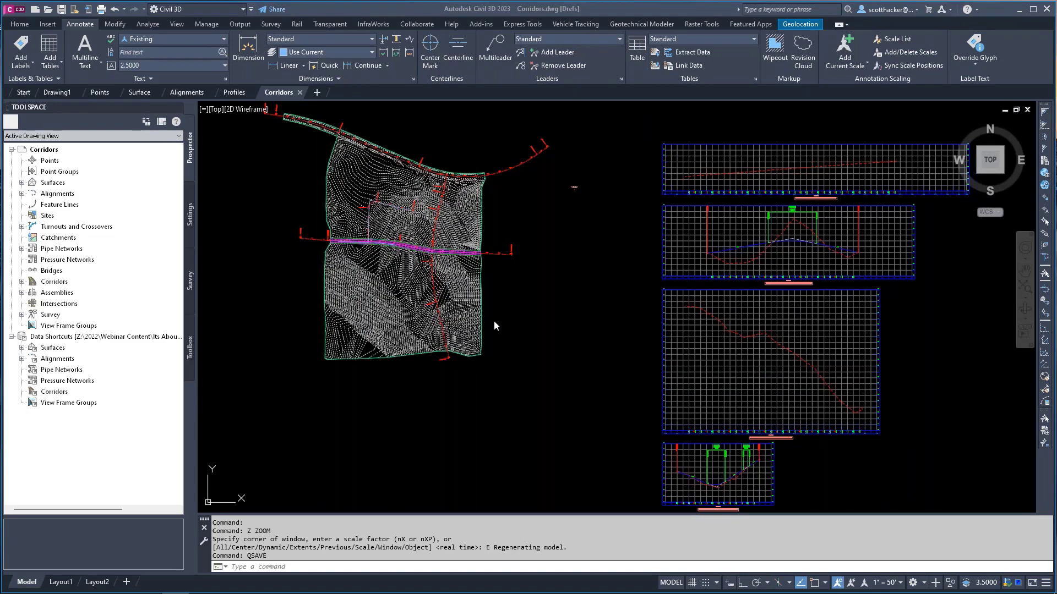
# Step: Switch to the Drawing1 drawing and save it as webinar in the Dwg folder
pyautogui.click(58, 93)
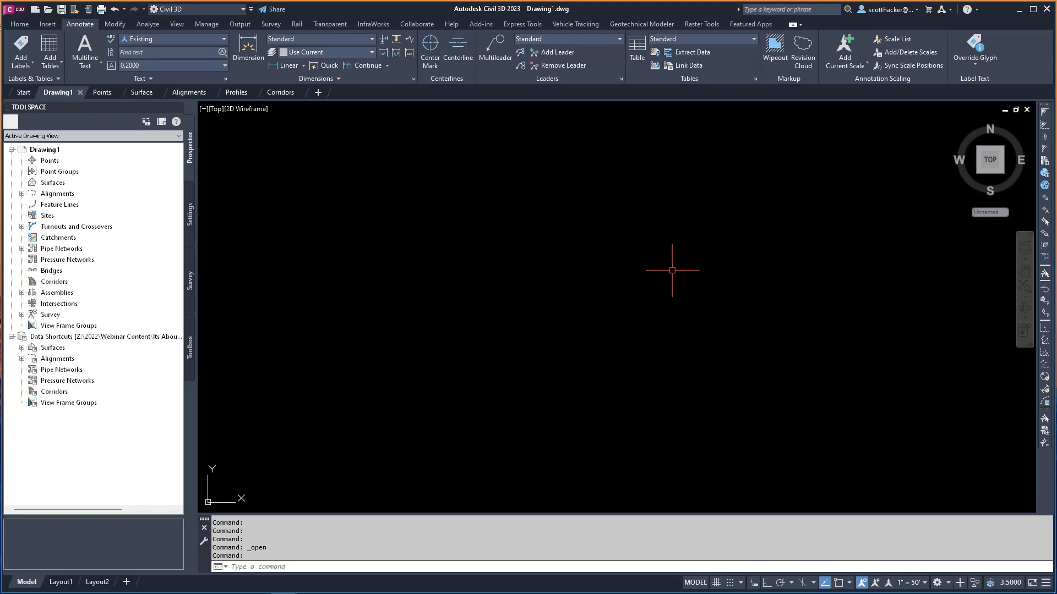
pyautogui.click(18, 24)
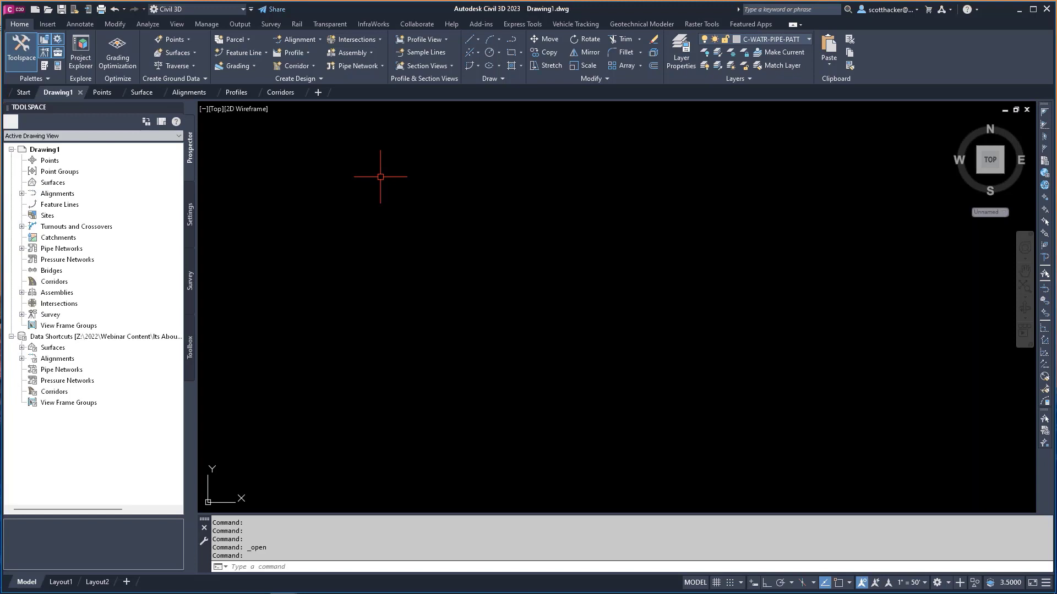
pyautogui.write('saveas')
pyautogui.press('Return')
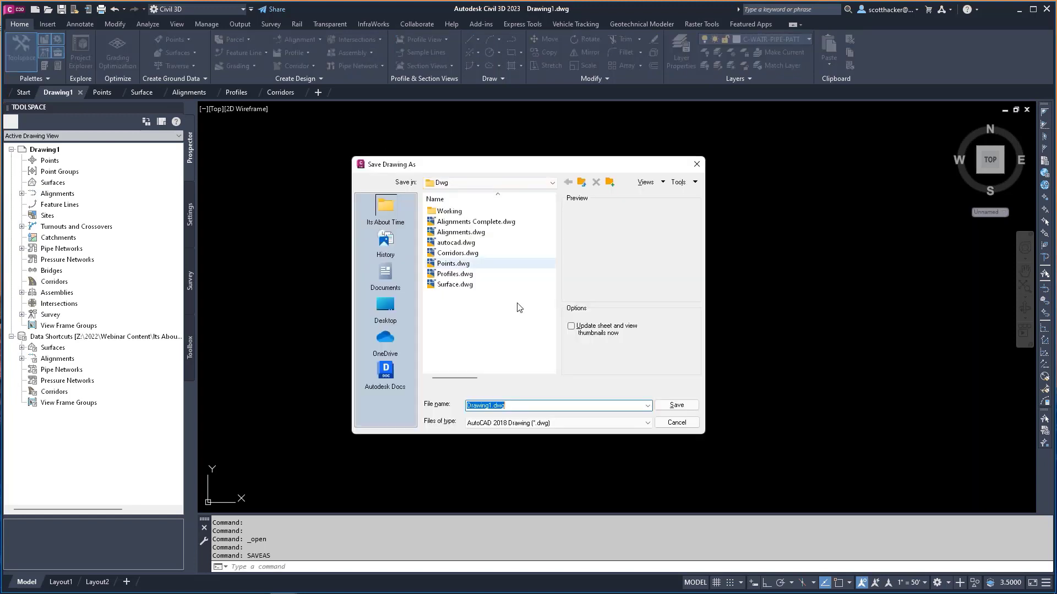
pyautogui.click(540, 405)
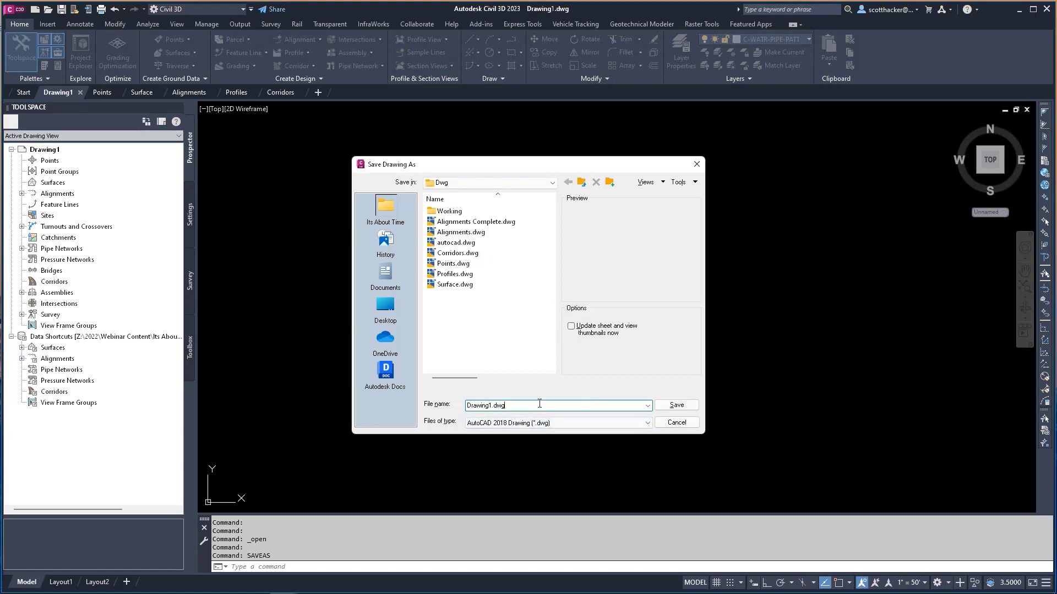
pyautogui.press('BackSpace')
pyautogui.press('BackSpace')
pyautogui.press('BackSpace')
pyautogui.press('BackSpace')
pyautogui.press('BackSpace')
pyautogui.press('BackSpace')
pyautogui.press('BackSpace')
pyautogui.press('BackSpace')
pyautogui.press('BackSpace')
pyautogui.press('BackSpace')
pyautogui.press('BackSpace')
pyautogui.write('wi')
pyautogui.press('BackSpace')
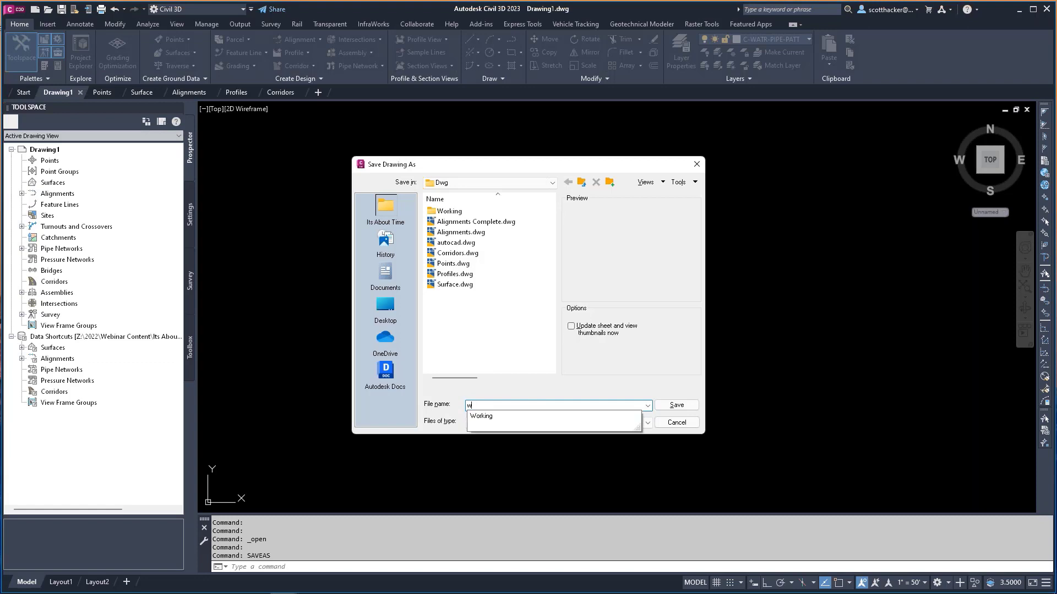
pyautogui.write('ebin')
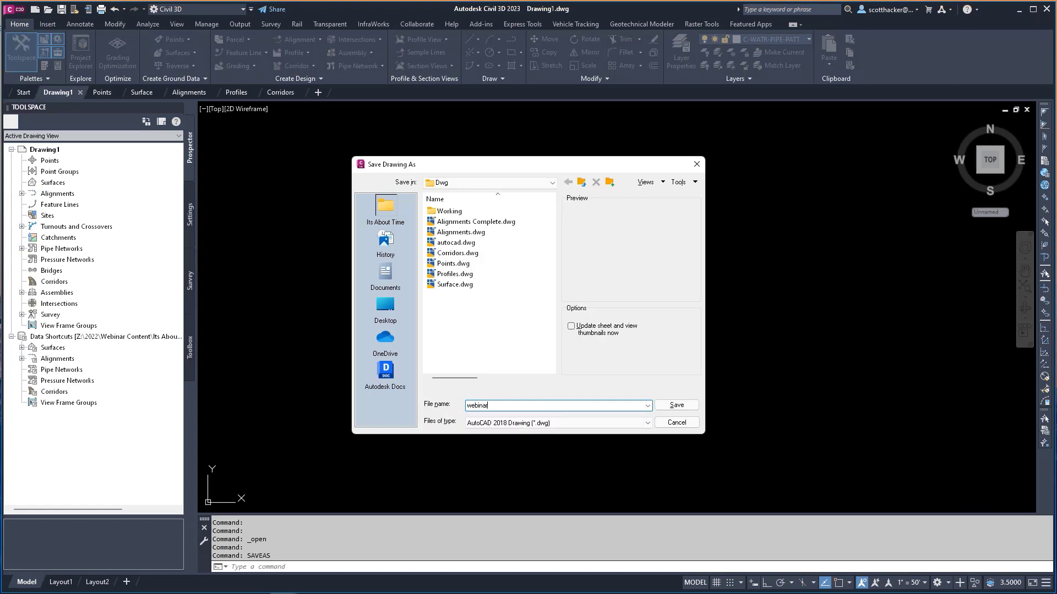
pyautogui.write('ar')
pyautogui.press('Return')
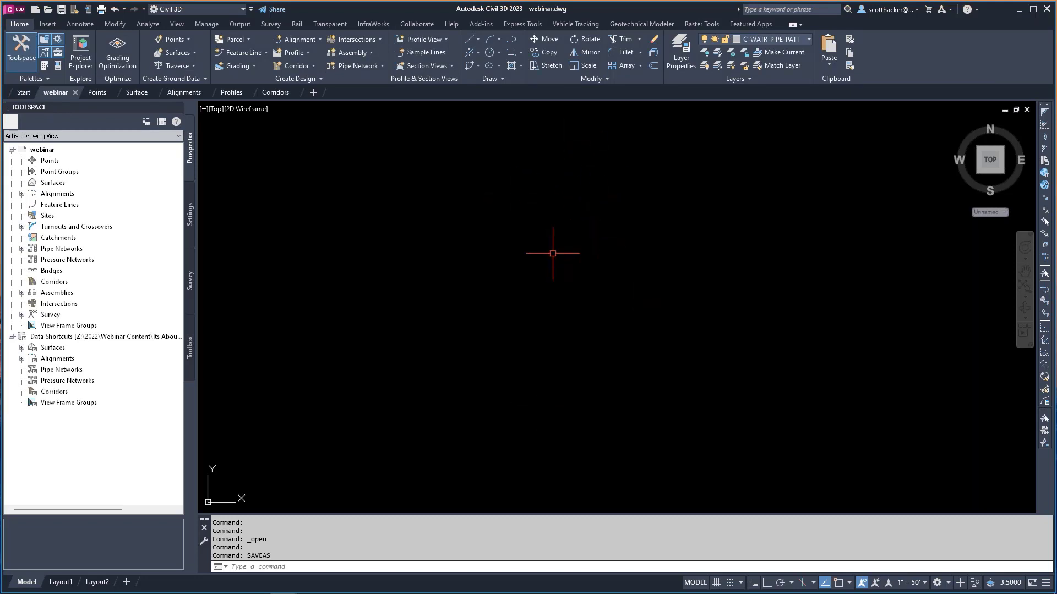
# Step: Start importing points from a file and select FieldSurvey.txt in the Its About Time folder as the source
pyautogui.click(47, 24)
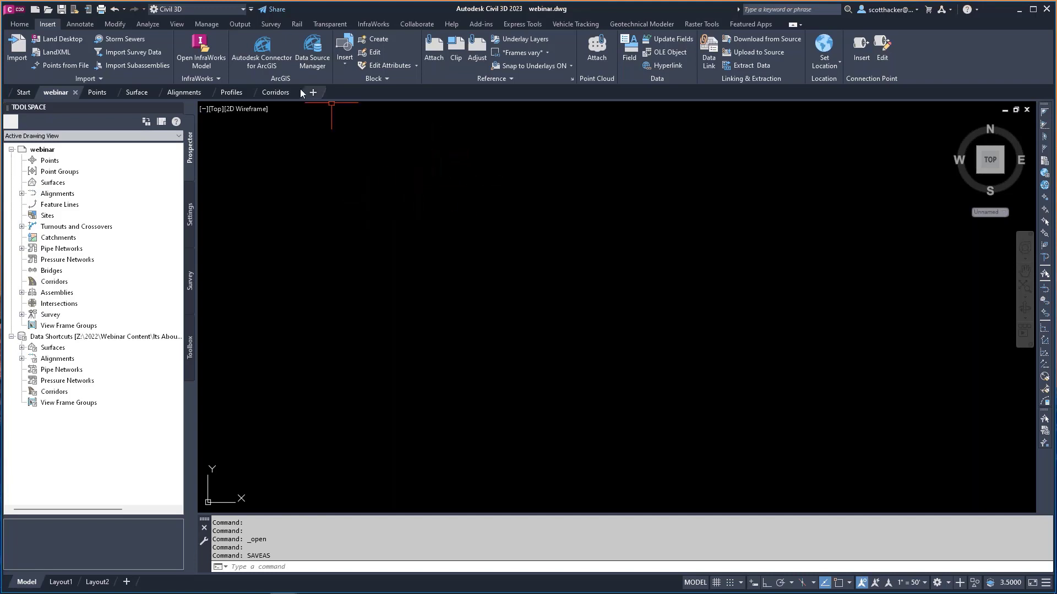
pyautogui.moveTo(297, 94)
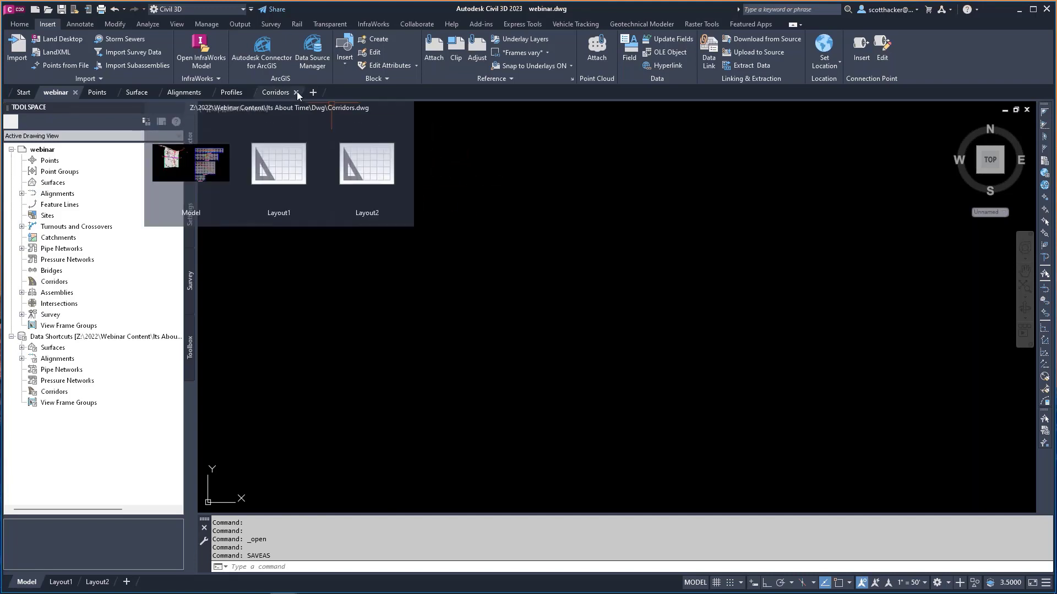
pyautogui.click(66, 65)
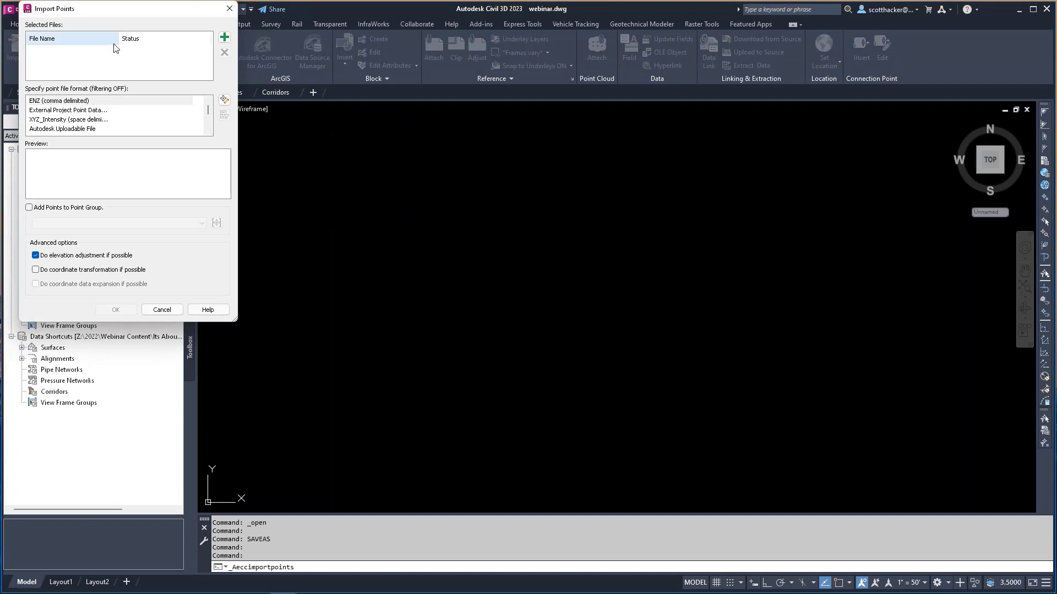
pyautogui.click(223, 42)
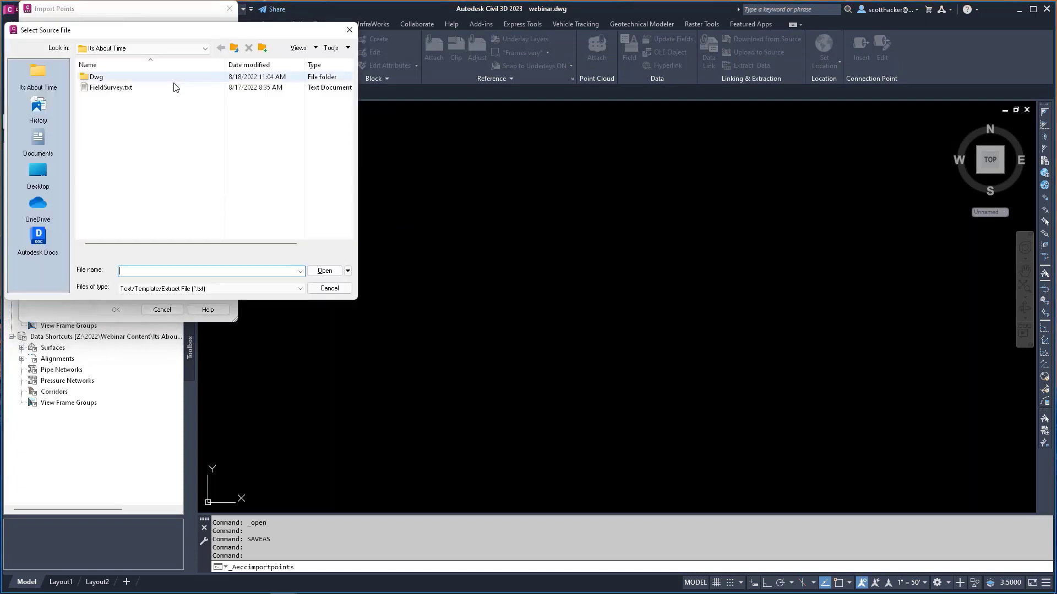
pyautogui.click(113, 89)
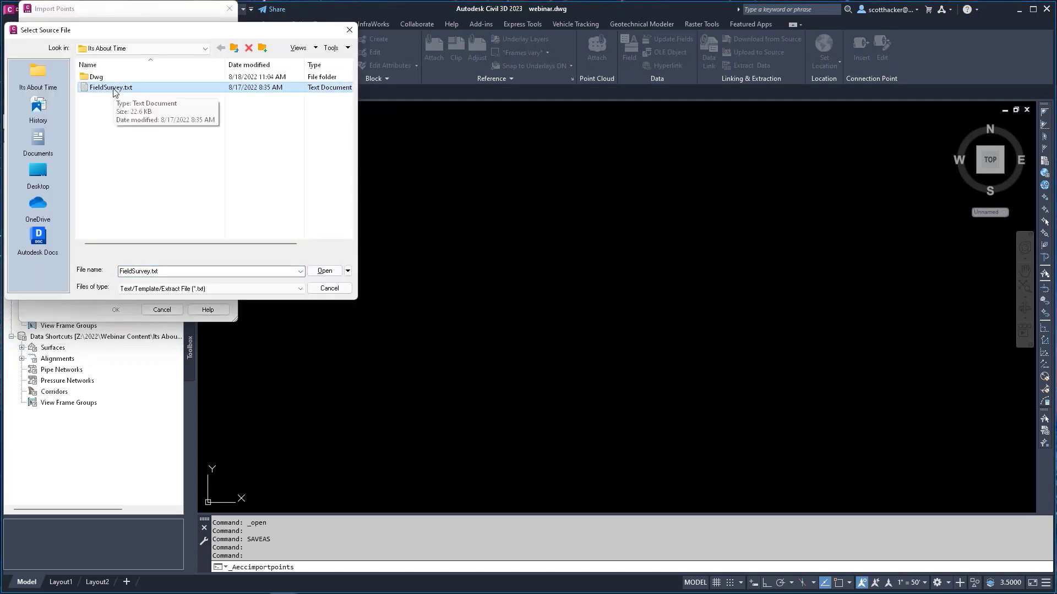
# Step: Open FieldSurvey.txt in Notepad and examine the order of its point data and the description codes, then close it
pyautogui.rightClick(144, 90)
pyautogui.click(172, 112)
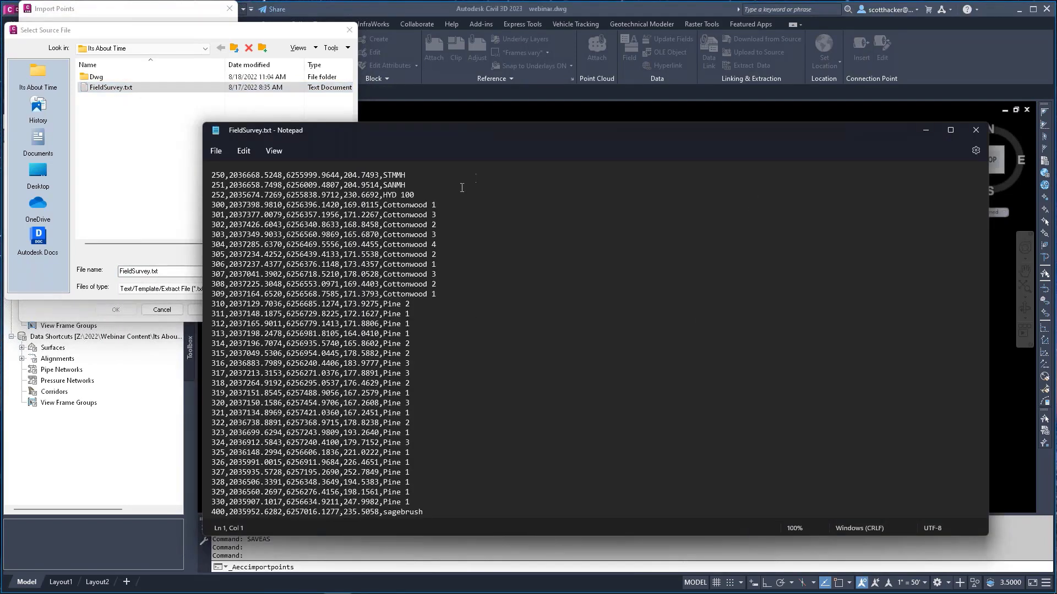
pyautogui.scroll(-3, 480, 236)
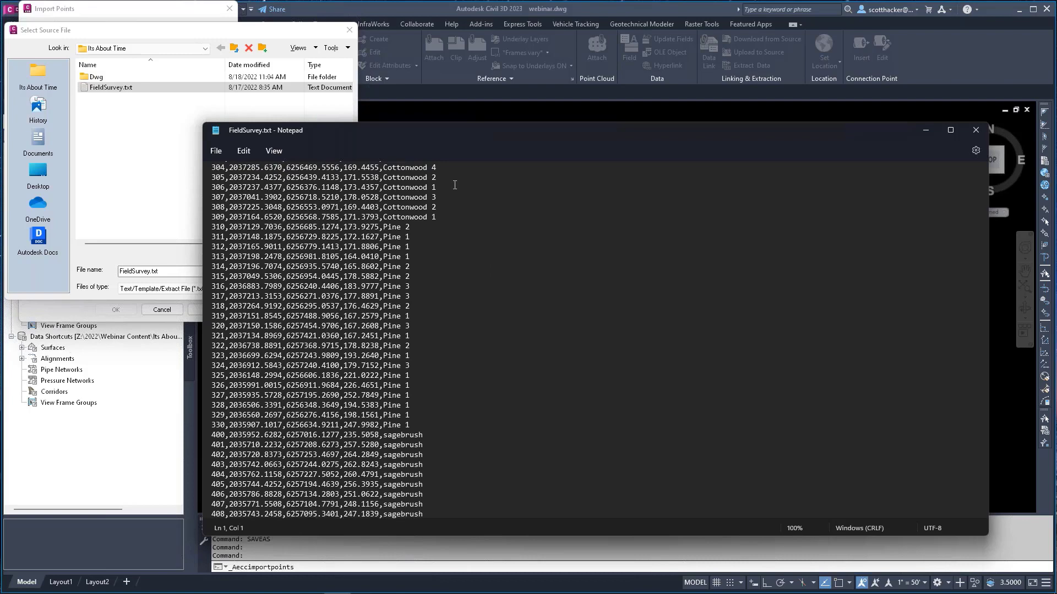
pyautogui.scroll(-6, 484, 264)
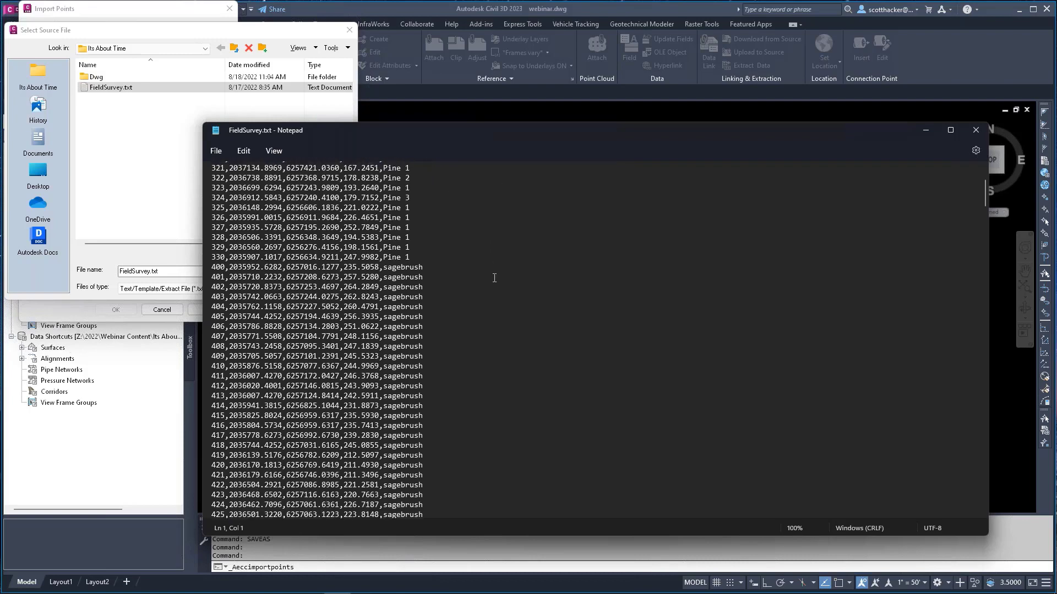
pyautogui.scroll(-20, 484, 279)
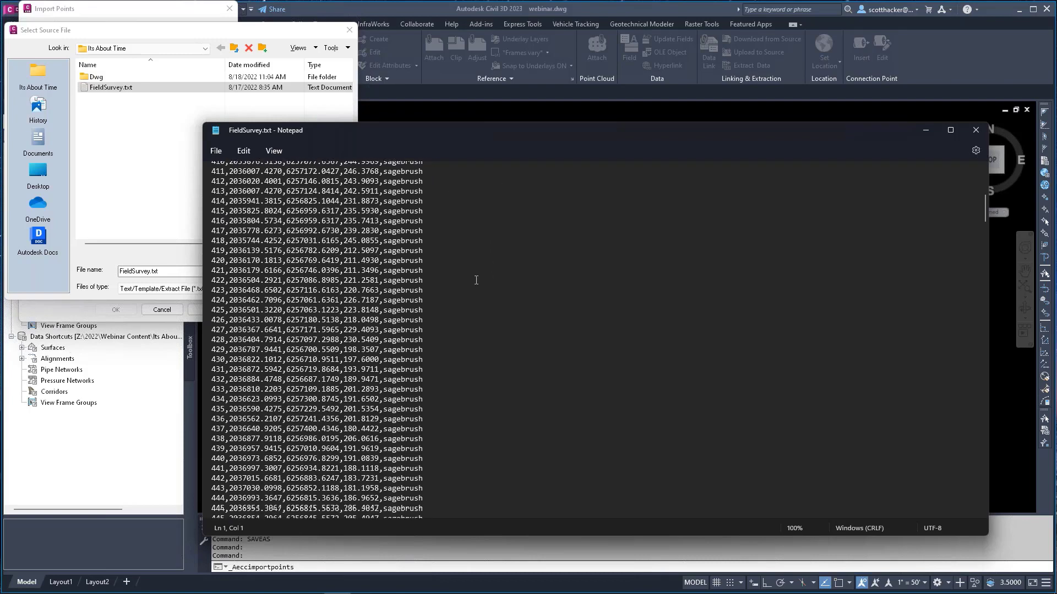
pyautogui.scroll(-20, 476, 280)
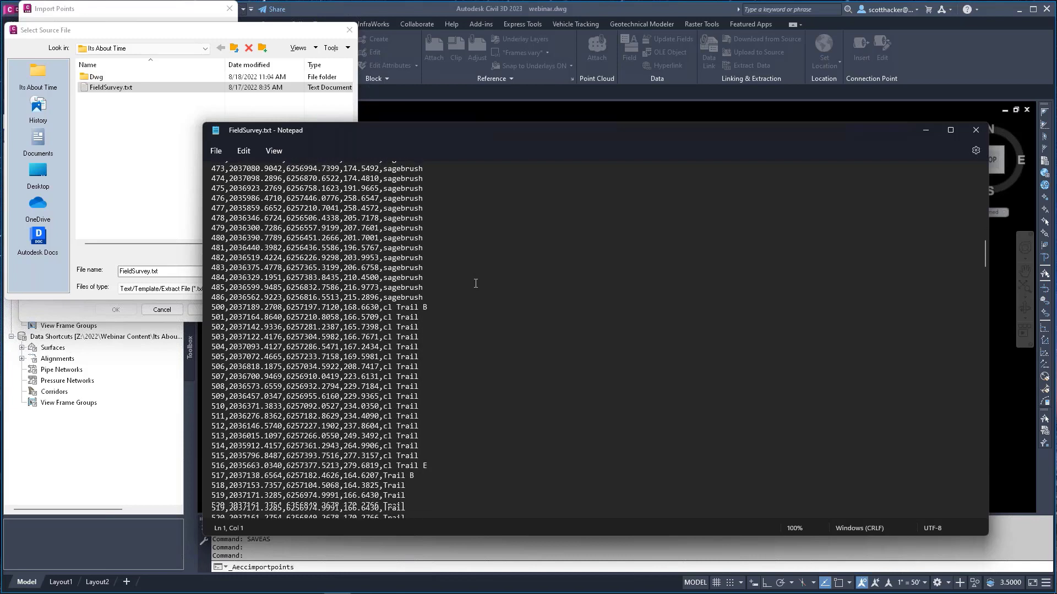
pyautogui.scroll(-13, 476, 284)
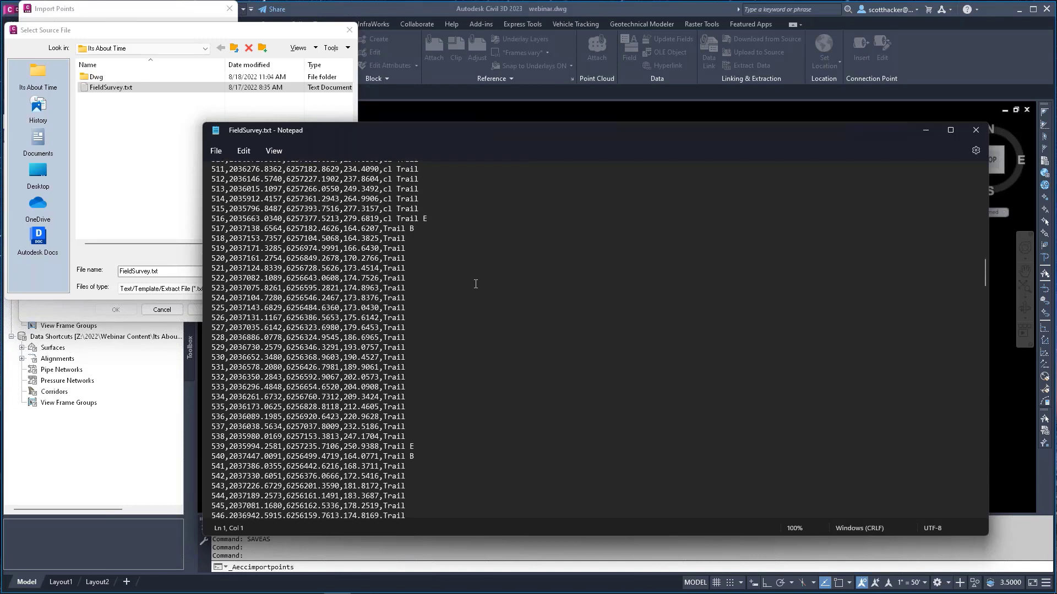
pyautogui.scroll(-12, 476, 283)
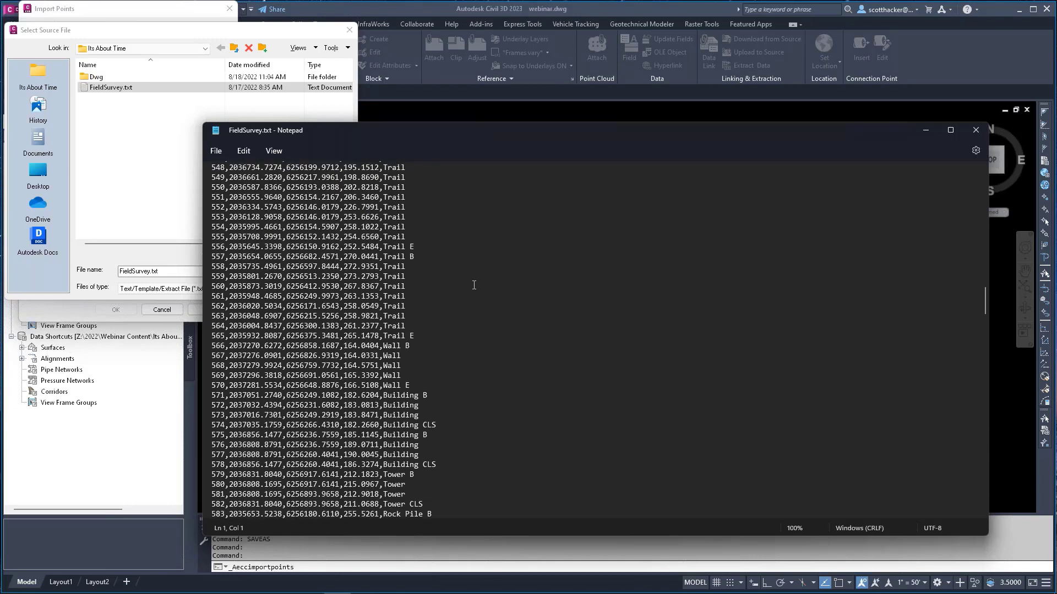
pyautogui.scroll(-17, 475, 286)
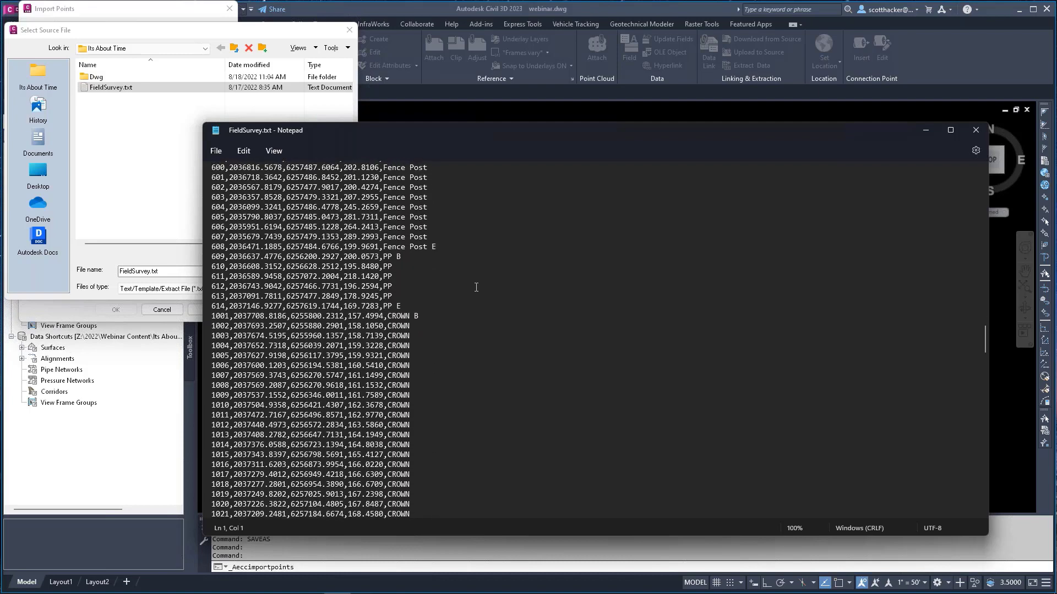
pyautogui.scroll(-12, 476, 287)
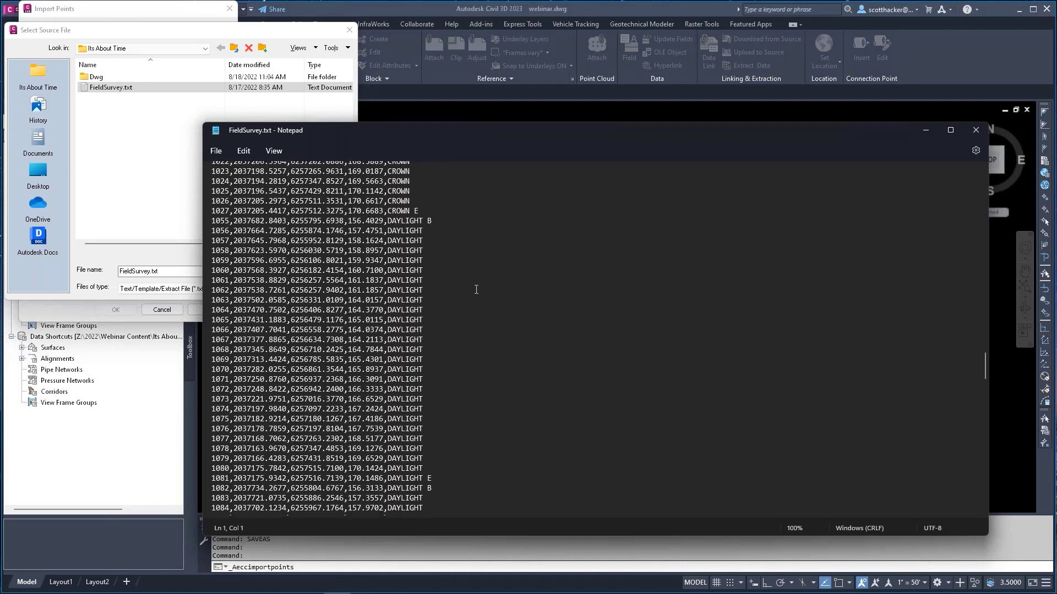
pyautogui.scroll(-11, 476, 289)
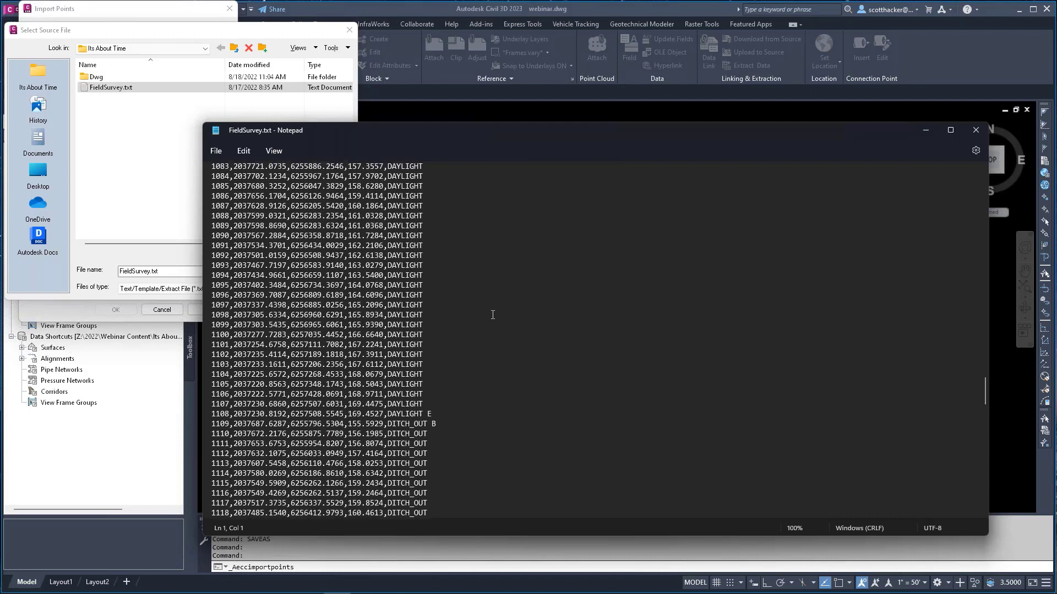
pyautogui.scroll(-5, 493, 314)
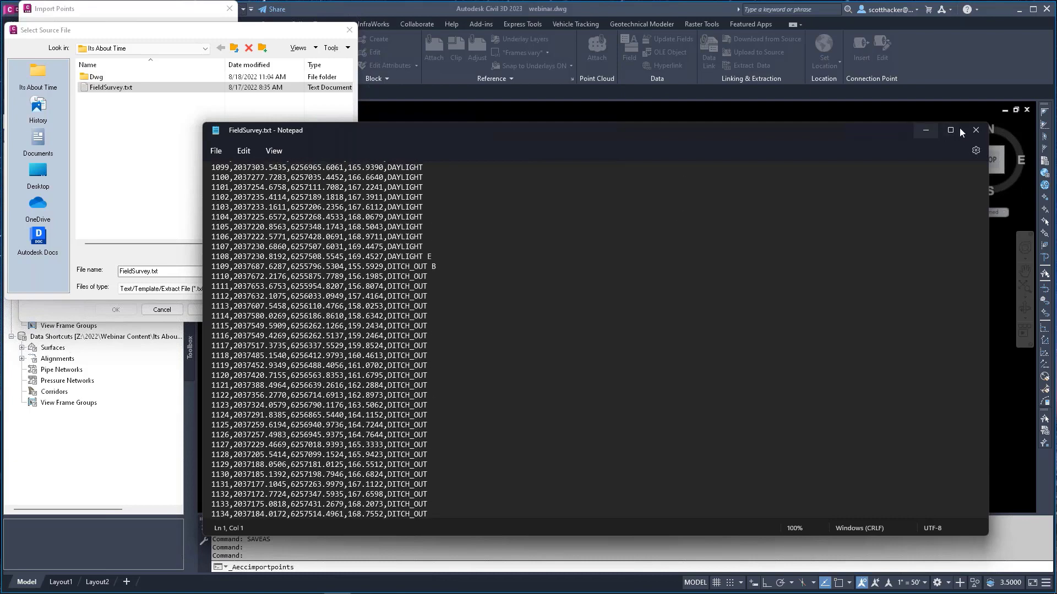
pyautogui.click(976, 130)
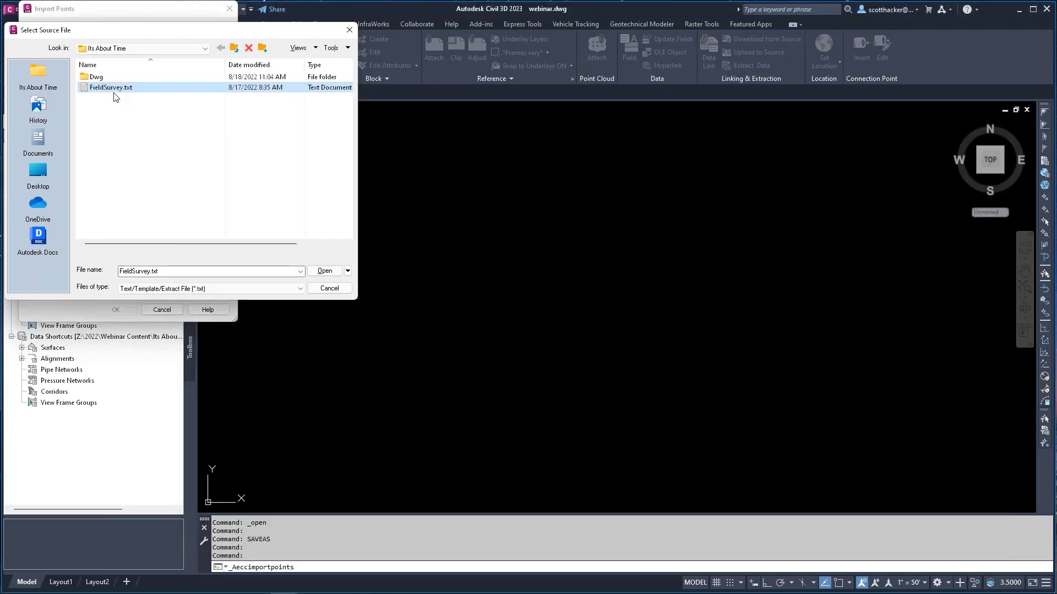
# Step: Import the points from FieldSurvey.txt using the PNEZD (comma delimited) point file format
pyautogui.click(325, 271)
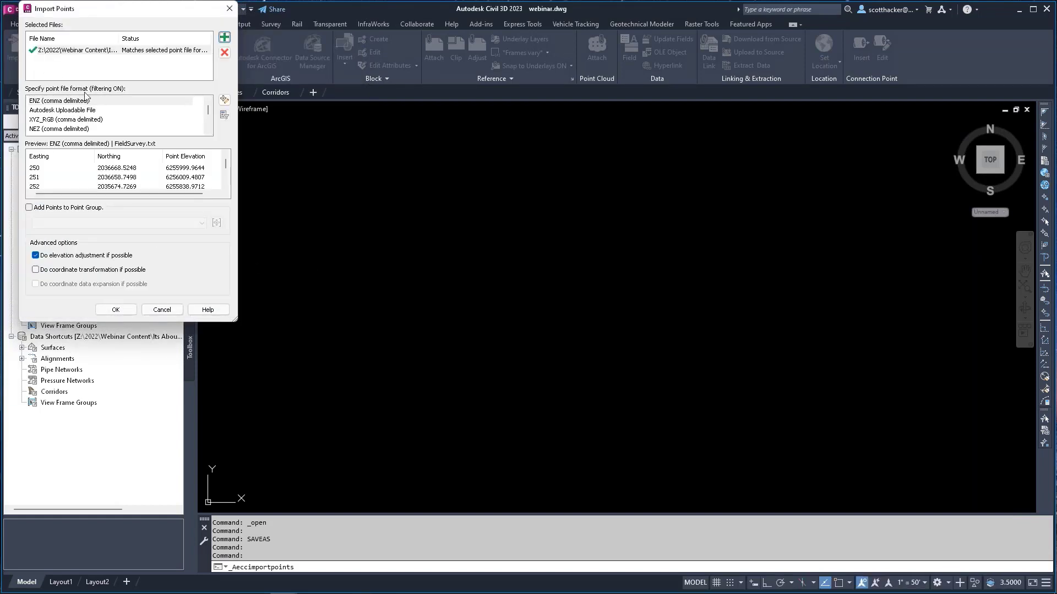
pyautogui.scroll(-2, 71, 118)
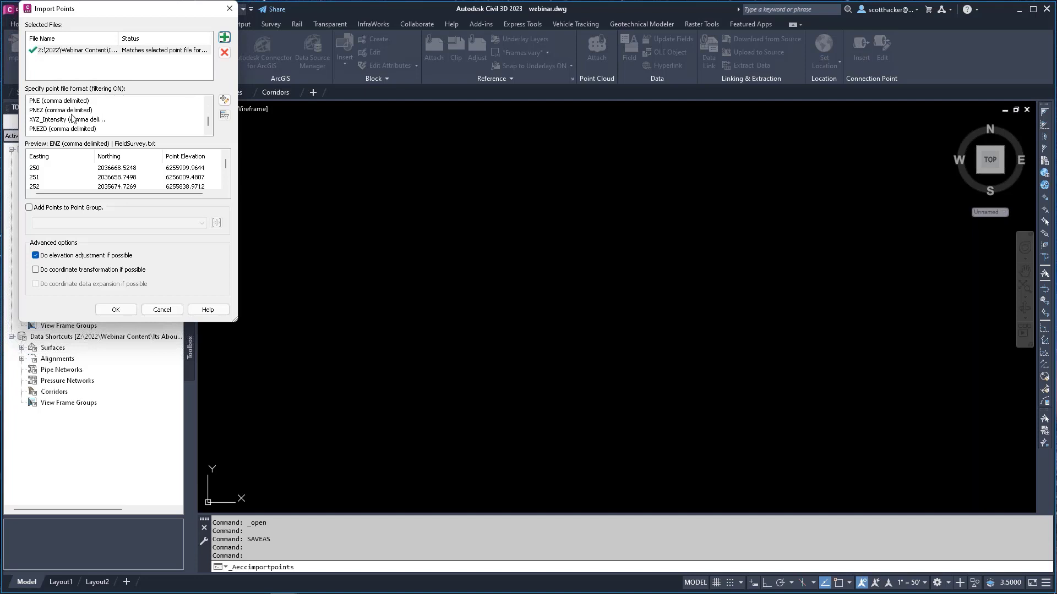
pyautogui.click(61, 130)
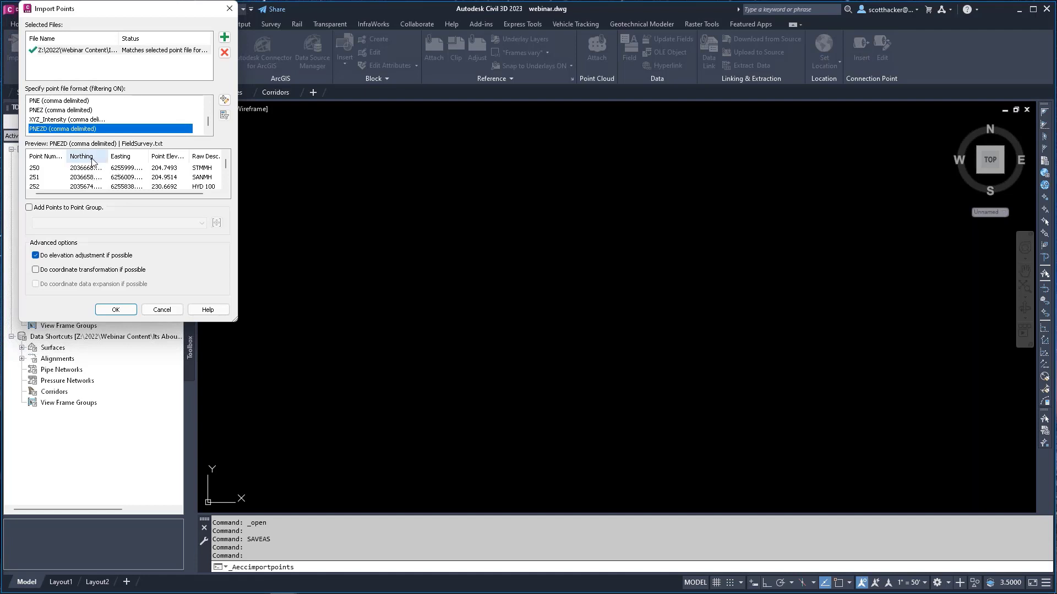
pyautogui.scroll(-17, 147, 176)
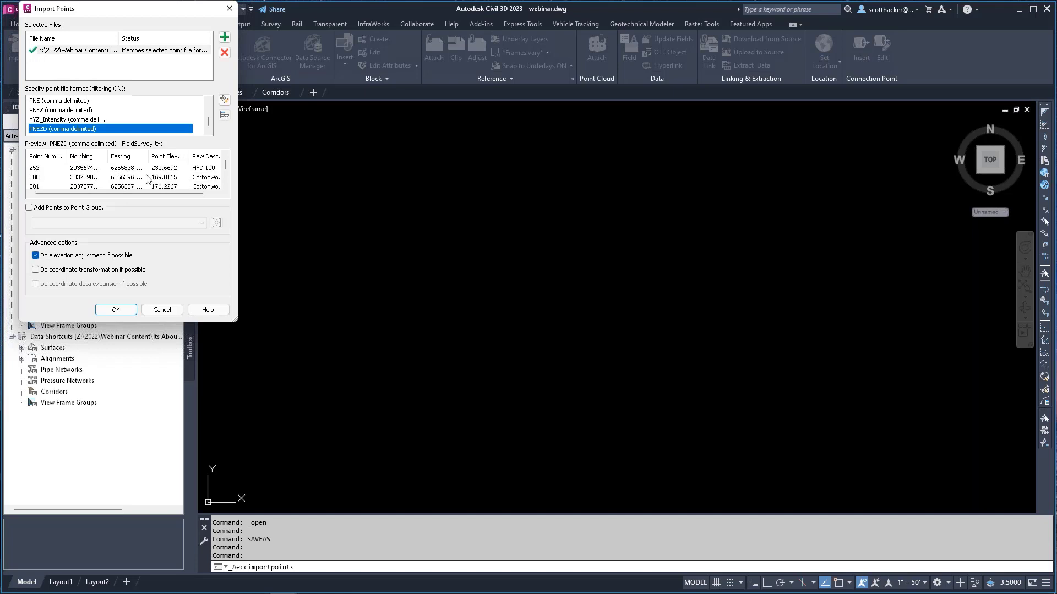
pyautogui.click(114, 310)
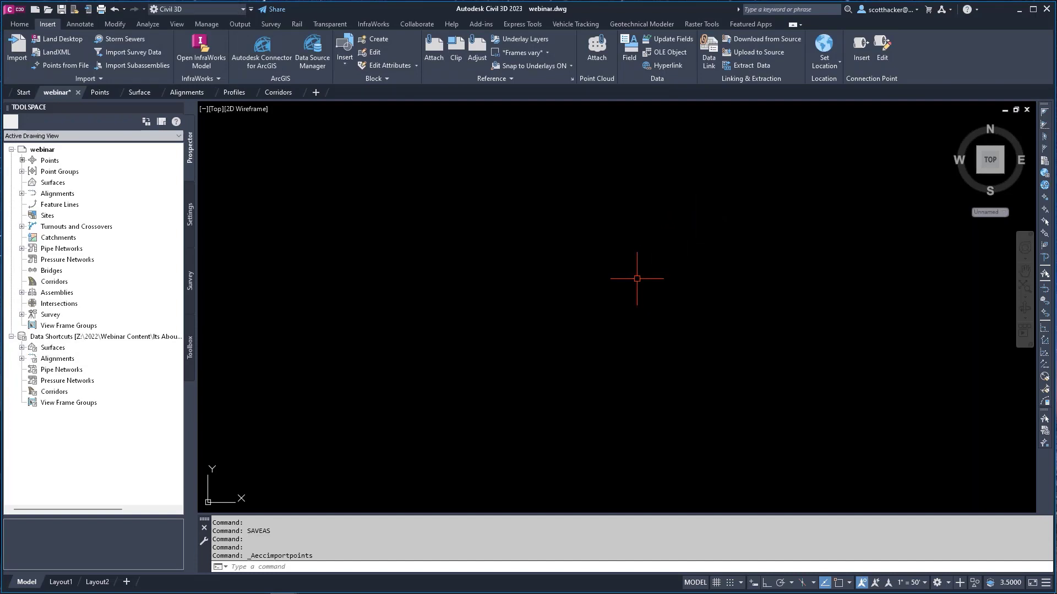
# Step: Zoom to the drawing extents and examine the imported survey point markers up close
pyautogui.middleClick(591, 282)
pyautogui.middleClick(591, 282)
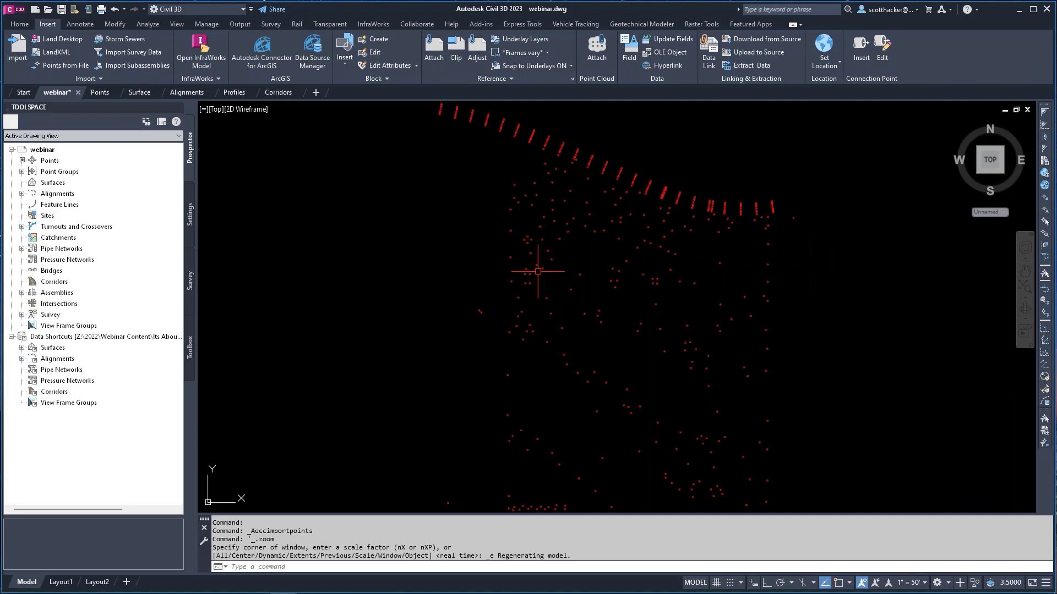
pyautogui.scroll(2, 538, 238)
pyautogui.scroll(6, 538, 238)
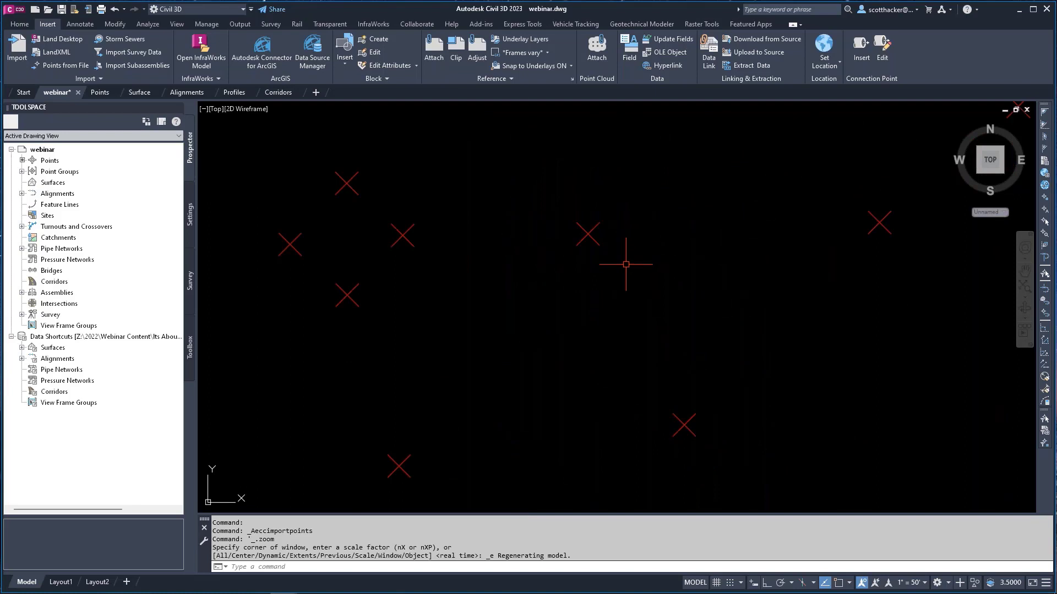
pyautogui.scroll(-2, 482, 262)
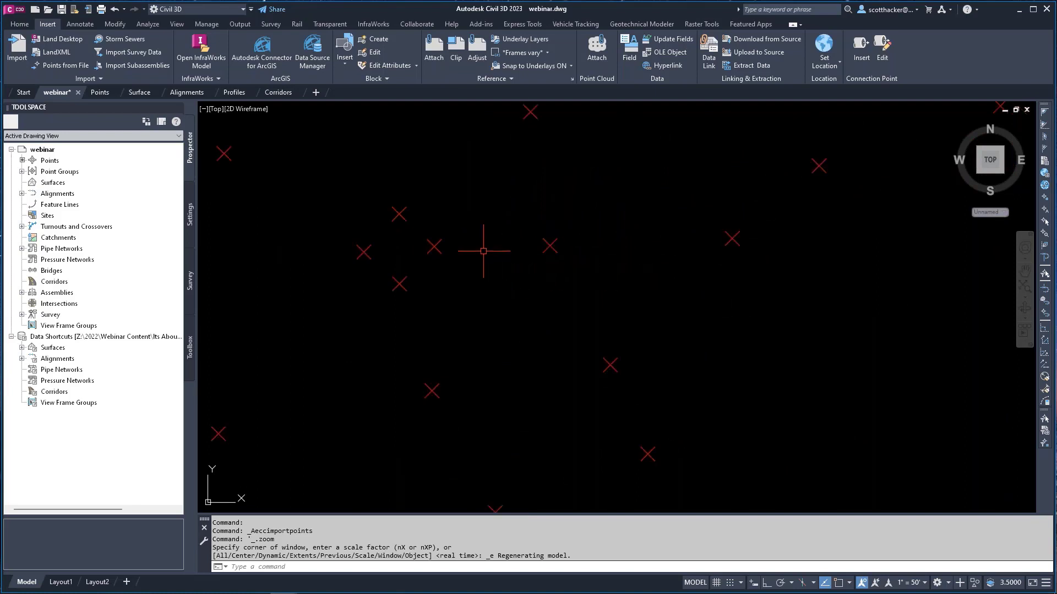
pyautogui.moveTo(656, 239); pyautogui.dragTo(523, 251, button='middle')
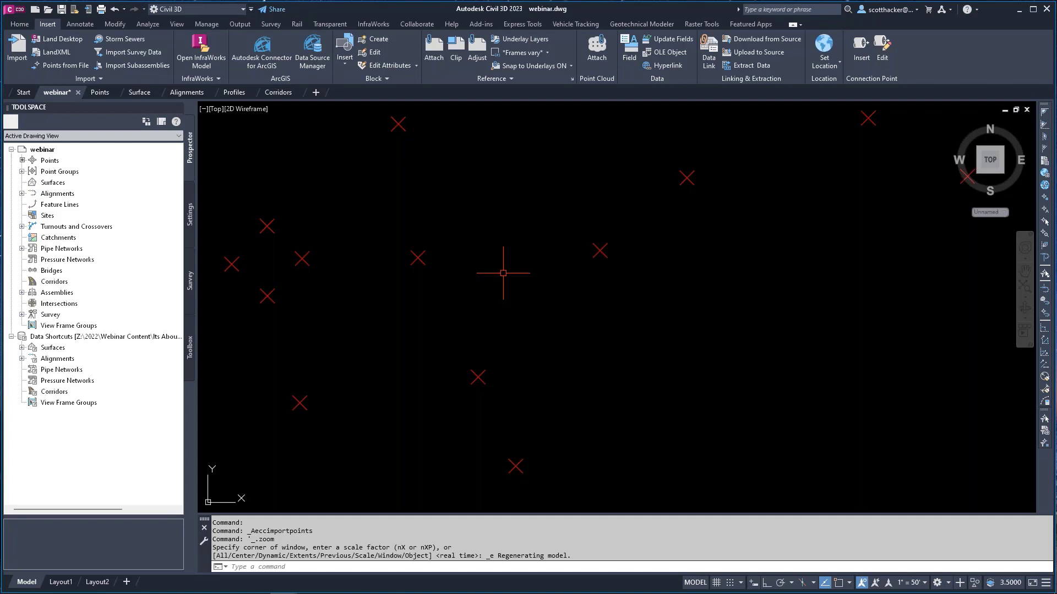
# Step: Set the point label style of the _All Points group to Point#-Elevation-Description
pyautogui.click(22, 171)
pyautogui.click(65, 183)
pyautogui.rightClick(79, 185)
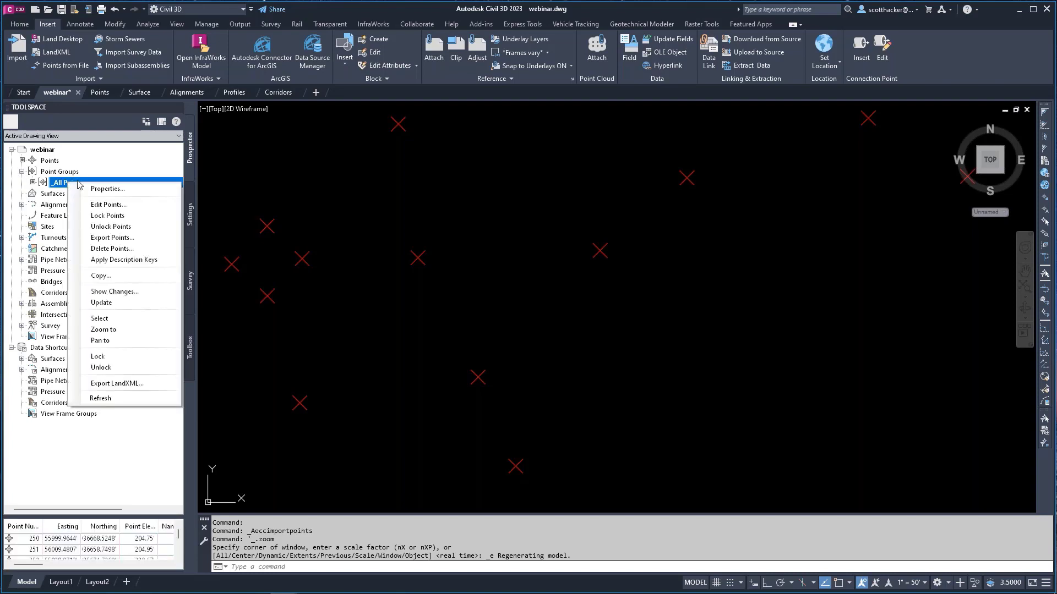
pyautogui.click(113, 188)
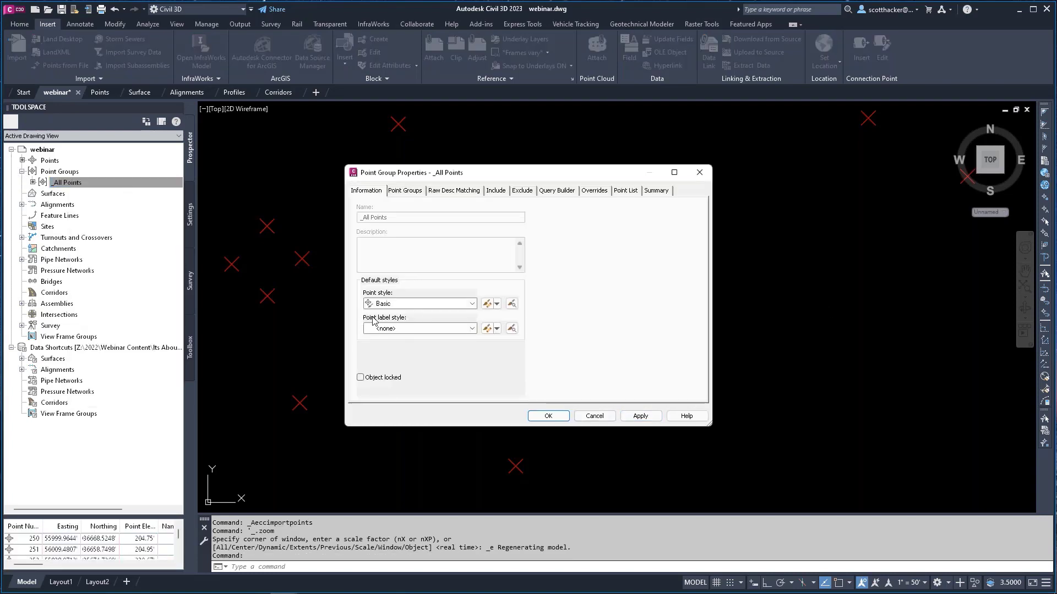
pyautogui.click(471, 329)
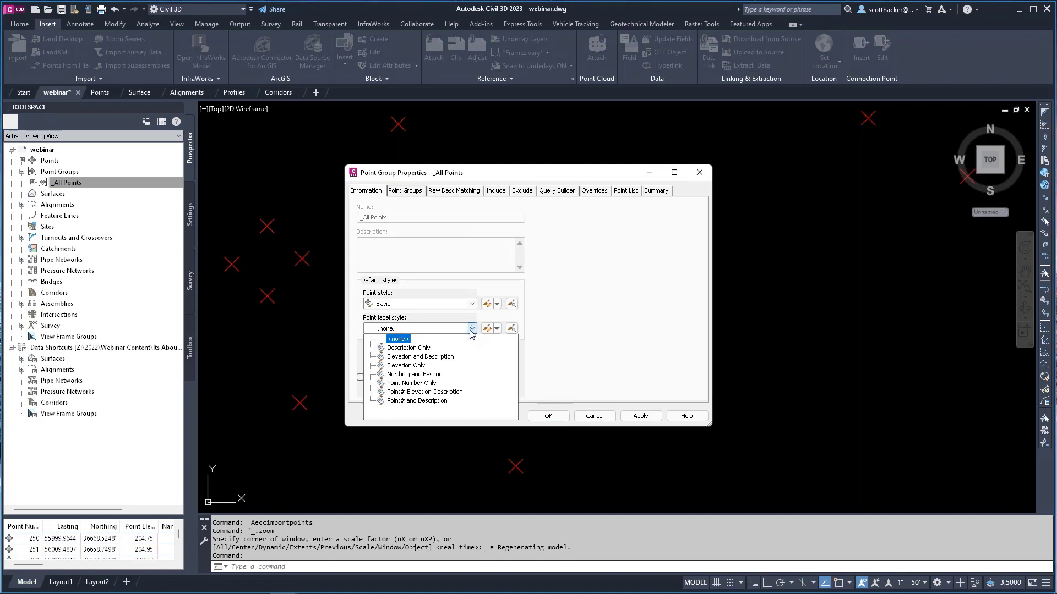
pyautogui.click(424, 392)
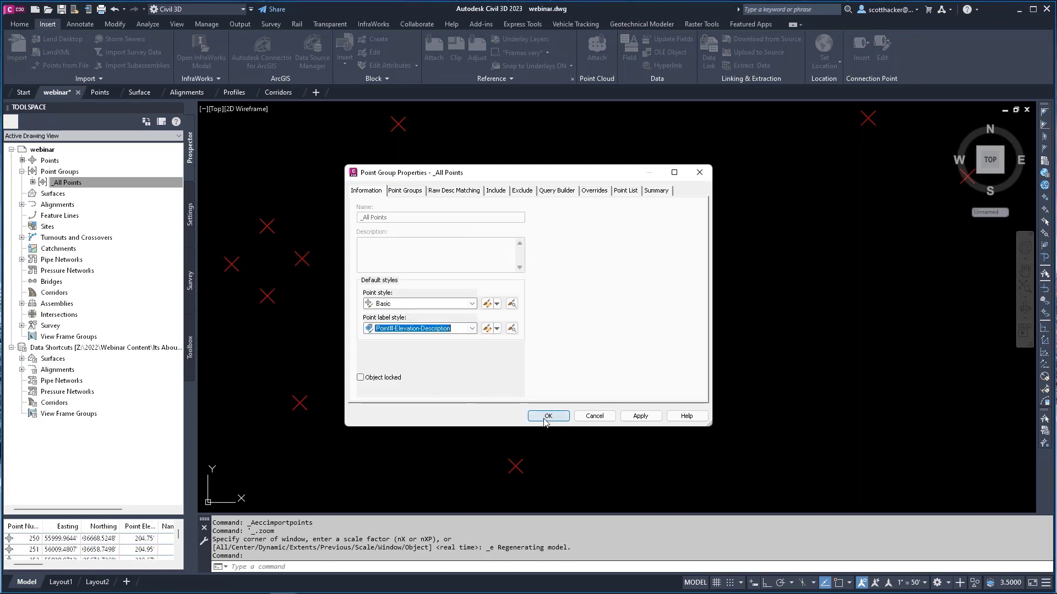
pyautogui.click(547, 416)
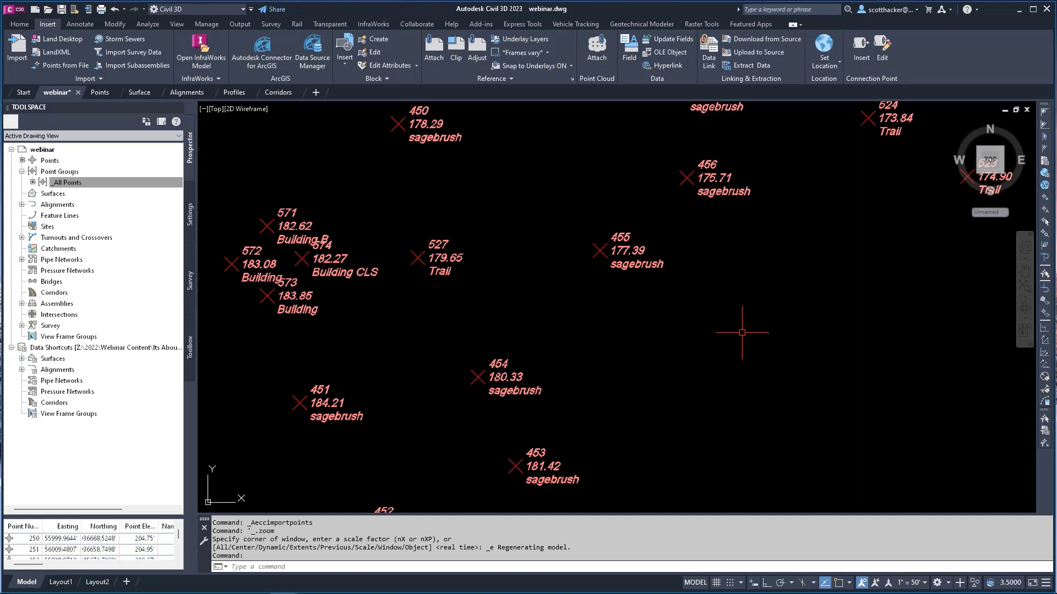
# Step: Examine the point labels across the site, including the crowded road points and the Cottonwood 1 point up close
pyautogui.scroll(4, 625, 259)
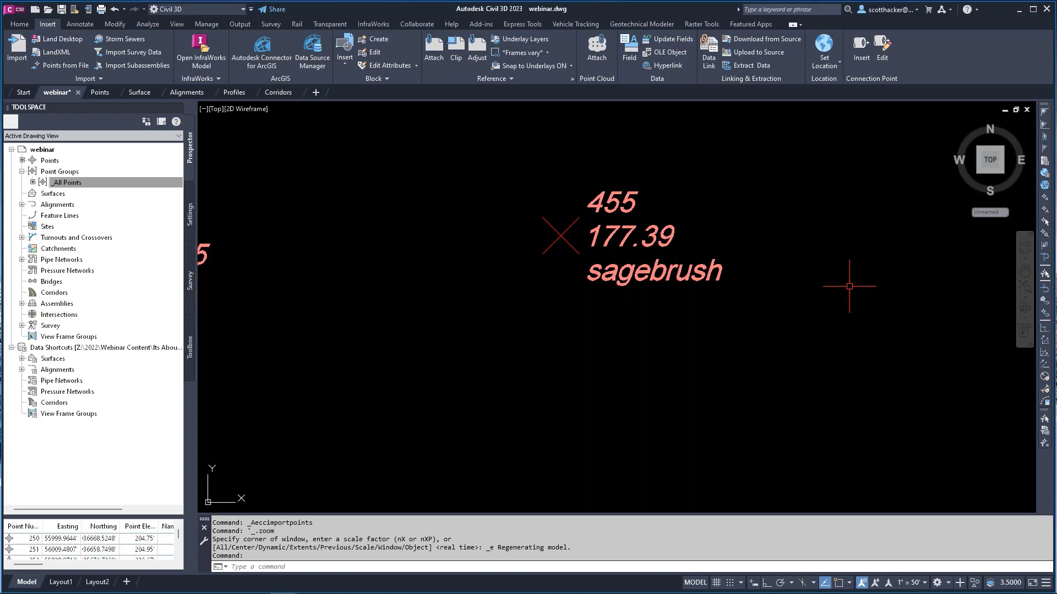
pyautogui.scroll(-2, 694, 298)
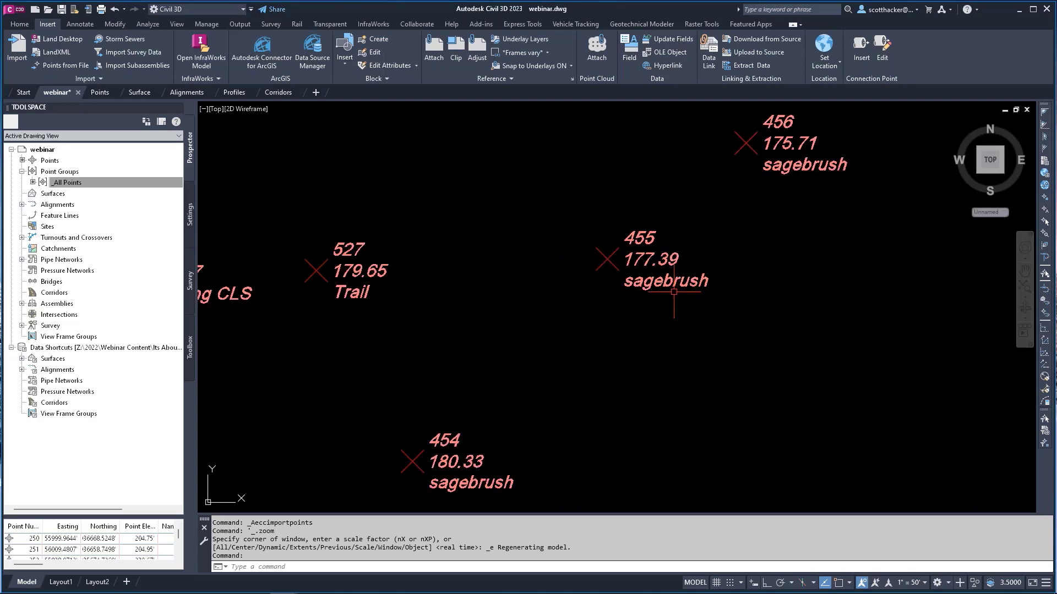
pyautogui.scroll(-3, 604, 228)
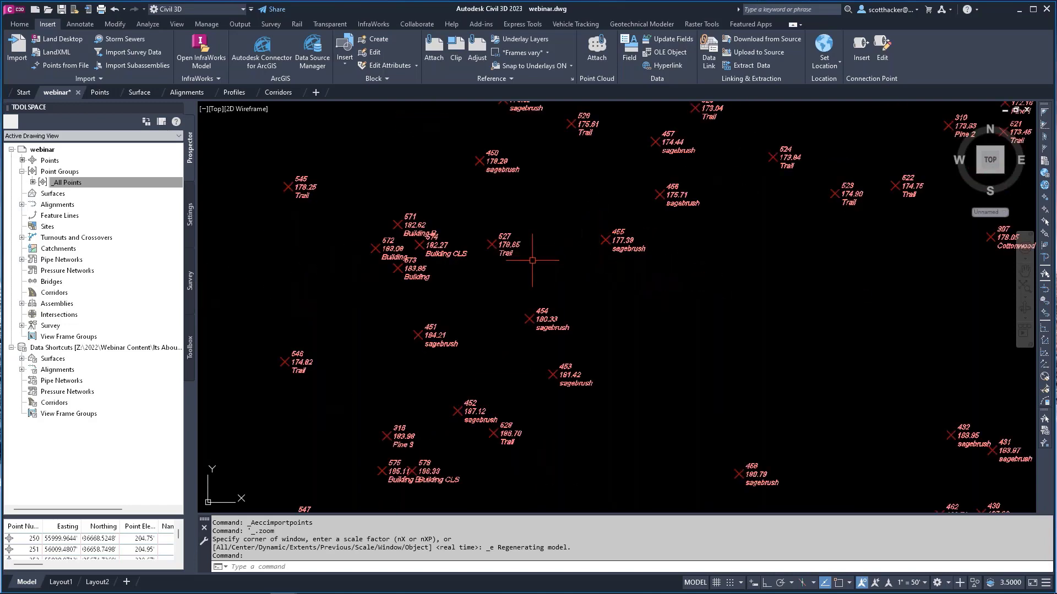
pyautogui.scroll(-4, 600, 215)
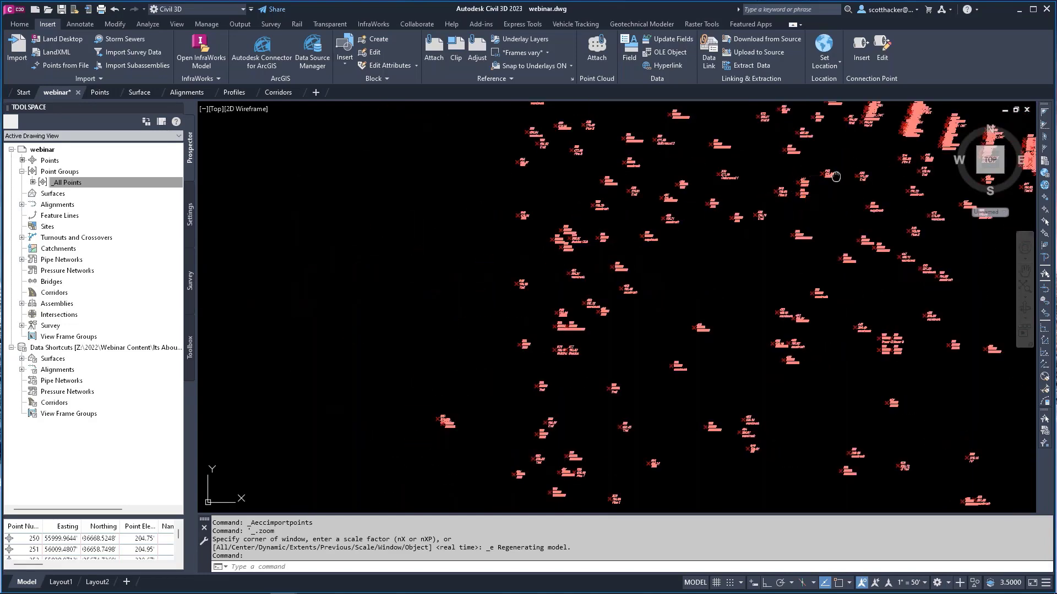
pyautogui.scroll(8, 669, 209)
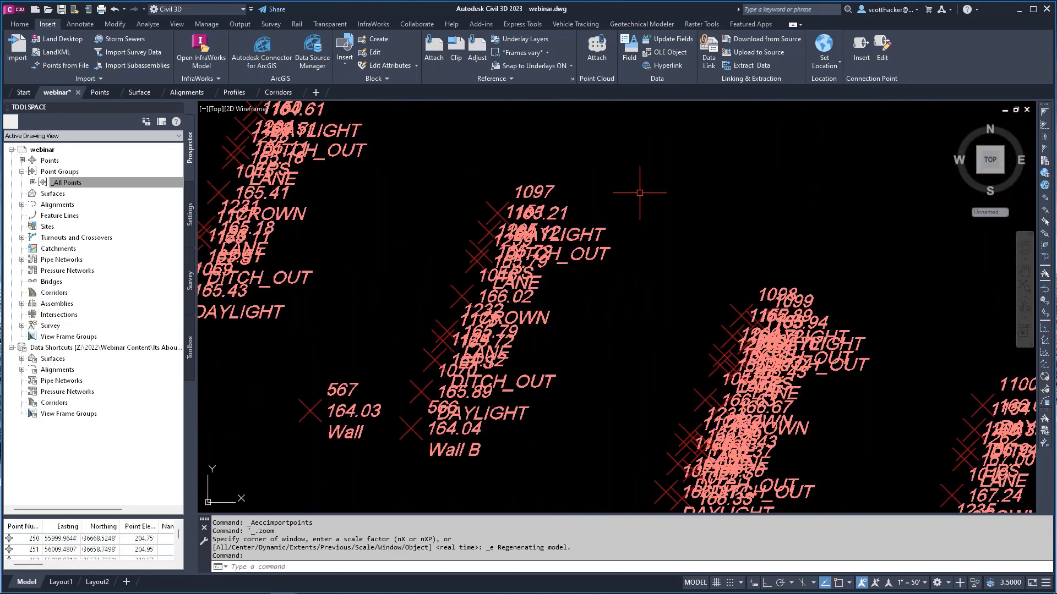
pyautogui.scroll(-4, 420, 172)
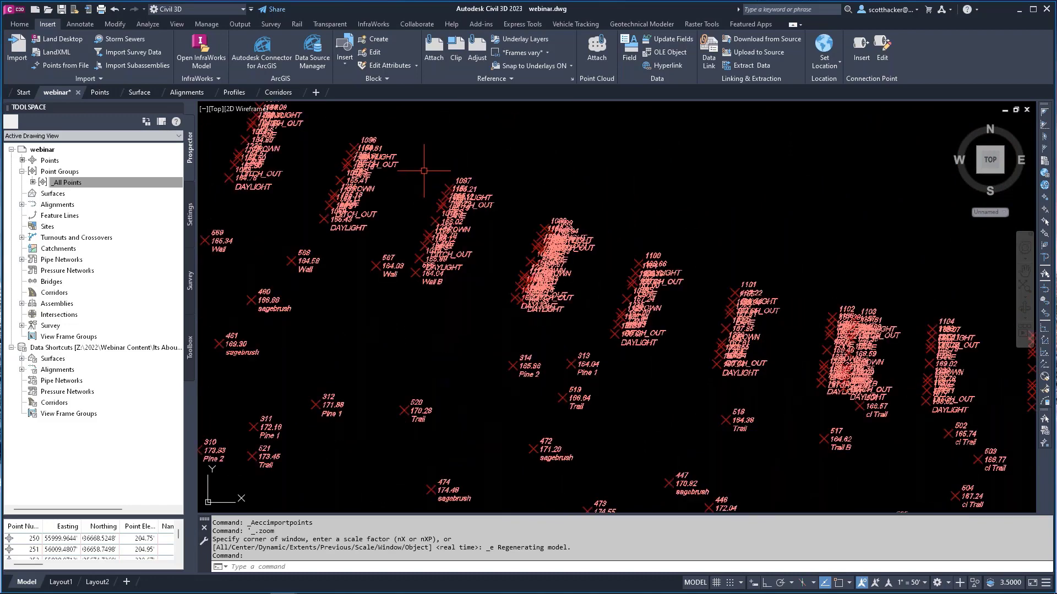
pyautogui.moveTo(827, 362); pyautogui.dragTo(730, 123, button='middle')
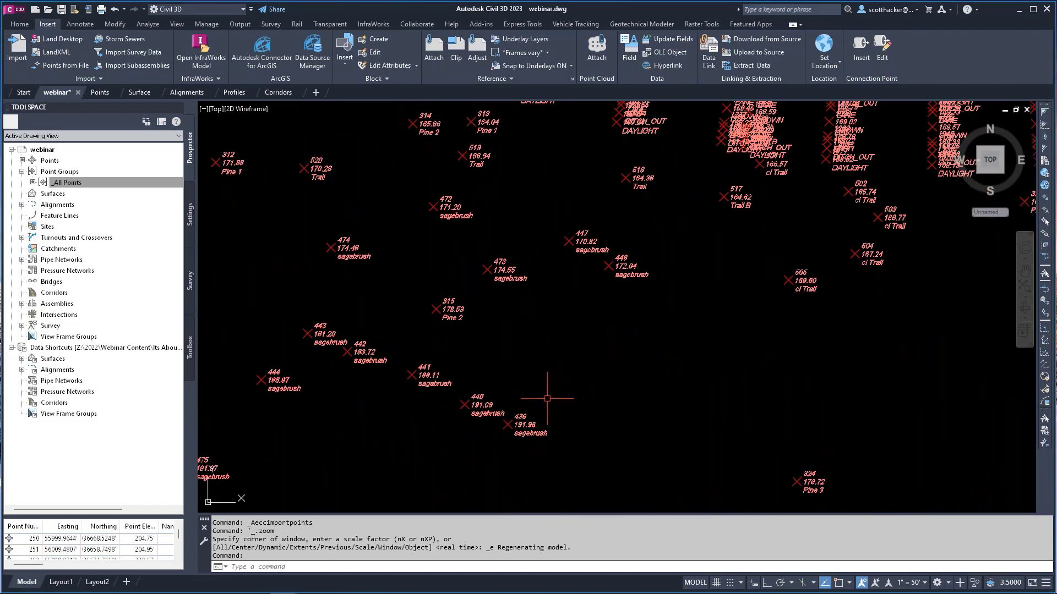
pyautogui.moveTo(555, 397)
pyautogui.mouseDown(button='middle')
pyautogui.moveTo(618, 311)
pyautogui.moveTo(734, 267)
pyautogui.mouseUp(button='middle')
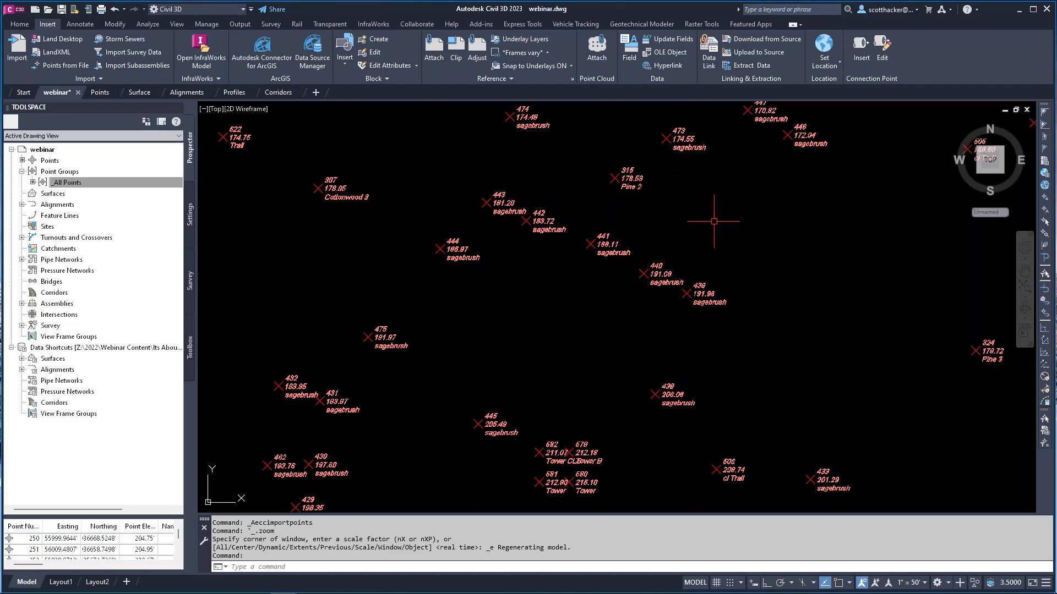
pyautogui.moveTo(729, 195); pyautogui.dragTo(890, 378, button='middle')
pyautogui.scroll(4, 305, 219)
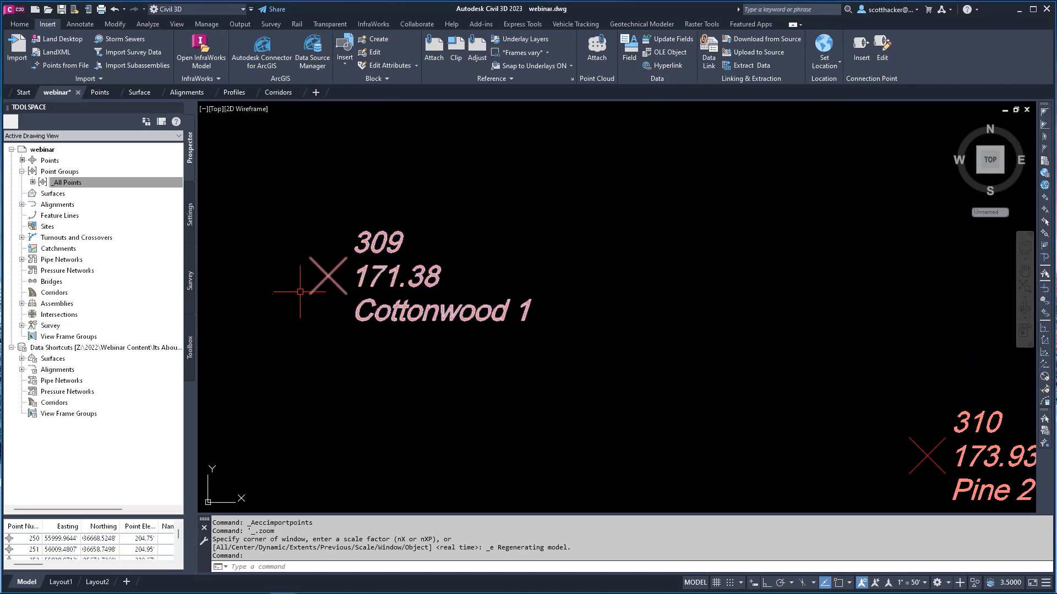
pyautogui.moveTo(309, 269); pyautogui.dragTo(421, 233, button='middle')
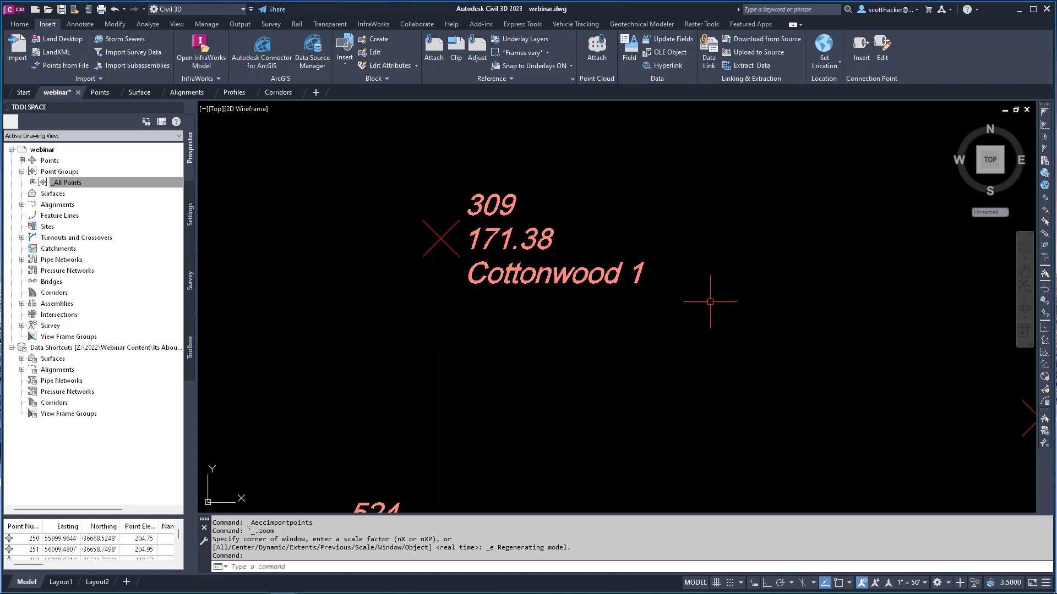
# Step: Start a new point group named Cottonwood and keep its properties clear of the Cottonwood 1 point
pyautogui.click(166, 183)
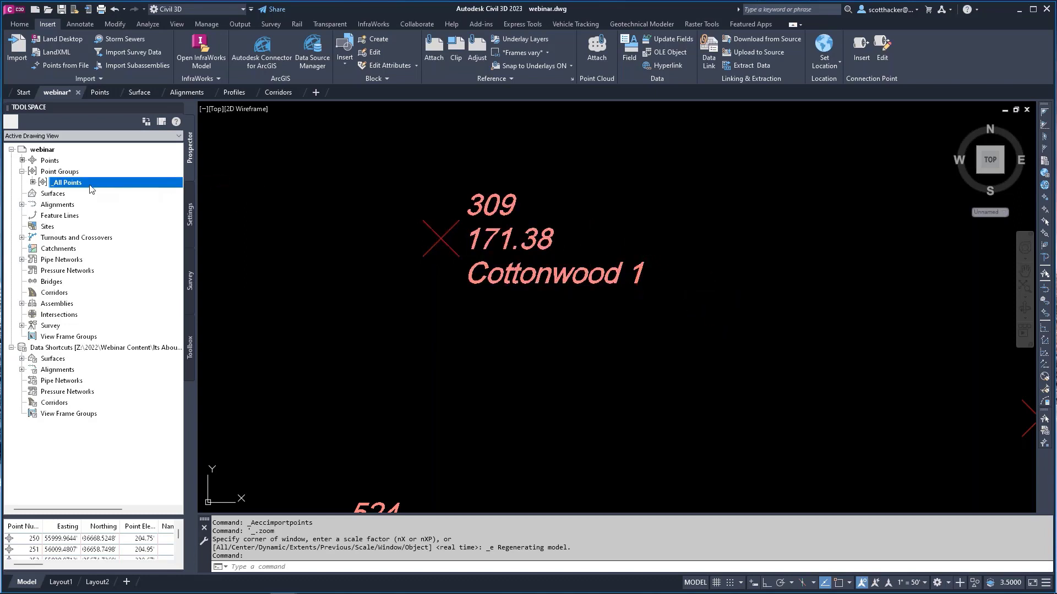
pyautogui.rightClick(70, 174)
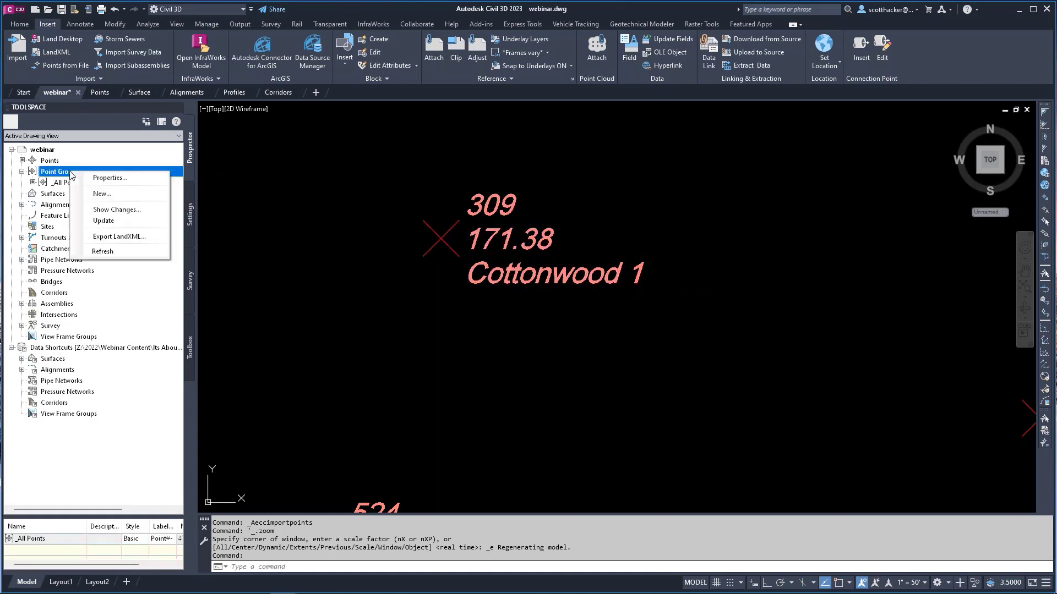
pyautogui.click(93, 194)
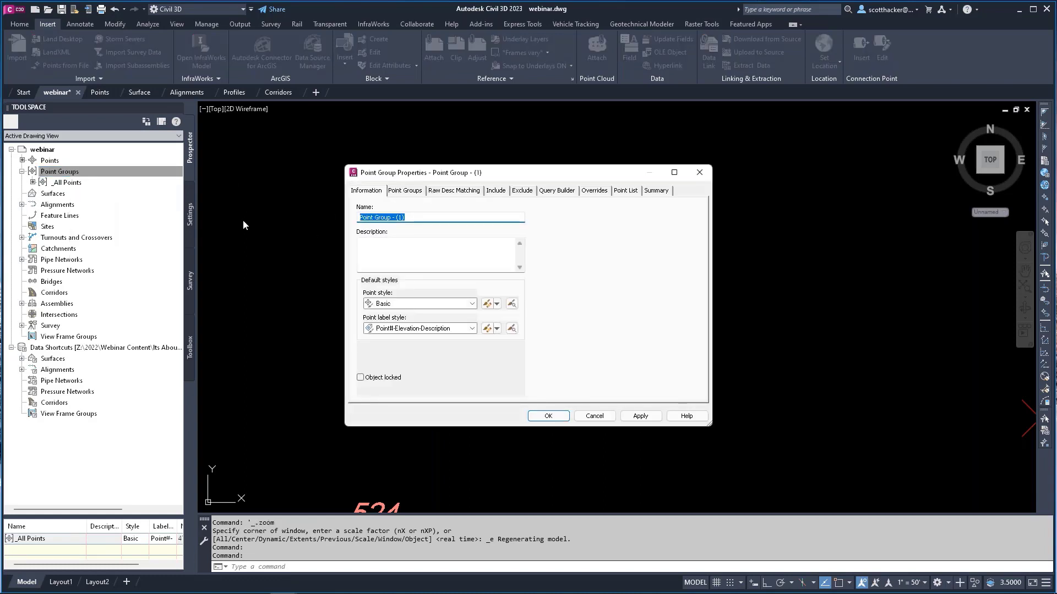
pyautogui.write('Cottonwood')
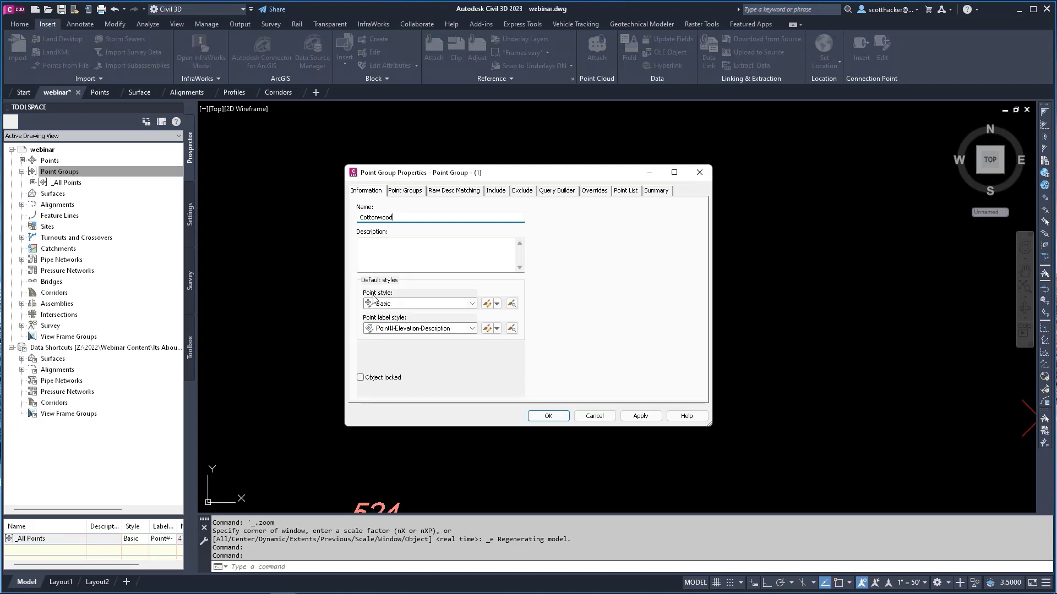
pyautogui.moveTo(513, 176); pyautogui.dragTo(748, 138)
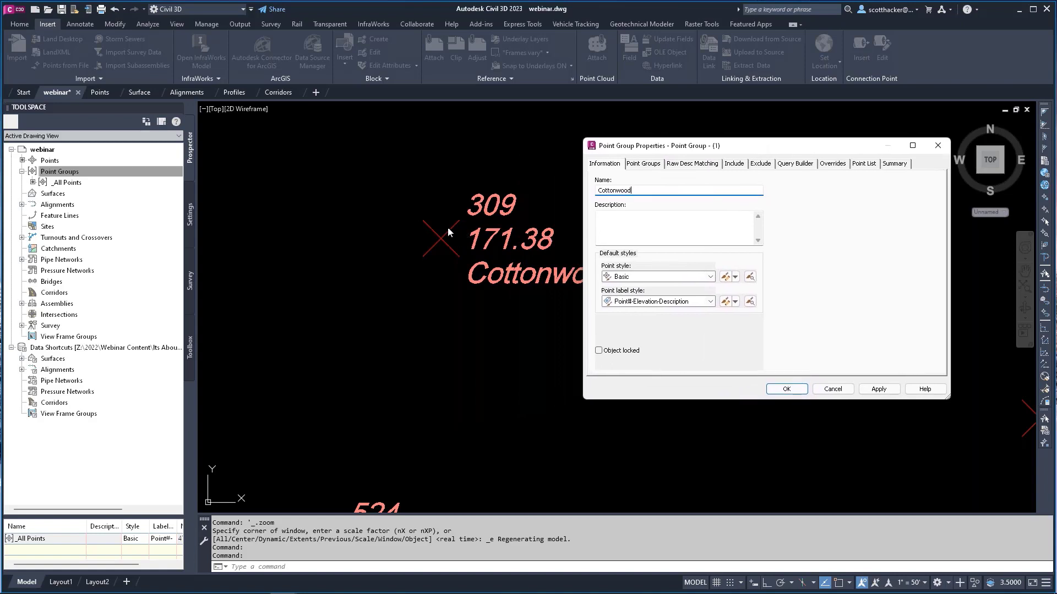
# Step: Set the Cottonwood group's point style to Tree and its point label style to Description Only
pyautogui.click(711, 277)
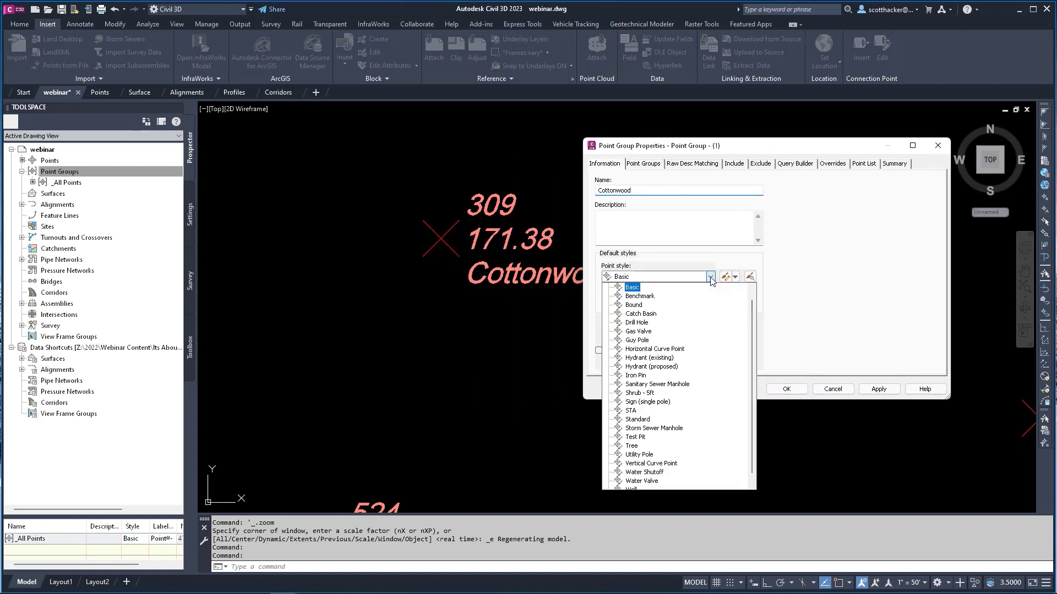
pyautogui.click(632, 446)
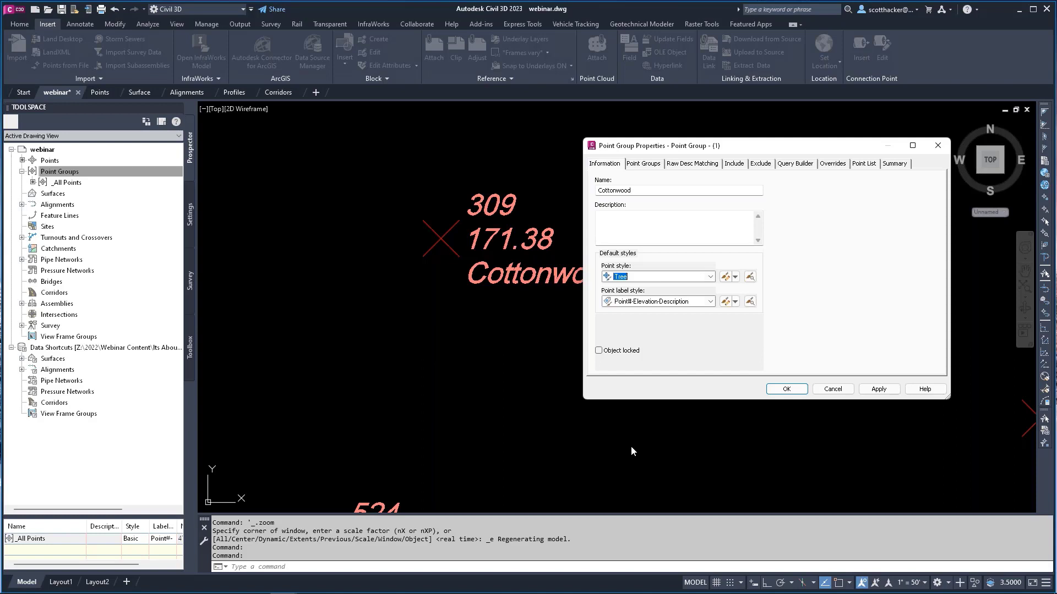
pyautogui.click(711, 302)
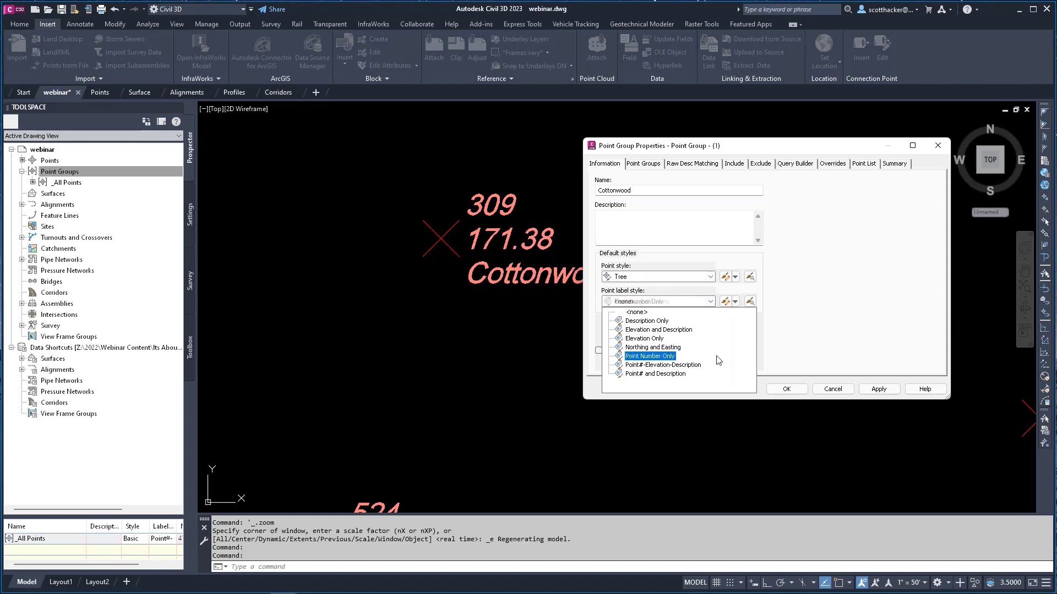
pyautogui.click(664, 321)
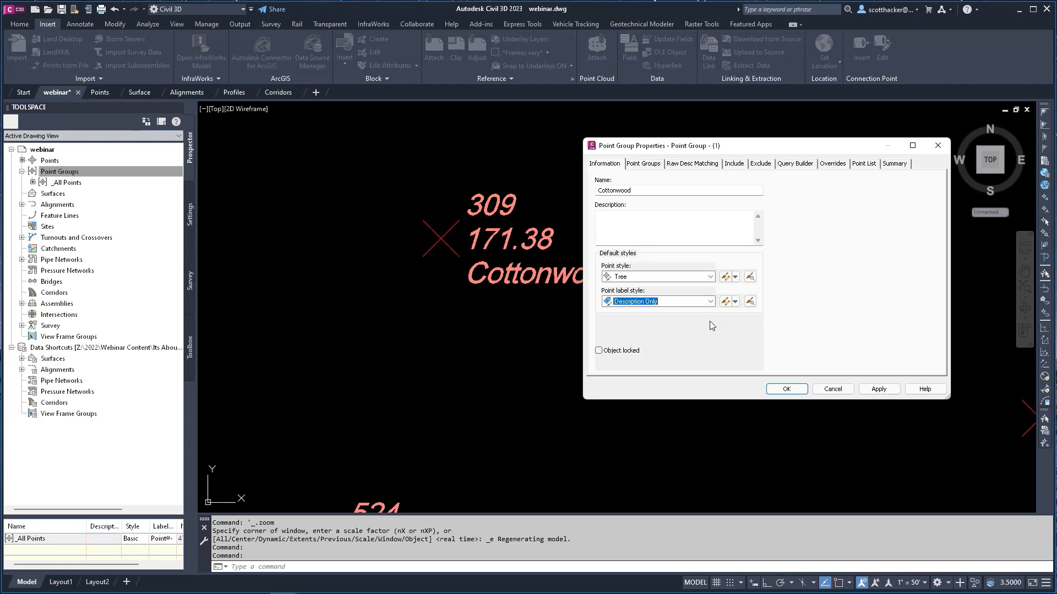
# Step: Include points with full descriptions matching cottonwood* in the group, check its point list, and create the group
pyautogui.click(734, 164)
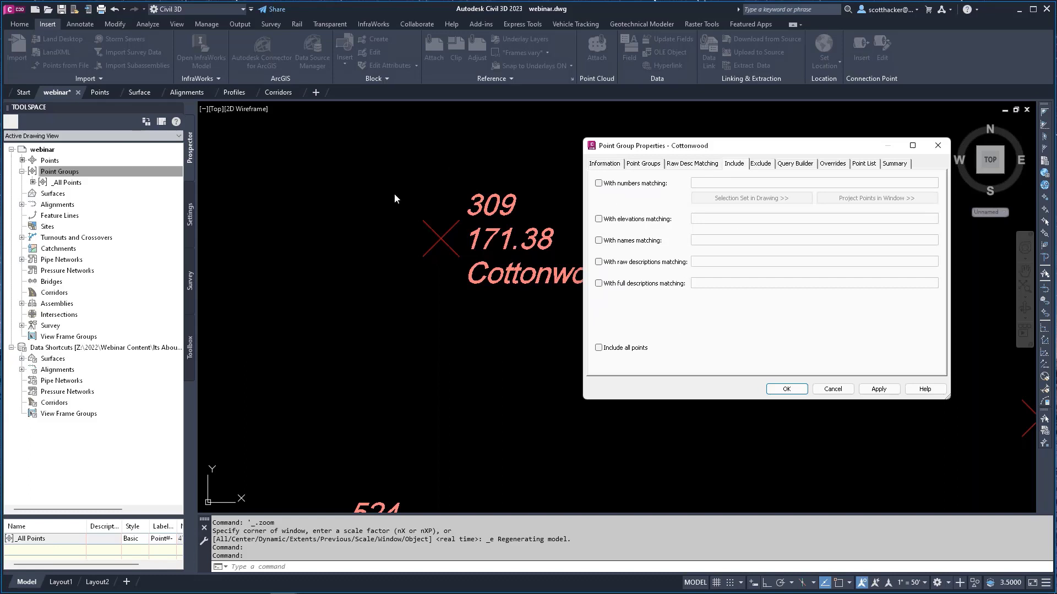
pyautogui.click(598, 283)
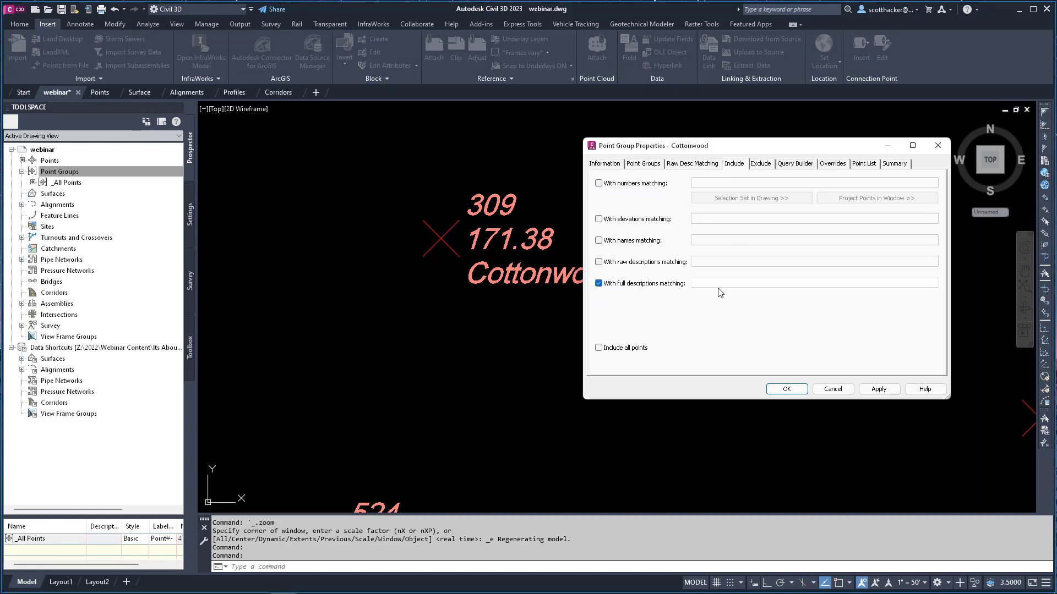
pyautogui.moveTo(750, 153); pyautogui.dragTo(845, 137)
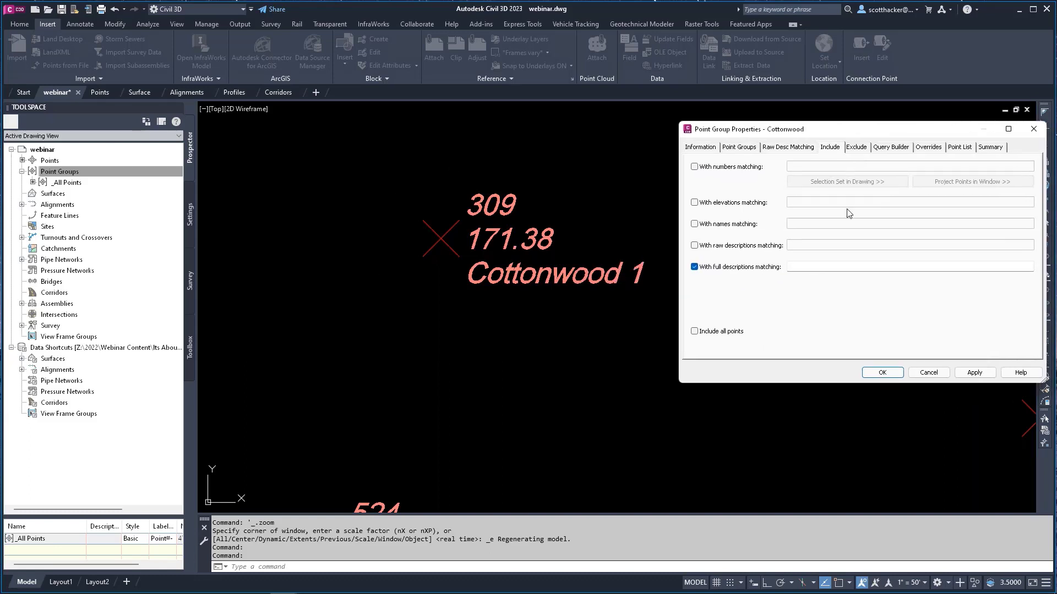
pyautogui.click(816, 268)
pyautogui.write('con')
pyautogui.write('tonwood*')
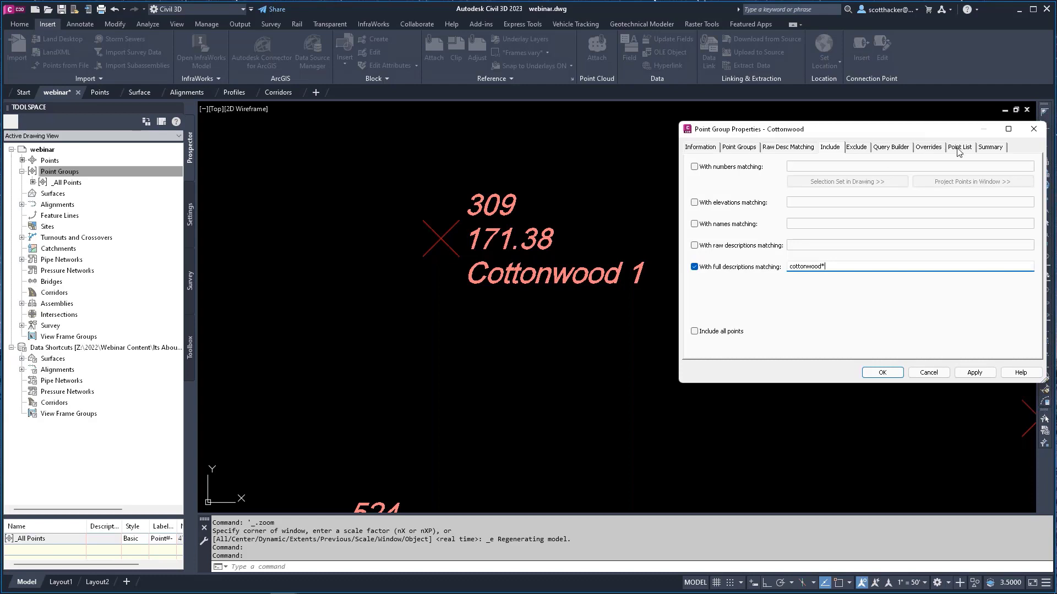
pyautogui.click(964, 148)
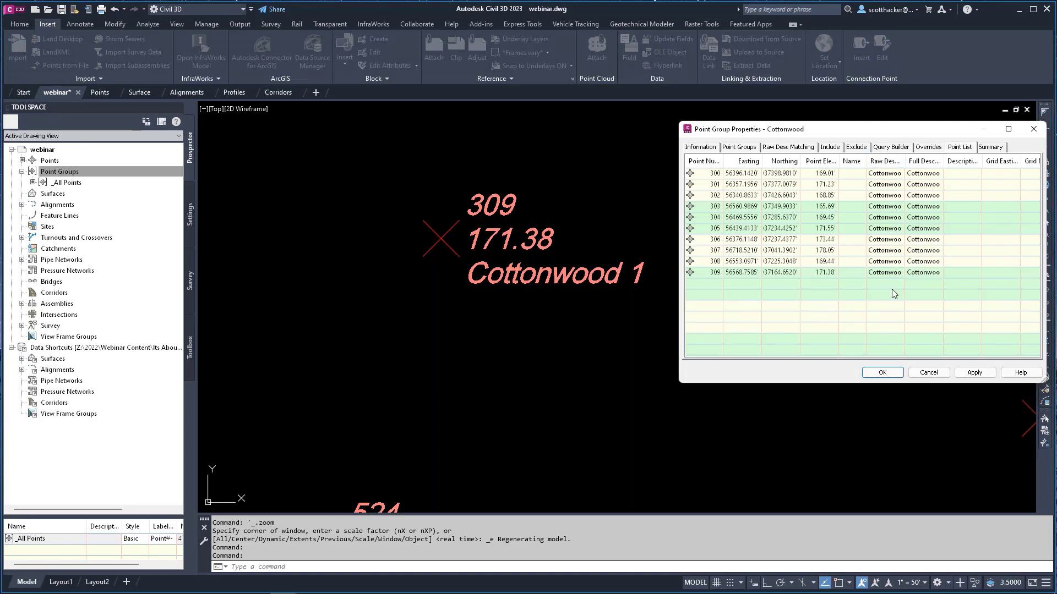
pyautogui.click(888, 373)
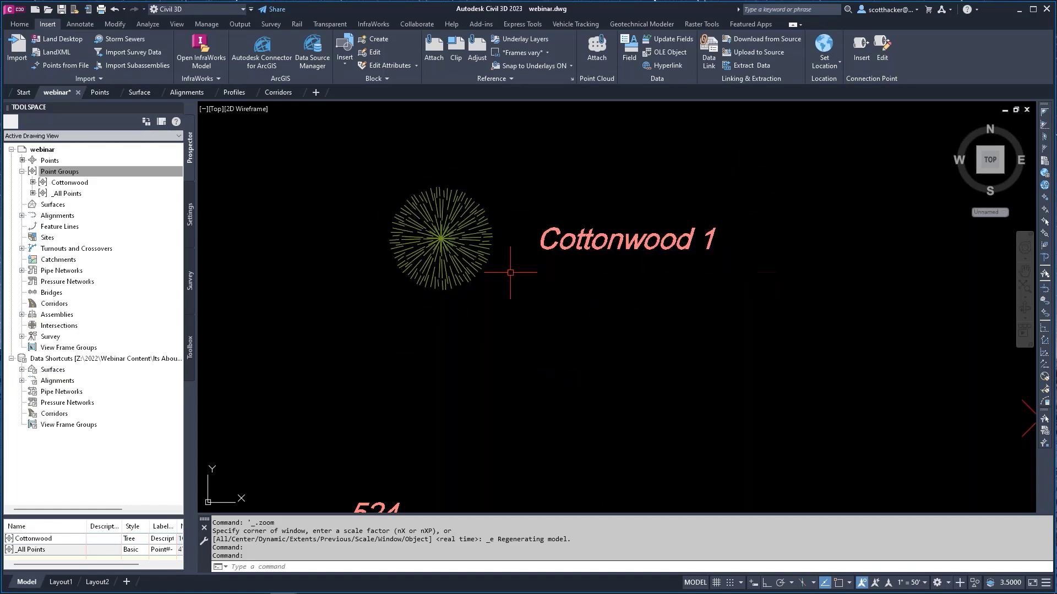
# Step: Examine the cottonwood tree symbols among the survey points and the STMMH and SANMH manhole points up close
pyautogui.scroll(-6, 472, 248)
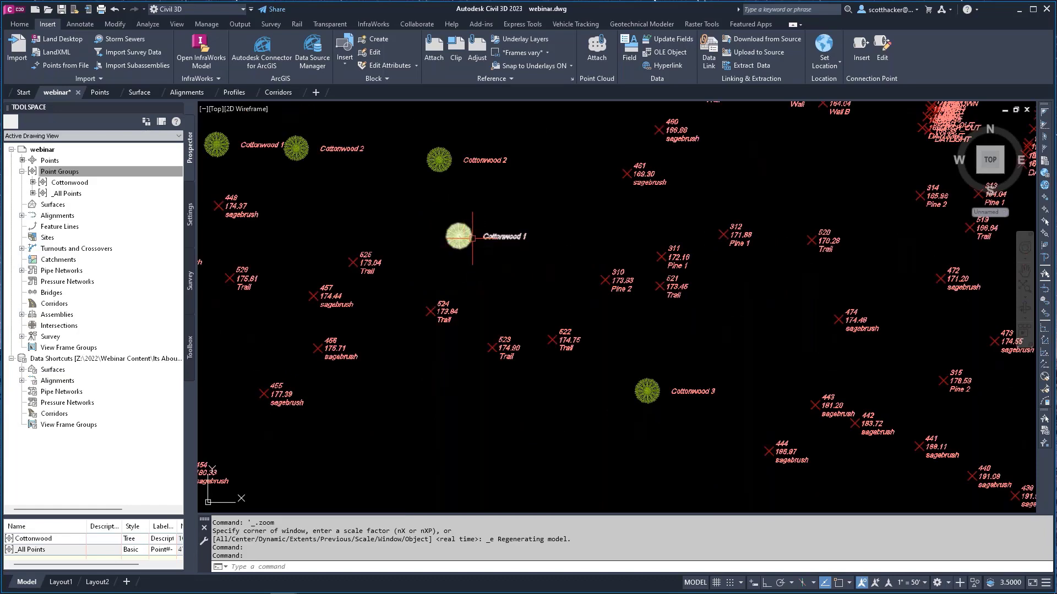
pyautogui.scroll(-3, 472, 247)
pyautogui.moveTo(401, 358); pyautogui.dragTo(925, 254, button='middle')
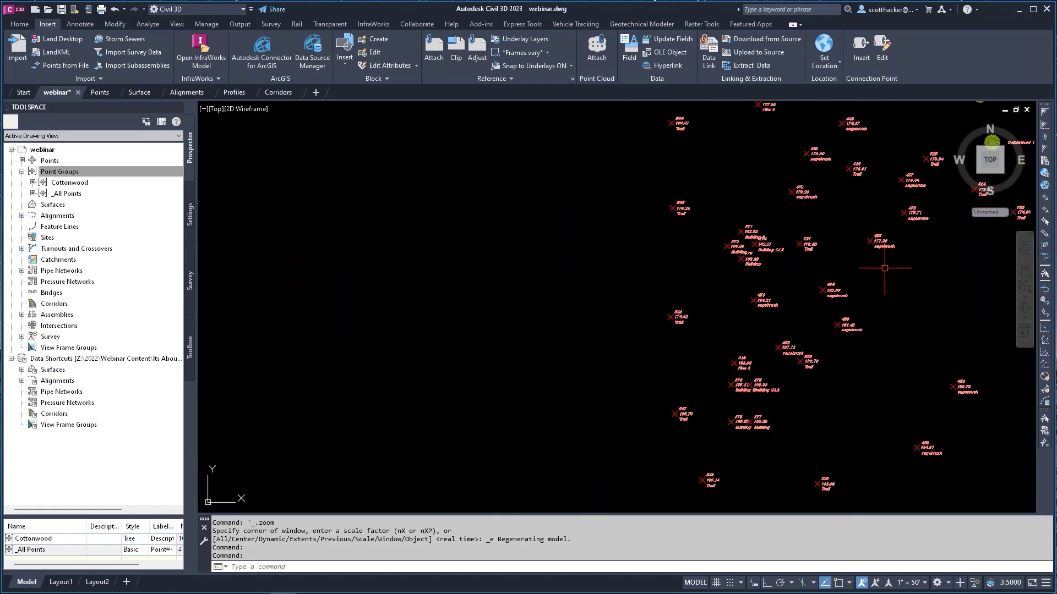
pyautogui.scroll(-2, 898, 242)
pyautogui.scroll(6, 837, 324)
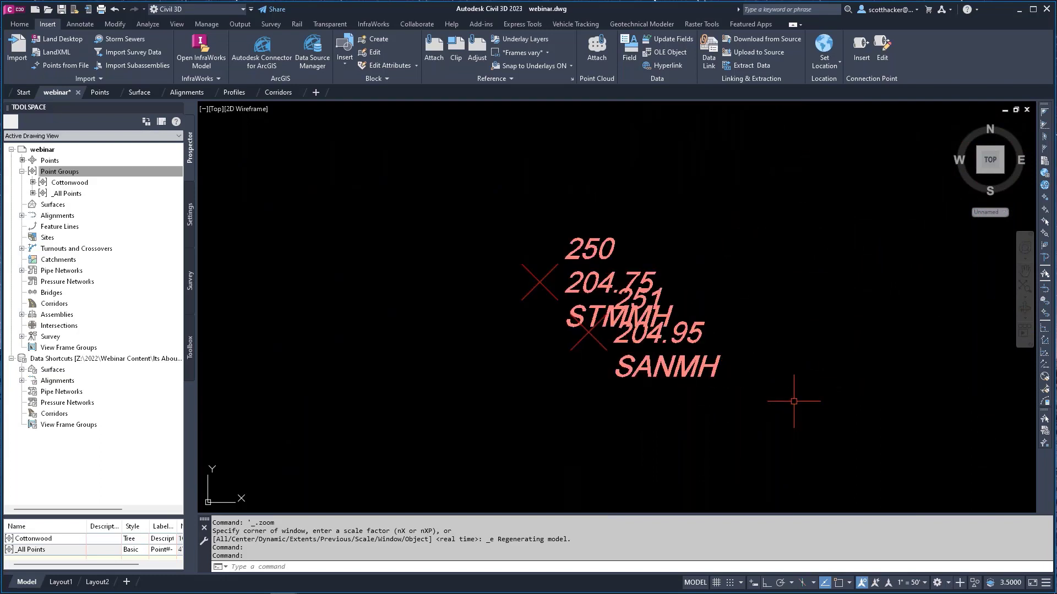
pyautogui.scroll(-2, 606, 309)
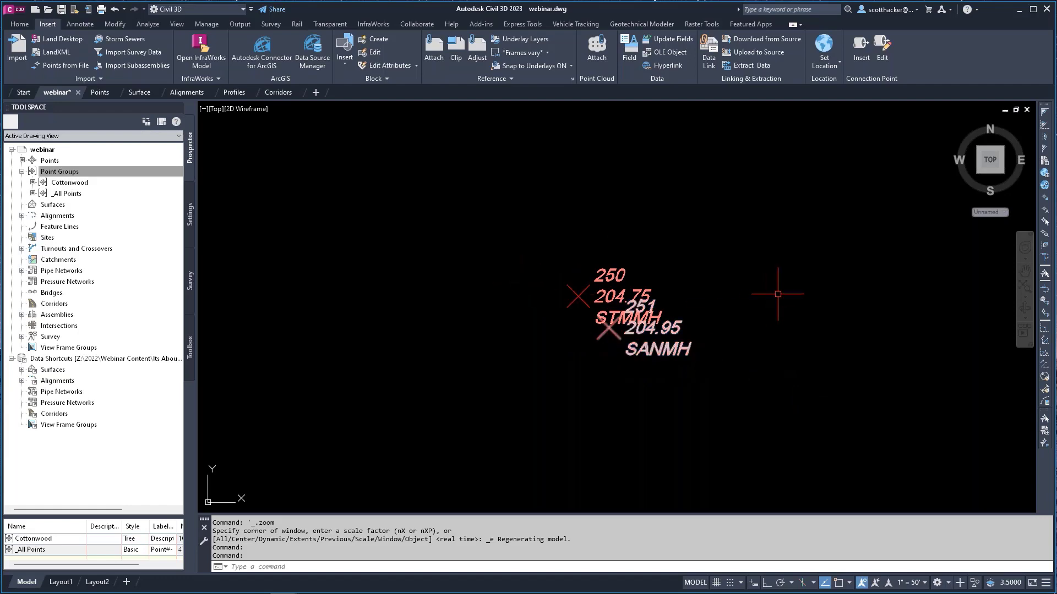
pyautogui.moveTo(845, 306)
pyautogui.mouseDown(button='middle')
pyautogui.moveTo(590, 257)
pyautogui.moveTo(436, 276)
pyautogui.mouseUp(button='middle')
pyautogui.scroll(-4, 406, 288)
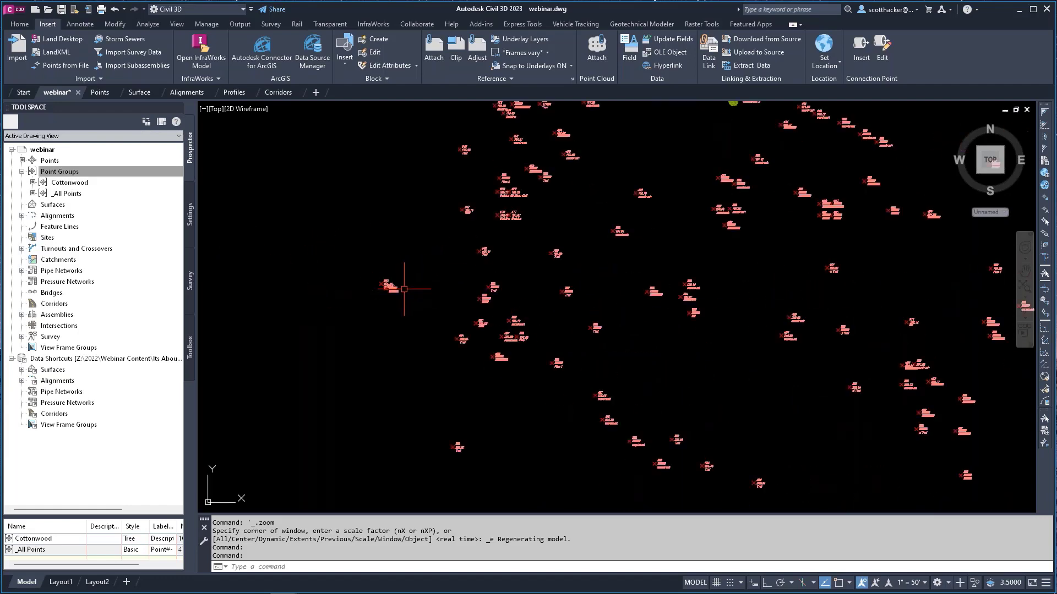
# Step: Examine the Cottonwood 3 tree symbol and label up close, comparing it with the surrounding survey points and the overall point layout
pyautogui.scroll(2, 665, 276)
pyautogui.scroll(5, 651, 245)
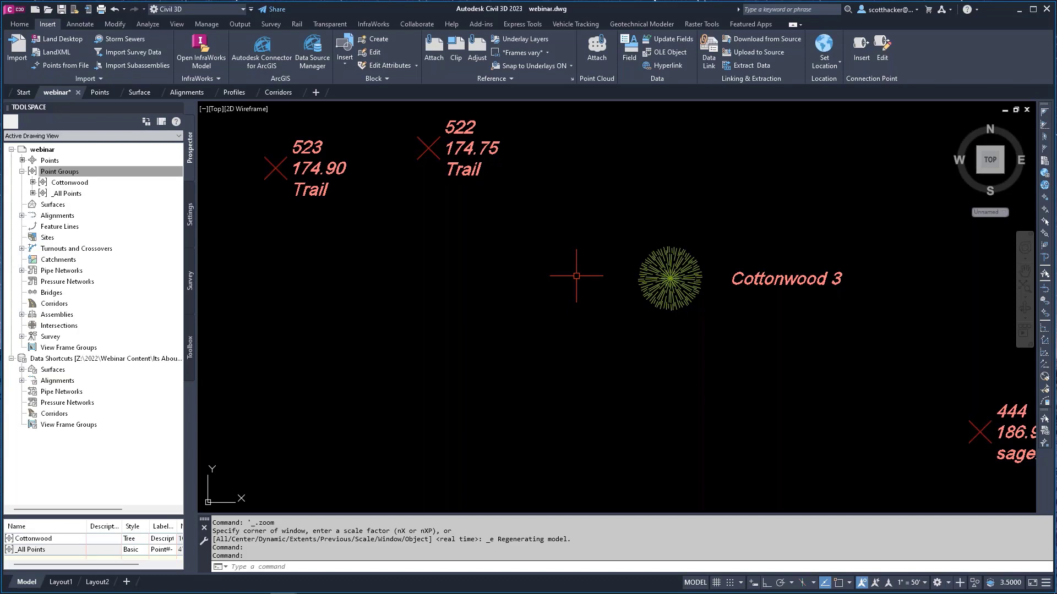
pyautogui.press('Escape')
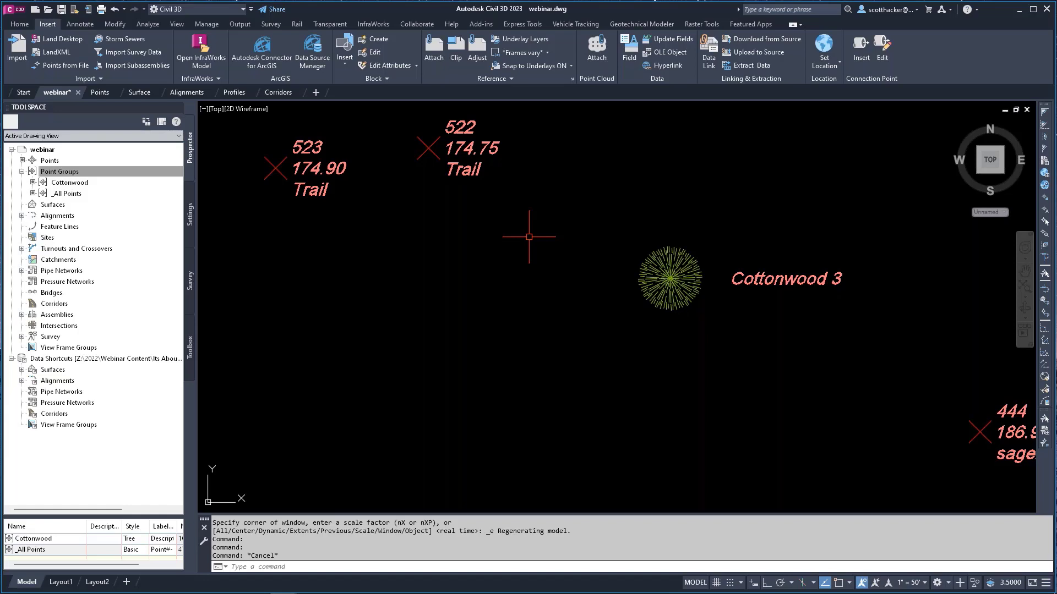
pyautogui.scroll(-4, 438, 229)
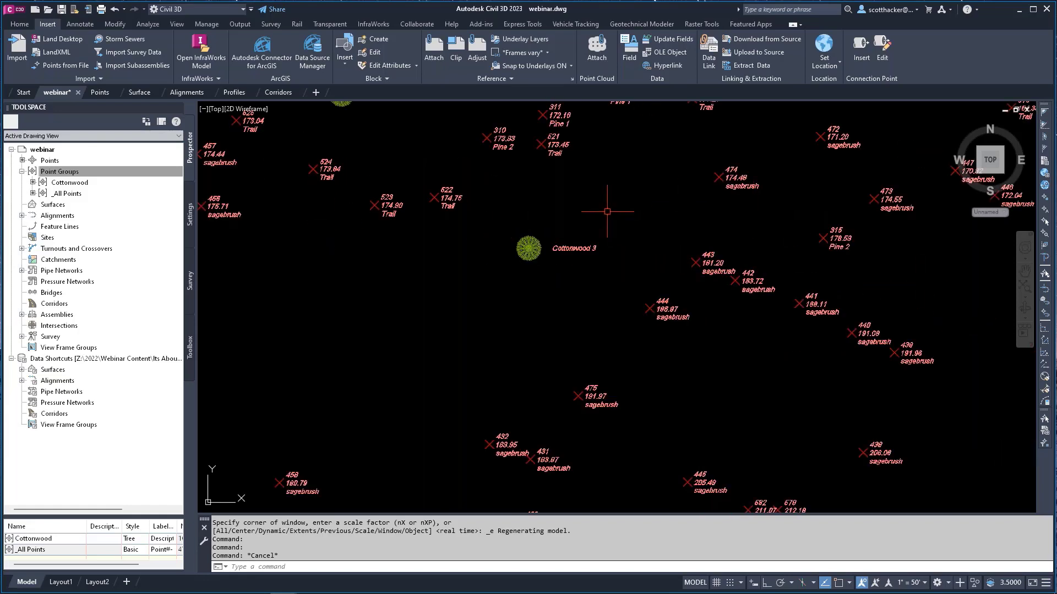
pyautogui.scroll(4, 484, 130)
pyautogui.scroll(-7, 451, 200)
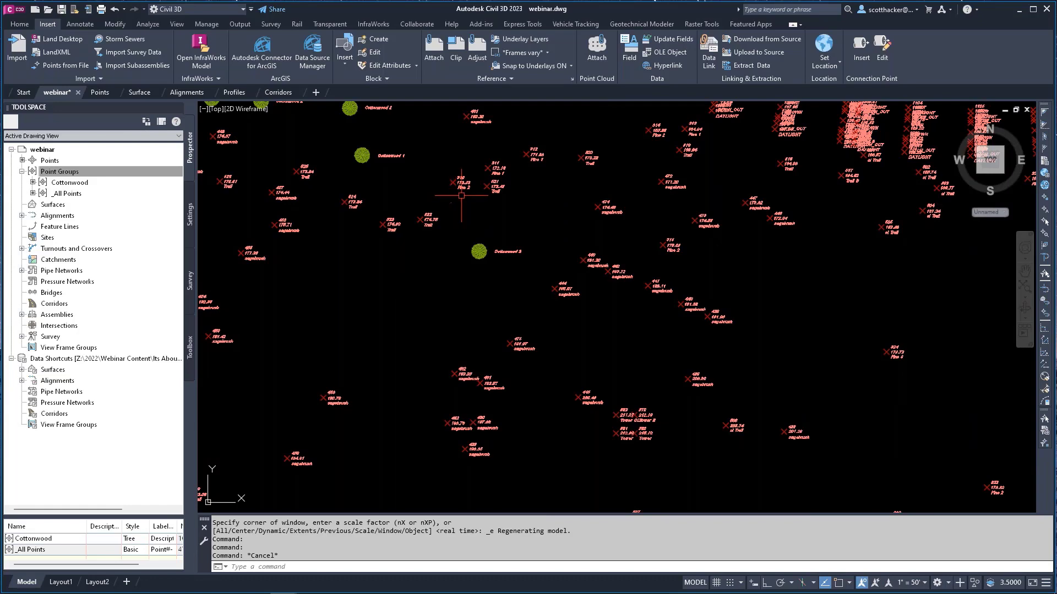
pyautogui.scroll(-5, 451, 200)
pyautogui.scroll(-2, 451, 284)
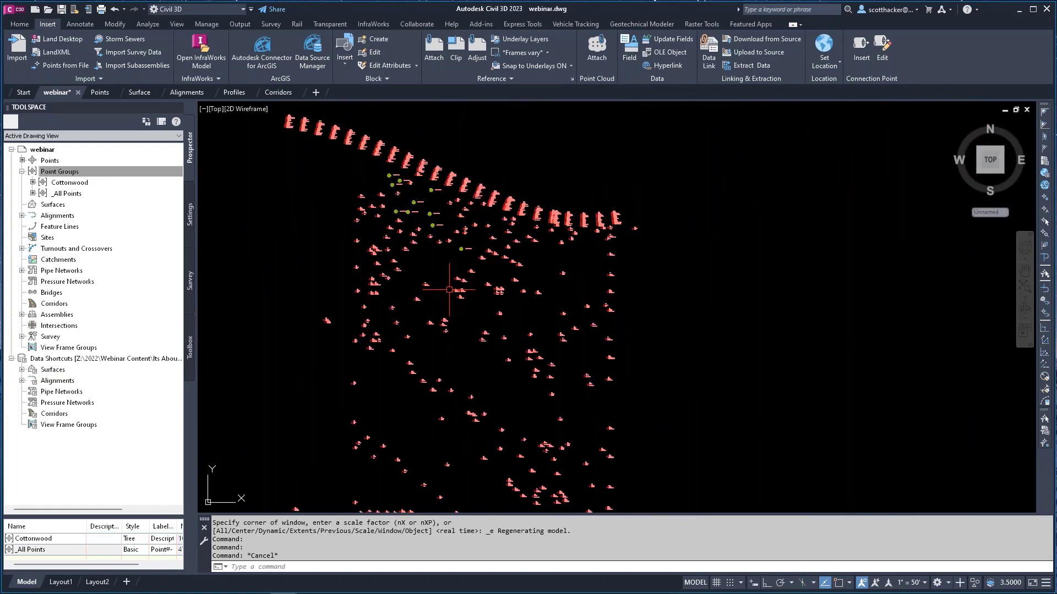
pyautogui.moveTo(460, 324)
pyautogui.mouseDown(button='middle')
pyautogui.moveTo(500, 287)
pyautogui.moveTo(506, 304)
pyautogui.mouseUp(button='middle')
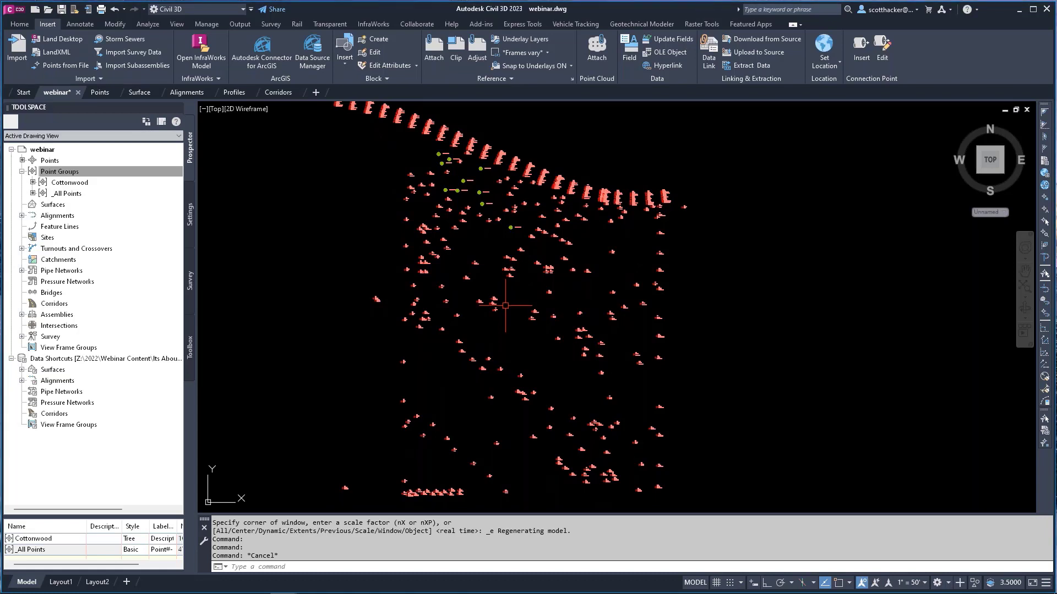
pyautogui.scroll(-1, 524, 231)
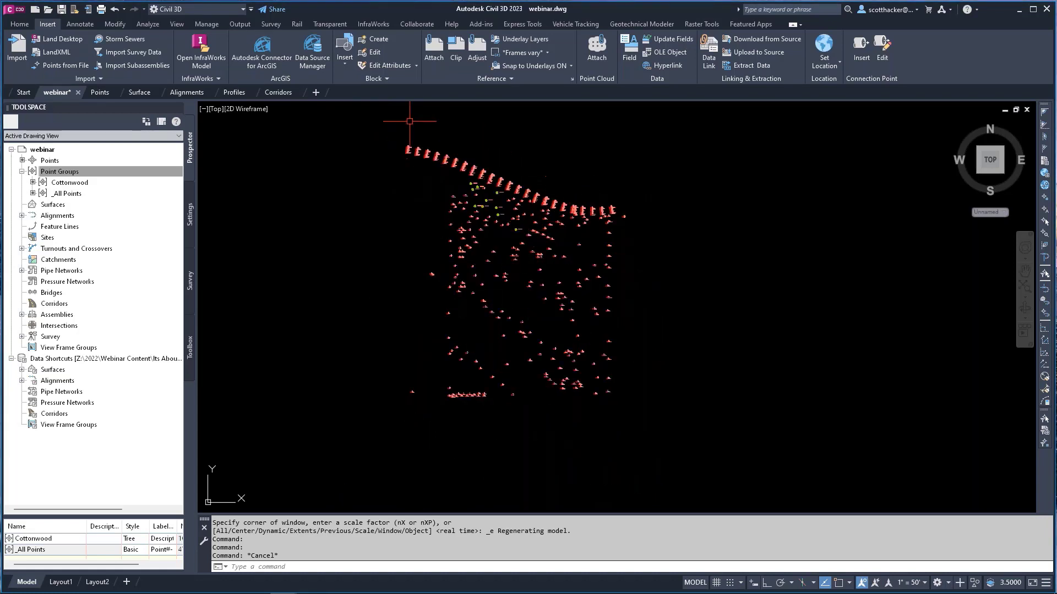
# Step: Create a TIN surface named Existing on the C-TOPO layer with the UF Existing Contours 1' and 5' style
pyautogui.click(19, 24)
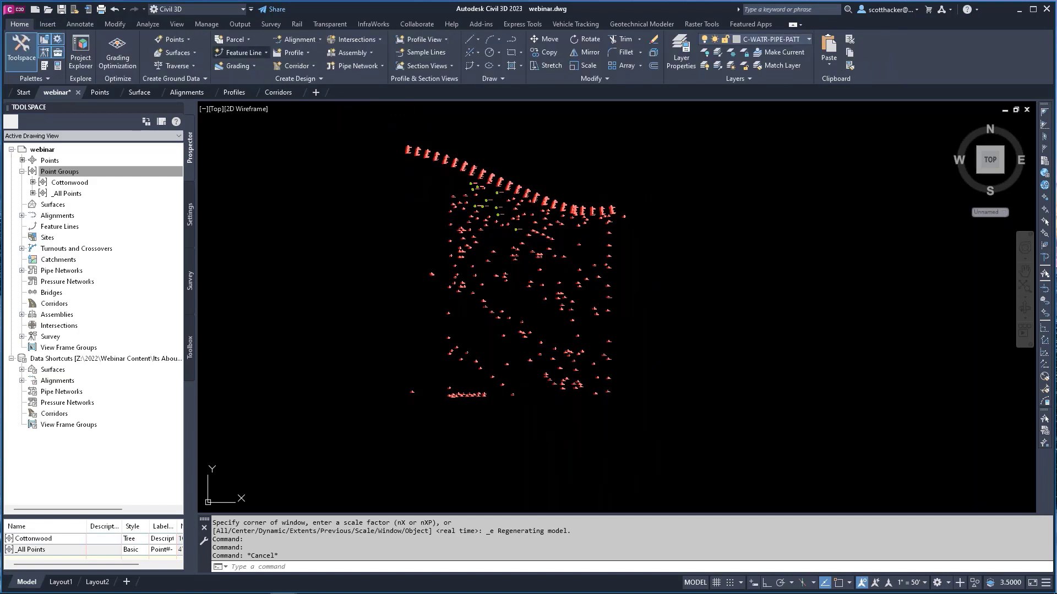
pyautogui.click(186, 55)
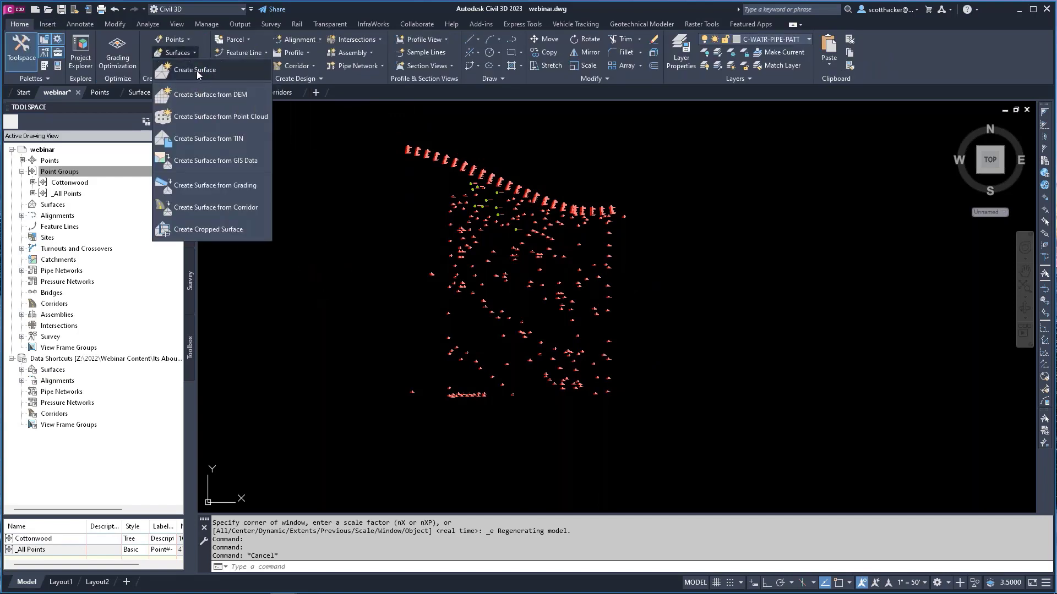
pyautogui.click(196, 71)
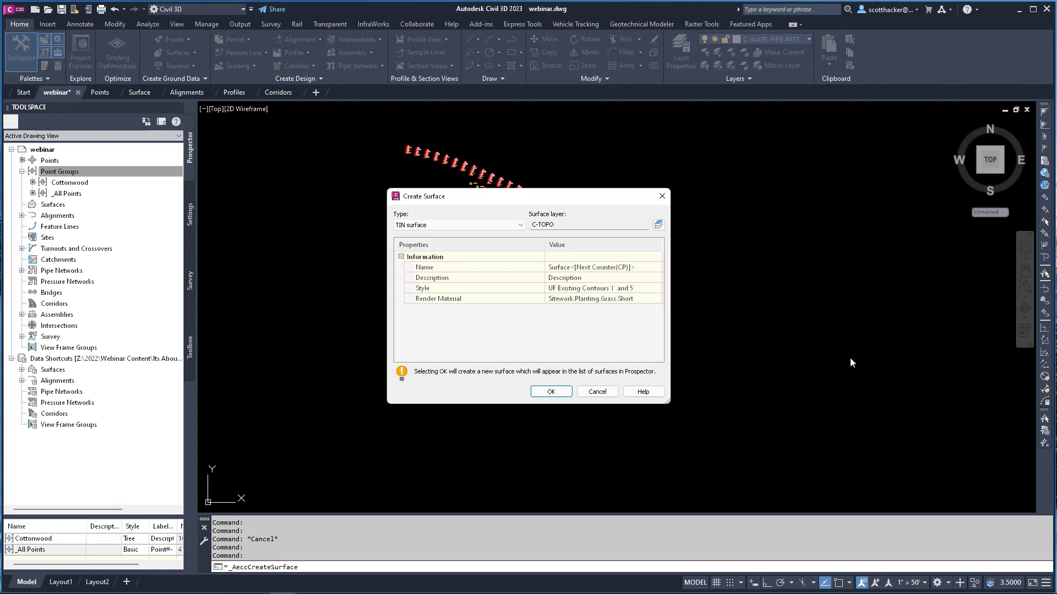
pyautogui.click(636, 267)
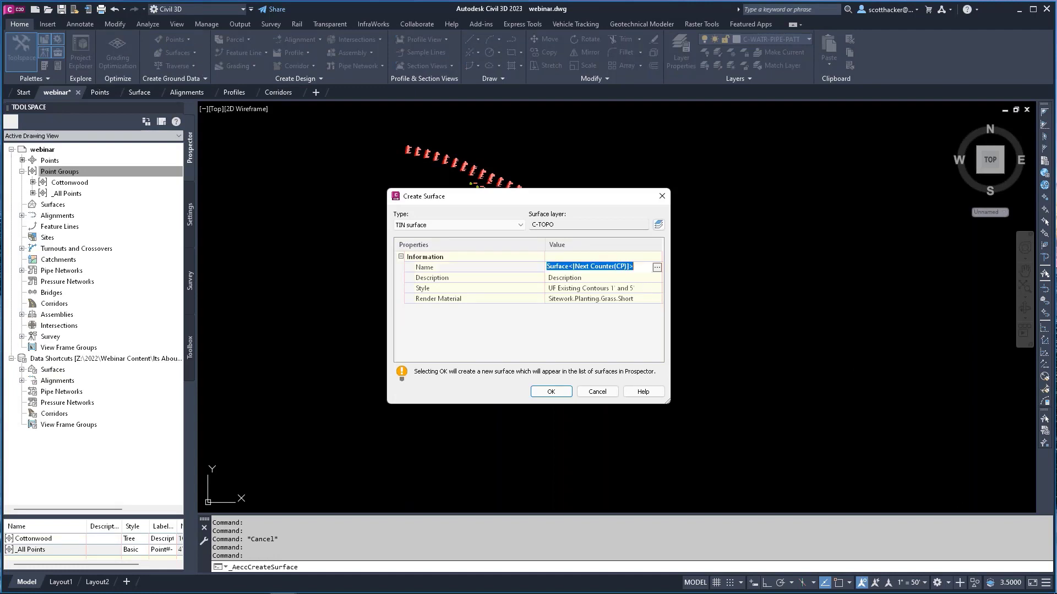
pyautogui.write('Ex')
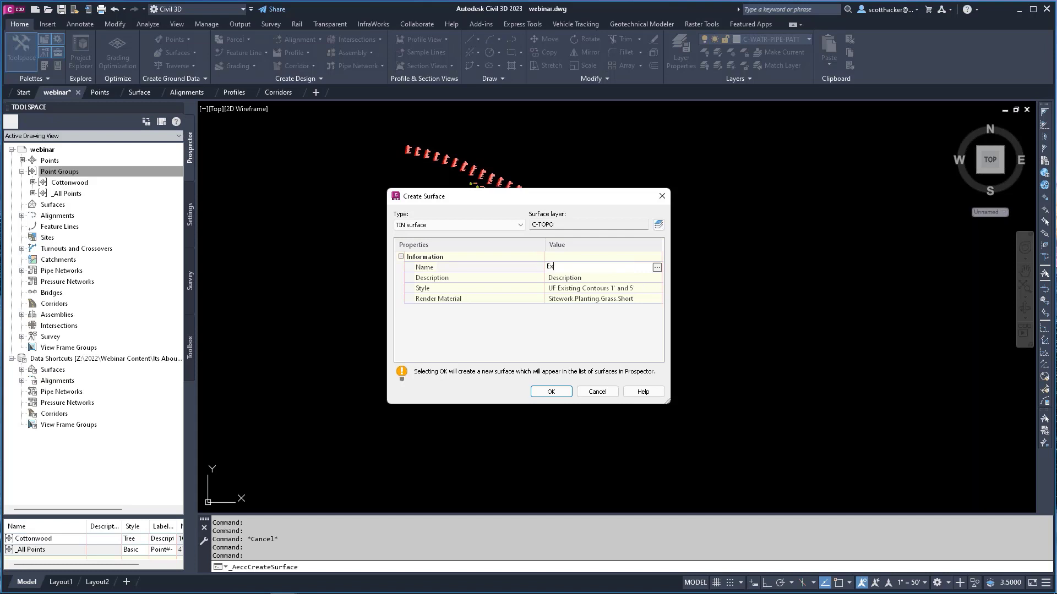
pyautogui.write('isting')
pyautogui.click(551, 392)
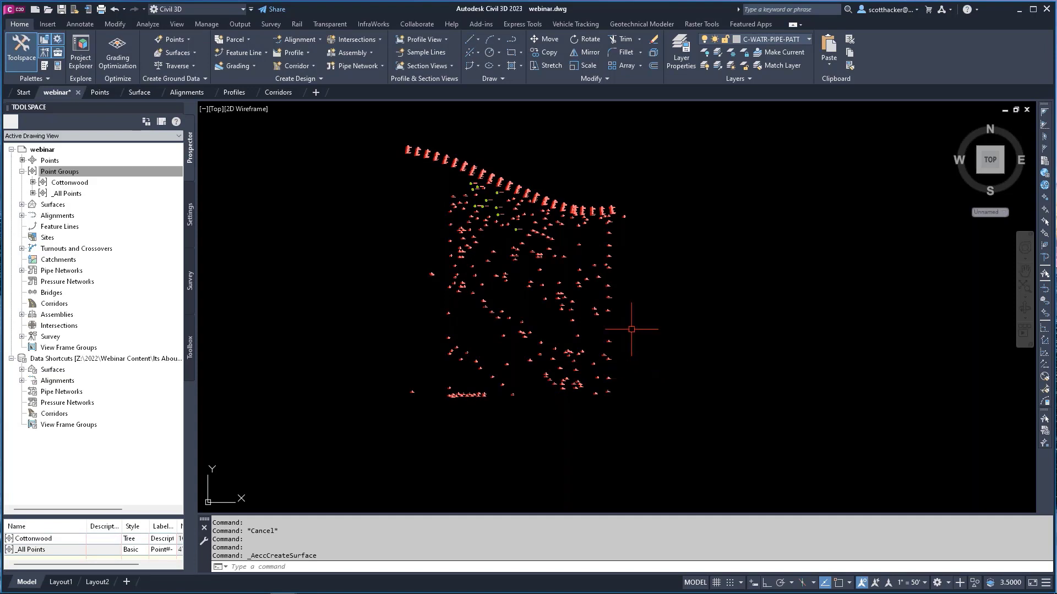
# Step: Collapse the point groups and expand the surfaces in the webinar drawing's object tree
pyautogui.click(50, 172)
pyautogui.click(22, 171)
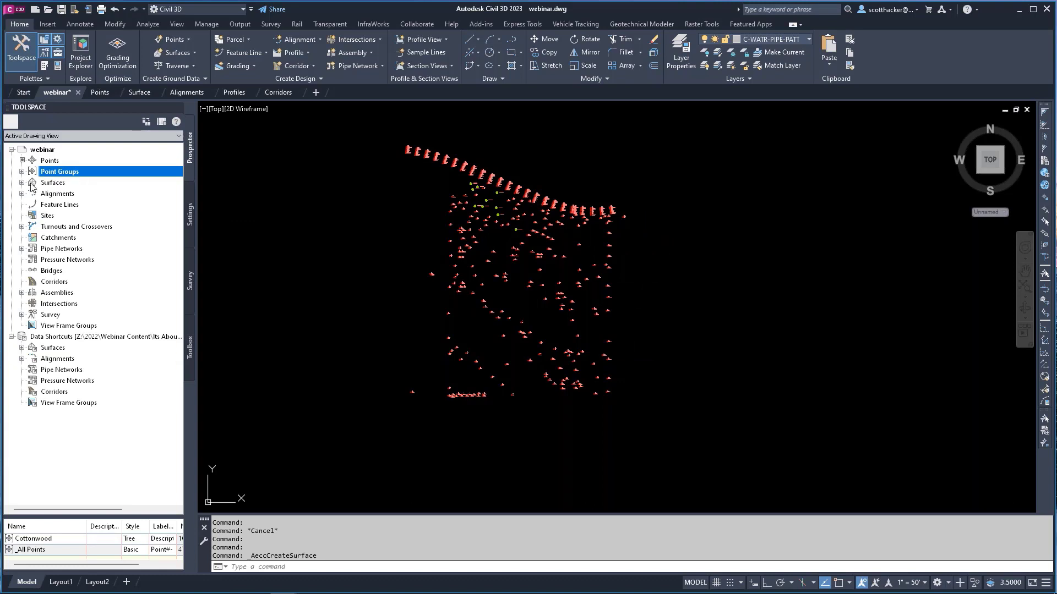
pyautogui.click(22, 183)
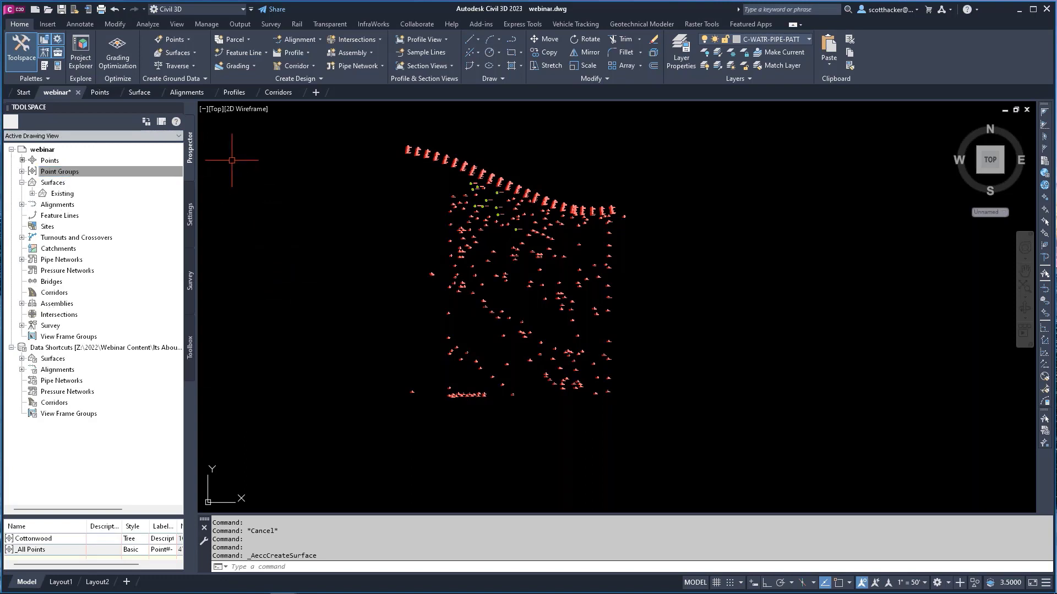
# Step: Look through the webinar drawing's object style settings, including the parcel styles, and collapse the drawing's settings tree
pyautogui.click(186, 219)
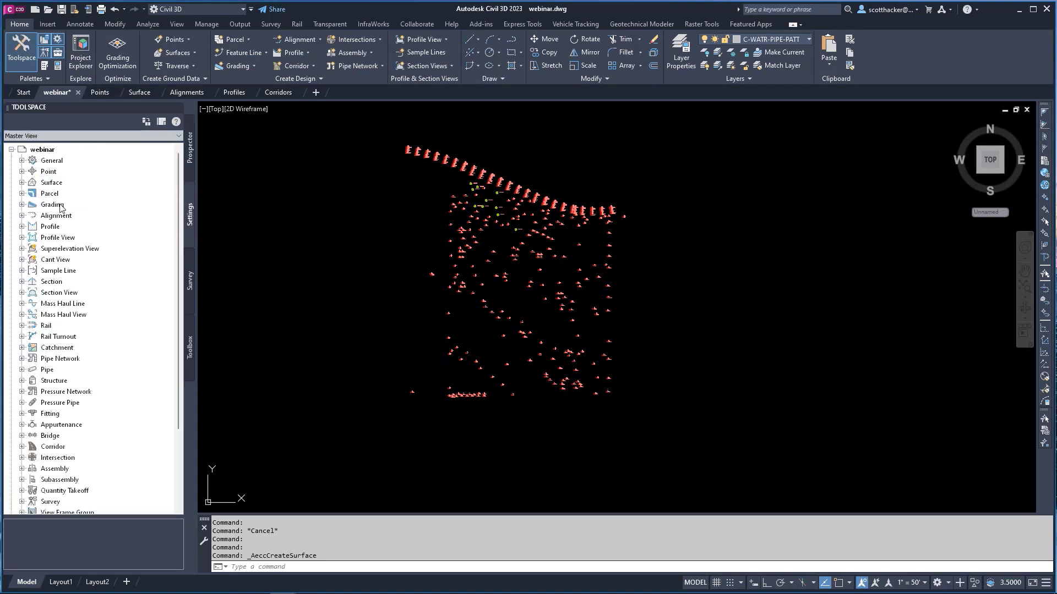
pyautogui.click(21, 193)
pyautogui.click(32, 215)
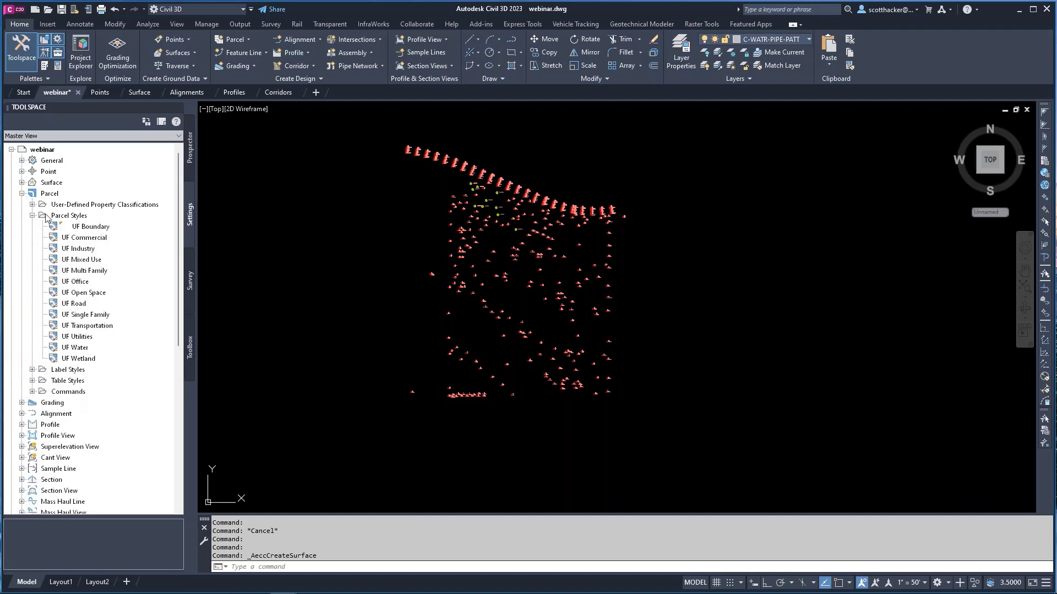
pyautogui.click(12, 150)
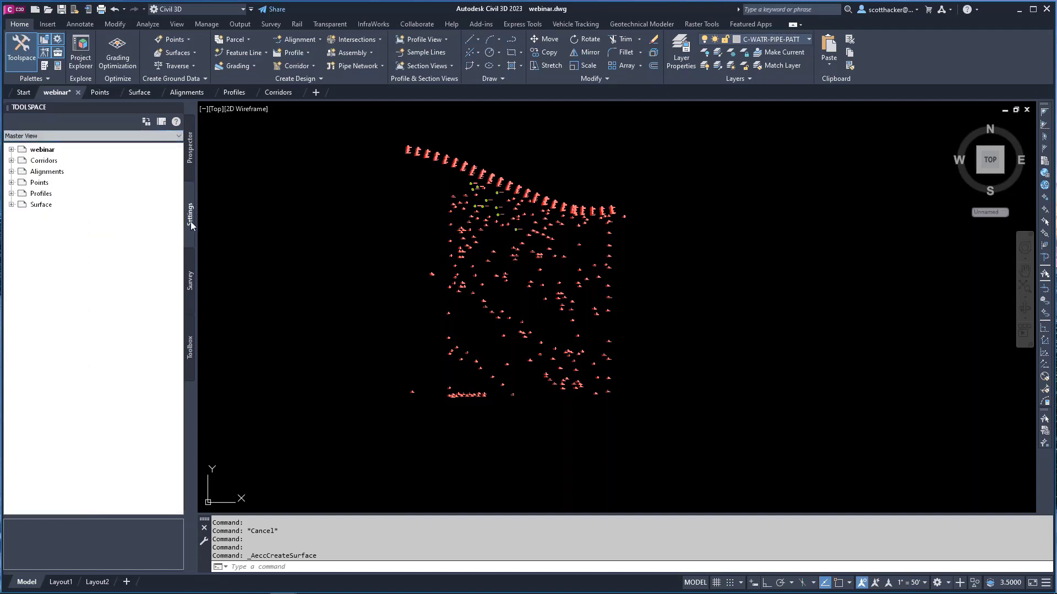
# Step: Review the survey databases and the Reports Manager categories, and return to the drawing's object tree
pyautogui.click(191, 280)
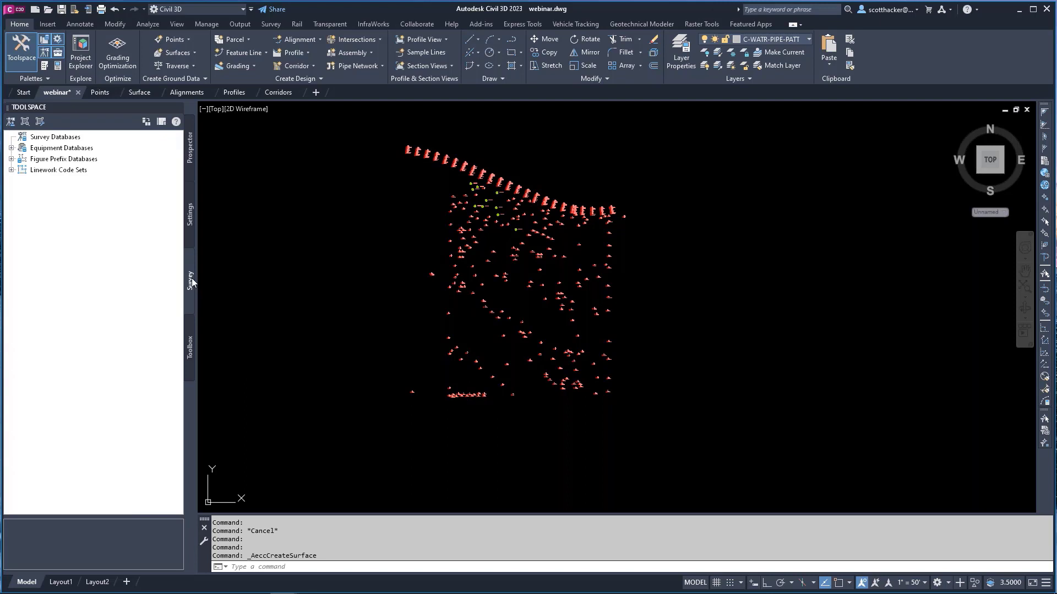
pyautogui.click(188, 350)
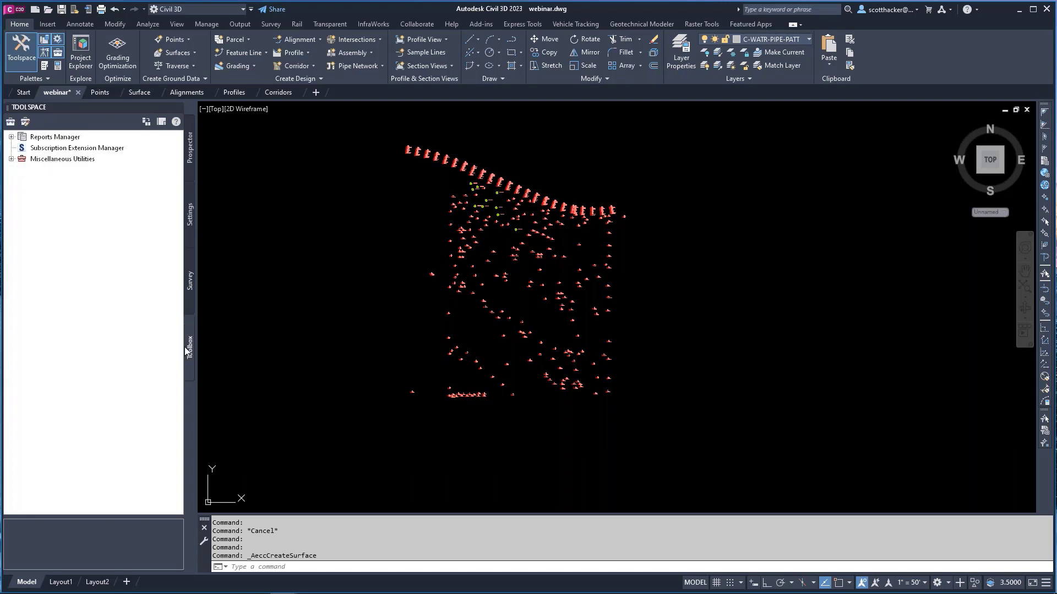
pyautogui.click(11, 138)
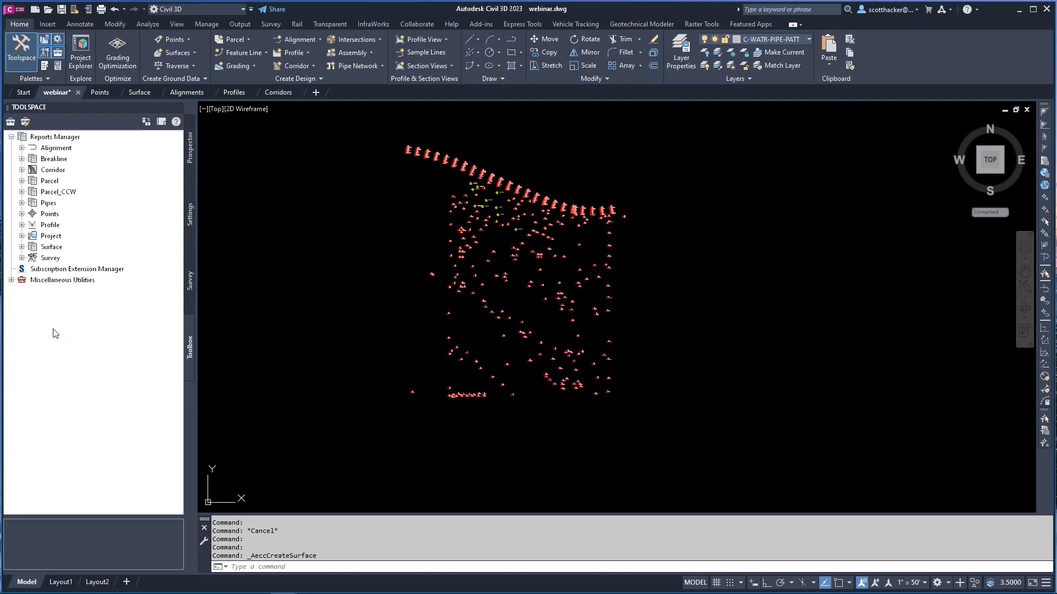
pyautogui.click(189, 144)
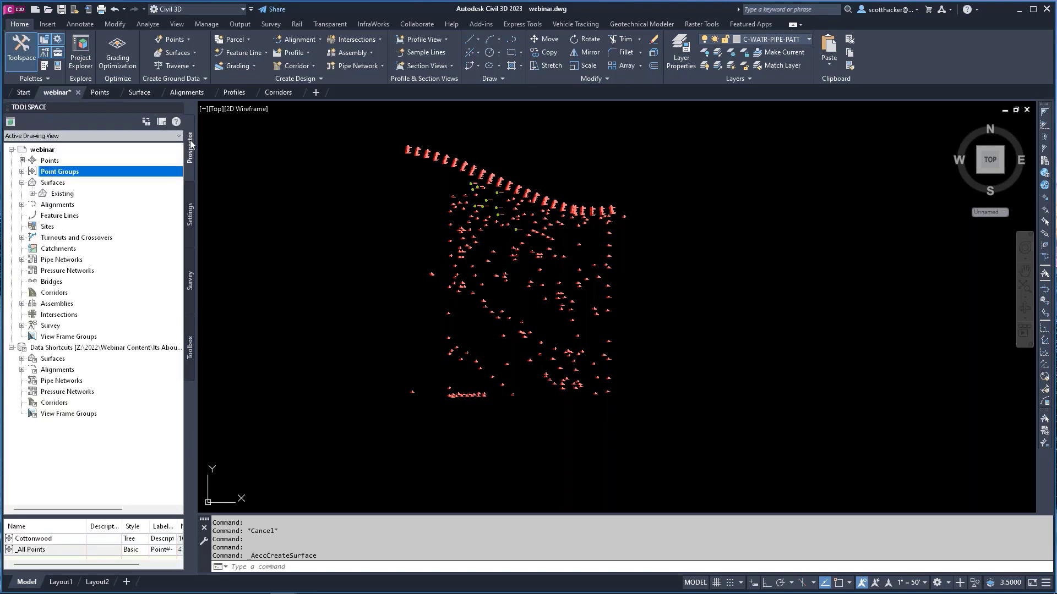
pyautogui.click(190, 213)
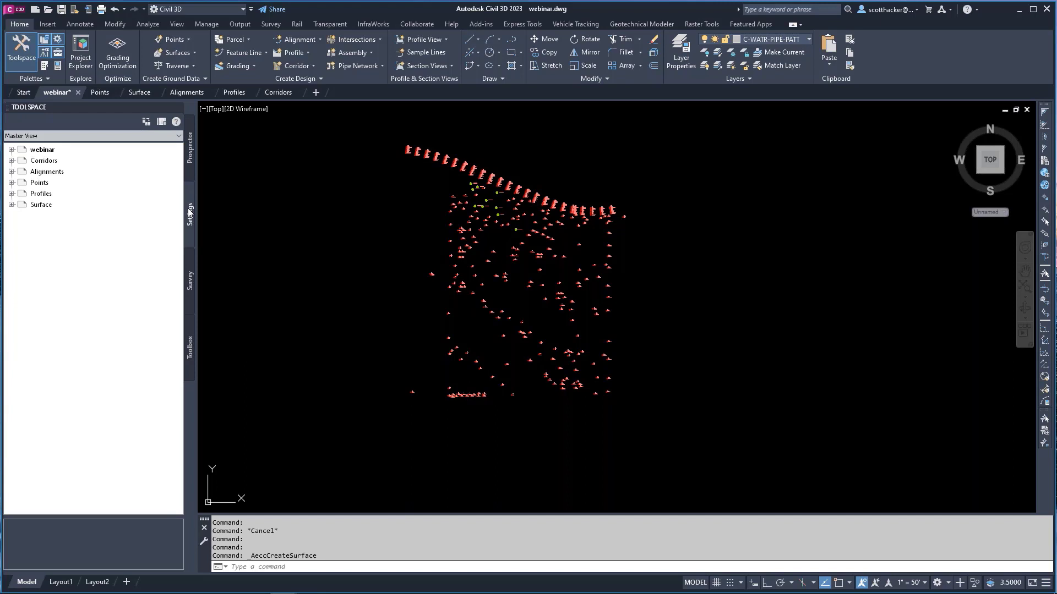
pyautogui.click(60, 171)
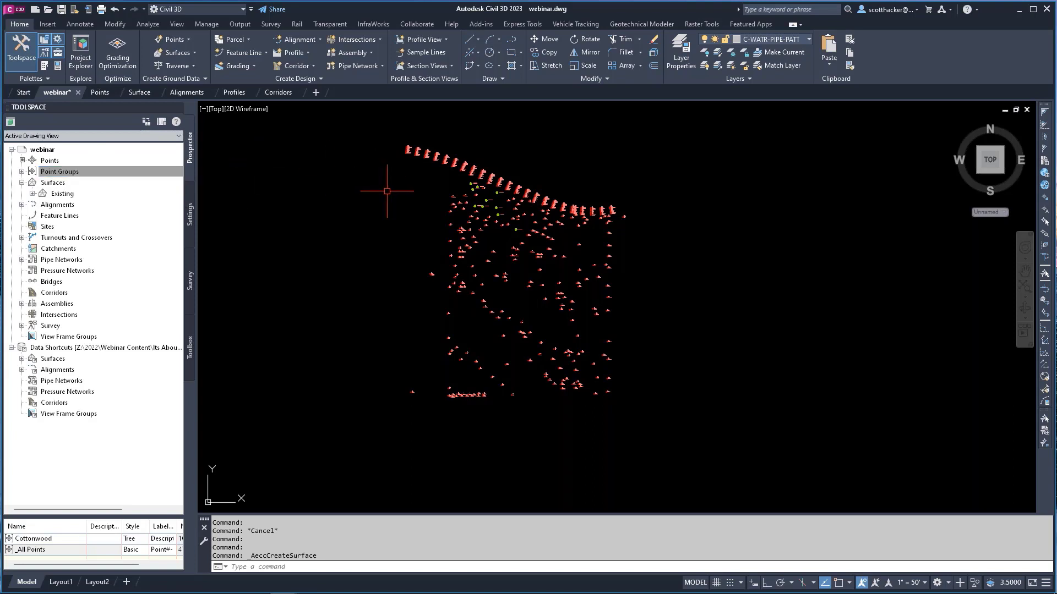
# Step: Add the _All Points point group to the Existing surface's definition
pyautogui.click(32, 193)
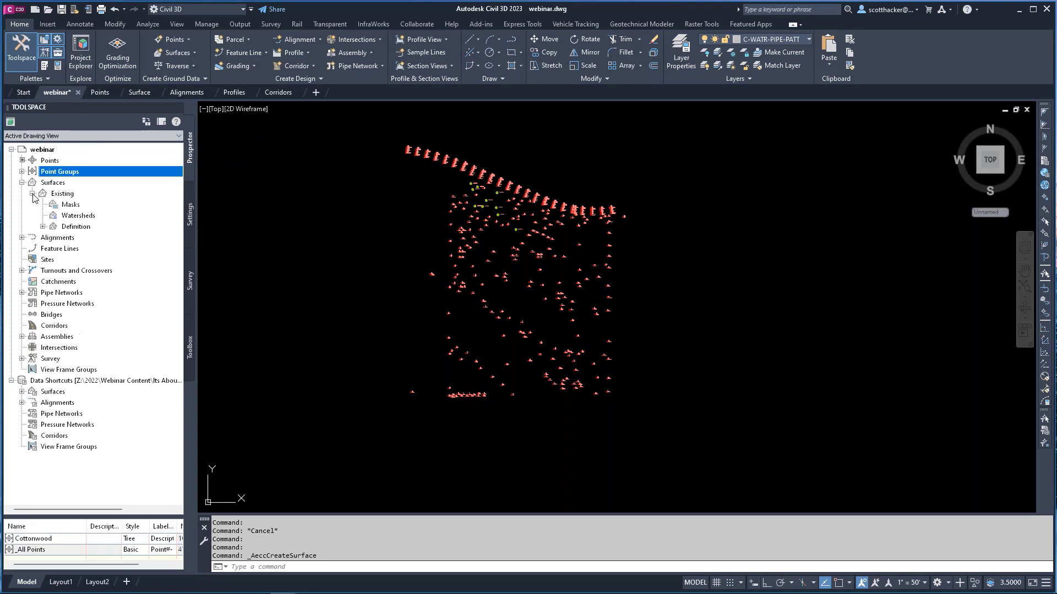
pyautogui.click(42, 227)
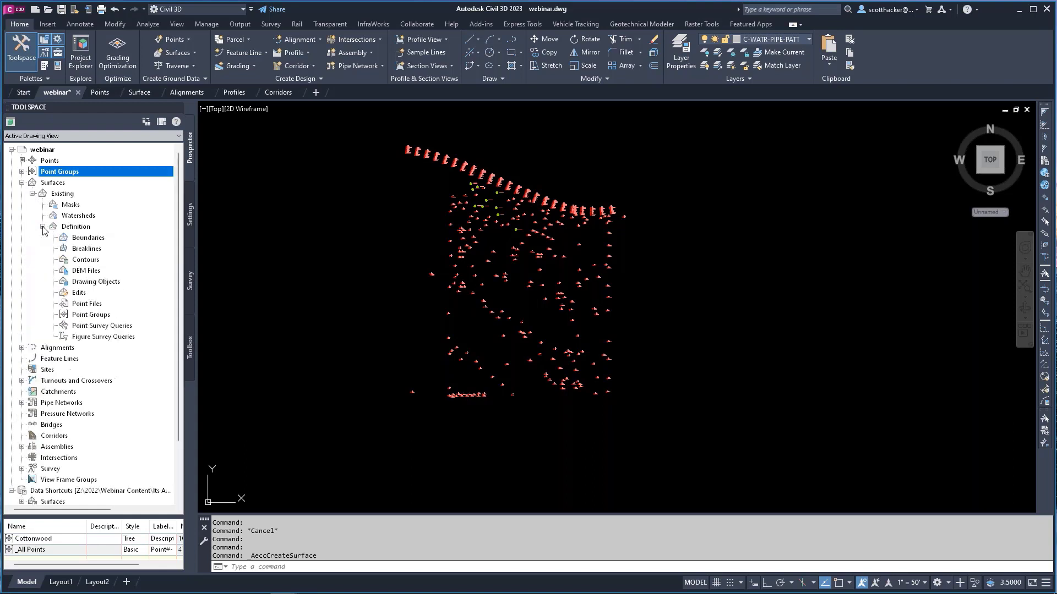
pyautogui.click(90, 316)
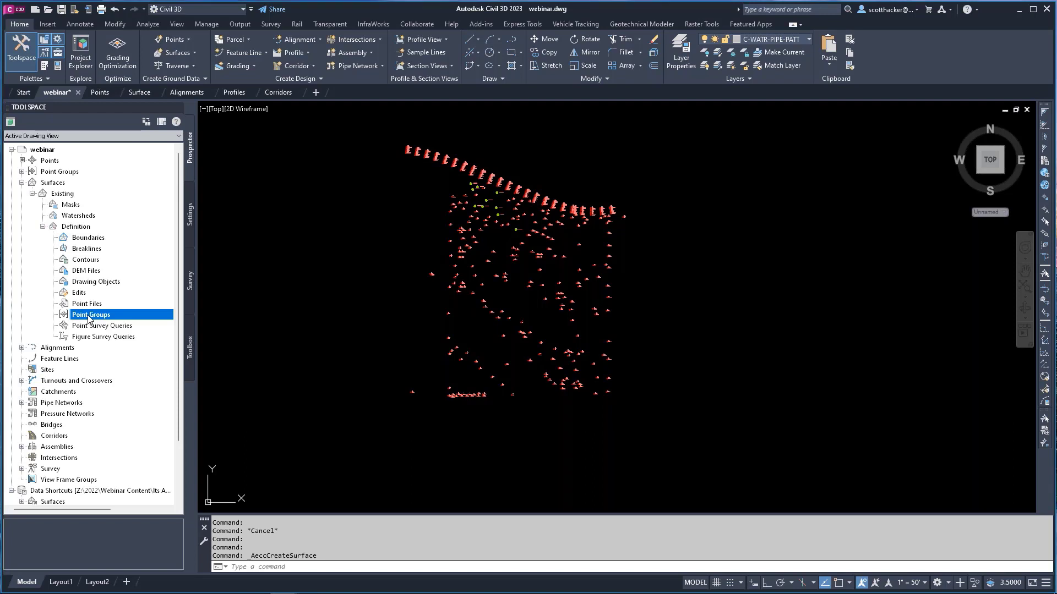
pyautogui.rightClick(88, 318)
pyautogui.click(119, 323)
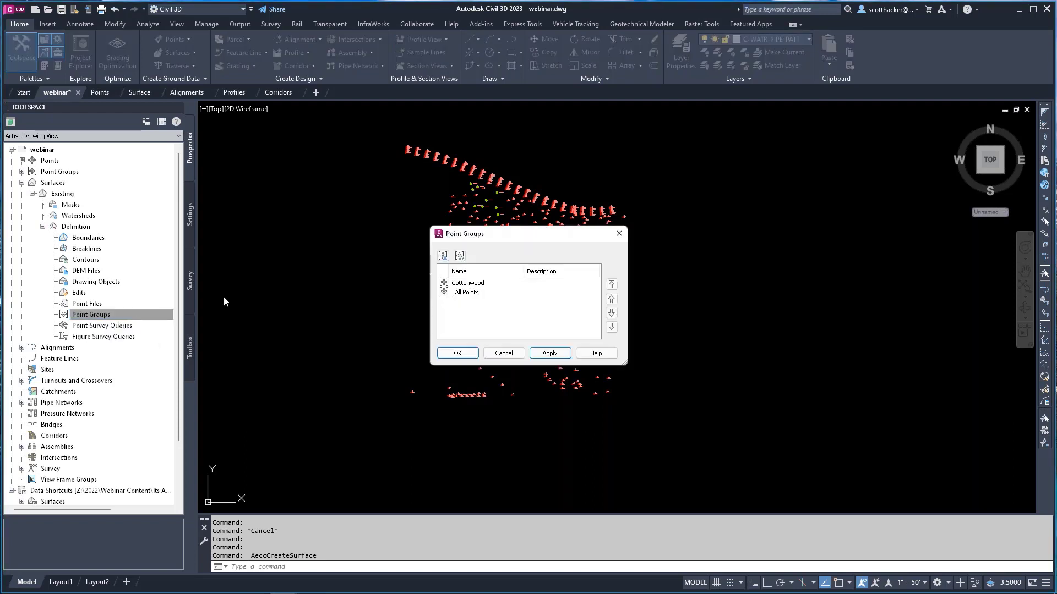
pyautogui.click(467, 293)
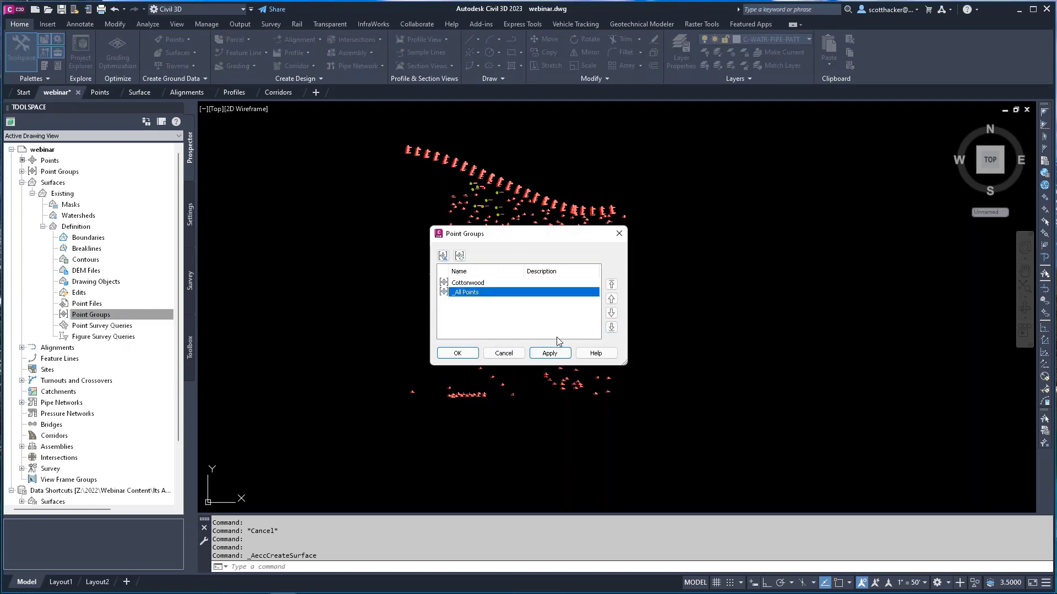
pyautogui.click(457, 354)
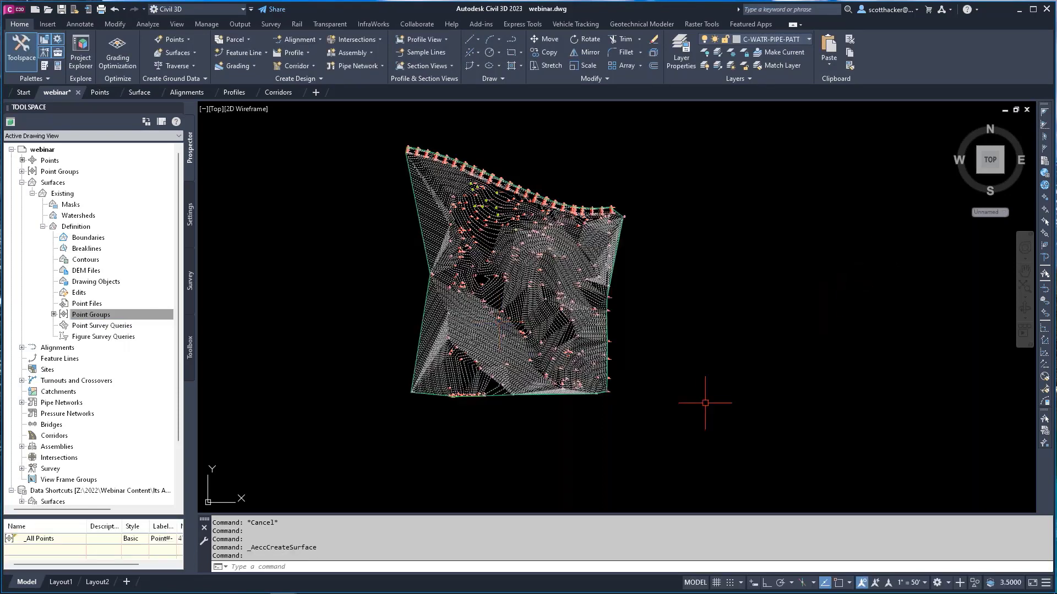
# Step: Examine the Existing surface's contours up close around the survey points and across its whole extent
pyautogui.scroll(5, 501, 274)
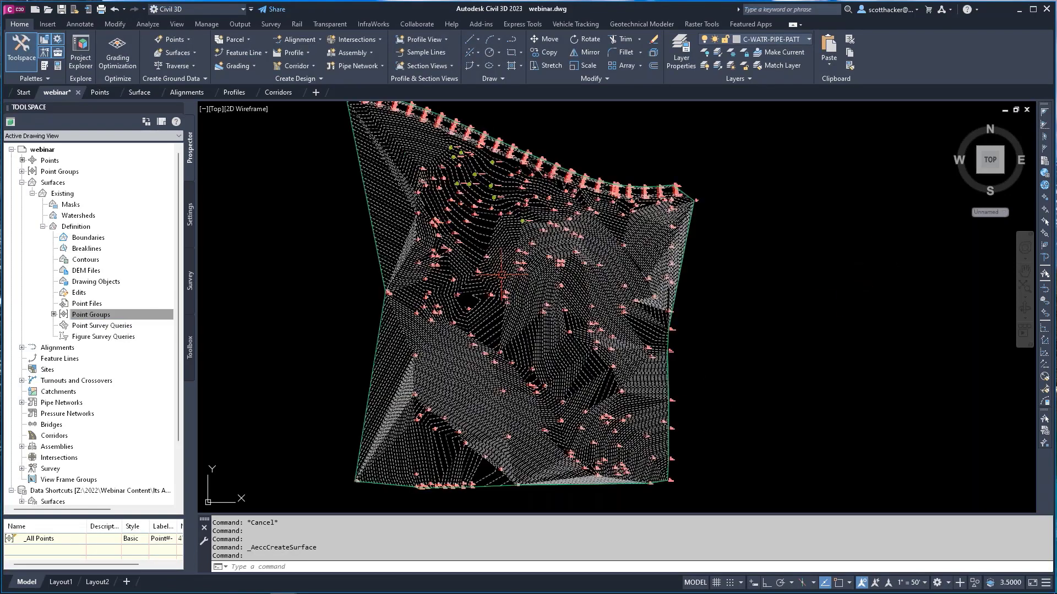
pyautogui.moveTo(501, 274)
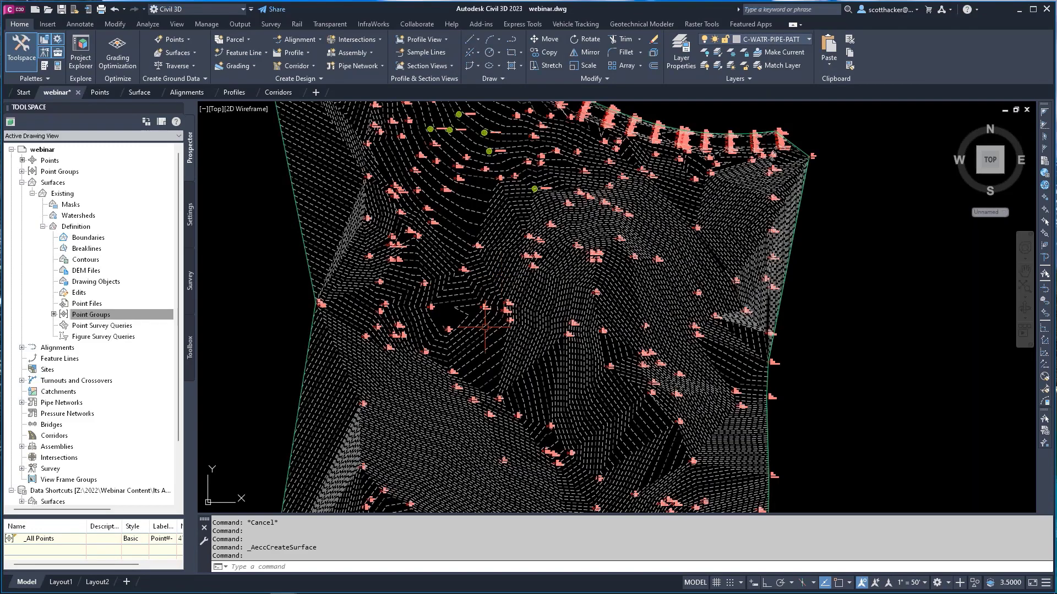
pyautogui.scroll(5, 496, 343)
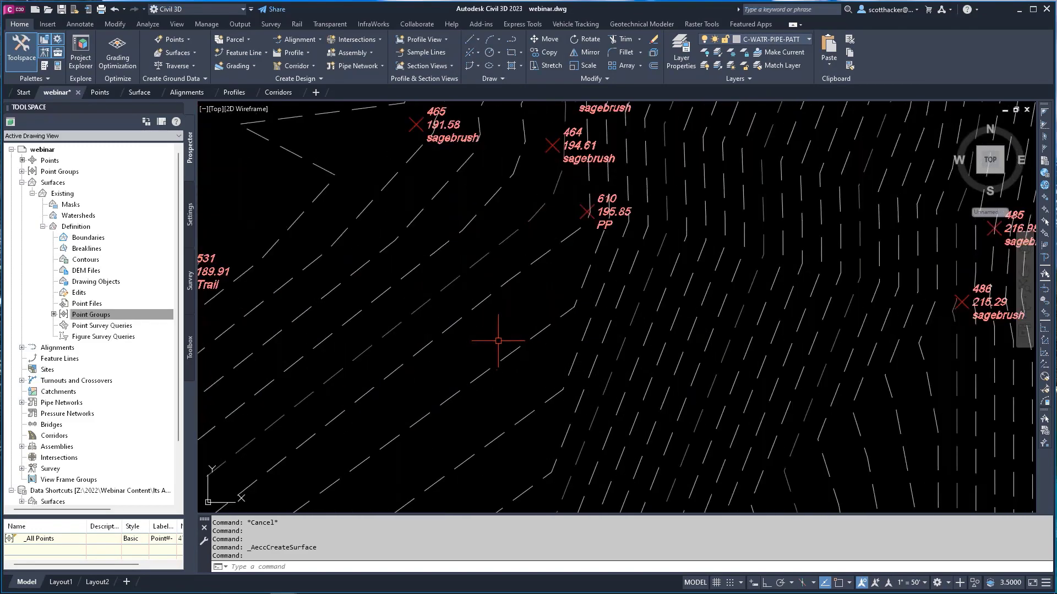
pyautogui.scroll(-5, 497, 342)
pyautogui.scroll(-3, 499, 340)
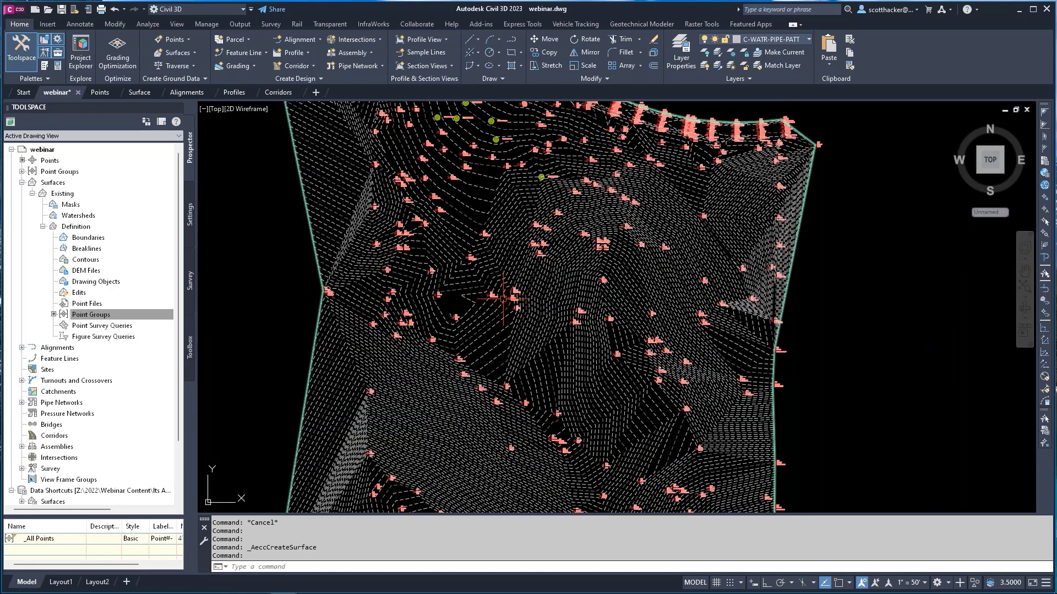
pyautogui.scroll(-2, 545, 277)
pyautogui.moveTo(544, 277)
pyautogui.mouseDown(button='middle')
pyautogui.moveTo(544, 305)
pyautogui.moveTo(516, 278)
pyautogui.moveTo(568, 278)
pyautogui.mouseUp(button='middle')
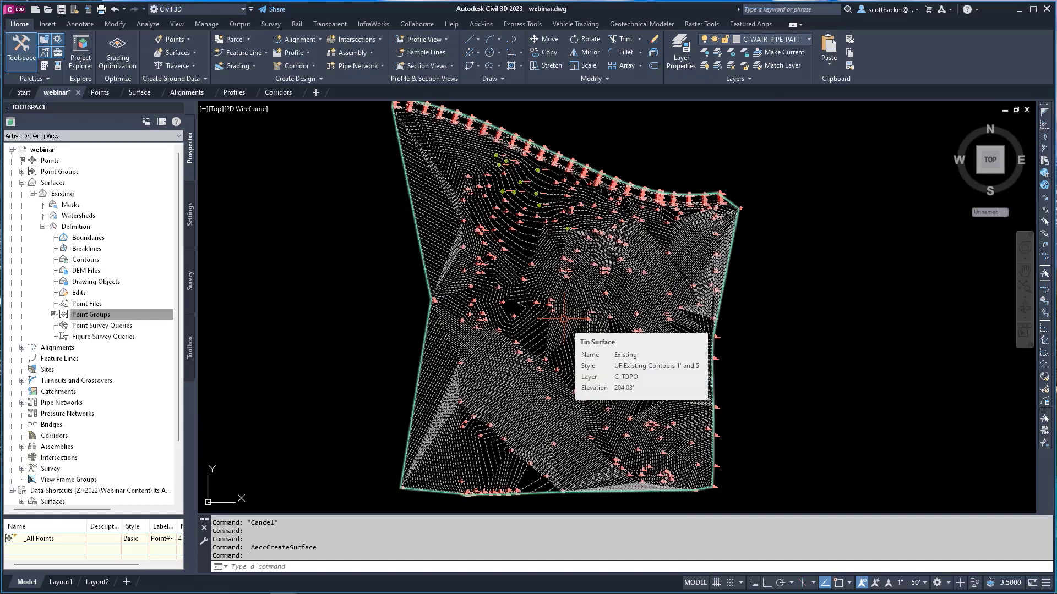
# Step: Open the Existing surface in the Object Viewer and orbit its wireframe into a tilted 3D view
pyautogui.scroll(2, 565, 318)
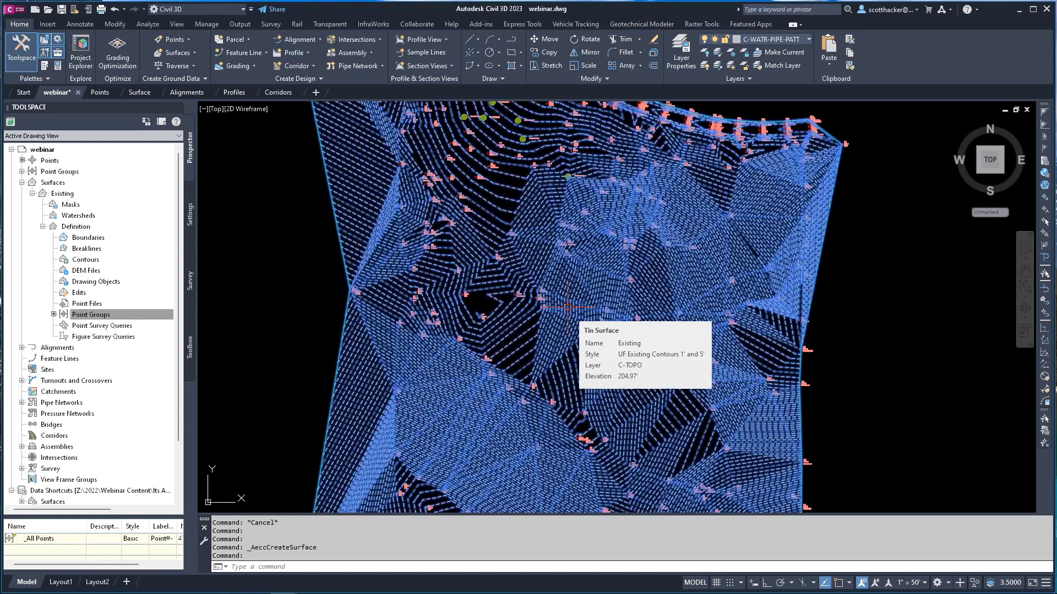
pyautogui.click(566, 308)
pyautogui.rightClick(567, 309)
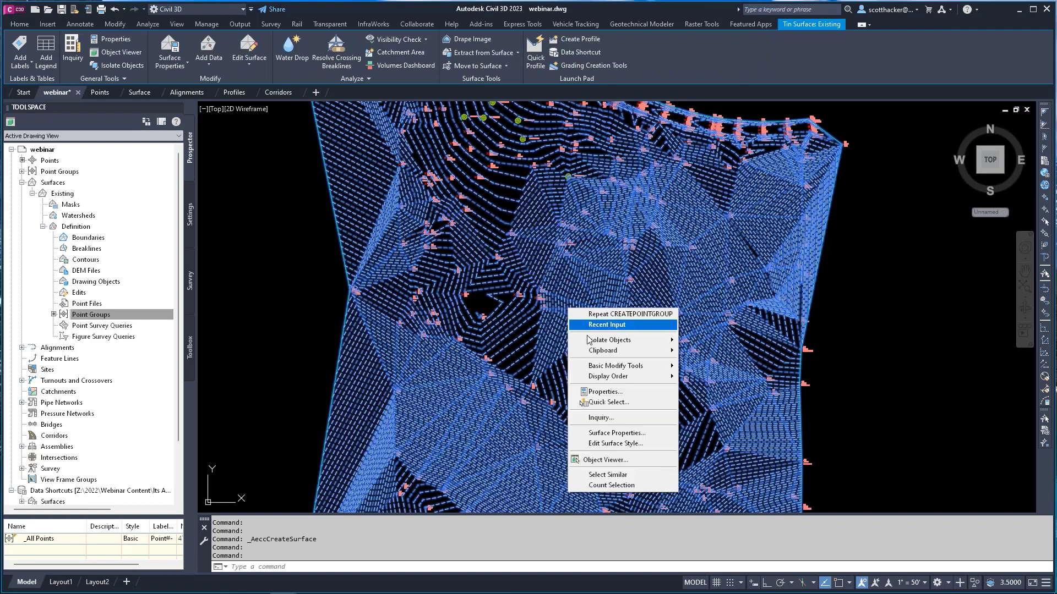
pyautogui.click(605, 460)
pyautogui.moveTo(545, 421); pyautogui.dragTo(601, 203)
pyautogui.moveTo(443, 389); pyautogui.dragTo(532, 406)
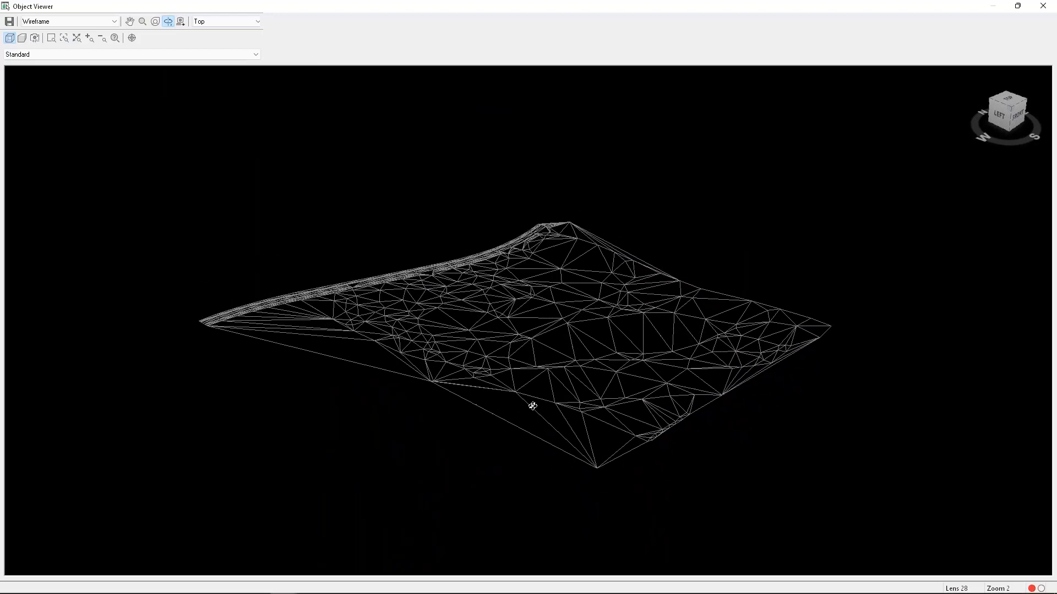
# Step: Preview the surface in the Realistic visual style and switch the preview to Conceptual
pyautogui.click(115, 21)
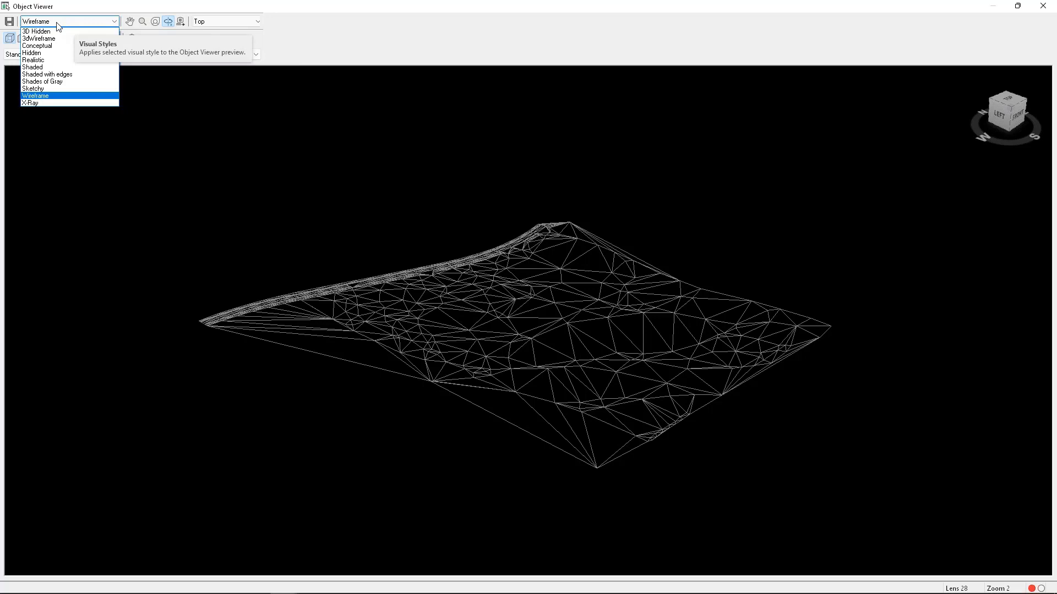
pyautogui.click(47, 60)
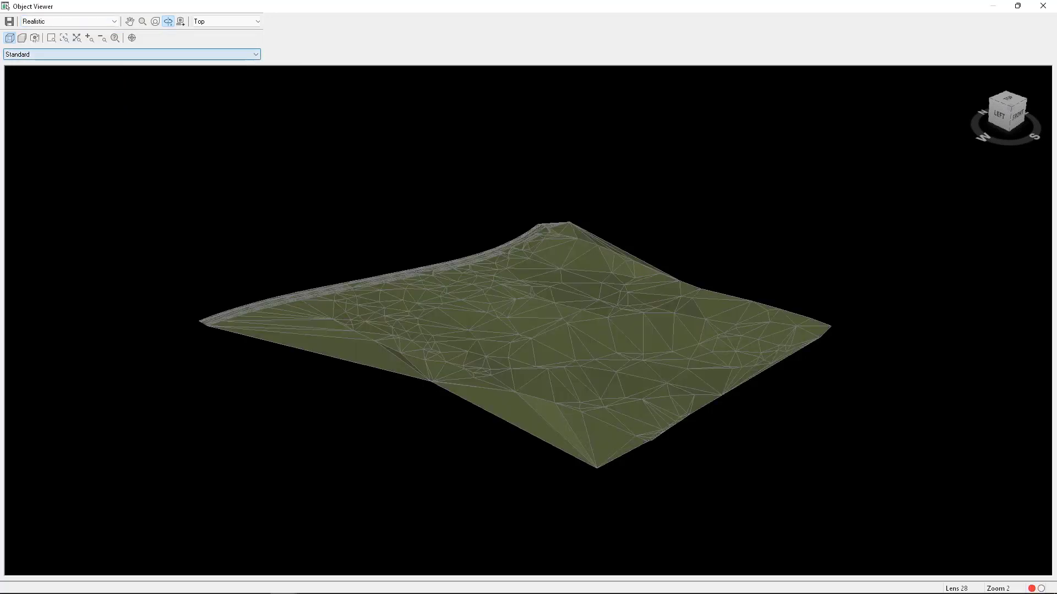
pyautogui.click(114, 21)
pyautogui.click(62, 46)
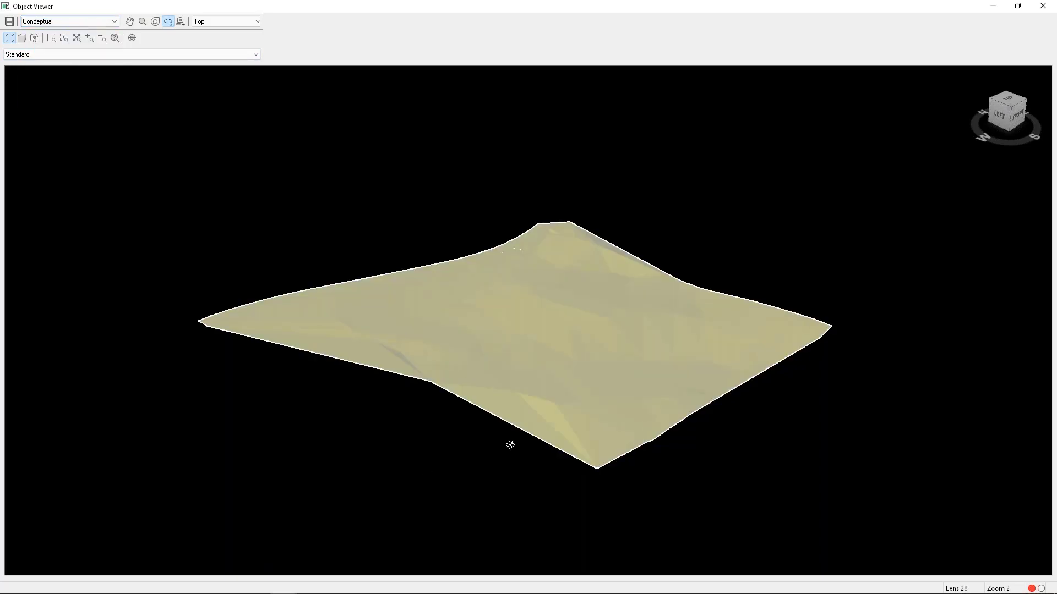
# Step: Orbit around the shaded Existing surface to examine its overall terrain shape from several sides
pyautogui.moveTo(511, 444); pyautogui.dragTo(483, 397)
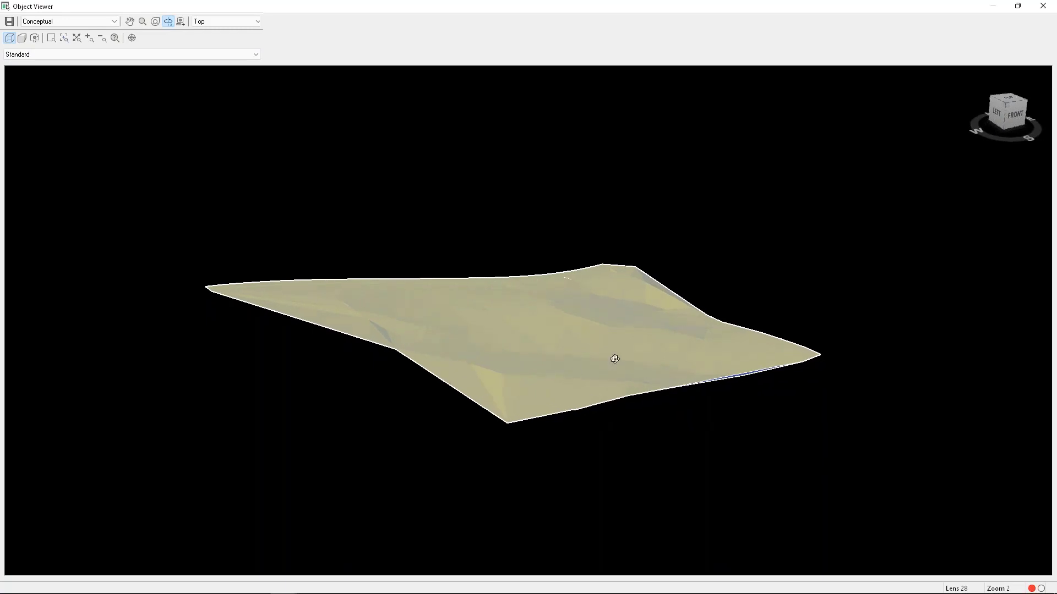
pyautogui.moveTo(694, 337); pyautogui.dragTo(604, 346)
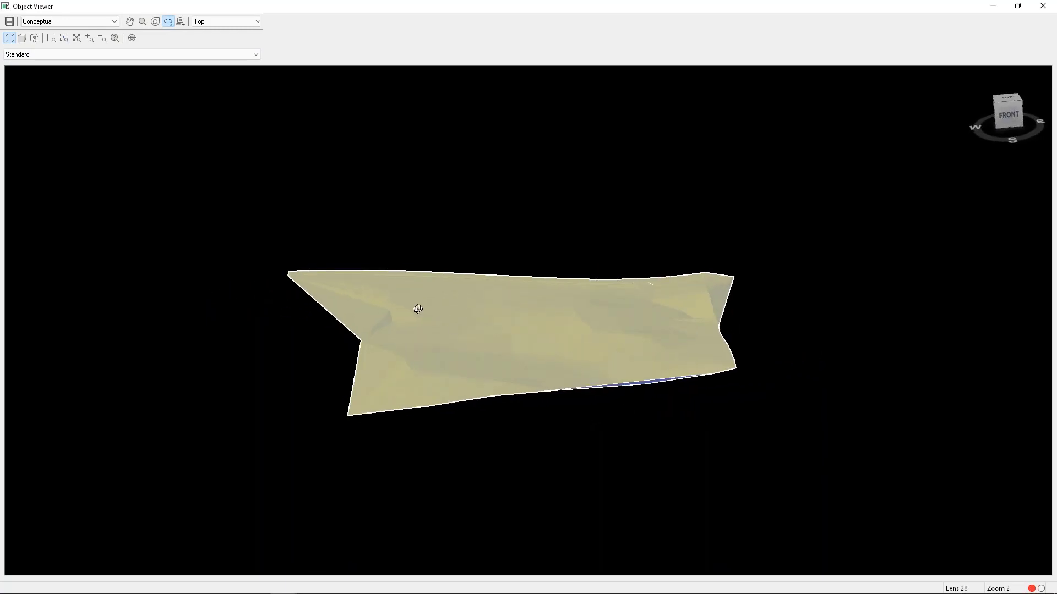
pyautogui.moveTo(515, 321); pyautogui.dragTo(596, 372)
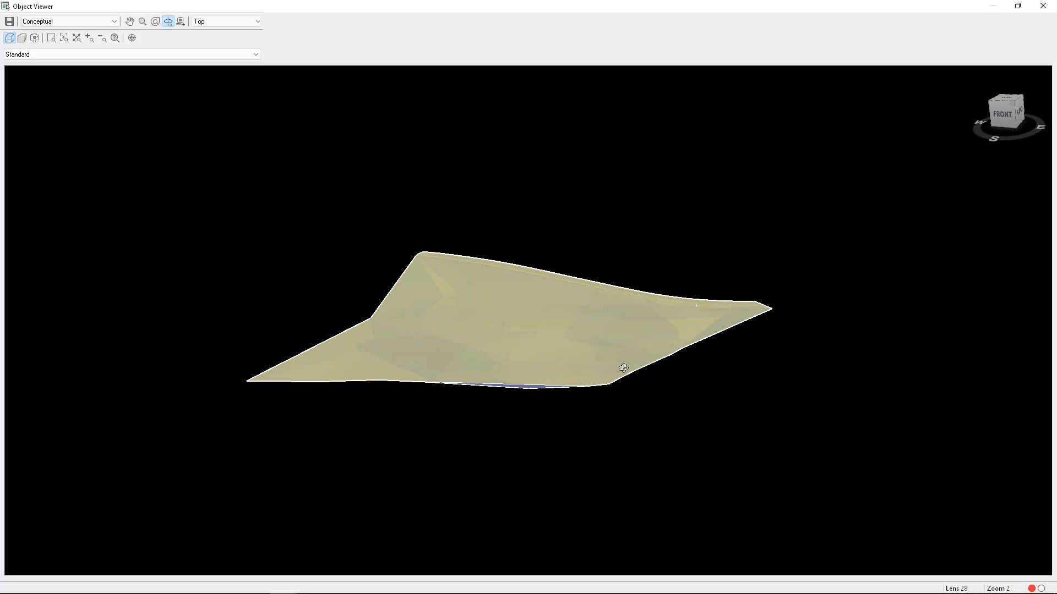
pyautogui.moveTo(623, 367); pyautogui.dragTo(844, 322)
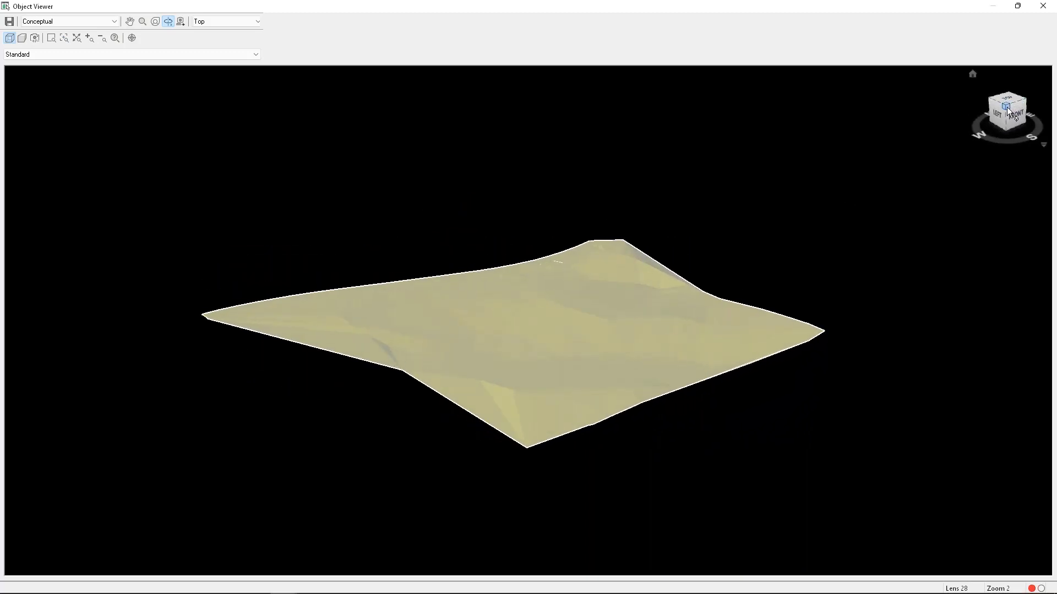
pyautogui.click(1006, 107)
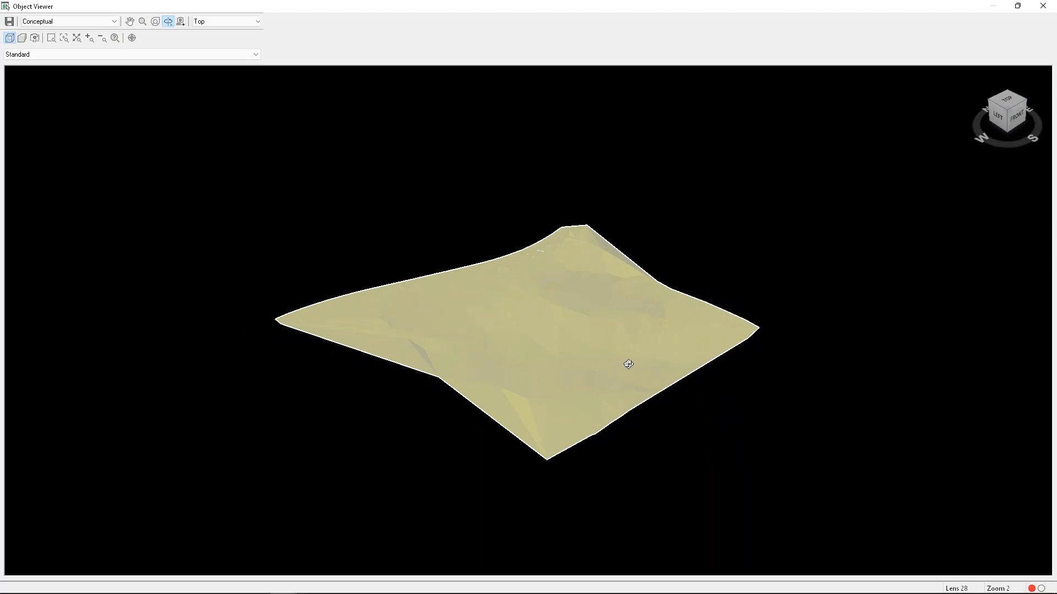
pyautogui.moveTo(563, 450)
pyautogui.mouseDown()
pyautogui.moveTo(554, 448)
pyautogui.moveTo(595, 413)
pyautogui.moveTo(679, 415)
pyautogui.moveTo(473, 326)
pyautogui.moveTo(493, 274)
pyautogui.moveTo(528, 328)
pyautogui.moveTo(566, 292)
pyautogui.moveTo(390, 324)
pyautogui.mouseUp()
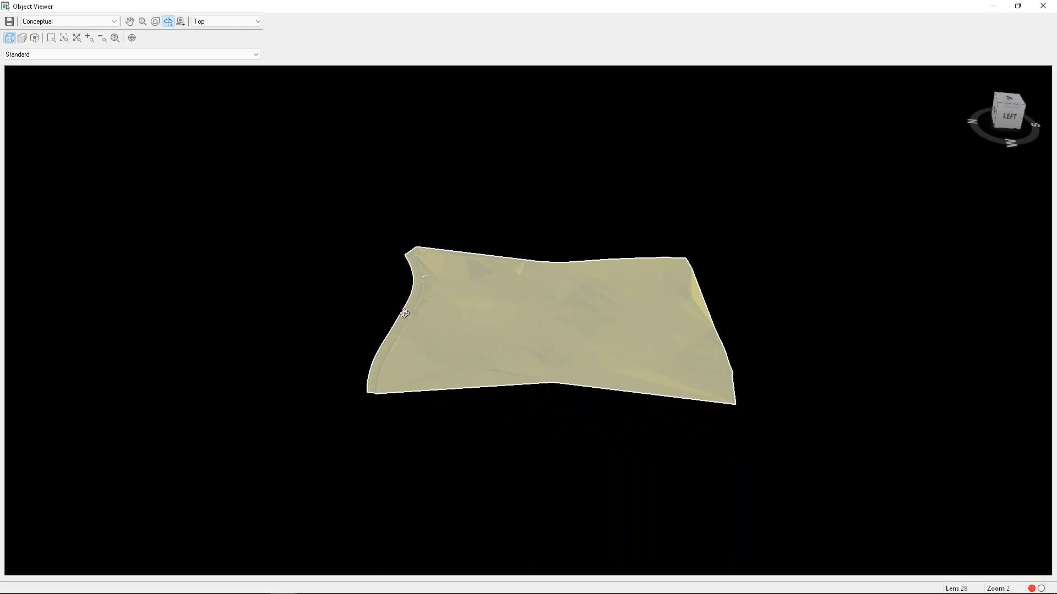
# Step: Examine the road and curb along the surface's curved northern edge up close, and close the Object Viewer
pyautogui.scroll(5, 352, 311)
pyautogui.moveTo(312, 300); pyautogui.dragTo(599, 329, button='middle')
pyautogui.scroll(3, 544, 319)
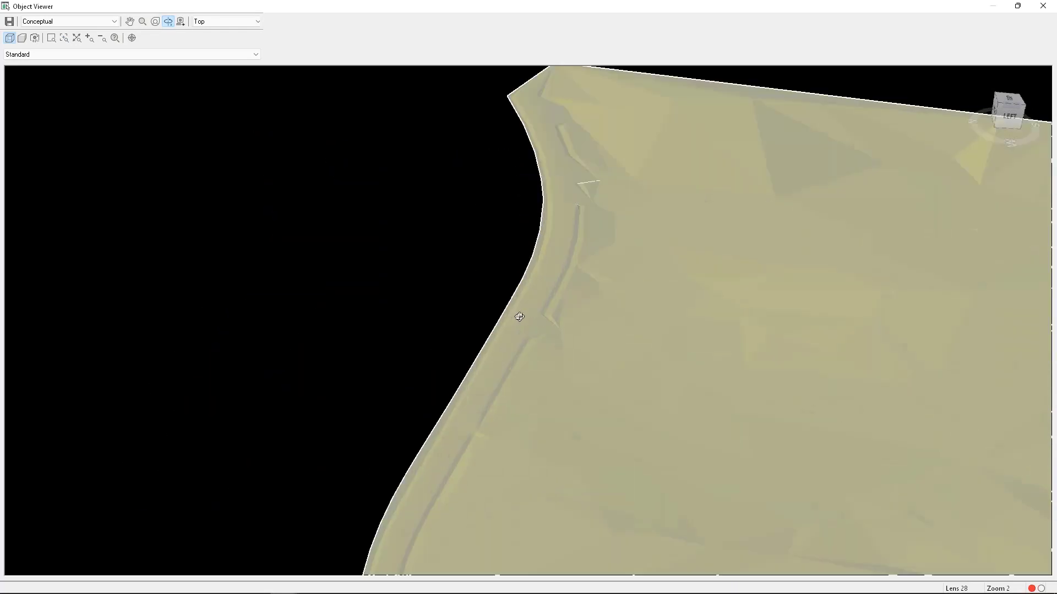
pyautogui.scroll(3, 504, 319)
pyautogui.moveTo(684, 386); pyautogui.dragTo(462, 276)
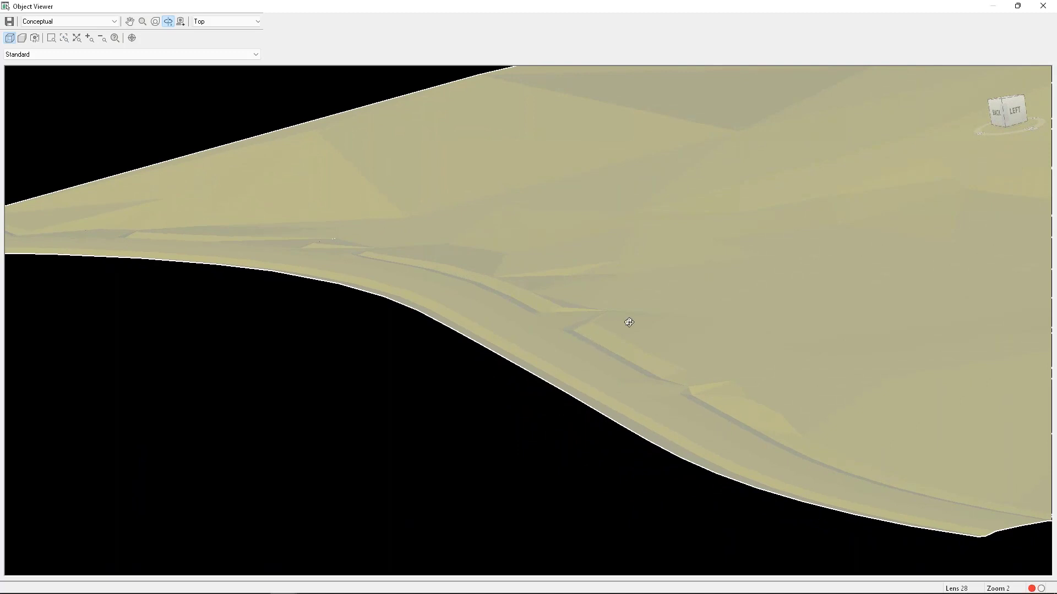
pyautogui.moveTo(629, 322); pyautogui.dragTo(523, 439)
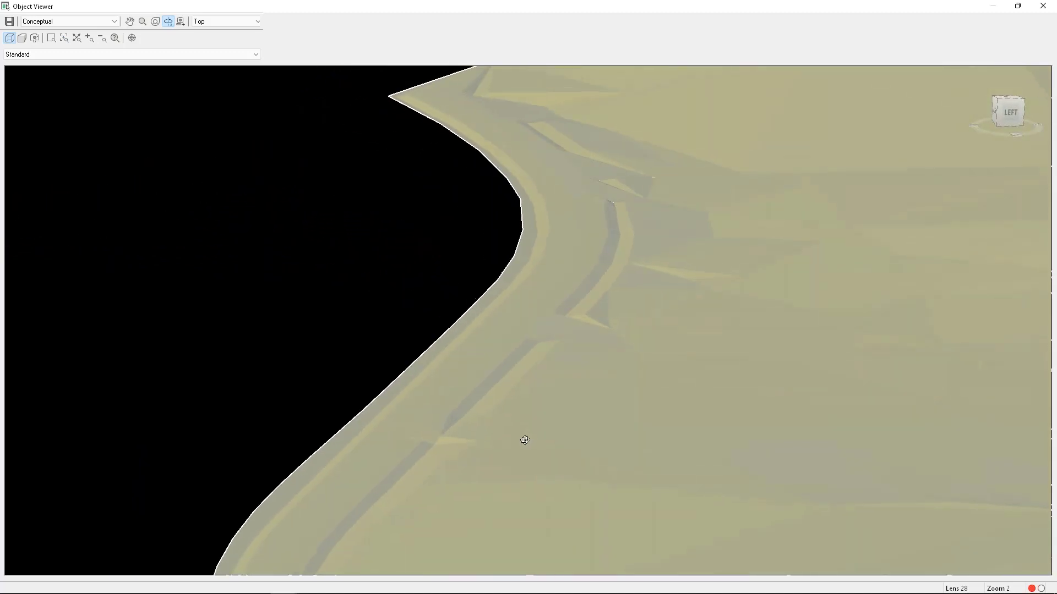
pyautogui.click(1044, 7)
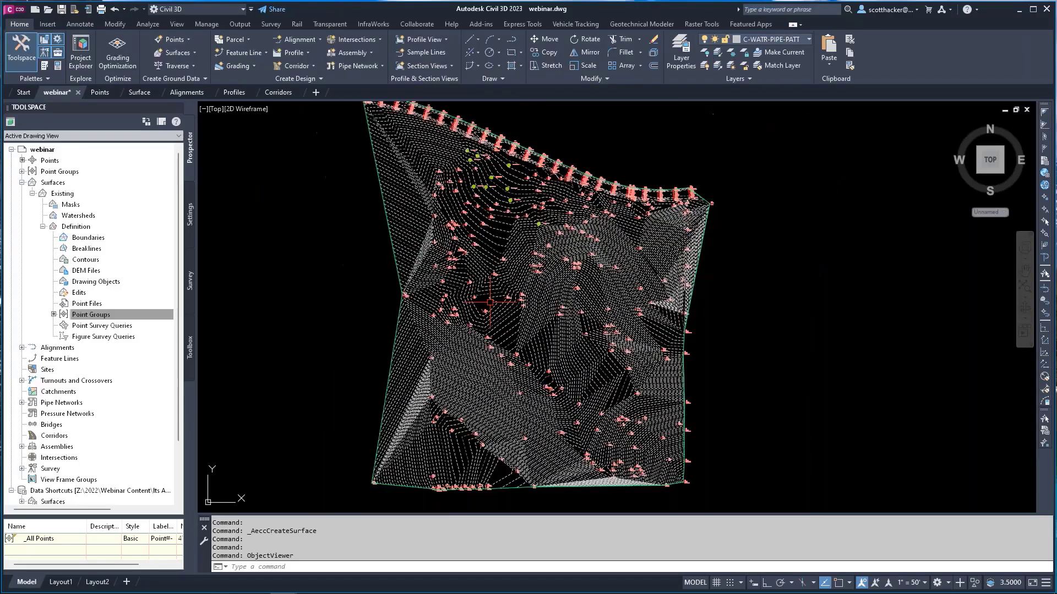
pyautogui.scroll(2, 398, 284)
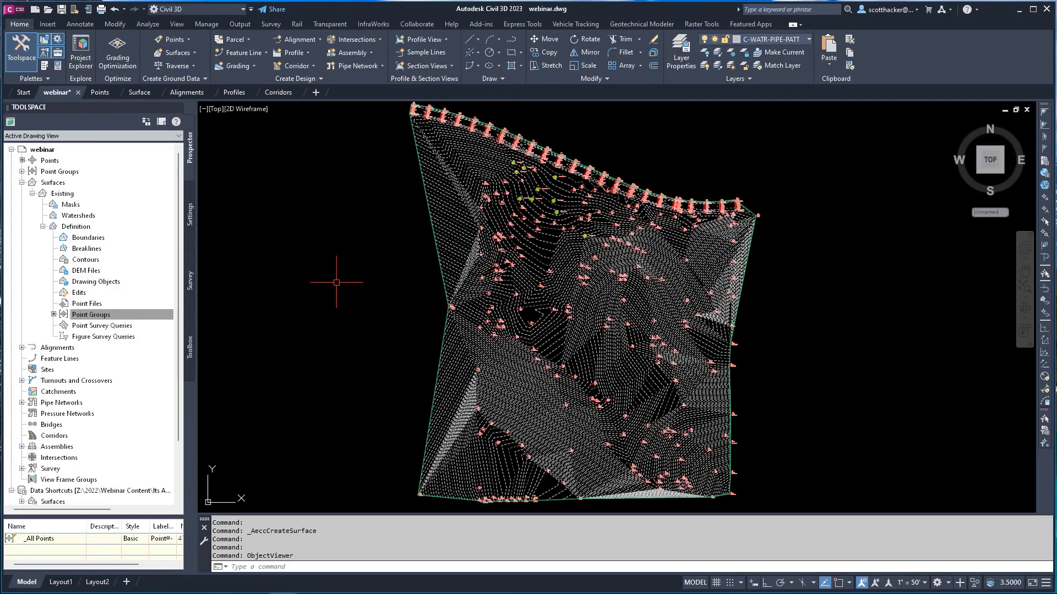
pyautogui.moveTo(332, 273); pyautogui.dragTo(331, 285, button='middle')
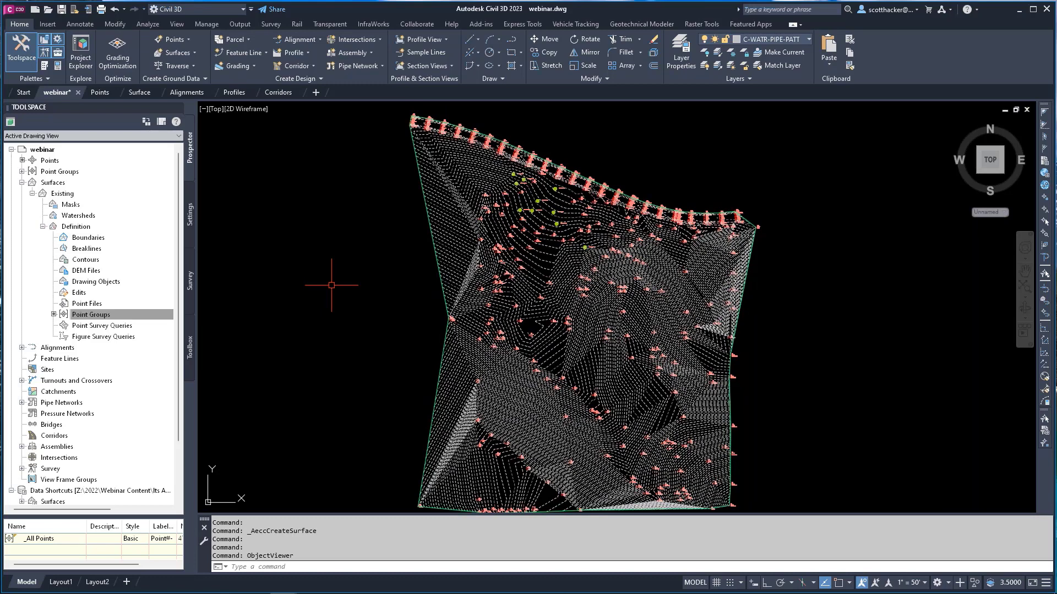
pyautogui.moveTo(330, 279); pyautogui.dragTo(330, 273, button='middle')
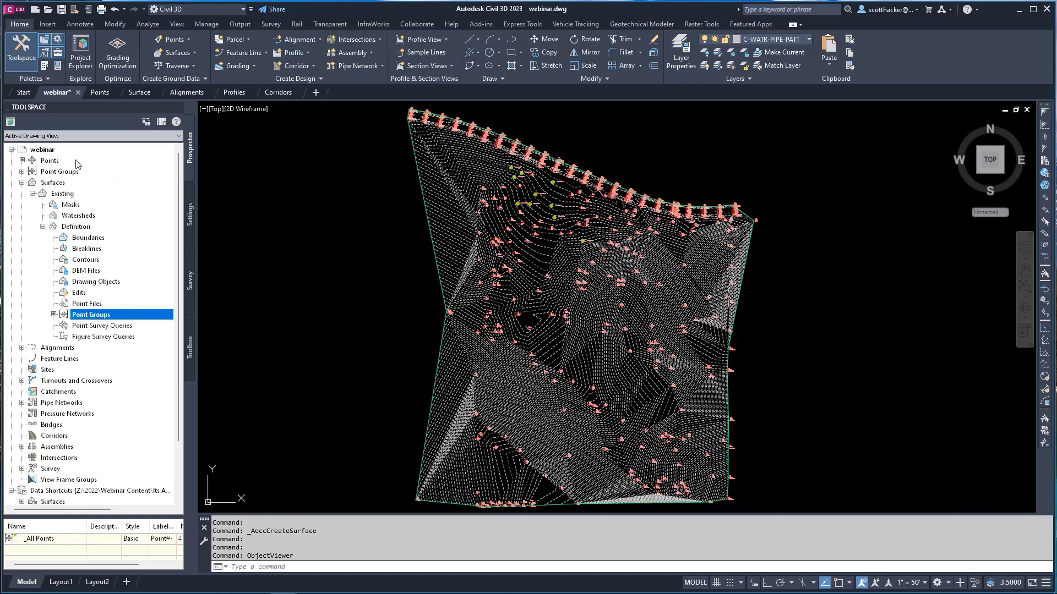
# Step: Show the settings tree in Active Drawing Settings View and open the drawing settings of the webinar drawing
pyautogui.click(189, 212)
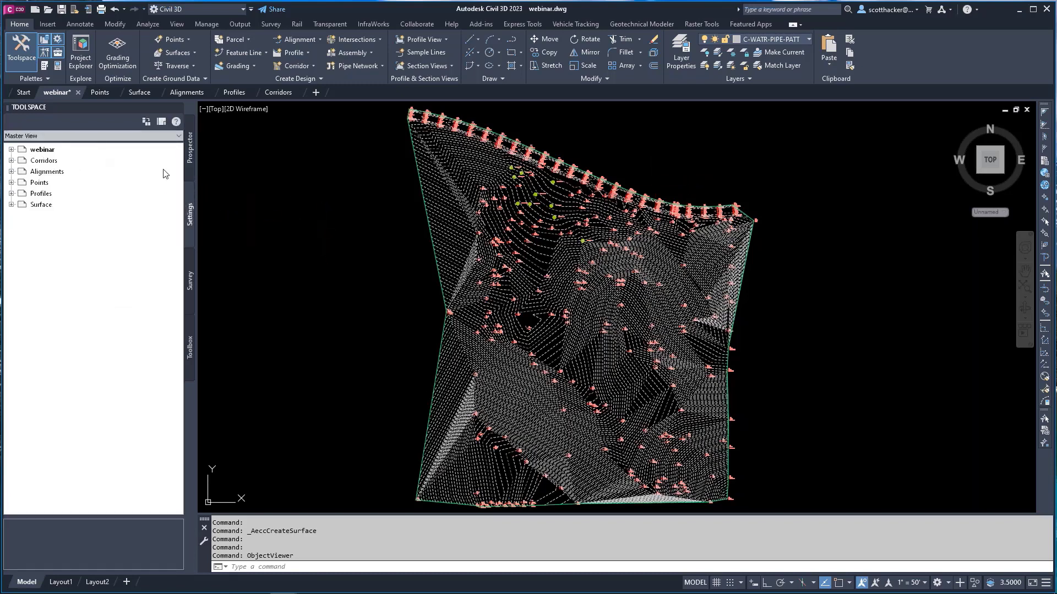
pyautogui.click(30, 137)
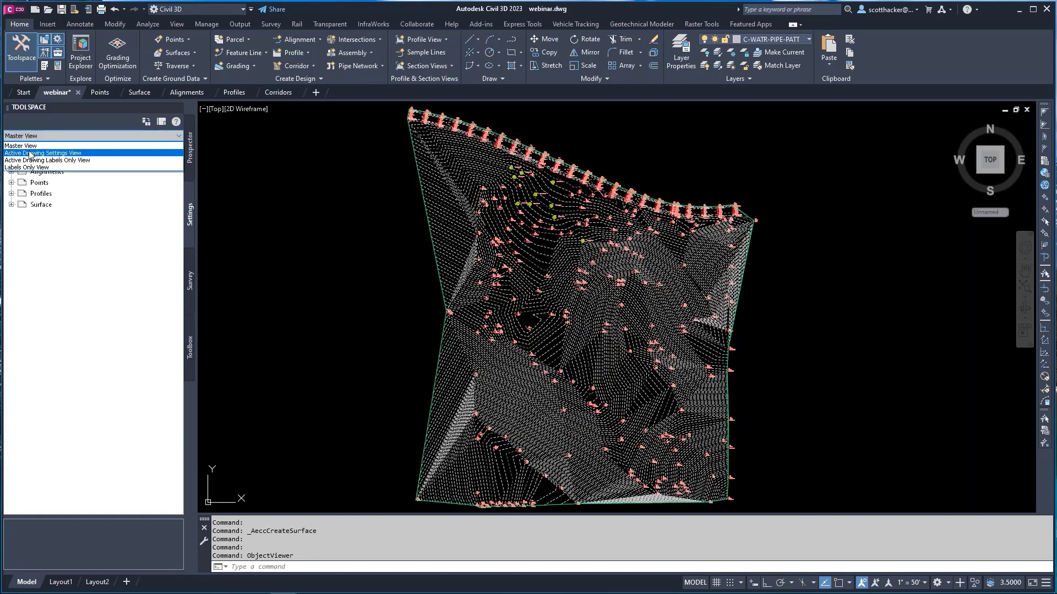
pyautogui.click(30, 154)
pyautogui.click(37, 149)
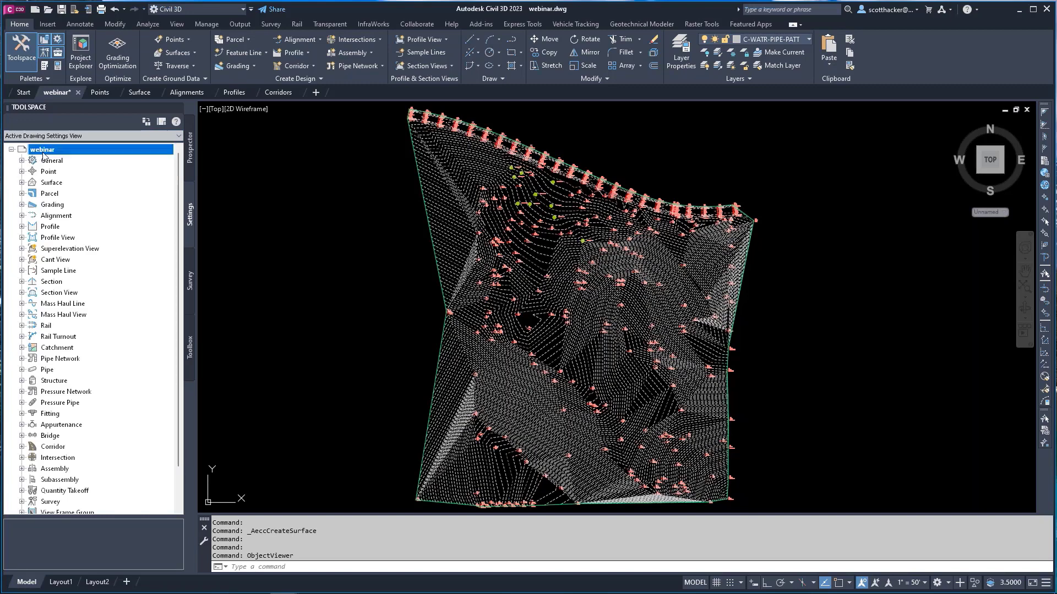
pyautogui.rightClick(57, 150)
pyautogui.click(92, 157)
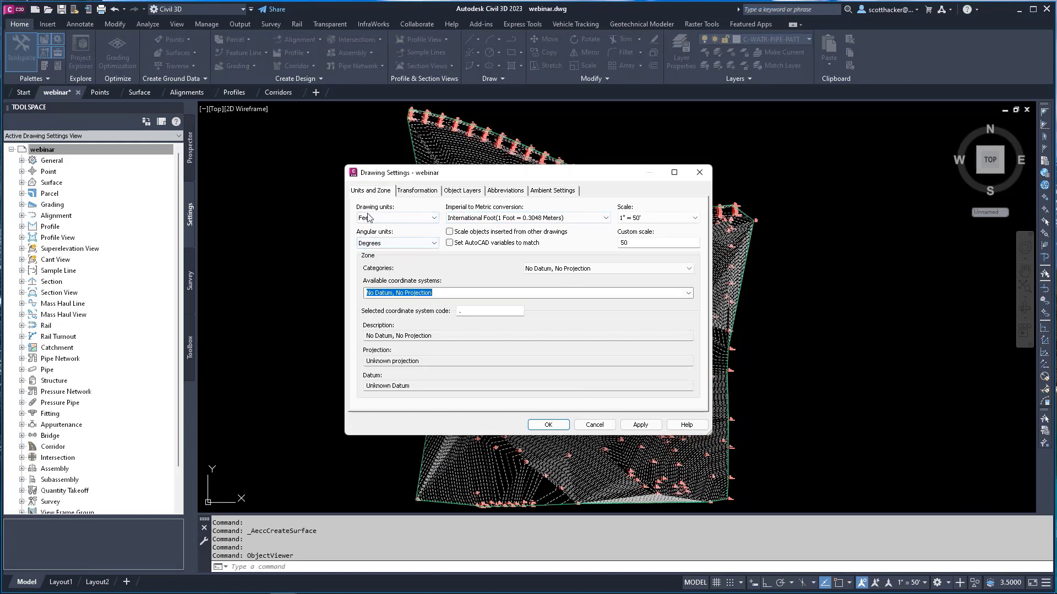
# Step: Set the drawing's zone category to USA, California
pyautogui.click(689, 269)
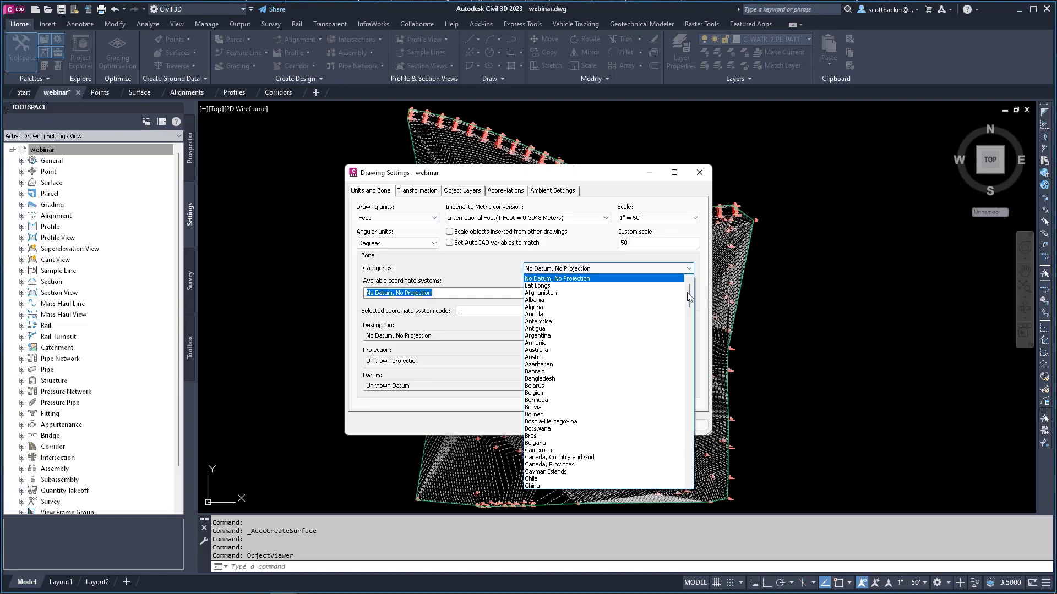
pyautogui.moveTo(689, 294); pyautogui.dragTo(688, 430)
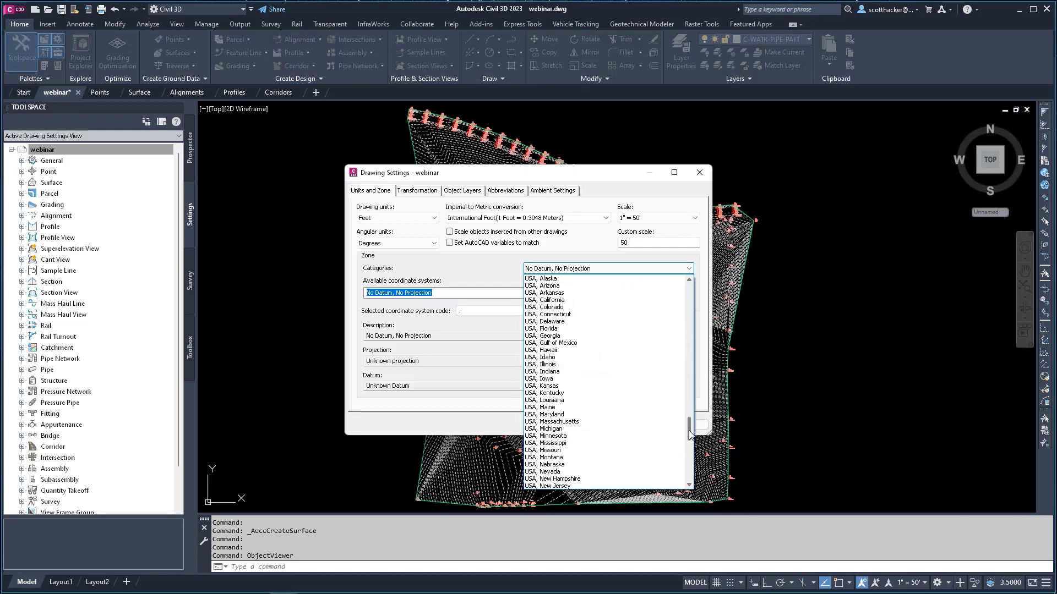
pyautogui.scroll(6, 567, 364)
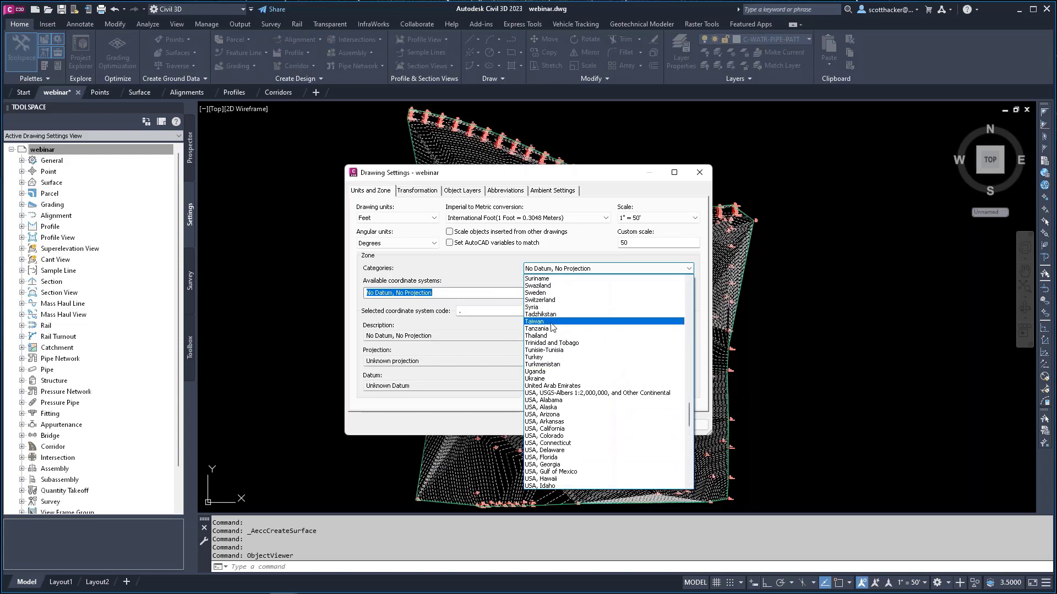
pyautogui.scroll(-4, 553, 328)
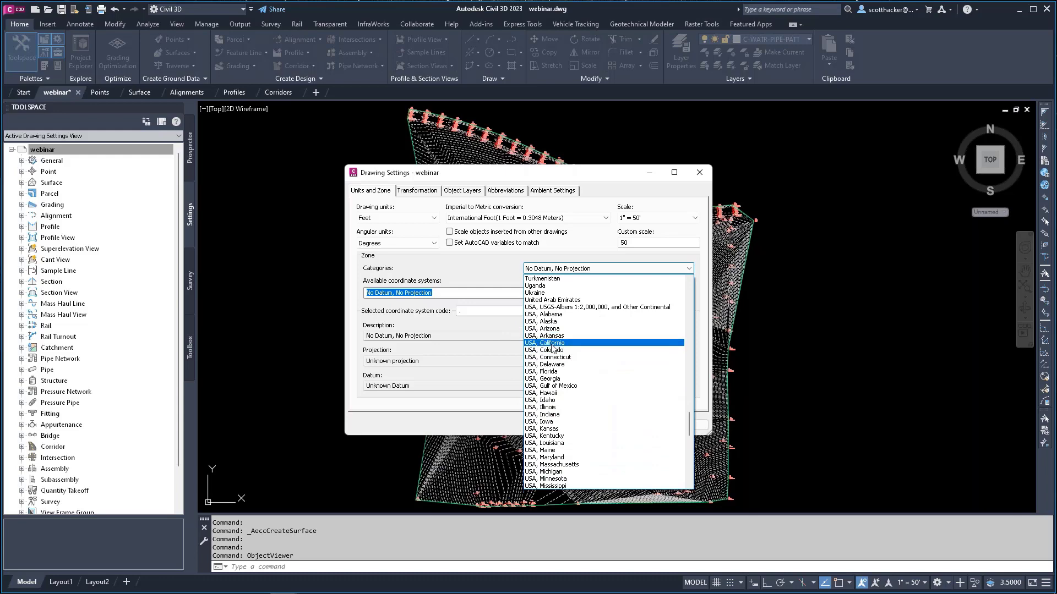
pyautogui.click(553, 344)
# Step: Assign the coordinate system NAD83 California State Planes, Zone VI, US Foot to the drawing and accept the settings
pyautogui.click(689, 293)
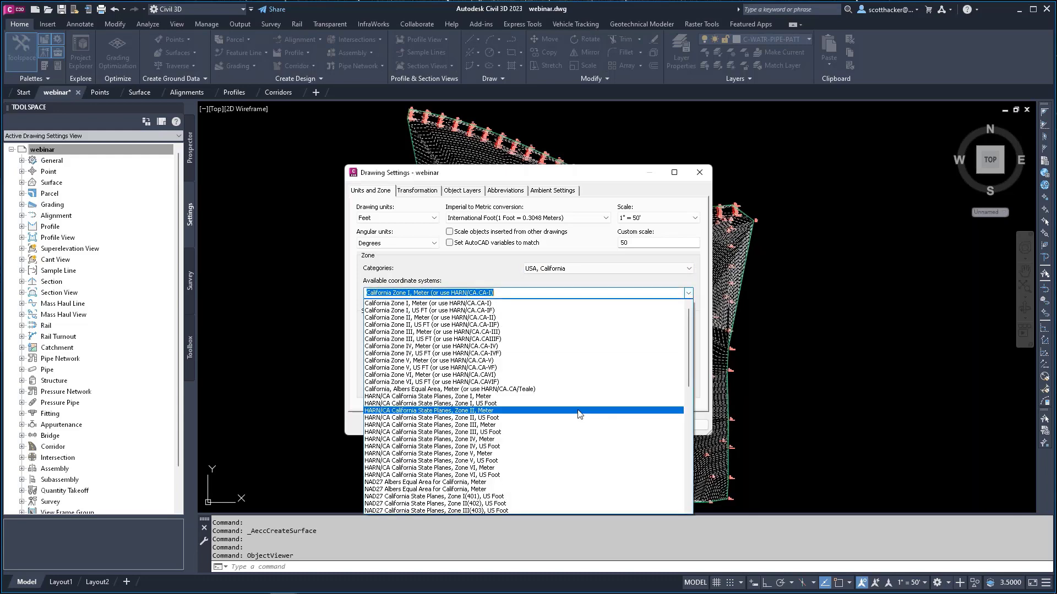
pyautogui.scroll(-3, 579, 414)
pyautogui.scroll(-10, 580, 415)
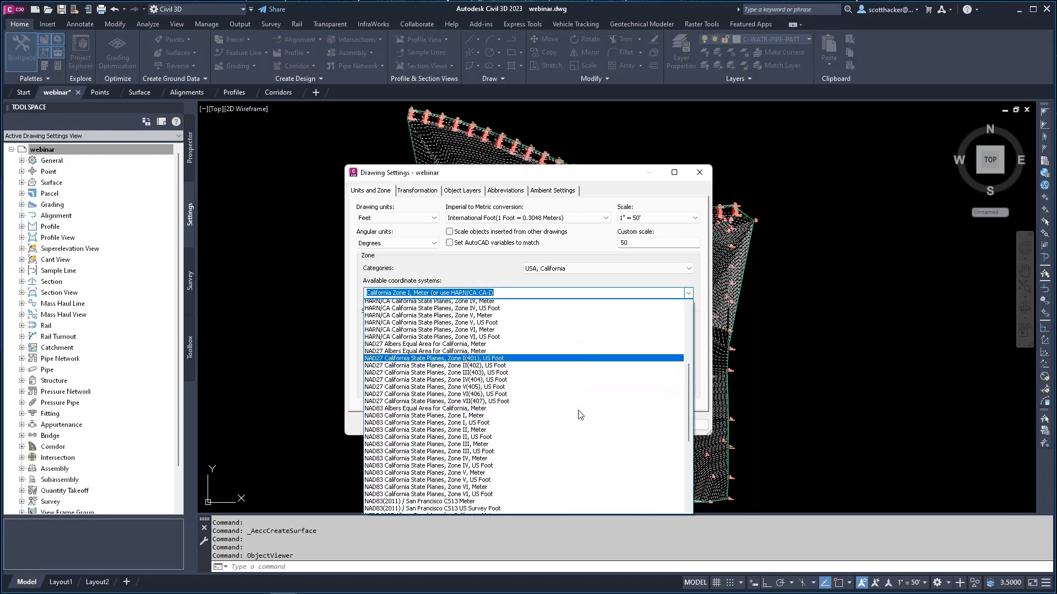
pyautogui.scroll(-3, 580, 416)
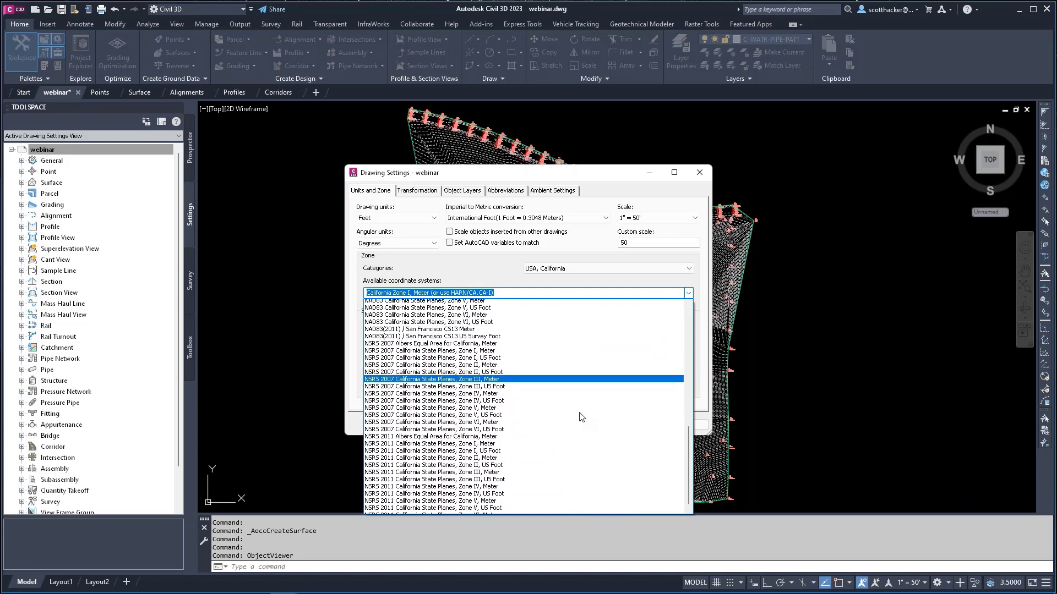
pyautogui.scroll(15, 579, 417)
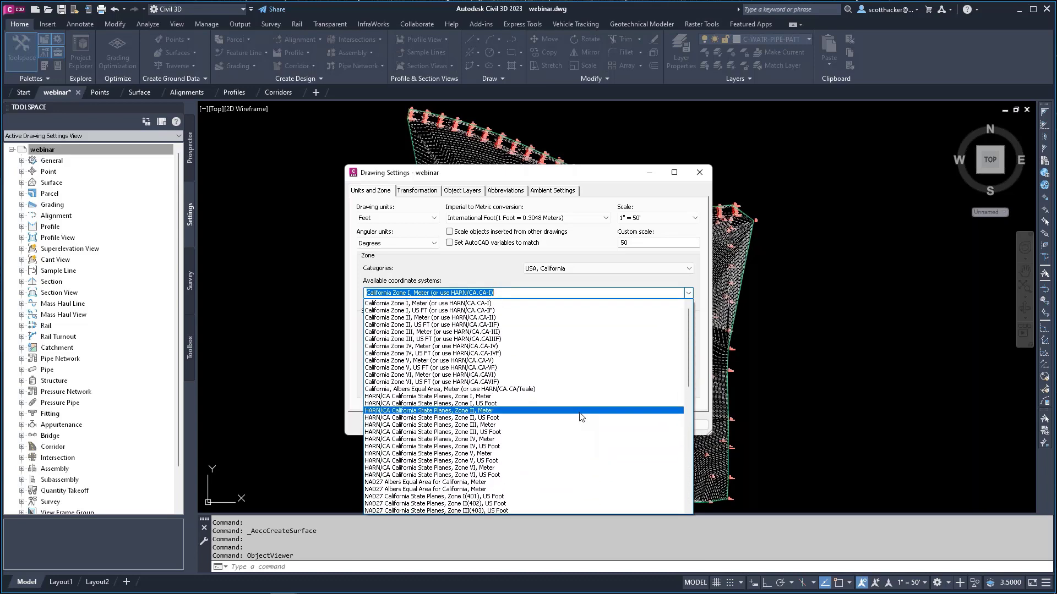
pyautogui.scroll(-8, 579, 417)
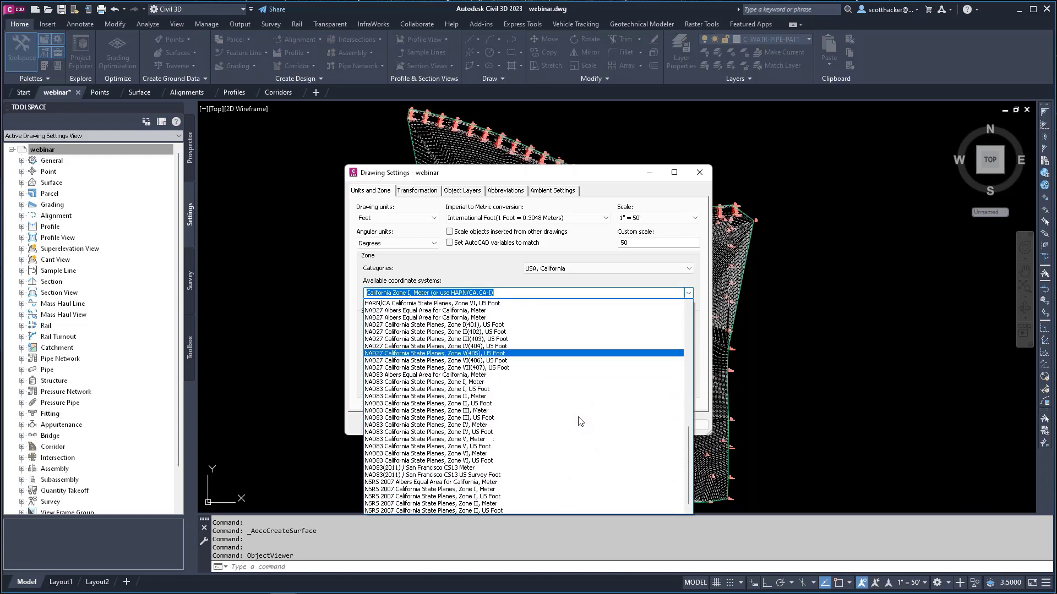
pyautogui.scroll(-7, 580, 421)
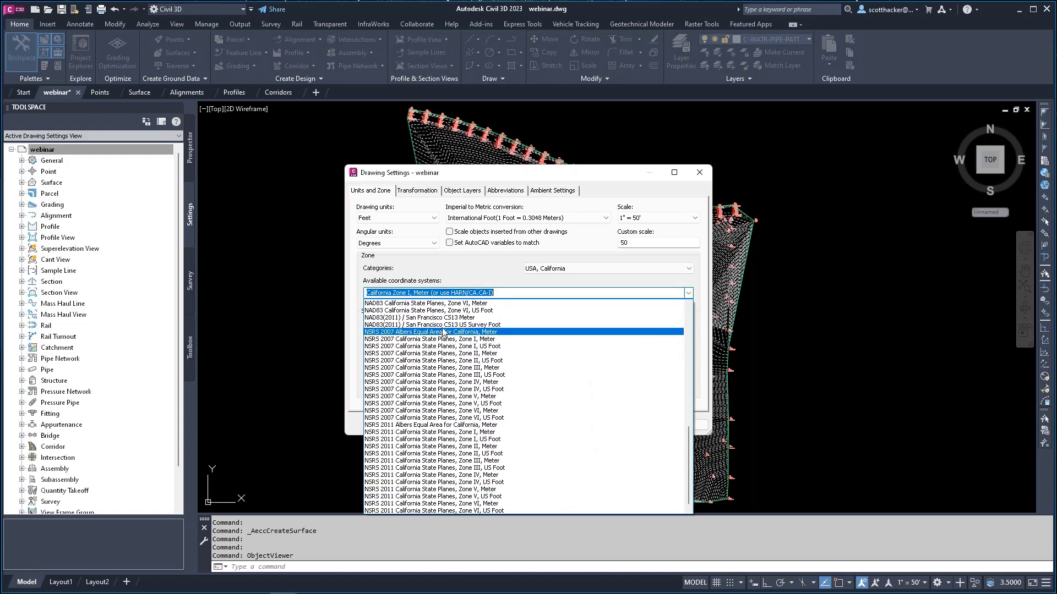
pyautogui.click(448, 311)
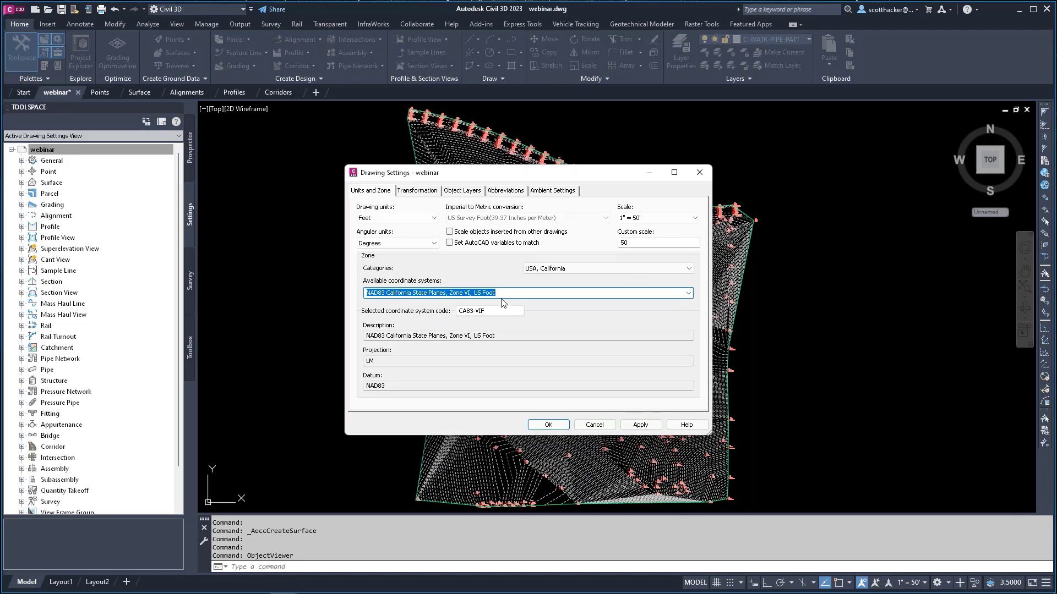
pyautogui.click(548, 425)
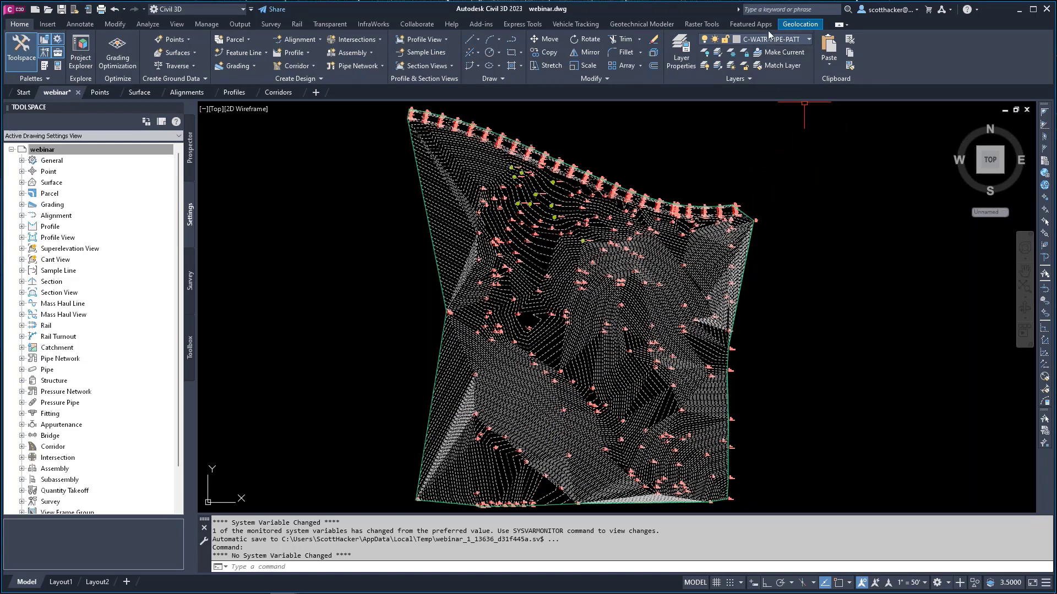
# Step: Display the online road map behind the drawing and check the surface's location along Mission Ave
pyautogui.click(796, 25)
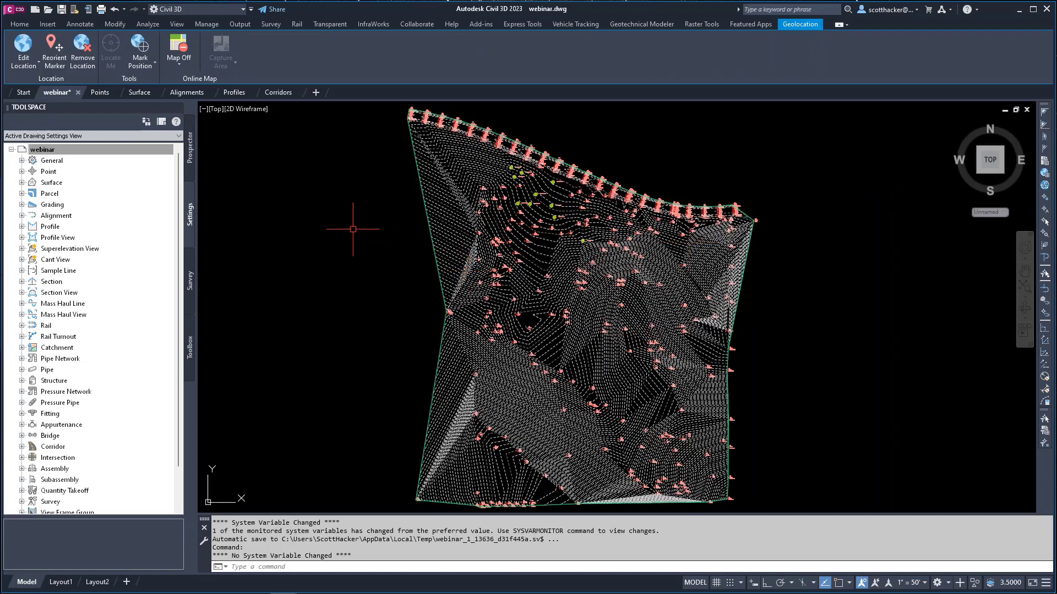
pyautogui.click(169, 66)
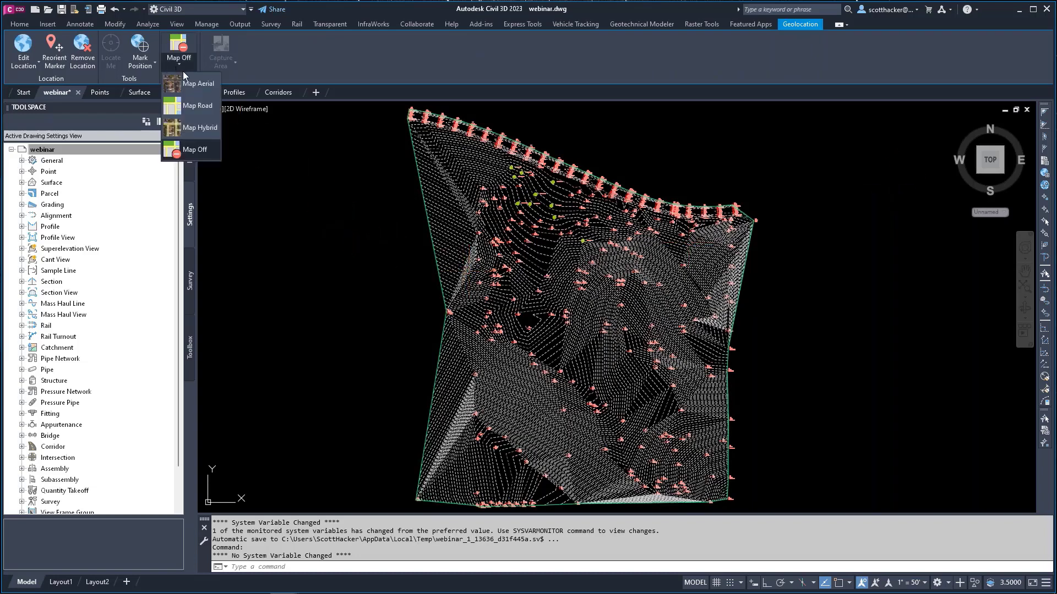
pyautogui.click(195, 106)
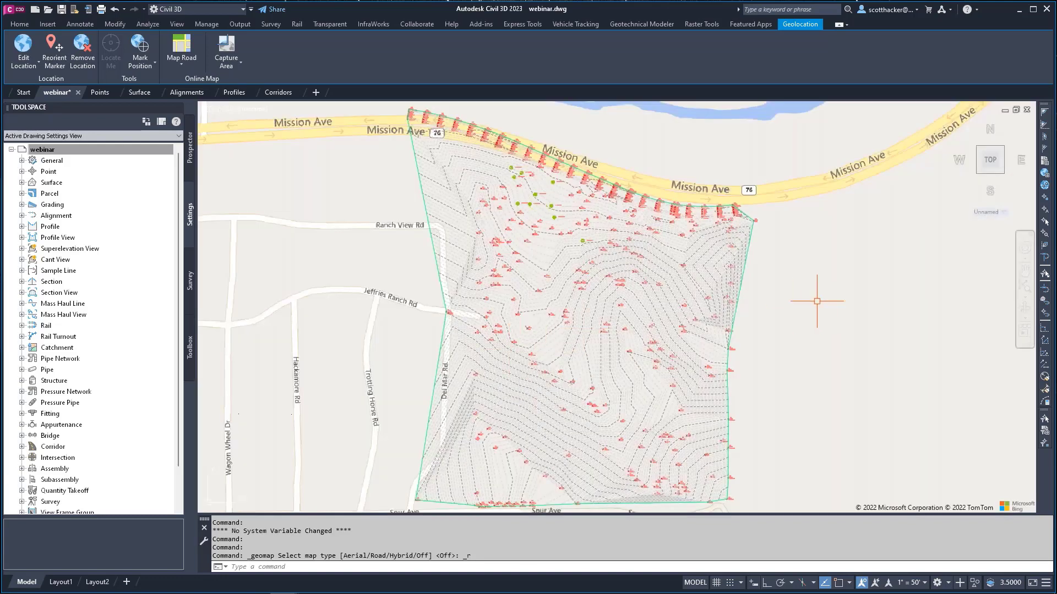
pyautogui.scroll(-2, 728, 292)
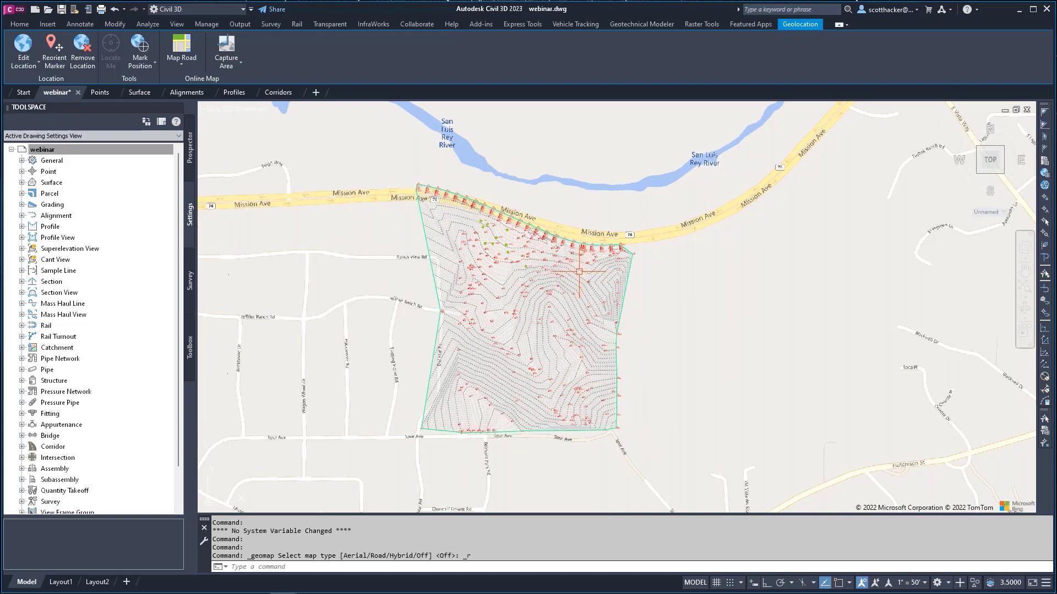
pyautogui.scroll(-3, 582, 268)
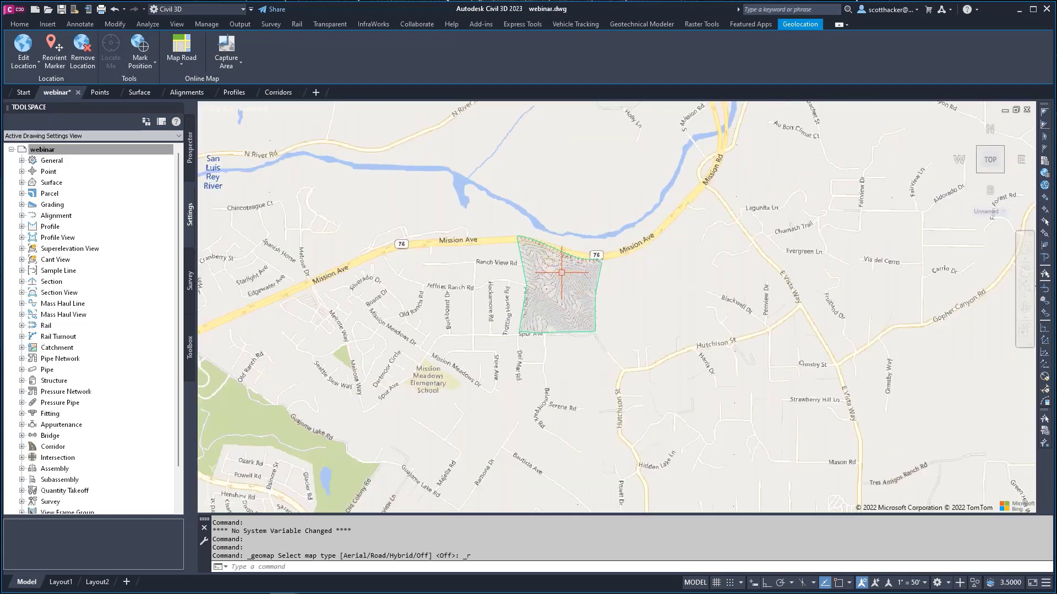
pyautogui.scroll(6, 572, 268)
pyautogui.scroll(-2, 529, 266)
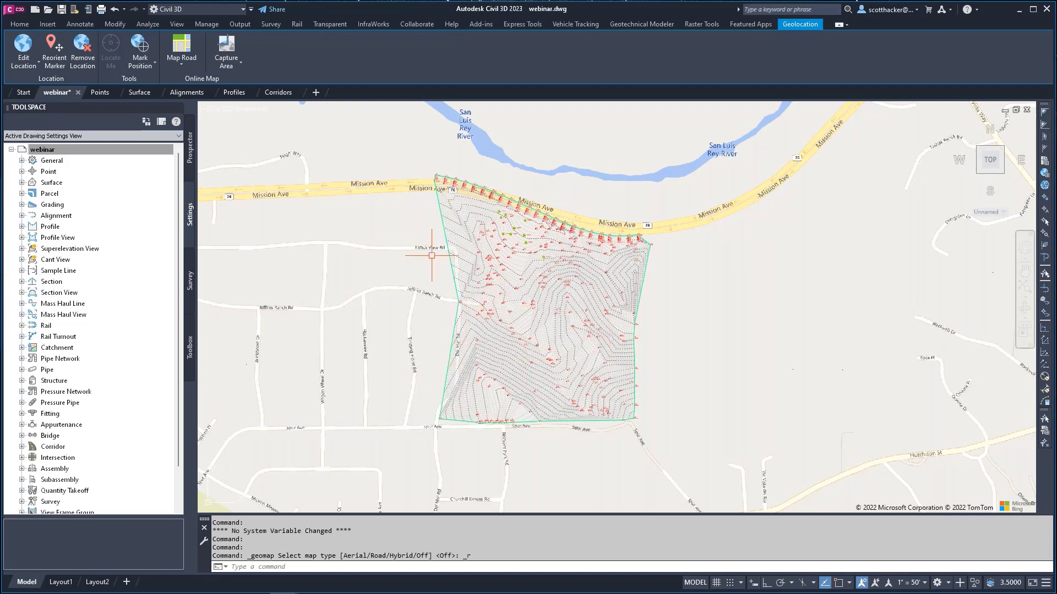
# Step: Switch the online map to aerial imagery and compare the surface with the ground features beneath it
pyautogui.click(181, 62)
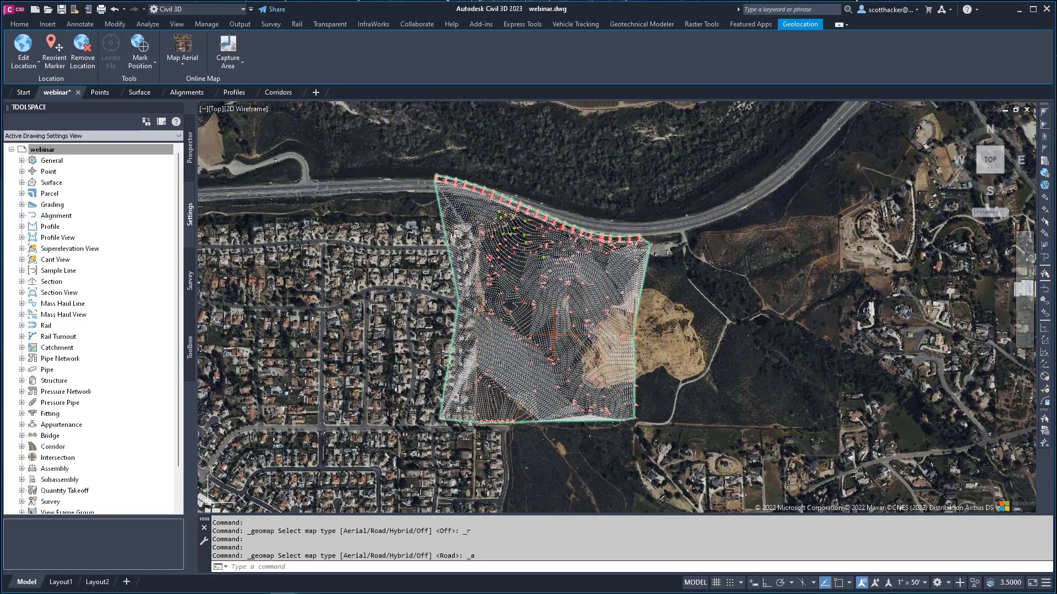
pyautogui.scroll(4, 562, 350)
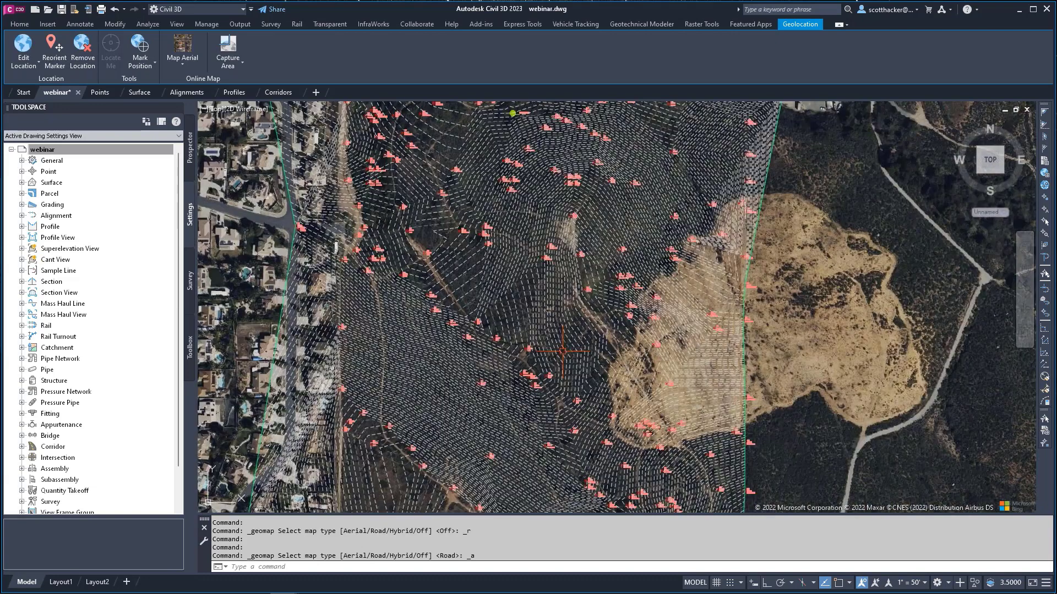
pyautogui.scroll(-4, 694, 355)
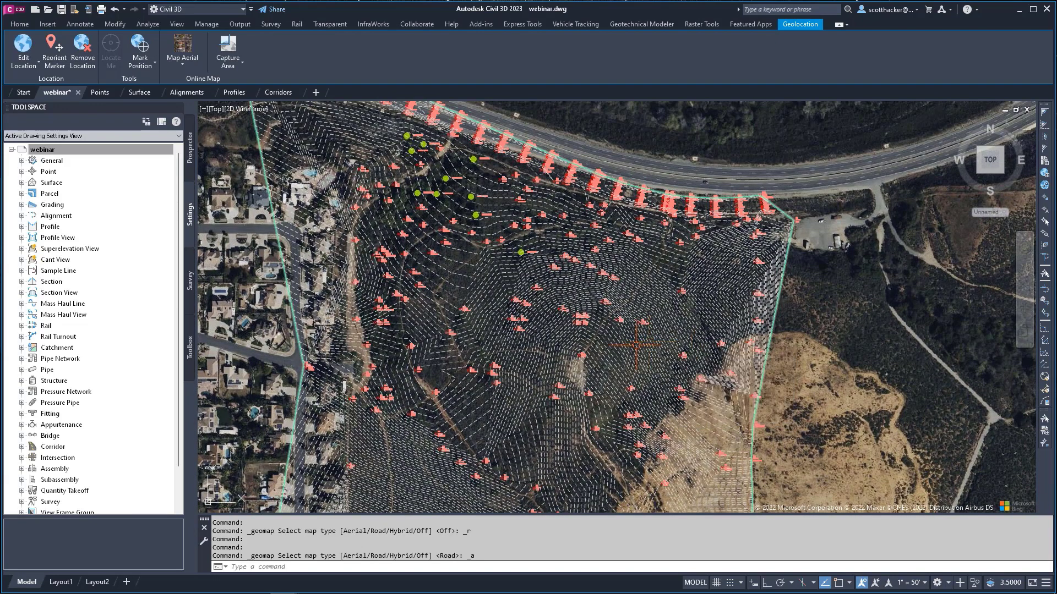
# Step: Check the STMMH and SANMH points at the street intersection on the surface's western edge against the aerial imagery
pyautogui.moveTo(318, 335)
pyautogui.mouseDown(button='middle')
pyautogui.moveTo(357, 307)
pyautogui.moveTo(529, 232)
pyautogui.mouseUp(button='middle')
pyautogui.scroll(10, 530, 232)
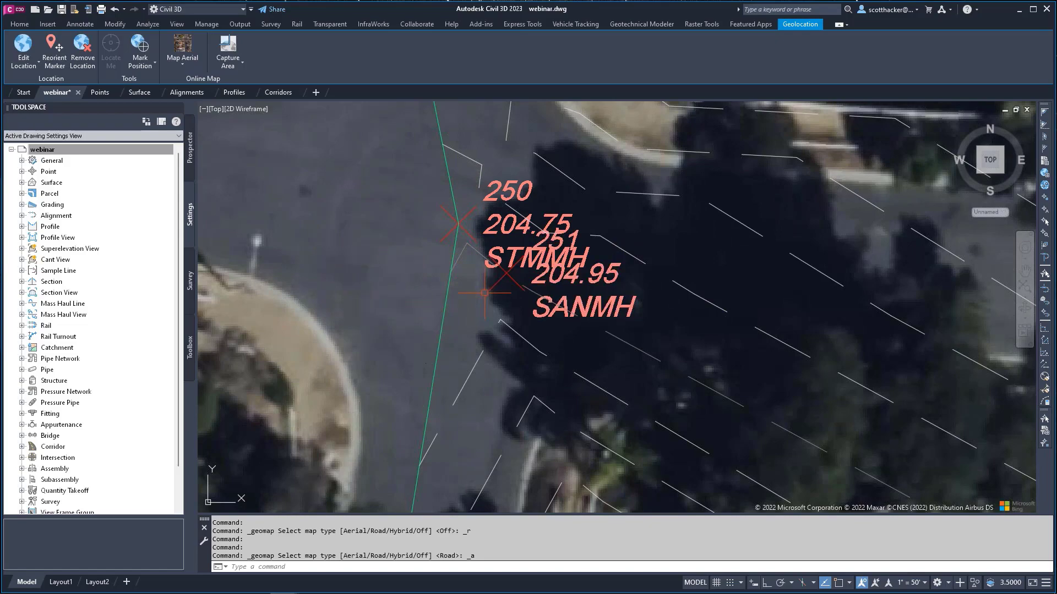
pyautogui.scroll(-6, 378, 252)
pyautogui.scroll(-2, 345, 241)
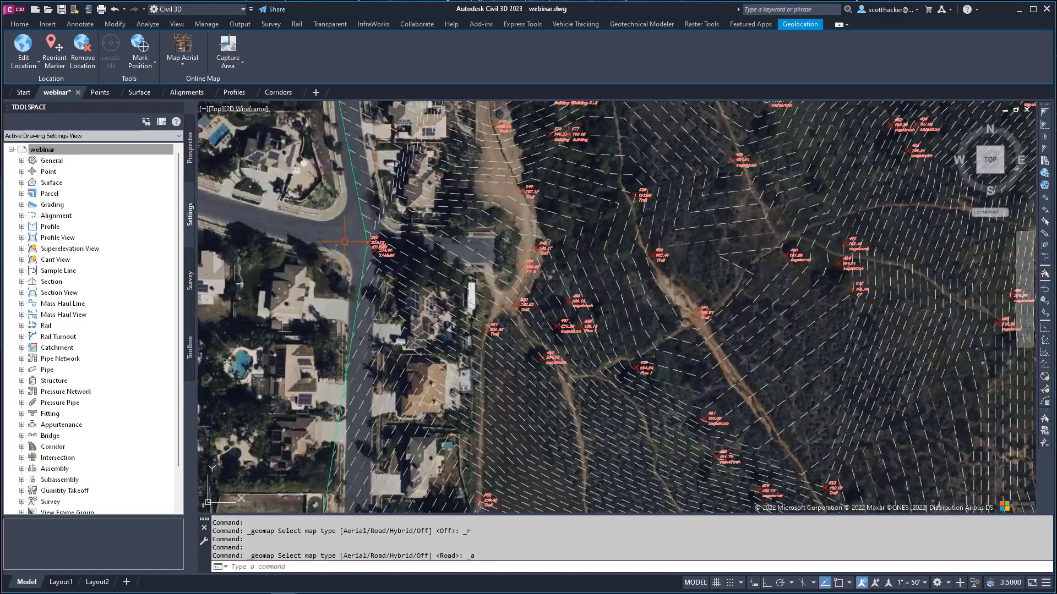
pyautogui.scroll(-3, 344, 241)
pyautogui.scroll(-2, 587, 246)
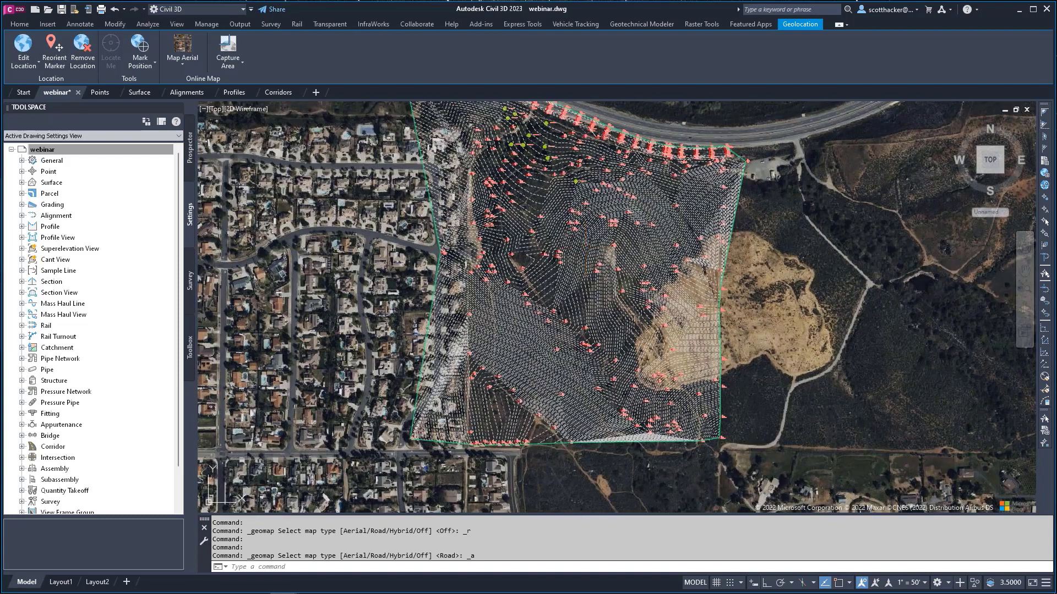
pyautogui.moveTo(584, 231); pyautogui.dragTo(573, 281, button='middle')
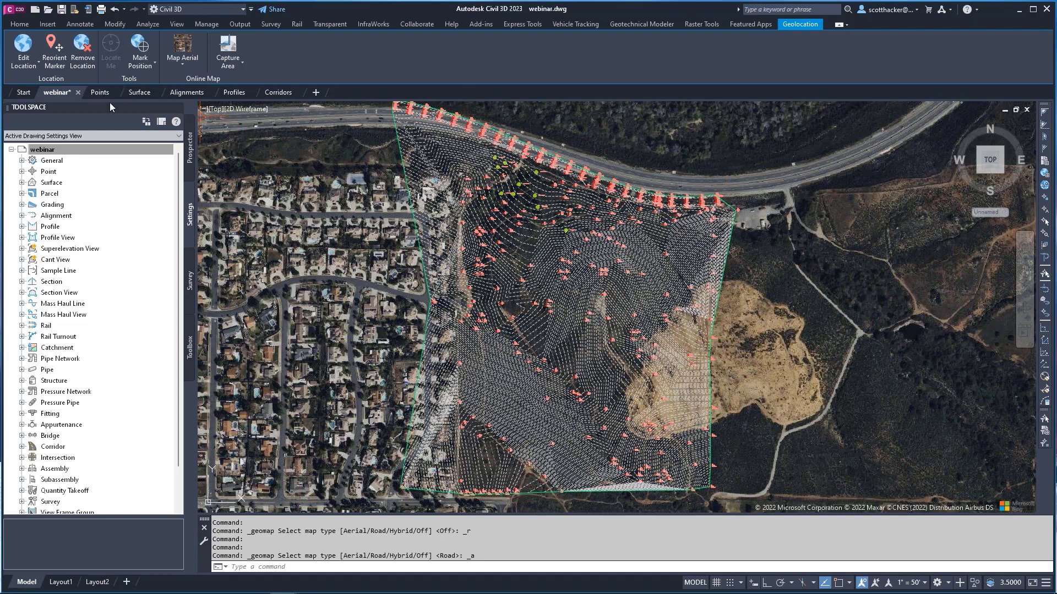
# Step: Switch to the Surface drawing and examine the contours in the southern part of the Existing-Clean surface
pyautogui.click(137, 93)
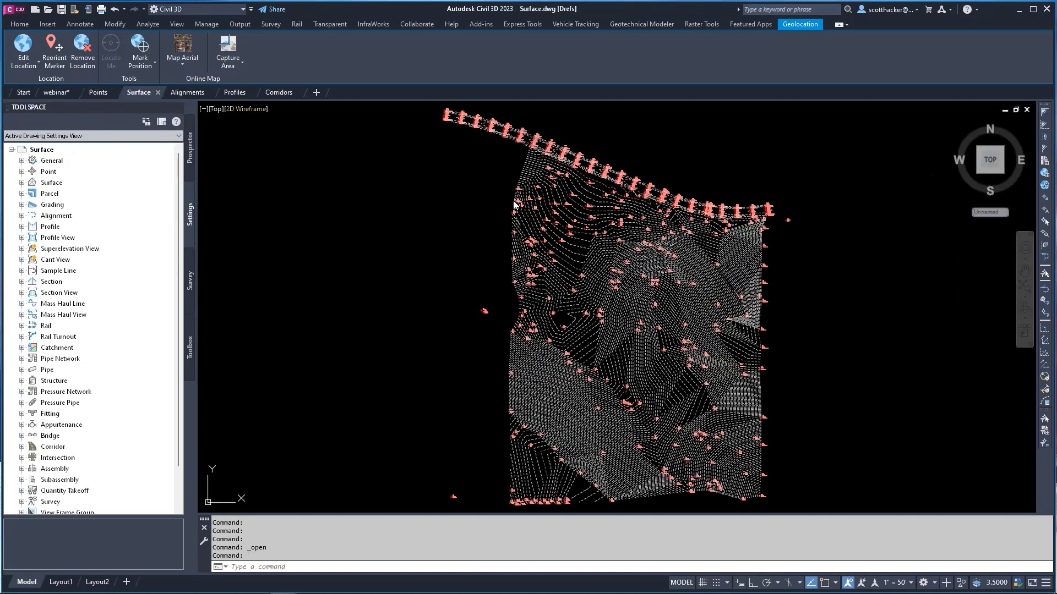
pyautogui.moveTo(842, 346); pyautogui.dragTo(818, 342, button='middle')
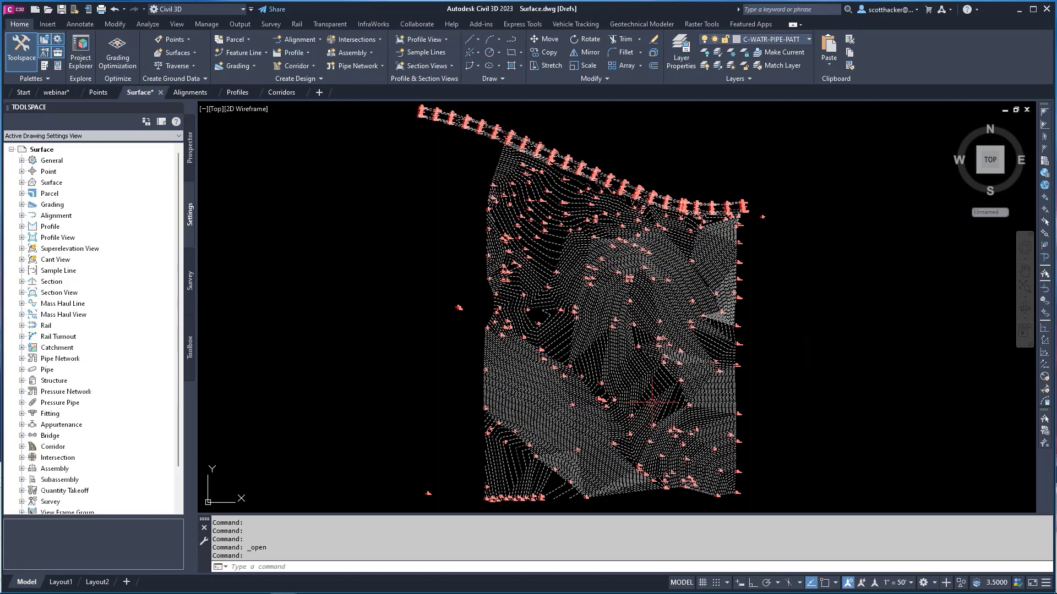
pyautogui.scroll(5, 462, 283)
pyautogui.scroll(-5, 462, 283)
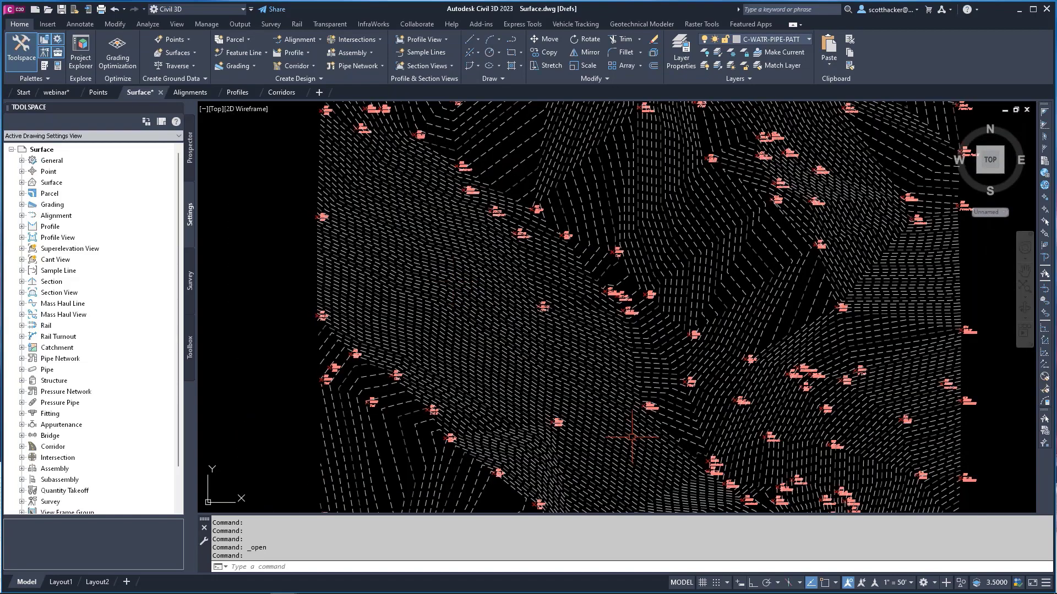
pyautogui.scroll(3, 565, 374)
pyautogui.moveTo(570, 378)
pyautogui.mouseDown(button='middle')
pyautogui.moveTo(542, 299)
pyautogui.moveTo(553, 306)
pyautogui.mouseUp(button='middle')
pyautogui.moveTo(725, 378)
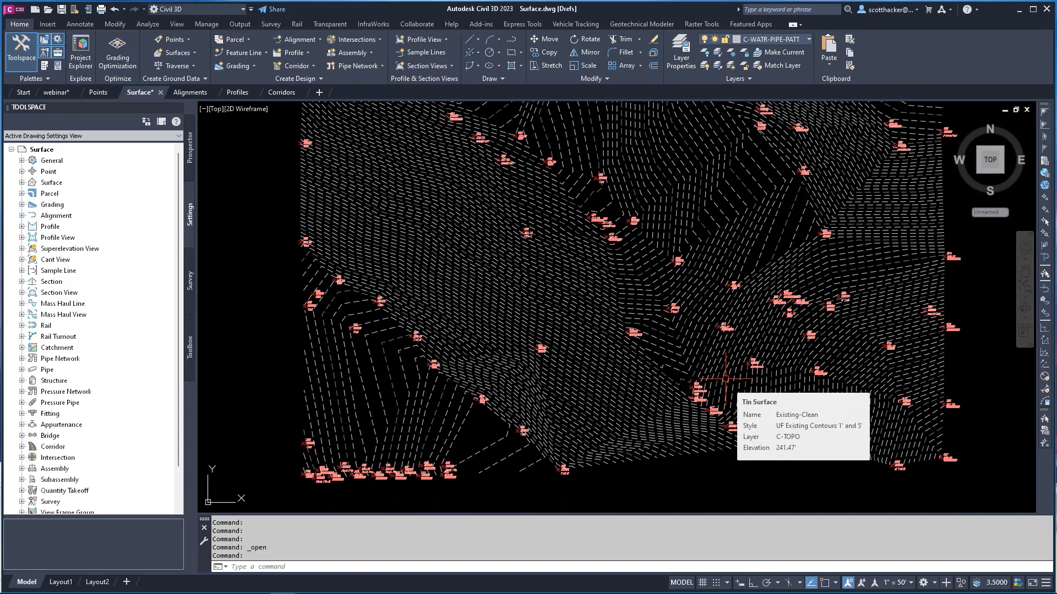
pyautogui.moveTo(766, 244)
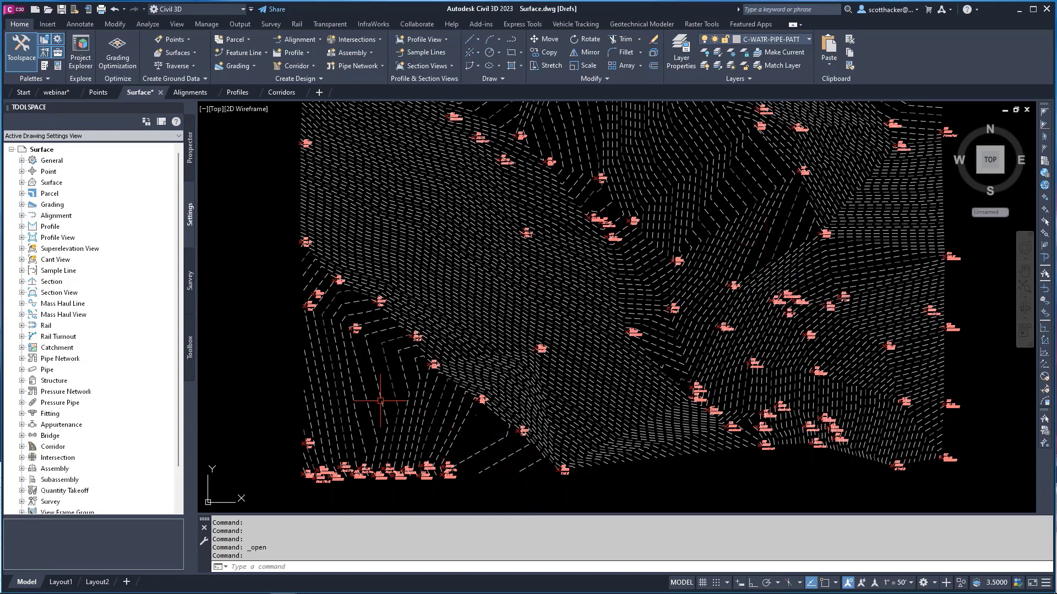
pyautogui.moveTo(482, 204)
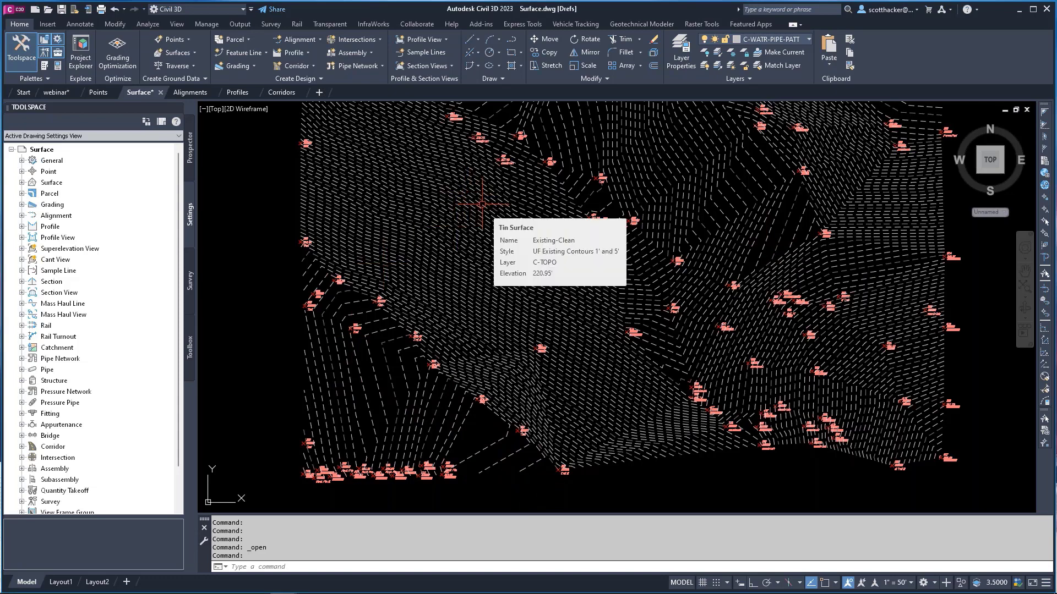
# Step: Open Add Labels and set the feature to Surface with the label type Contour - Multiple
pyautogui.click(80, 24)
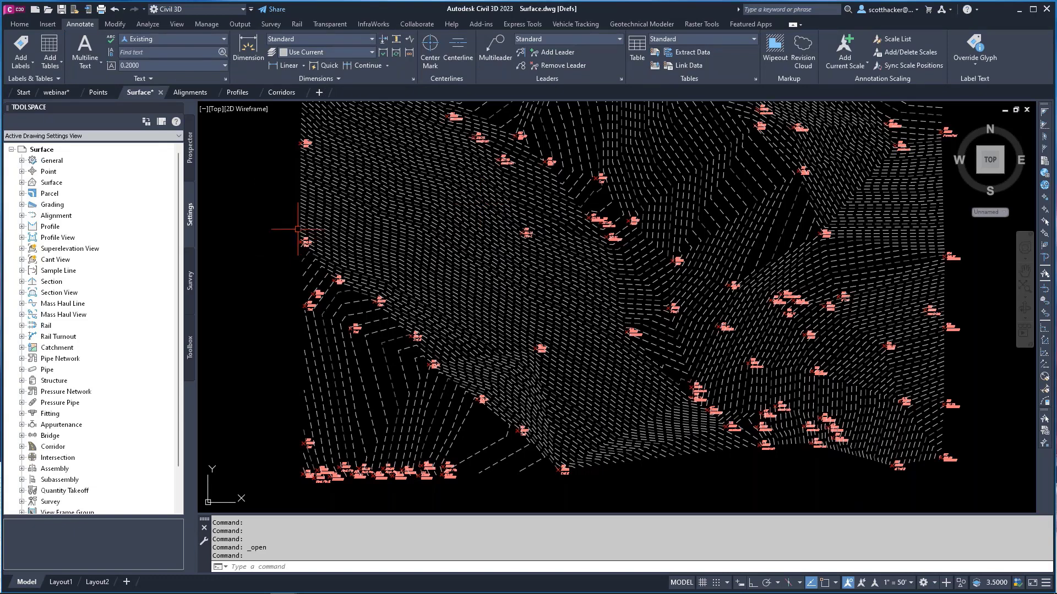
pyautogui.click(20, 46)
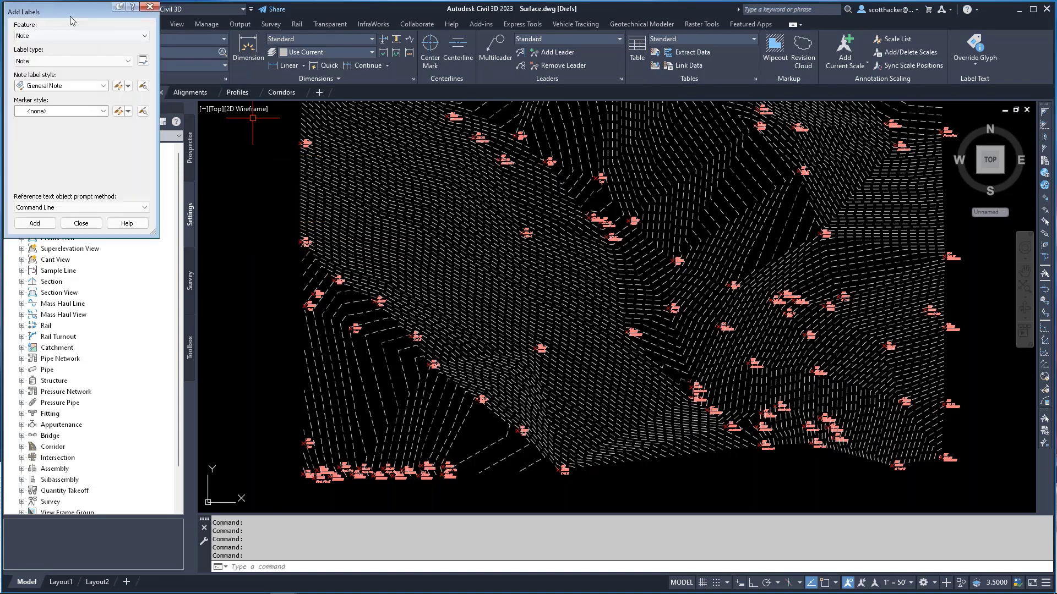
pyautogui.moveTo(61, 15); pyautogui.dragTo(149, 165)
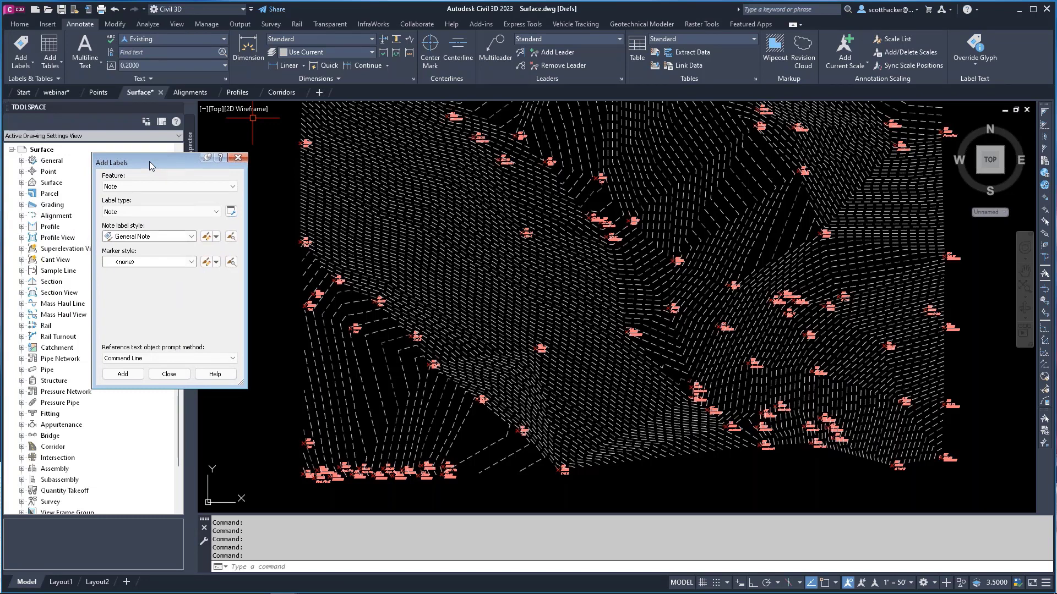
pyautogui.click(147, 190)
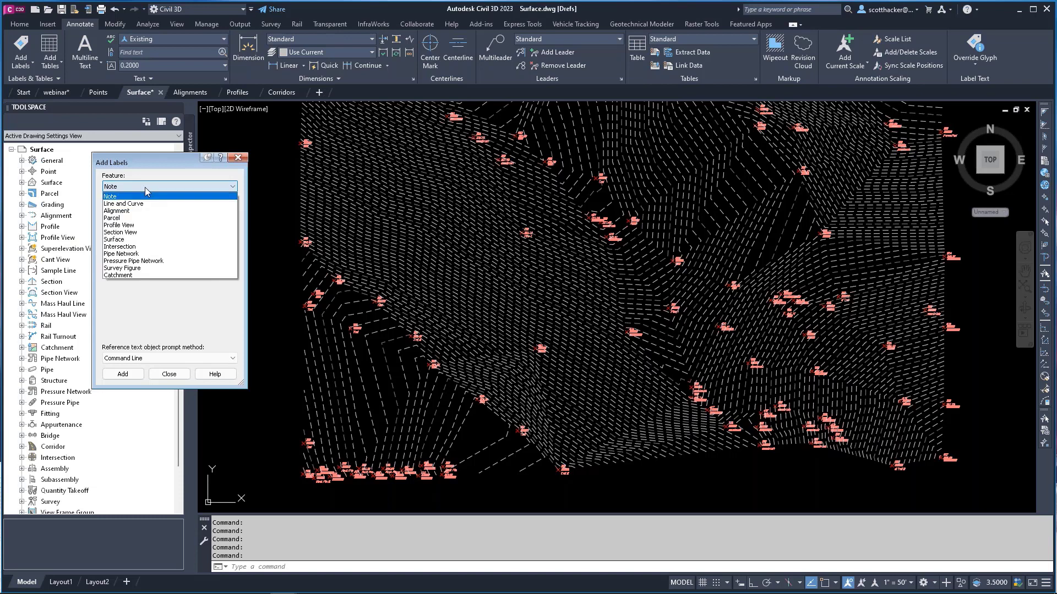
pyautogui.click(118, 240)
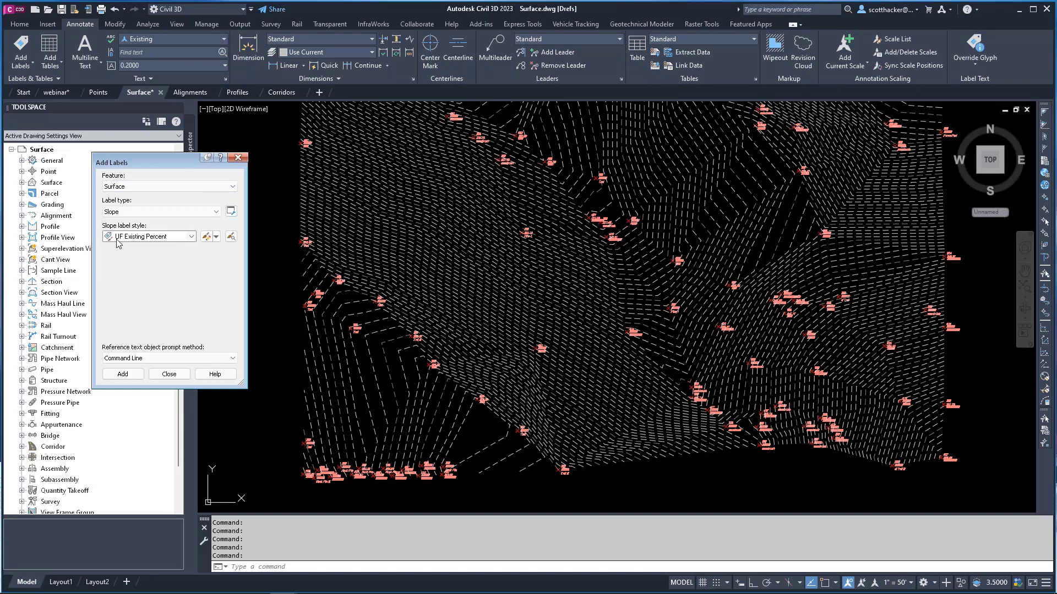
pyautogui.click(218, 213)
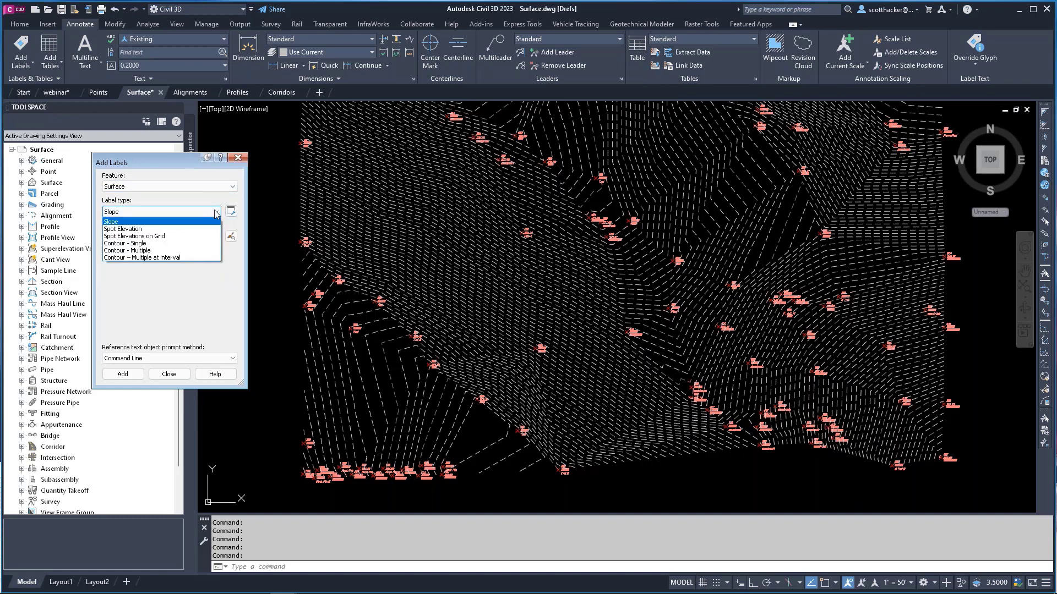
pyautogui.click(130, 252)
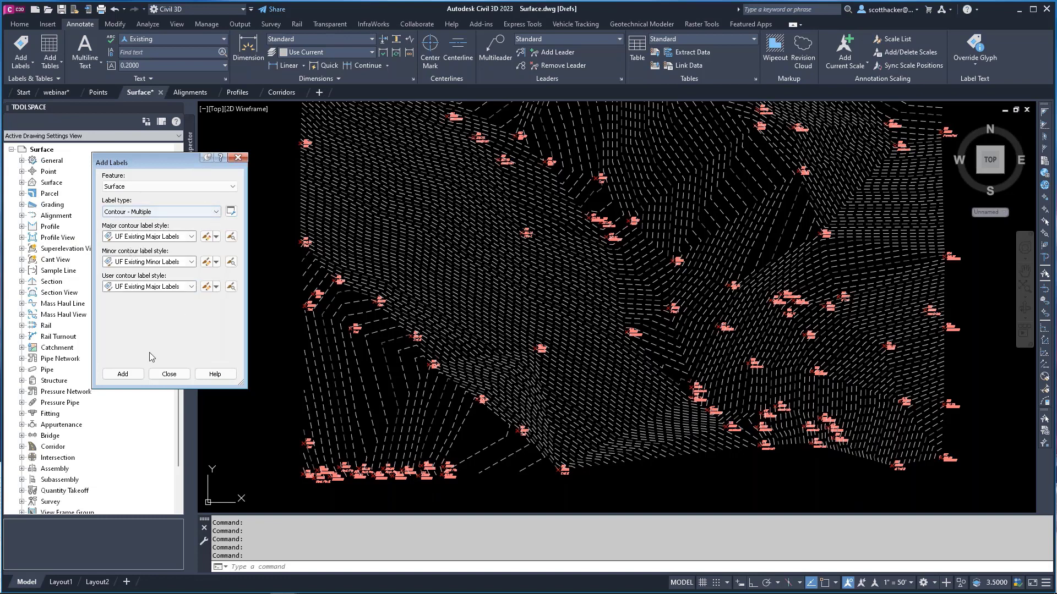
# Step: Label the contours along a four-point line across the southwest corner of the Existing-Clean surface and inspect the elevation labels up close
pyautogui.click(123, 374)
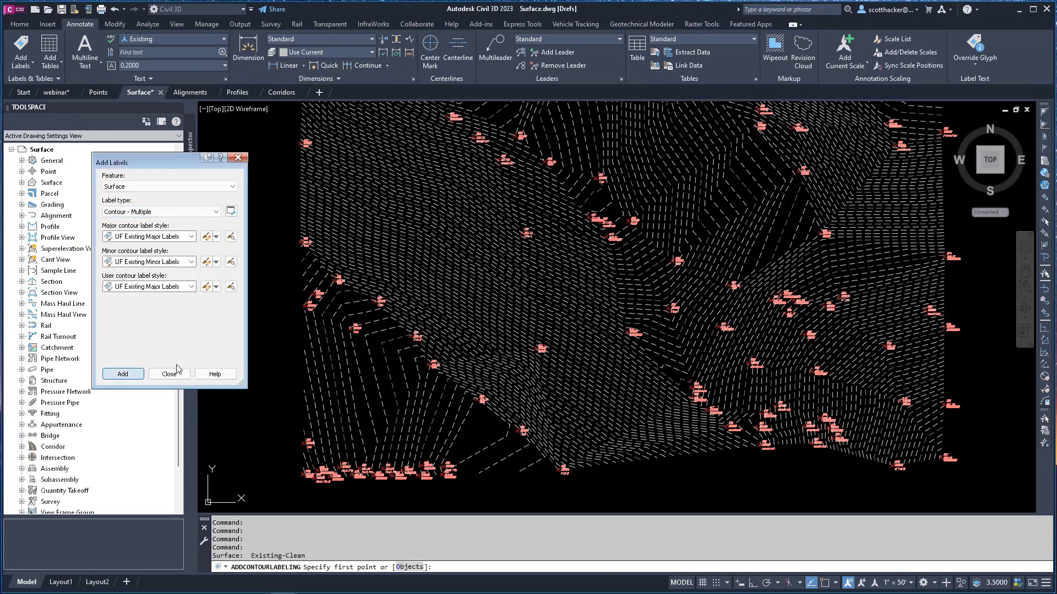
pyautogui.click(534, 469)
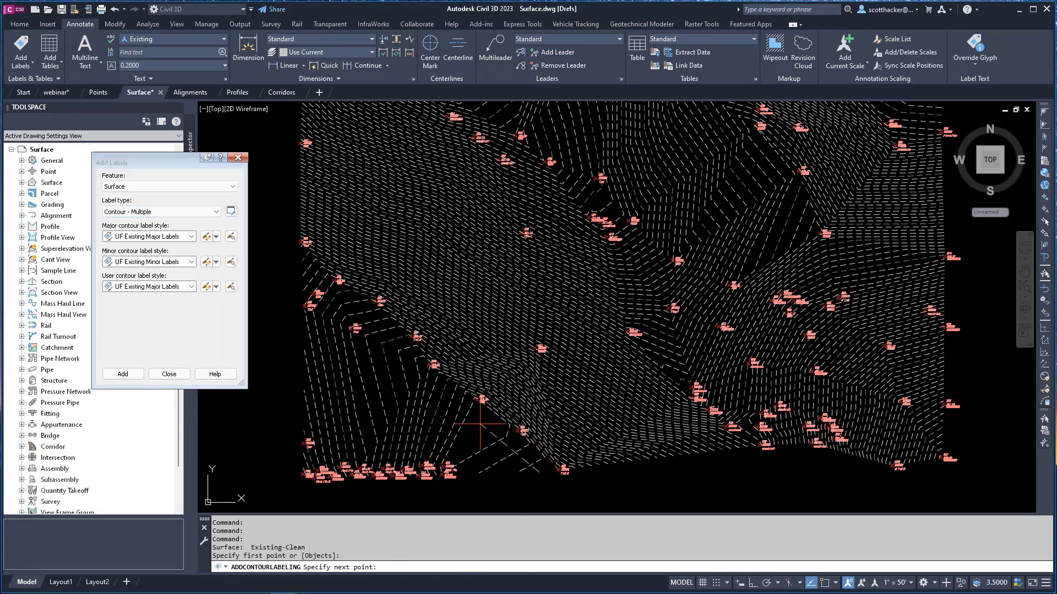
pyautogui.click(489, 430)
pyautogui.click(400, 370)
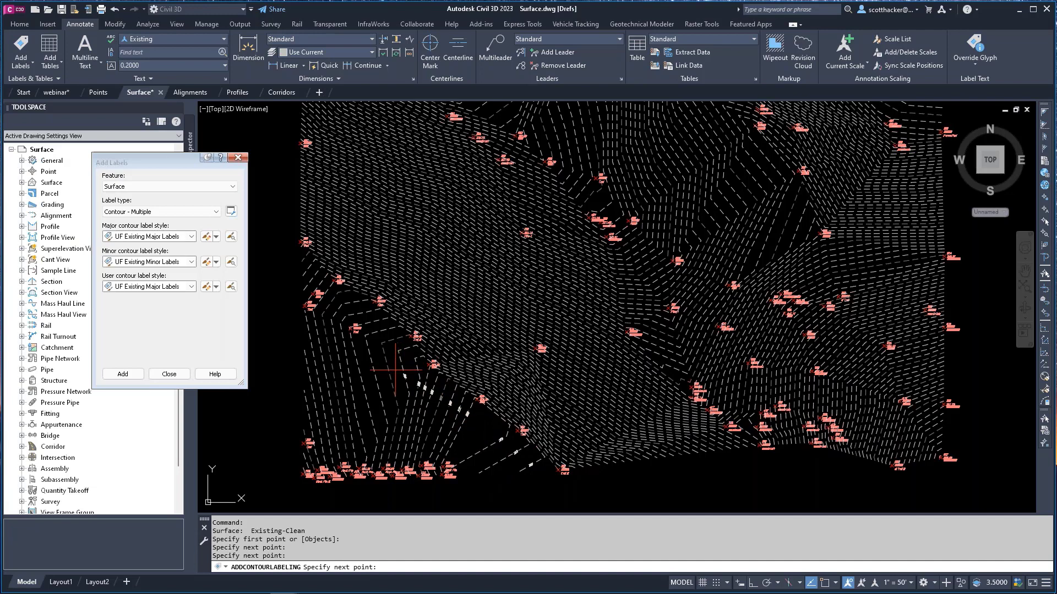
pyautogui.click(309, 364)
pyautogui.press('Return')
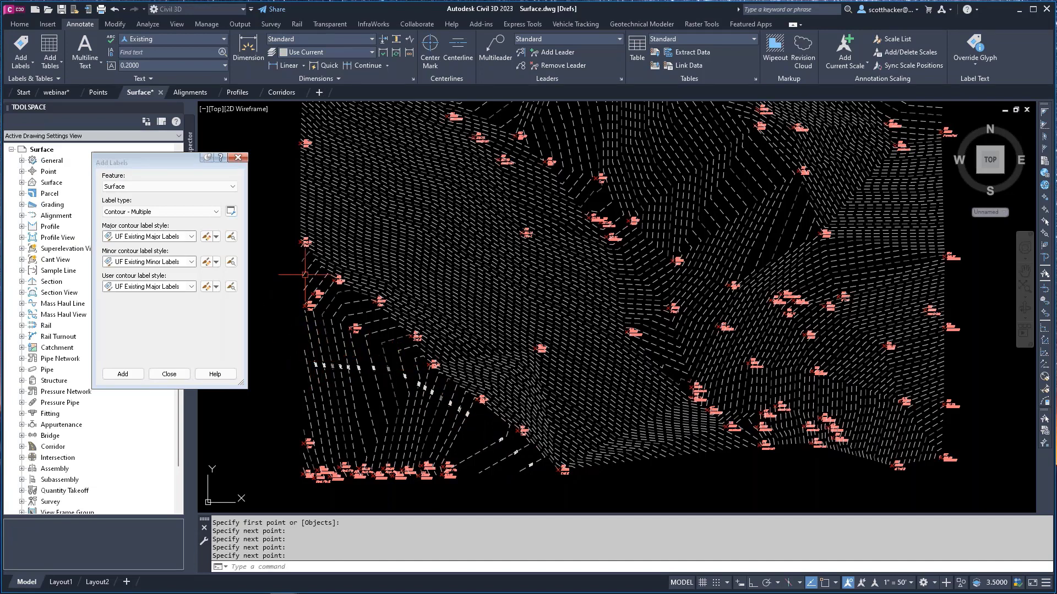
pyautogui.scroll(3, 320, 372)
pyautogui.scroll(9, 320, 373)
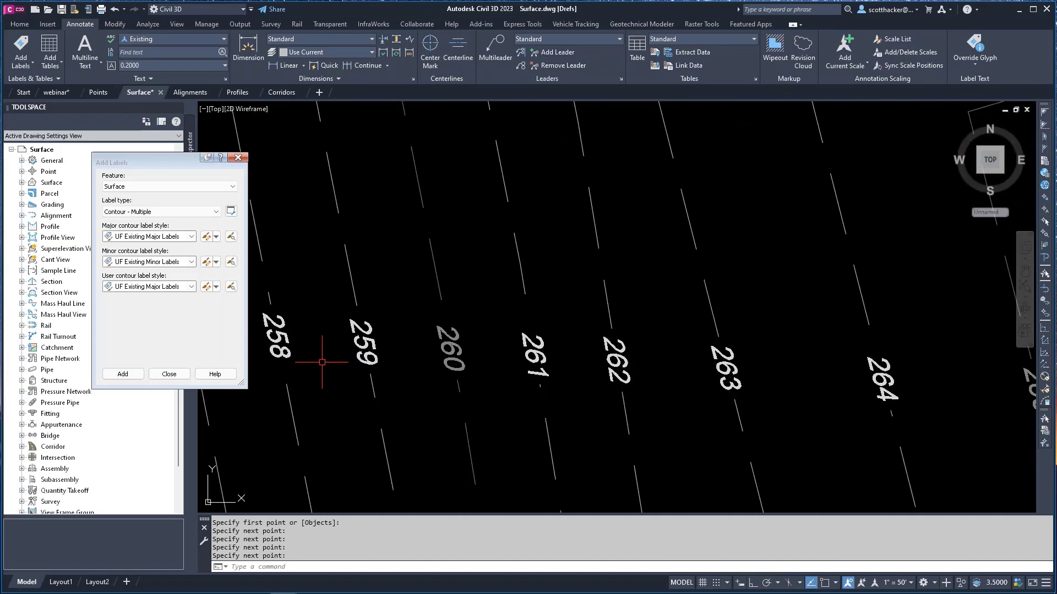
pyautogui.scroll(-2, 362, 320)
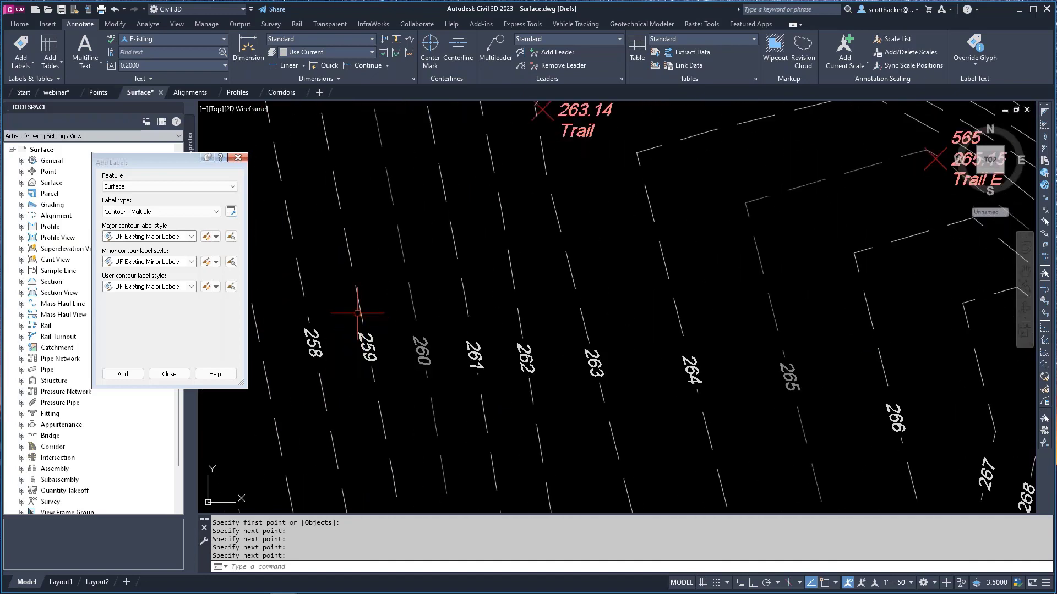
pyautogui.scroll(-2, 413, 242)
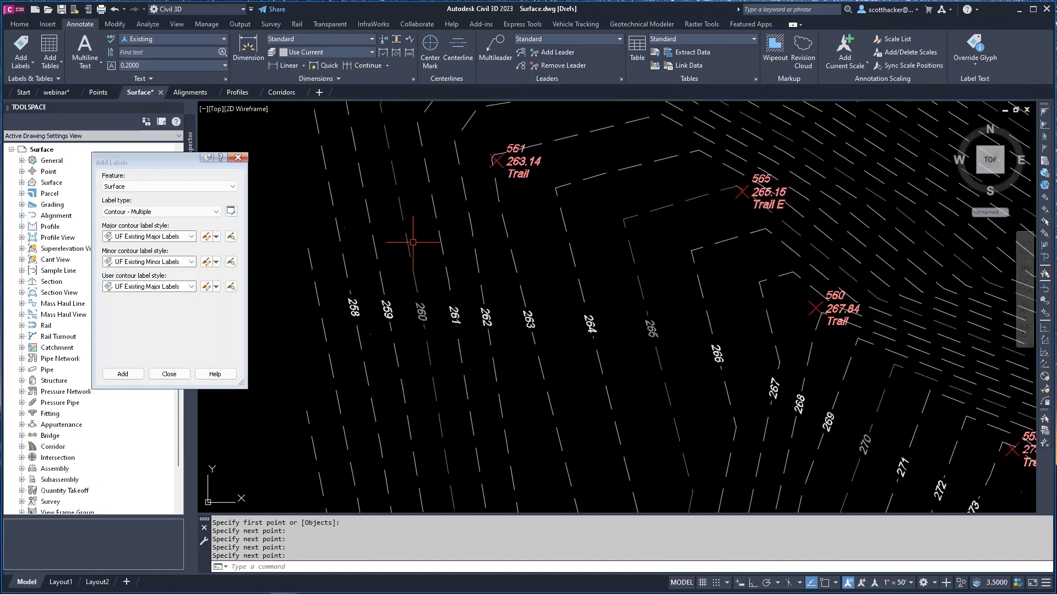
pyautogui.scroll(-2, 412, 229)
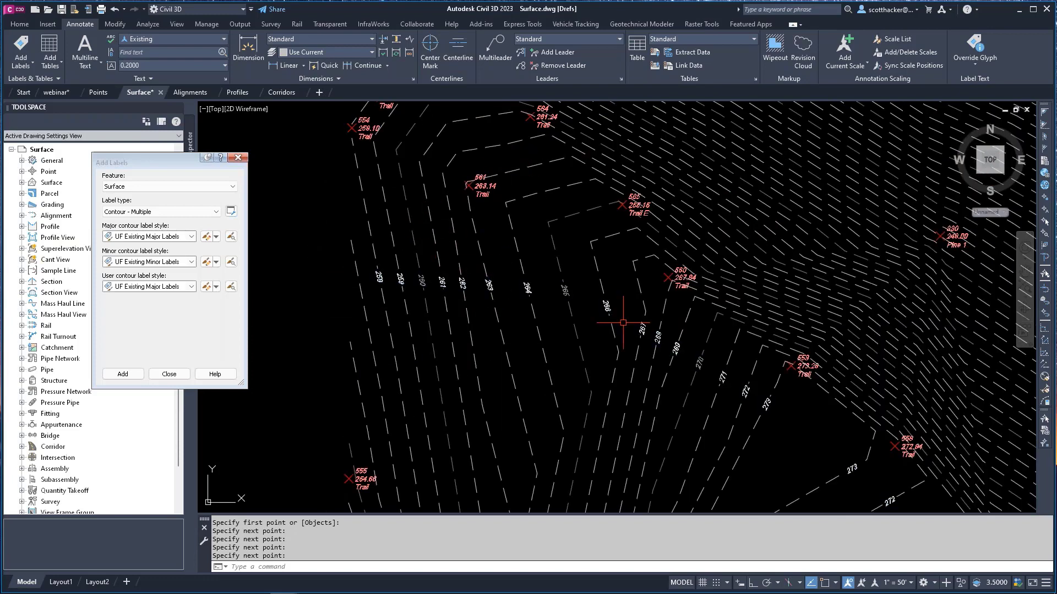
pyautogui.moveTo(627, 330); pyautogui.dragTo(606, 320, button='middle')
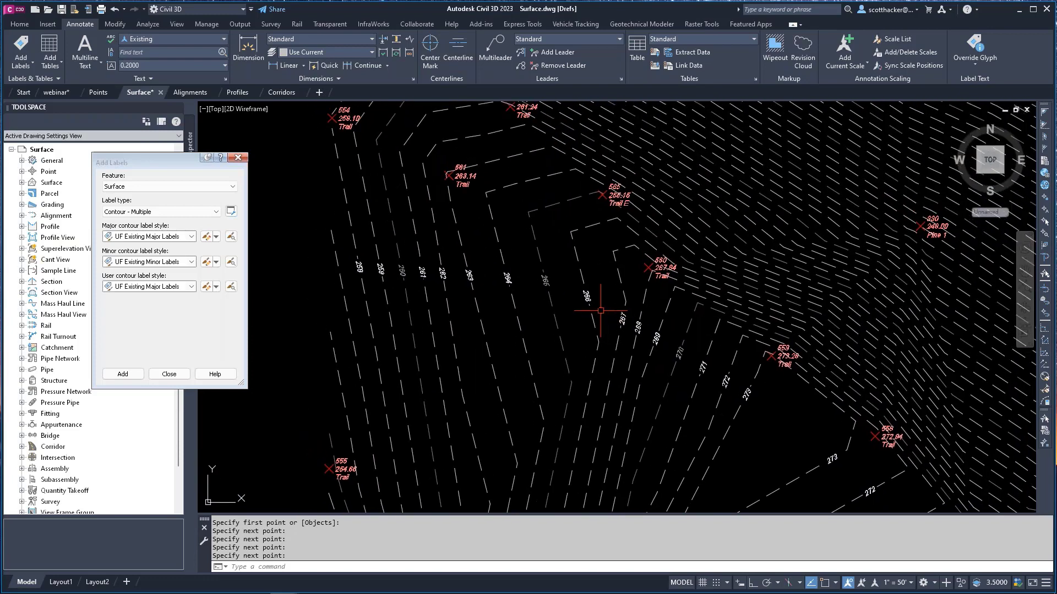
# Step: Reshape the multiple-contour label line by moving its second and third vertices south, and inspect the shifted contour labels
pyautogui.click(530, 278)
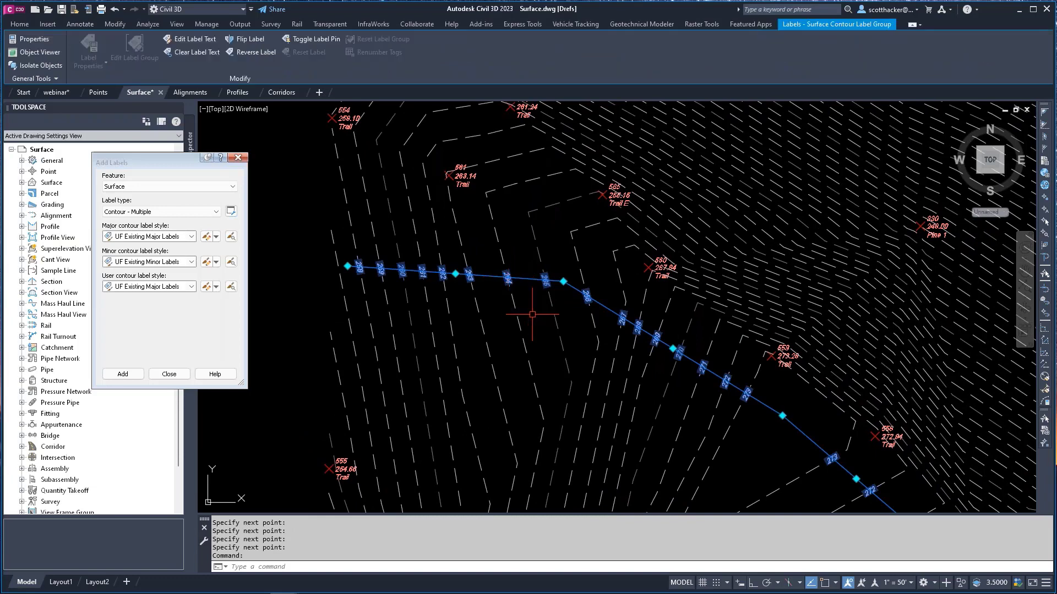
pyautogui.click(563, 282)
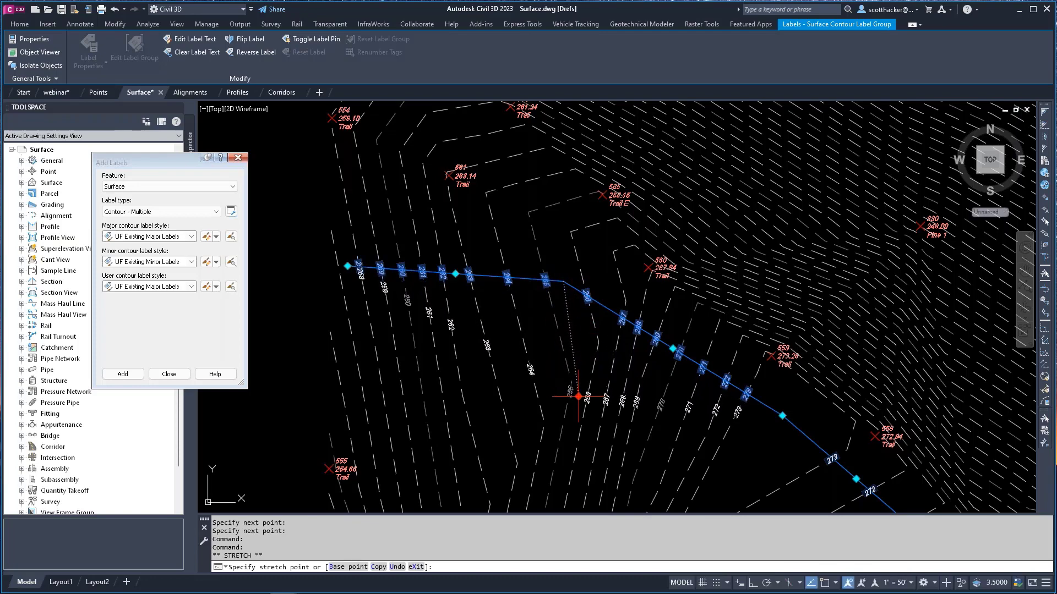
pyautogui.click(572, 428)
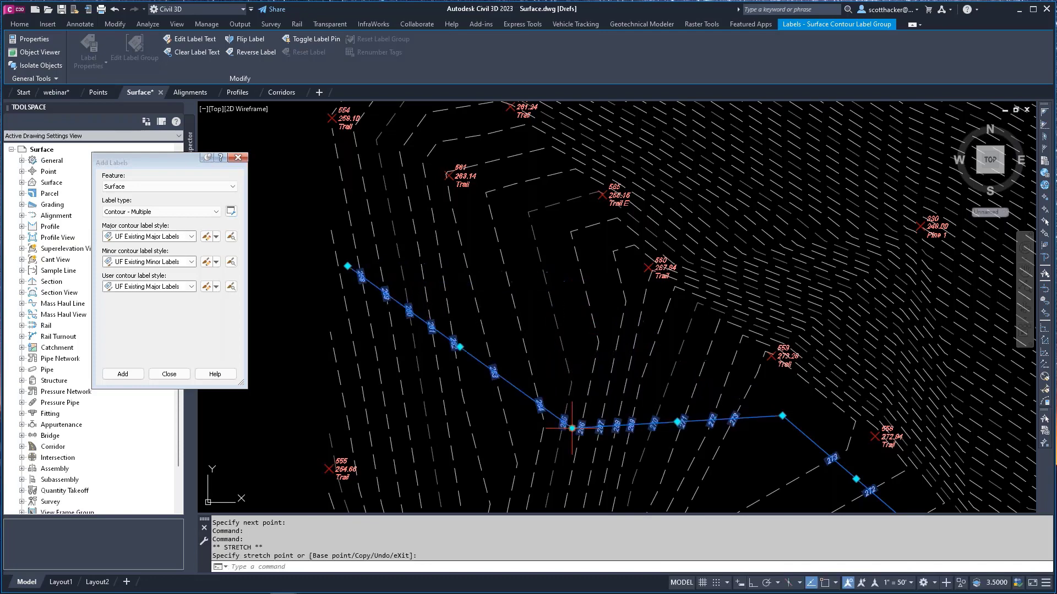
pyautogui.click(782, 416)
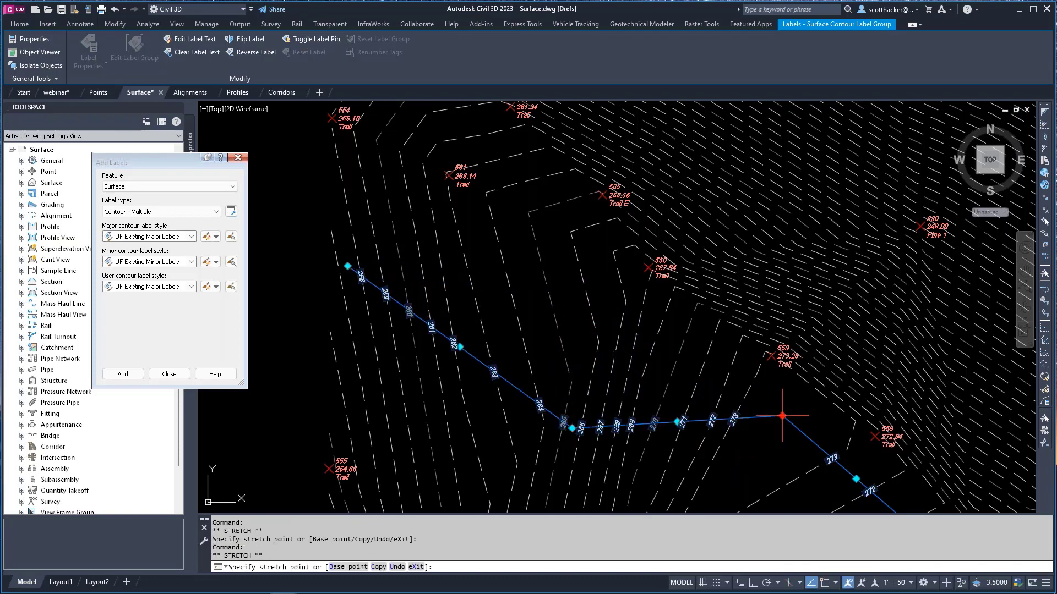
pyautogui.click(751, 479)
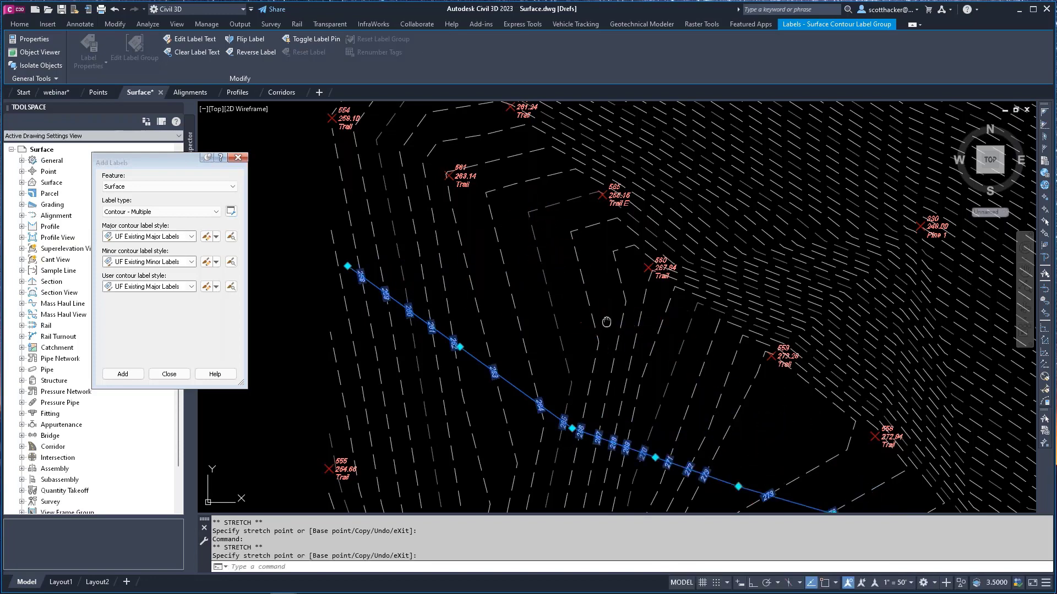
pyautogui.moveTo(606, 322); pyautogui.dragTo(640, 234, button='middle')
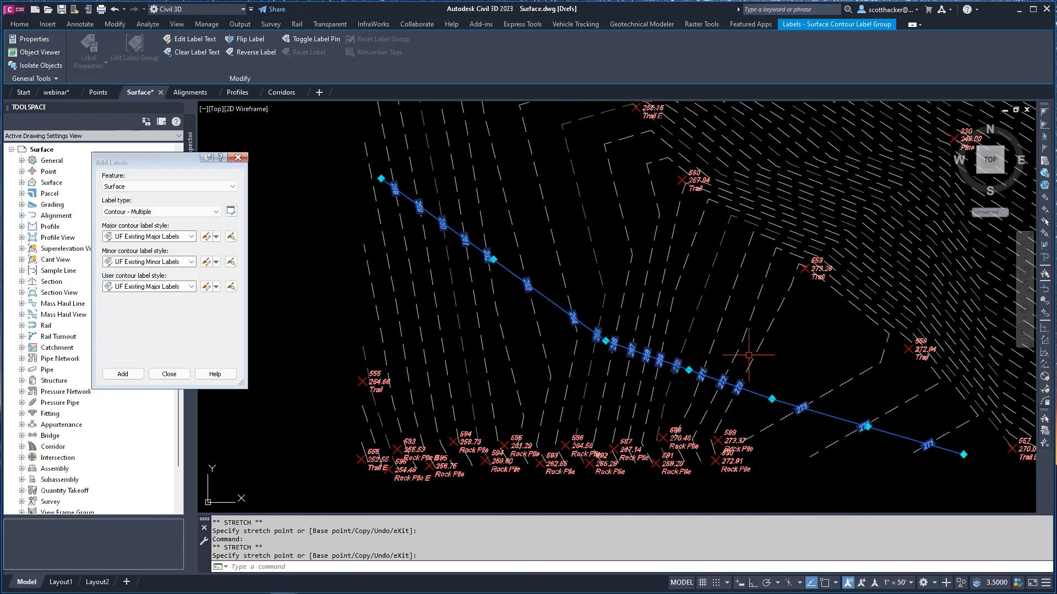
pyautogui.moveTo(797, 352)
pyautogui.mouseDown(button='middle')
pyautogui.moveTo(609, 243)
pyautogui.moveTo(547, 236)
pyautogui.mouseUp(button='middle')
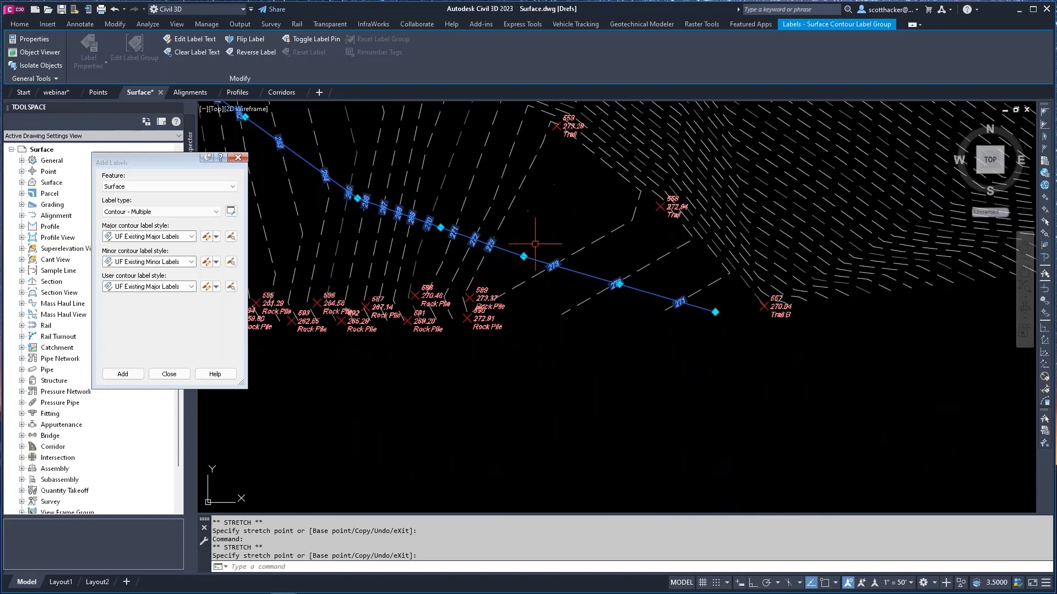
pyautogui.scroll(6, 491, 241)
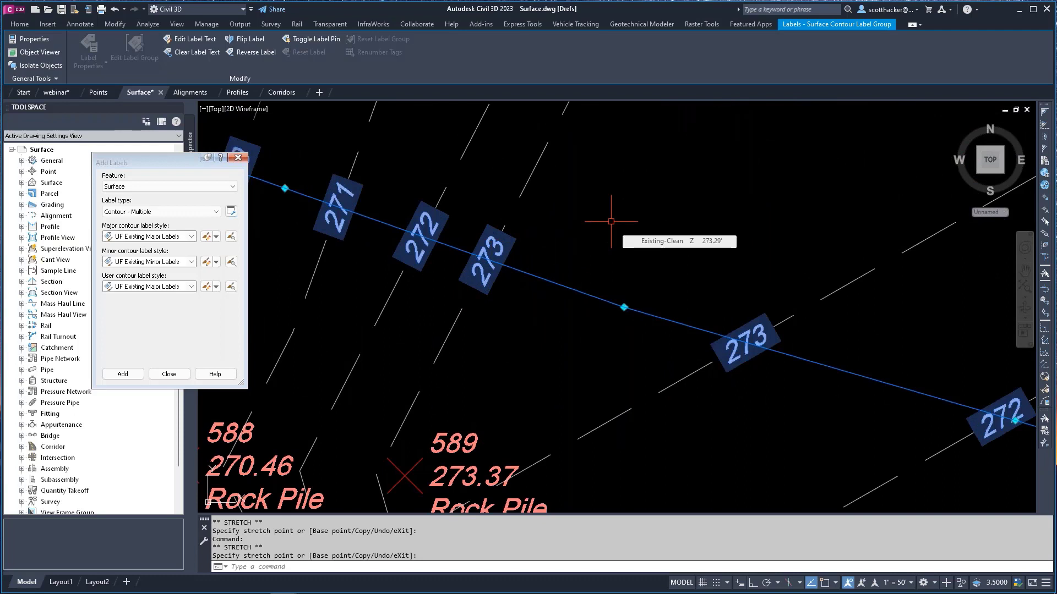
pyautogui.press('Escape')
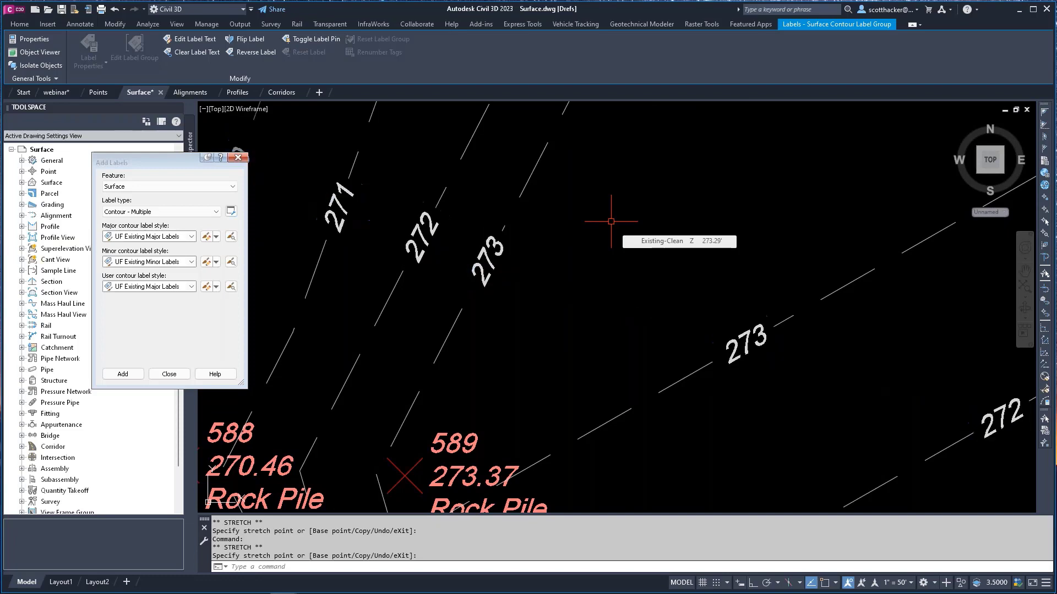
pyautogui.scroll(-7, 578, 256)
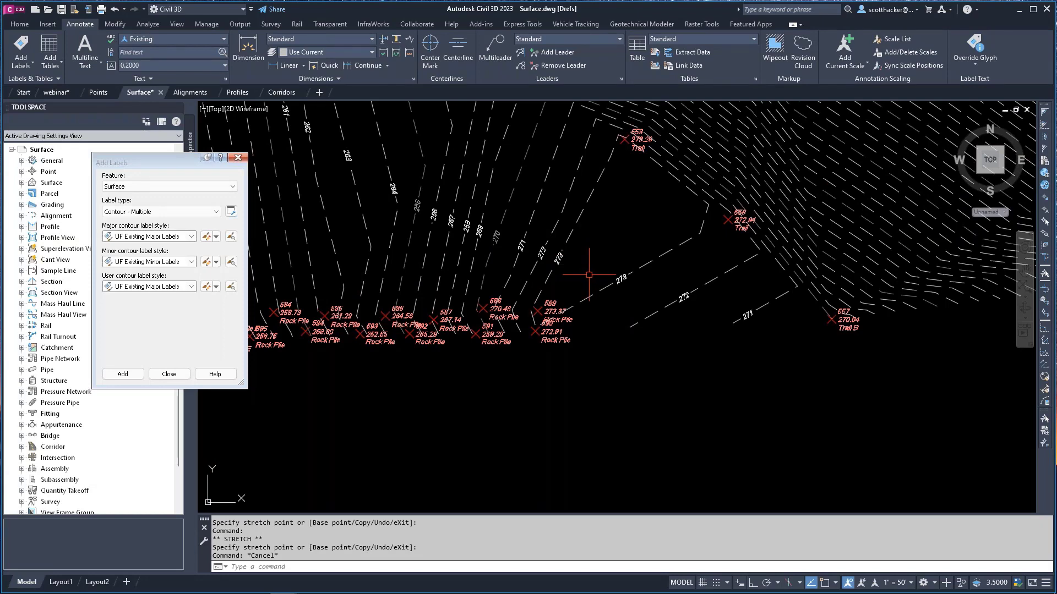
# Step: Erase the multiple-contour label line across the southwest corner of the surface
pyautogui.moveTo(582, 213); pyautogui.dragTo(637, 399, button='middle')
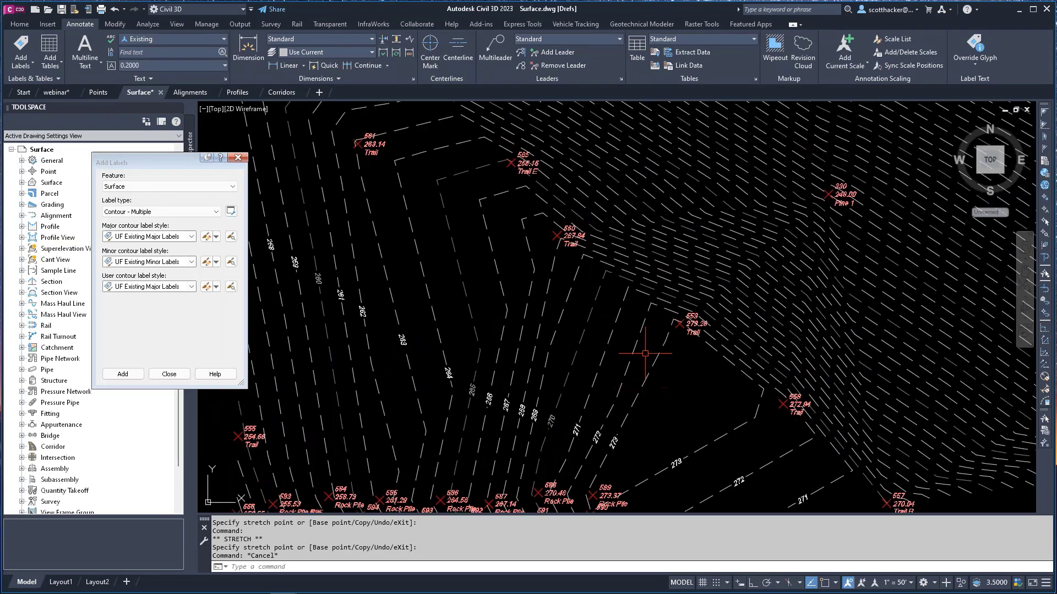
pyautogui.click(404, 341)
pyautogui.write('e')
pyautogui.press('Return')
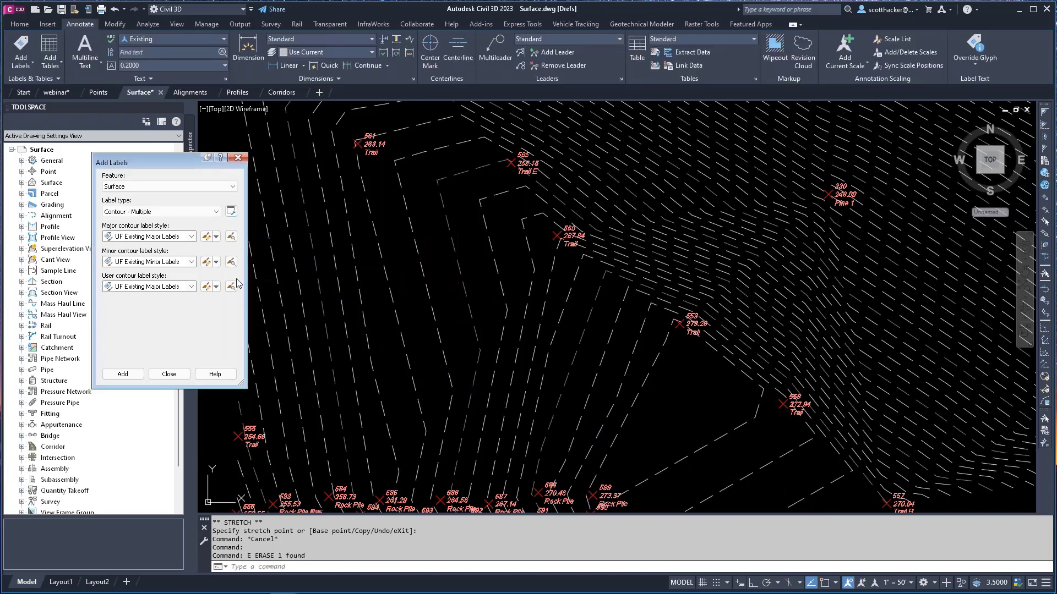
# Step: Label the contours with Contour – Multiple at interval along a two-point line across the southwest corner at interval 250, and inspect the labels
pyautogui.click(216, 212)
pyautogui.click(153, 259)
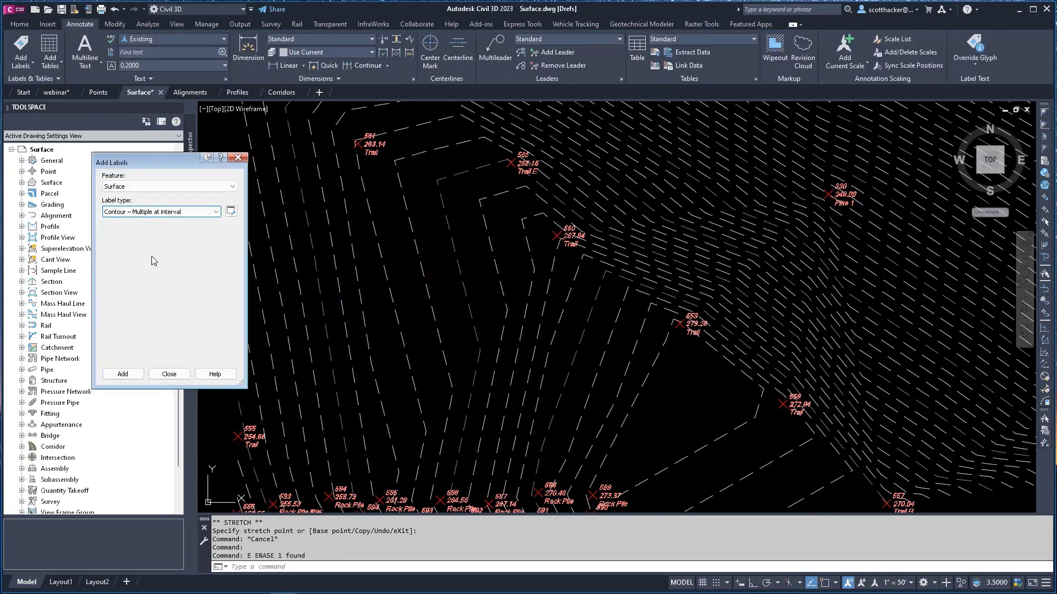
pyautogui.click(122, 375)
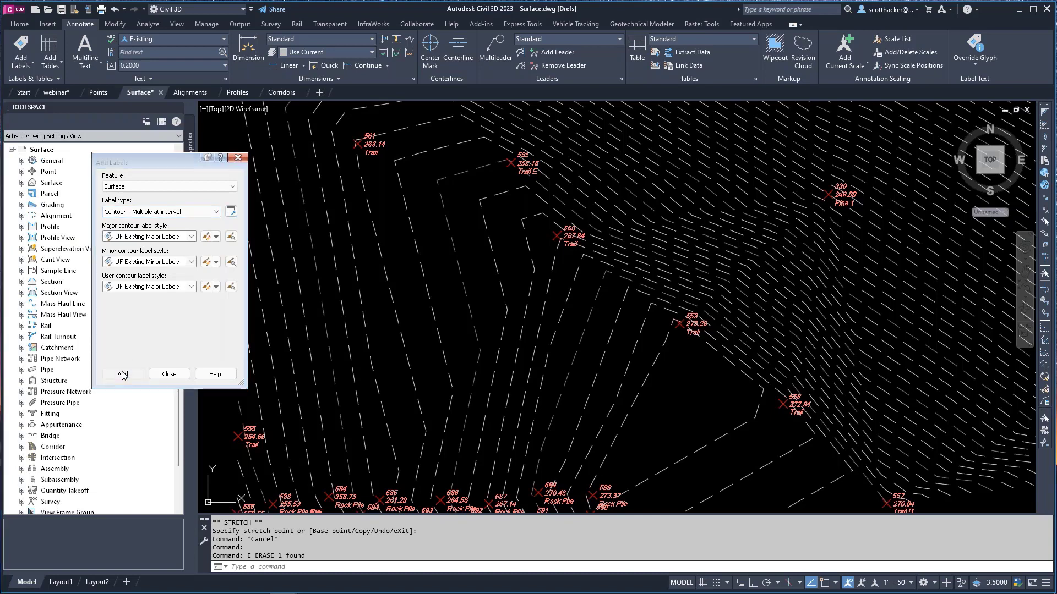
pyautogui.scroll(-4, 591, 316)
pyautogui.click(683, 367)
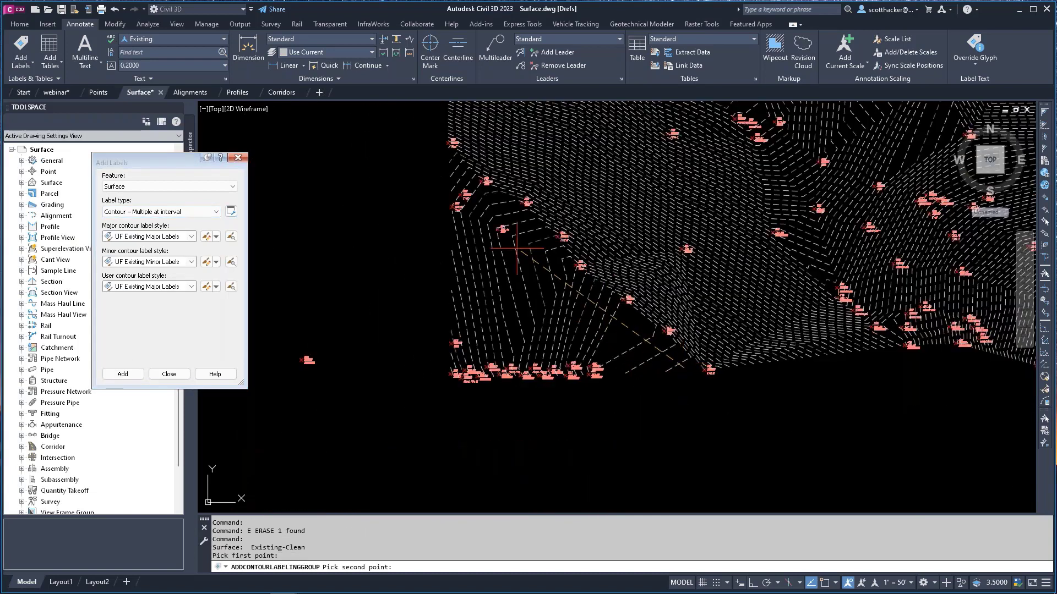
pyautogui.click(453, 242)
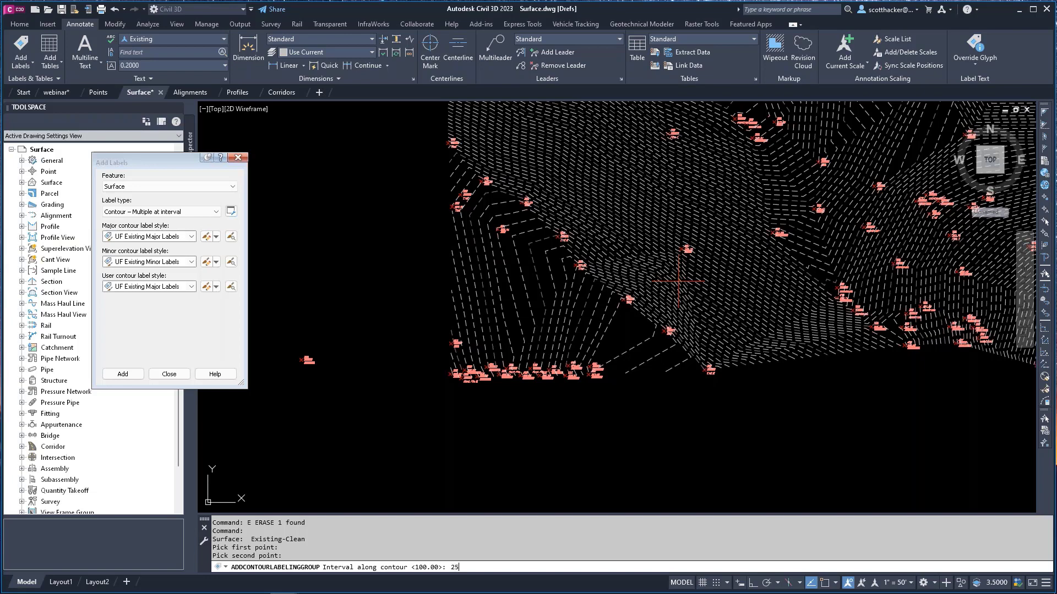
pyautogui.press('Return')
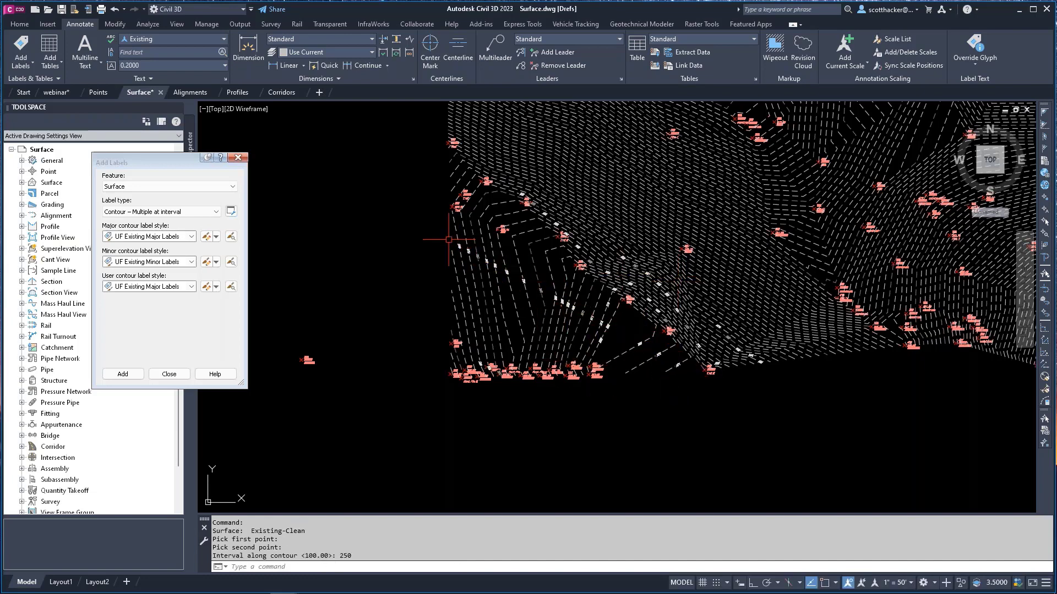
pyautogui.scroll(5, 637, 237)
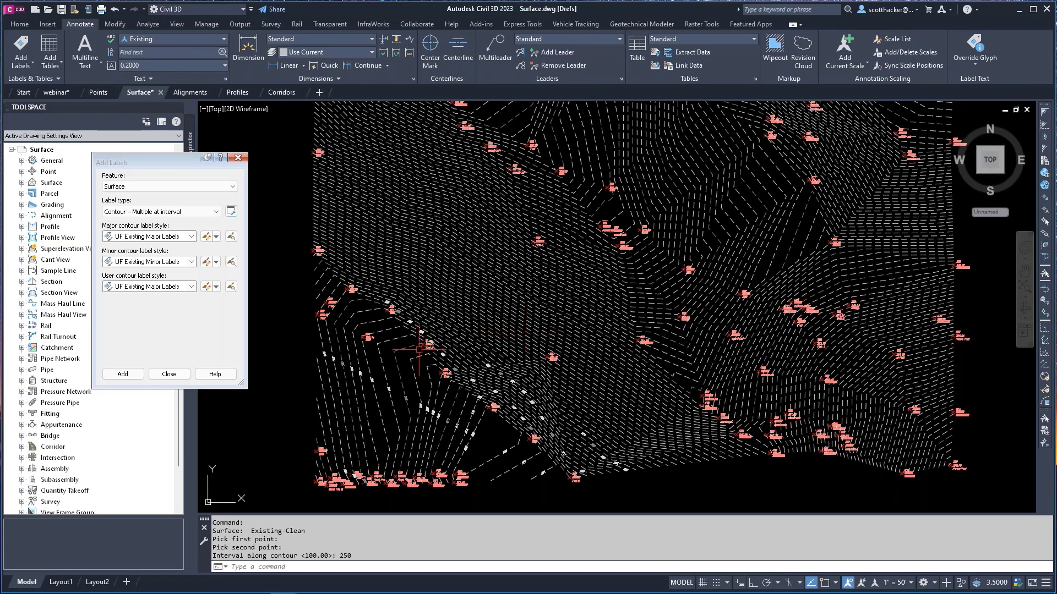
pyautogui.scroll(4, 401, 341)
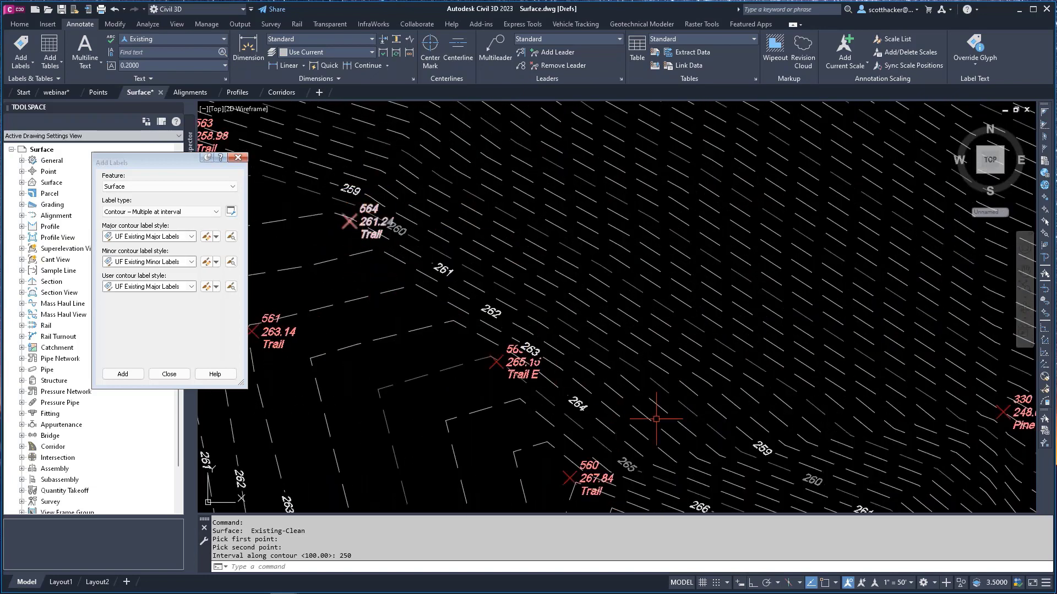
pyautogui.scroll(-2, 604, 296)
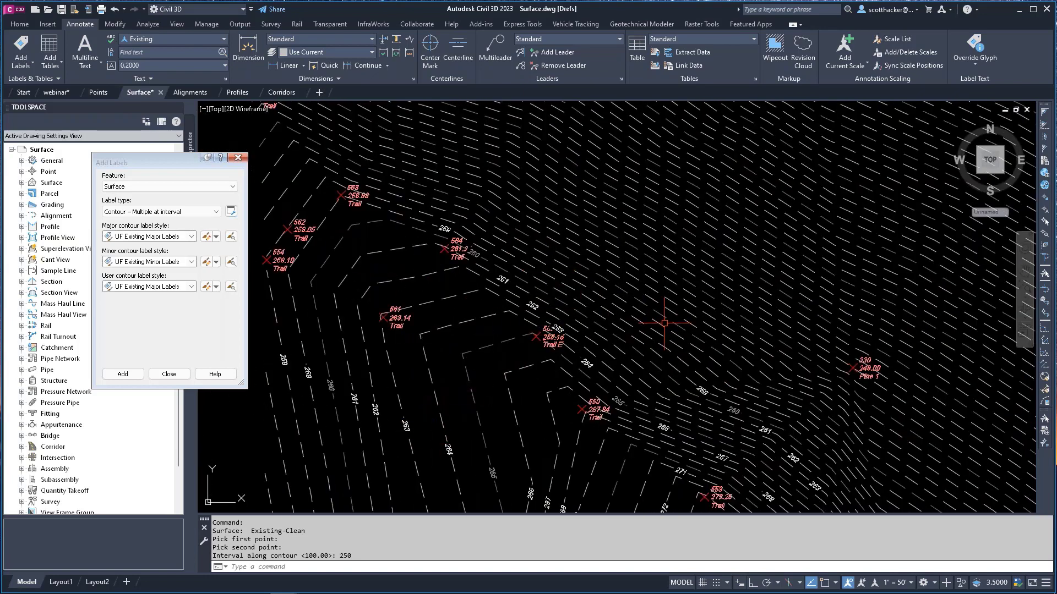
pyautogui.scroll(-3, 548, 273)
pyautogui.scroll(3, 833, 257)
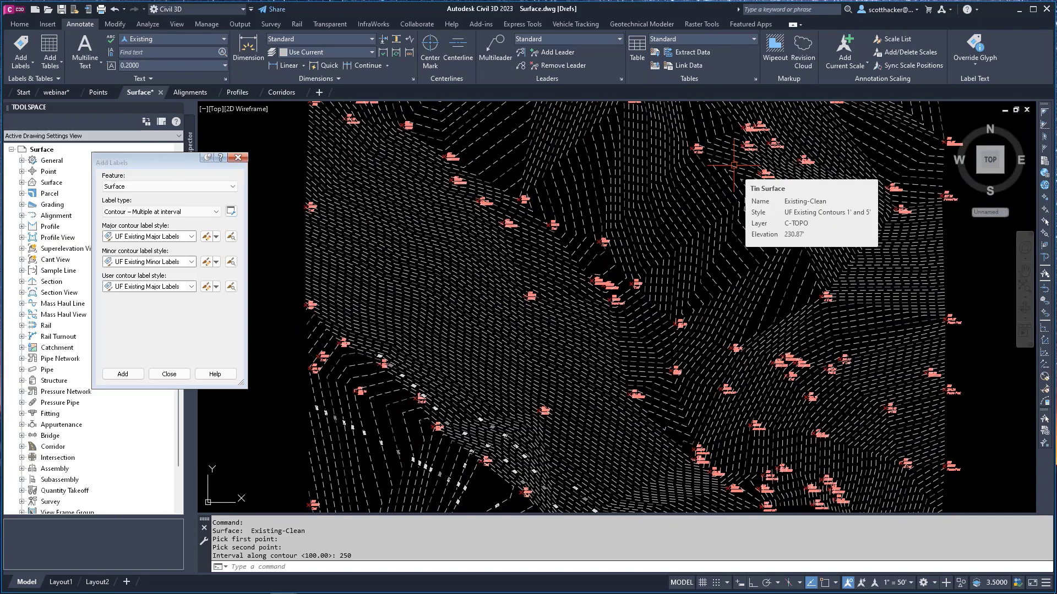
# Step: Set the Add Labels feature to Surface with the label type Spot Elevation for the low area around Trail points 530 and 531
pyautogui.scroll(-4, 645, 227)
pyautogui.moveTo(644, 195)
pyautogui.mouseDown(button='middle')
pyautogui.moveTo(649, 224)
pyautogui.moveTo(615, 333)
pyautogui.moveTo(600, 308)
pyautogui.mouseUp(button='middle')
pyautogui.scroll(5, 599, 285)
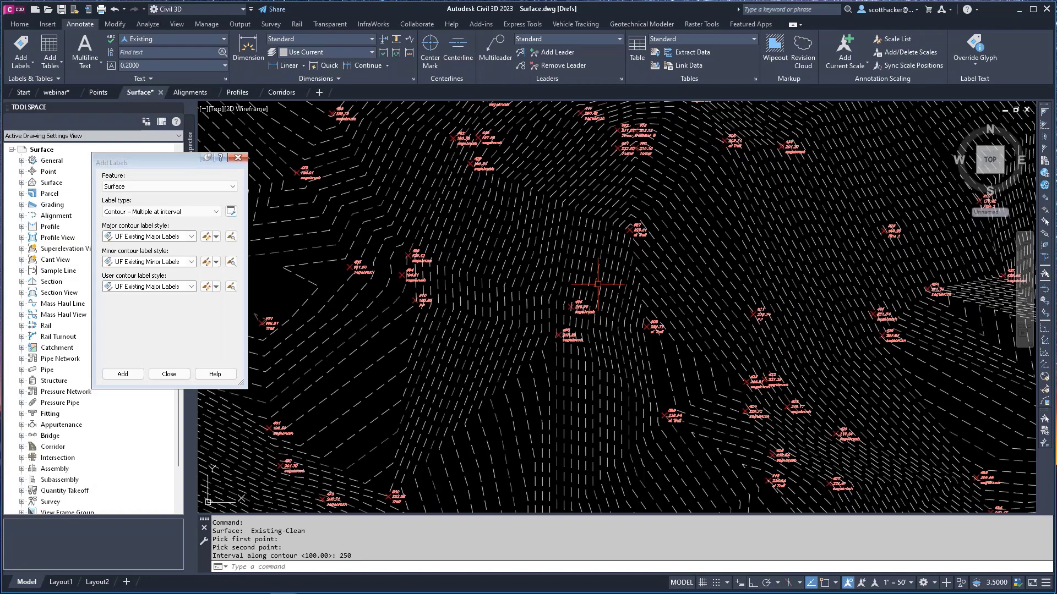
pyautogui.scroll(5, 598, 285)
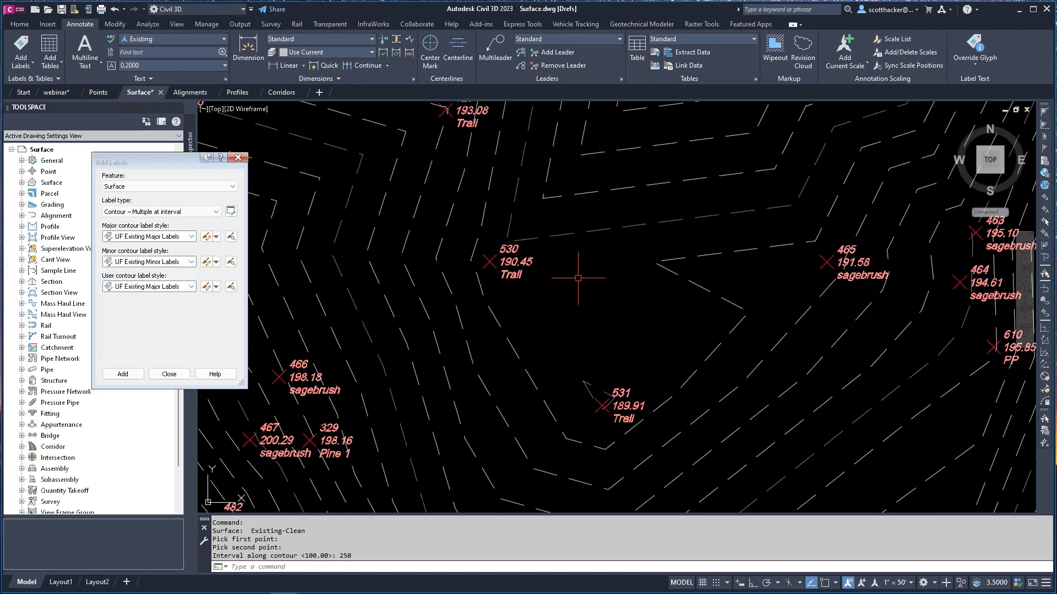
pyautogui.click(140, 187)
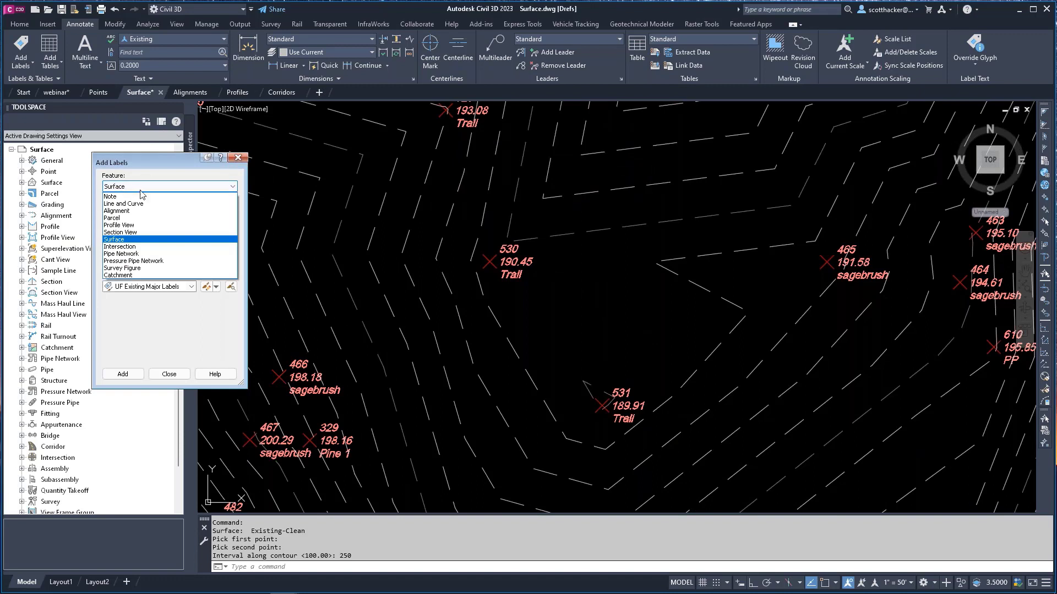
pyautogui.click(142, 240)
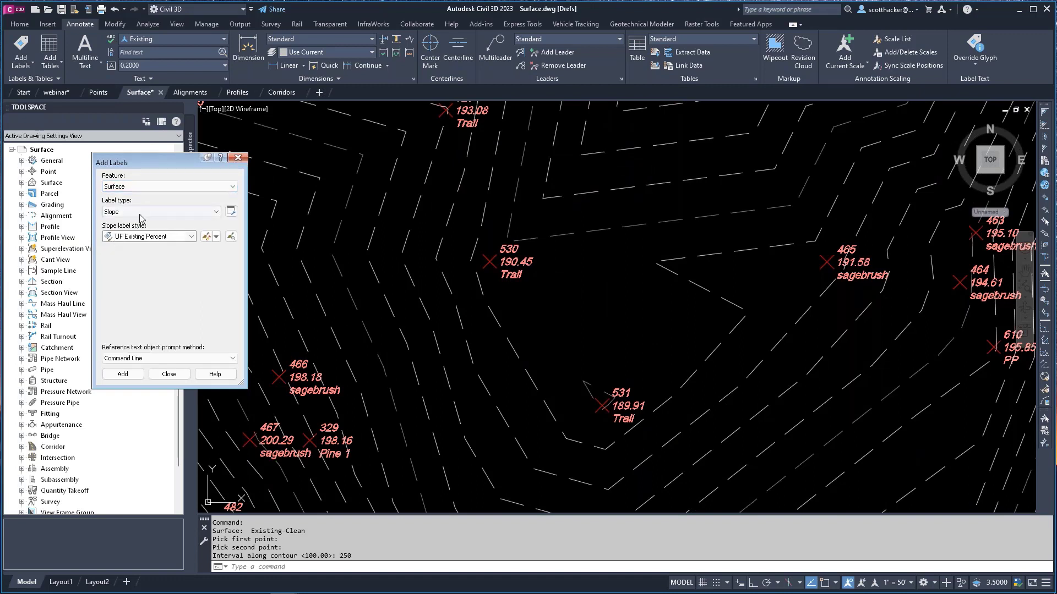
pyautogui.click(142, 212)
pyautogui.click(138, 228)
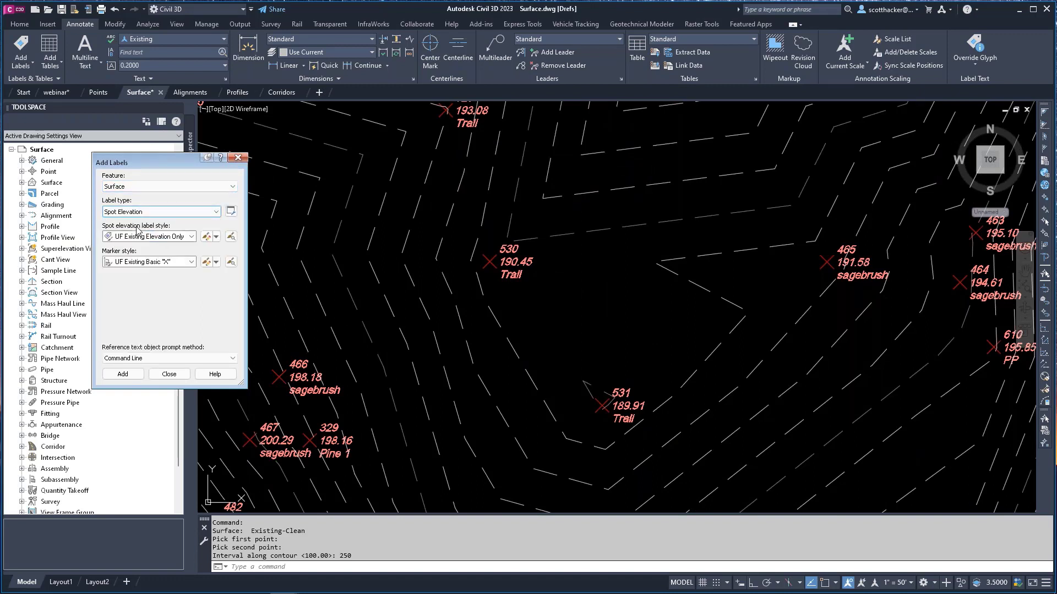
# Step: Place spot elevation labels on the Existing-Clean surface east of Trail point 530 and west of Trail point 531
pyautogui.click(123, 374)
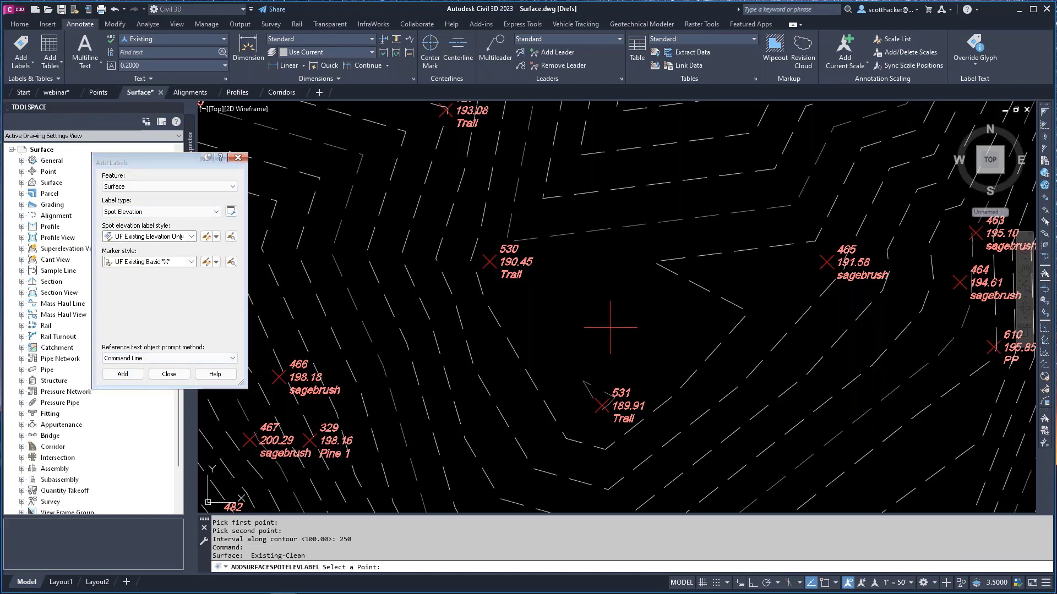
pyautogui.click(599, 258)
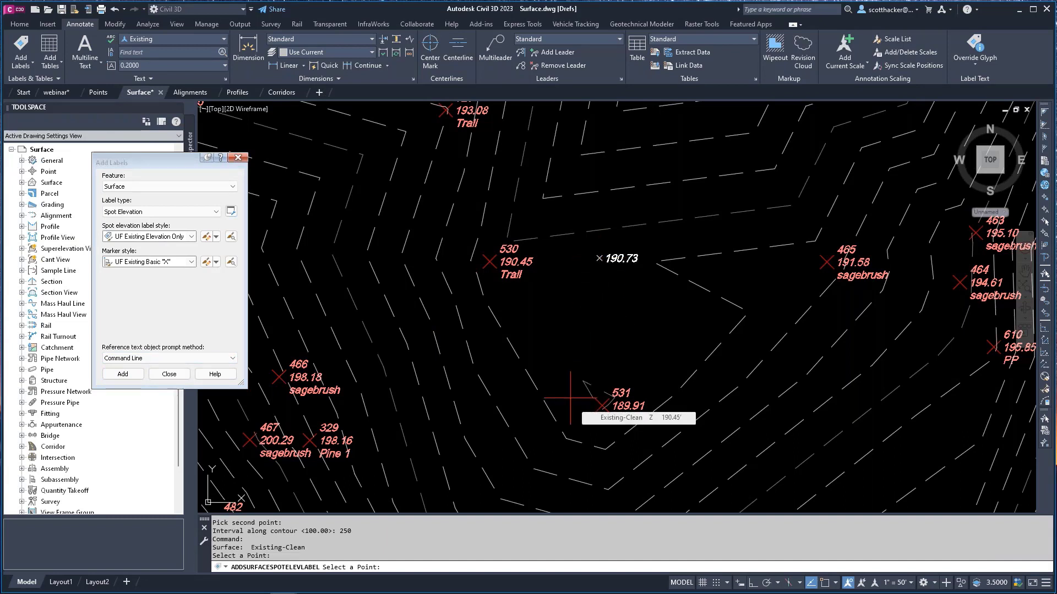
pyautogui.click(499, 356)
pyautogui.press('Escape')
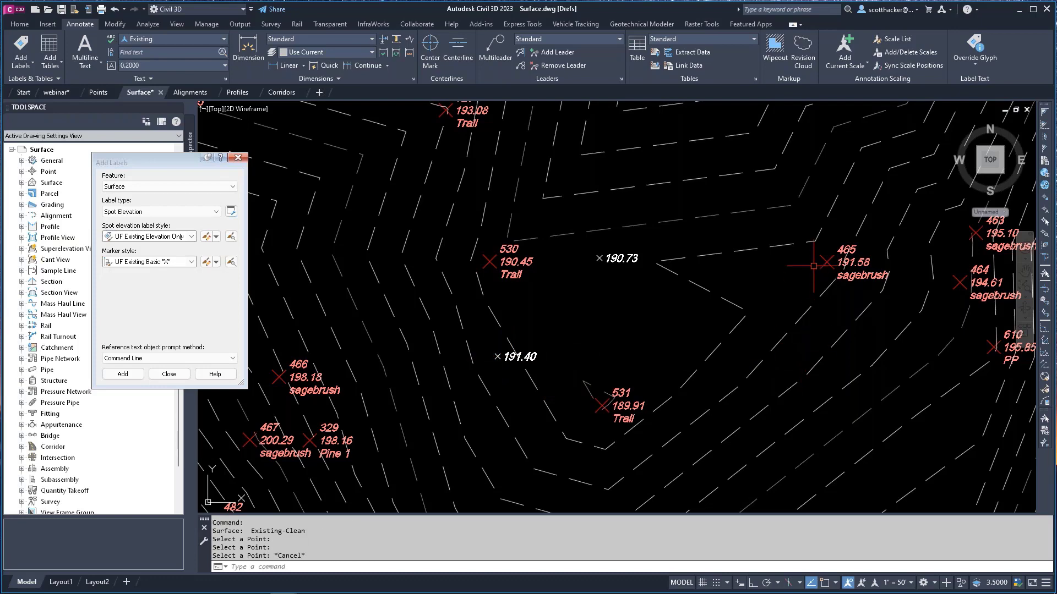
# Step: Copy the spot elevation label east of Trail point 530 to spots northwest of point 530 and southwest of sagebrush point 465
pyautogui.moveTo(795, 239)
pyautogui.mouseDown(button='middle')
pyautogui.moveTo(741, 249)
pyautogui.moveTo(725, 282)
pyautogui.mouseUp(button='middle')
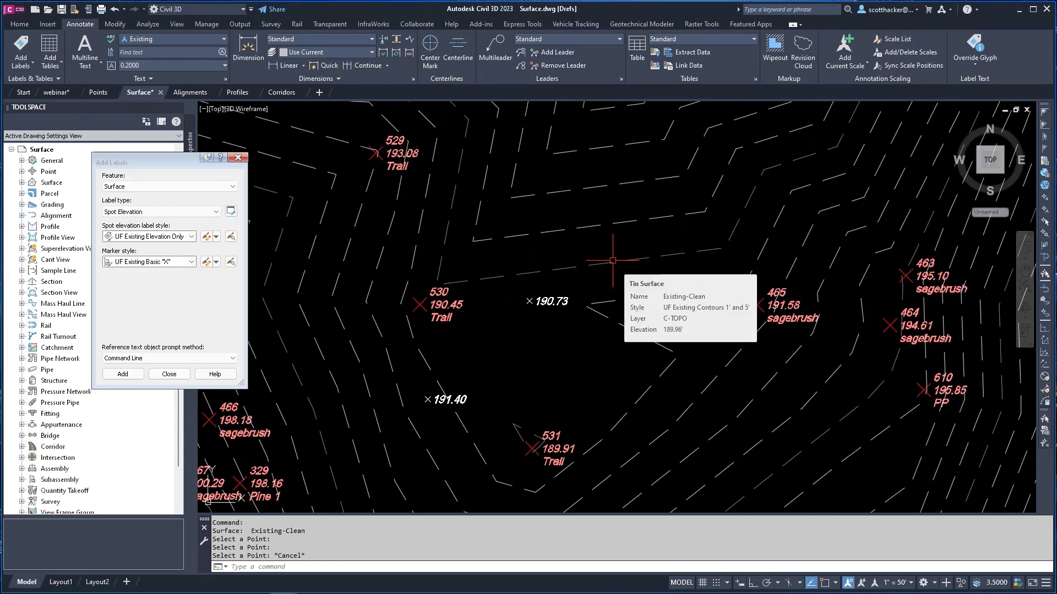
pyautogui.write('co')
pyautogui.press('Return')
pyautogui.click(547, 302)
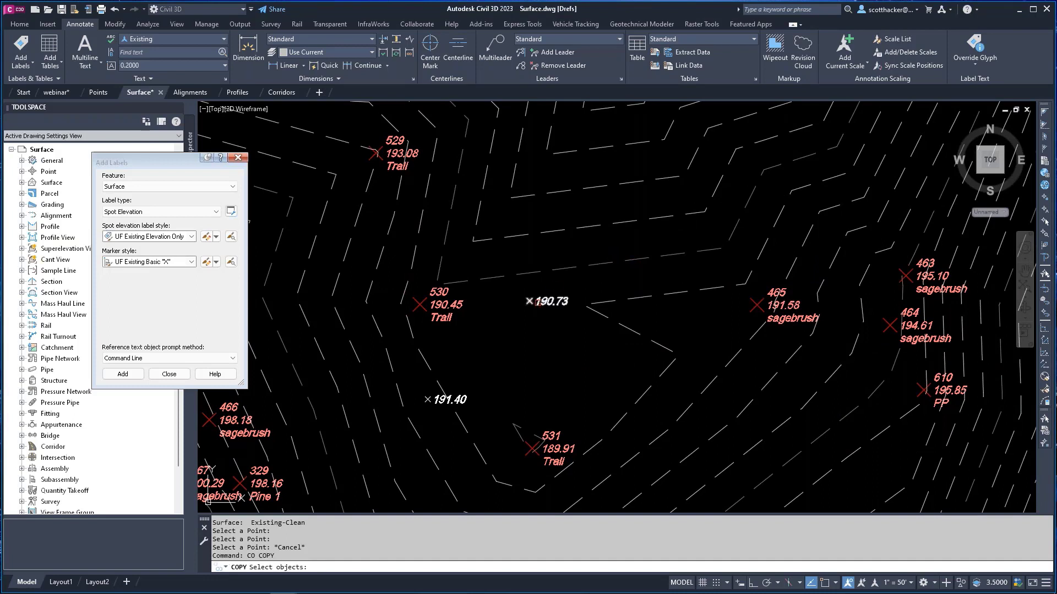
pyautogui.press('Return')
pyautogui.click(573, 337)
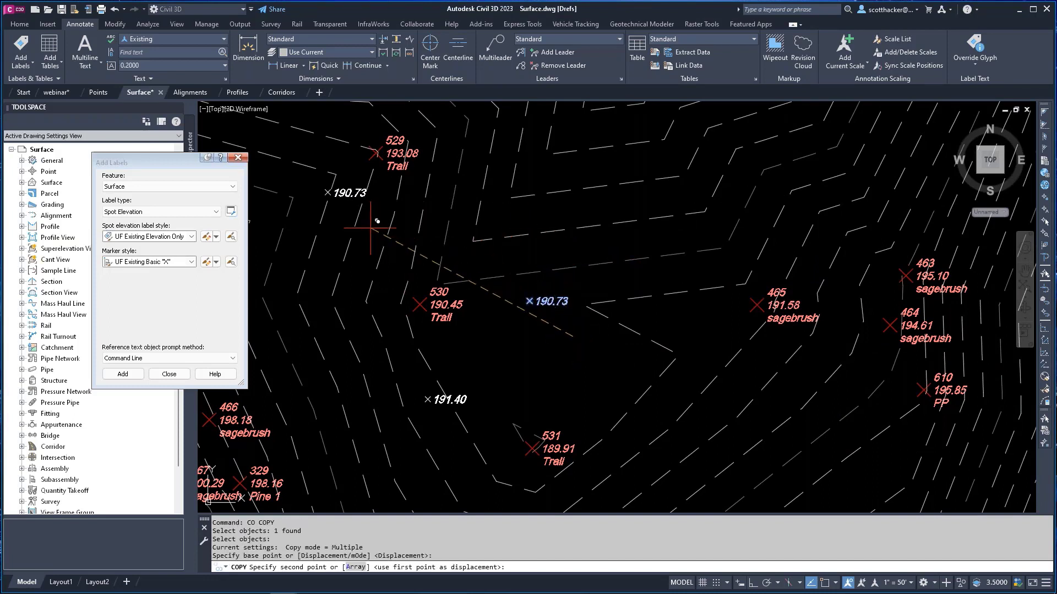
pyautogui.click(349, 215)
pyautogui.click(741, 363)
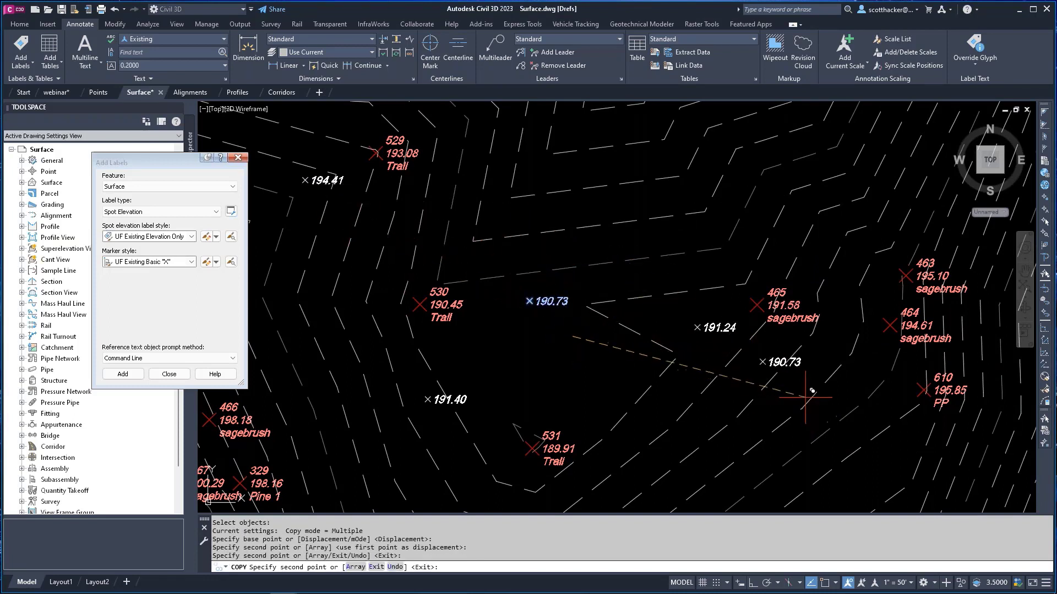
# Step: Place further copies of the spot elevation label southeast of Trail point 531, on the eastern slope and north of Trail point 532
pyautogui.moveTo(855, 485); pyautogui.dragTo(607, 312, button='middle')
pyautogui.click(611, 358)
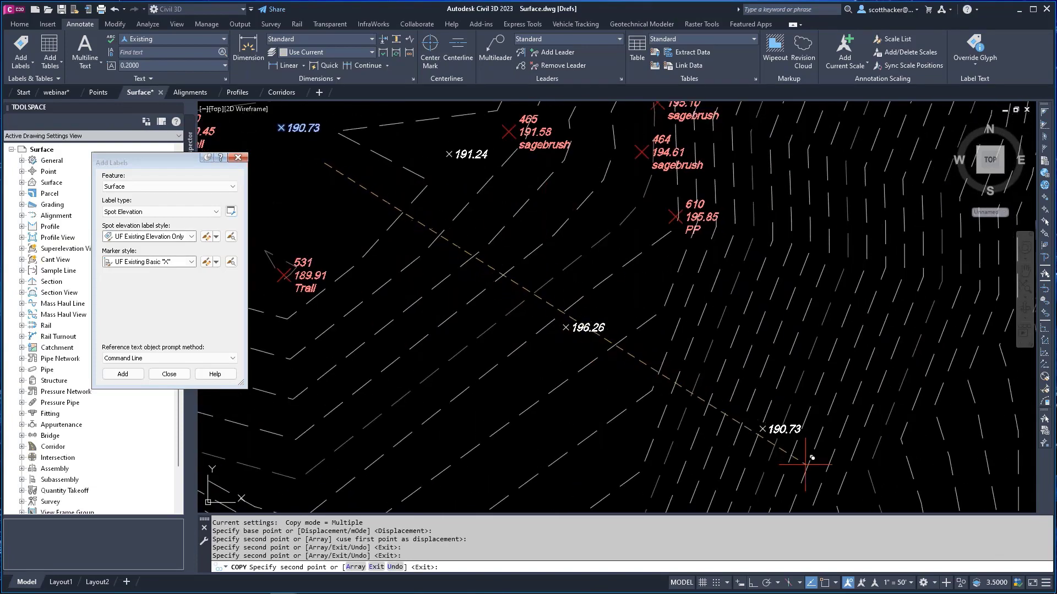
pyautogui.scroll(-2, 771, 344)
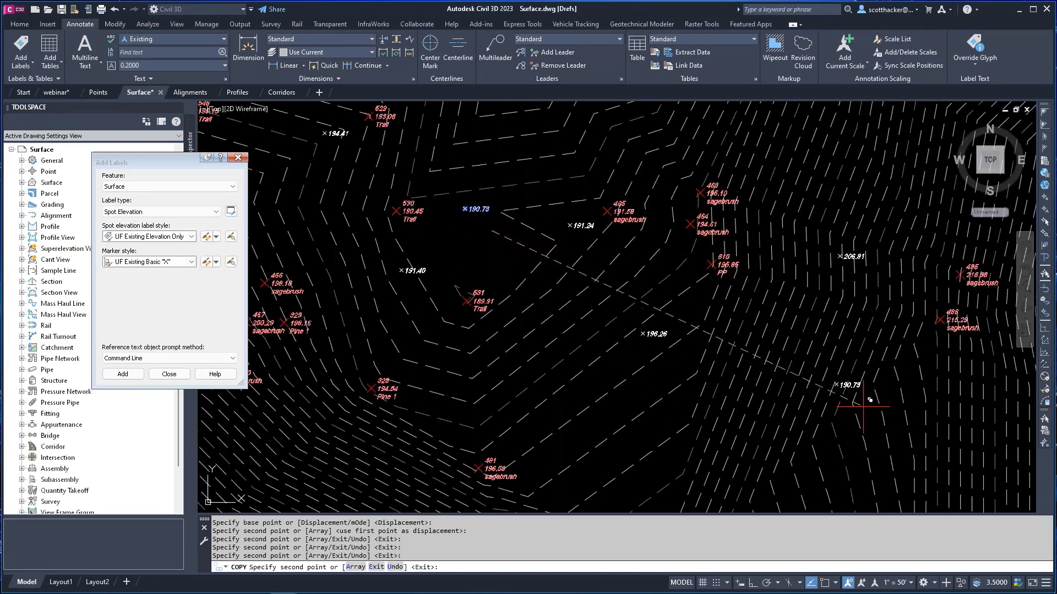
pyautogui.moveTo(864, 424); pyautogui.dragTo(858, 131, button='middle')
pyautogui.scroll(4, 666, 243)
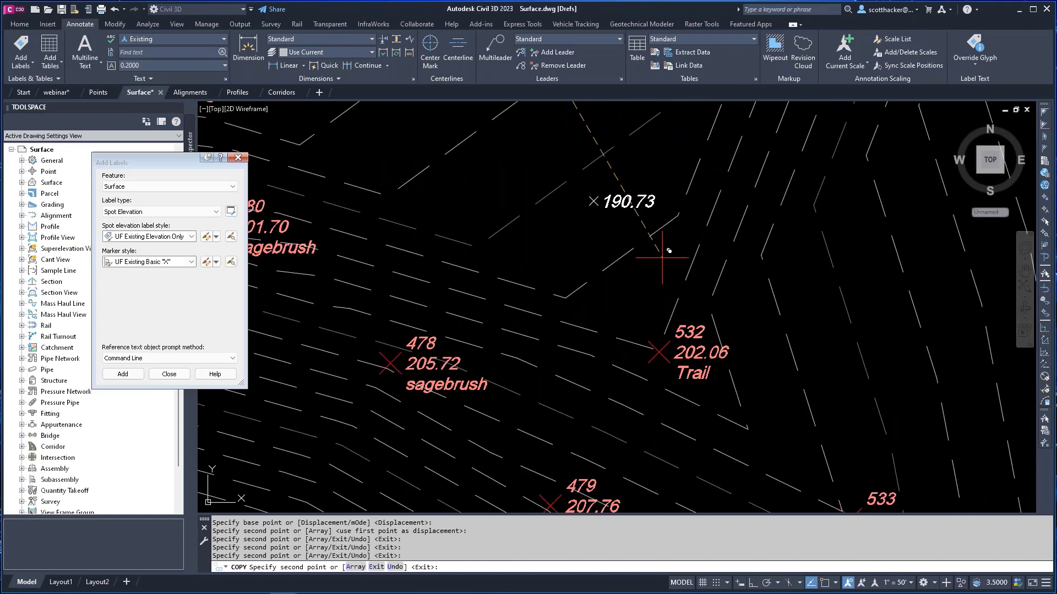
pyautogui.click(661, 265)
pyautogui.press('Escape')
pyautogui.press('Escape')
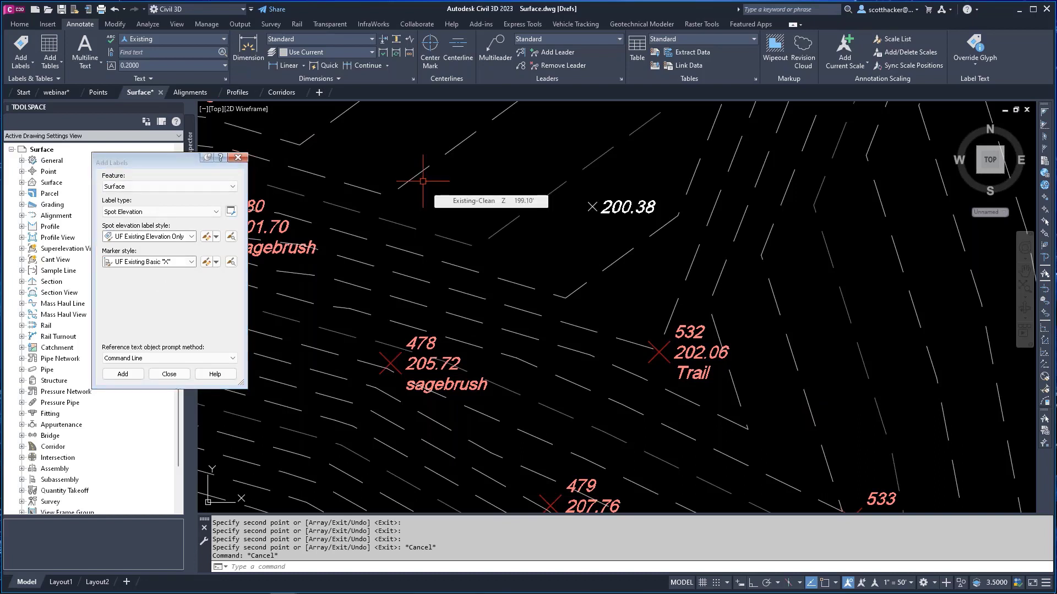
# Step: Add a one-point slope label in the UF Existing Percent style to the Existing-Clean surface, northwest of Trail point 532
pyautogui.click(217, 213)
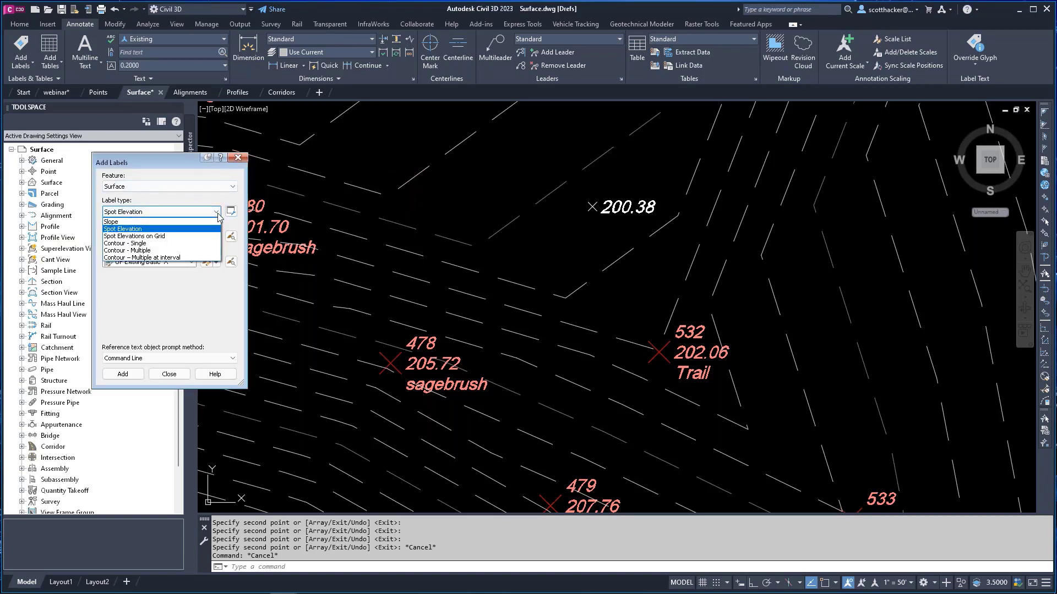
pyautogui.click(111, 223)
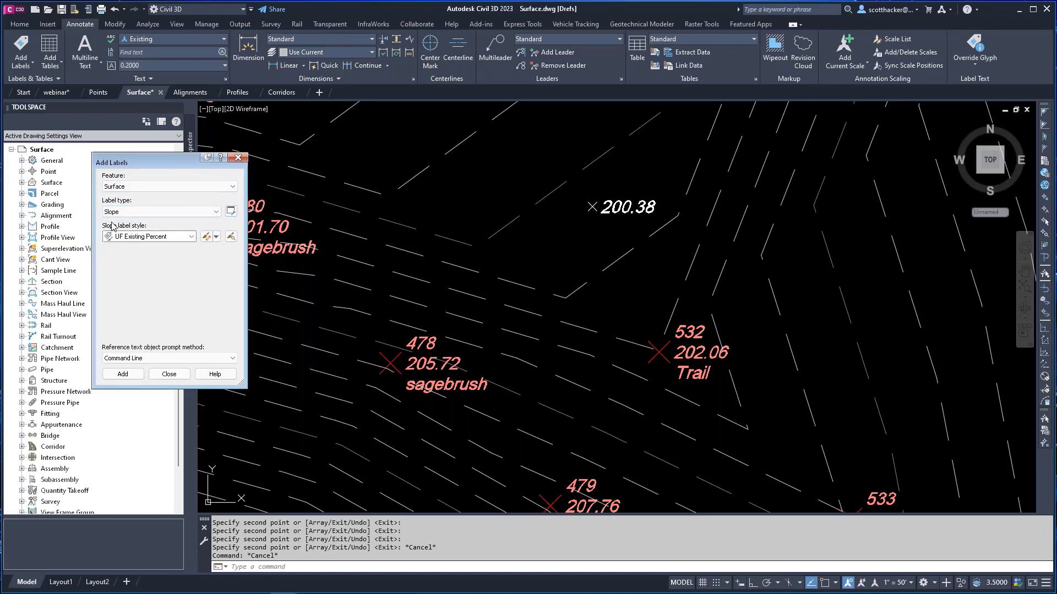
pyautogui.click(131, 375)
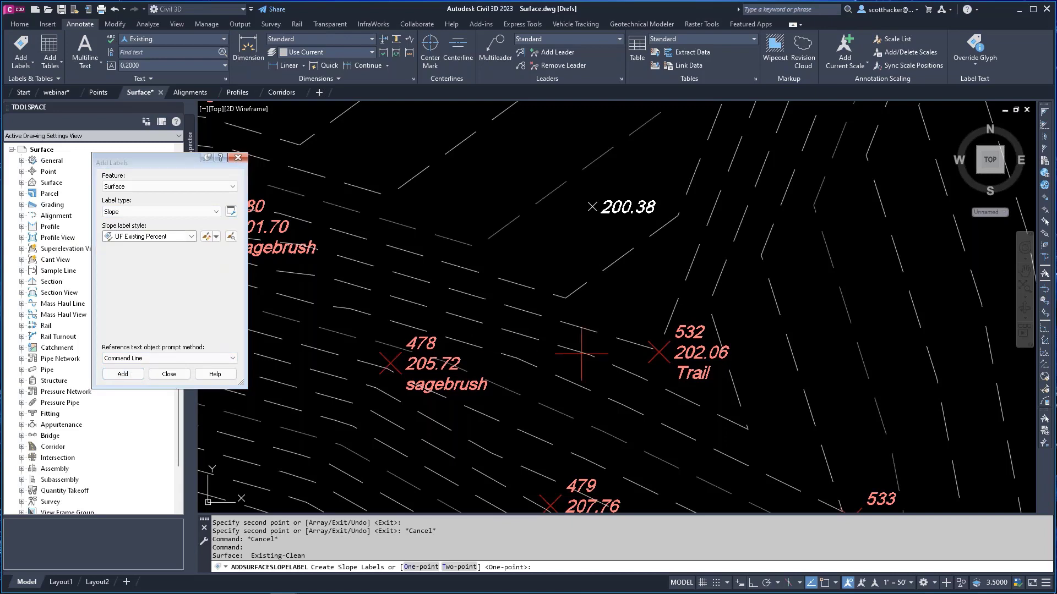
pyautogui.scroll(-3, 663, 292)
pyautogui.moveTo(722, 247); pyautogui.dragTo(750, 329, button='middle')
pyautogui.press('Return')
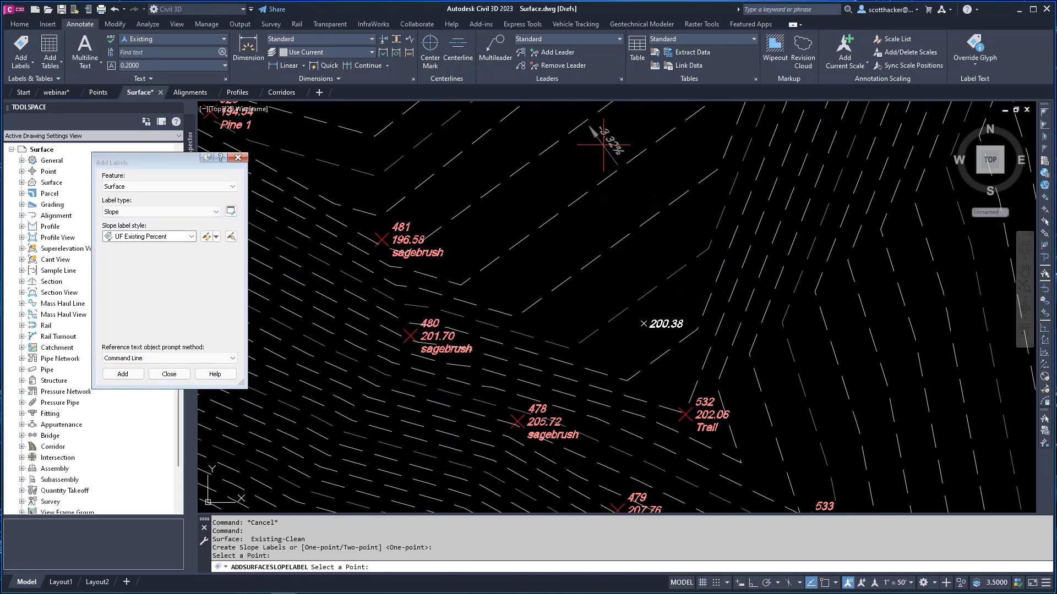
pyautogui.scroll(5, 631, 142)
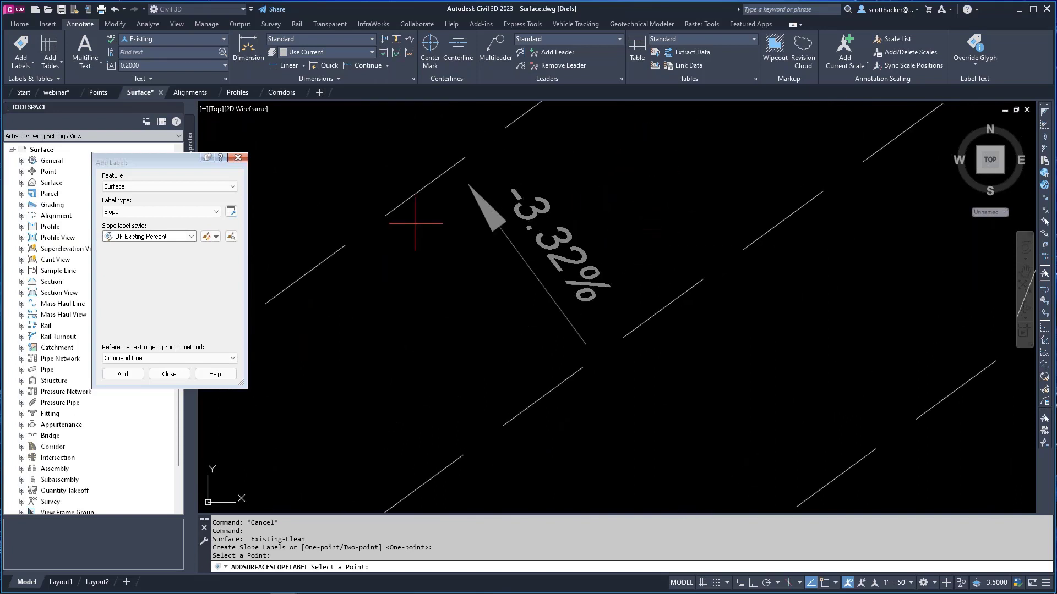
# Step: Place a slope label in the UF Existing Rise over Run style east of the percent slope label and finish adding labels
pyautogui.click(192, 236)
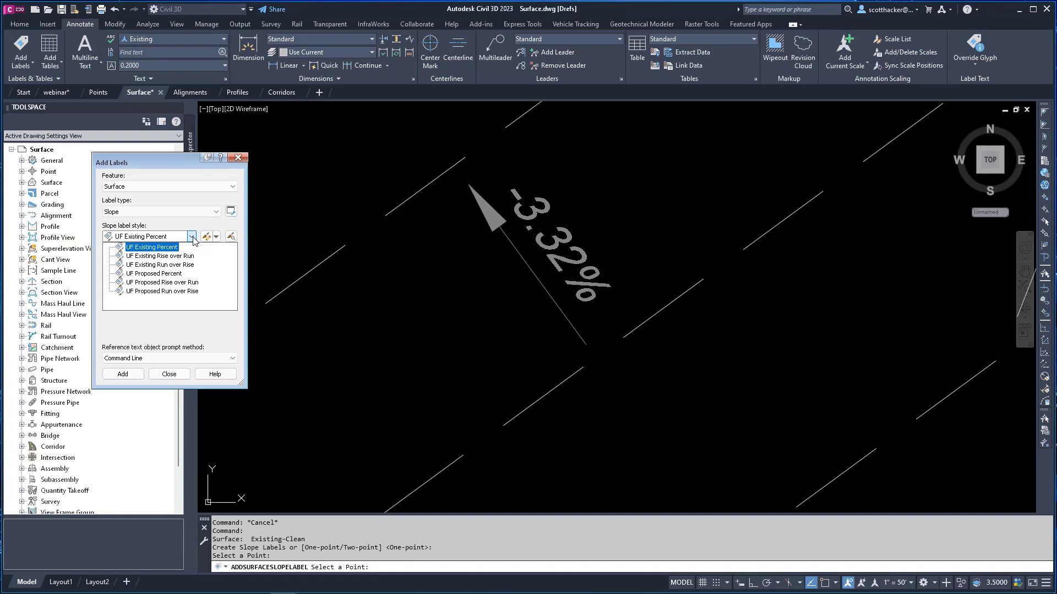
pyautogui.click(154, 256)
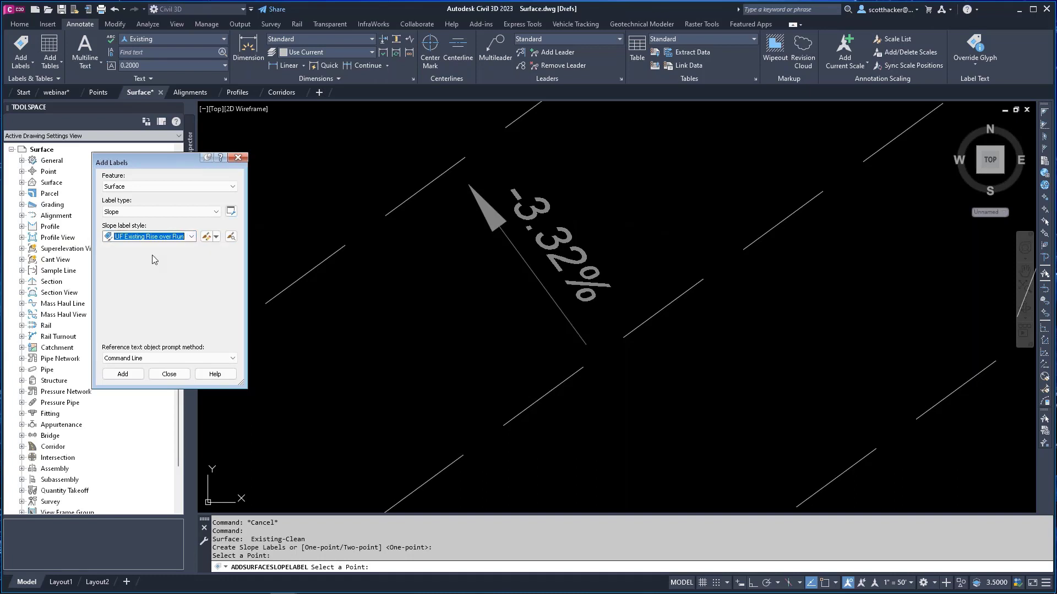
pyautogui.click(826, 315)
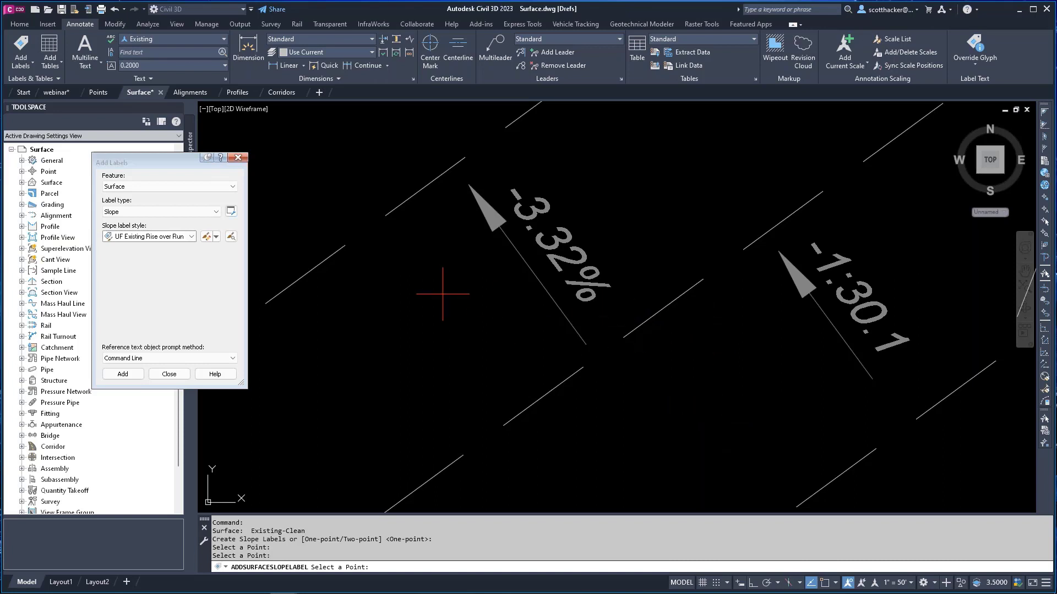
pyautogui.click(237, 158)
pyautogui.scroll(-5, 354, 302)
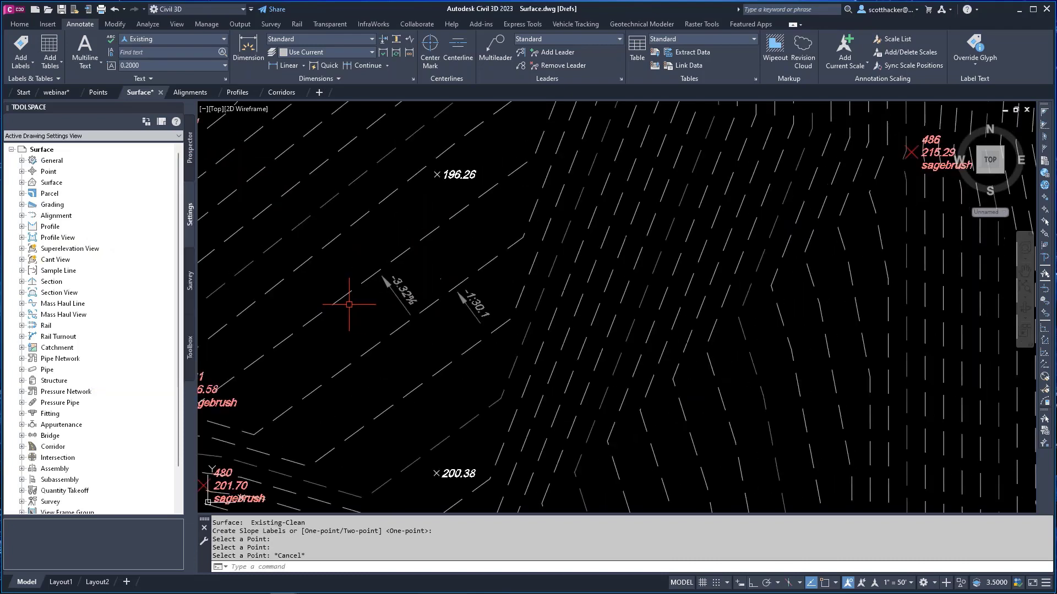
# Step: Inspect the Existing-Clean surface in 3D with the Object Viewer, orbiting to a low oblique view, and close the viewer
pyautogui.scroll(-3, 354, 243)
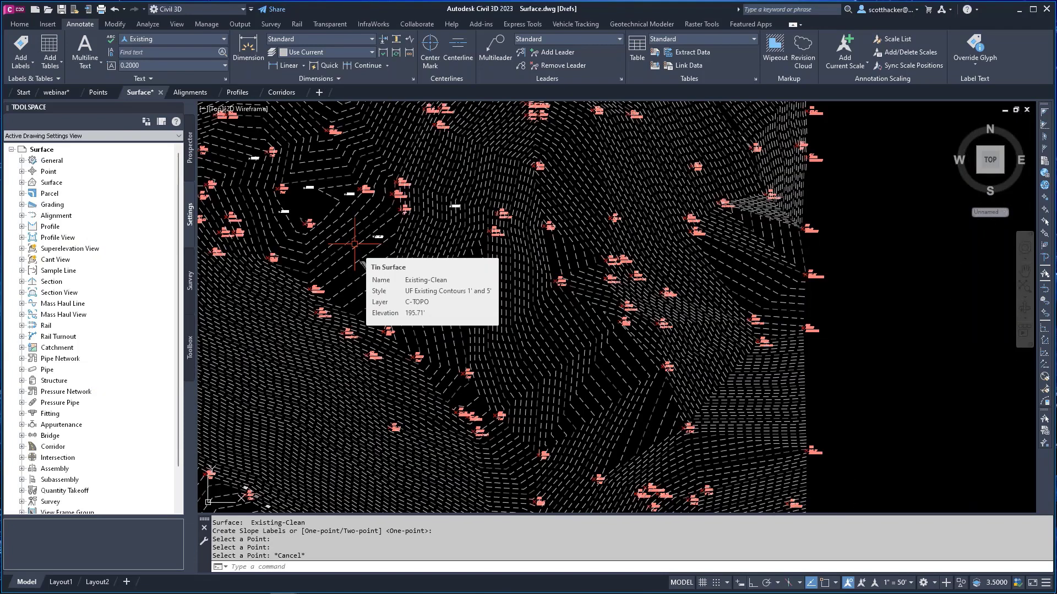
pyautogui.click(503, 162)
pyautogui.rightClick(503, 162)
pyautogui.click(544, 315)
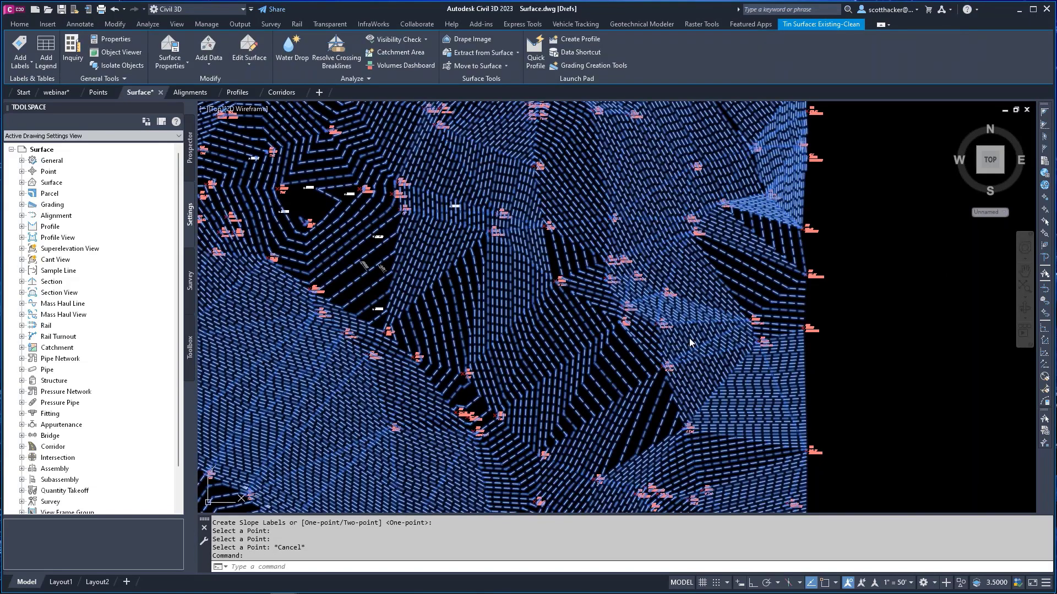
pyautogui.moveTo(644, 373)
pyautogui.mouseDown()
pyautogui.moveTo(717, 226)
pyautogui.moveTo(661, 165)
pyautogui.moveTo(534, 257)
pyautogui.moveTo(506, 196)
pyautogui.mouseUp()
pyautogui.moveTo(545, 230); pyautogui.dragTo(669, 395)
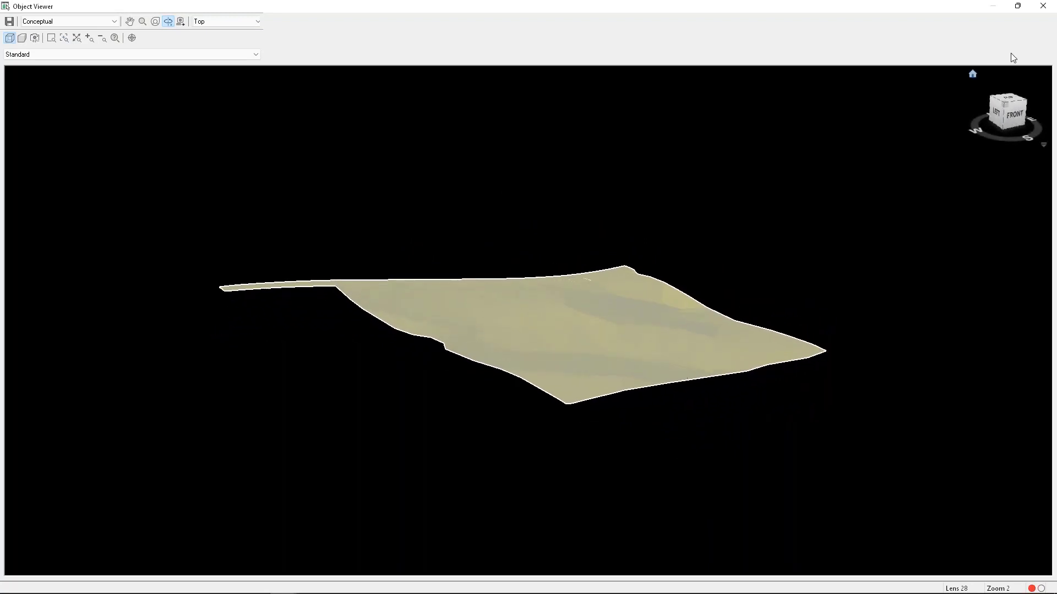
pyautogui.click(1043, 7)
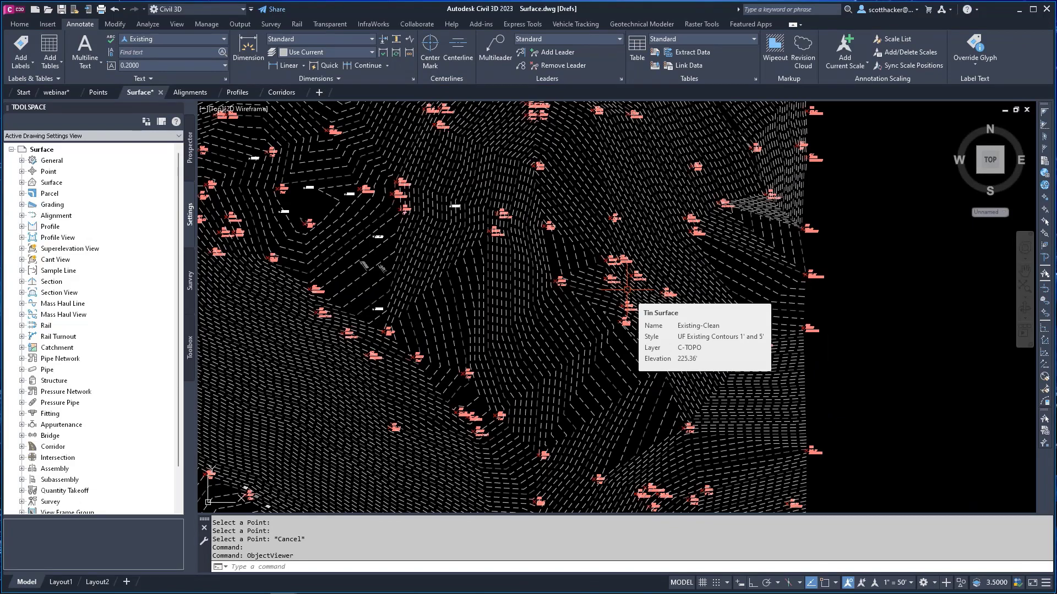
# Step: Switch to the Alignments drawing and look over the road centerline polylines around the central intersection
pyautogui.scroll(-2, 569, 343)
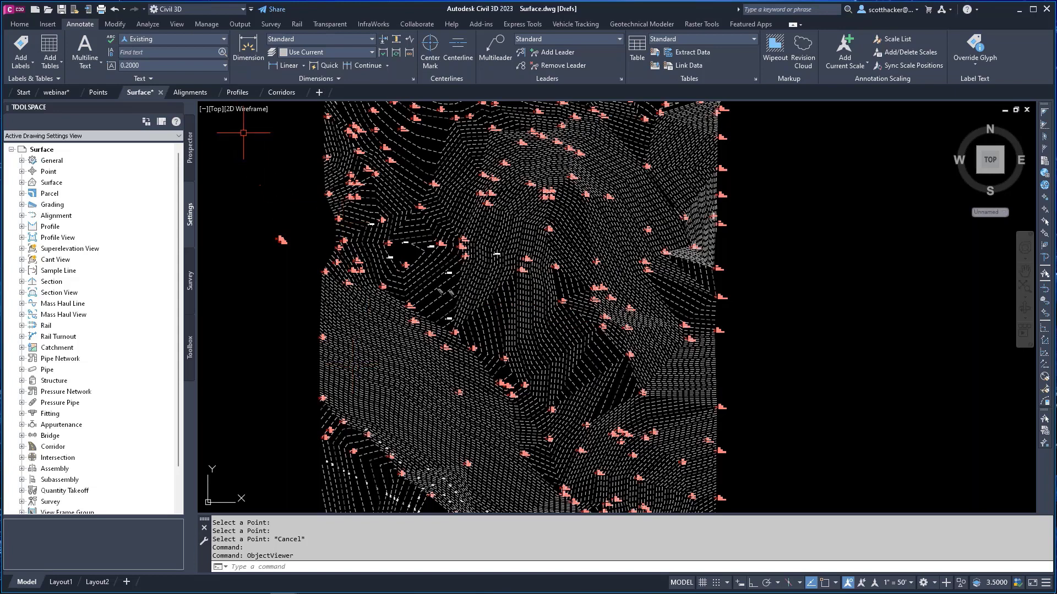
pyautogui.click(191, 94)
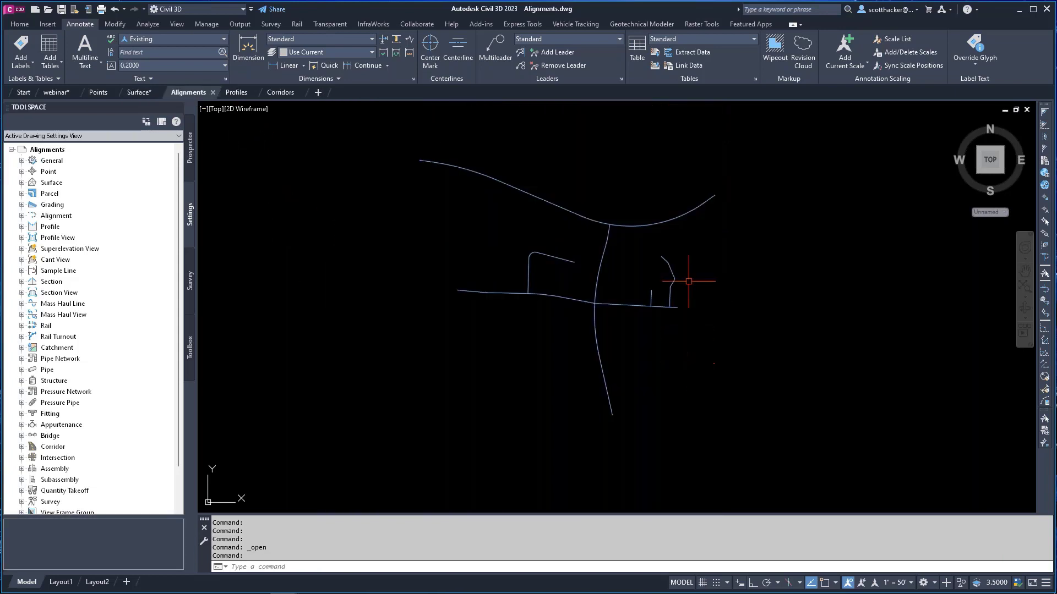
pyautogui.moveTo(743, 295); pyautogui.dragTo(740, 311, button='middle')
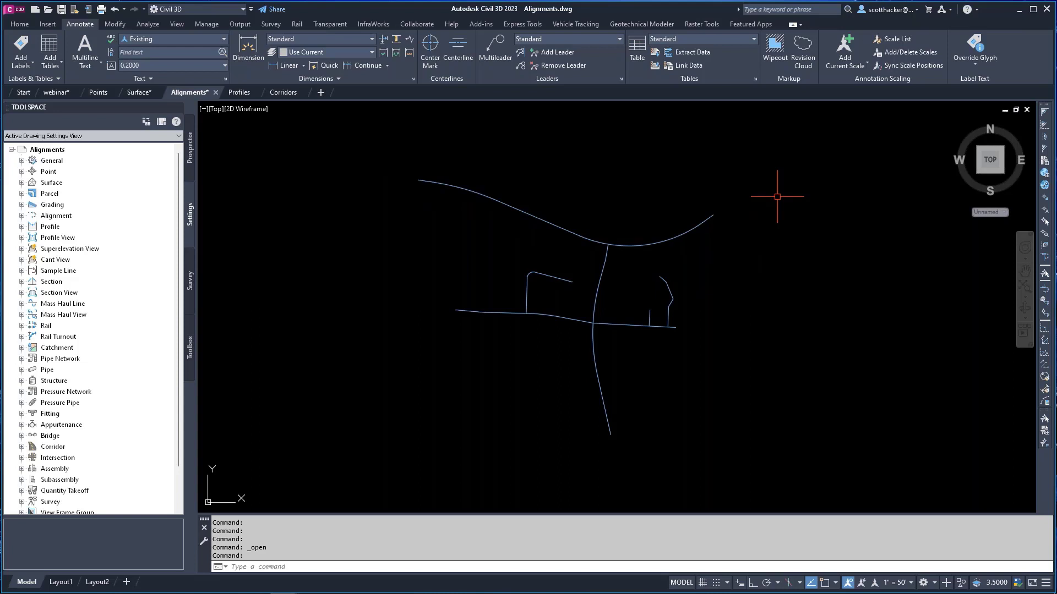
pyautogui.scroll(2, 608, 299)
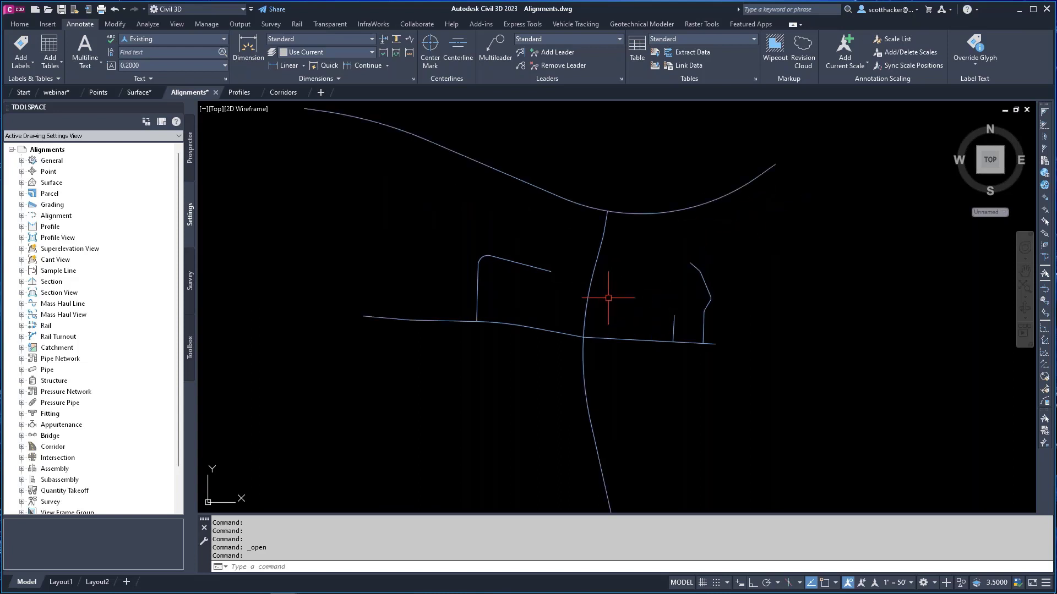
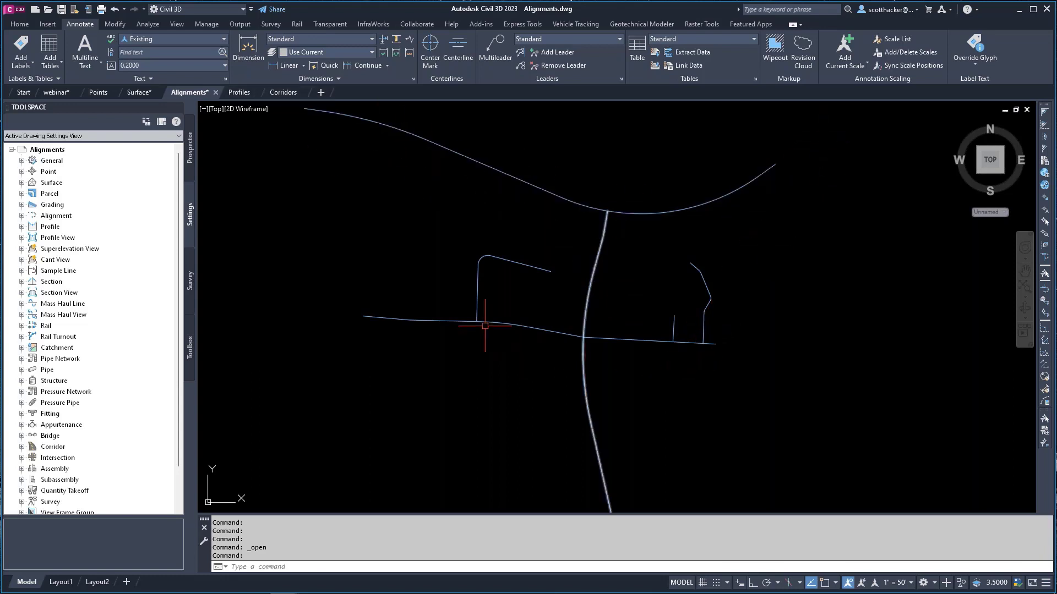
pyautogui.scroll(2, 479, 316)
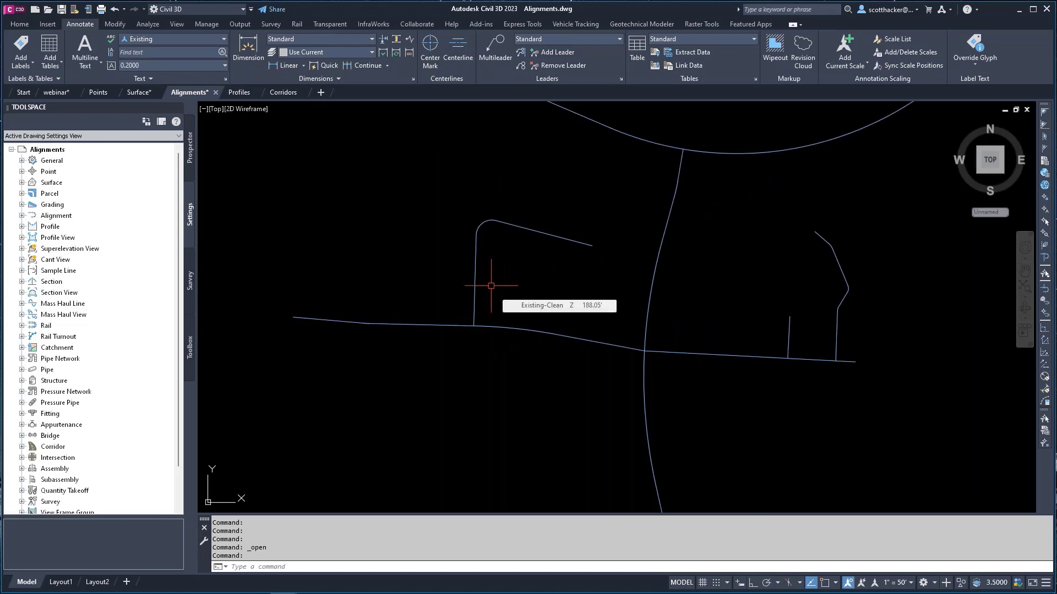
# Step: Create an alignment from the west–east road polyline through the central intersection, accepting the west-to-east direction
pyautogui.click(19, 25)
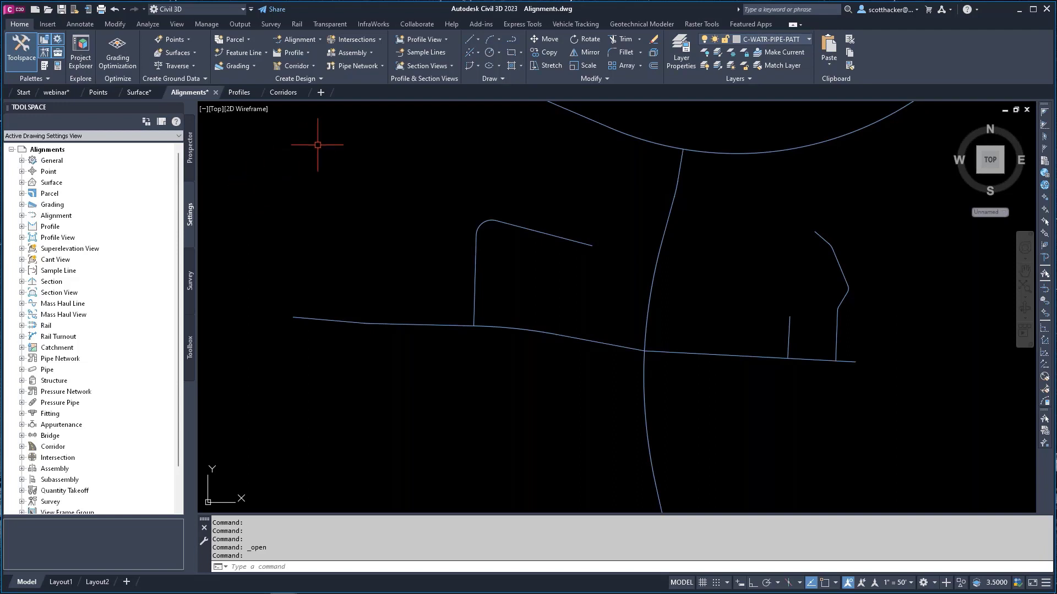
pyautogui.click(309, 40)
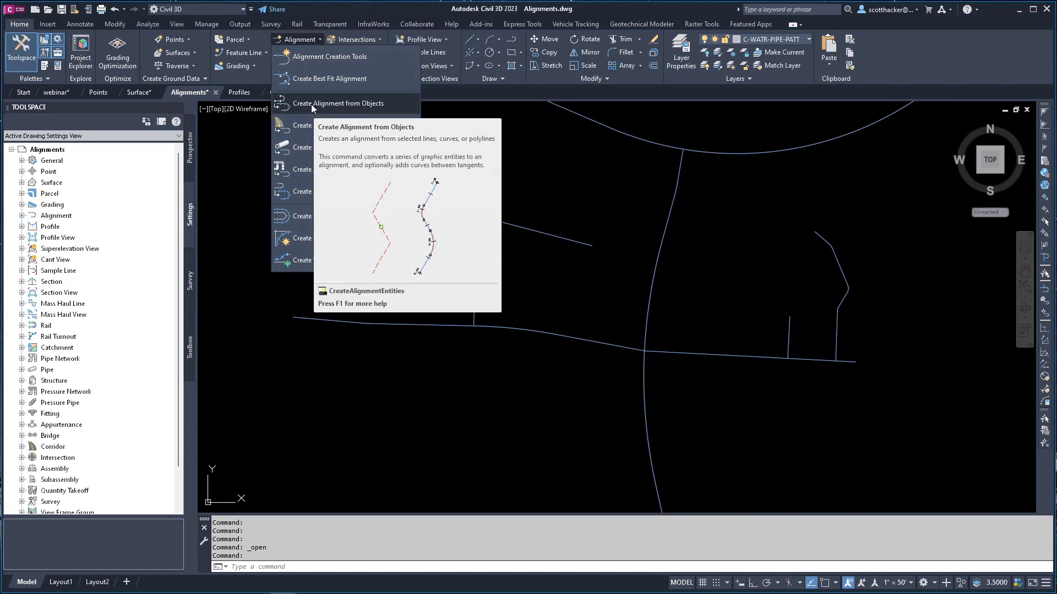
pyautogui.click(336, 104)
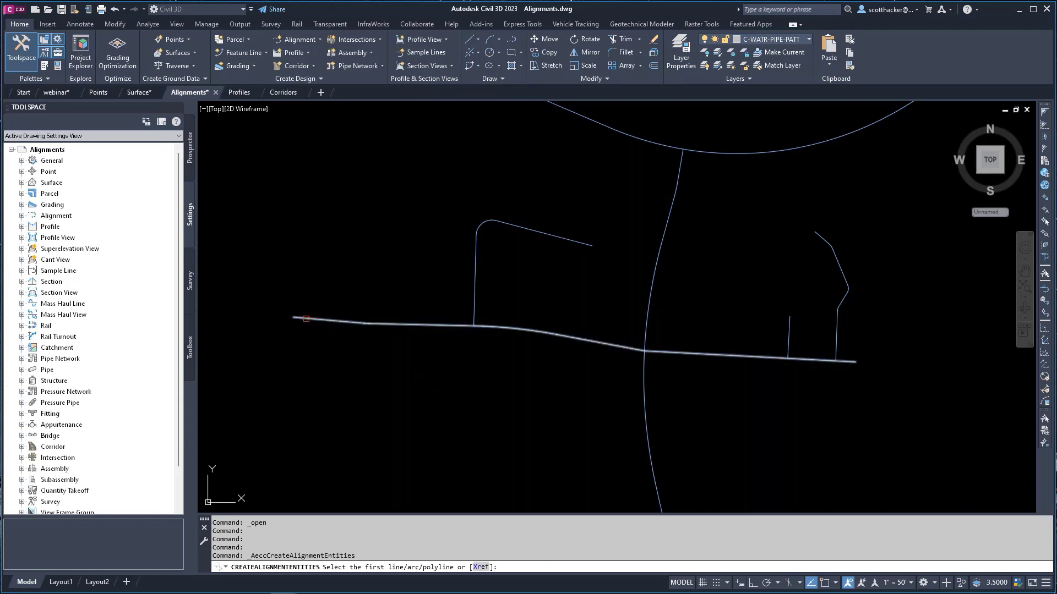
pyautogui.click(307, 318)
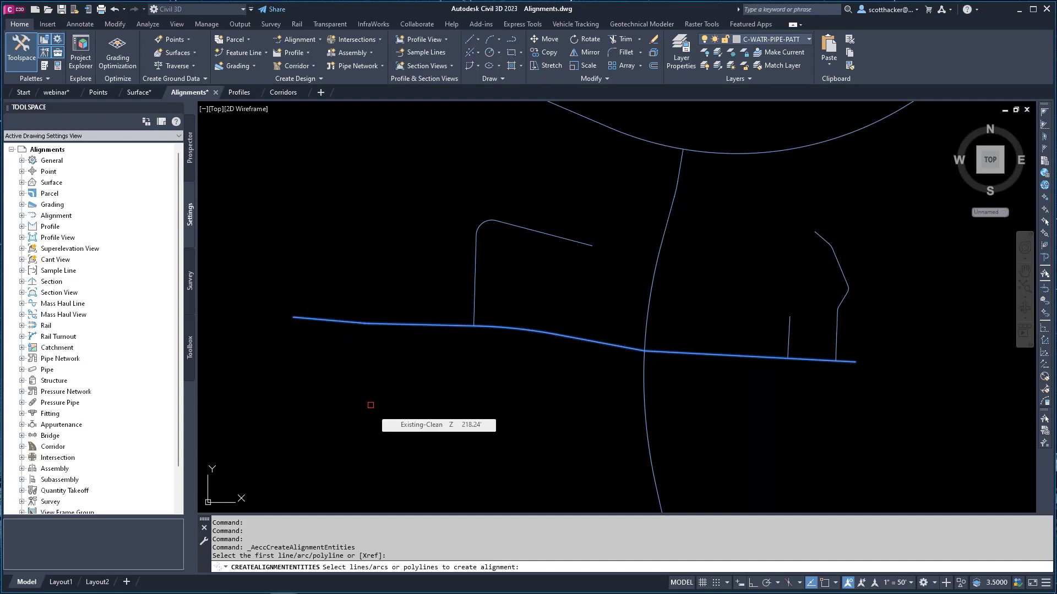
pyautogui.press('Return')
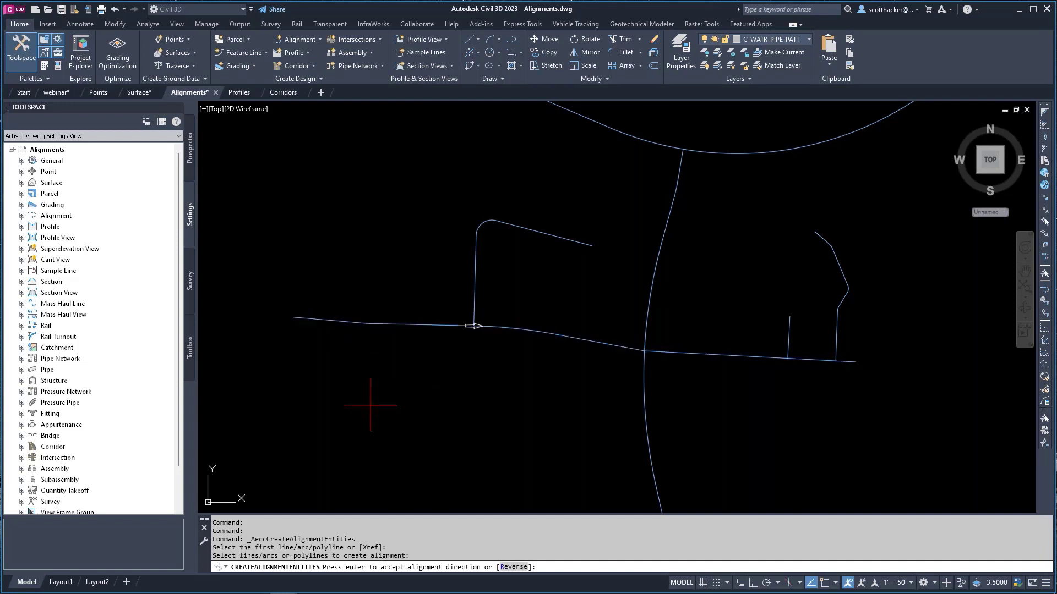
pyautogui.scroll(8, 489, 319)
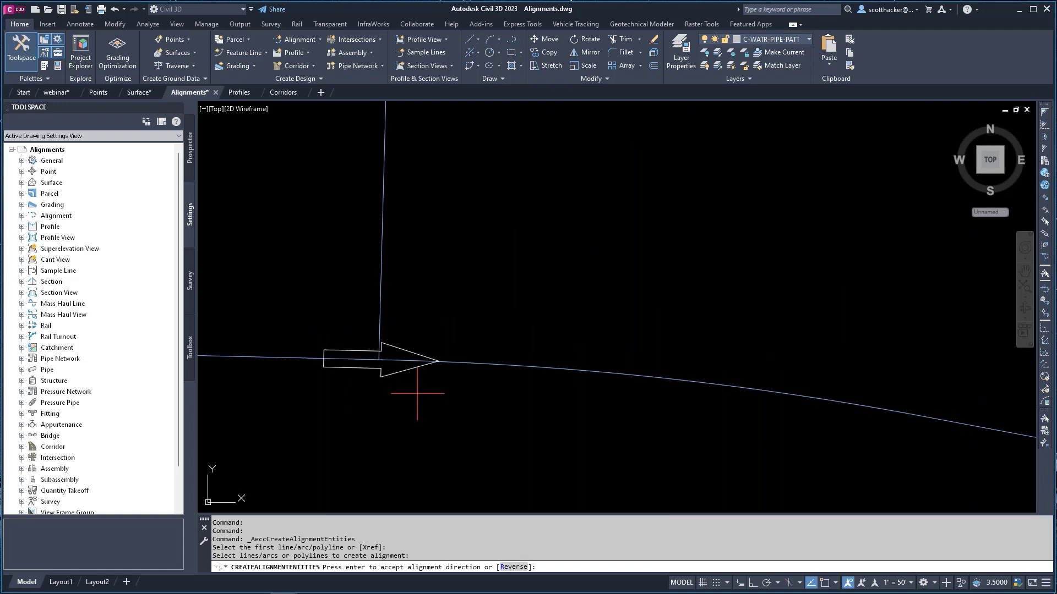
pyautogui.scroll(-8, 407, 368)
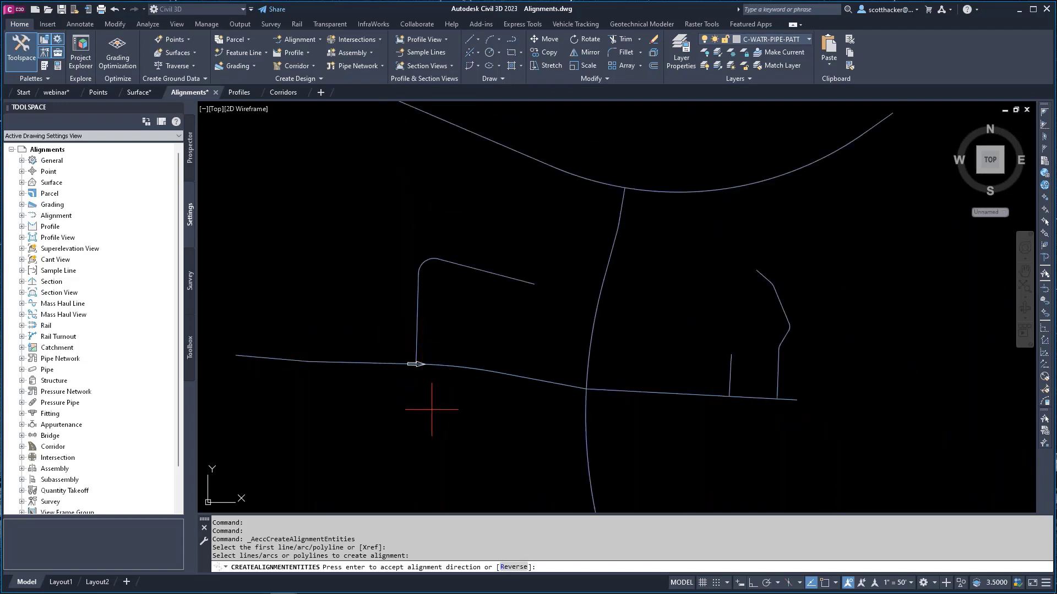
pyautogui.moveTo(432, 410); pyautogui.dragTo(481, 354, button='middle')
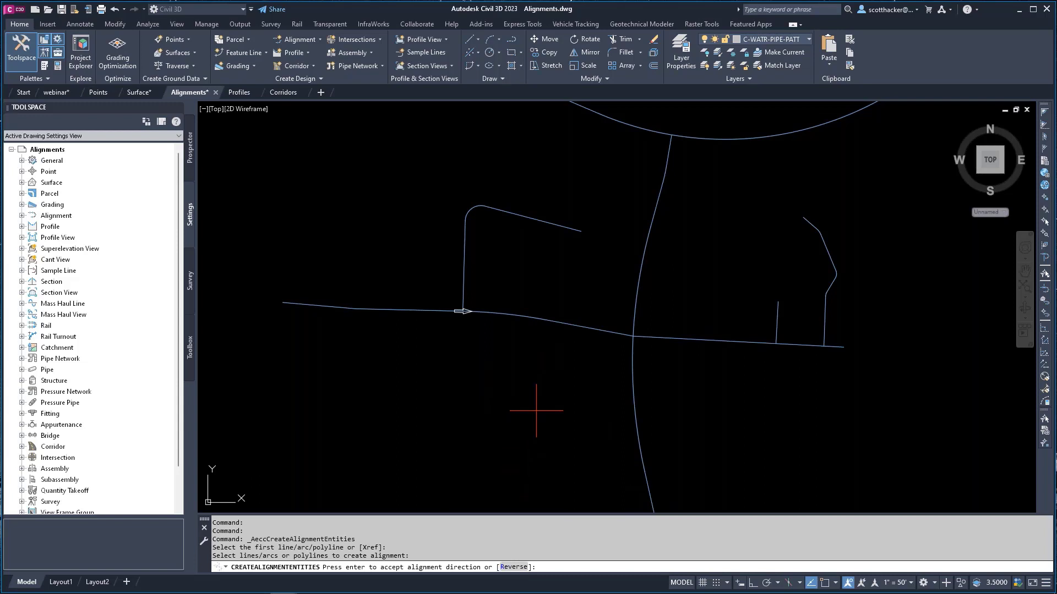
pyautogui.press('Return')
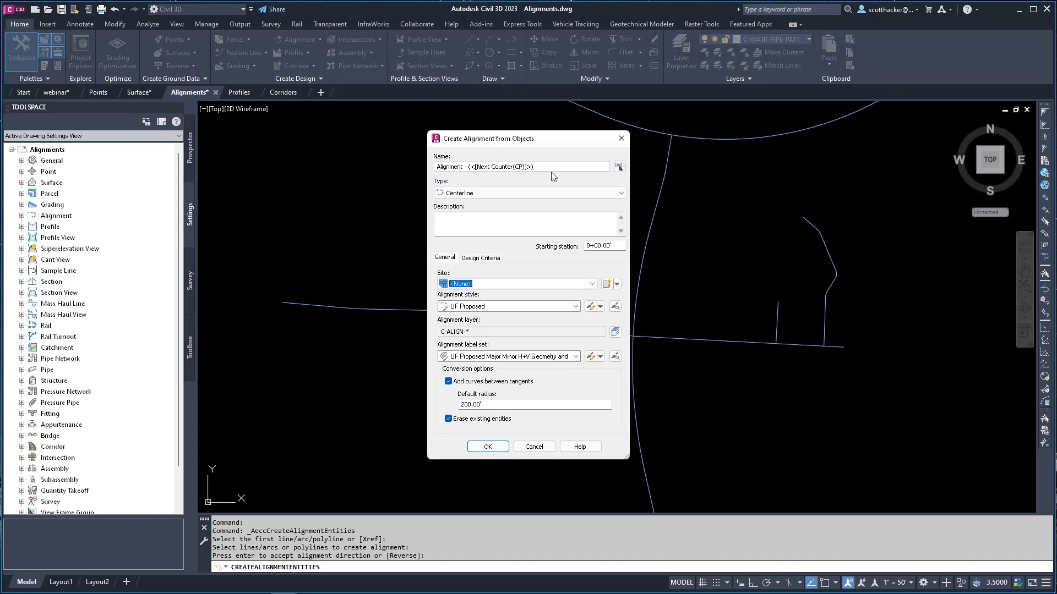
# Step: Name the alignment Jeffries Ranch Road and keep its type as Centerline
pyautogui.moveTo(551, 171); pyautogui.dragTo(437, 167)
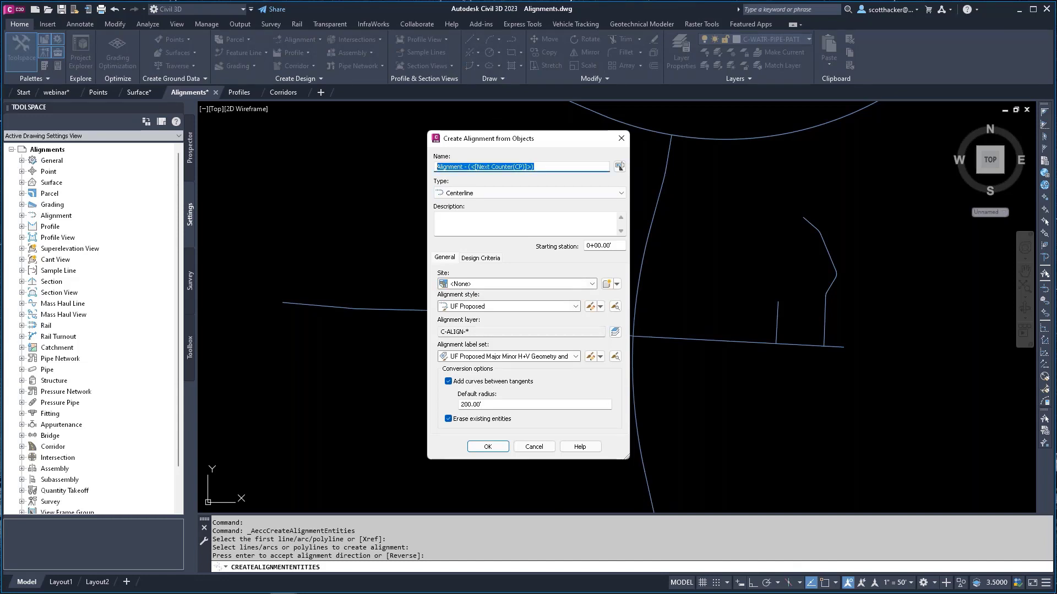
pyautogui.write('Jeffr')
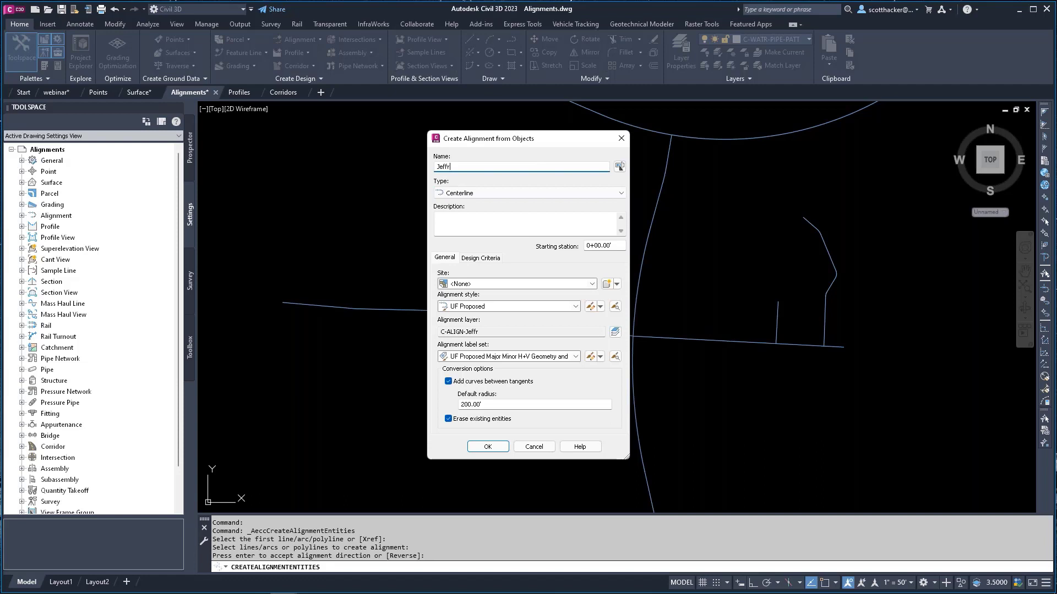
pyautogui.write('ies Ranch Road')
pyautogui.click(622, 193)
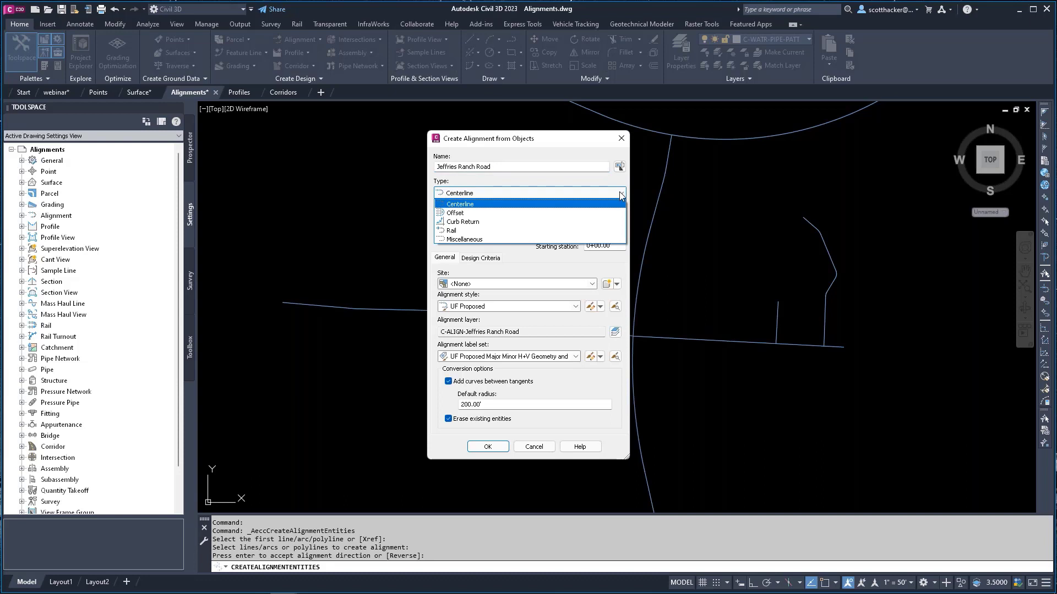
pyautogui.click(622, 195)
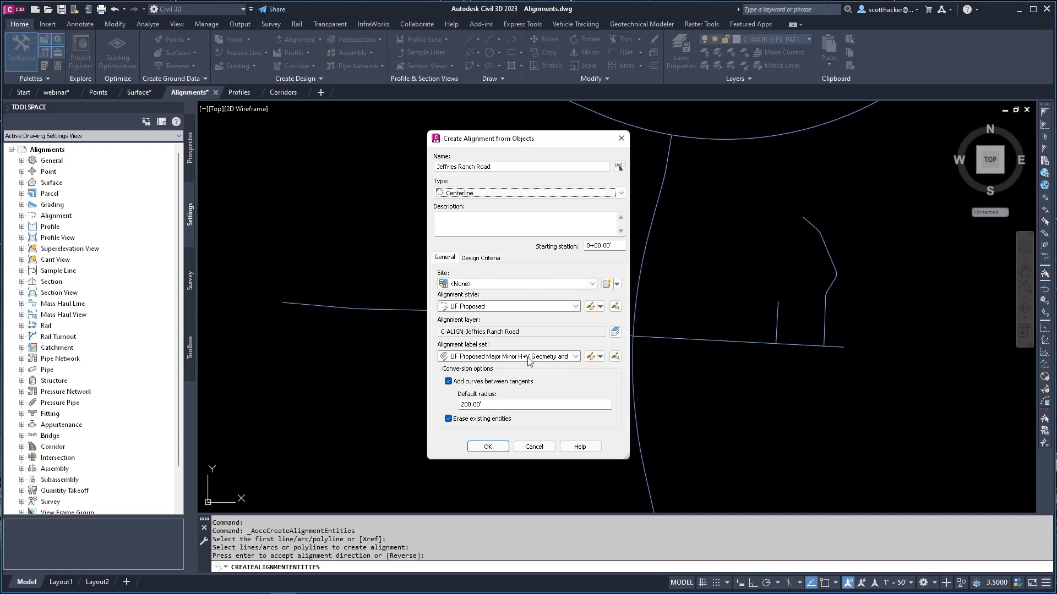
# Step: Use the UF Proposed Major Minor and Geometry Points label set, disable adding curves between tangents, and create the alignment
pyautogui.click(576, 357)
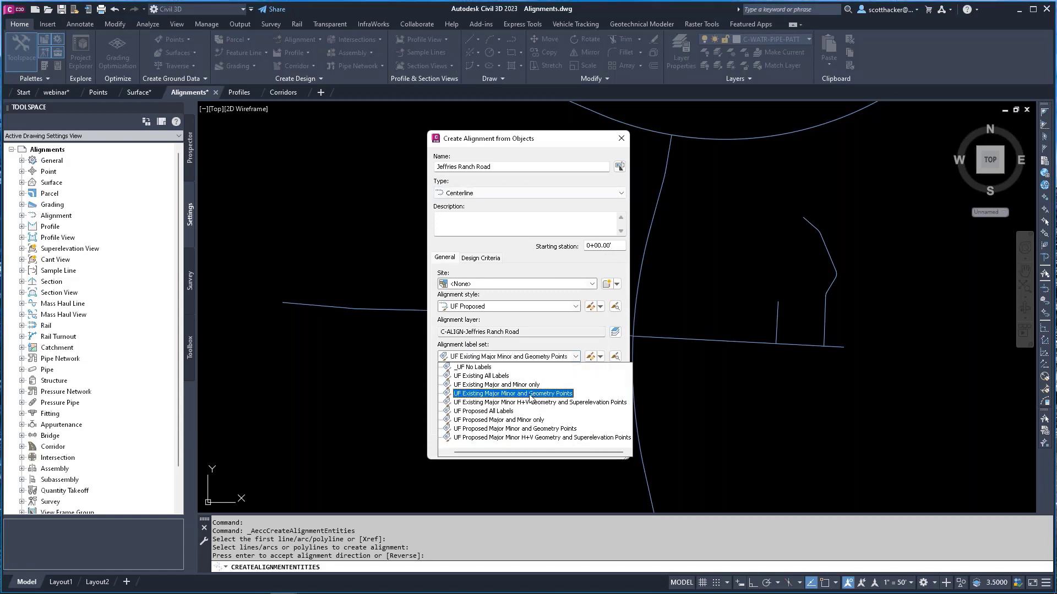
pyautogui.click(514, 432)
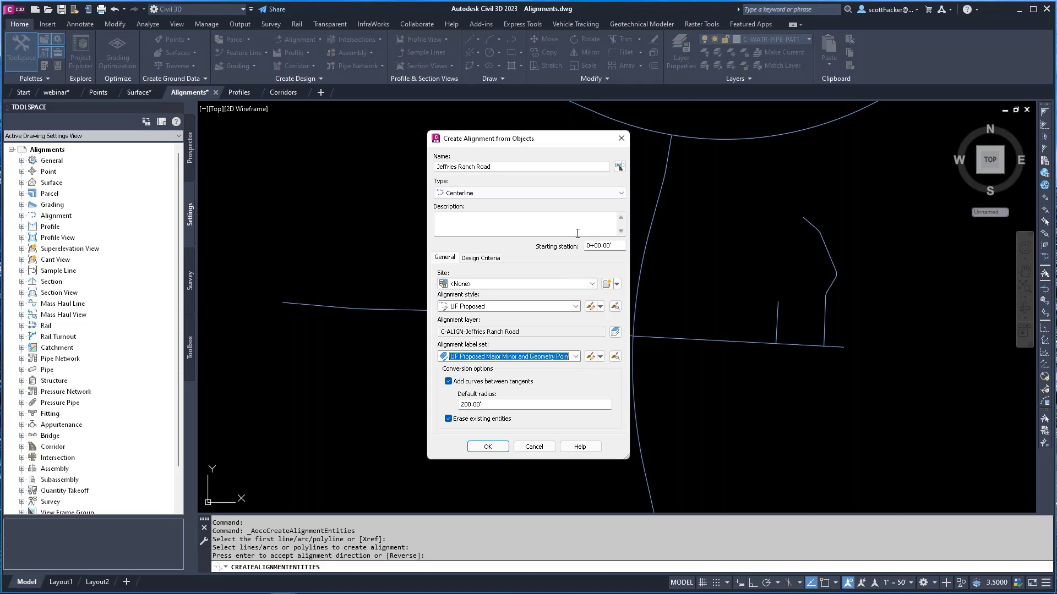
pyautogui.click(448, 381)
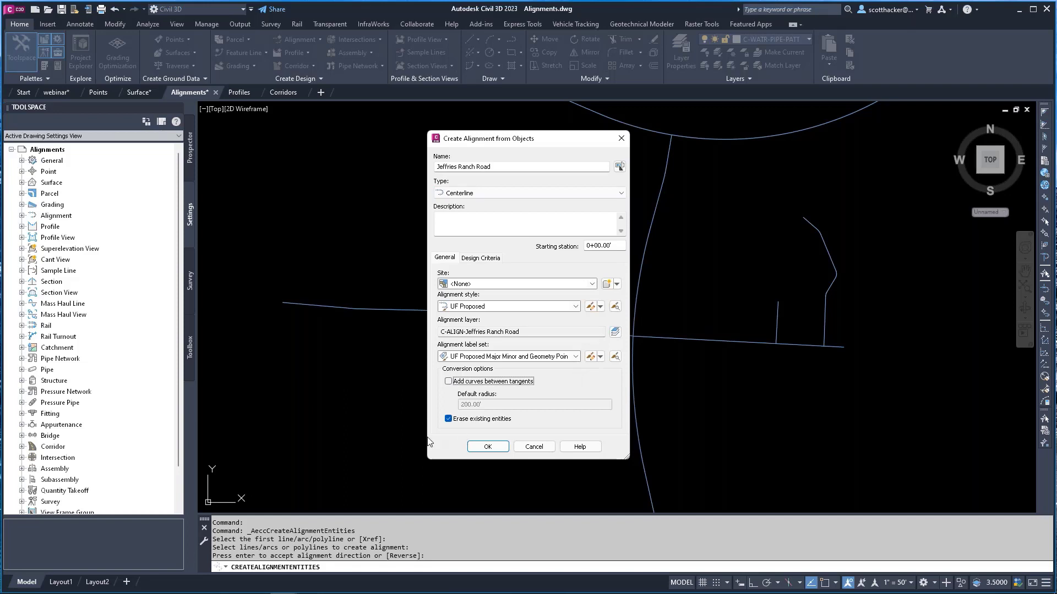
pyautogui.click(487, 447)
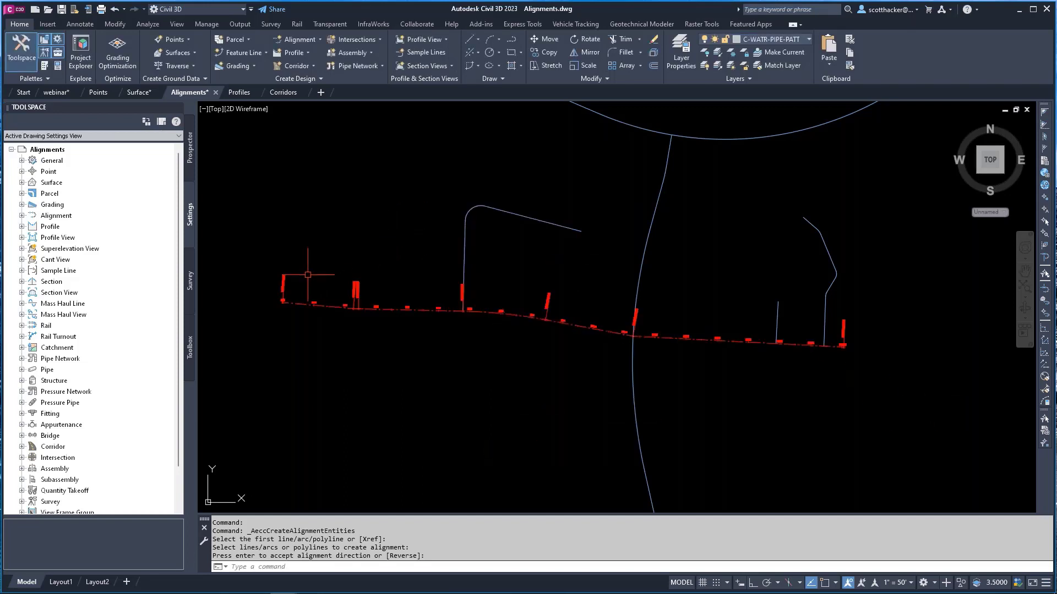
# Step: Examine the station and geometry point labels along the Jeffries Ranch Road alignment from its beginning to its east end
pyautogui.scroll(6, 281, 300)
pyautogui.scroll(-4, 257, 321)
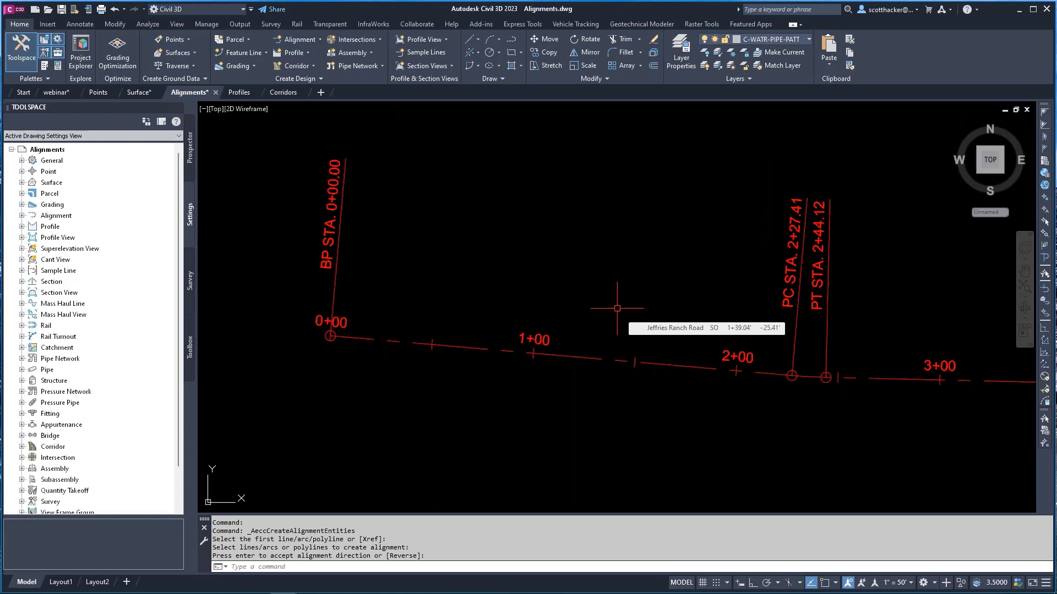
pyautogui.scroll(-3, 391, 268)
pyautogui.moveTo(887, 280); pyautogui.dragTo(447, 269, button='middle')
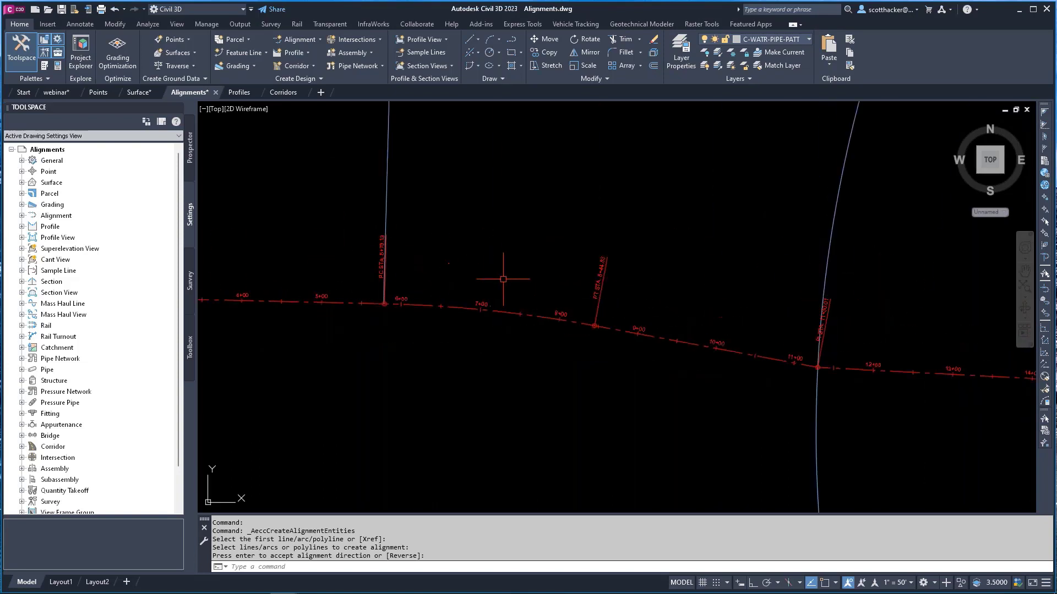
pyautogui.scroll(4, 891, 367)
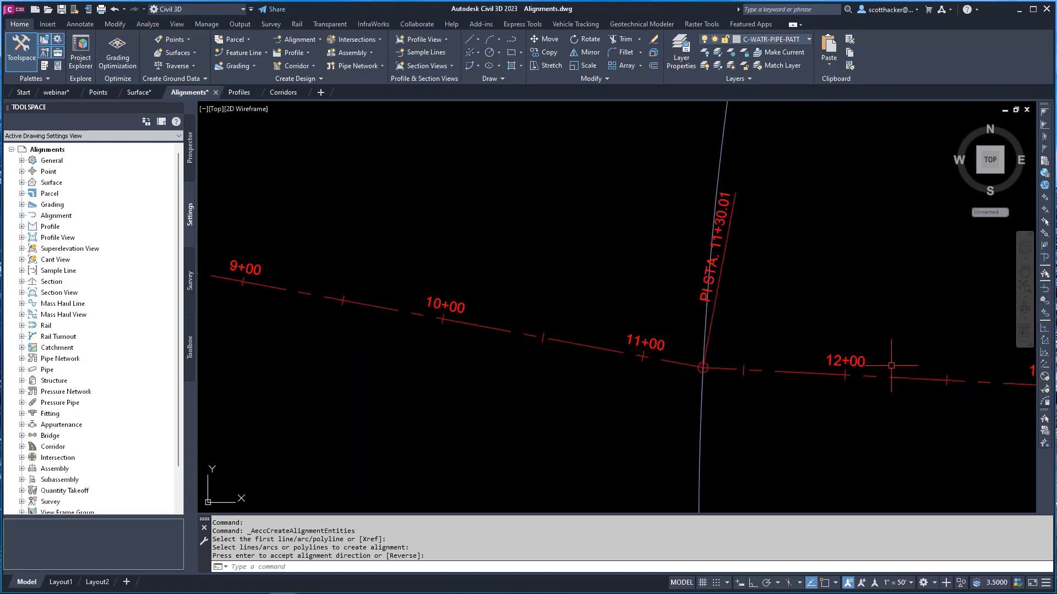
pyautogui.scroll(-6, 891, 365)
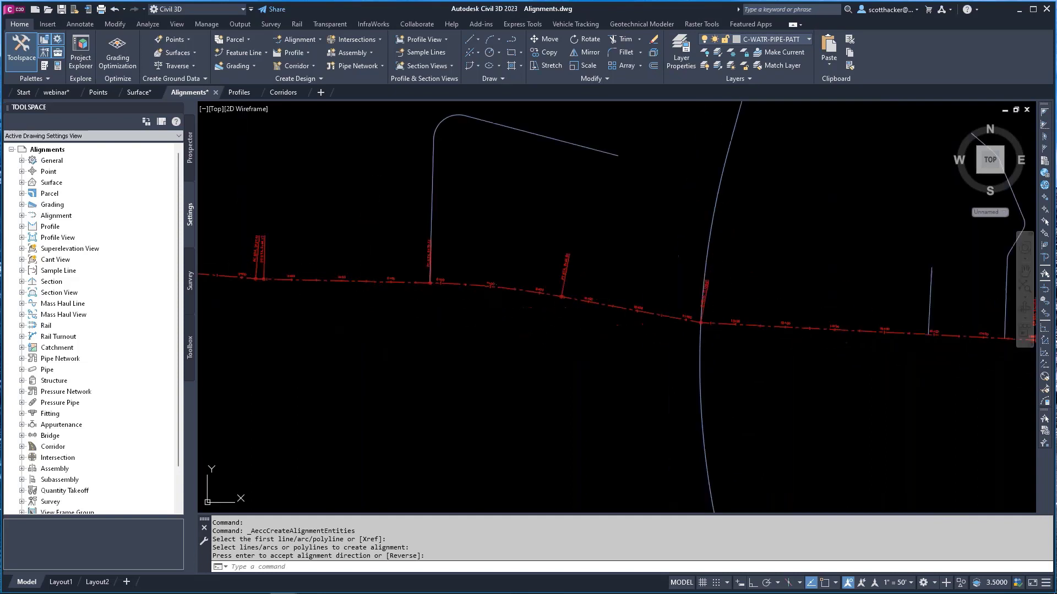
pyautogui.scroll(5, 691, 308)
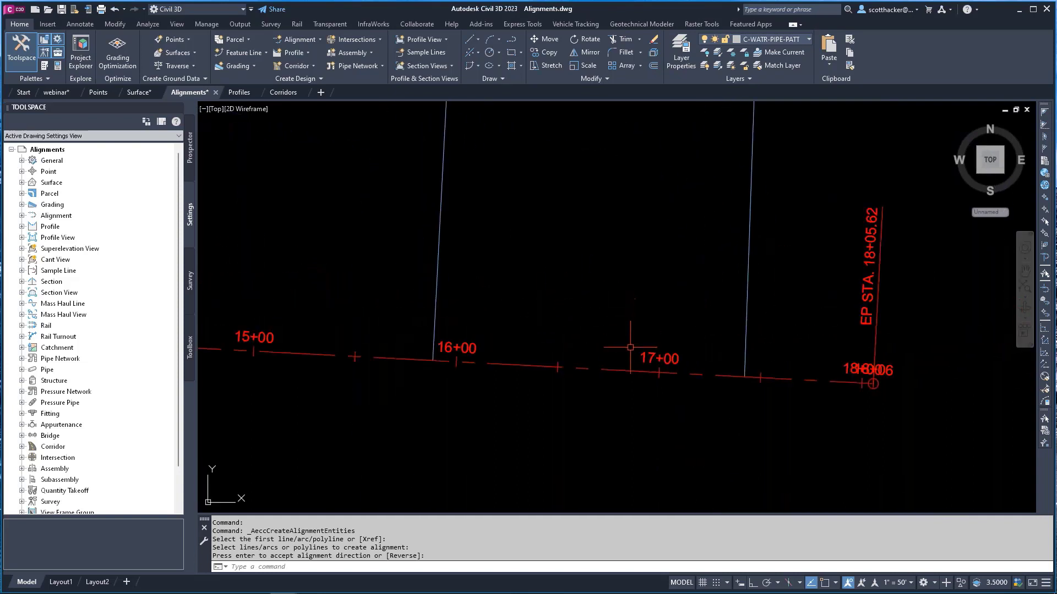
# Step: Stretch the east end of the Jeffries Ranch Road alignment eastward to about station 18+86
pyautogui.press('Return')
pyautogui.click(876, 380)
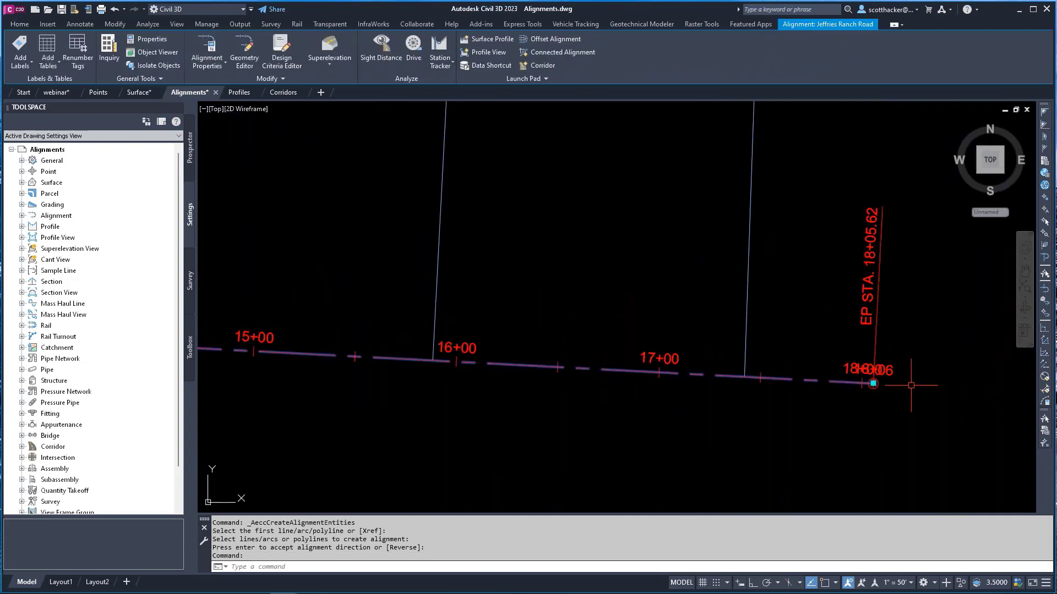
pyautogui.click(872, 383)
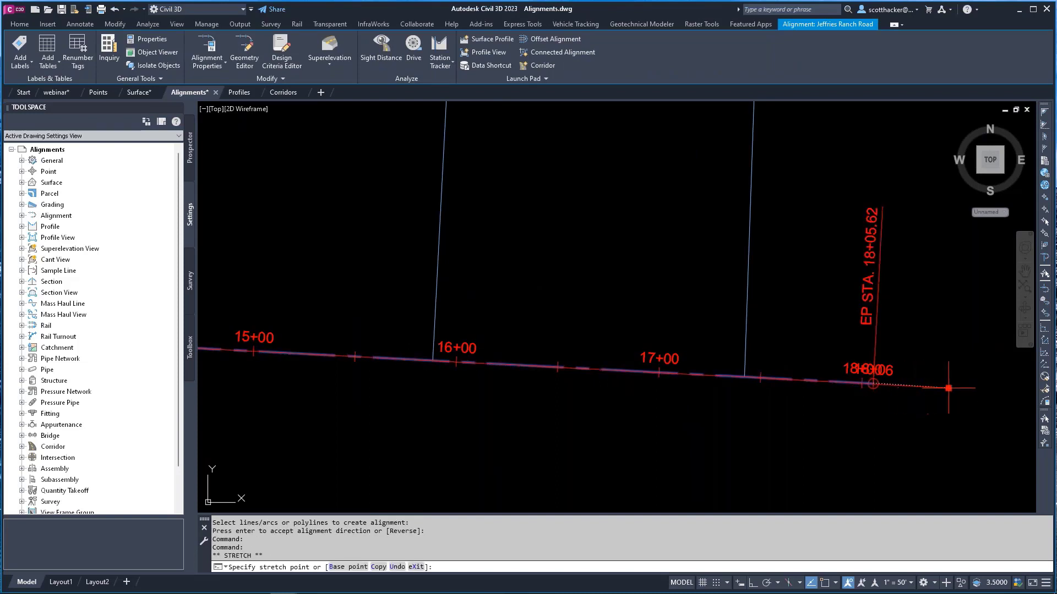
pyautogui.scroll(-3, 965, 443)
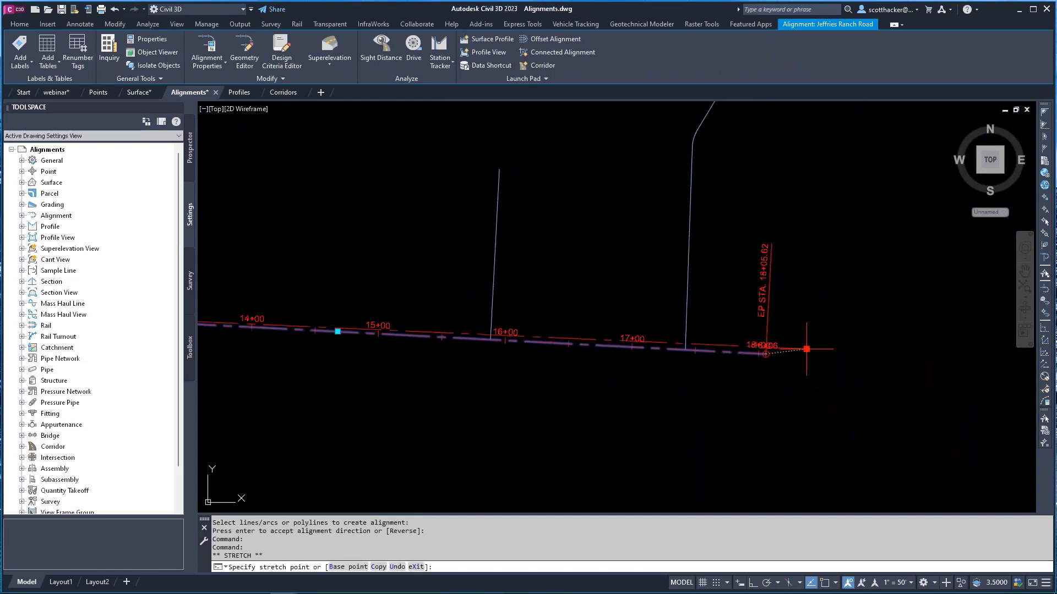
pyautogui.click(868, 359)
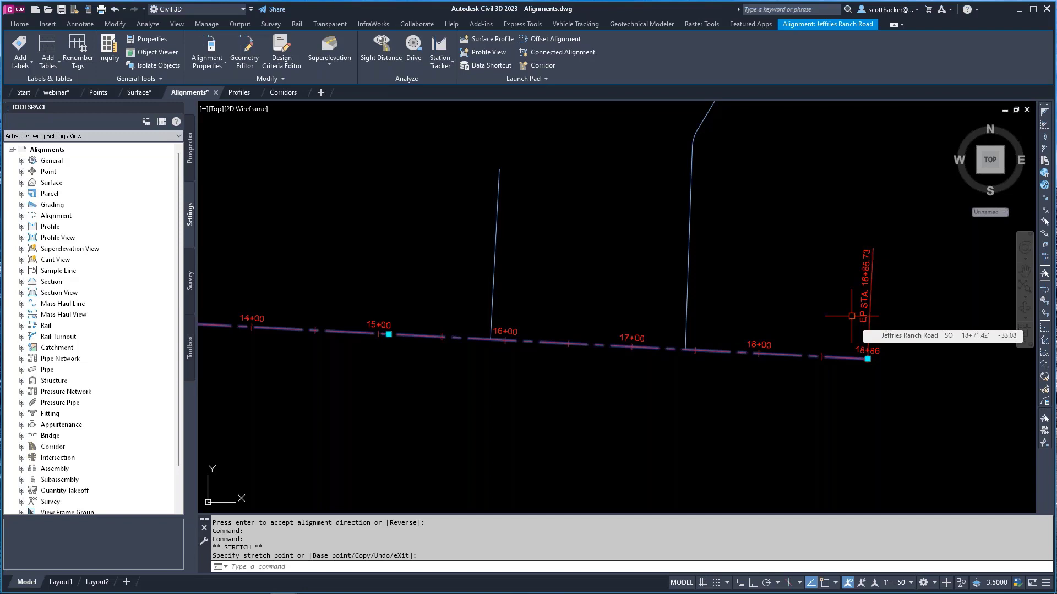
# Step: Shorten the Jeffries Ranch Road alignment by moving its east end point back to about station 16+27
pyautogui.click(867, 359)
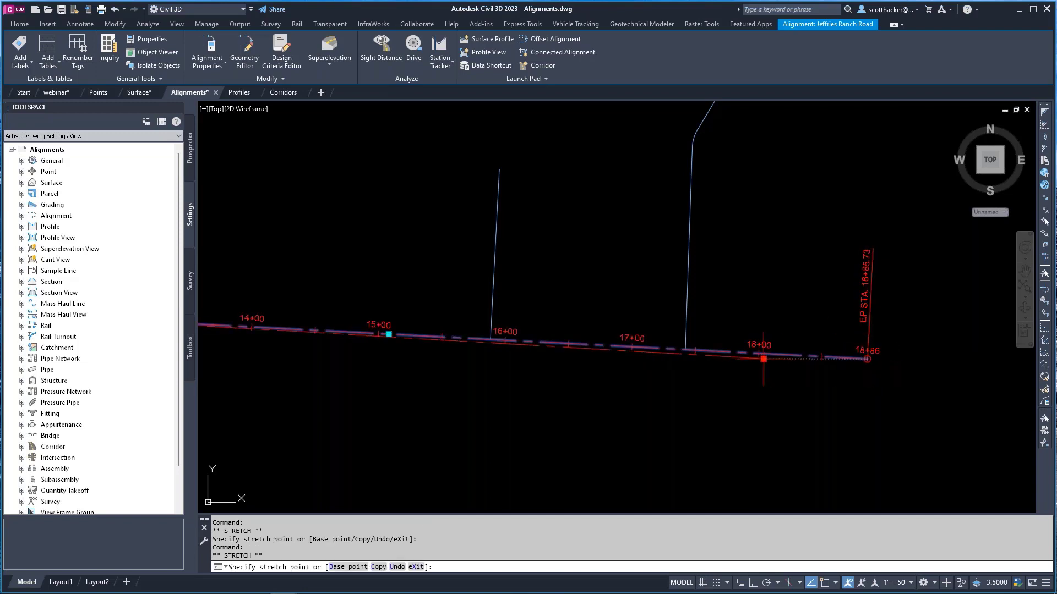
pyautogui.scroll(7, 540, 344)
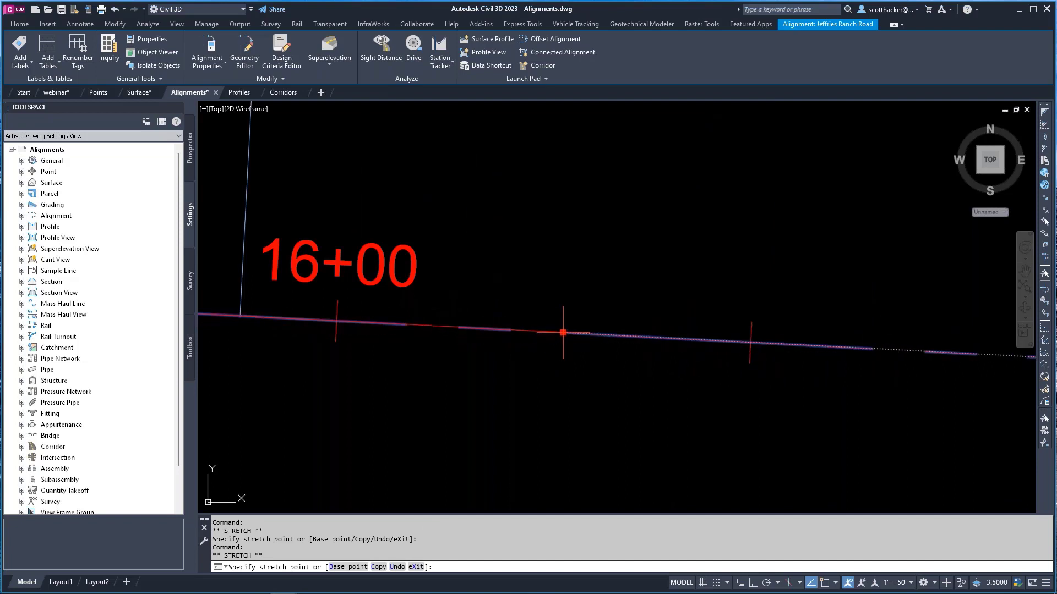
pyautogui.click(562, 333)
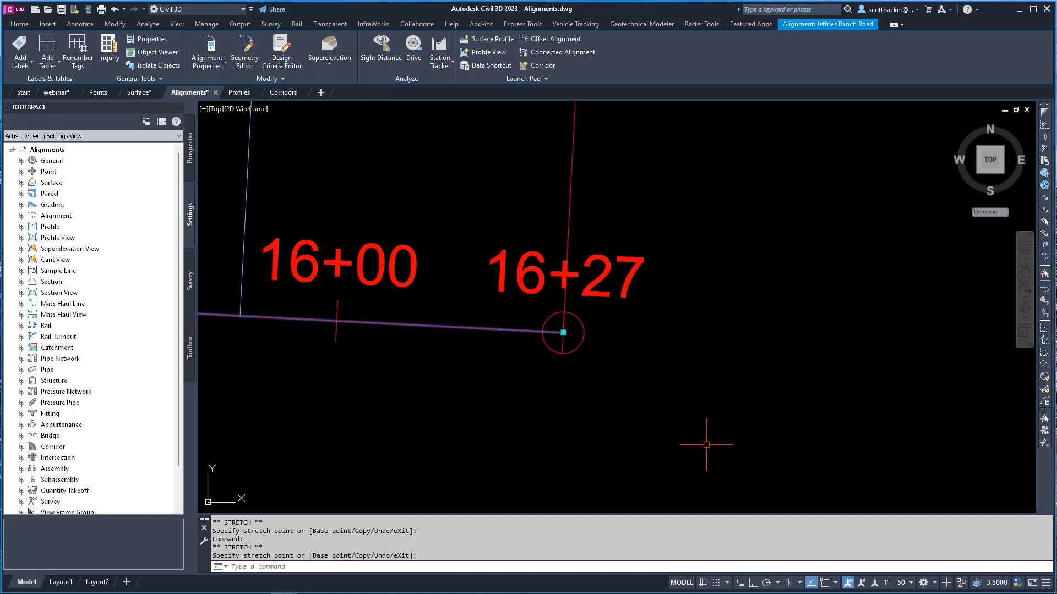
pyautogui.scroll(-8, 823, 384)
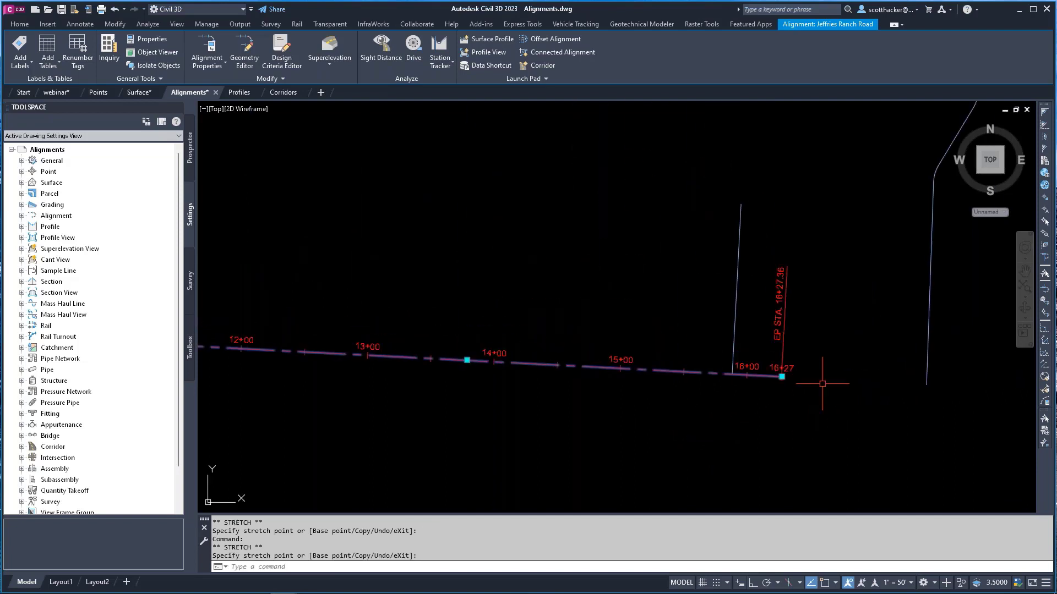
# Step: Review the geometry point labels and grips along the shortened alignment and the remaining centerline polylines around it
pyautogui.scroll(-3, 822, 380)
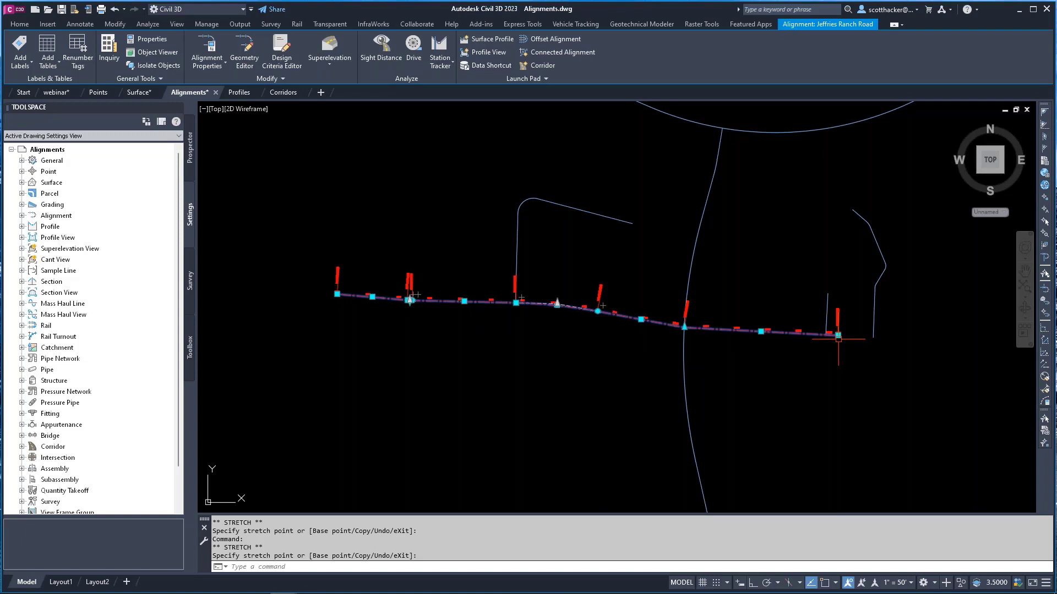
pyautogui.scroll(4, 616, 314)
pyautogui.moveTo(462, 211); pyautogui.dragTo(540, 295, button='middle')
pyautogui.moveTo(650, 287)
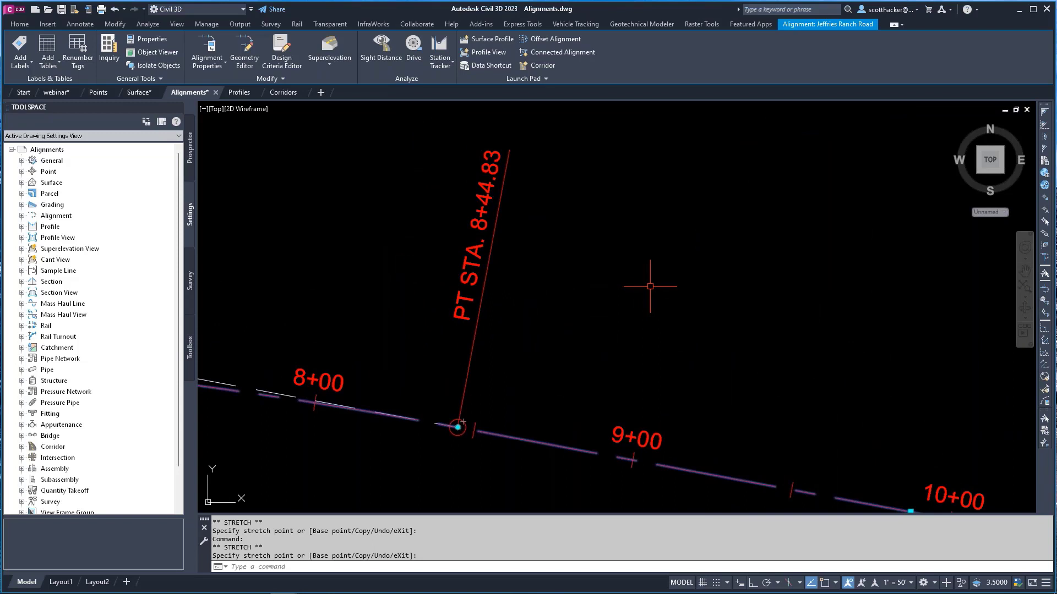
pyautogui.scroll(-4, 650, 286)
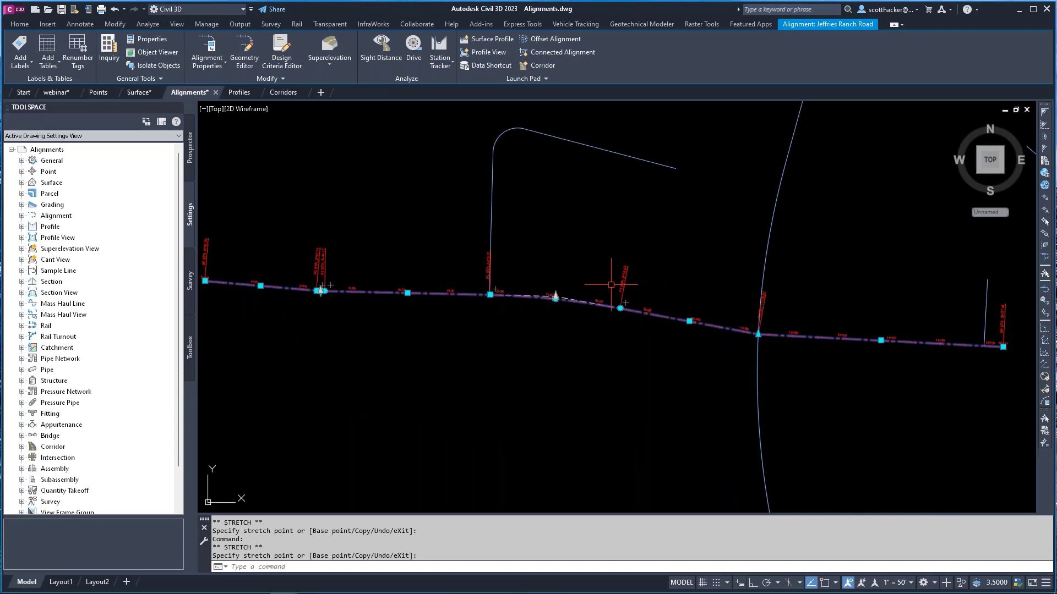
pyautogui.scroll(-2, 606, 289)
pyautogui.scroll(5, 343, 285)
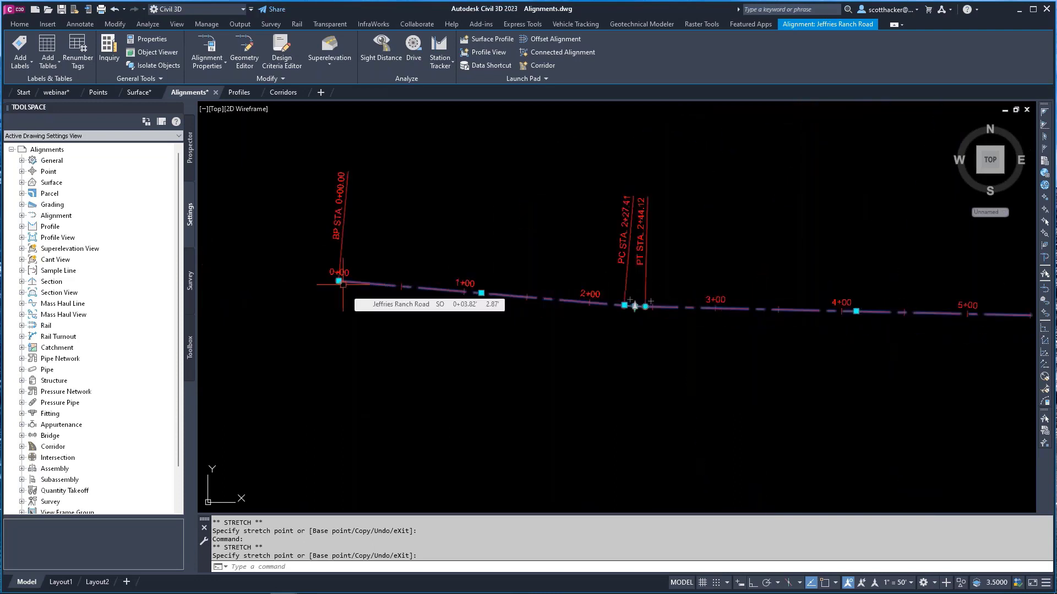
pyautogui.scroll(-3, 343, 284)
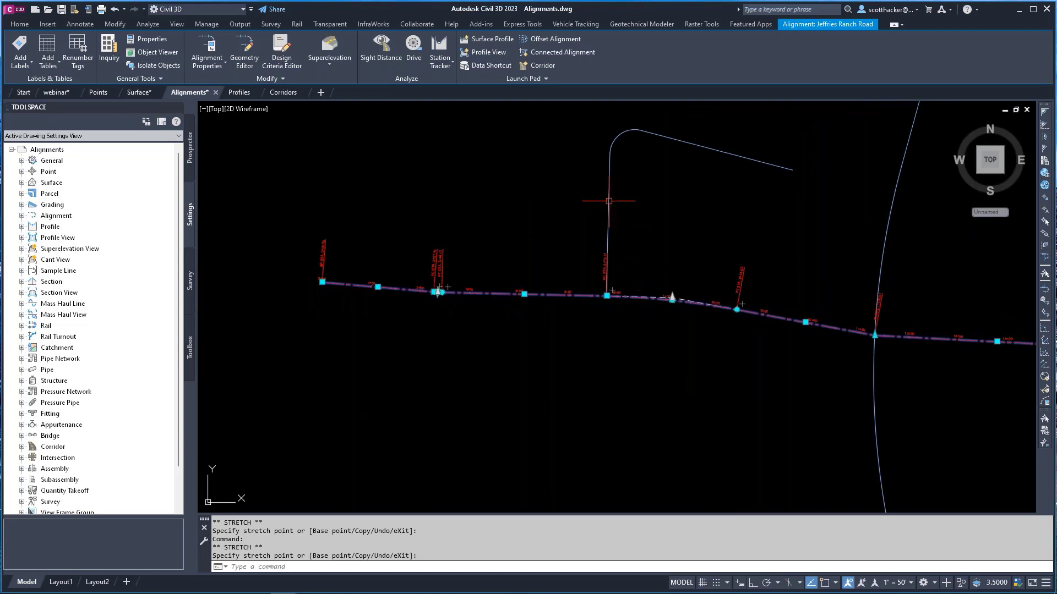
pyautogui.moveTo(710, 230); pyautogui.dragTo(520, 290, button='middle')
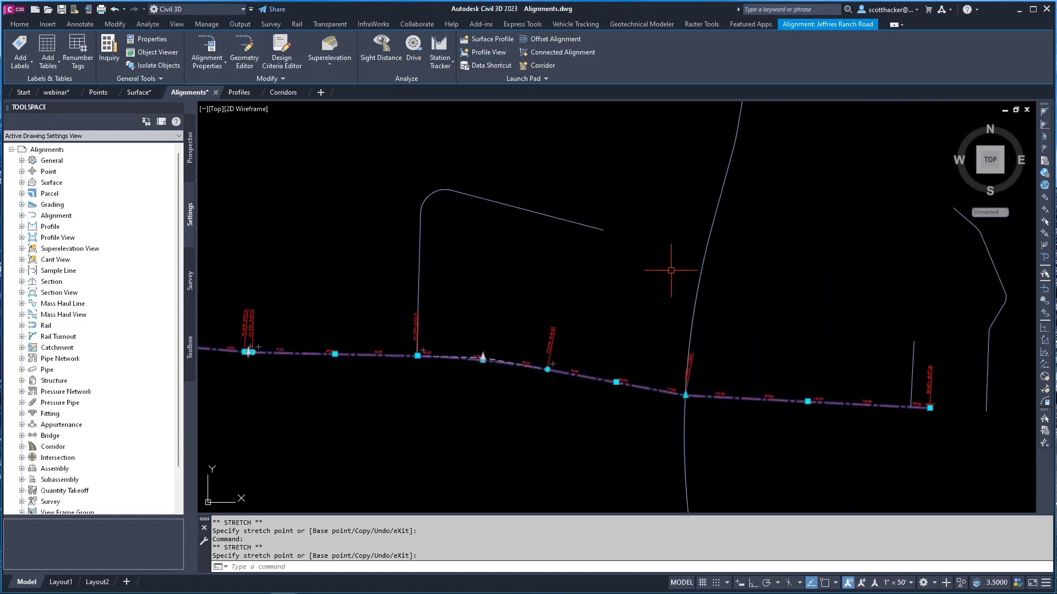
pyautogui.scroll(-3, 680, 272)
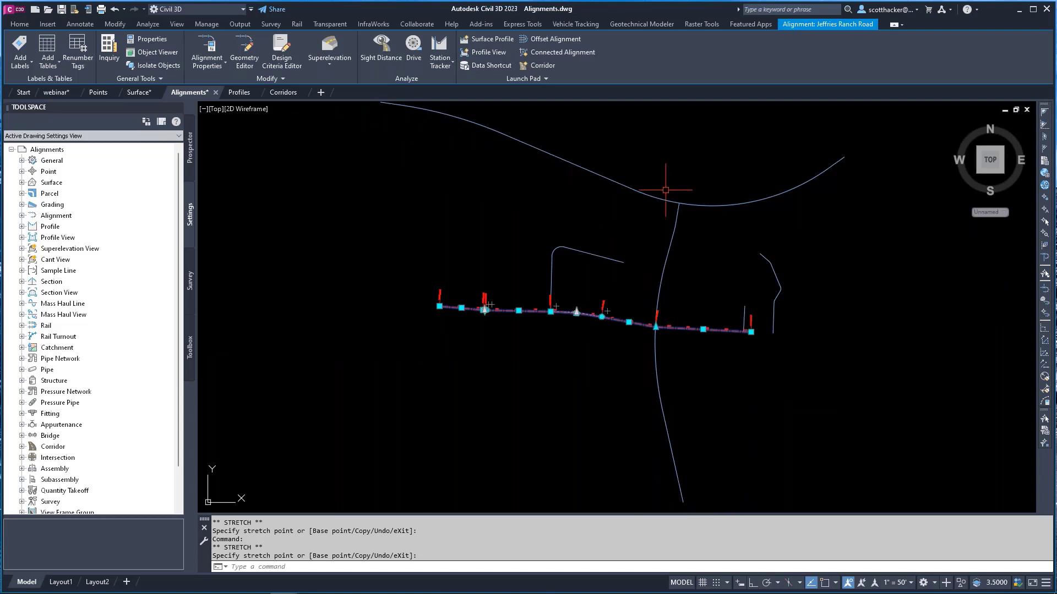
# Step: Start an alignment from objects using the curved polyline branching north off Jeffries Ranch Road, accepting its default direction
pyautogui.scroll(5, 779, 297)
pyautogui.scroll(-4, 735, 354)
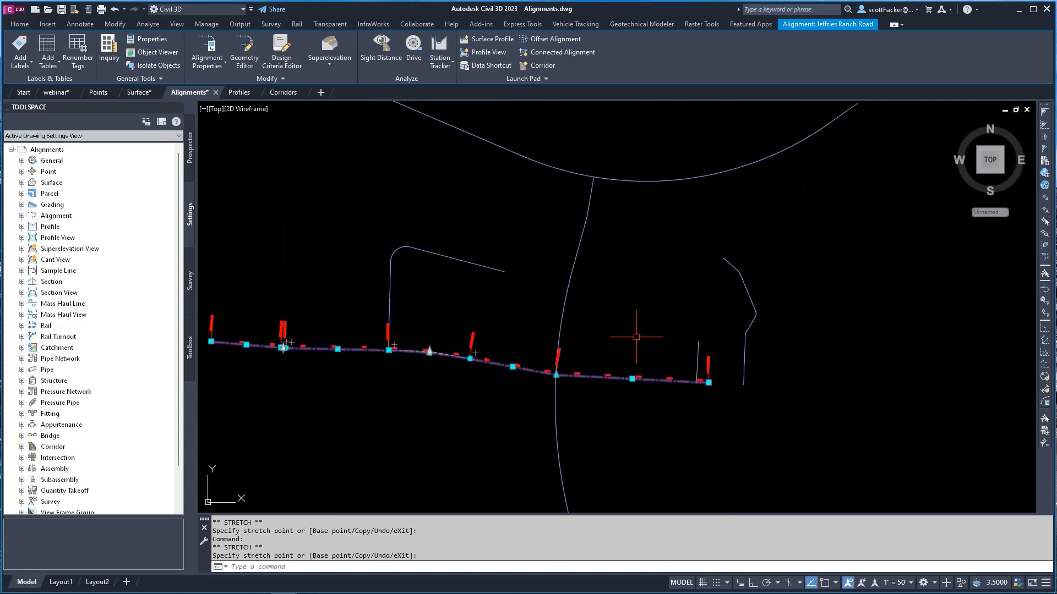
pyautogui.scroll(4, 425, 279)
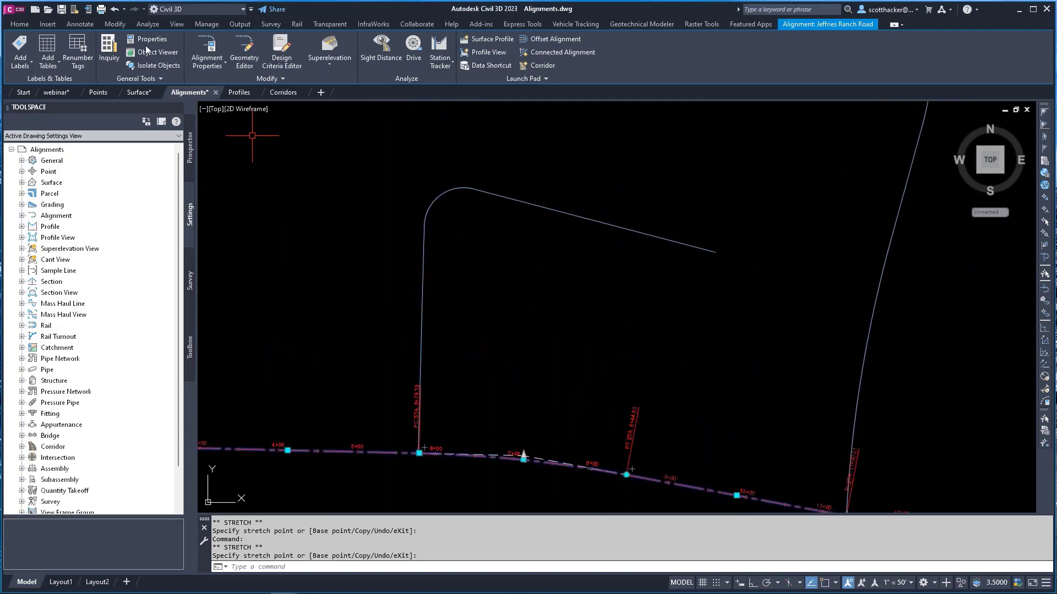
pyautogui.click(21, 24)
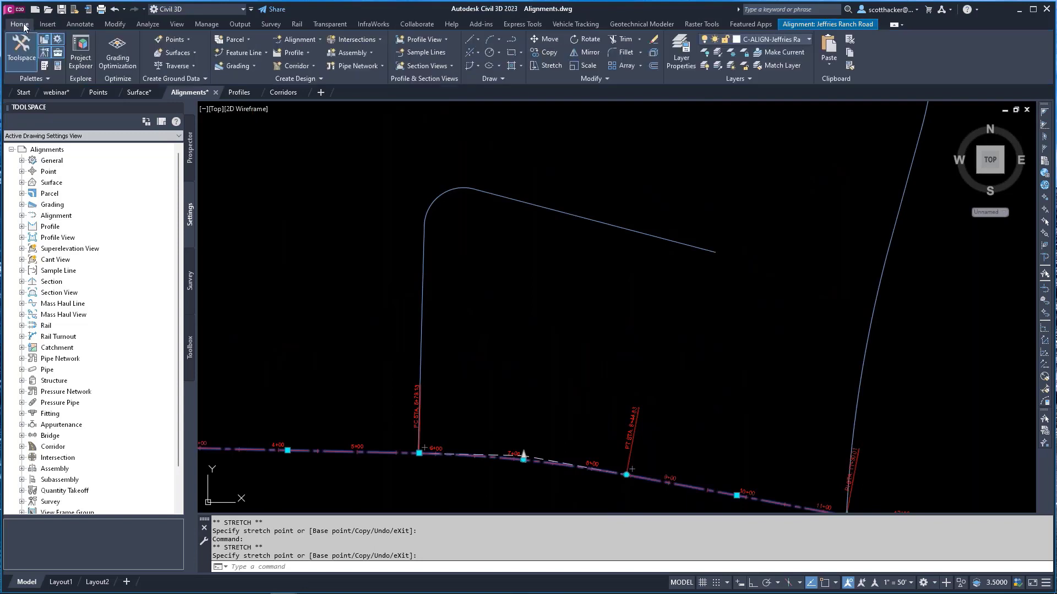
pyautogui.click(318, 39)
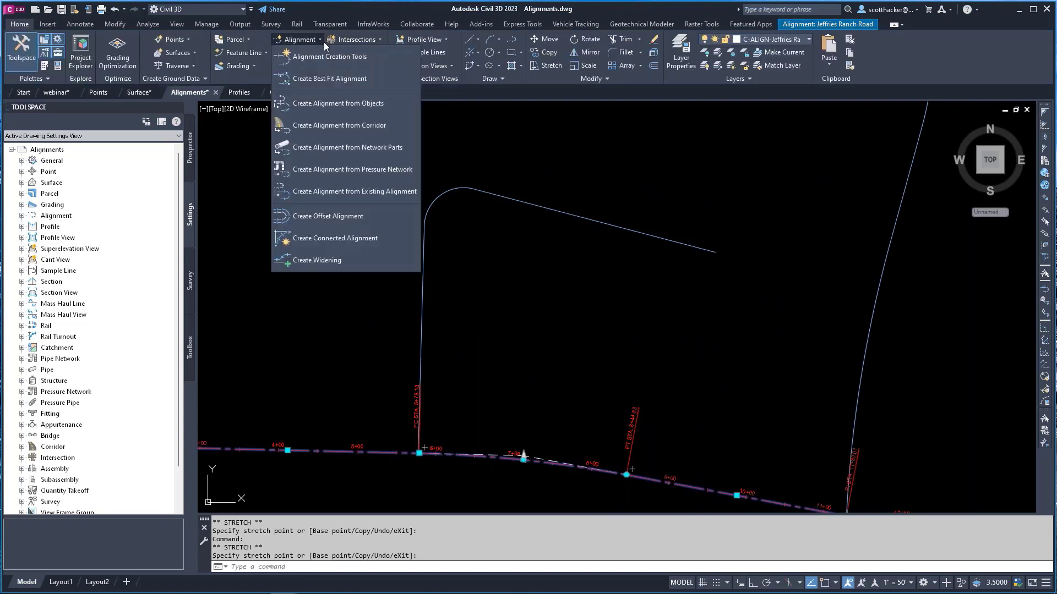
pyautogui.click(345, 104)
pyautogui.click(425, 367)
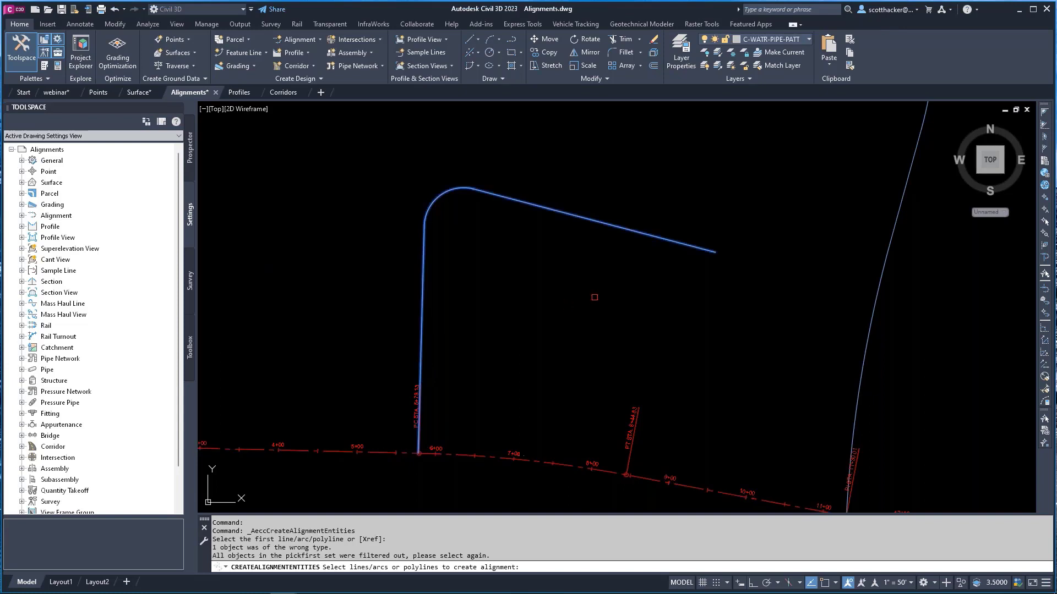
pyautogui.press('Return')
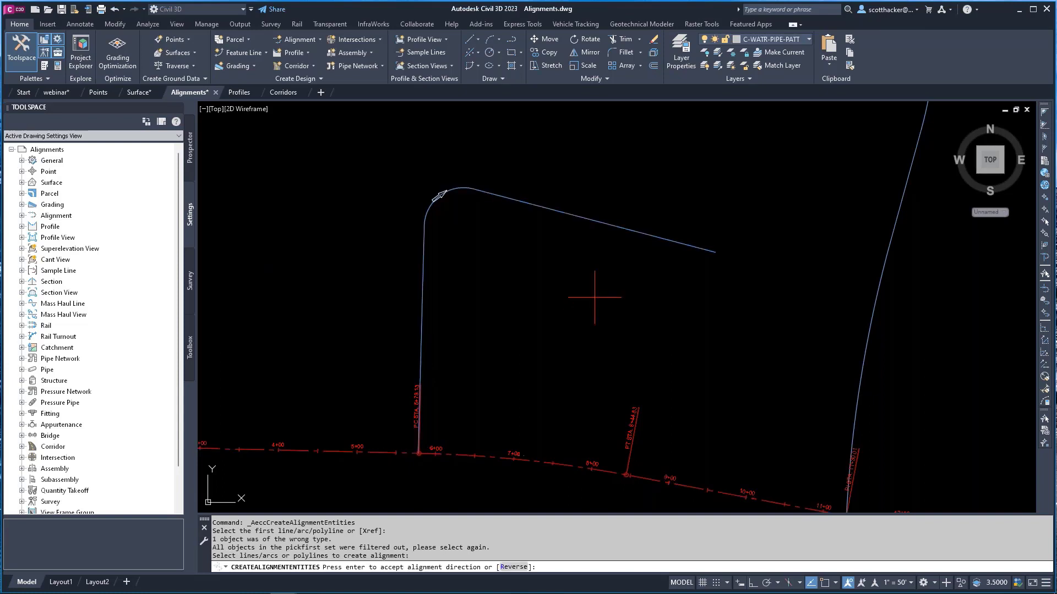
pyautogui.press('Return')
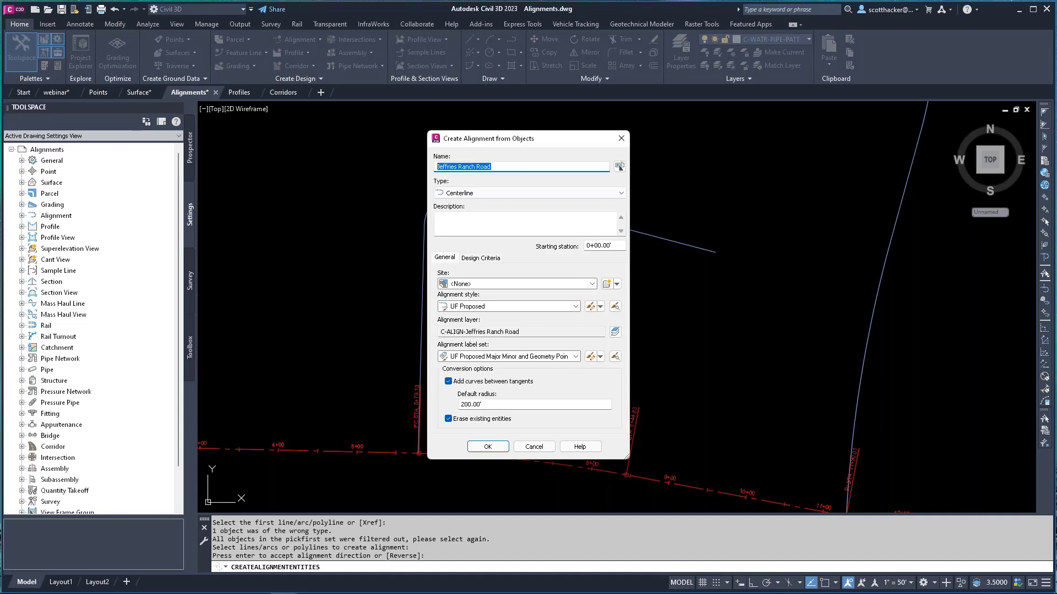
# Step: Name the alignment Ascent Place, turn off adding curves between tangents, and create it
pyautogui.write('Ascent Place')
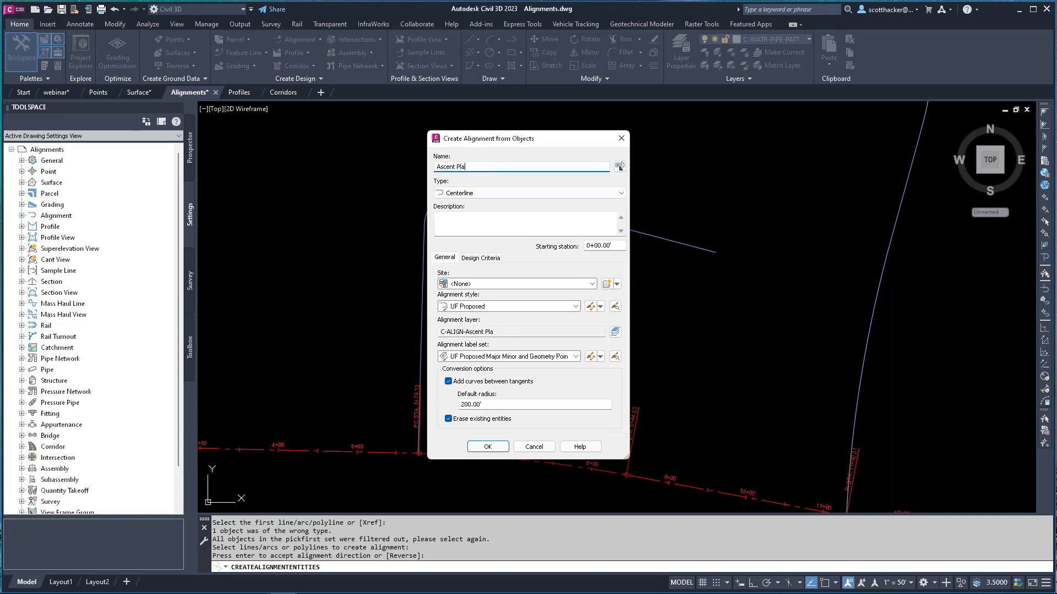
pyautogui.click(449, 381)
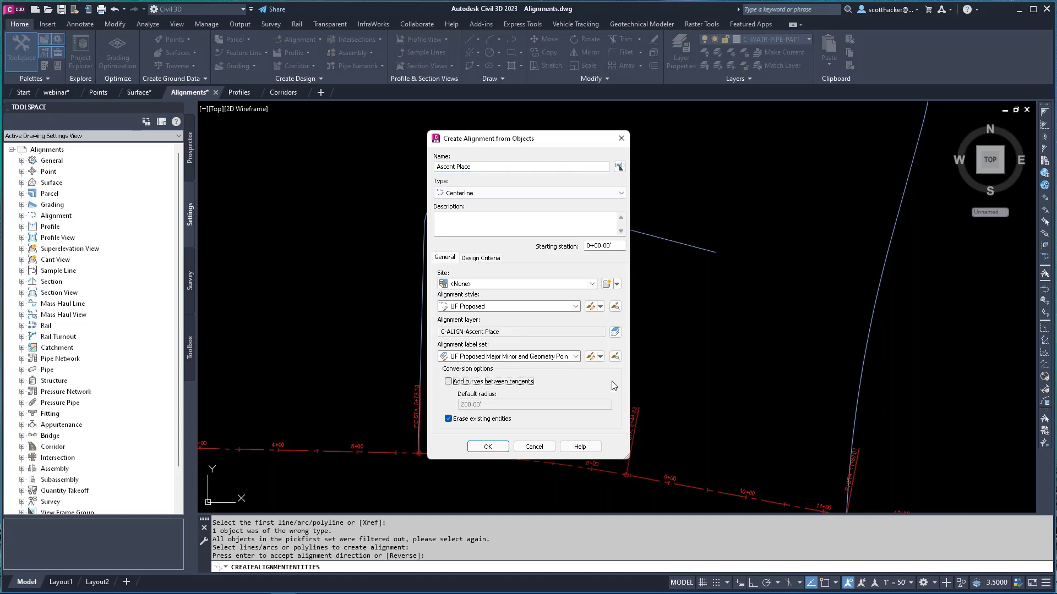
pyautogui.click(487, 447)
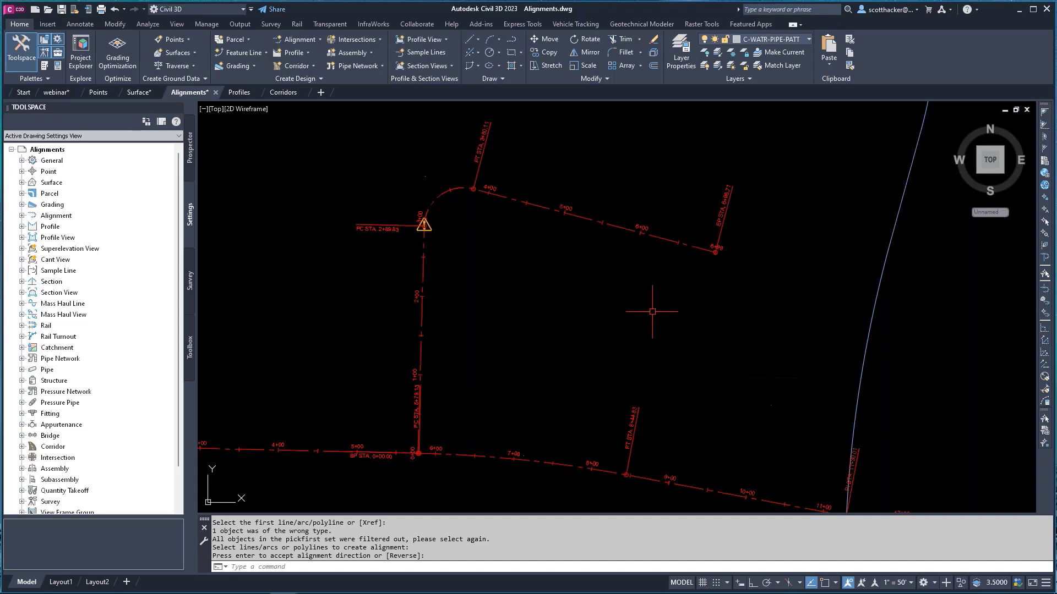
# Step: Examine the warning symbol at the start of the Ascent Place curve and the adjoining tangents
pyautogui.scroll(4, 421, 242)
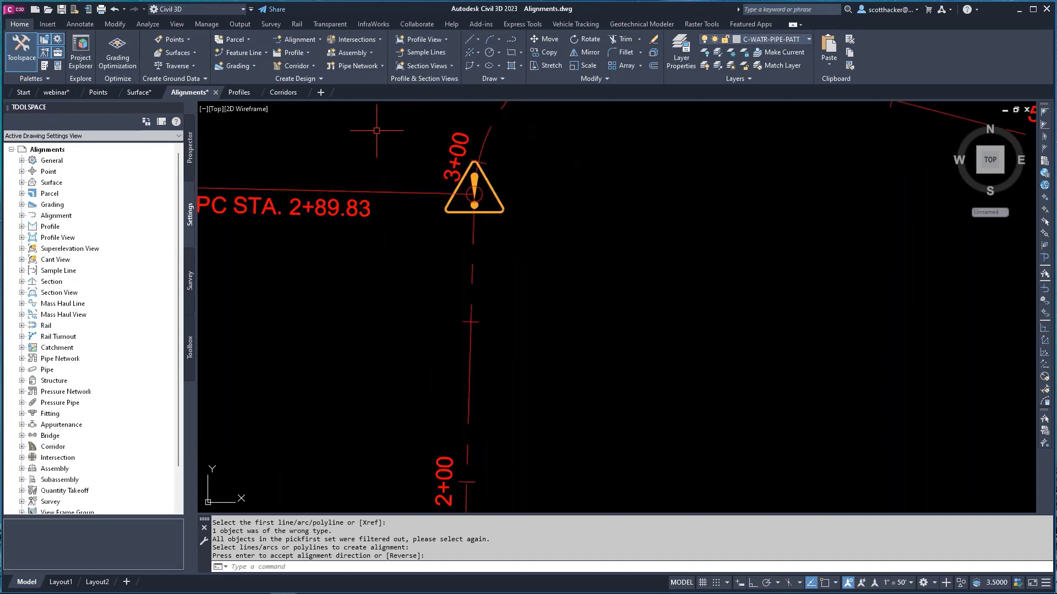
pyautogui.moveTo(583, 160); pyautogui.dragTo(576, 294, button='middle')
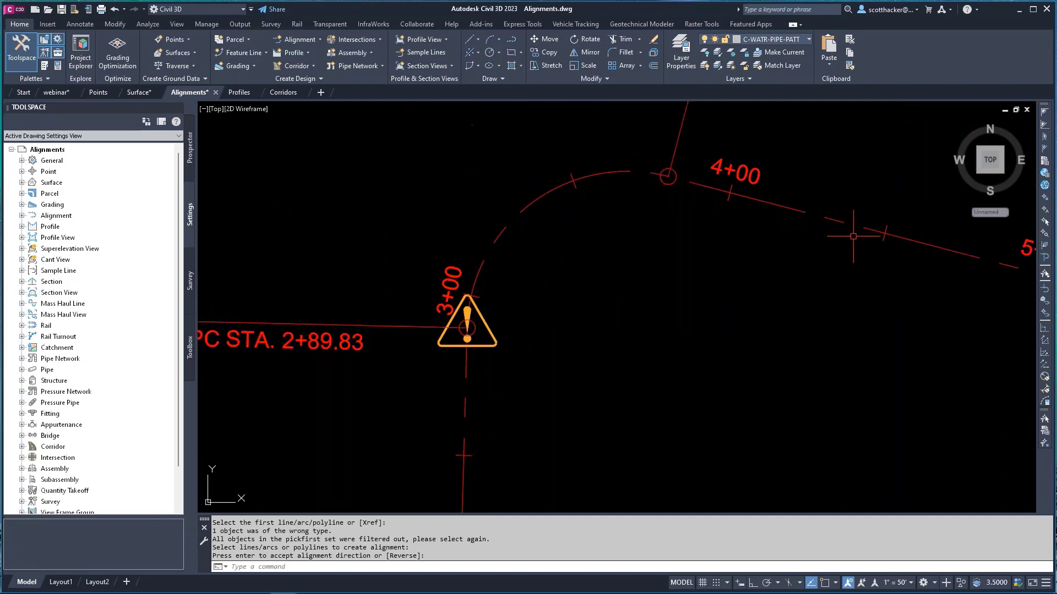
pyautogui.moveTo(853, 237)
pyautogui.moveTo(485, 323)
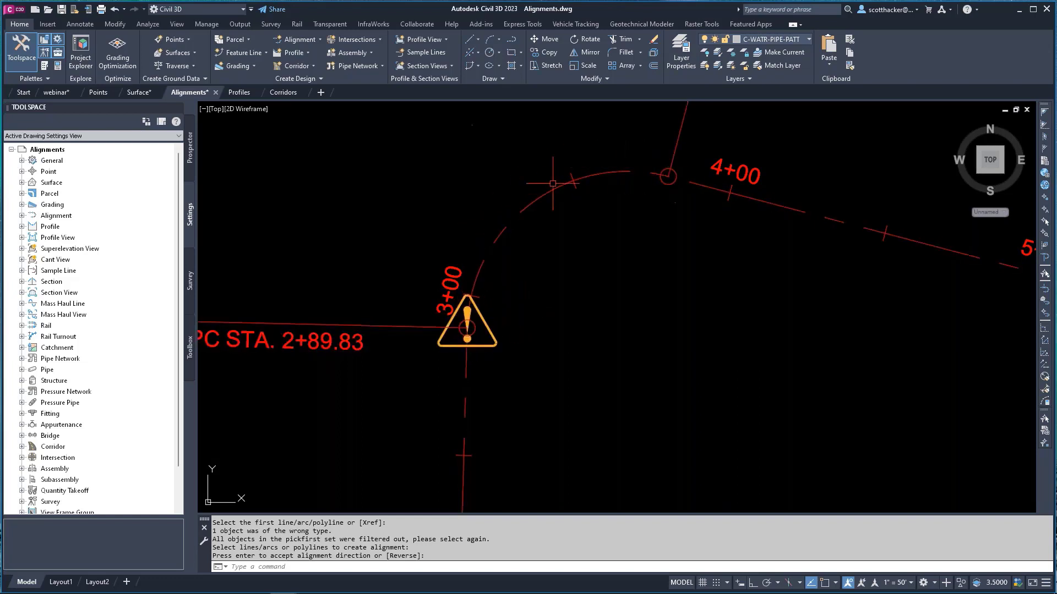
pyautogui.moveTo(873, 415)
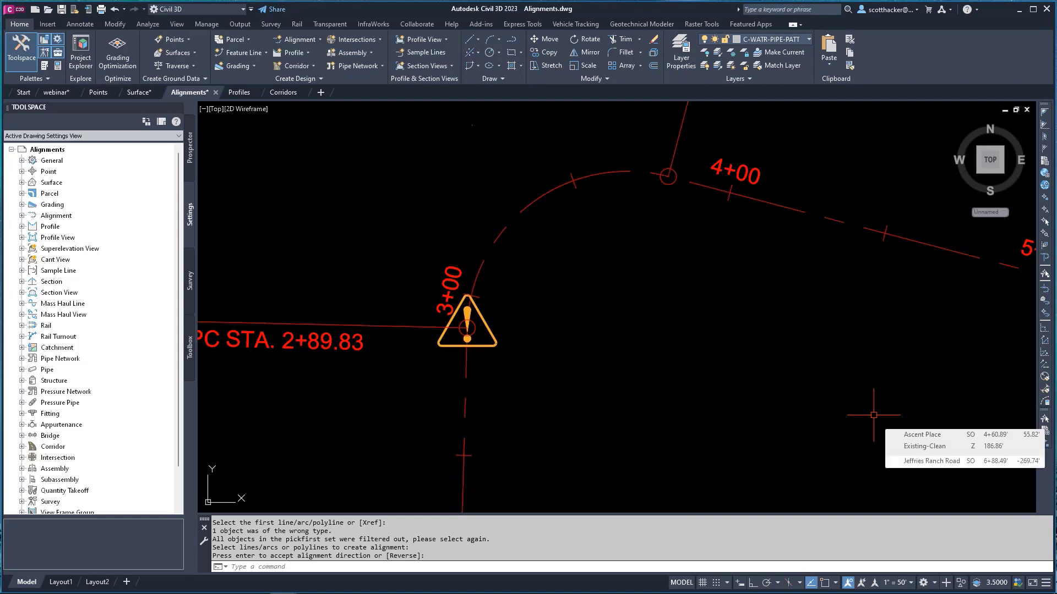
pyautogui.scroll(-5, 688, 378)
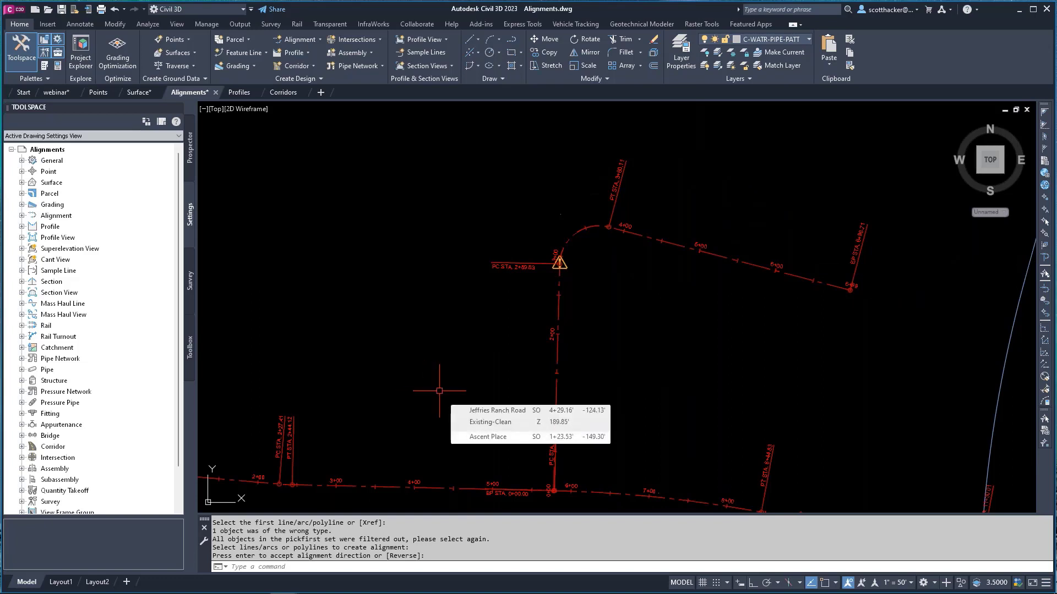
pyautogui.scroll(4, 597, 260)
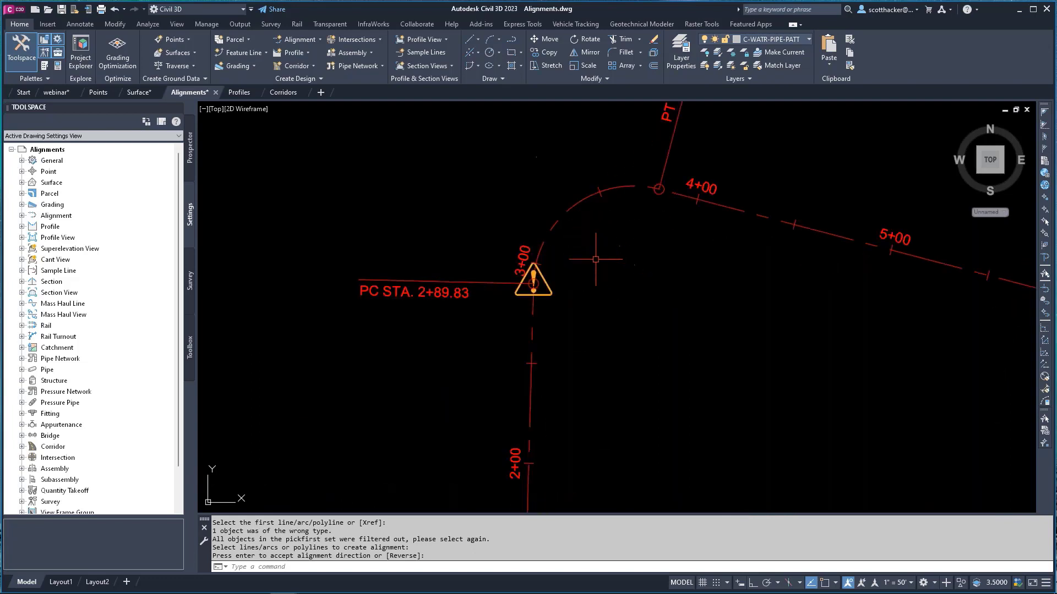
pyautogui.scroll(-1, 586, 250)
pyautogui.scroll(2, 584, 259)
# Step: Draw a check line from the centre of the Ascent Place curve perpendicular to the outgoing tangent near station 4+00
pyautogui.press('Escape')
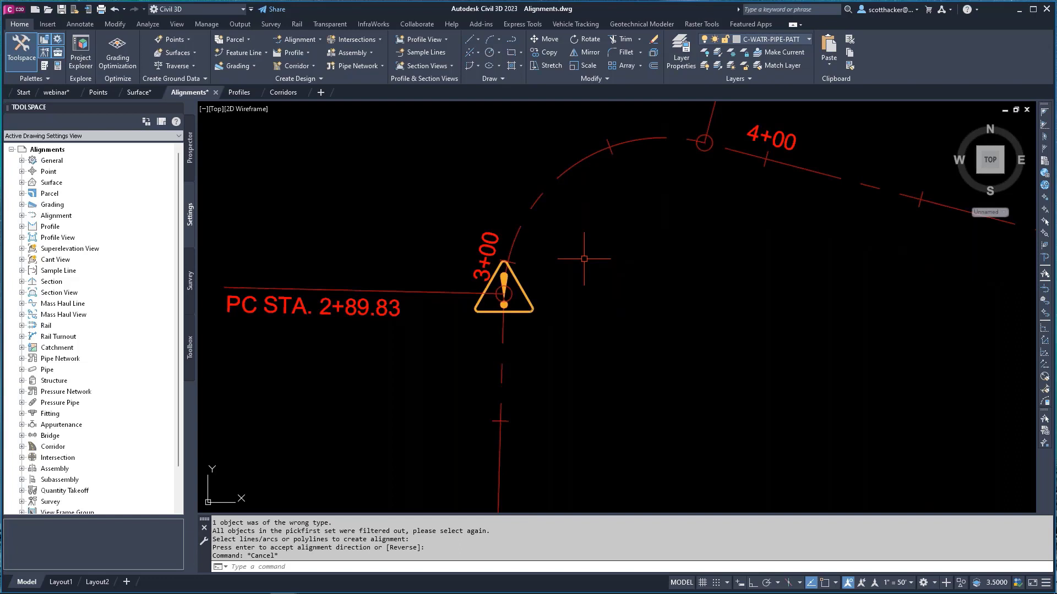
pyautogui.write('1')
pyautogui.press('Return')
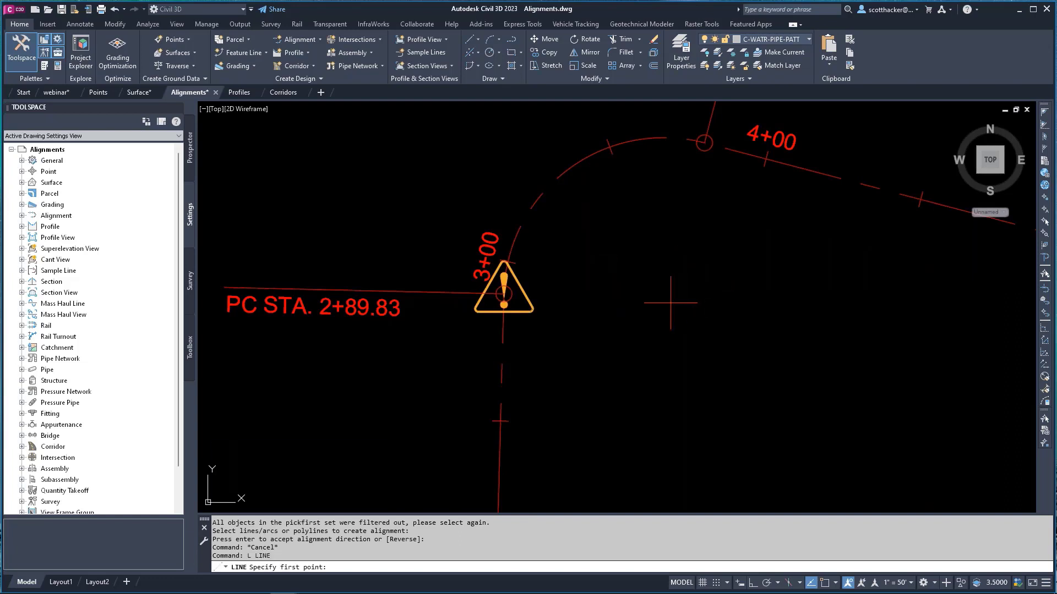
pyautogui.keyDown('shift'); pyautogui.rightClick(672, 305); pyautogui.keyUp('shift')
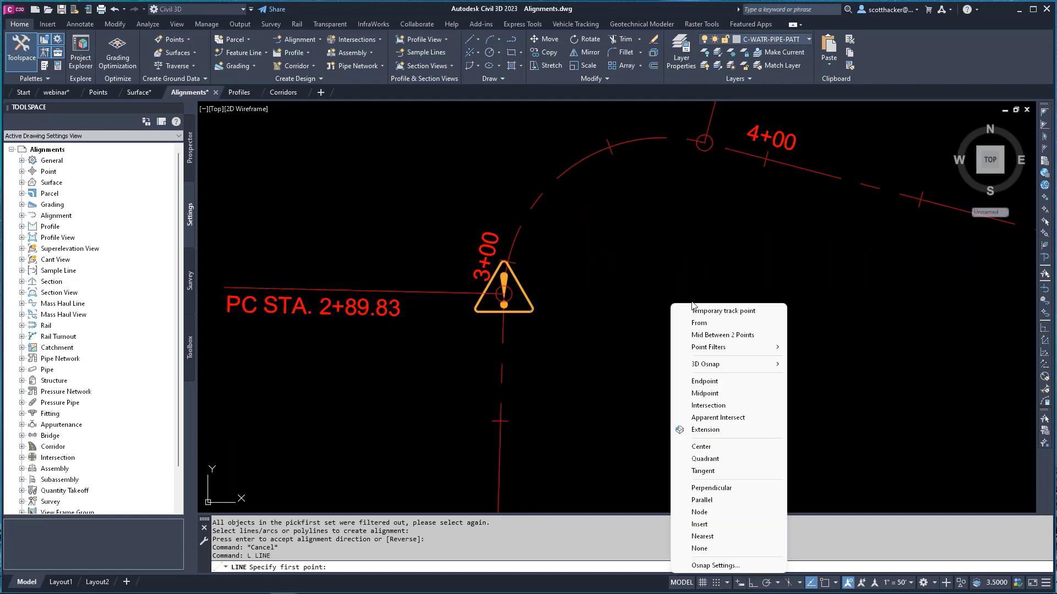
pyautogui.click(697, 448)
pyautogui.click(621, 144)
pyautogui.keyDown('shift'); pyautogui.rightClick(741, 342); pyautogui.keyUp('shift')
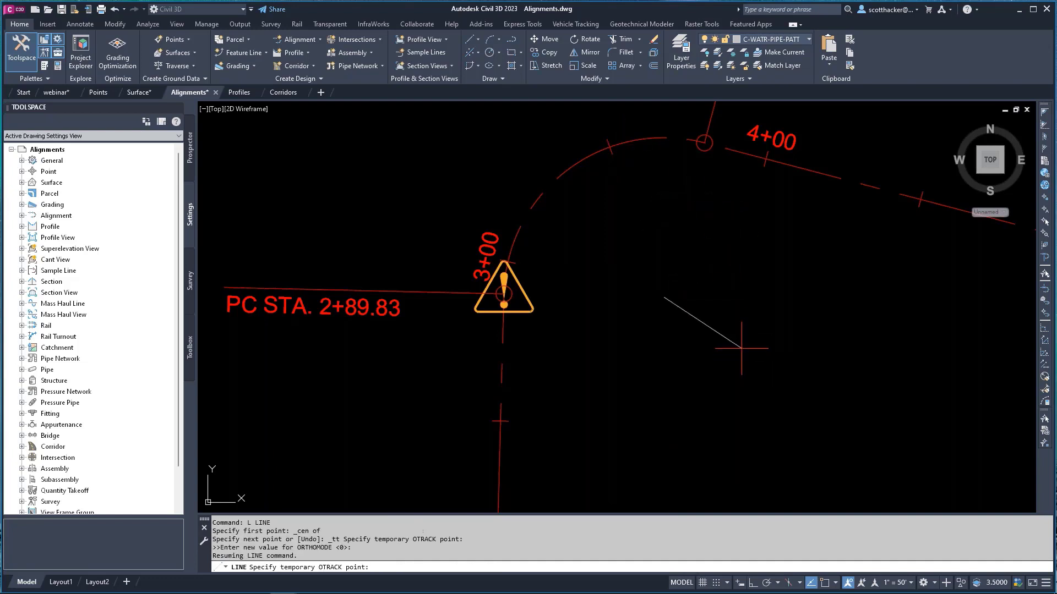
pyautogui.keyDown('shift'); pyautogui.rightClick(701, 352); pyautogui.keyUp('shift')
pyautogui.click(782, 431)
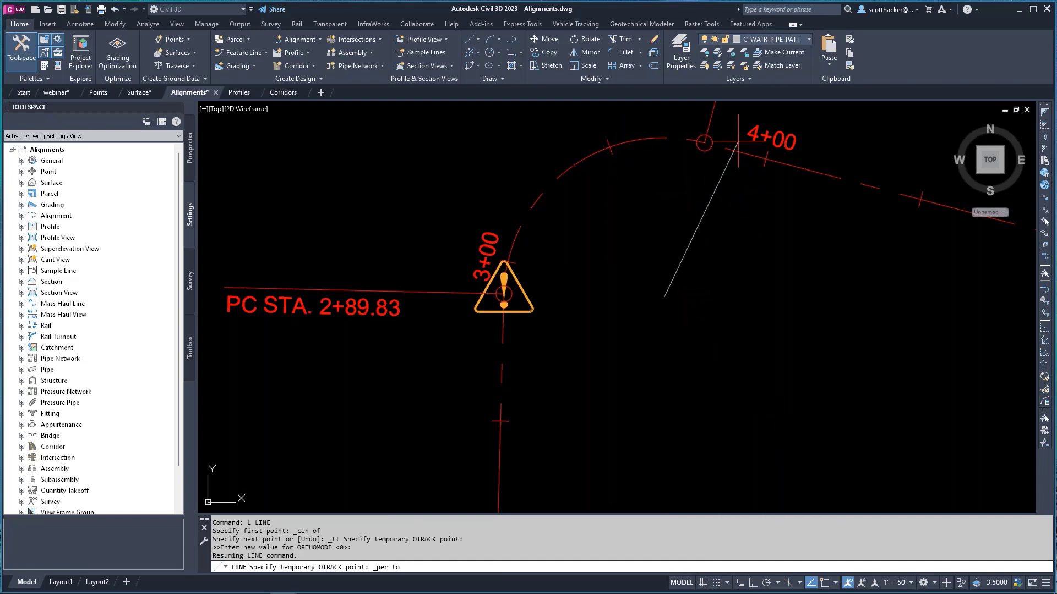
pyautogui.click(738, 142)
pyautogui.press('Return')
# Step: Try to draw a second line from the check line's endpoint at the curve centre perpendicular to the incoming tangent
pyautogui.press('Return')
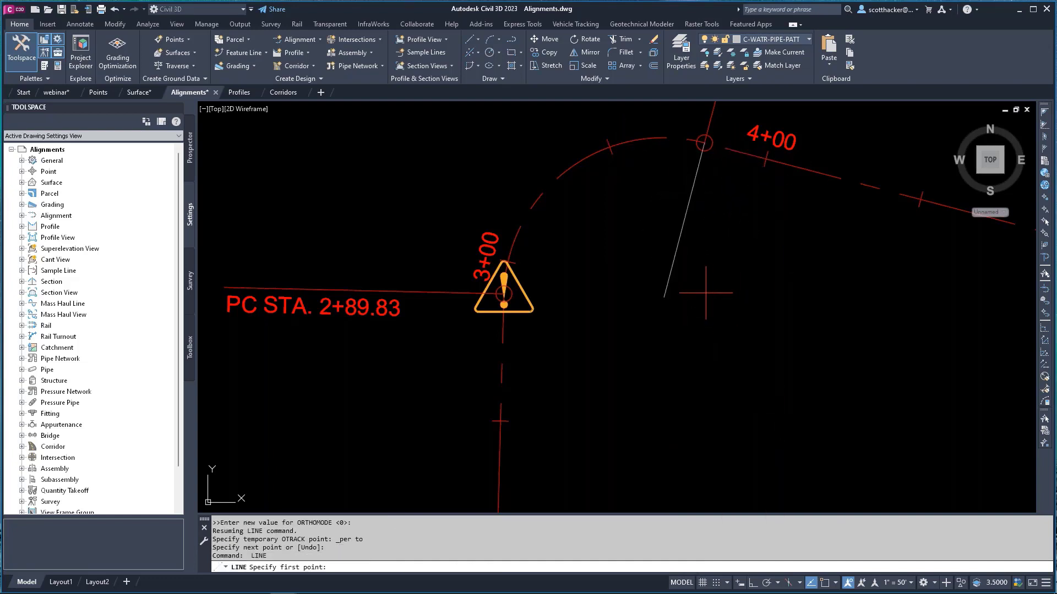
pyautogui.keyDown('shift'); pyautogui.rightClick(708, 353); pyautogui.keyUp('shift')
pyautogui.click(724, 376)
pyautogui.click(664, 298)
pyautogui.keyDown('shift'); pyautogui.rightClick(759, 325); pyautogui.keyUp('shift')
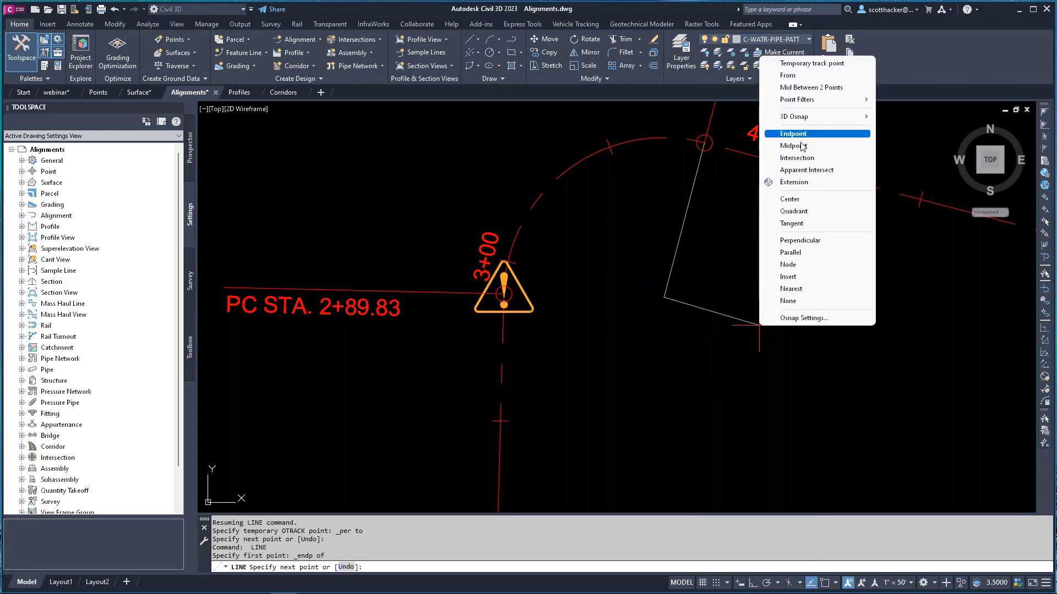
pyautogui.click(798, 241)
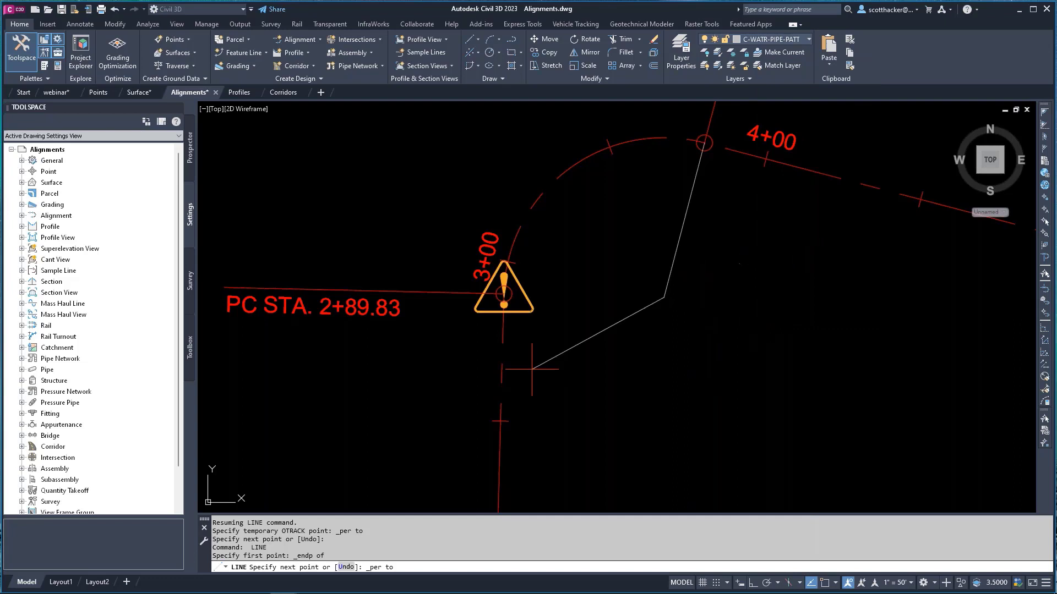
pyautogui.click(502, 374)
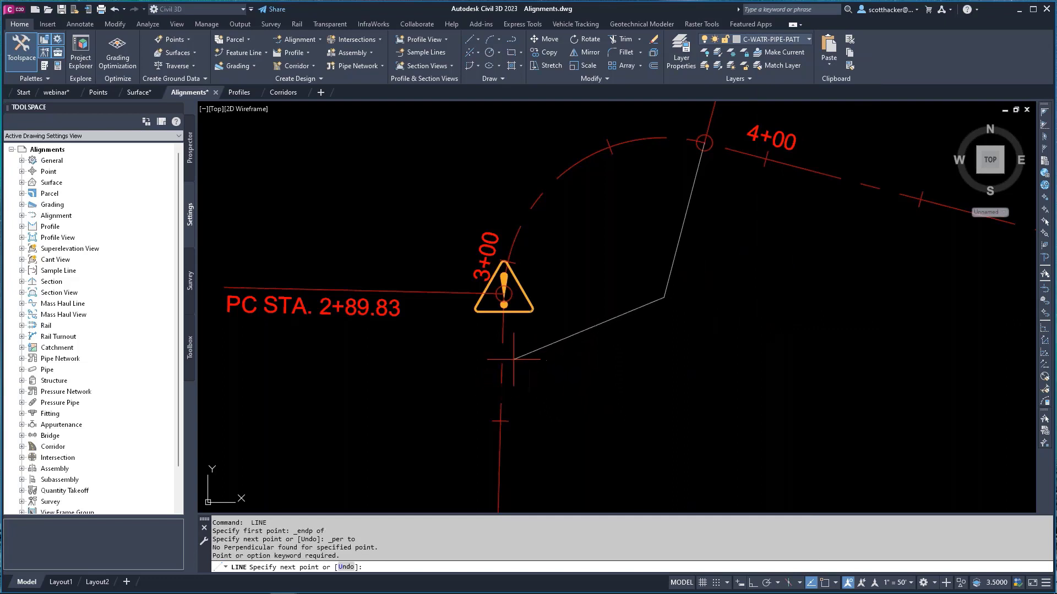
pyautogui.keyDown('shift'); pyautogui.rightClick(528, 361); pyautogui.keyUp('shift')
pyautogui.click(568, 274)
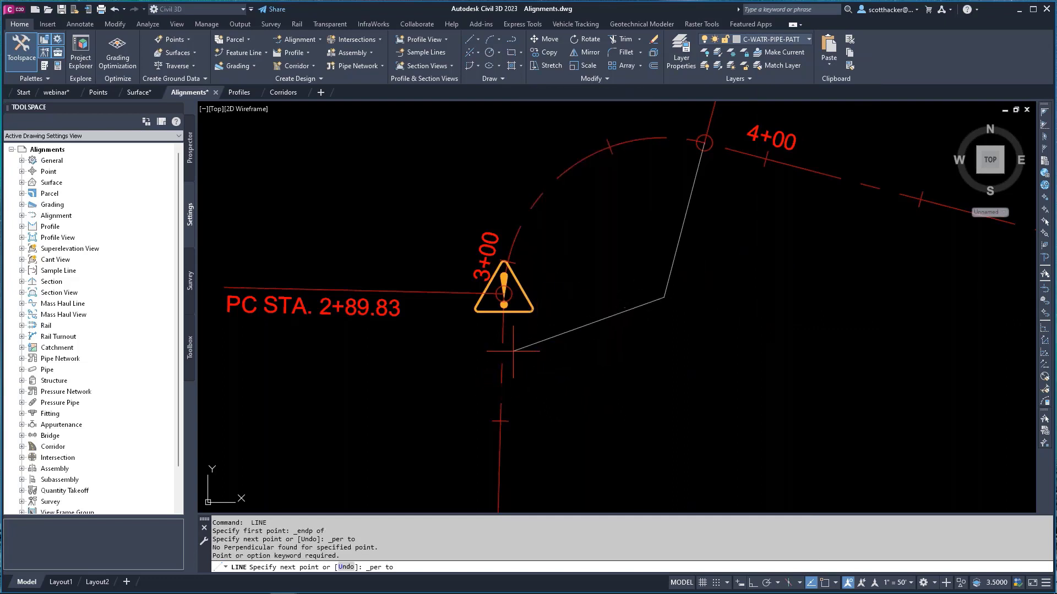
pyautogui.scroll(-2, 528, 199)
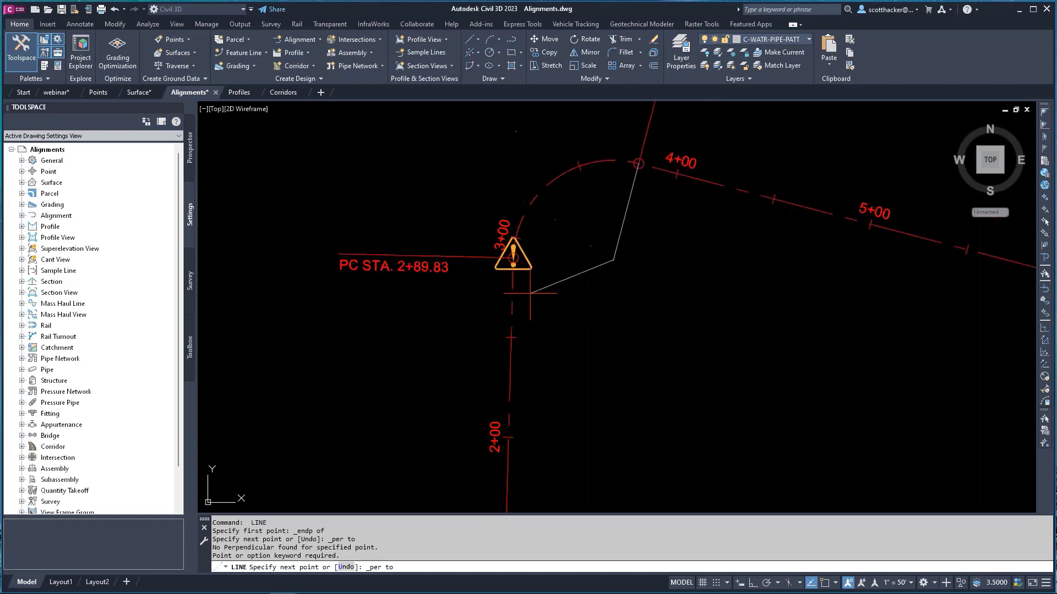
pyautogui.click(511, 360)
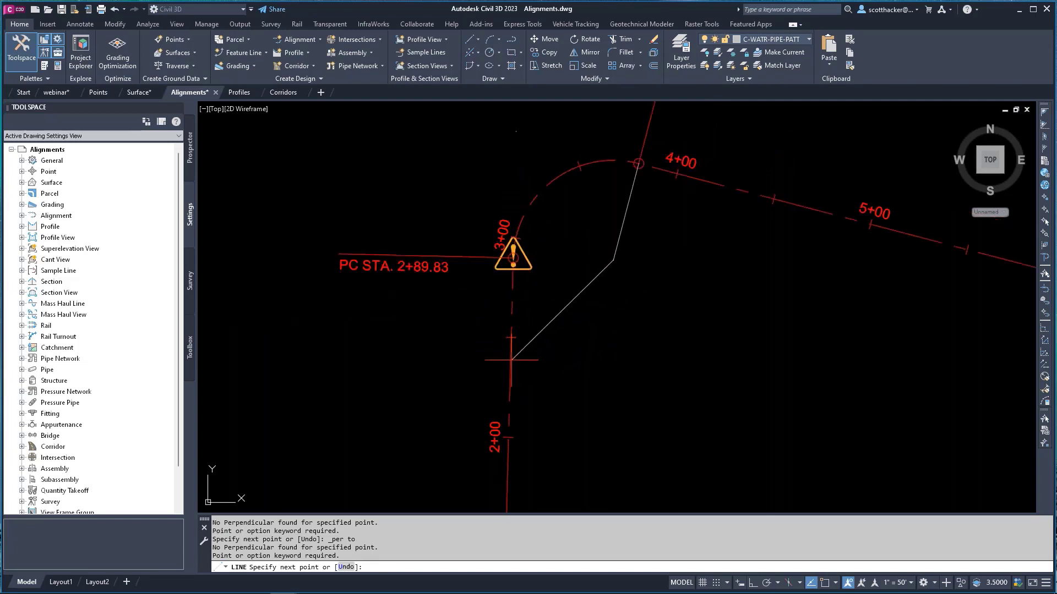
pyautogui.scroll(5, 522, 259)
pyautogui.scroll(-4, 486, 338)
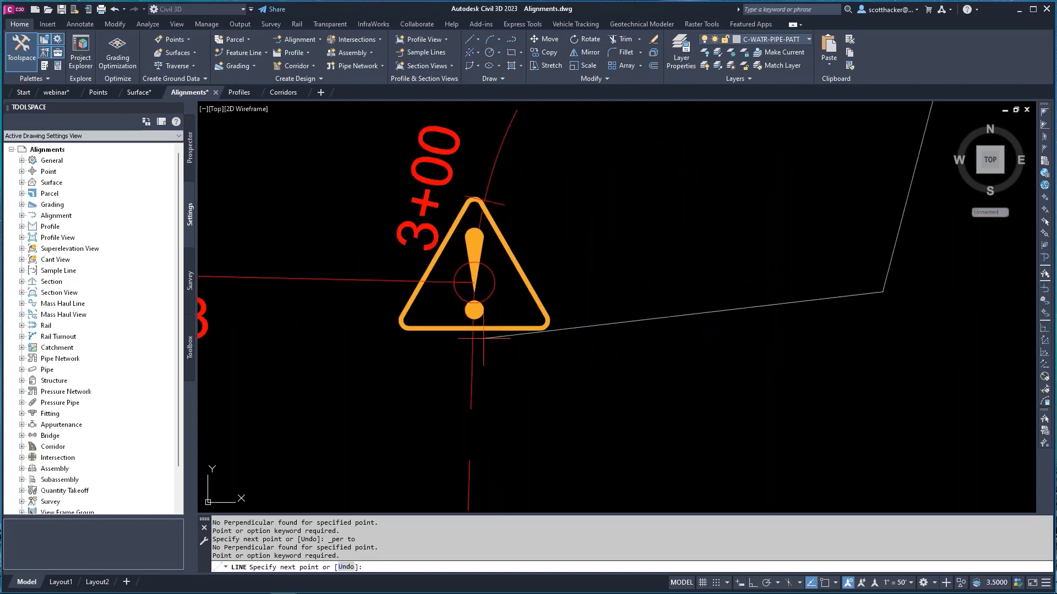
pyautogui.press('Escape')
pyautogui.press('Escape')
# Step: Open the Ascent Place alignment in the Geometry Editor and show its entity grid over the empty drawing area beside the curve
pyautogui.scroll(-2, 523, 250)
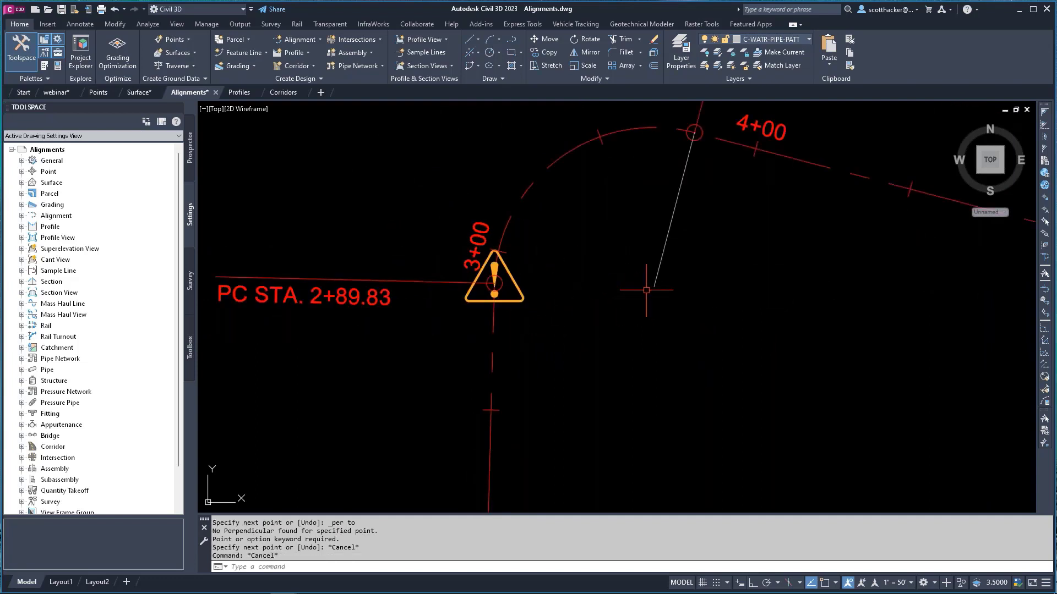
pyautogui.click(542, 168)
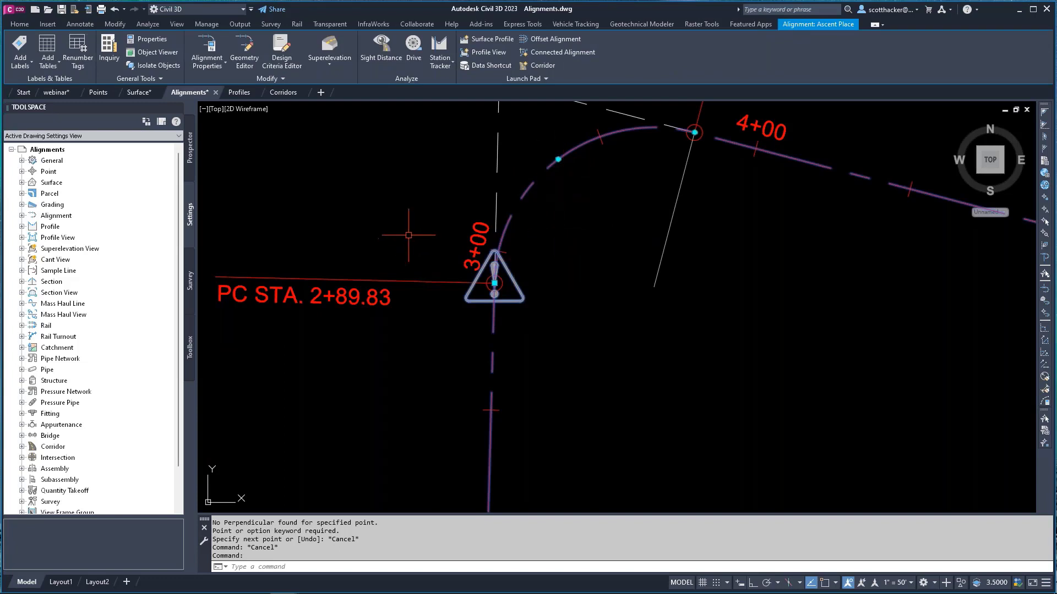
pyautogui.moveTo(601, 189); pyautogui.dragTo(575, 287, button='middle')
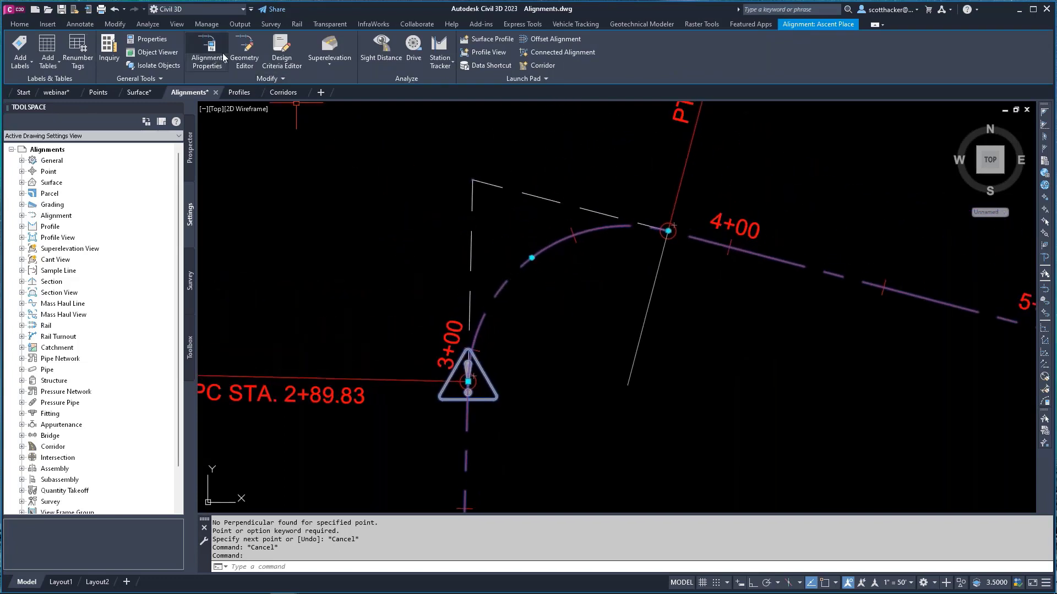
pyautogui.click(245, 56)
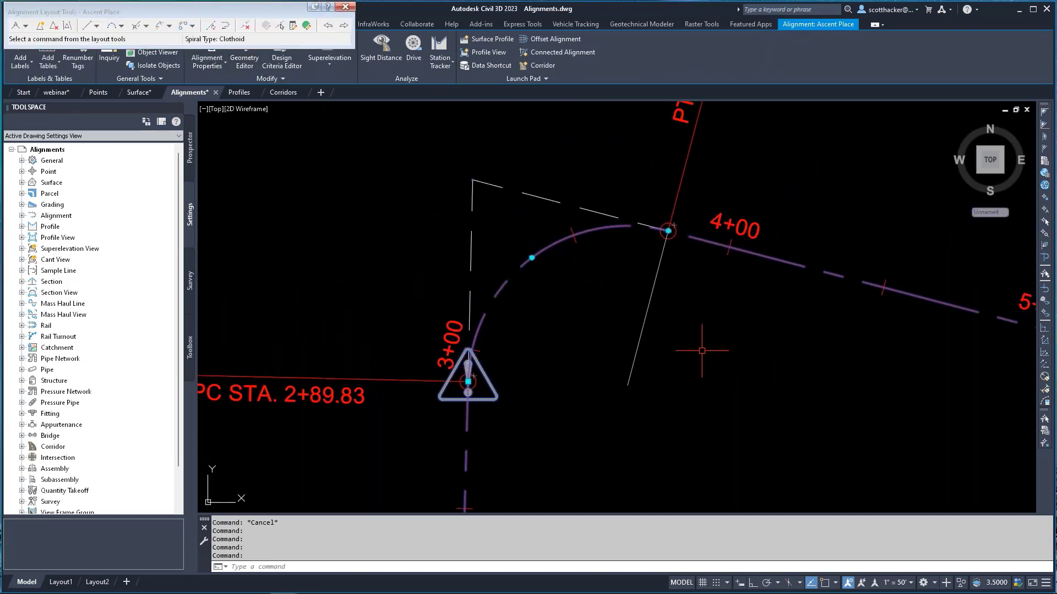
pyautogui.click(306, 26)
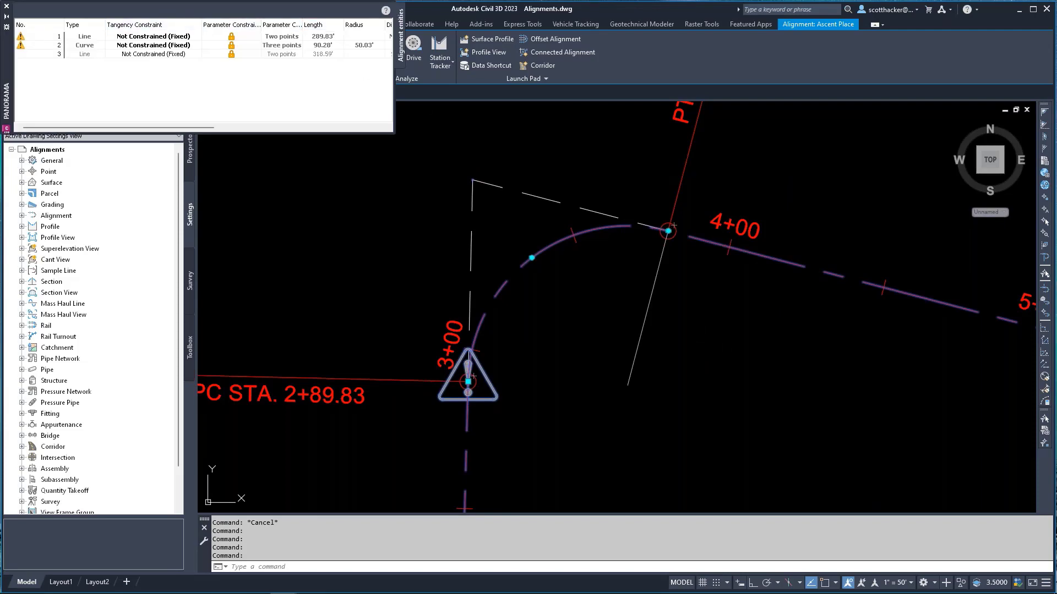
pyautogui.moveTo(7, 48)
pyautogui.mouseDown()
pyautogui.moveTo(214, 272)
pyautogui.moveTo(551, 385)
pyautogui.mouseUp()
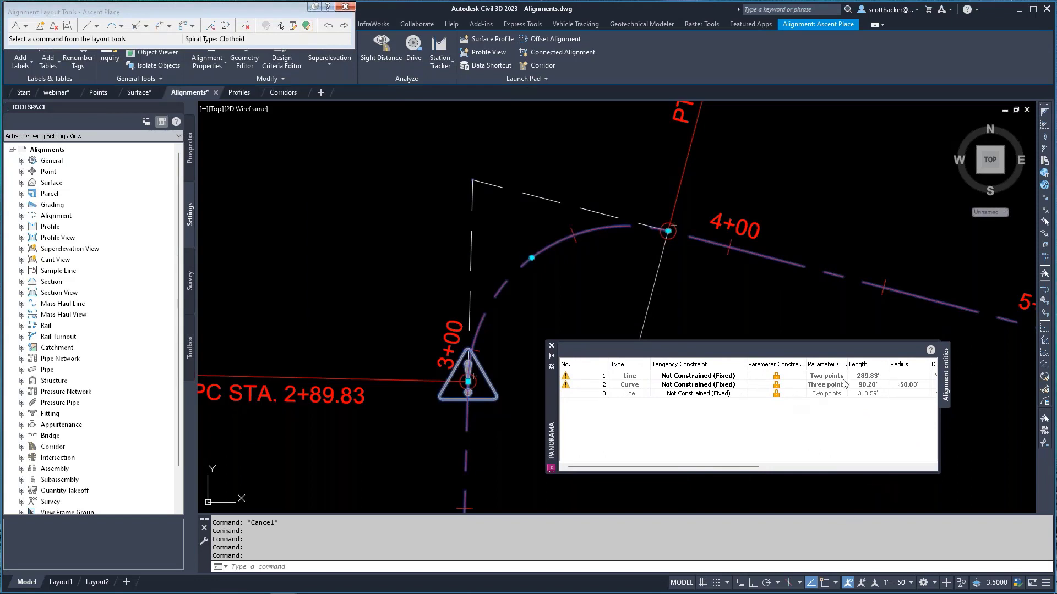
# Step: Unlock the curve's parameter constraint in the Ascent Place entity grid and set its radius to 50
pyautogui.click(911, 386)
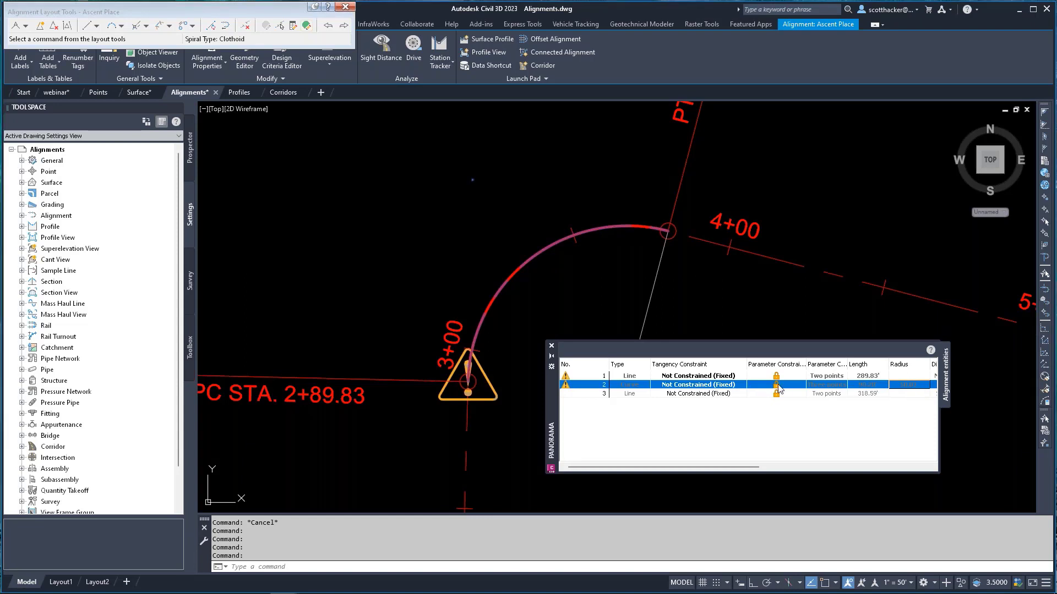
pyautogui.click(776, 384)
pyautogui.click(904, 385)
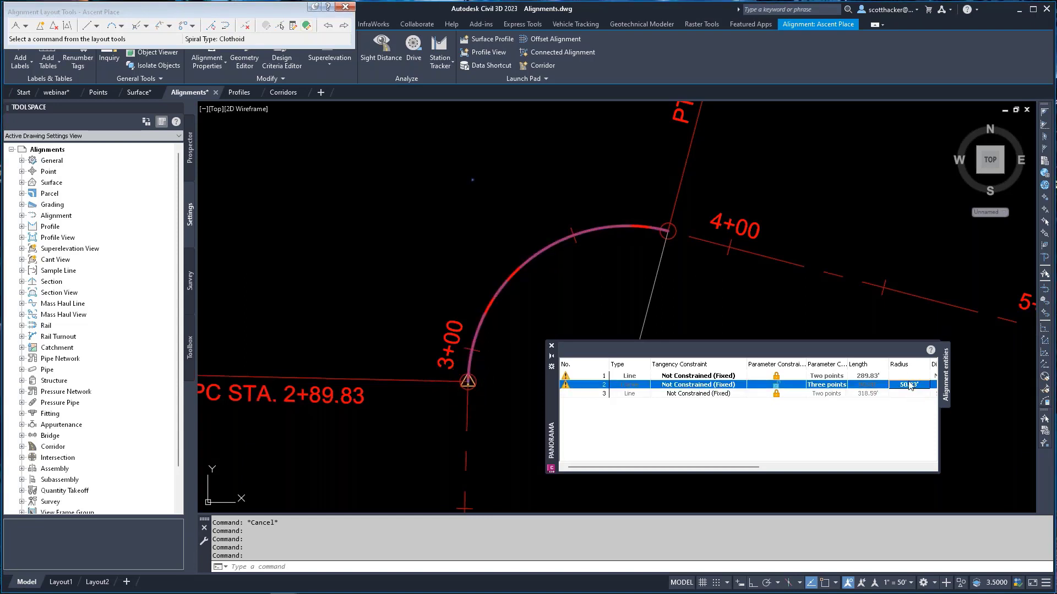
pyautogui.click(919, 389)
pyautogui.write('50')
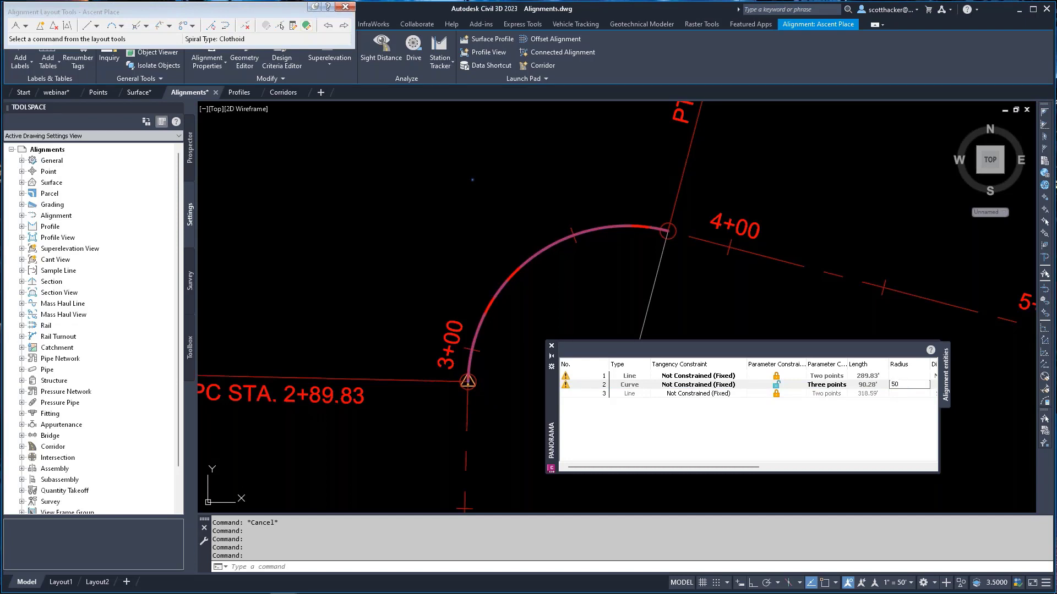
pyautogui.press('Return')
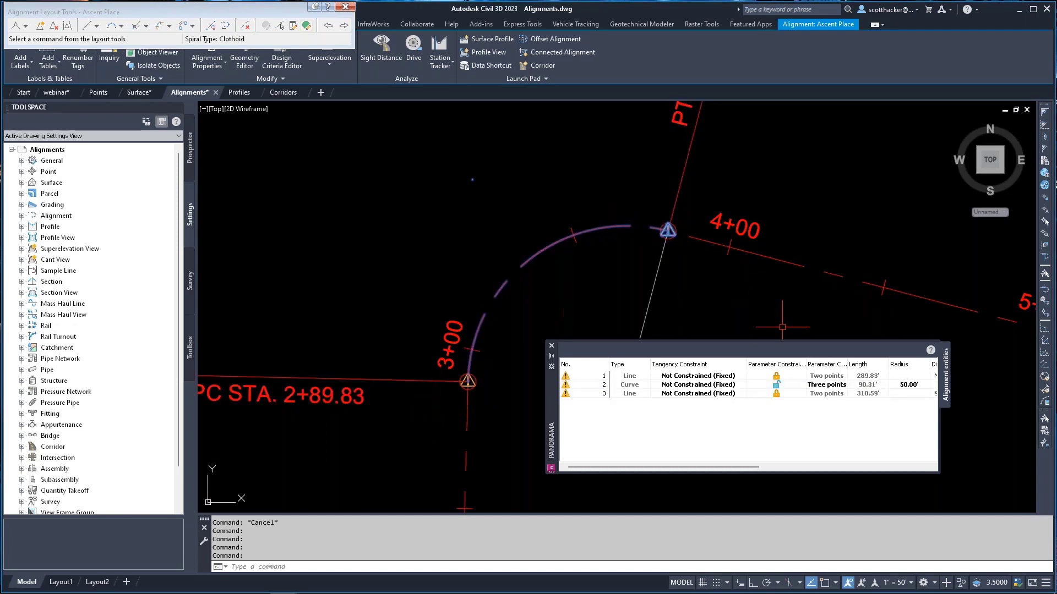
# Step: Close the alignment entity grid and the Ascent Place layout tools, leaving the alignment deselected
pyautogui.click(551, 346)
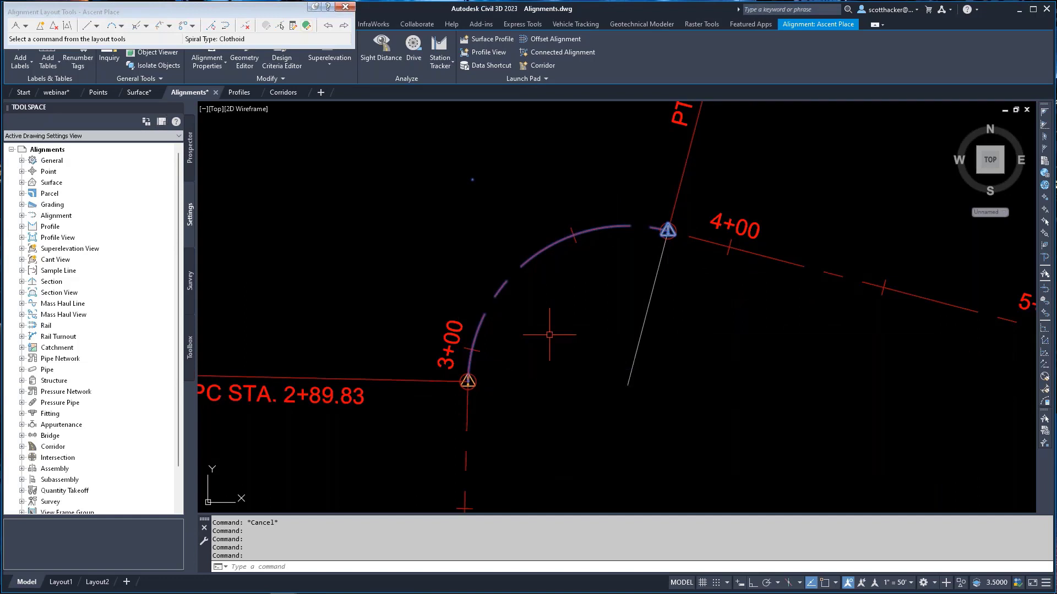
pyautogui.press('Escape')
pyautogui.press('Escape')
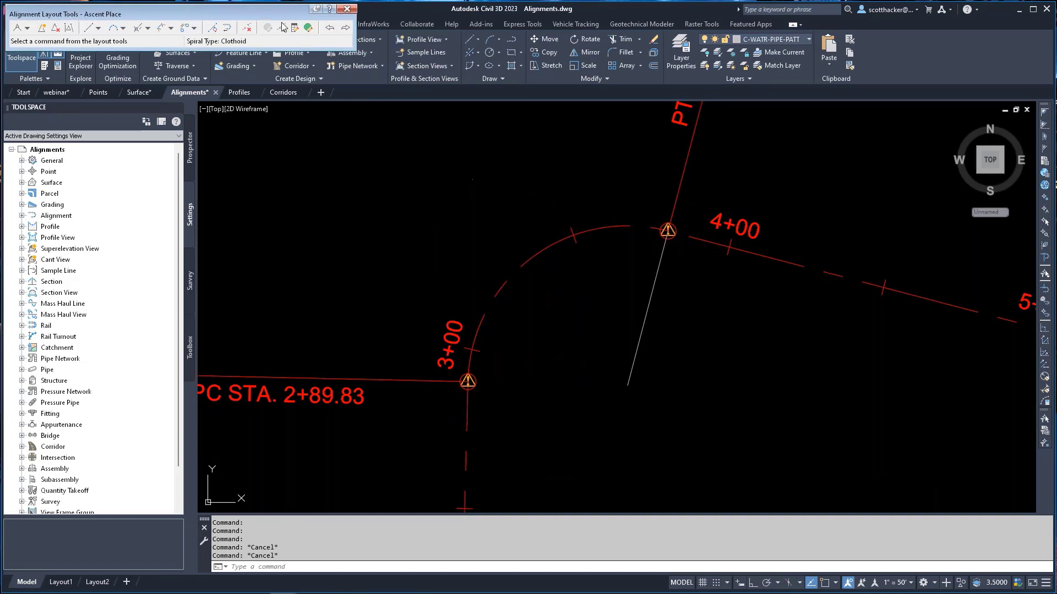
pyautogui.moveTo(277, 6)
pyautogui.mouseDown()
pyautogui.moveTo(509, 131)
pyautogui.moveTo(499, 132)
pyautogui.mouseUp()
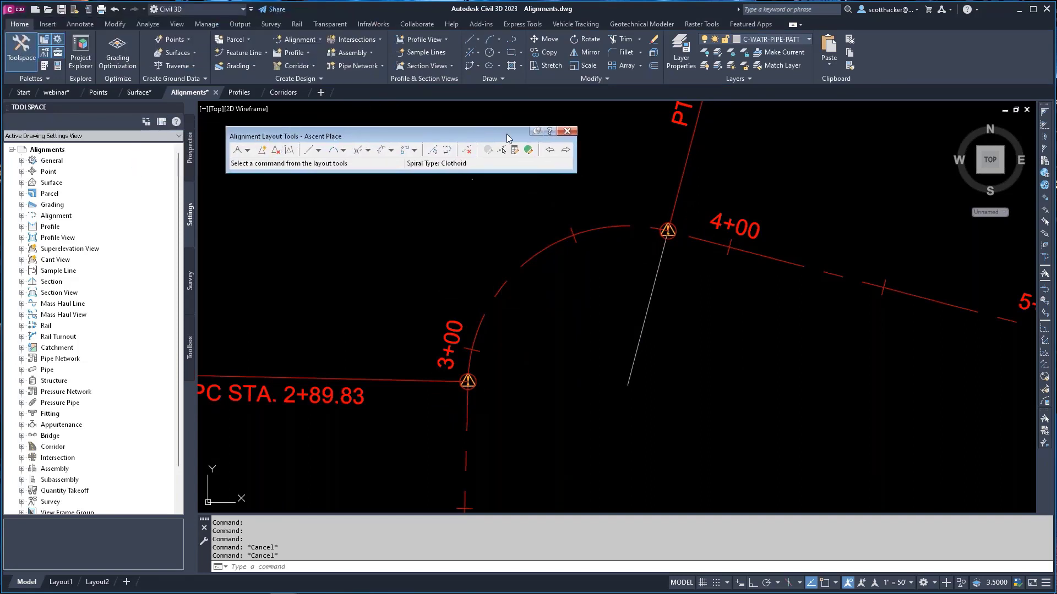
pyautogui.moveTo(286, 312)
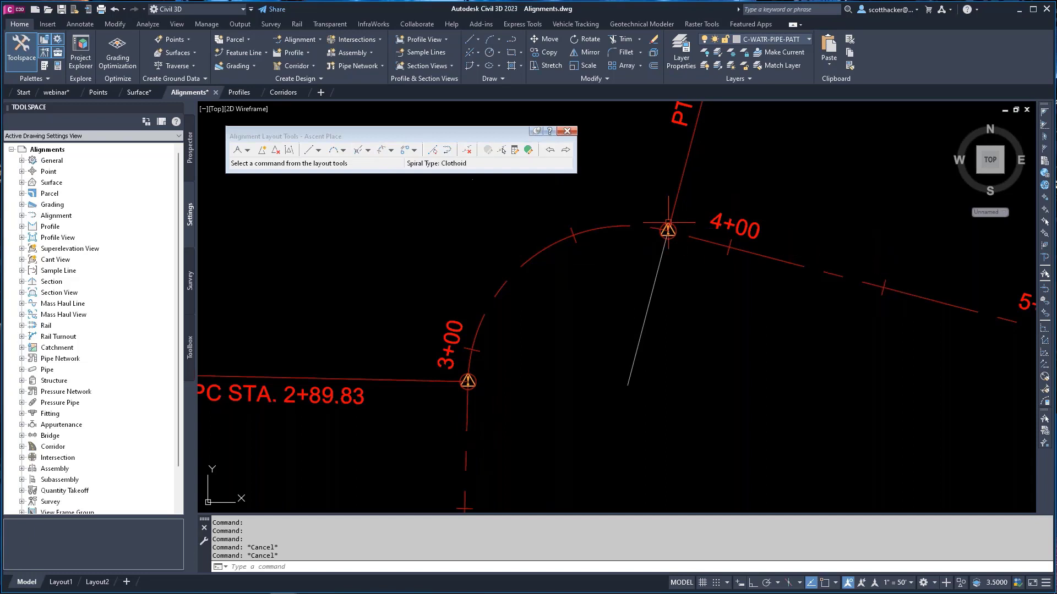
pyautogui.click(566, 131)
# Step: Open the Add Labels tool and set it to the Alignment feature with the Multiple Segment label type
pyautogui.scroll(-8, 354, 259)
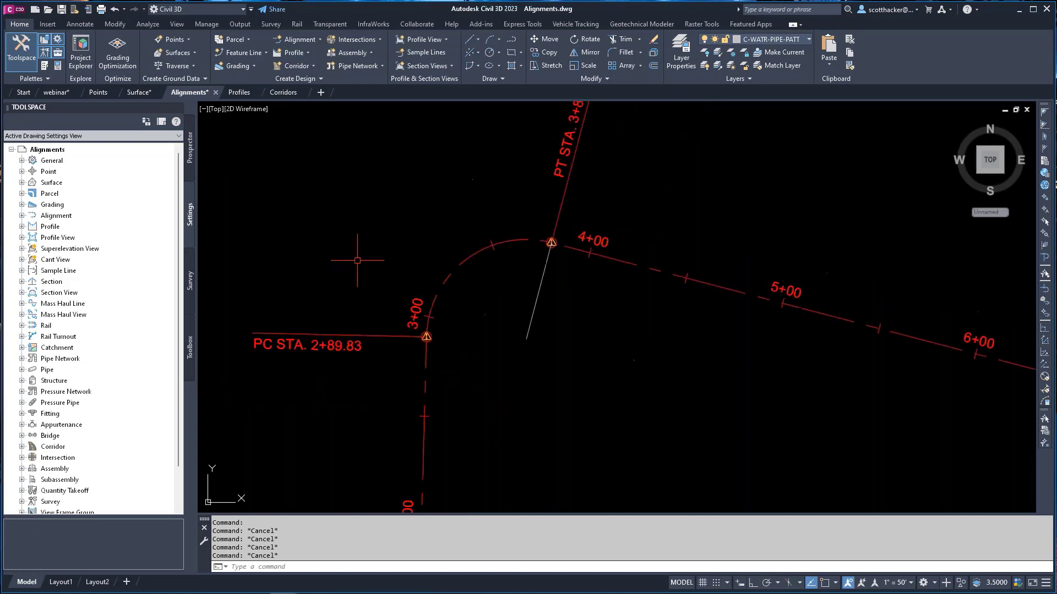
pyautogui.scroll(4, 283, 298)
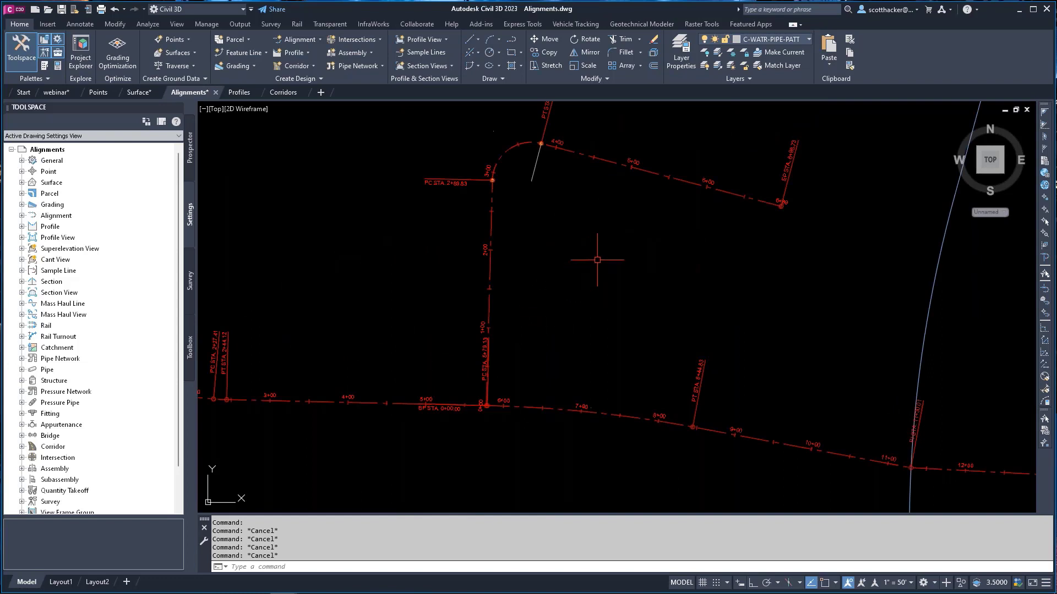
pyautogui.moveTo(601, 264); pyautogui.dragTo(570, 292, button='middle')
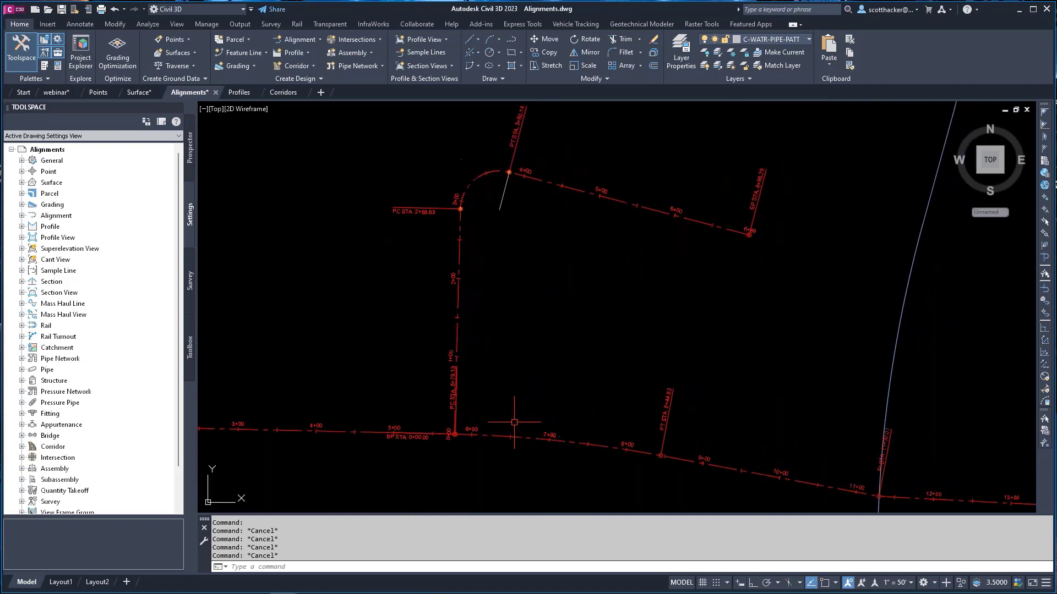
pyautogui.scroll(2, 363, 462)
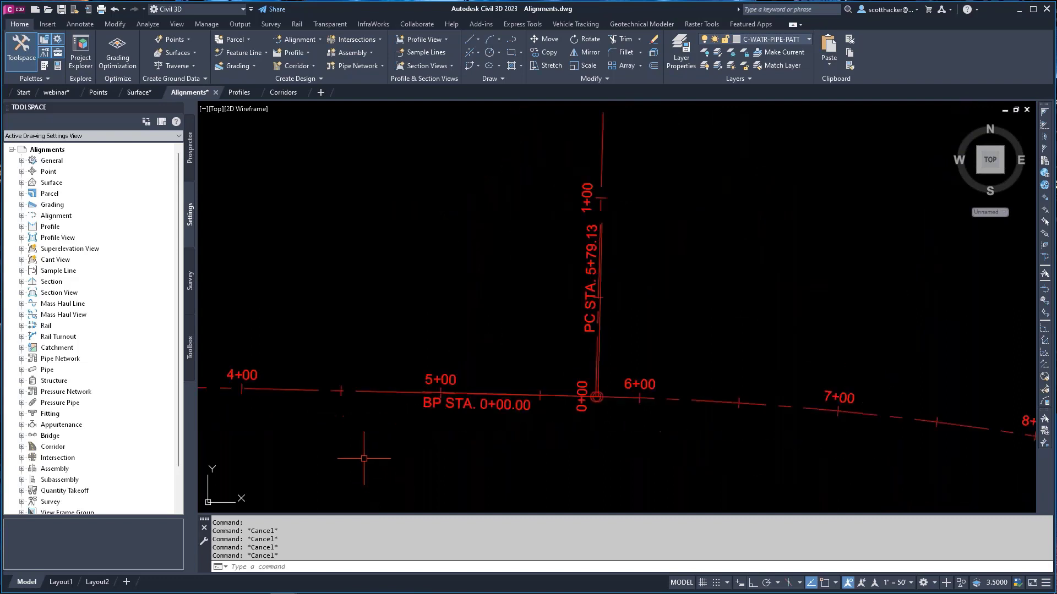
pyautogui.moveTo(929, 386); pyautogui.dragTo(792, 366, button='middle')
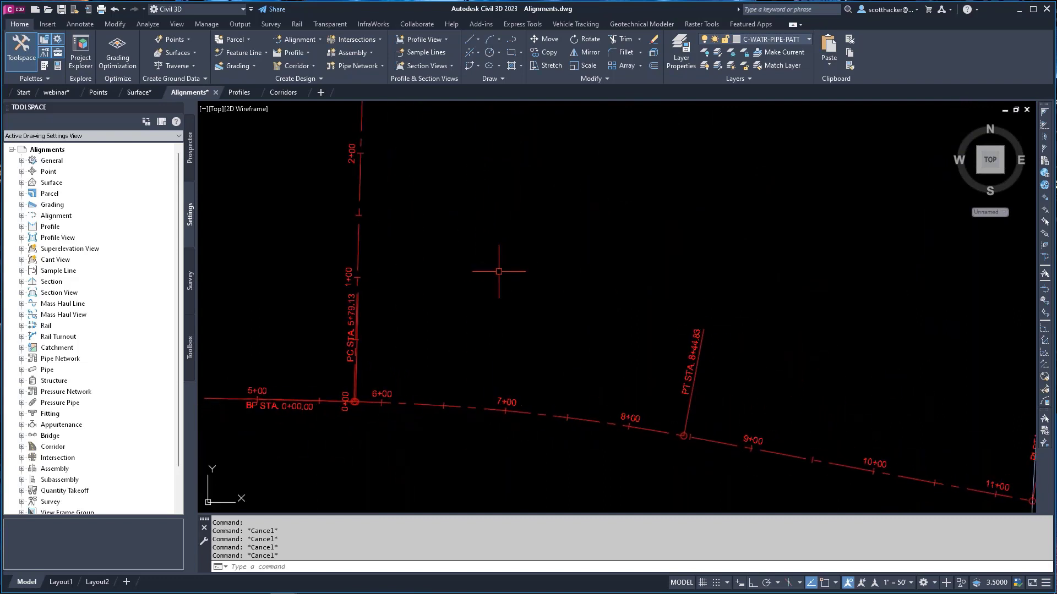
pyautogui.click(78, 24)
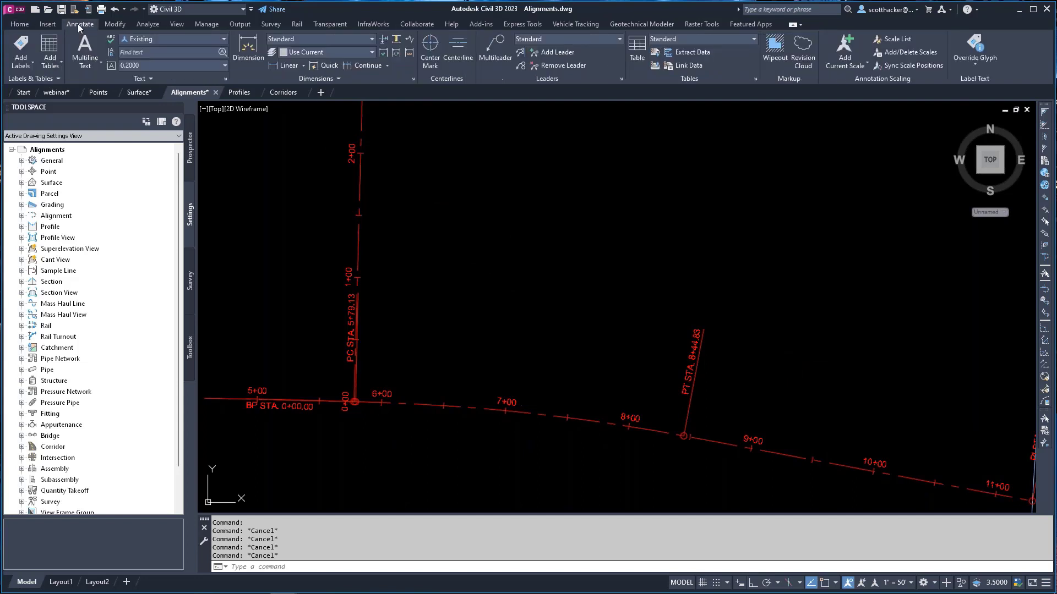
pyautogui.click(21, 44)
pyautogui.click(172, 187)
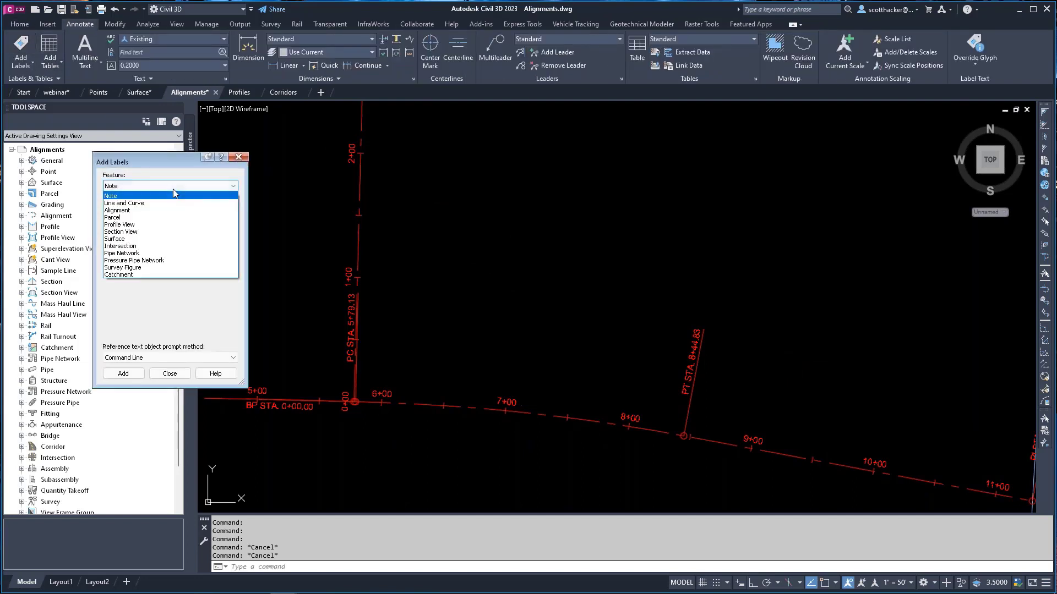
pyautogui.click(137, 210)
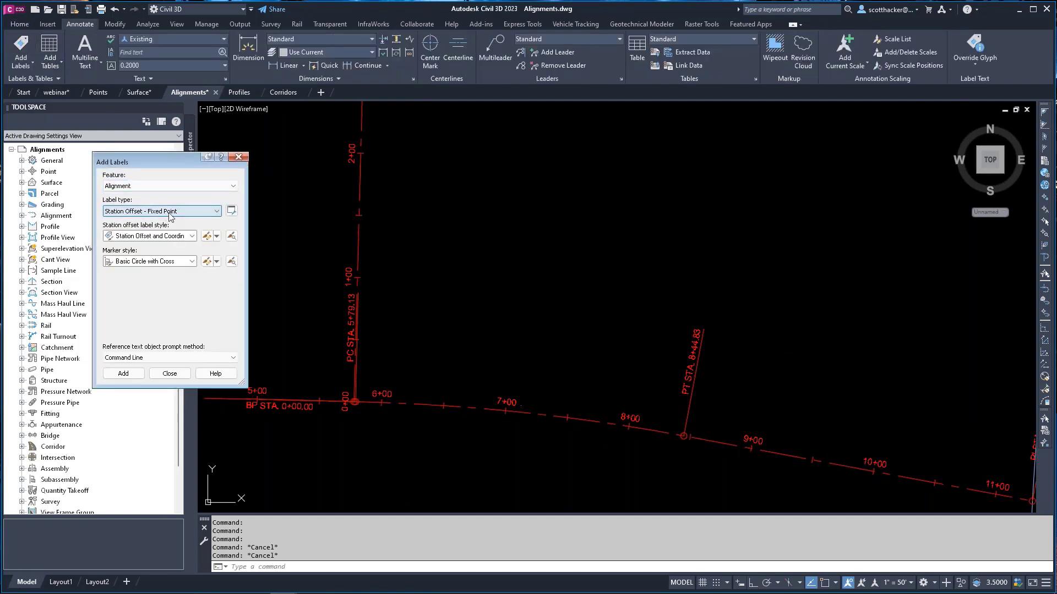
pyautogui.click(184, 212)
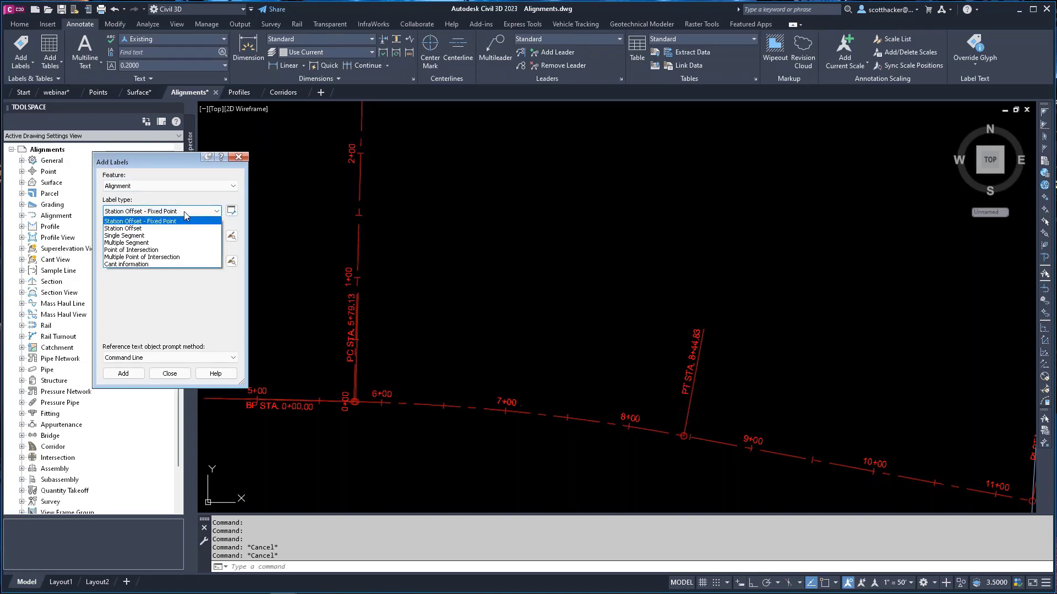
pyautogui.click(130, 243)
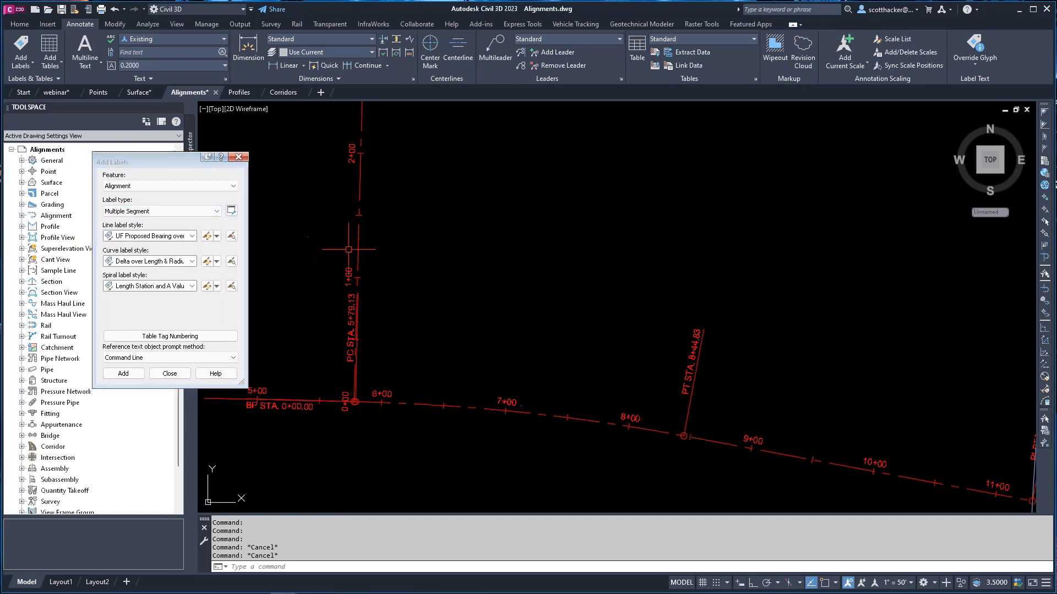
# Step: Label every segment of the Ascent Place alignment, check the curve and tangent labels, and end the labelling command
pyautogui.click(124, 373)
pyautogui.click(359, 248)
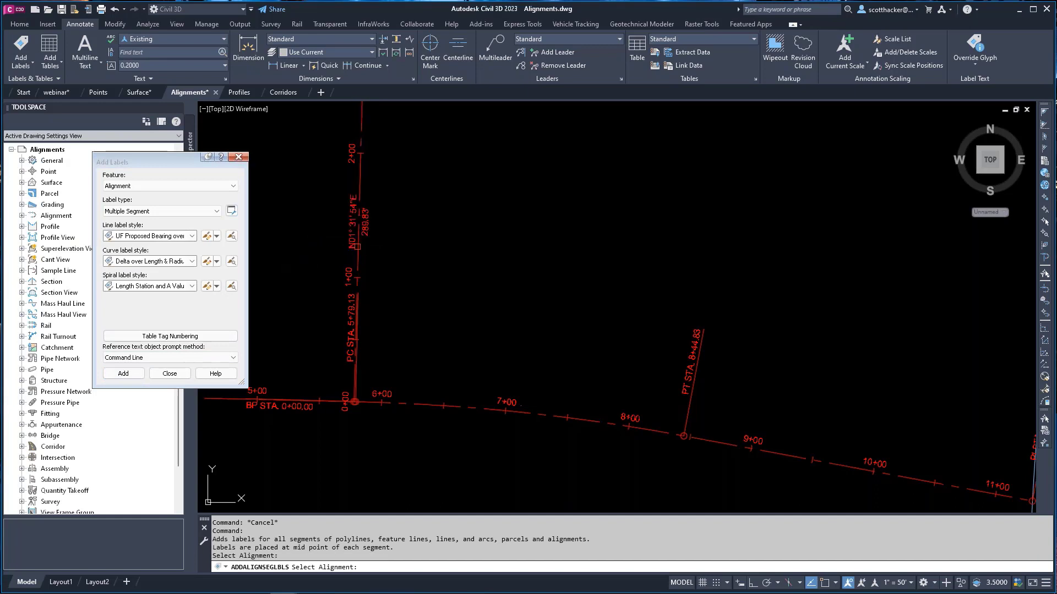
pyautogui.moveTo(561, 197); pyautogui.dragTo(549, 509, button='middle')
pyautogui.scroll(4, 404, 380)
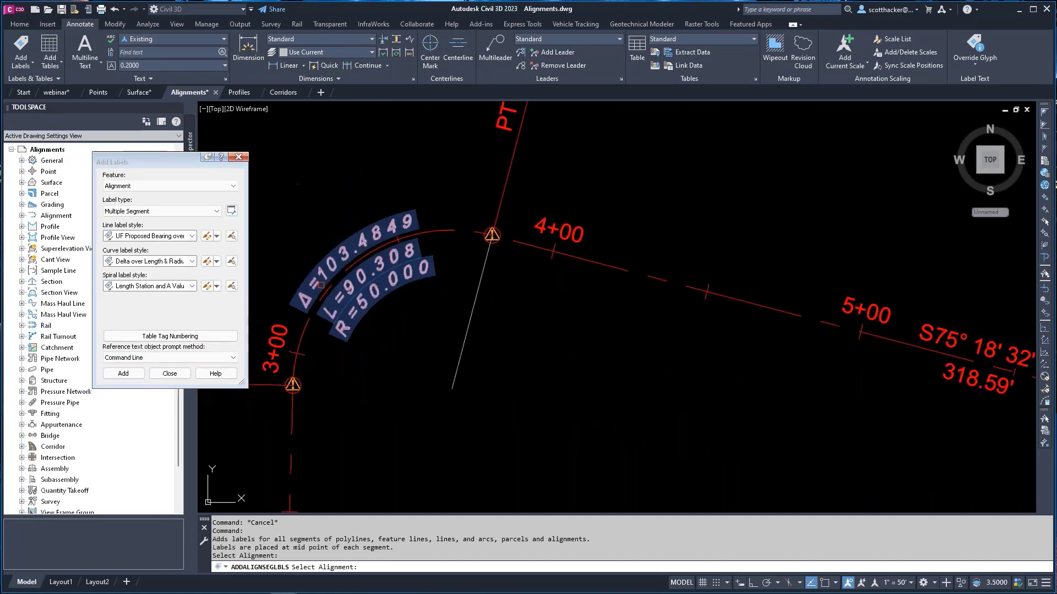
pyautogui.scroll(-3, 583, 360)
pyautogui.scroll(5, 874, 381)
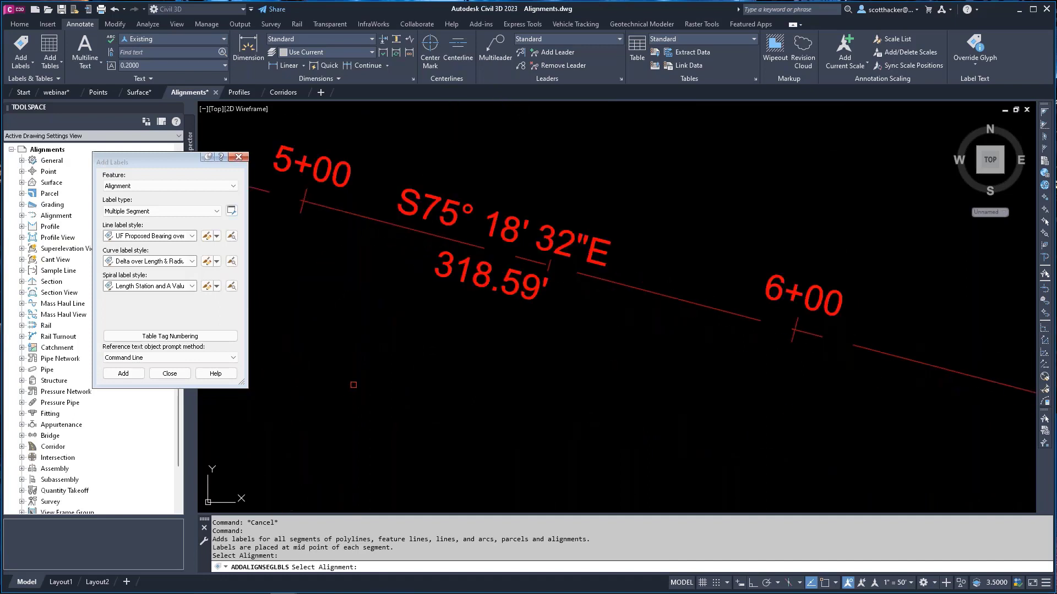
pyautogui.click(599, 345)
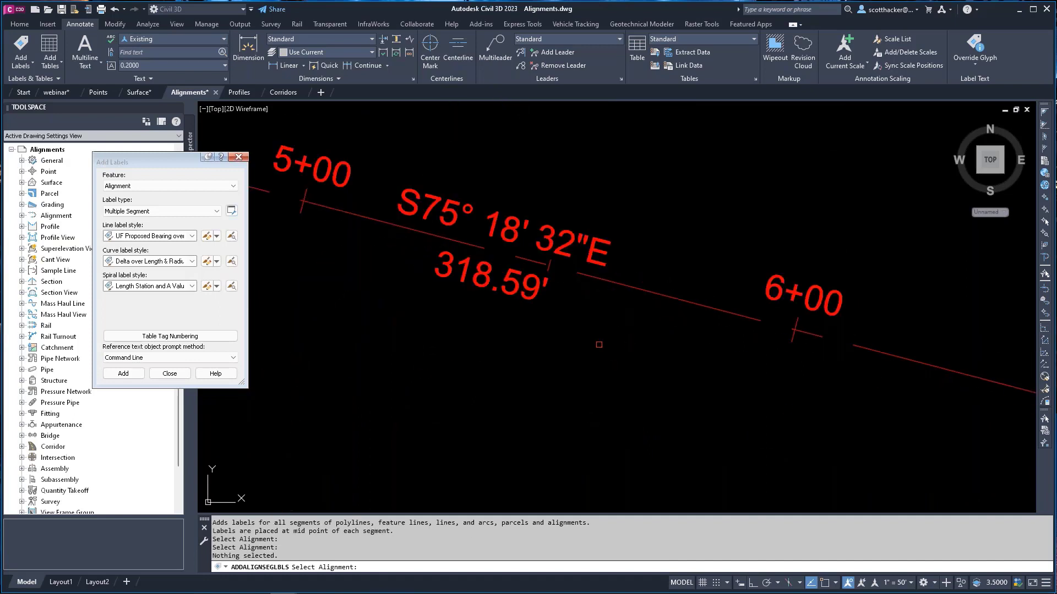
pyautogui.press('Escape')
pyautogui.press('Escape')
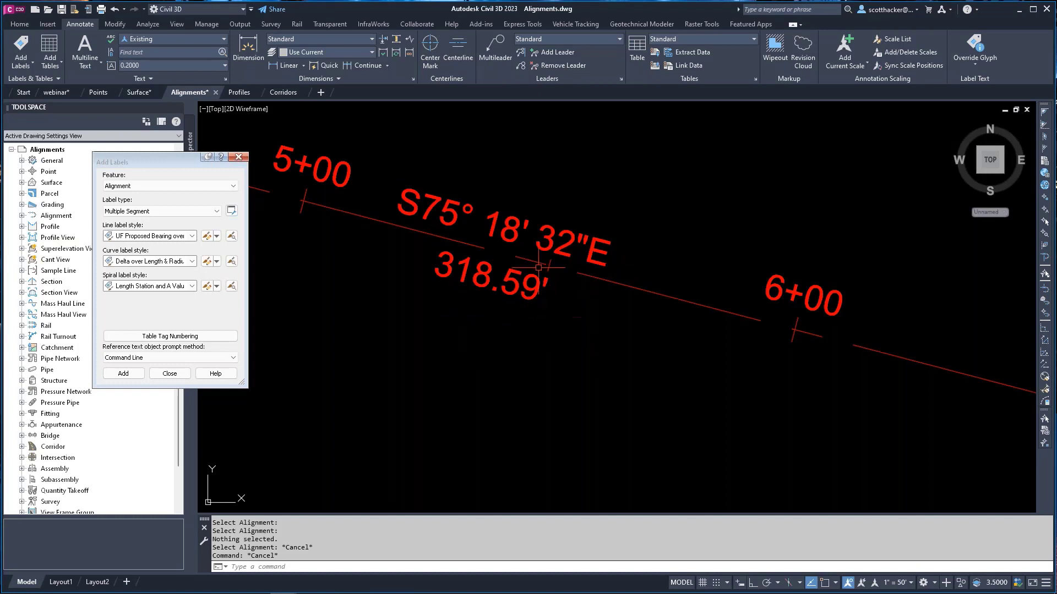
# Step: Slide the outgoing tangent's bearing and distance label along the line to just past station 6+00
pyautogui.click(498, 252)
pyautogui.click(498, 252)
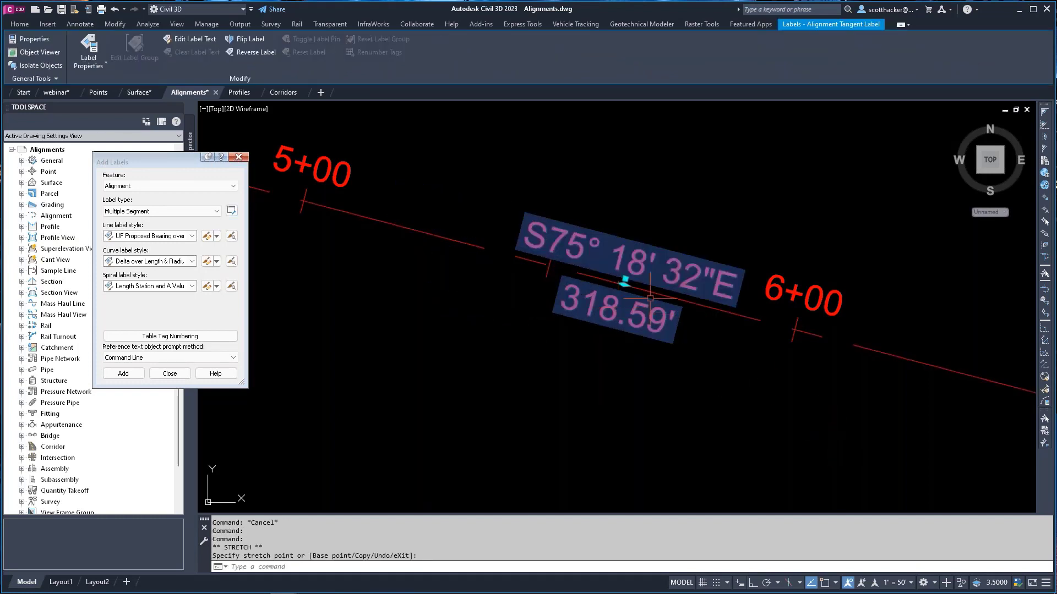
pyautogui.click(625, 283)
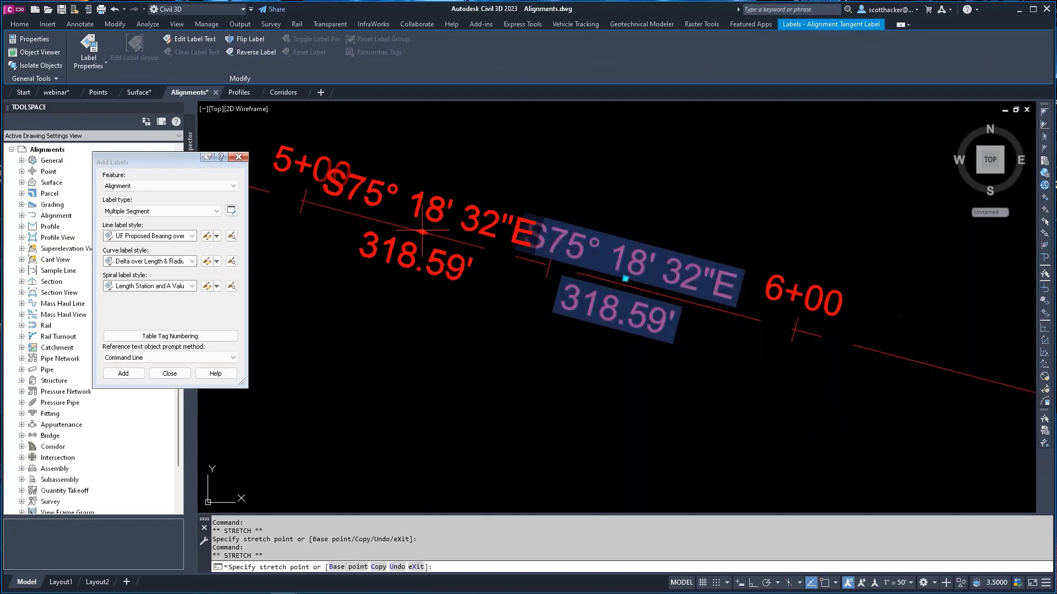
pyautogui.moveTo(623, 286); pyautogui.dragTo(412, 197, button='middle')
pyautogui.click(738, 324)
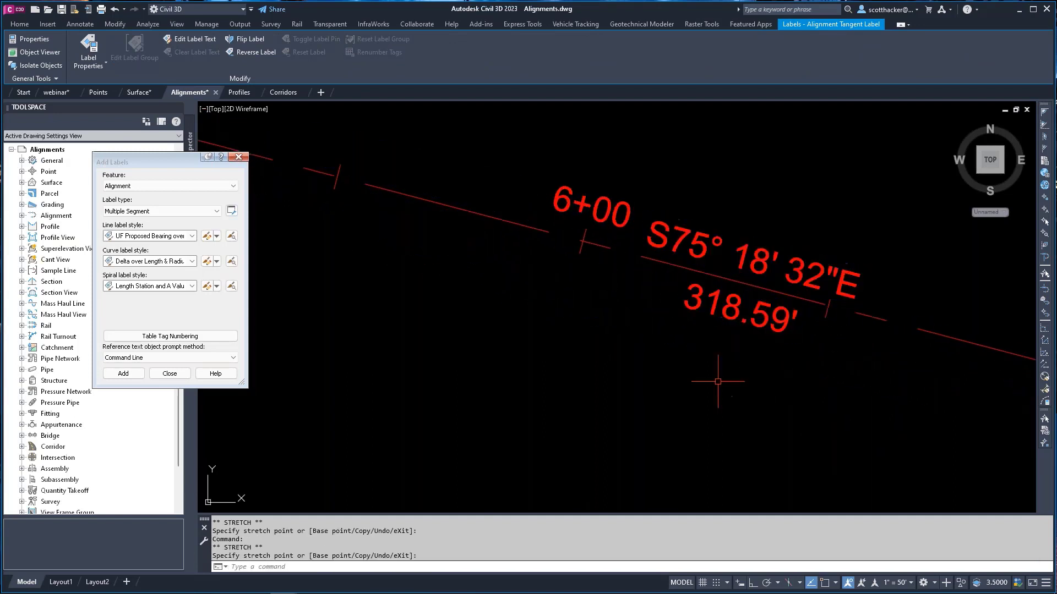
pyautogui.press('Escape')
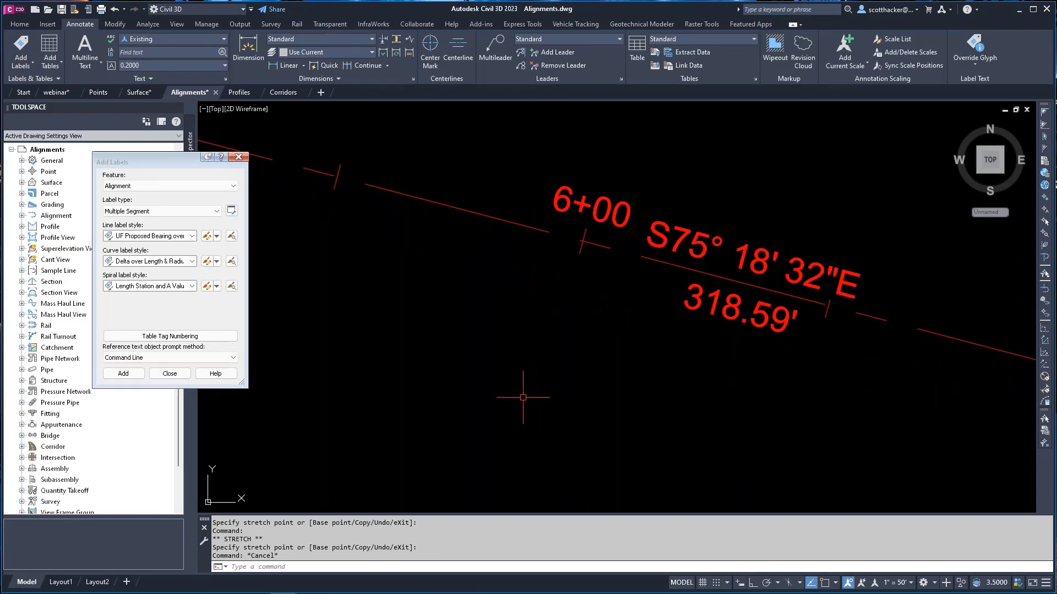
# Step: Change the label type to Station Offset and draw a rectangle beside the incoming Ascent Place tangent, above main alignment stations 6+00 to 7+00
pyautogui.click(218, 211)
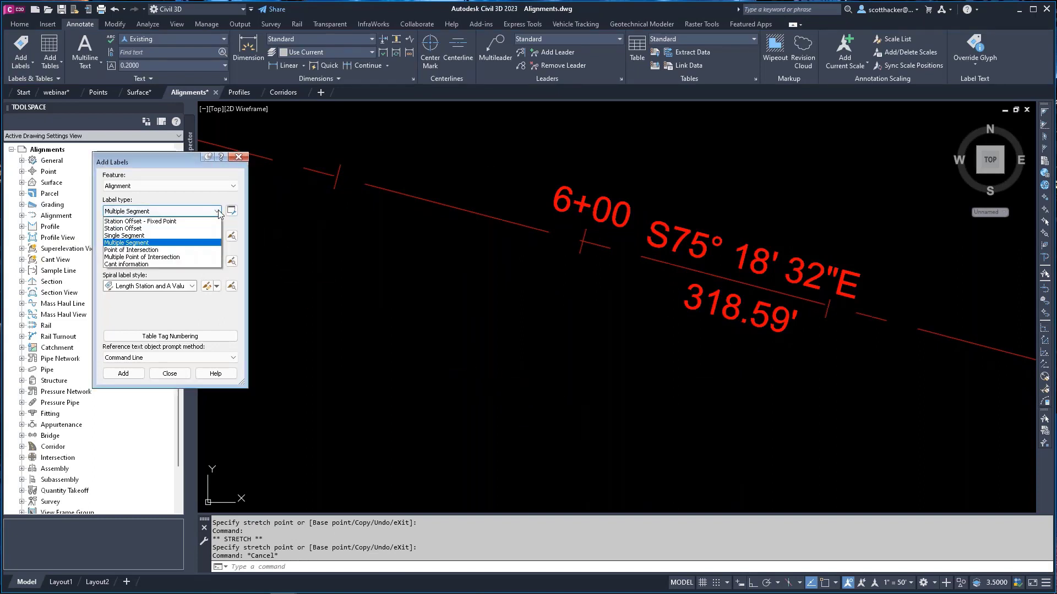
pyautogui.click(123, 231)
pyautogui.scroll(-6, 639, 318)
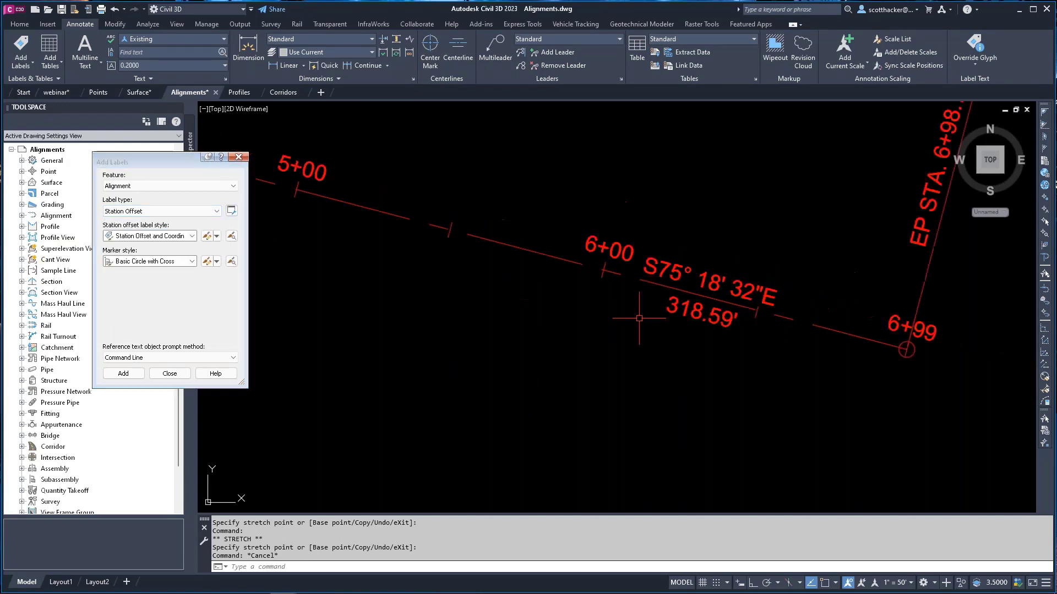
pyautogui.moveTo(456, 324)
pyautogui.mouseDown(button='middle')
pyautogui.moveTo(827, 195)
pyautogui.moveTo(678, 133)
pyautogui.moveTo(675, 144)
pyautogui.mouseUp(button='middle')
pyautogui.press('Escape')
pyautogui.press('Escape')
pyautogui.press('Escape')
pyautogui.write('re')
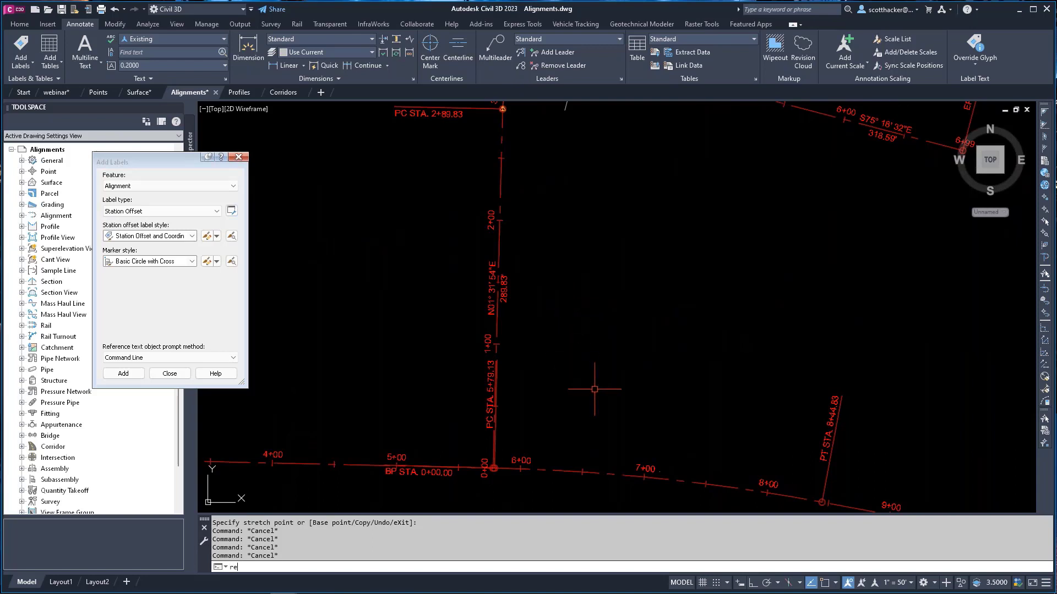
pyautogui.write('c')
pyautogui.press('Return')
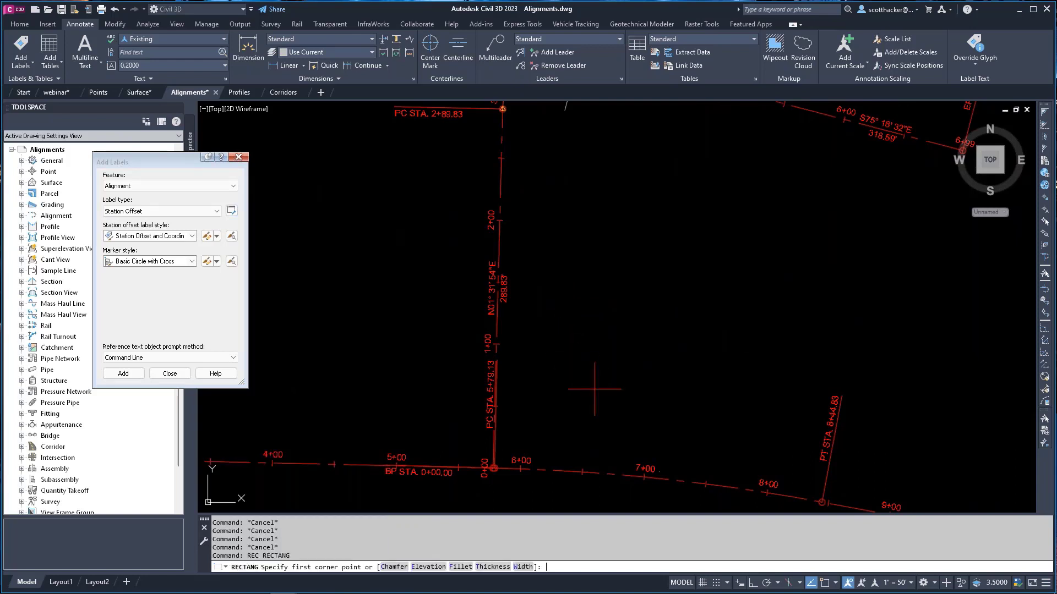
pyautogui.click(540, 328)
pyautogui.click(662, 440)
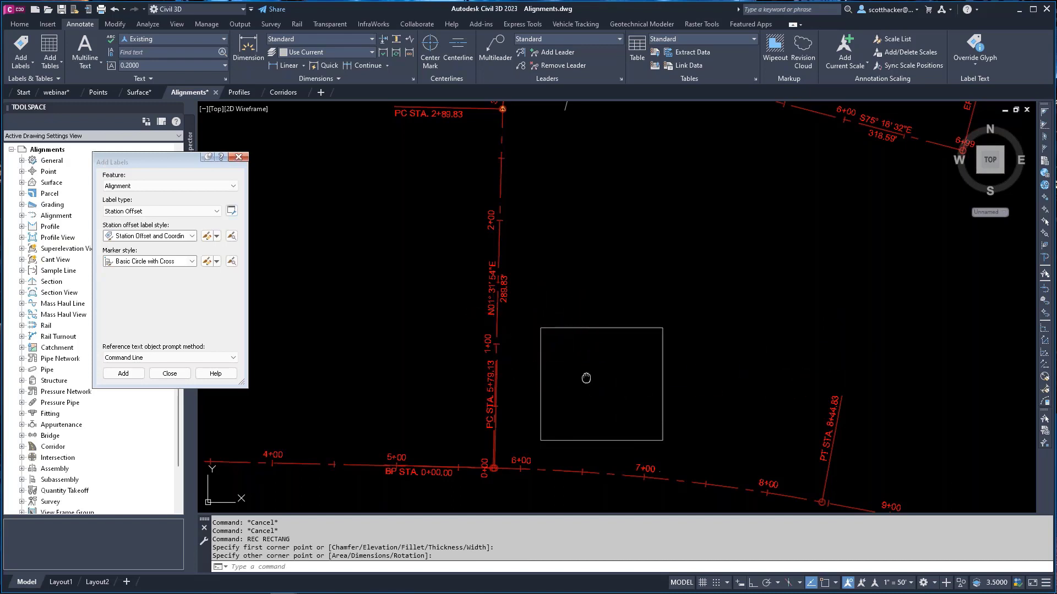
# Step: Add a station offset label for the Ascent Place alignment at the rectangle's upper-left corner, snapping station and offset to its endpoint
pyautogui.moveTo(576, 369); pyautogui.dragTo(573, 326, button='middle')
pyautogui.scroll(2, 574, 326)
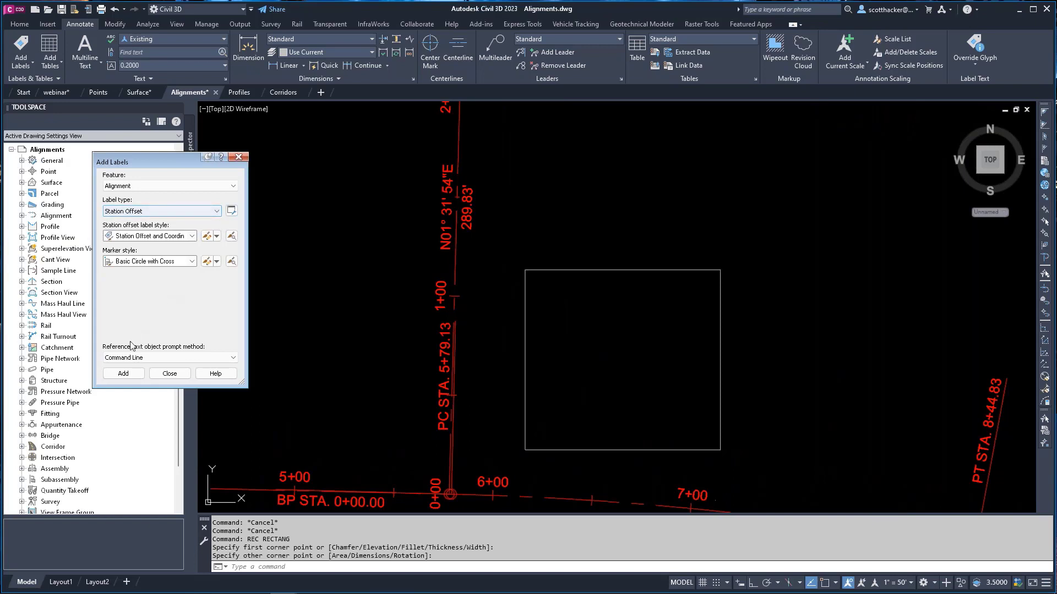
pyautogui.click(123, 373)
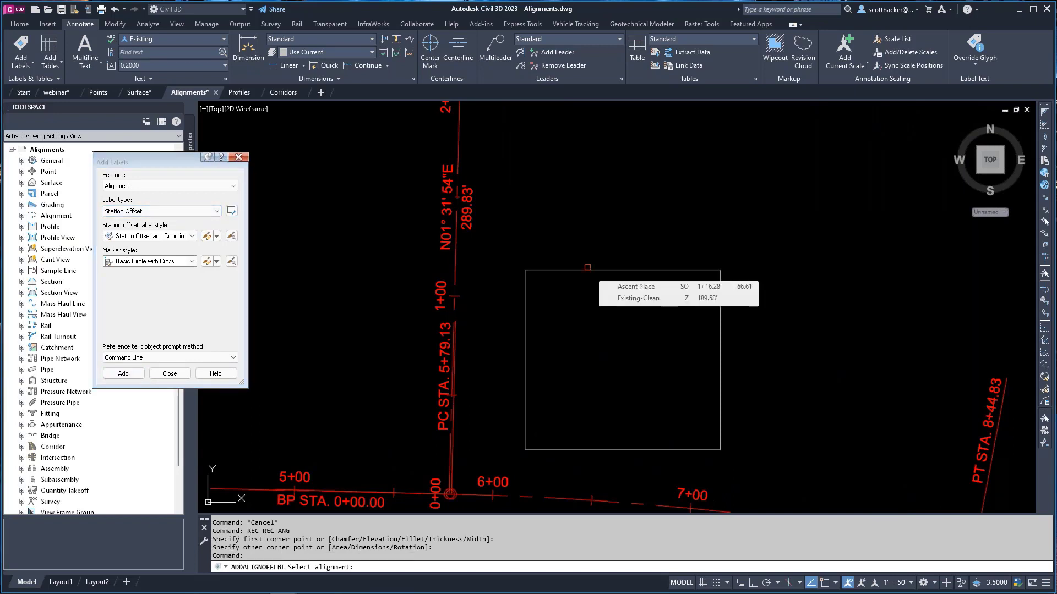
pyautogui.click(456, 304)
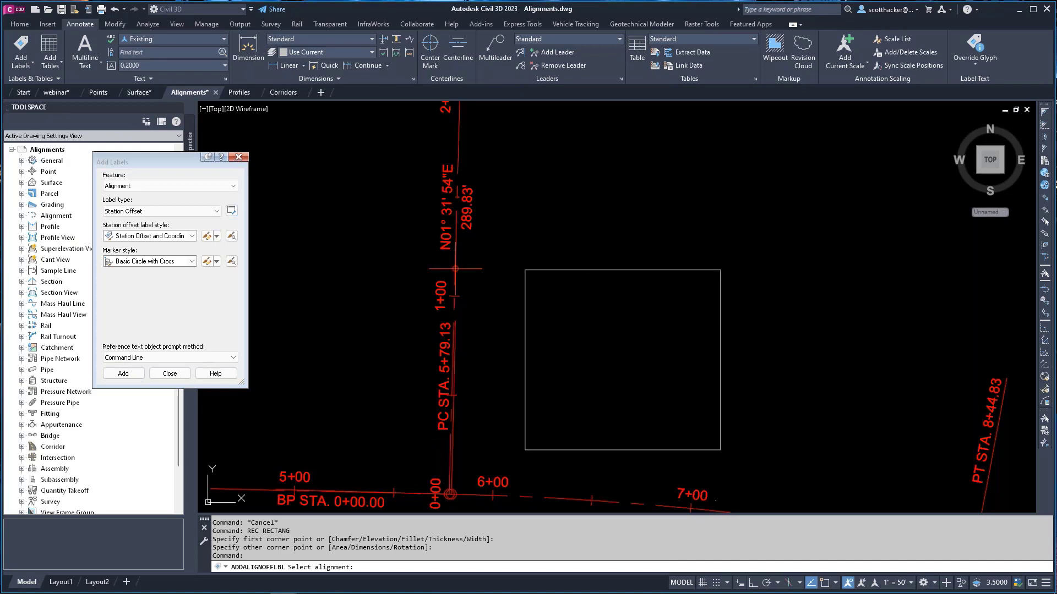
pyautogui.keyDown('shift'); pyautogui.rightClick(526, 265); pyautogui.keyUp('shift')
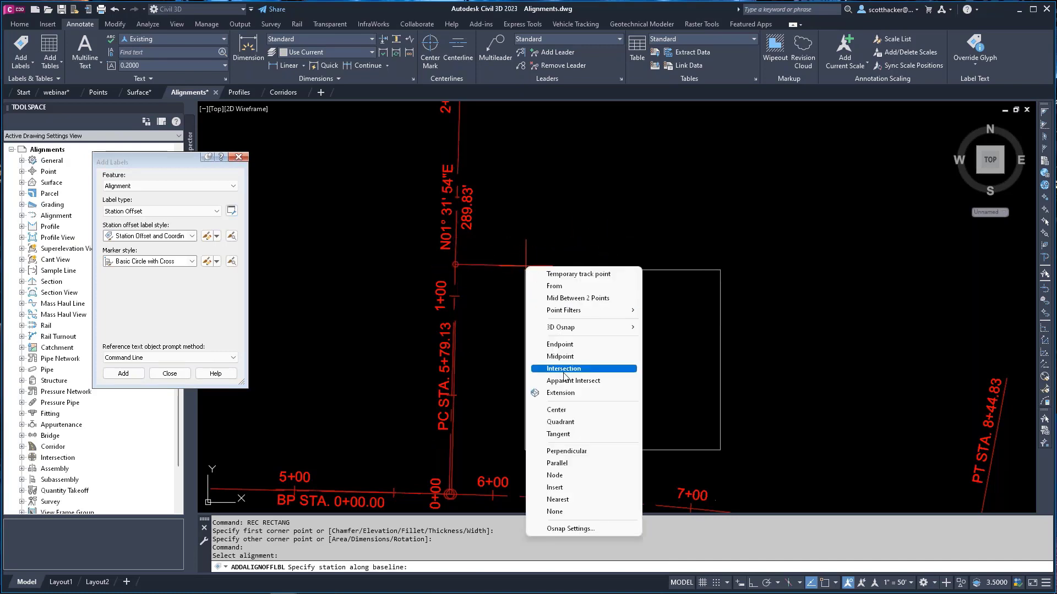
pyautogui.click(560, 345)
pyautogui.click(527, 268)
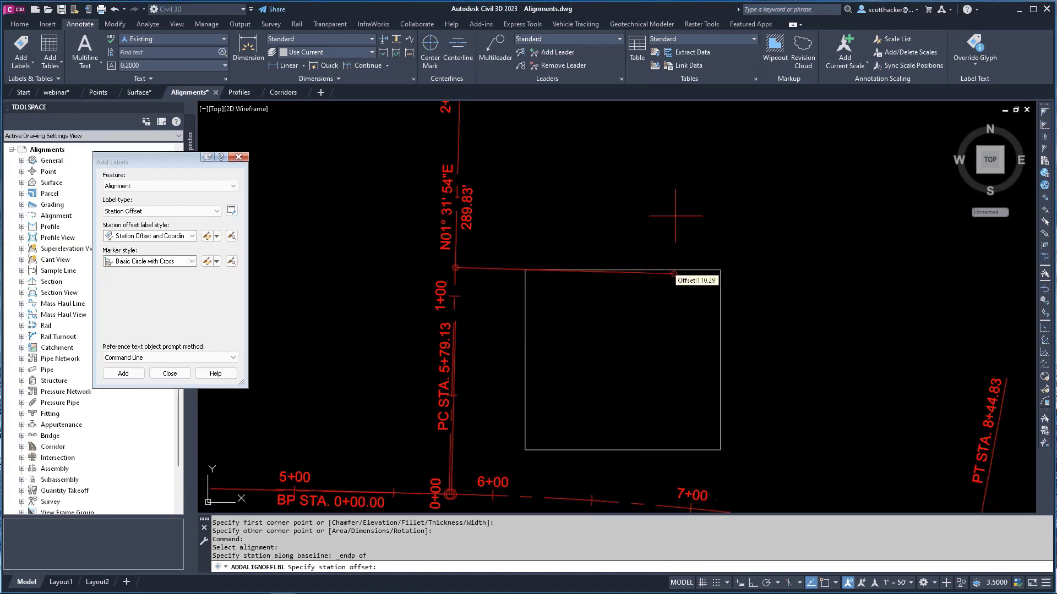
pyautogui.keyDown('shift'); pyautogui.rightClick(538, 294); pyautogui.keyUp('shift')
pyautogui.click(561, 373)
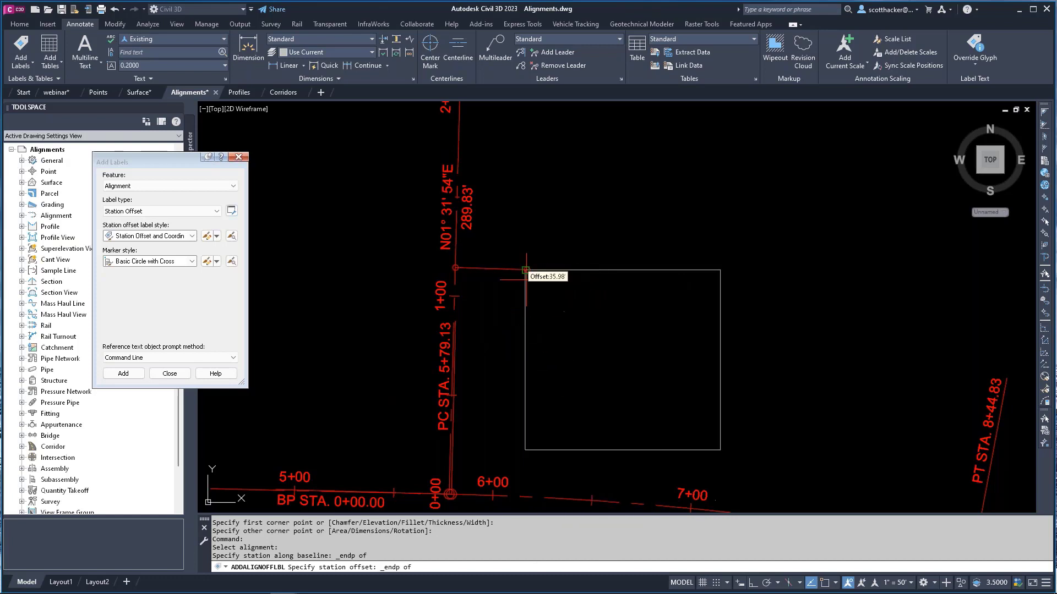
pyautogui.click(526, 270)
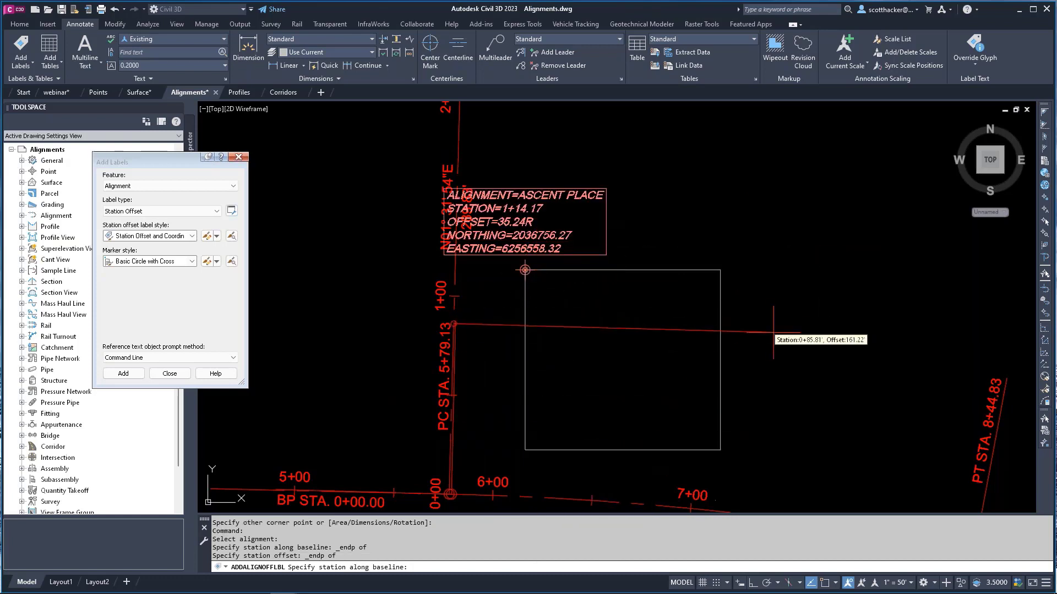
pyautogui.press('Escape')
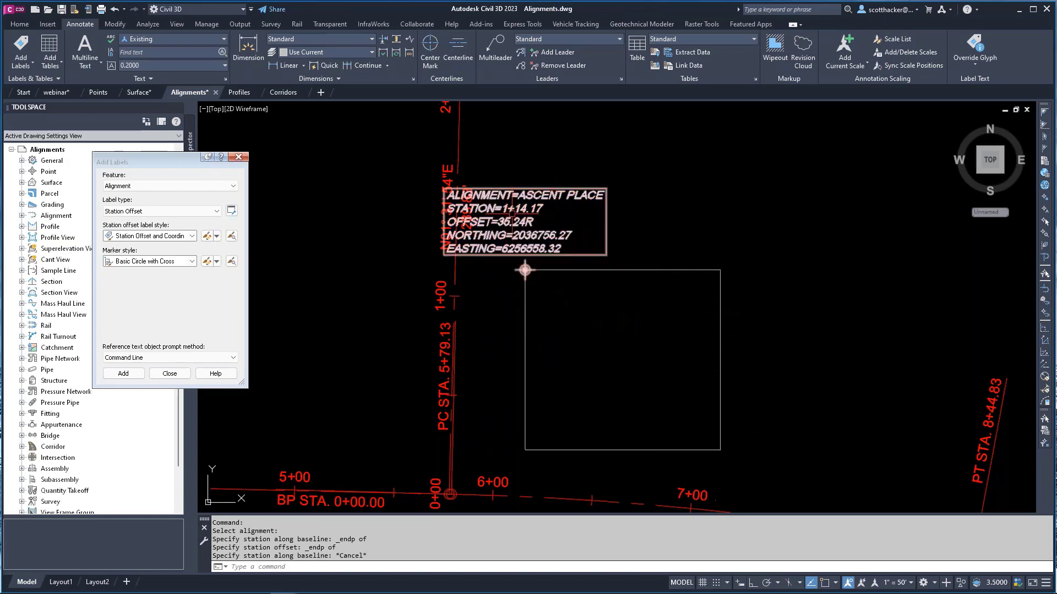
# Step: Pull the station offset label's text up and right of the rectangle corner so it sits clear of the alignment on a leader
pyautogui.click(523, 187)
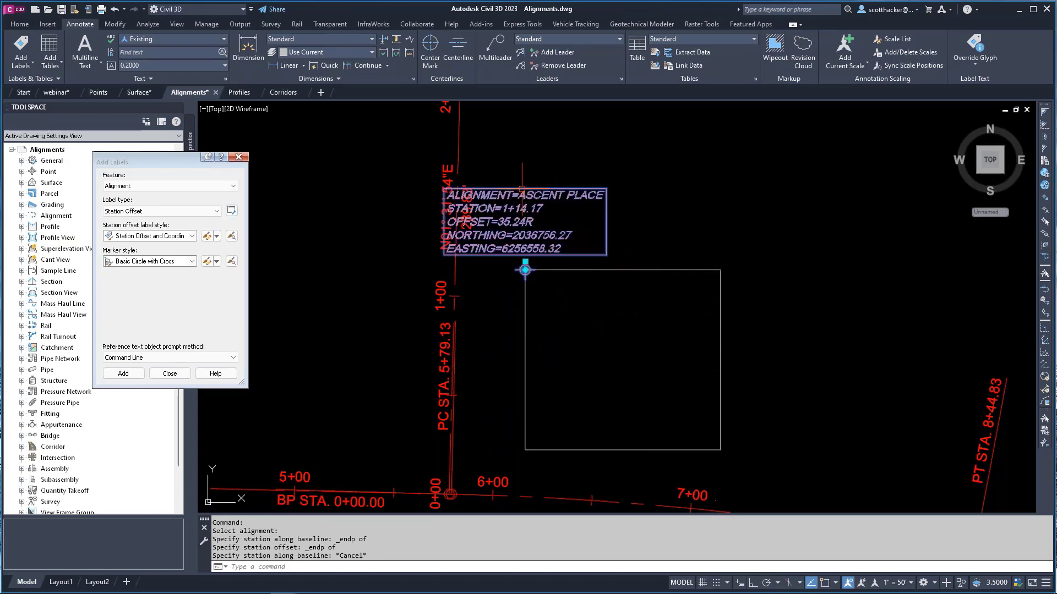
pyautogui.click(525, 263)
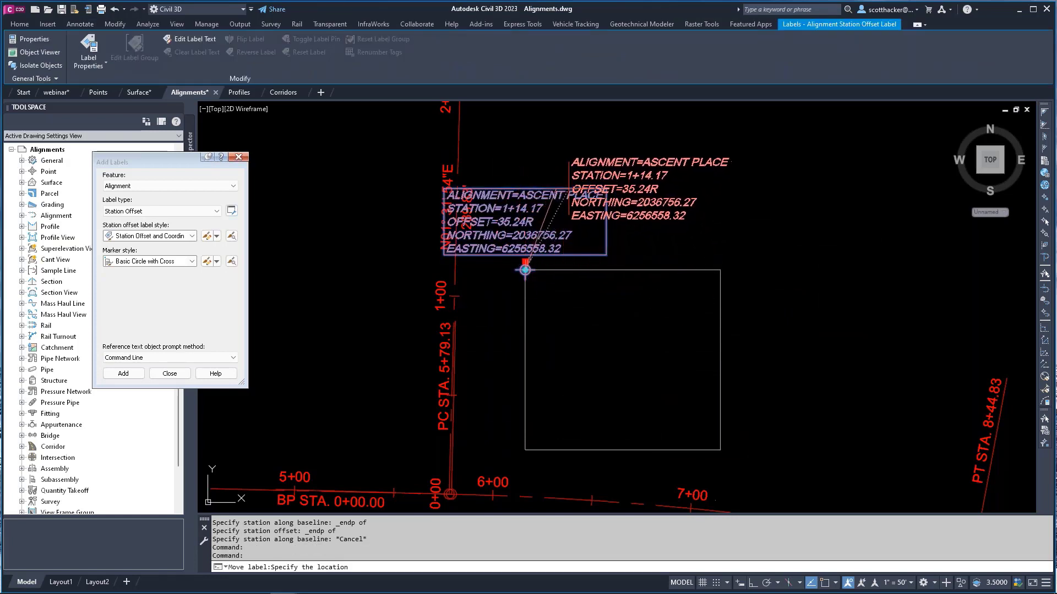
pyautogui.press('Escape')
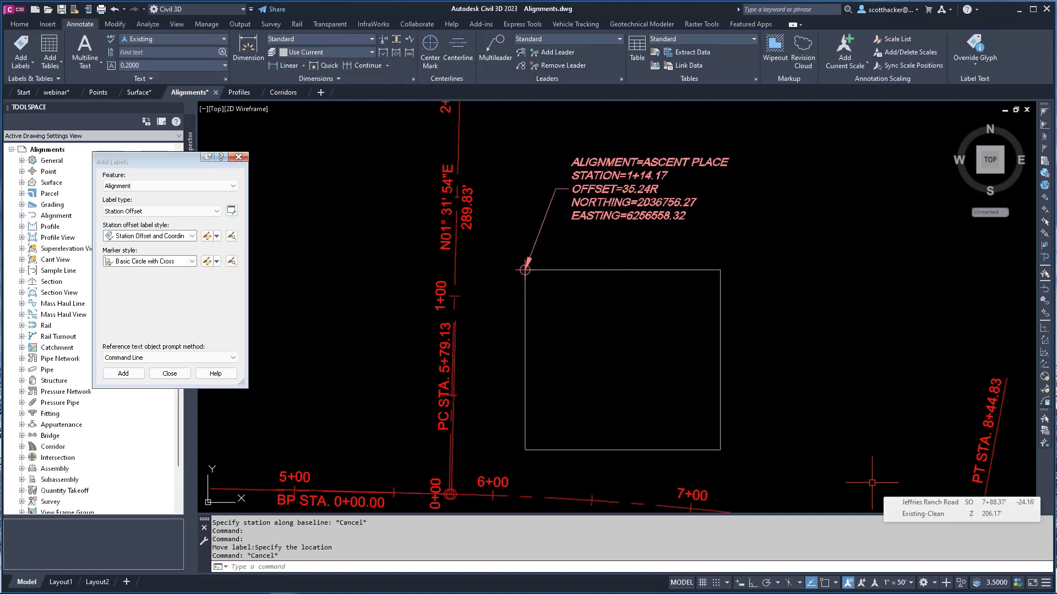
pyautogui.moveTo(838, 265); pyautogui.dragTo(726, 322, button='middle')
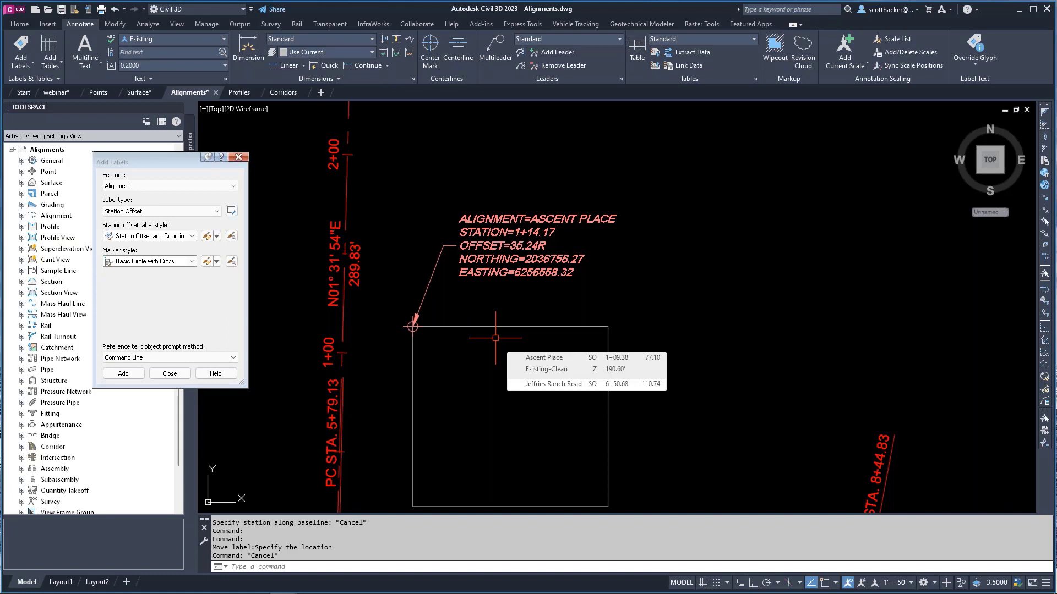
pyautogui.scroll(-2, 657, 213)
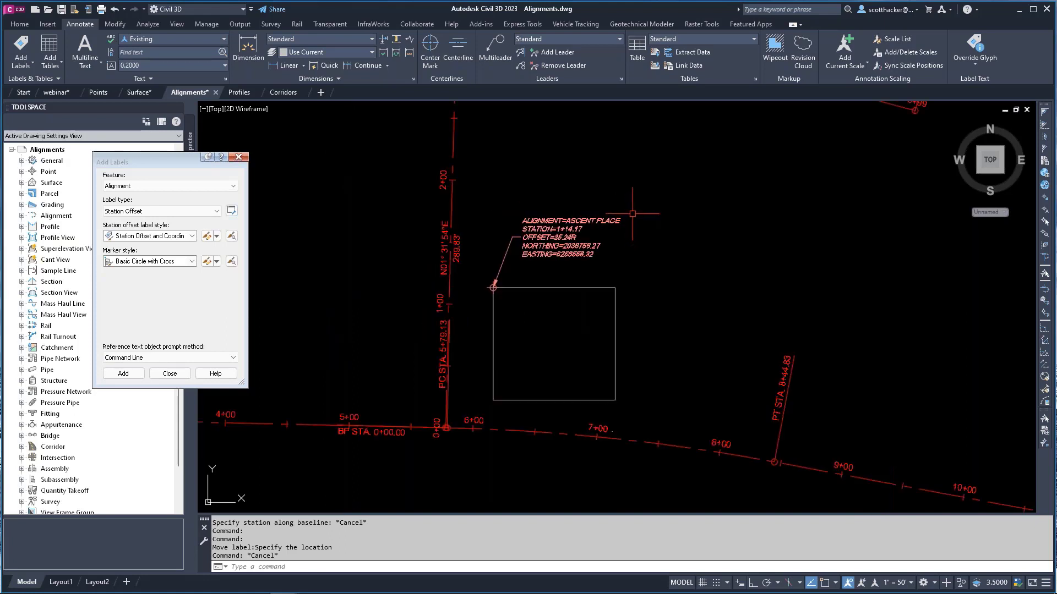
# Step: Close the Add Labels tool and split the model view into two horizontal viewports, with the station offset label enlarged in the upper one
pyautogui.click(239, 157)
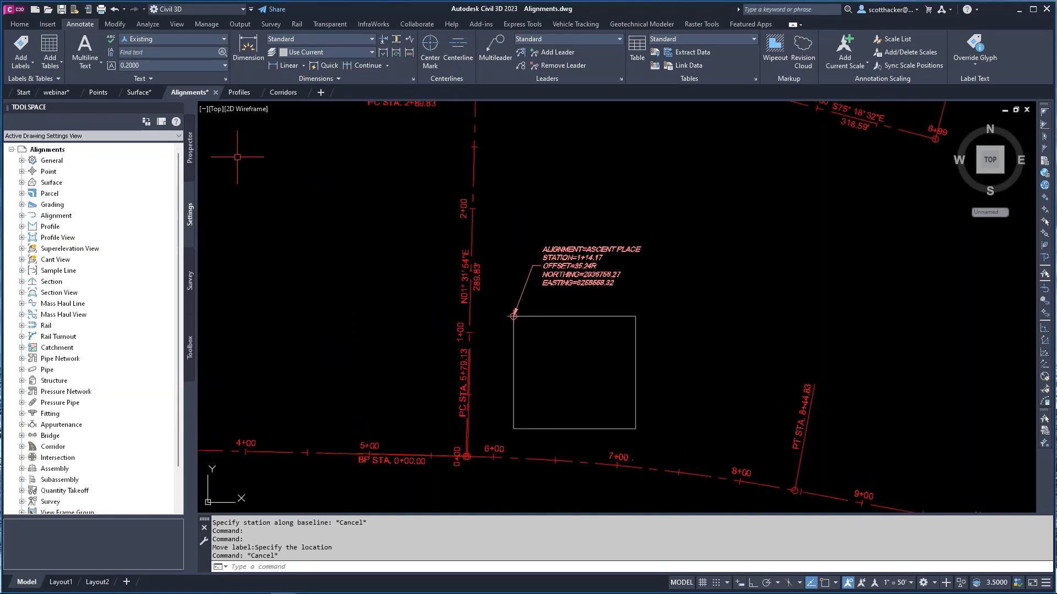
pyautogui.click(179, 25)
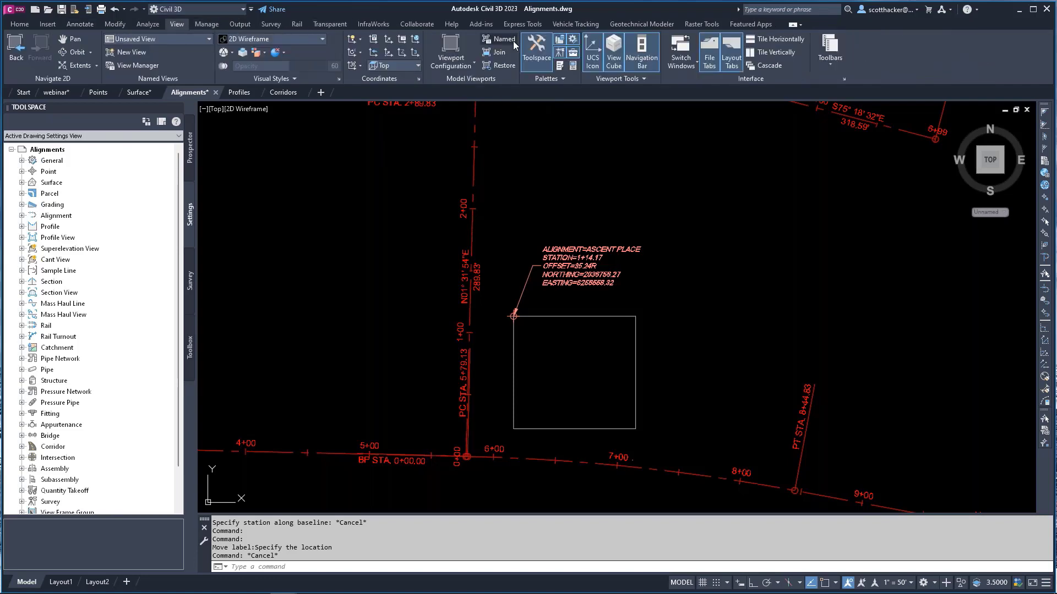
pyautogui.click(466, 64)
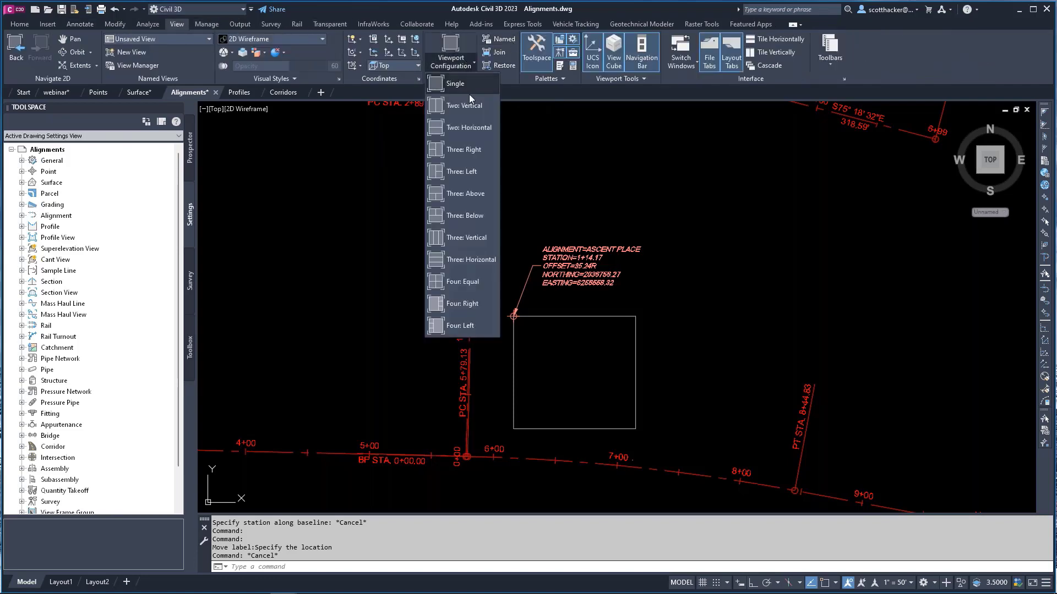
pyautogui.click(472, 128)
pyautogui.scroll(7, 330, 180)
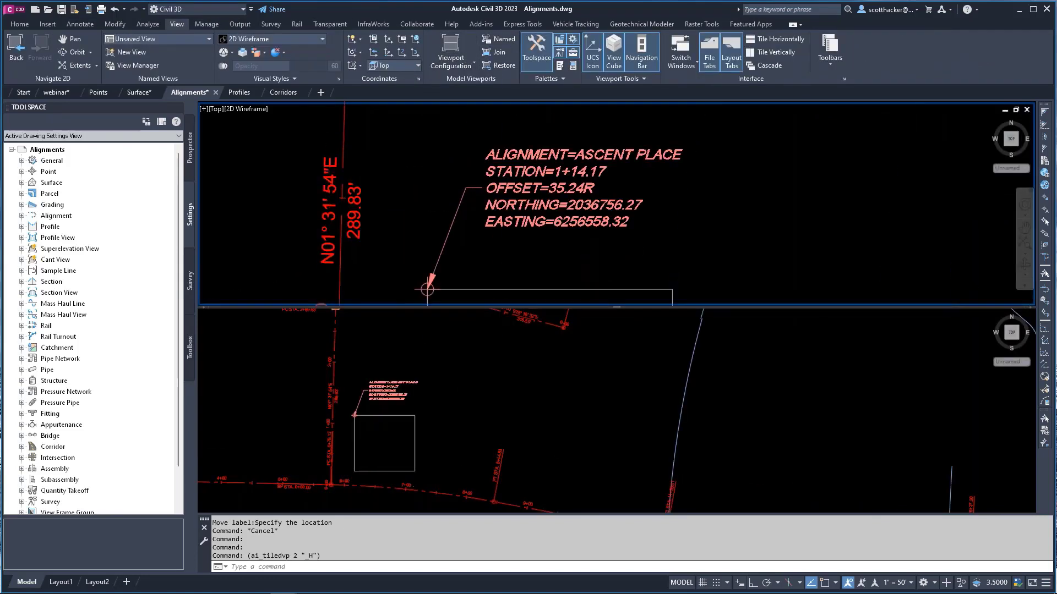
# Step: In the lower viewport, stretch the start of the Ascent Place alignment south past Jeffries Ranch Road, making its incoming tangent about 414 ft long
pyautogui.click(334, 396)
pyautogui.scroll(5, 519, 380)
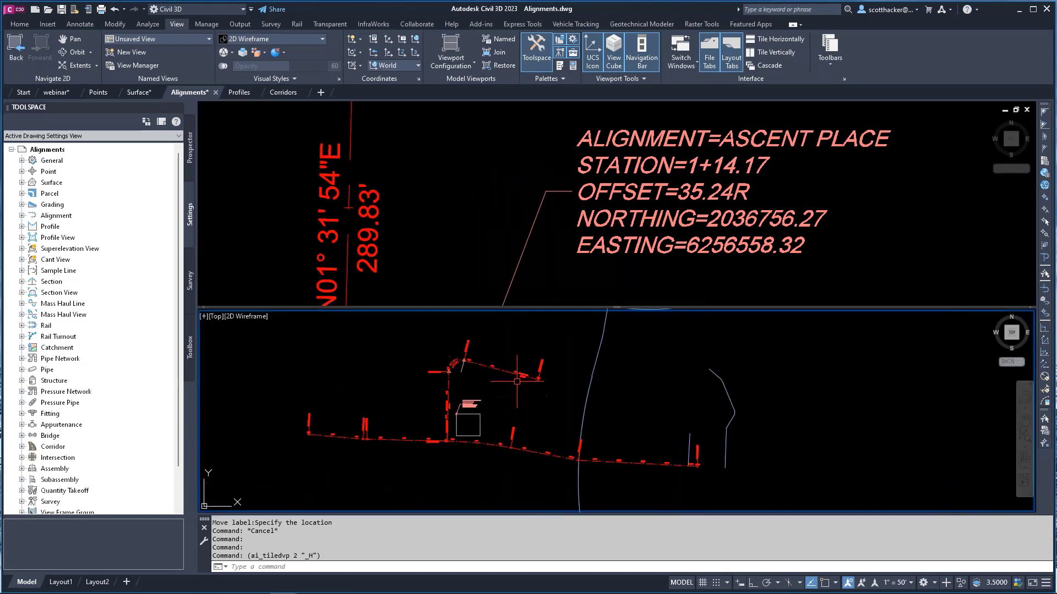
pyautogui.moveTo(516, 379); pyautogui.dragTo(700, 366, button='middle')
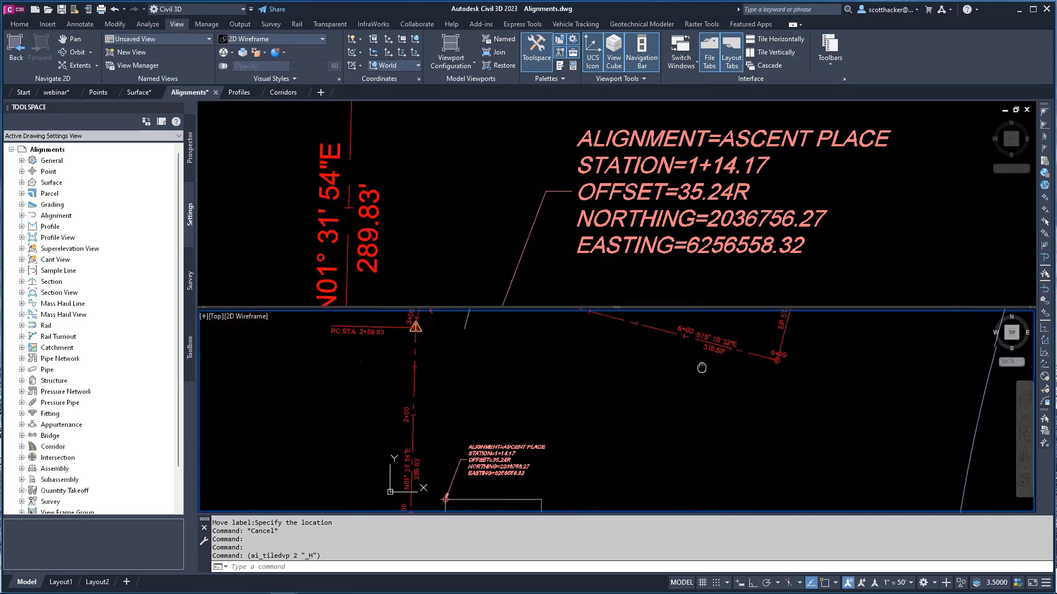
pyautogui.scroll(-2, 526, 410)
pyautogui.scroll(3, 495, 380)
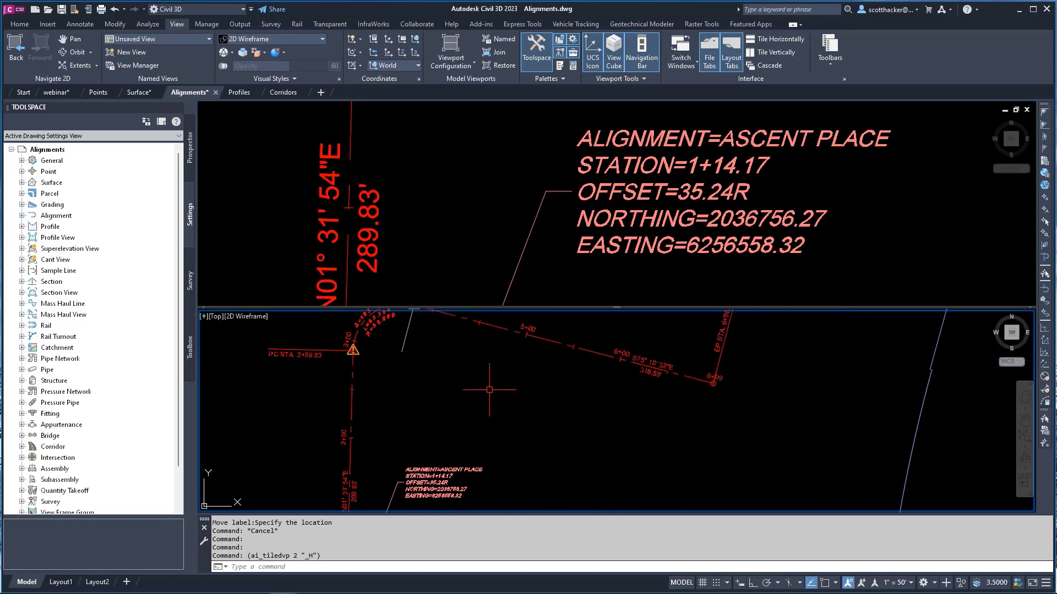
pyautogui.scroll(-5, 453, 347)
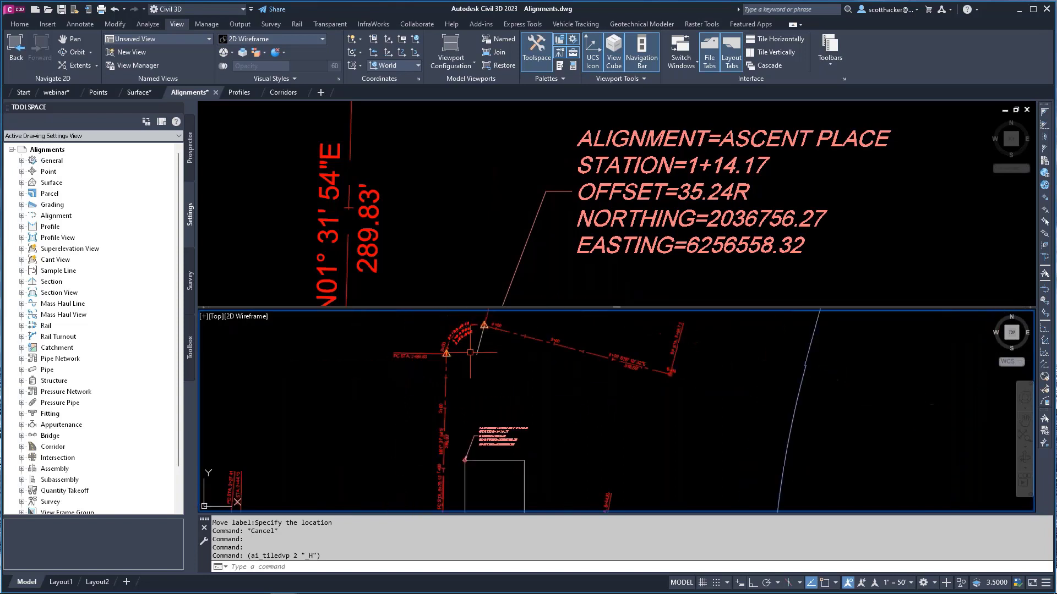
pyautogui.scroll(6, 504, 366)
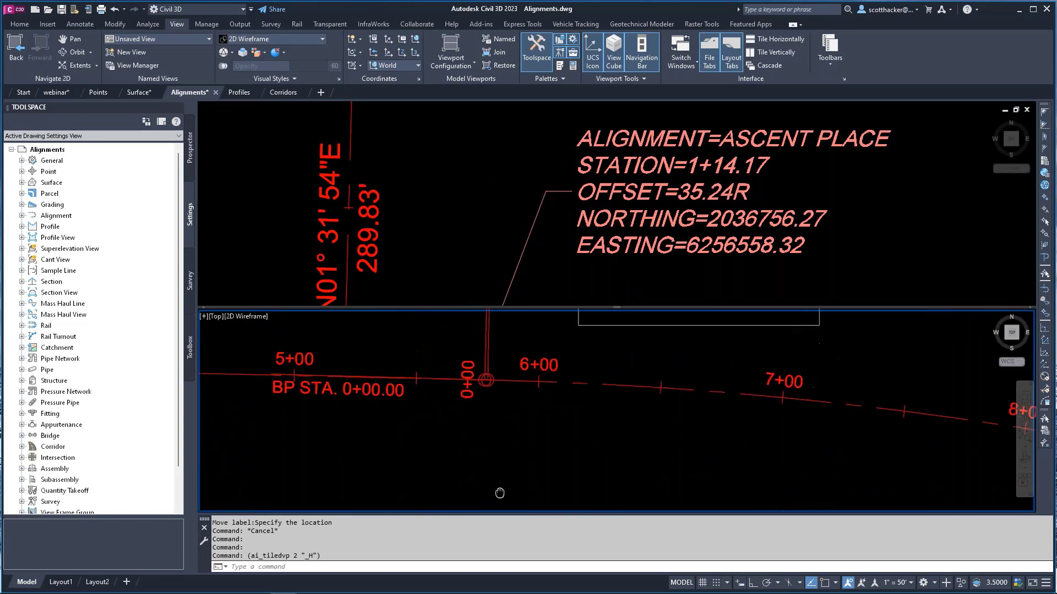
pyautogui.moveTo(503, 371); pyautogui.dragTo(488, 490, button='middle')
pyautogui.scroll(-4, 489, 405)
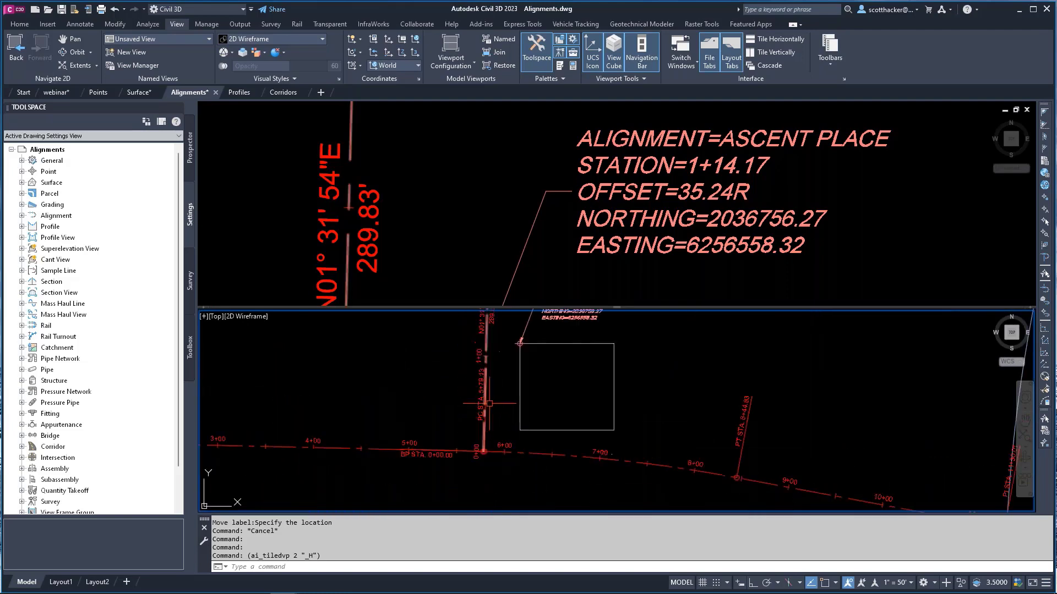
pyautogui.moveTo(494, 380); pyautogui.dragTo(495, 448, button='middle')
pyautogui.scroll(2, 496, 447)
pyautogui.click(472, 341)
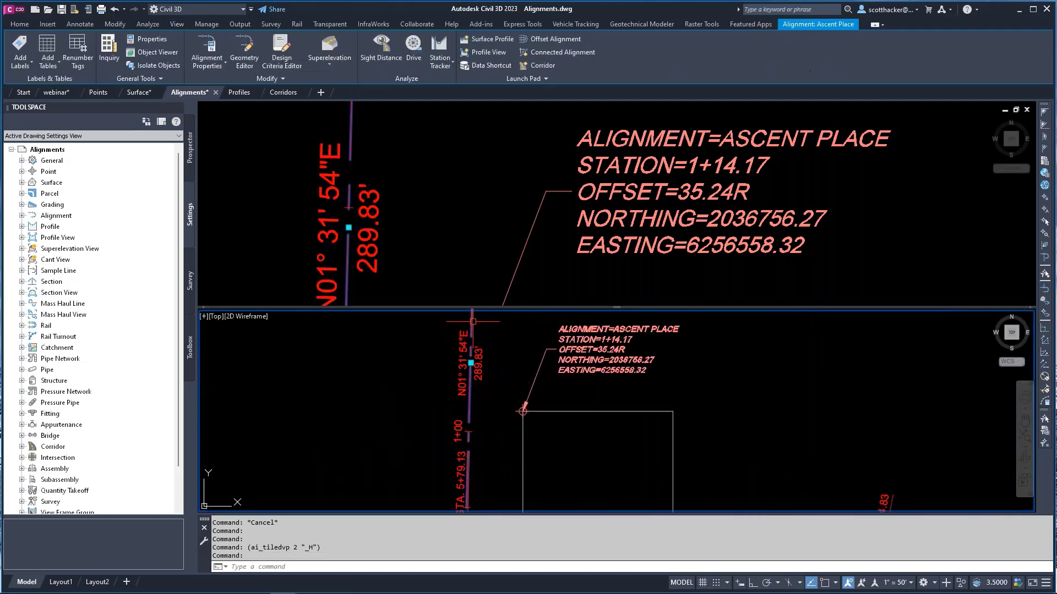
pyautogui.scroll(-2, 501, 381)
pyautogui.moveTo(483, 495); pyautogui.dragTo(490, 426, button='middle')
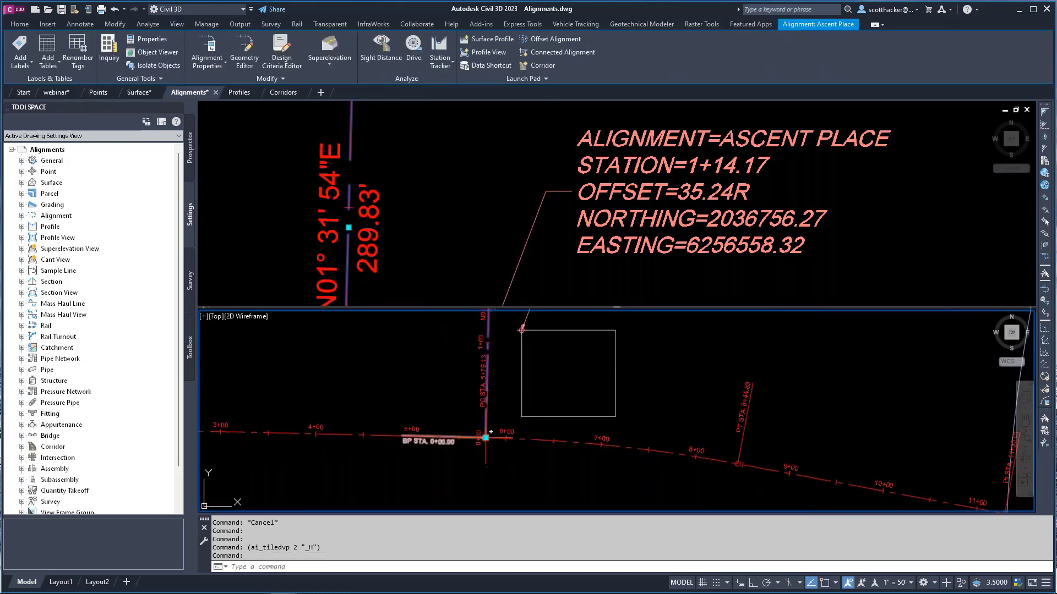
pyautogui.click(486, 438)
pyautogui.moveTo(487, 480); pyautogui.dragTo(469, 412, button='middle')
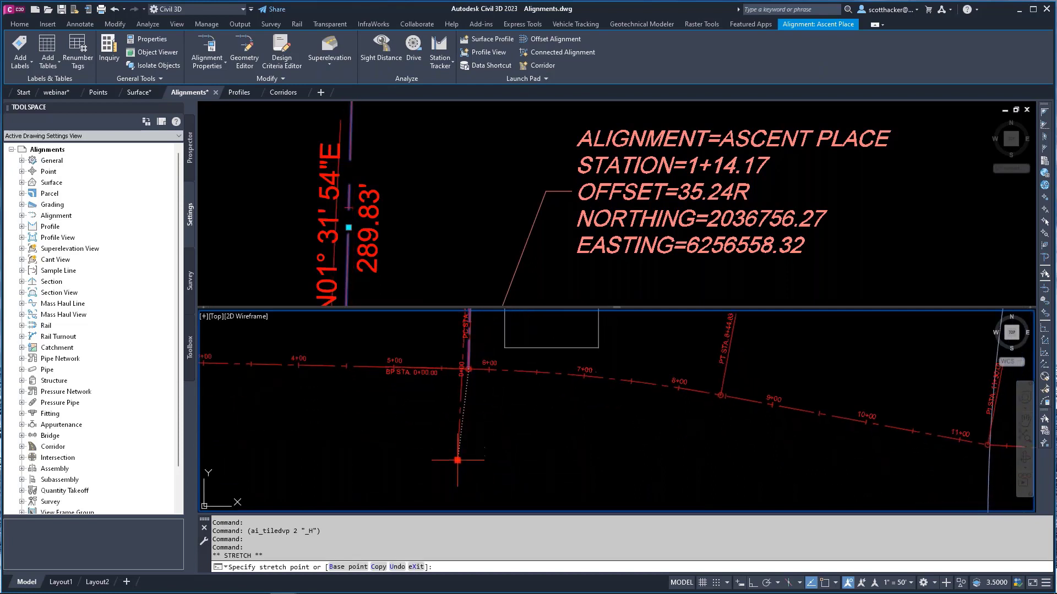
pyautogui.click(466, 486)
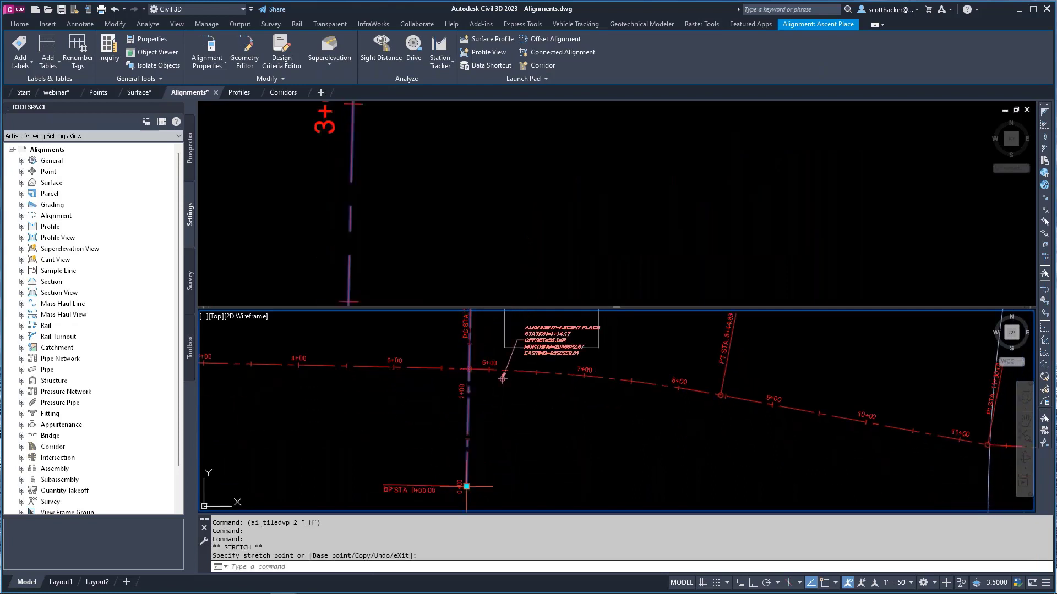
# Step: In the upper viewport, move the station offset label with its marker back to the rectangle's upper-left corner using an endpoint snap
pyautogui.click(628, 192)
pyautogui.scroll(-5, 628, 192)
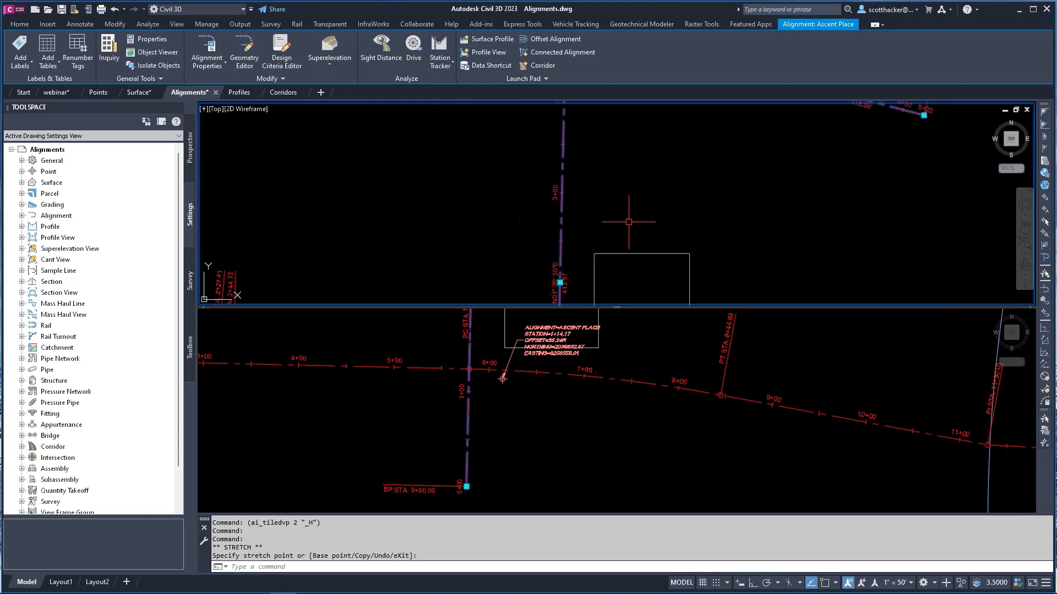
pyautogui.moveTo(614, 224); pyautogui.dragTo(613, 104, button='middle')
pyautogui.scroll(4, 633, 230)
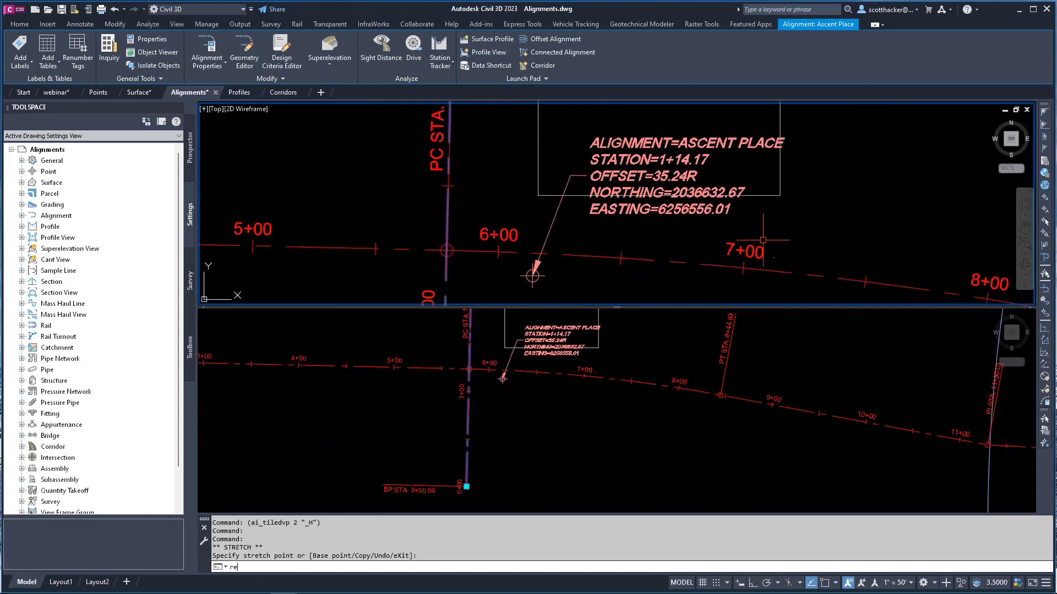
pyautogui.scroll(-2, 661, 229)
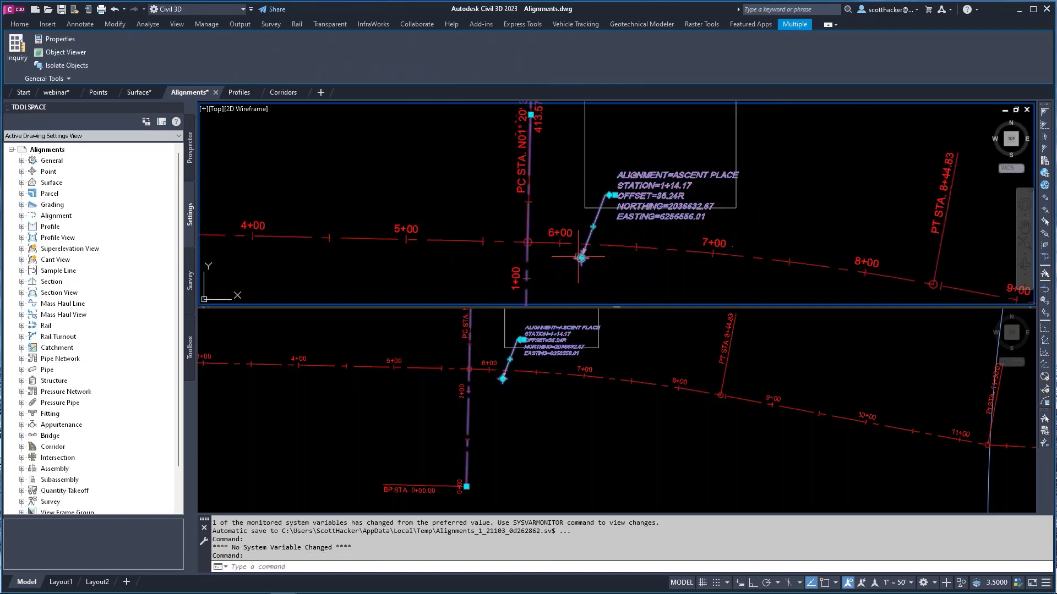
pyautogui.click(582, 259)
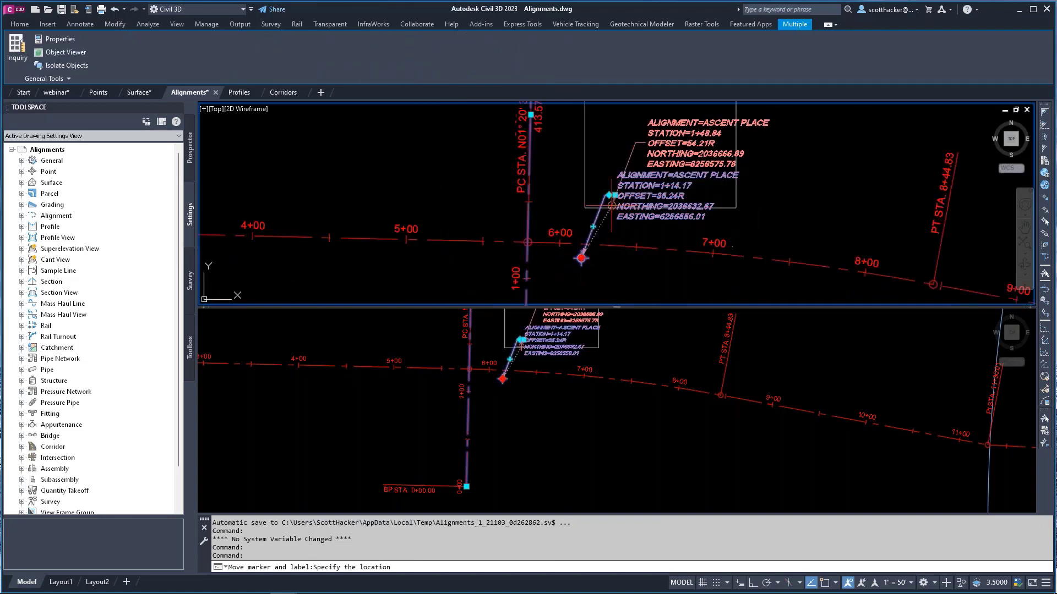
pyautogui.moveTo(610, 115); pyautogui.dragTo(608, 272, button='middle')
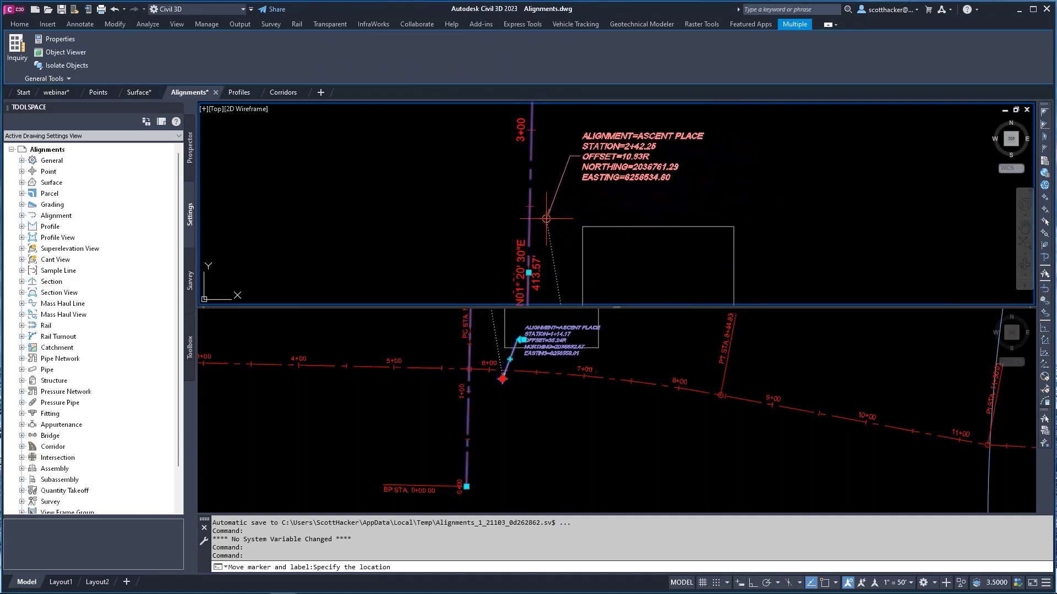
pyautogui.keyDown('shift'); pyautogui.rightClick(603, 212); pyautogui.keyUp('shift')
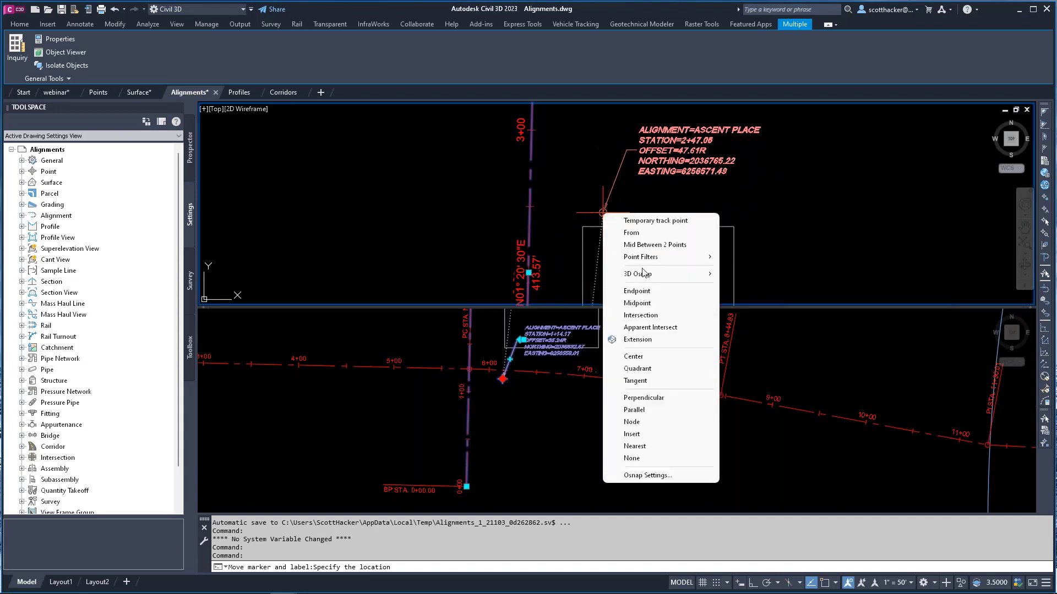
pyautogui.click(638, 291)
pyautogui.press('Escape')
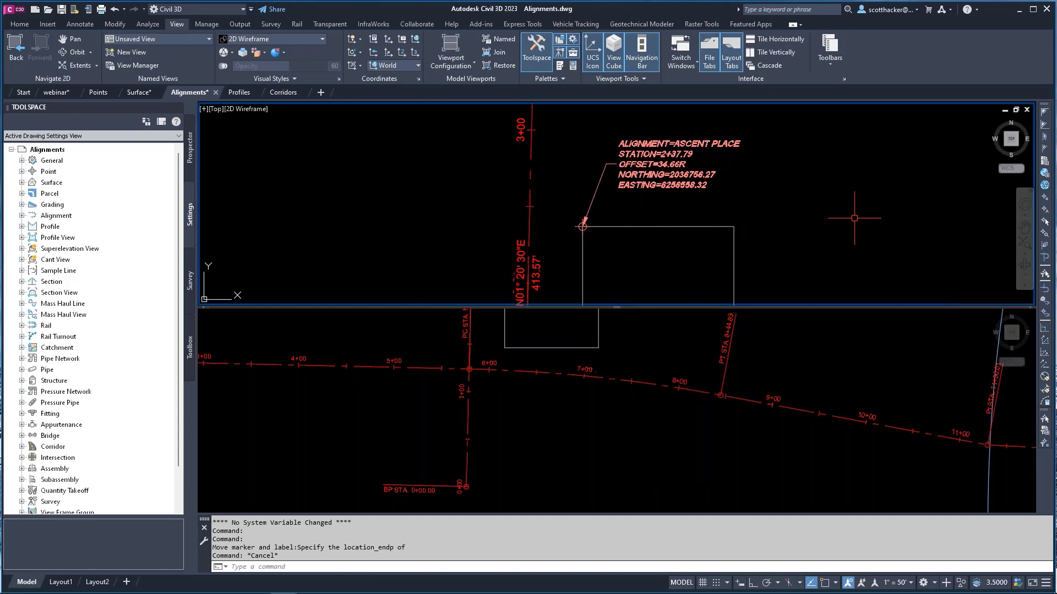
pyautogui.moveTo(809, 180)
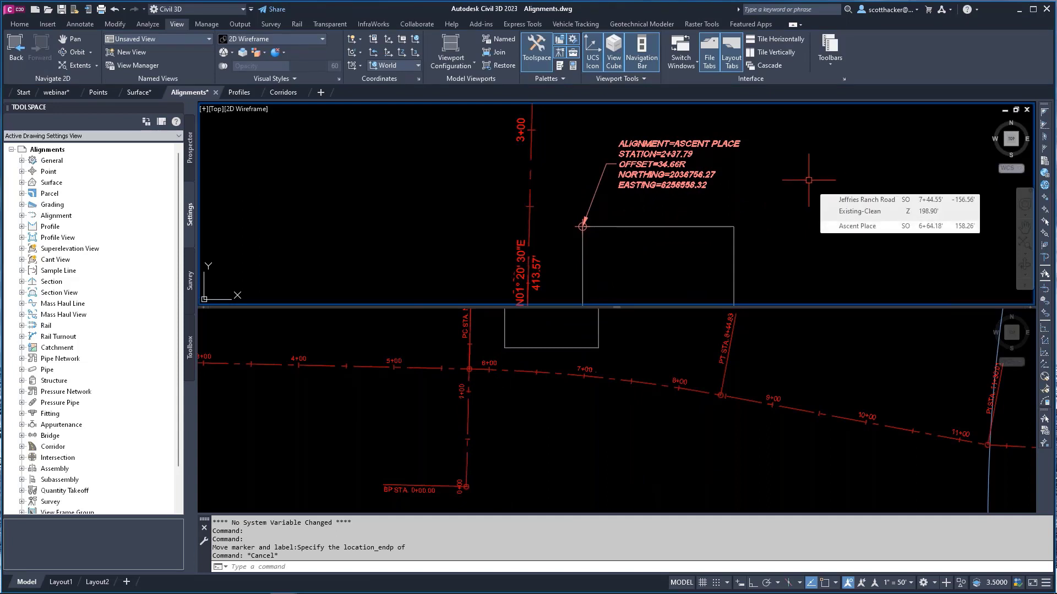
# Step: Switch to the Profiles drawing and examine the Mission Avenue and Jeffries Ranch Road profile views, including their station bands and titles
pyautogui.click(240, 92)
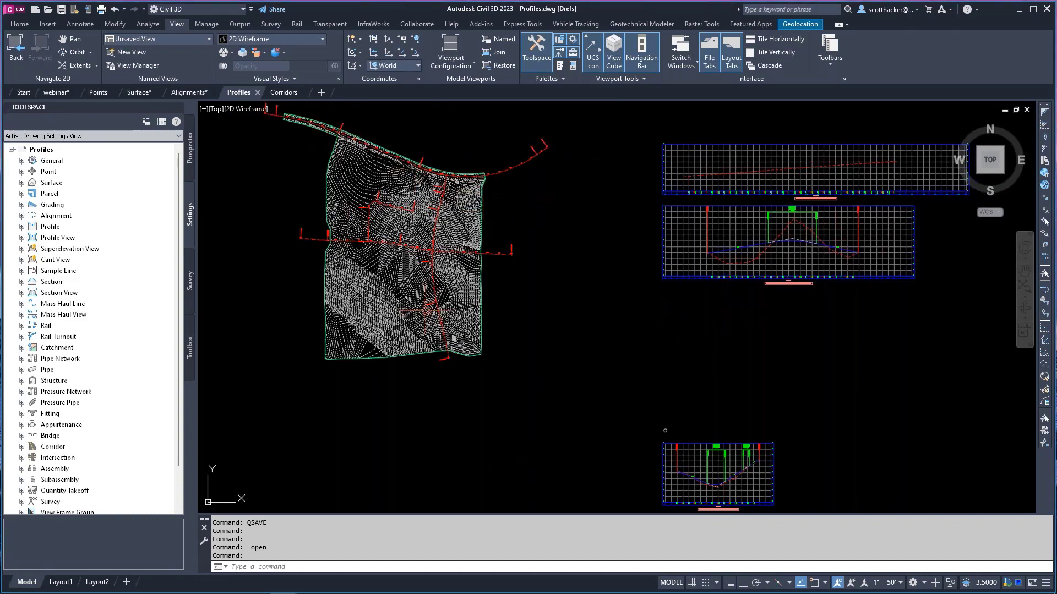
pyautogui.scroll(6, 885, 227)
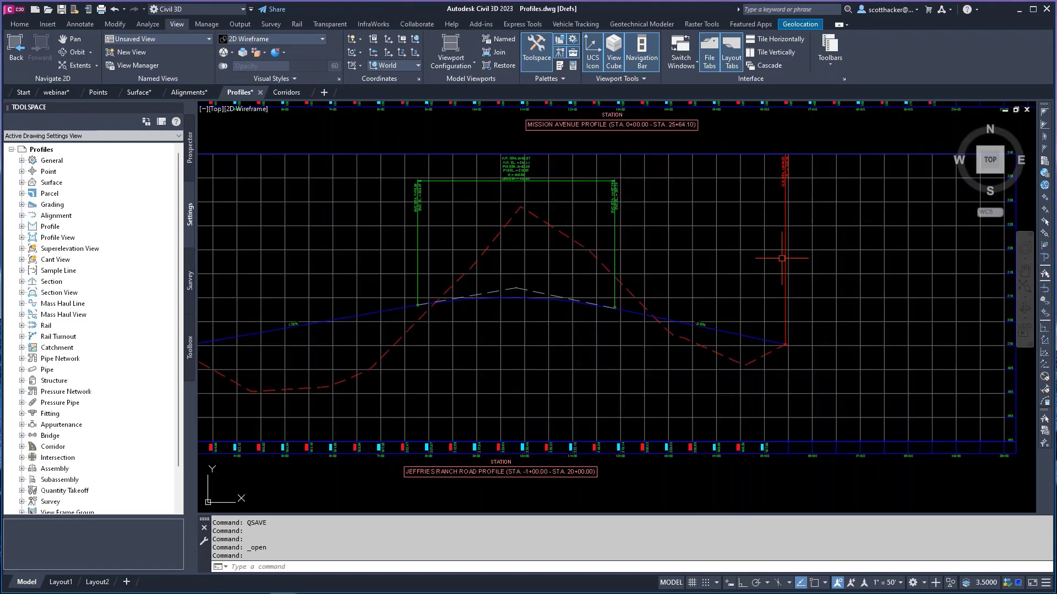
pyautogui.scroll(-4, 541, 384)
pyautogui.scroll(6, 489, 248)
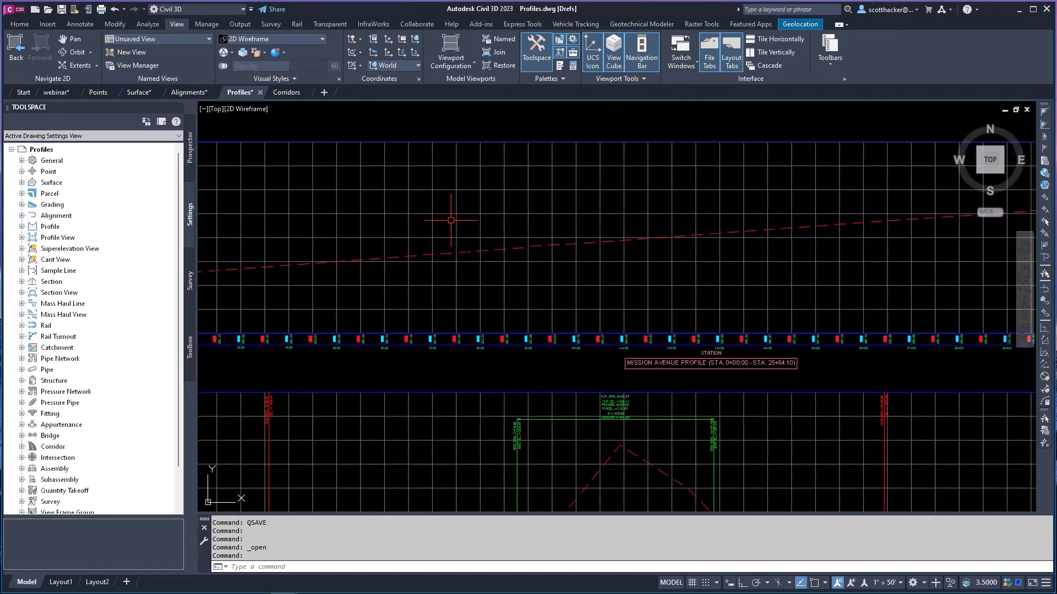
pyautogui.scroll(-2, 451, 220)
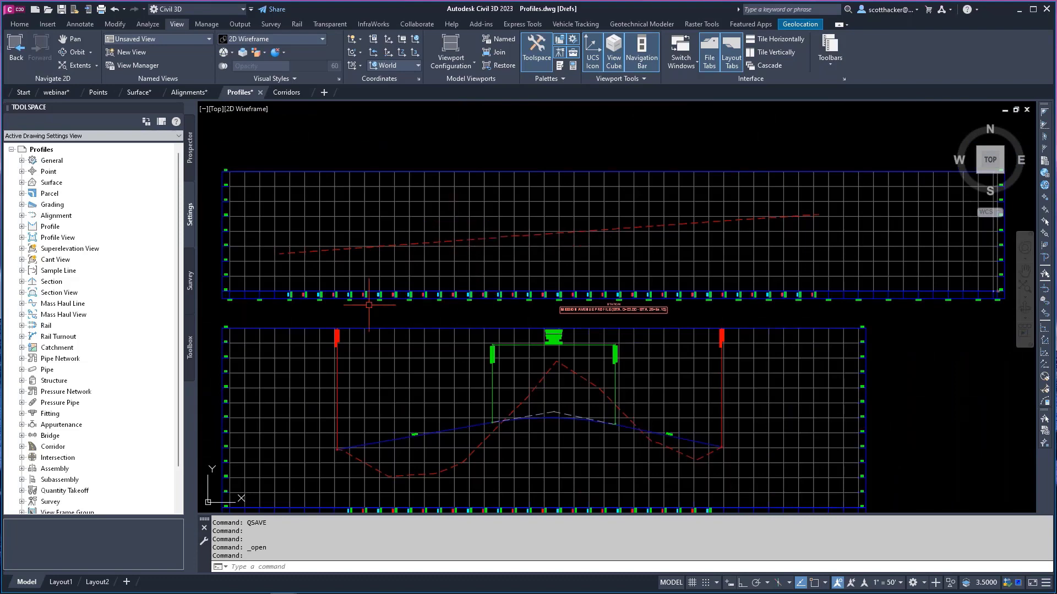
pyautogui.scroll(8, 259, 303)
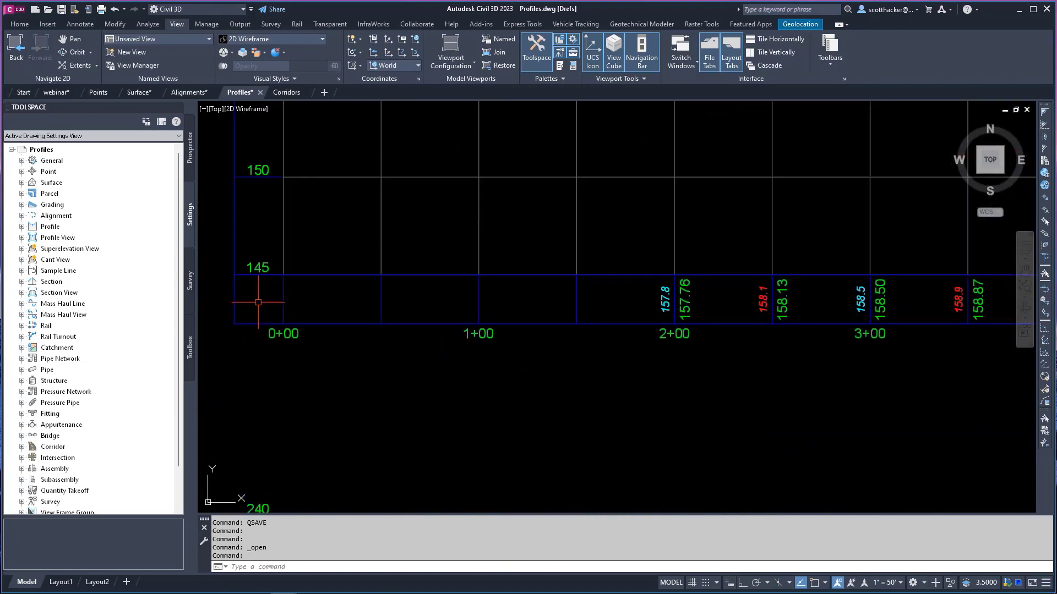
pyautogui.scroll(-6, 253, 303)
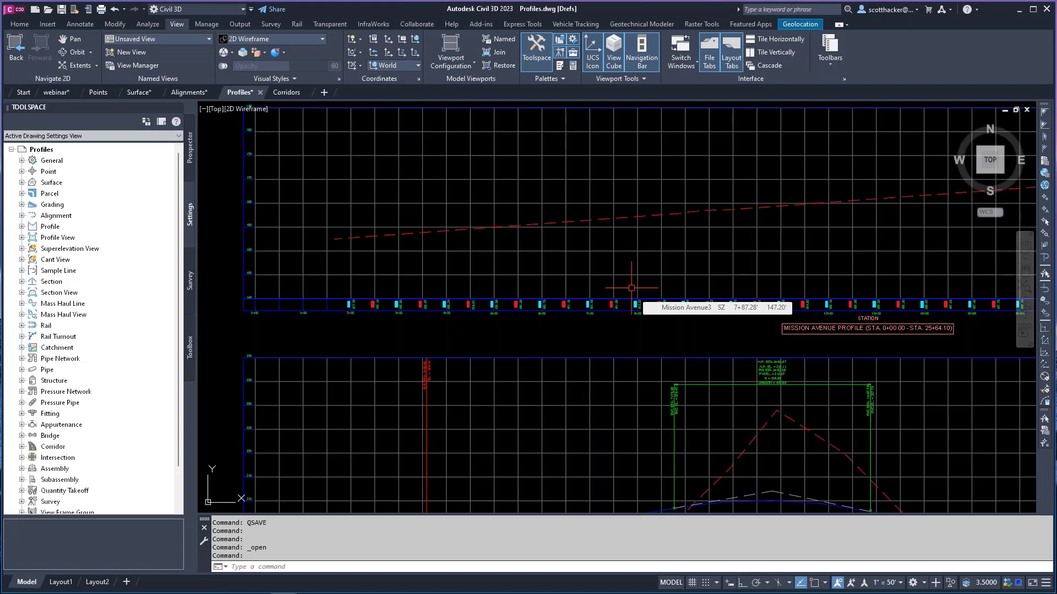
pyautogui.scroll(8, 654, 318)
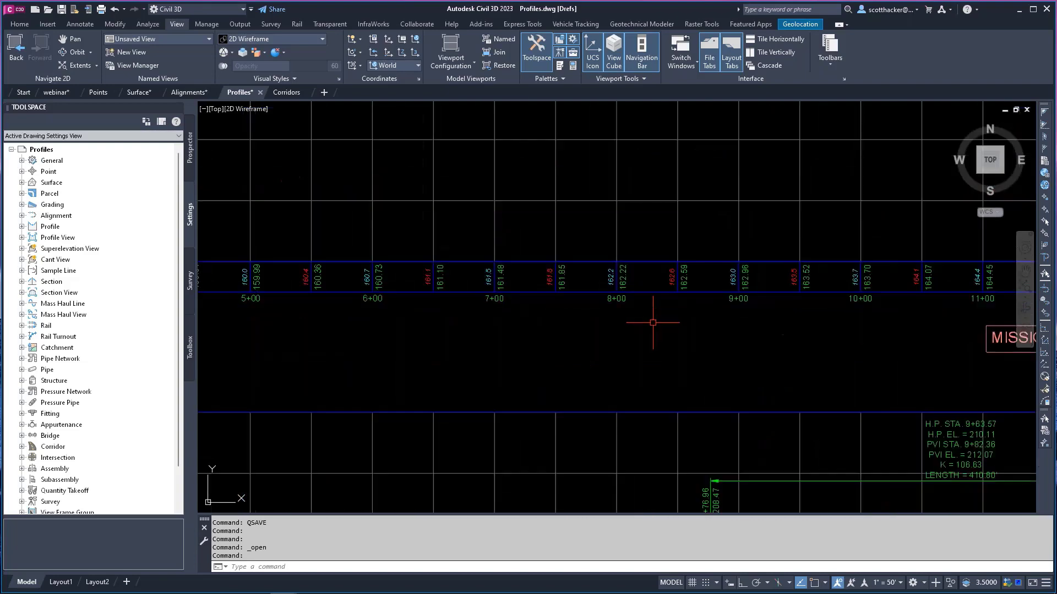
pyautogui.scroll(-8, 435, 297)
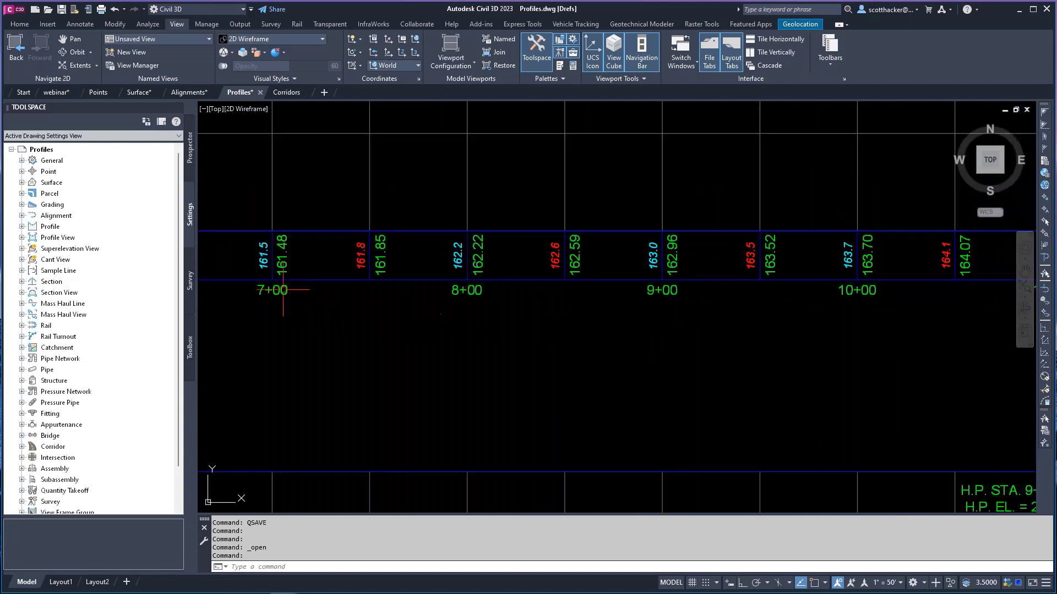
pyautogui.scroll(6, 560, 265)
pyautogui.scroll(-3, 716, 253)
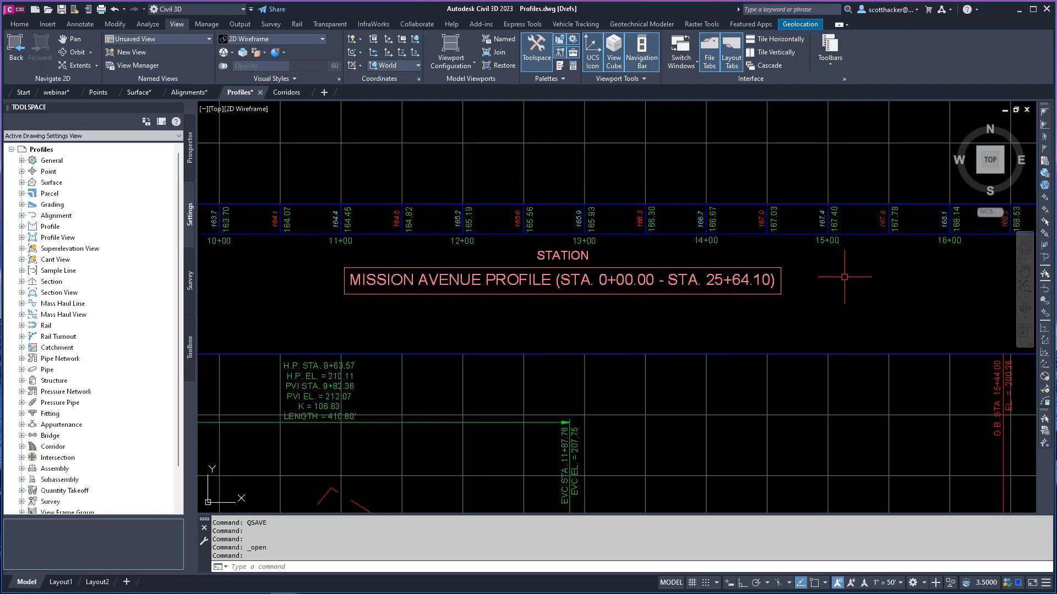
pyautogui.scroll(-6, 688, 264)
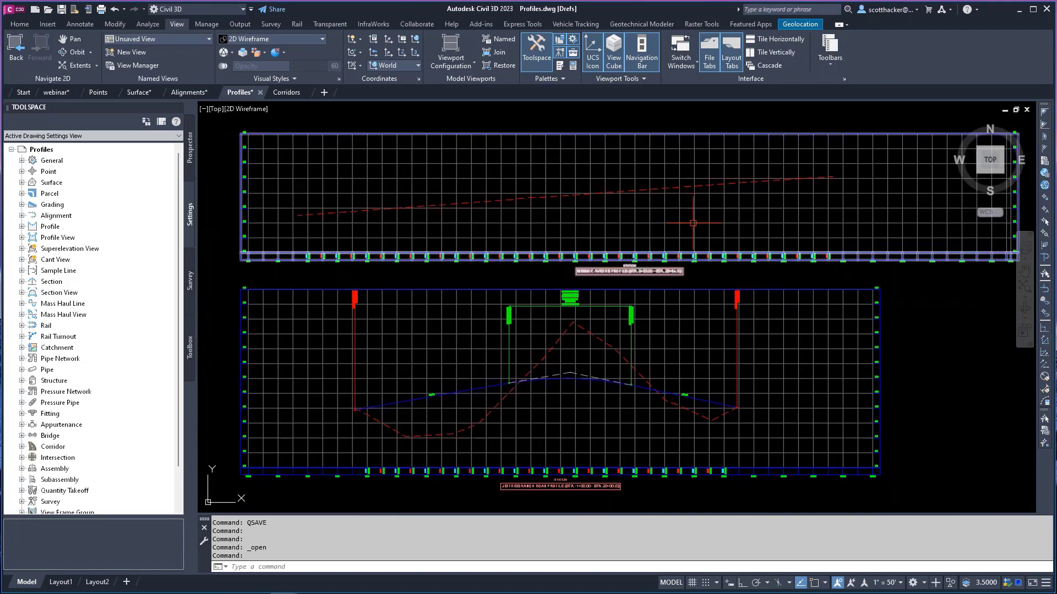
pyautogui.scroll(-4, 683, 193)
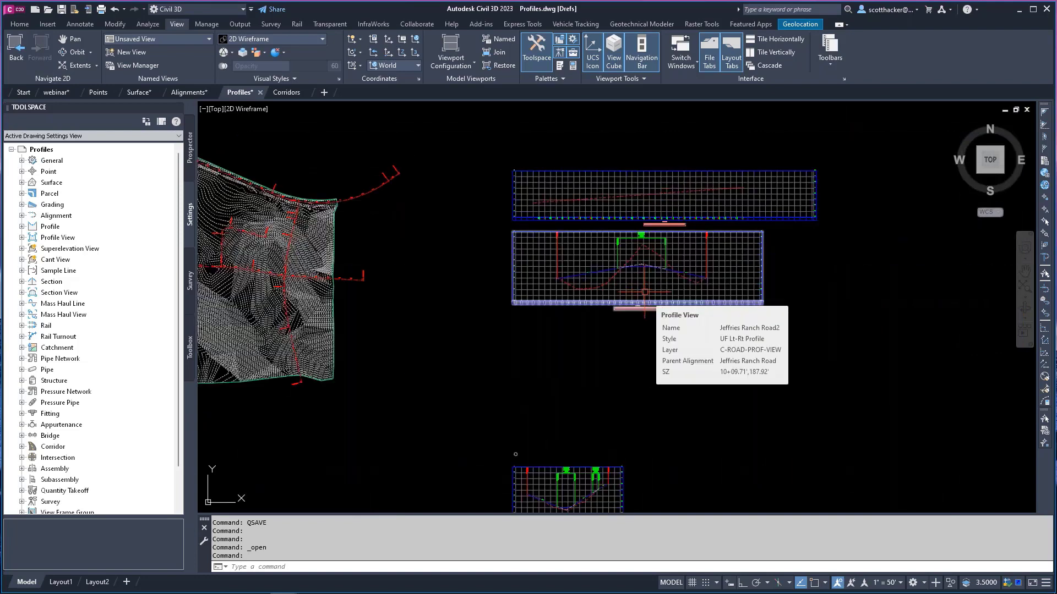
# Step: Examine the Rand Boulevard alignment in plan, from its start south of the surface boundary north past the Jeffries Ranch Road crossing
pyautogui.moveTo(618, 412); pyautogui.dragTo(729, 344, button='middle')
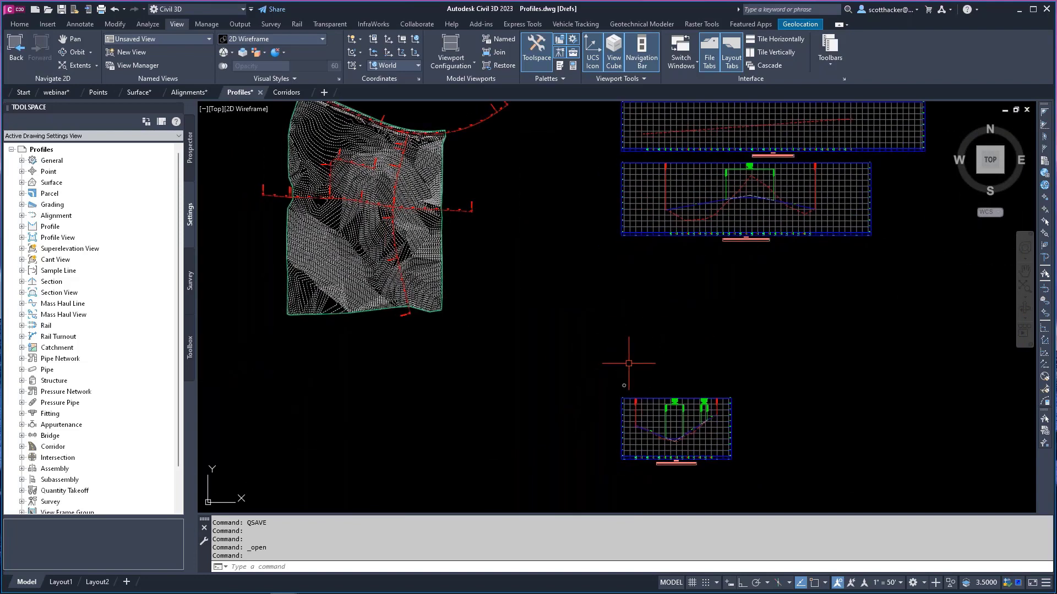
pyautogui.scroll(7, 740, 252)
pyautogui.scroll(-2, 741, 257)
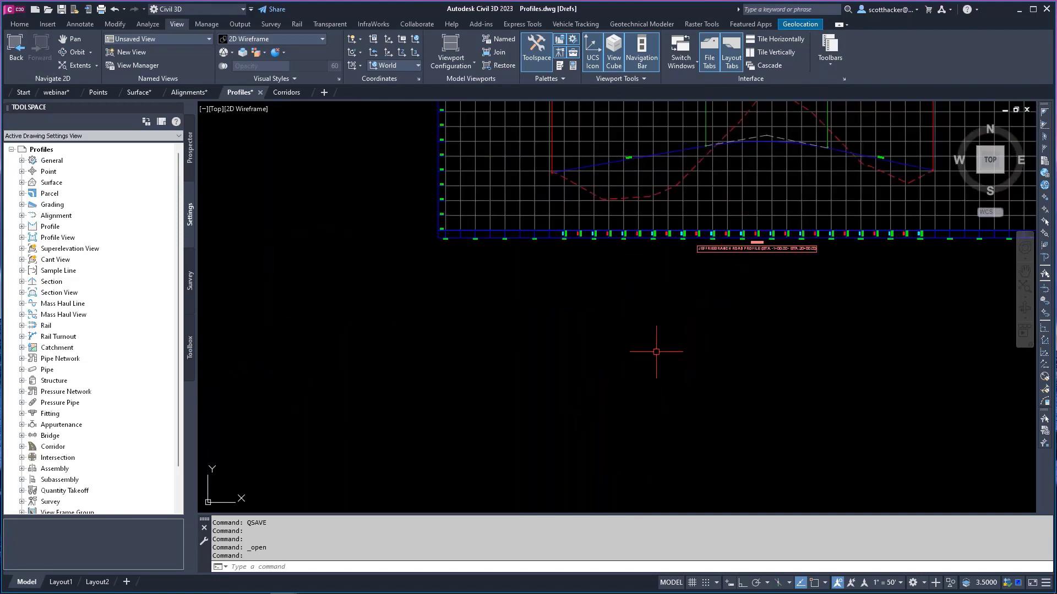
pyautogui.scroll(-5, 653, 354)
pyautogui.scroll(8, 500, 372)
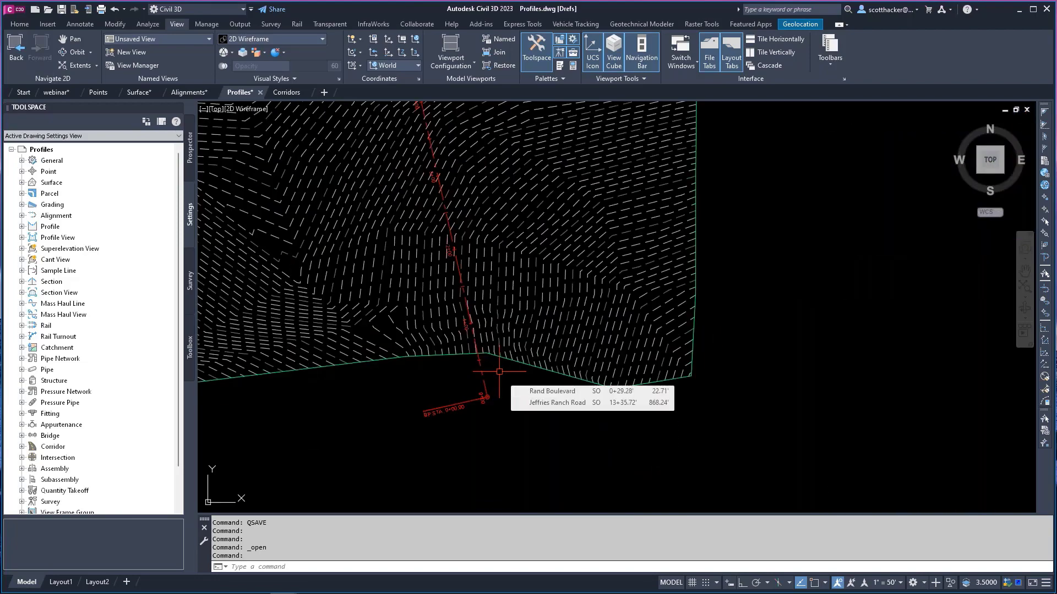
pyautogui.click(485, 383)
pyautogui.scroll(-2, 487, 385)
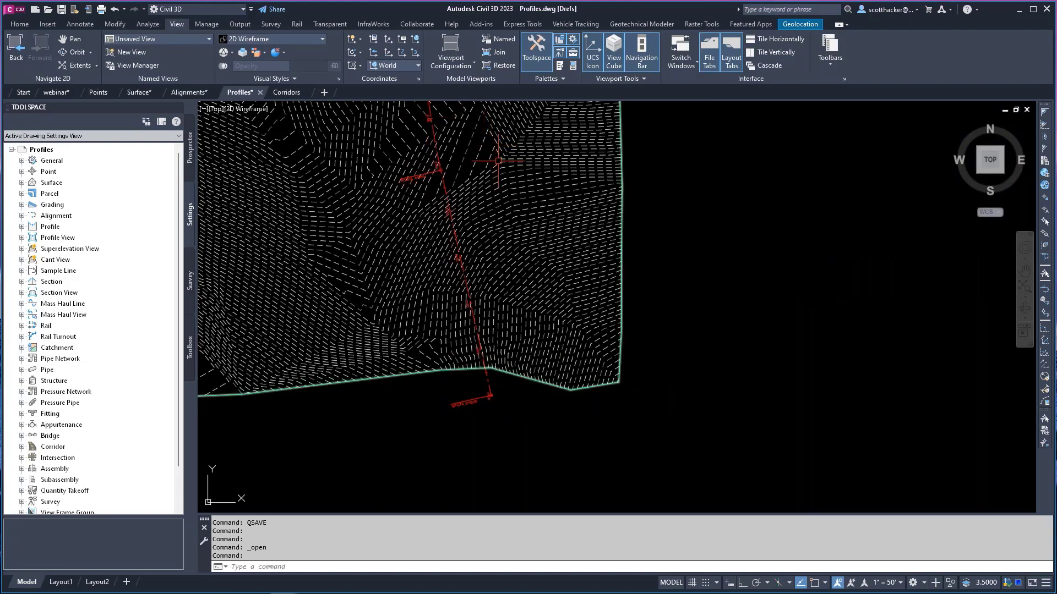
pyautogui.moveTo(501, 170); pyautogui.dragTo(559, 548, button='middle')
pyautogui.moveTo(566, 156)
pyautogui.mouseDown(button='middle')
pyautogui.moveTo(524, 450)
pyautogui.moveTo(539, 224)
pyautogui.mouseUp(button='middle')
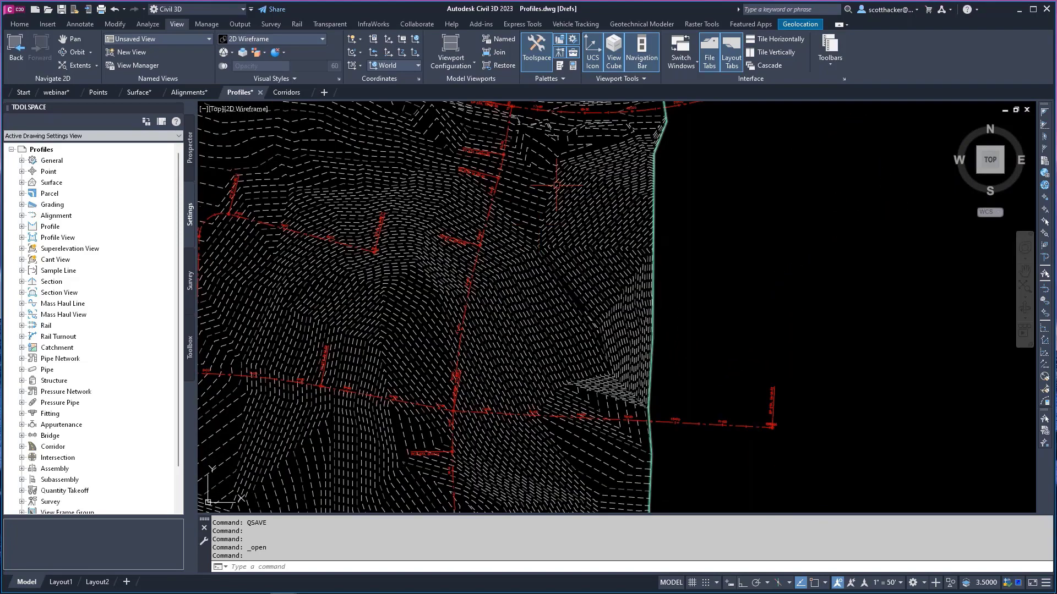
# Step: Start a surface profile for the Rand Boulevard alignment, using Existing-Clean as the sampled surface
pyautogui.click(20, 24)
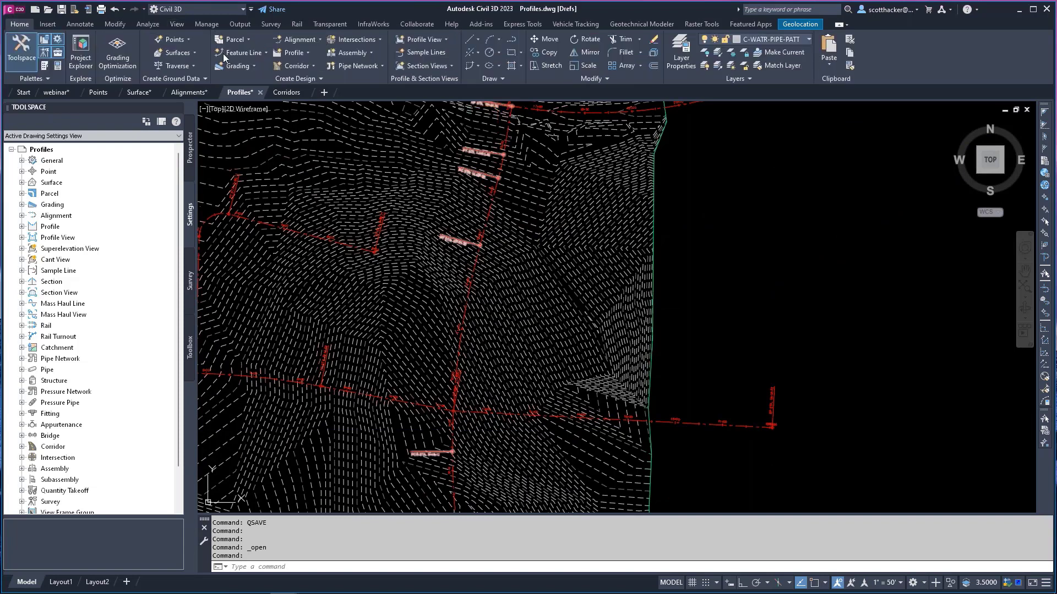
pyautogui.click(308, 53)
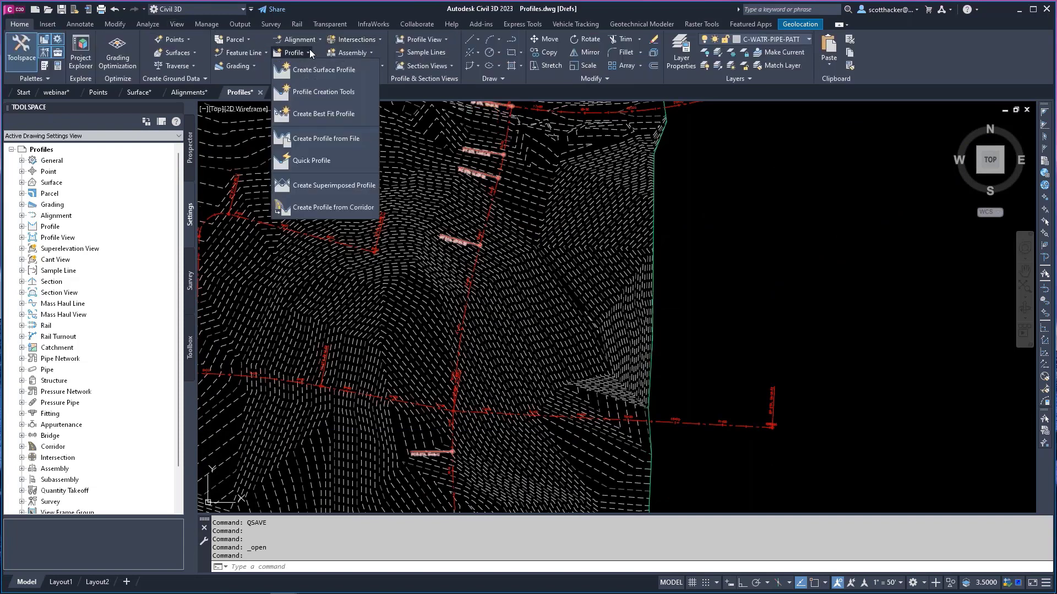
pyautogui.click(338, 76)
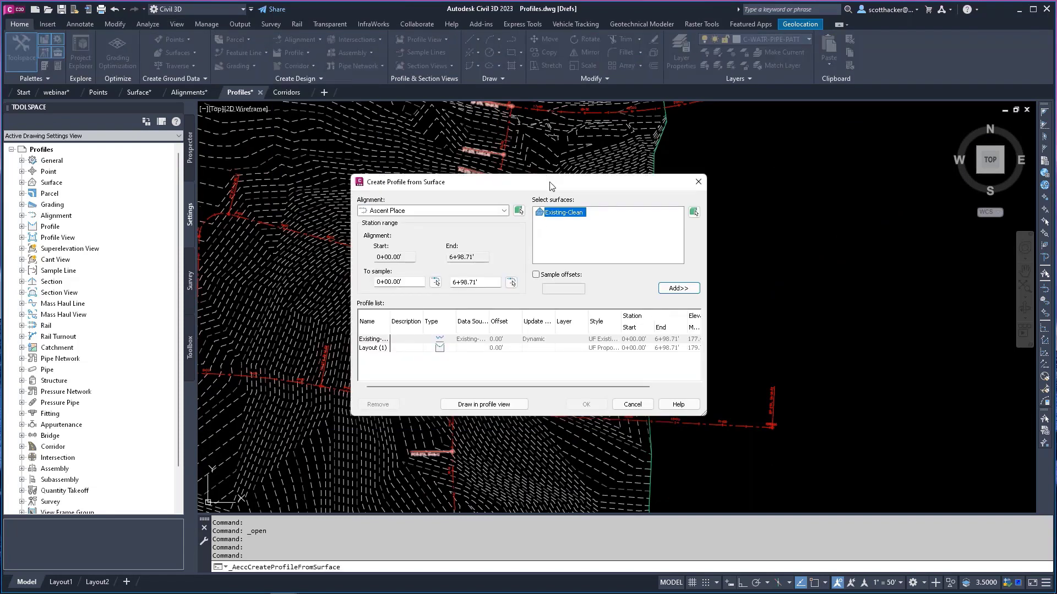
pyautogui.moveTo(550, 186); pyautogui.dragTo(826, 135)
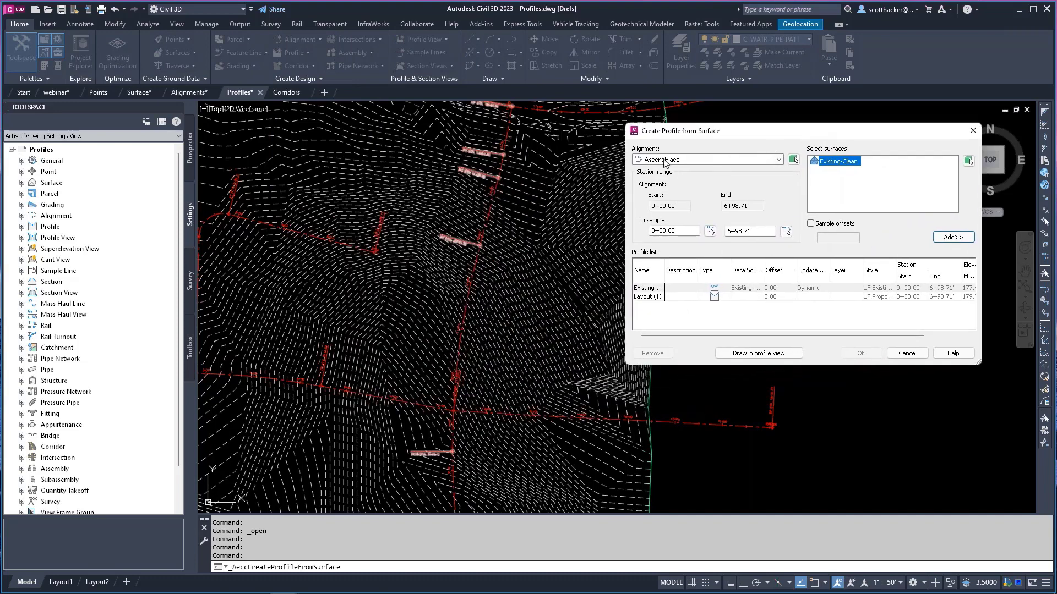
pyautogui.click(779, 159)
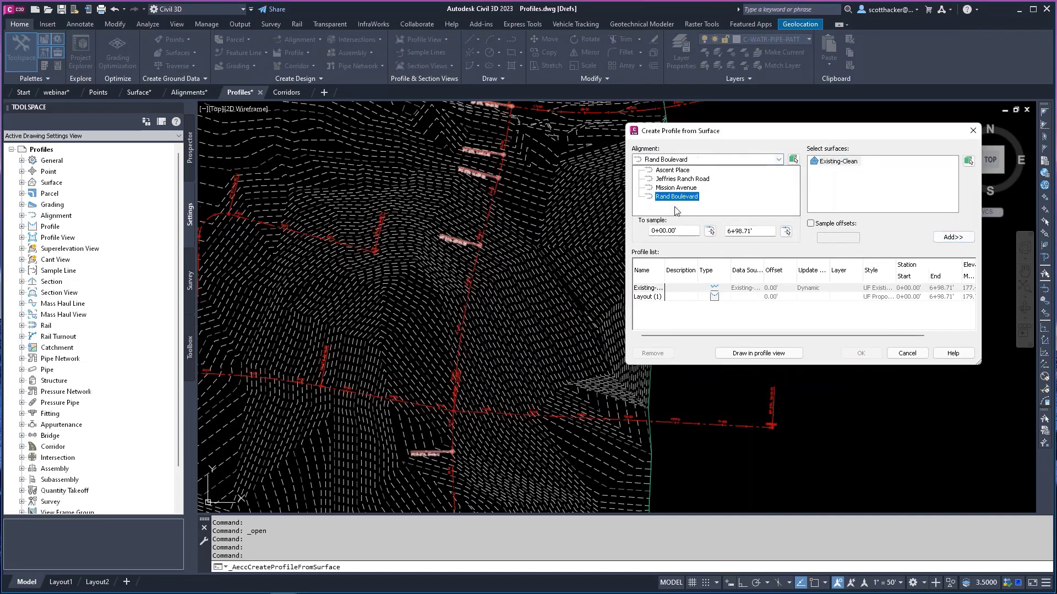
pyautogui.click(669, 171)
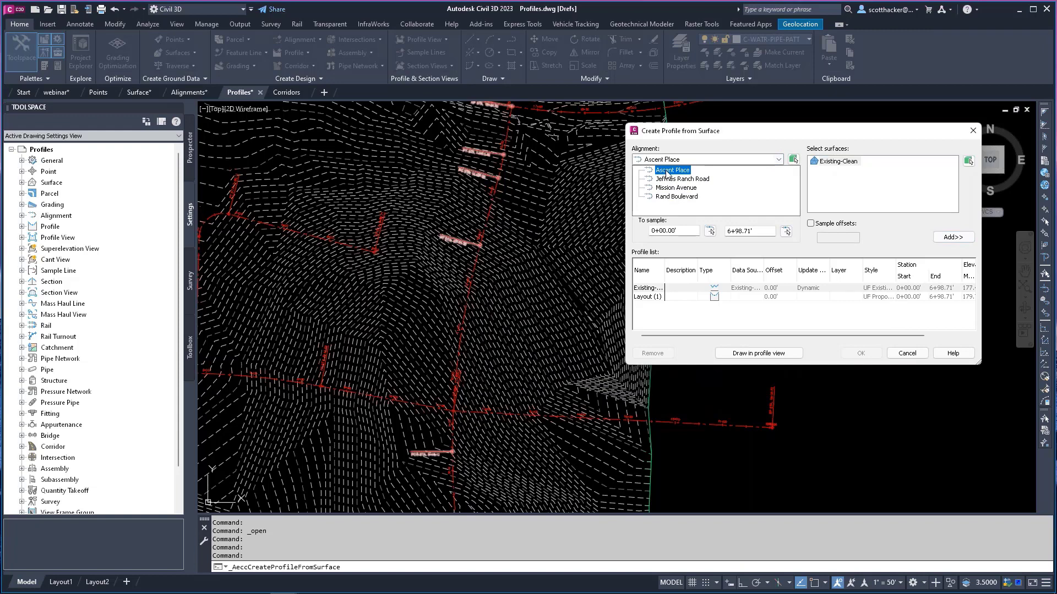
pyautogui.click(670, 197)
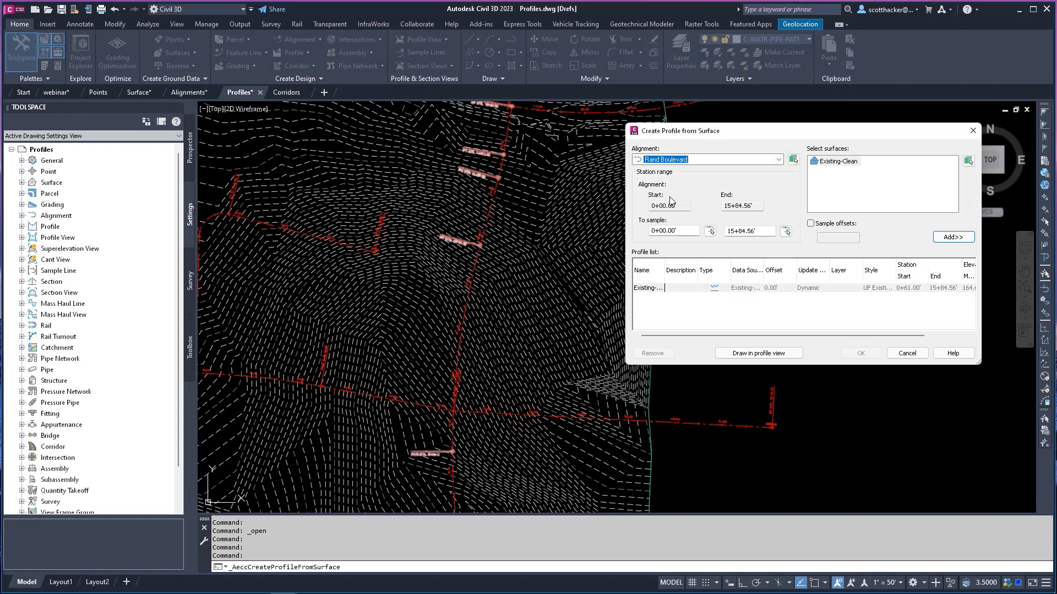
pyautogui.click(850, 164)
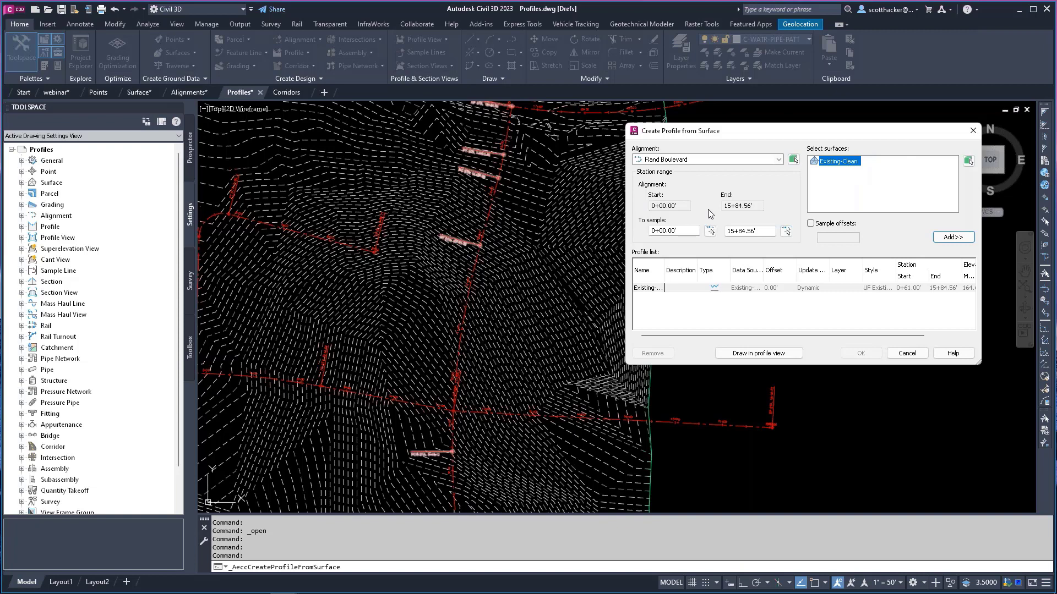
pyautogui.click(689, 230)
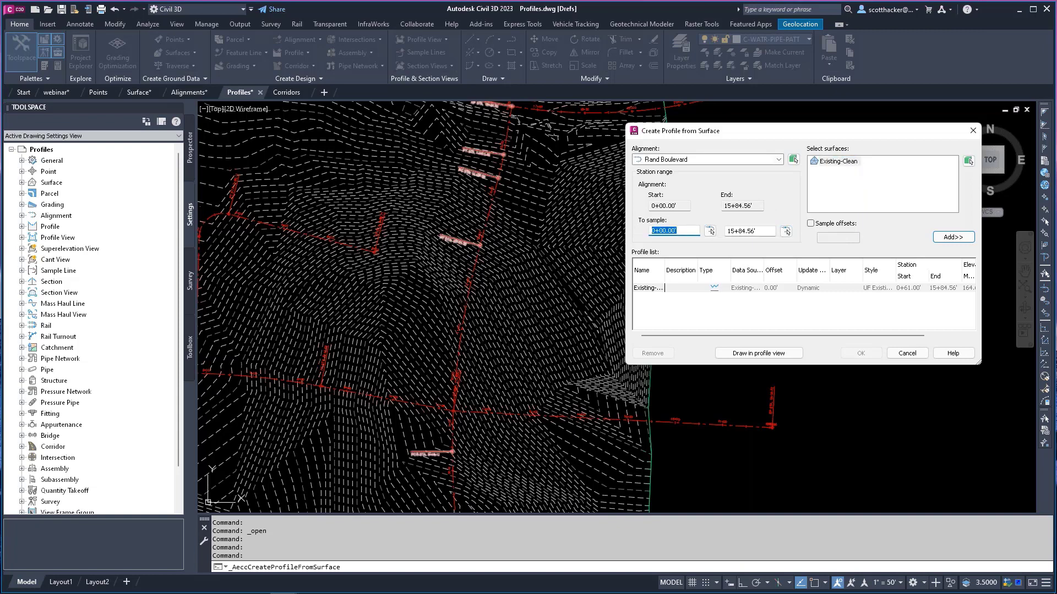
pyautogui.write('12+00')
pyautogui.click(710, 233)
pyautogui.write('0+0')
pyautogui.click(710, 231)
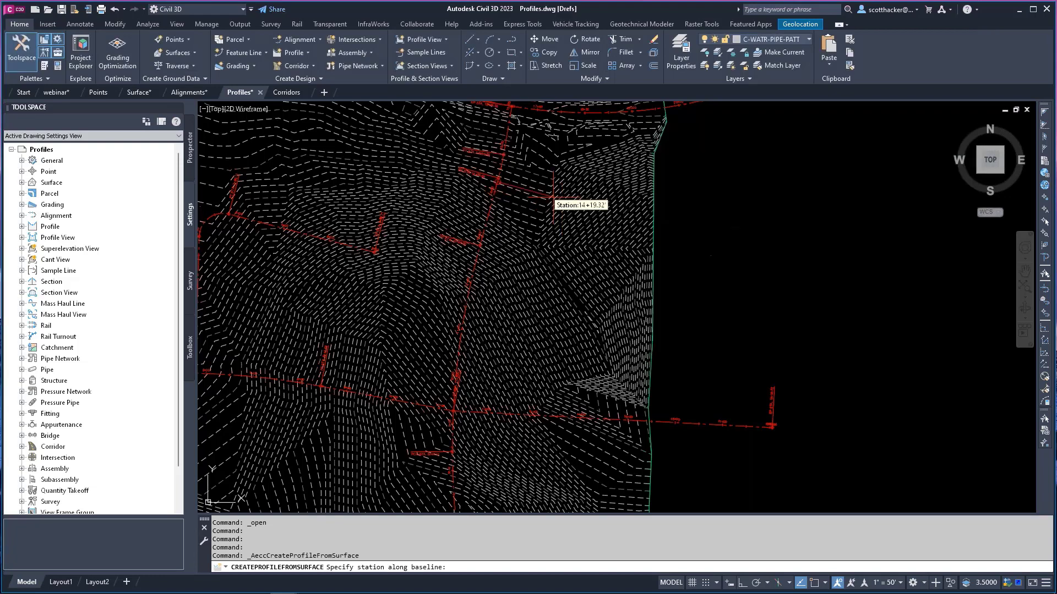
pyautogui.scroll(-5, 545, 282)
pyautogui.scroll(5, 549, 282)
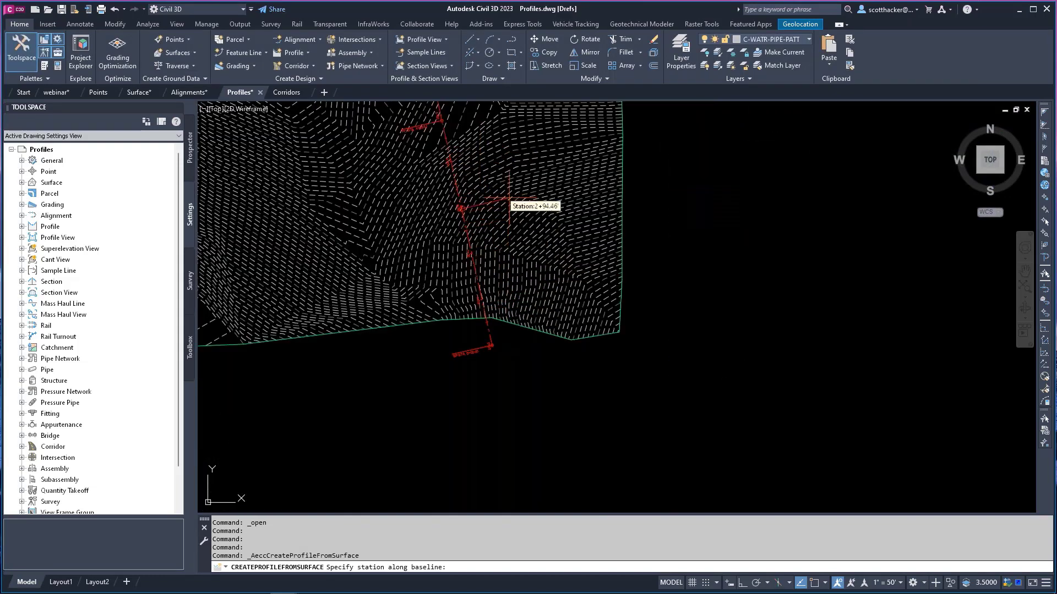
pyautogui.moveTo(509, 208); pyautogui.dragTo(536, 448, button='middle')
pyautogui.scroll(-2, 514, 422)
pyautogui.moveTo(533, 175)
pyautogui.mouseDown(button='middle')
pyautogui.moveTo(530, 316)
pyautogui.moveTo(534, 204)
pyautogui.mouseUp(button='middle')
pyautogui.press('Escape')
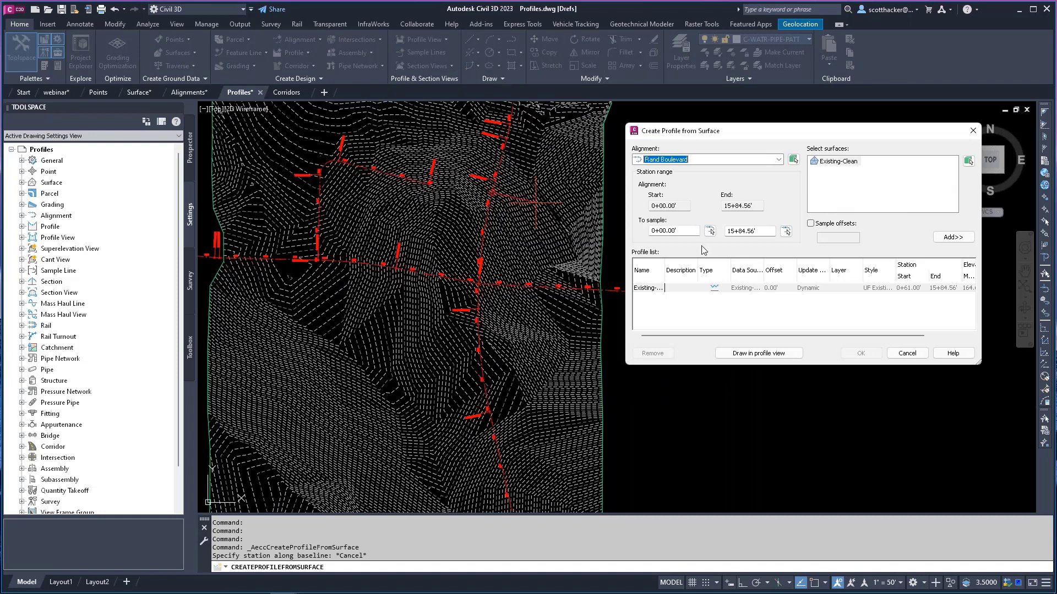
# Step: Review the Rand Boulevard alignment and the sampled Existing-Clean profile, and proceed to drawing it in a profile view
pyautogui.click(654, 290)
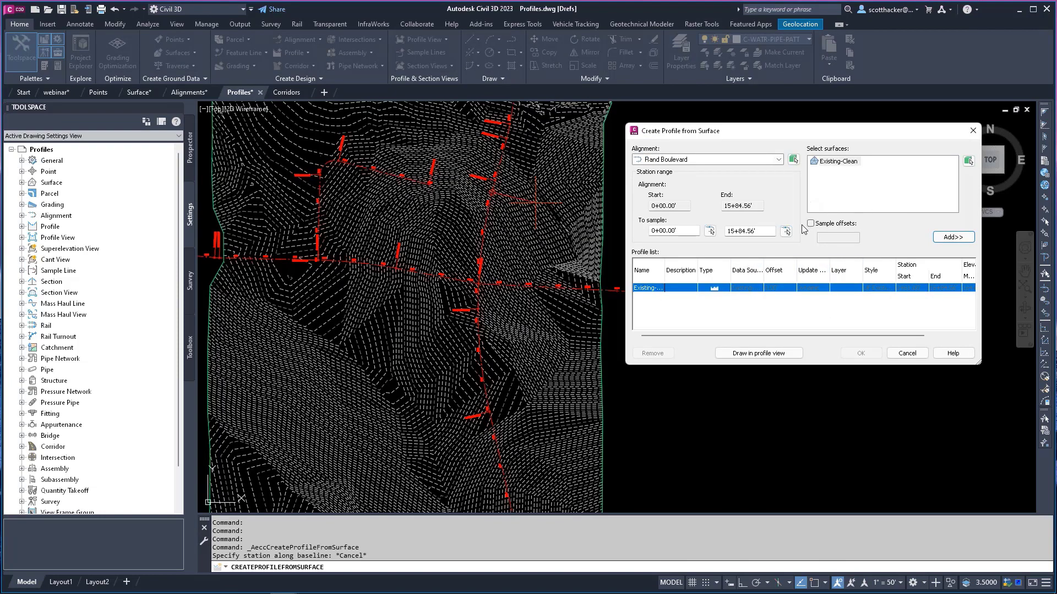
pyautogui.click(667, 160)
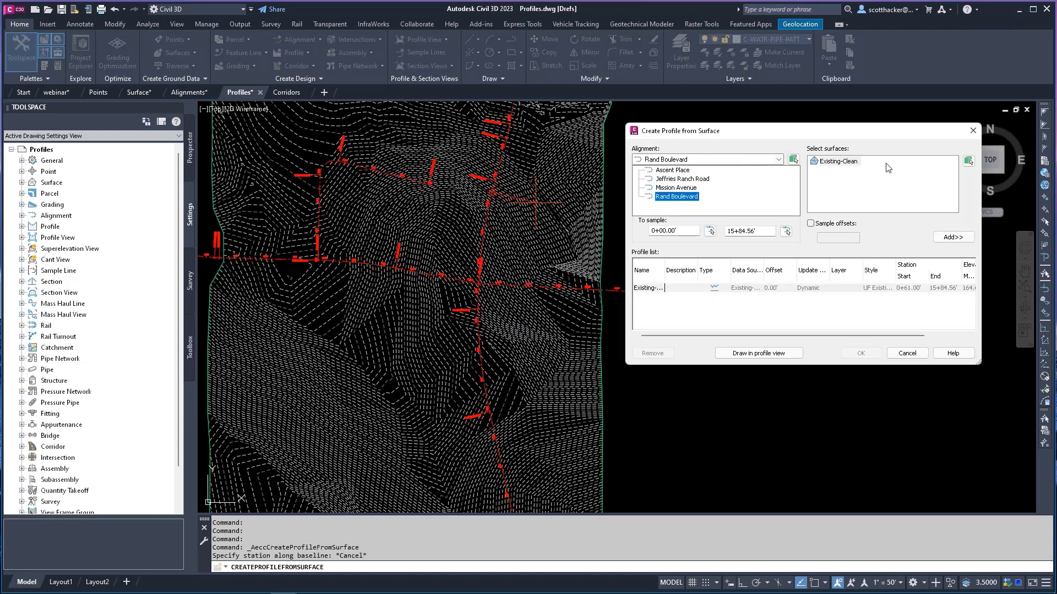
pyautogui.click(850, 168)
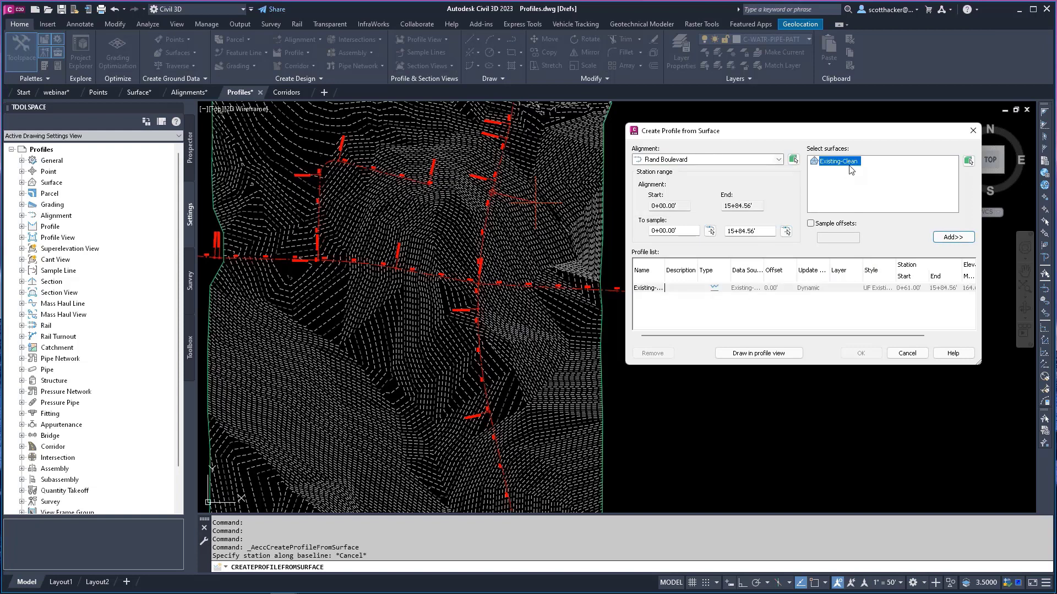
pyautogui.click(644, 290)
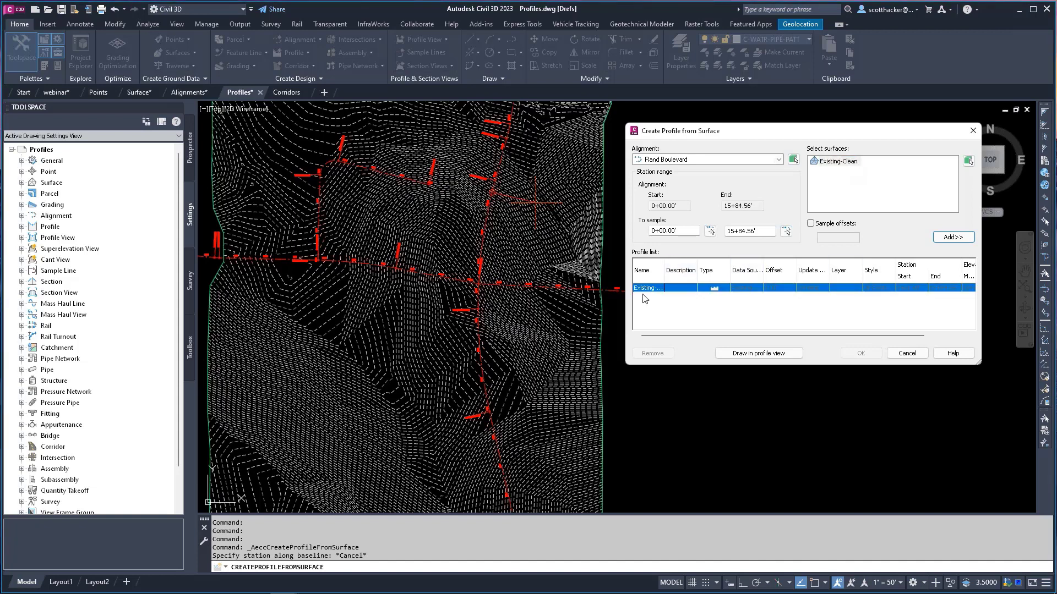
pyautogui.click(757, 354)
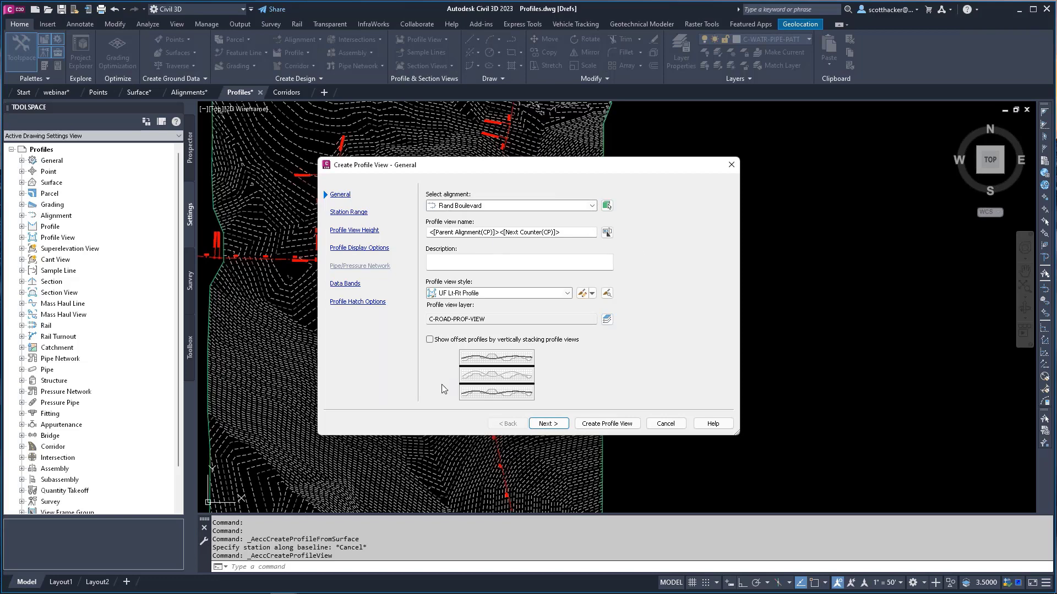
# Step: Accept the Rand Boulevard profile view settings: UF Lt-Rt Profile style, automatic station range and height, UF EG-FG Elevations band set, no hatching
pyautogui.click(556, 426)
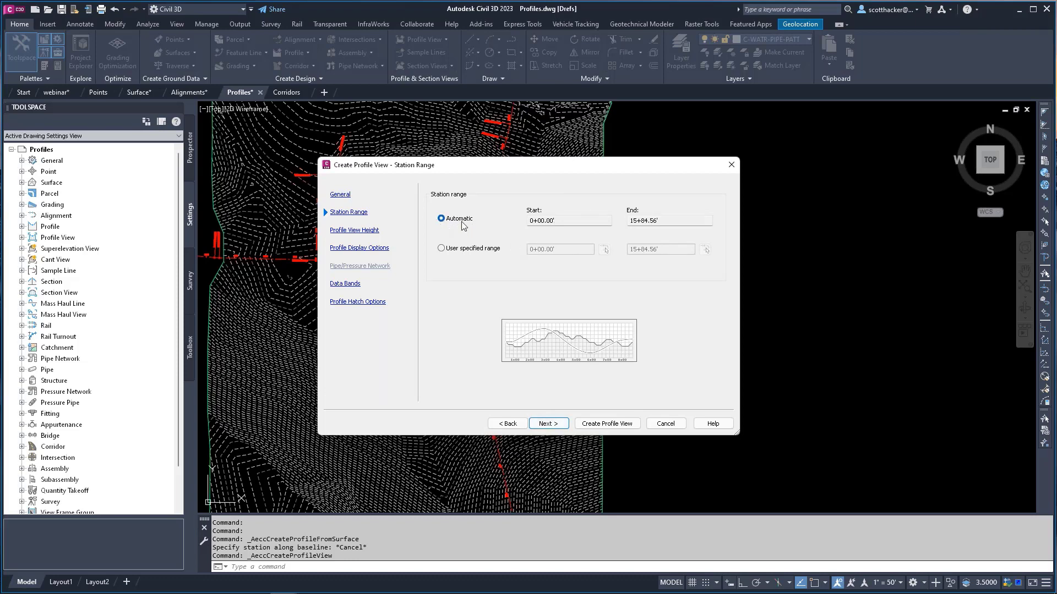
pyautogui.click(556, 426)
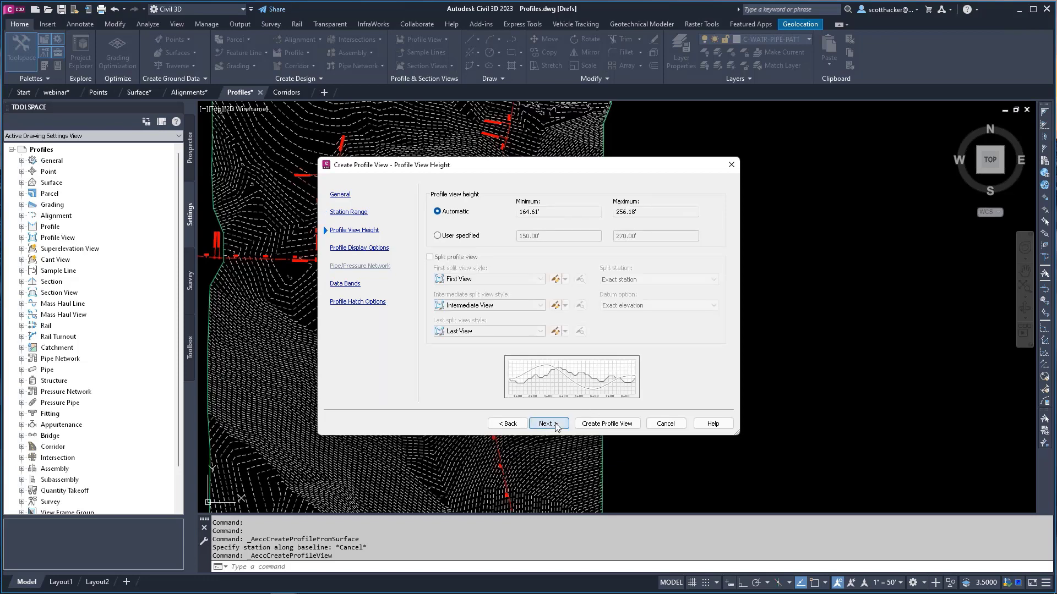
pyautogui.click(555, 426)
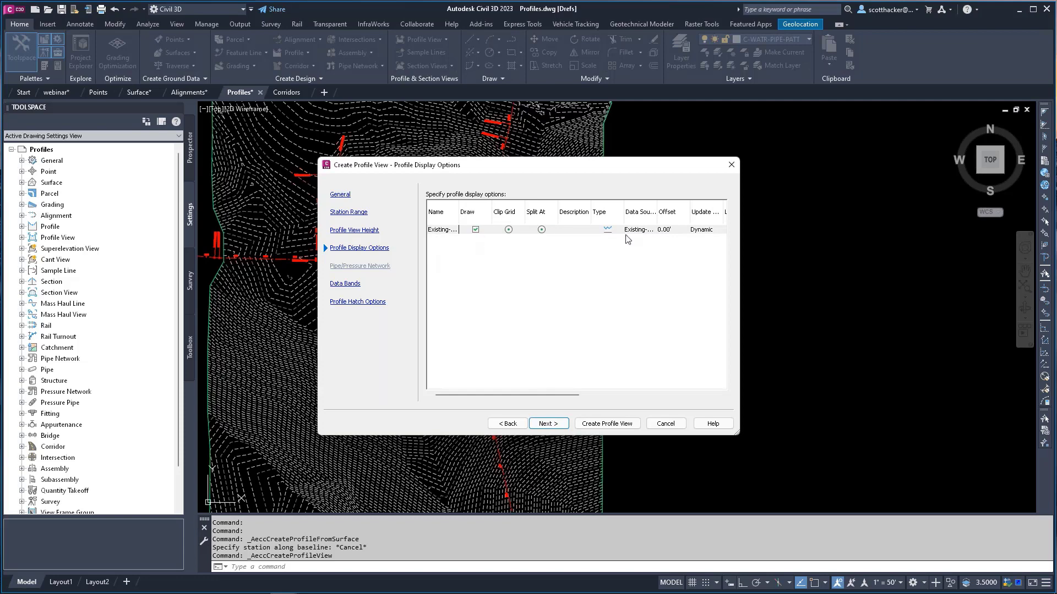
pyautogui.click(553, 426)
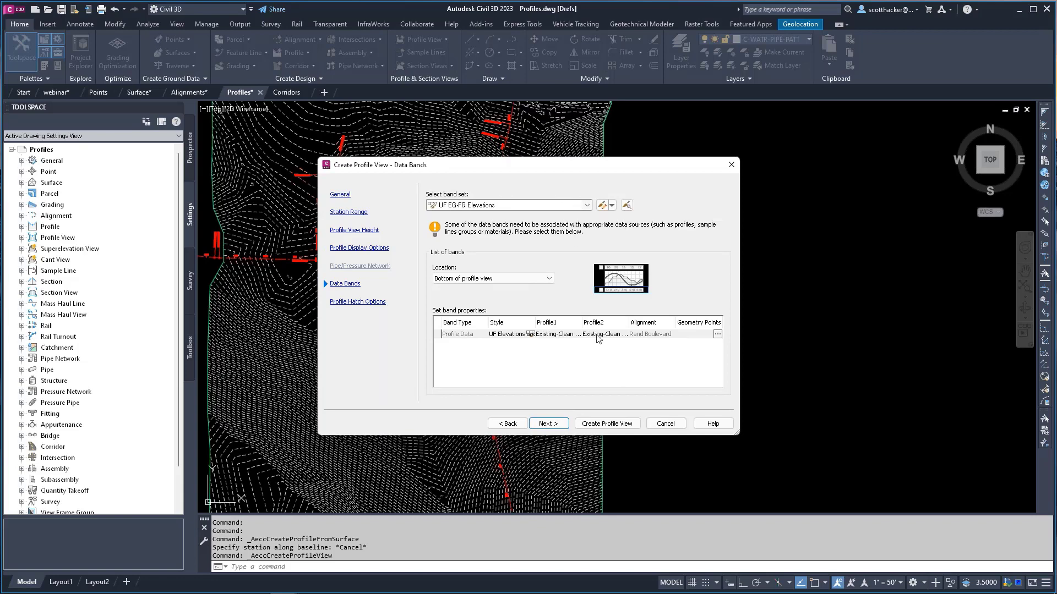
pyautogui.click(545, 423)
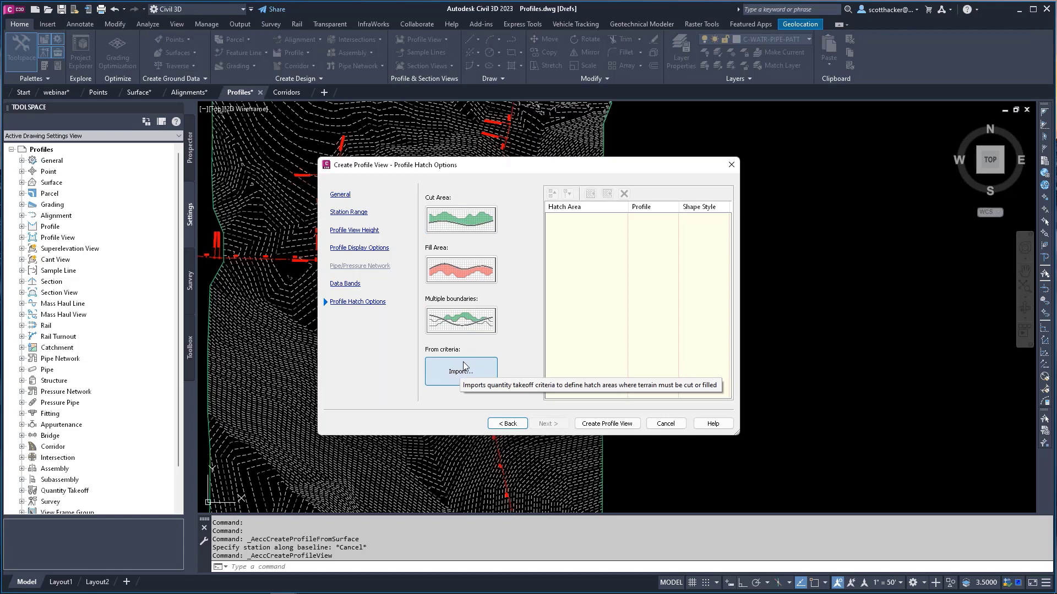
pyautogui.click(599, 425)
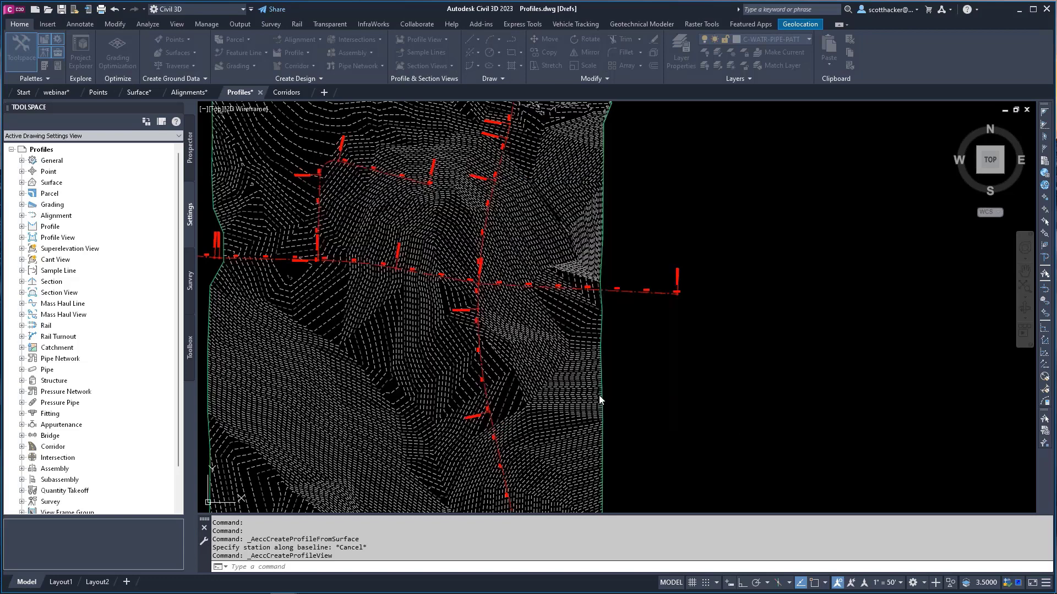
# Step: Place the Rand Boulevard profile view with its origin snapped to the center of the small circle above the short, V-shaped profile's view
pyautogui.scroll(8, 623, 341)
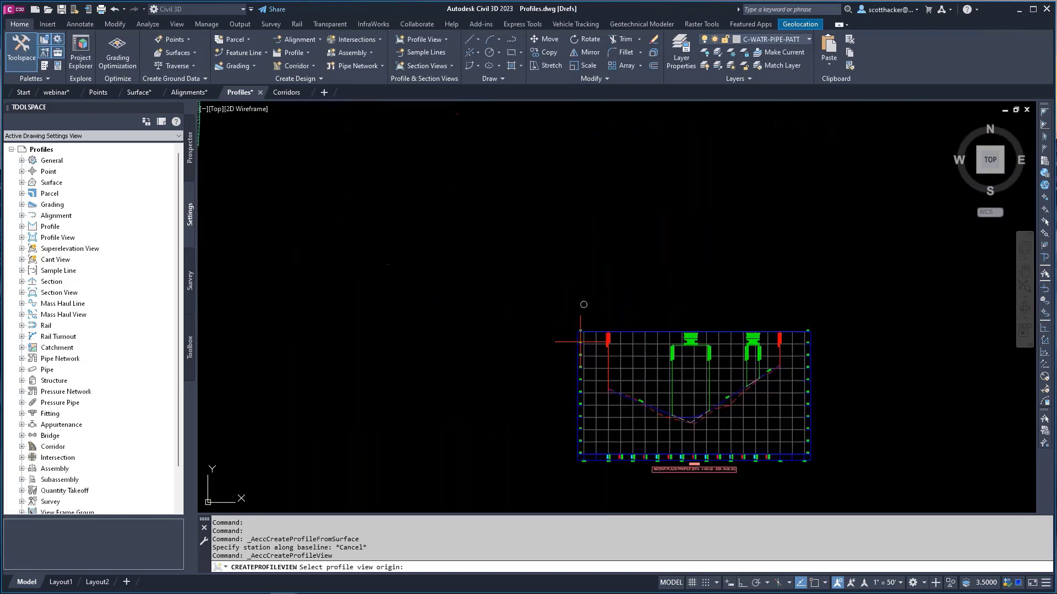
pyautogui.keyDown('shift'); pyautogui.rightClick(647, 277); pyautogui.keyUp('shift')
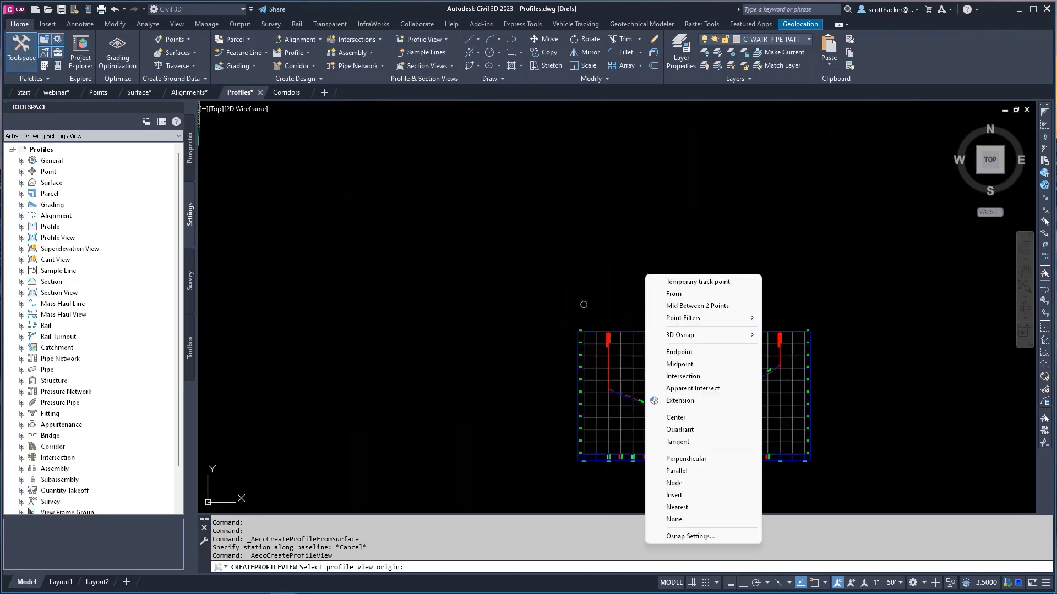
pyautogui.click(682, 418)
pyautogui.click(584, 304)
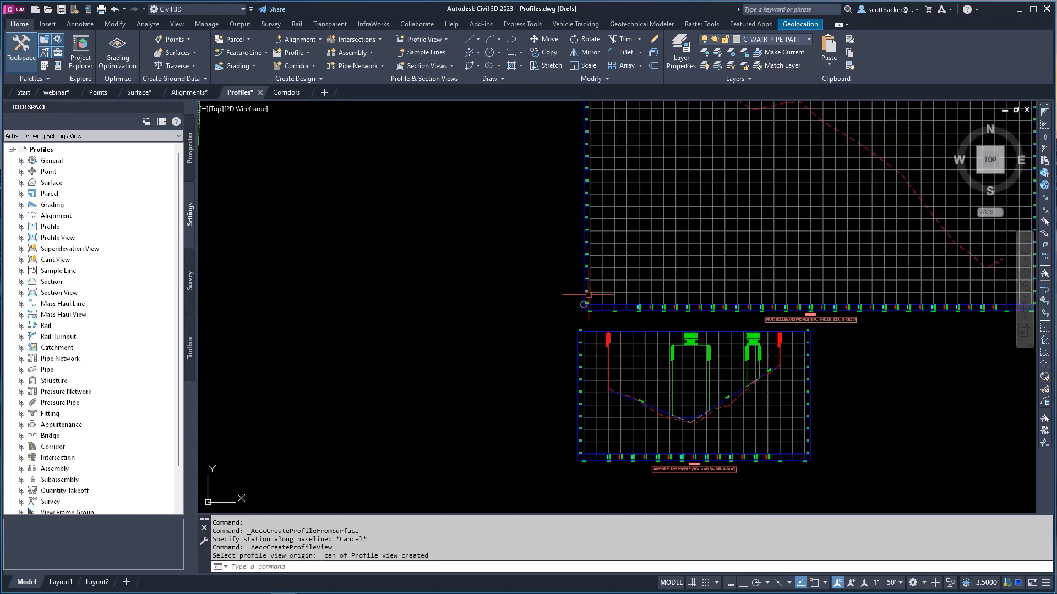
# Step: Erase the small marker circle at the origin of the Rand Boulevard profile view
pyautogui.scroll(-2, 332, 373)
pyautogui.press('Escape')
pyautogui.scroll(5, 482, 327)
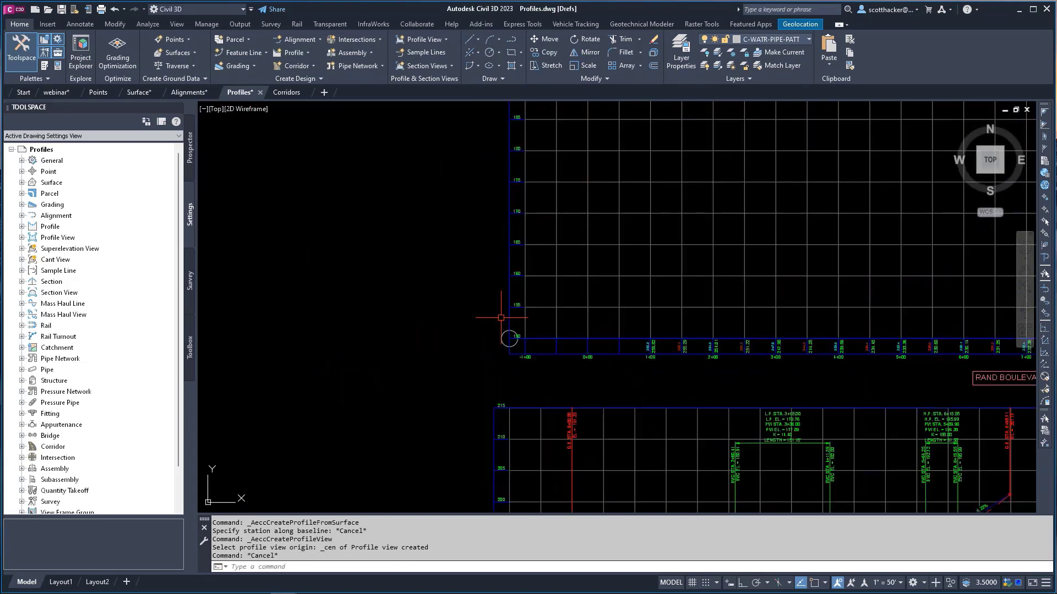
pyautogui.click(505, 335)
pyautogui.write('e')
pyautogui.press('Return')
pyautogui.scroll(-4, 402, 367)
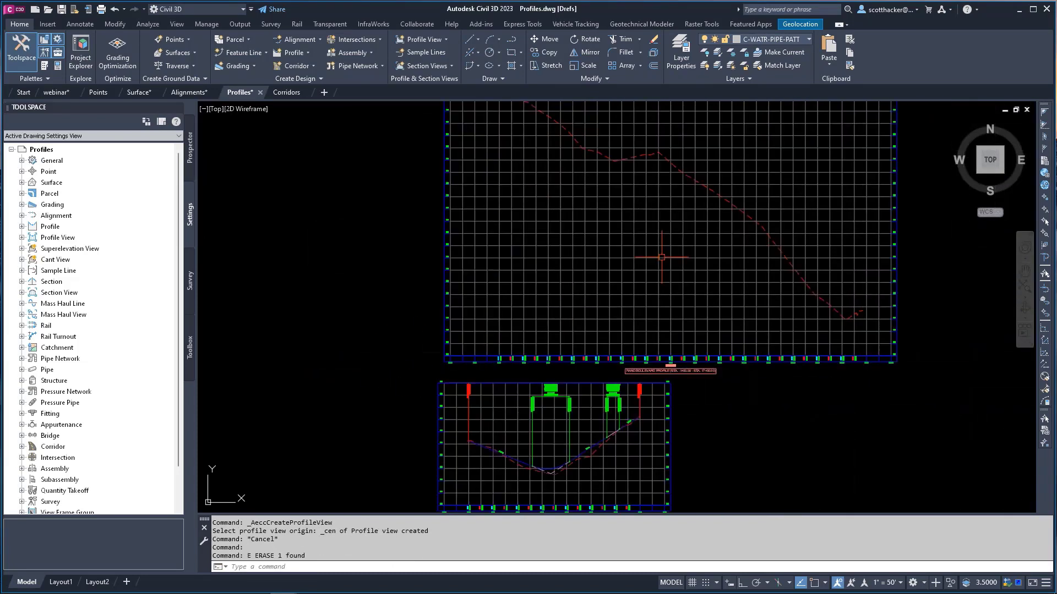
# Step: Examine the Rand Boulevard profile view, including its existing ground line and the elevations and stations in its data band
pyautogui.moveTo(696, 222); pyautogui.dragTo(600, 305, button='middle')
pyautogui.scroll(2, 601, 306)
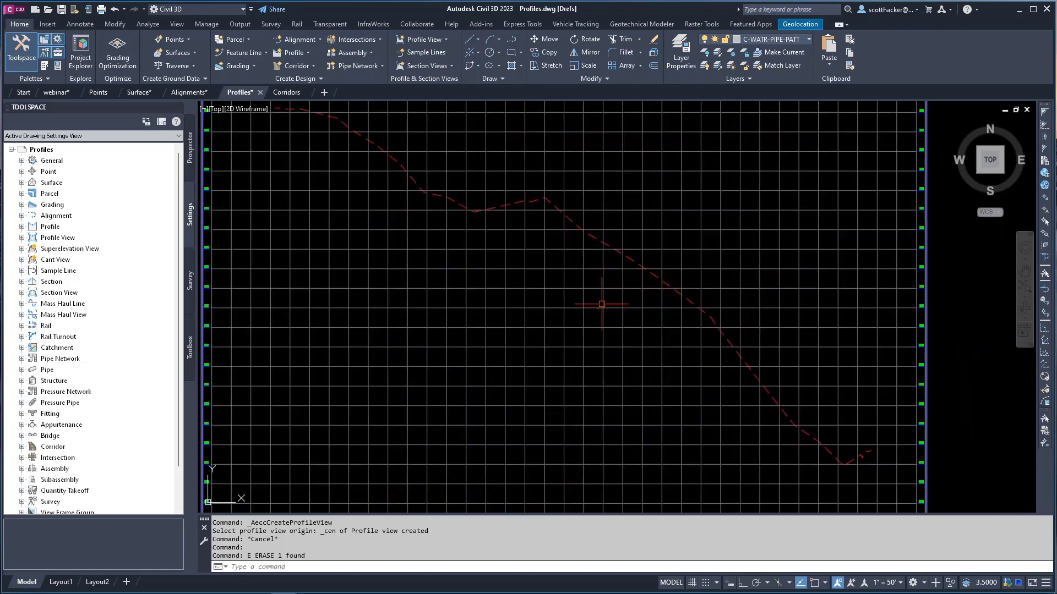
pyautogui.scroll(-2, 606, 304)
pyautogui.scroll(6, 413, 440)
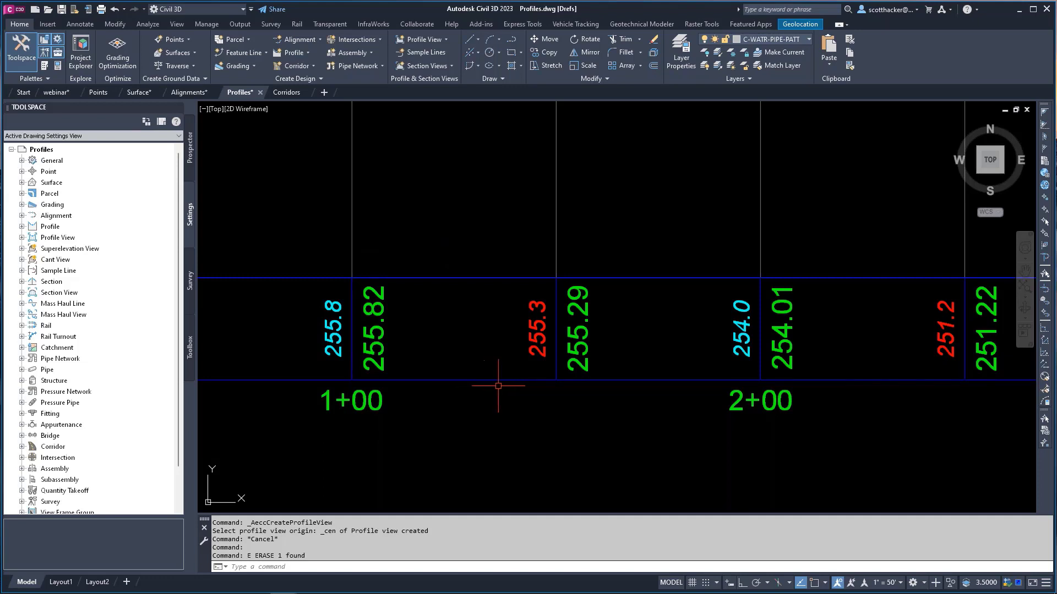
pyautogui.scroll(-10, 498, 386)
pyautogui.moveTo(696, 197); pyautogui.dragTo(578, 349, button='middle')
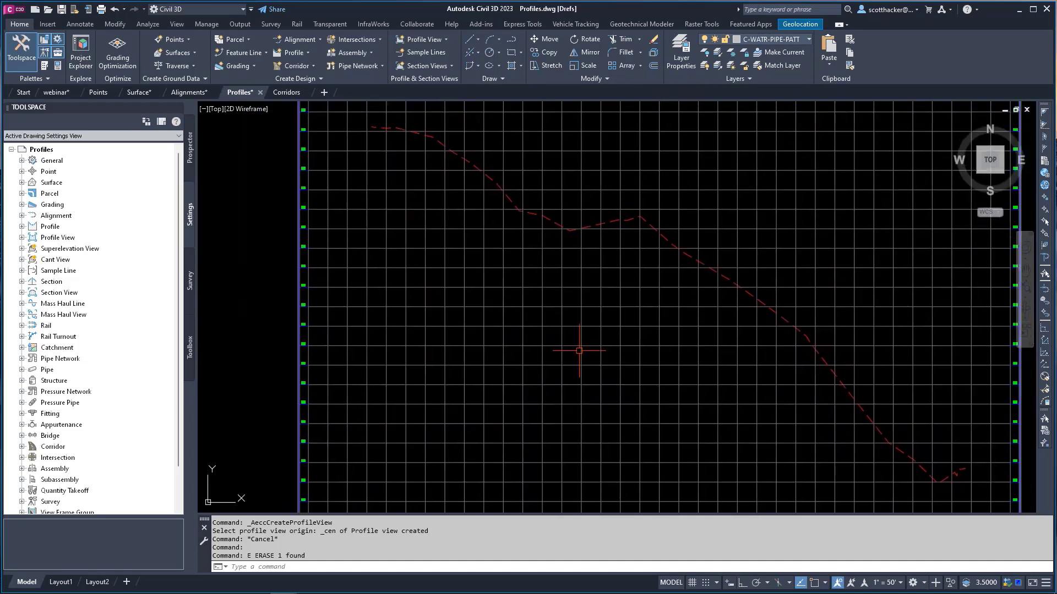
pyautogui.scroll(-2, 523, 308)
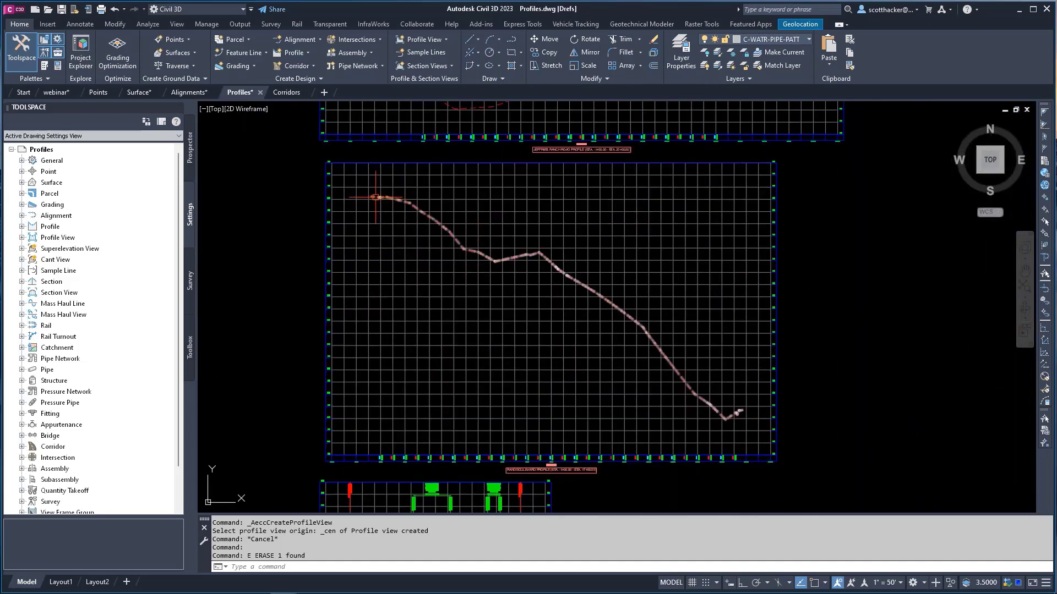
pyautogui.moveTo(385, 166)
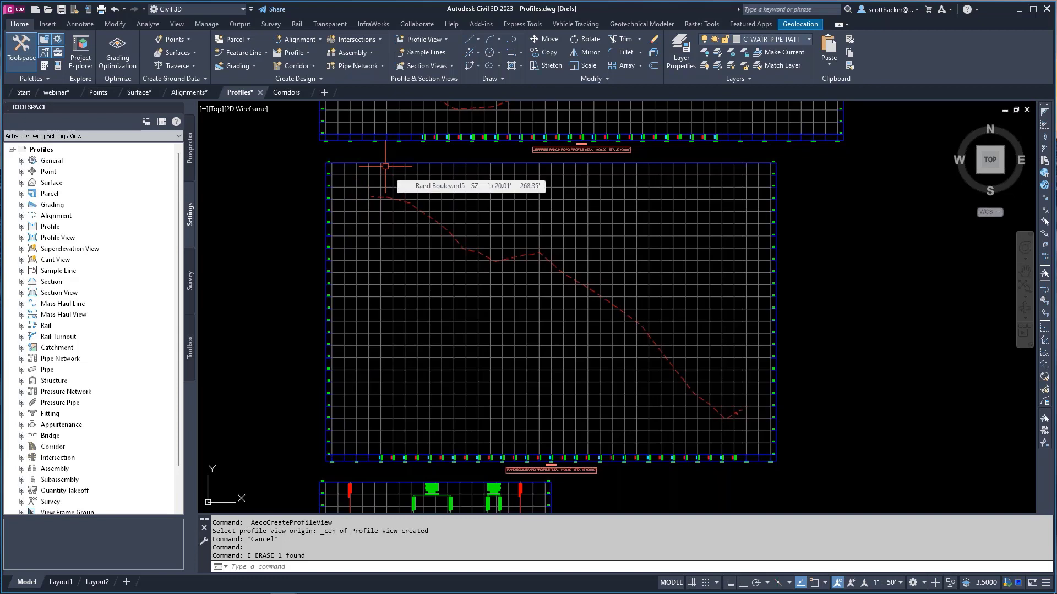
# Step: Create a layout profile in the Rand Boulevard view with the UF Proposed Profile style and UF Proposed All Labels set, keeping its layout tools clear of the grid
pyautogui.click(310, 53)
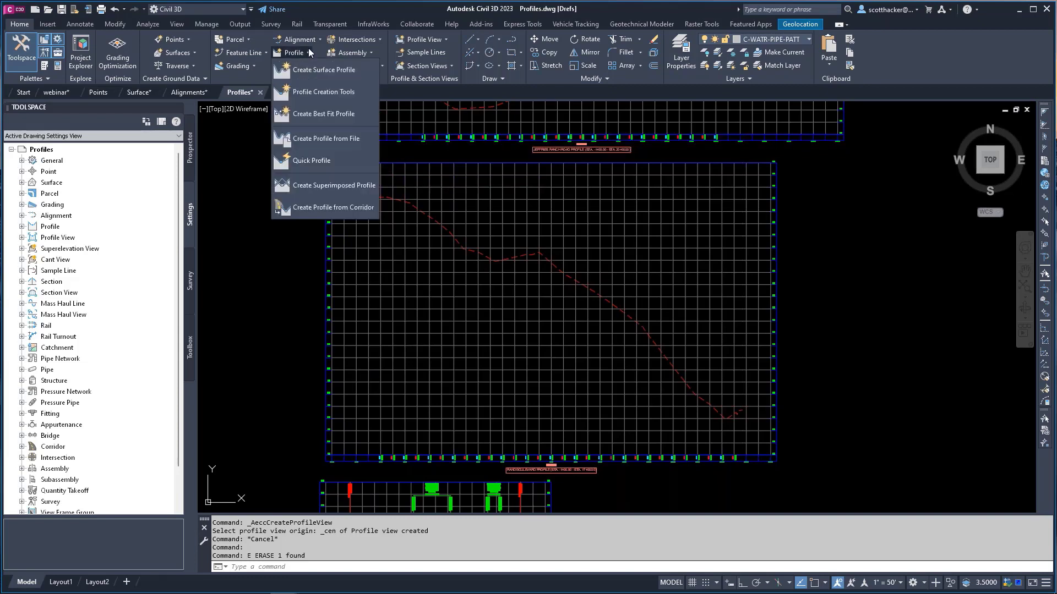
pyautogui.click(304, 91)
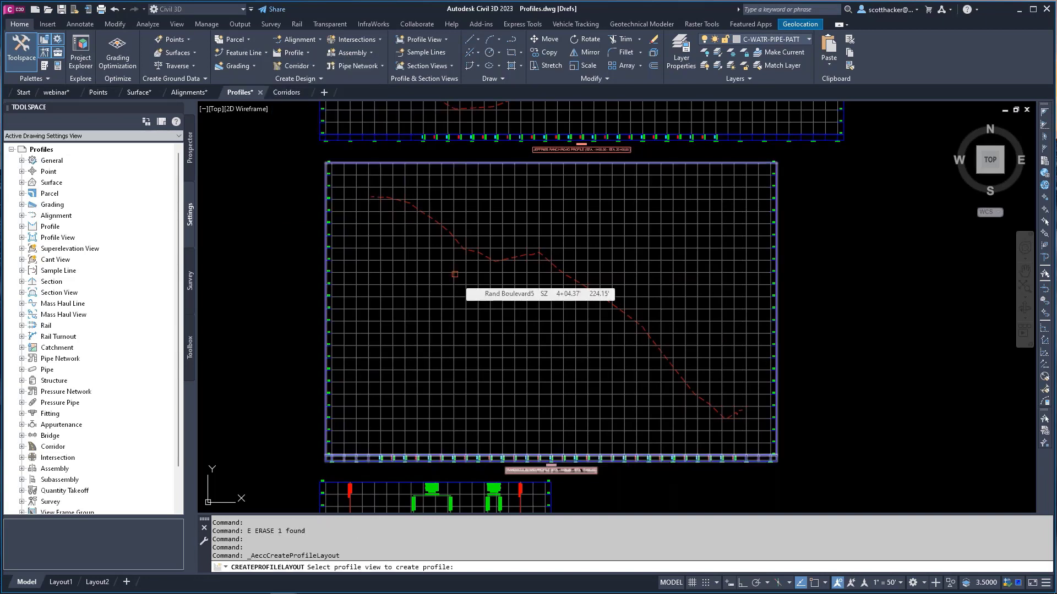
pyautogui.click(454, 274)
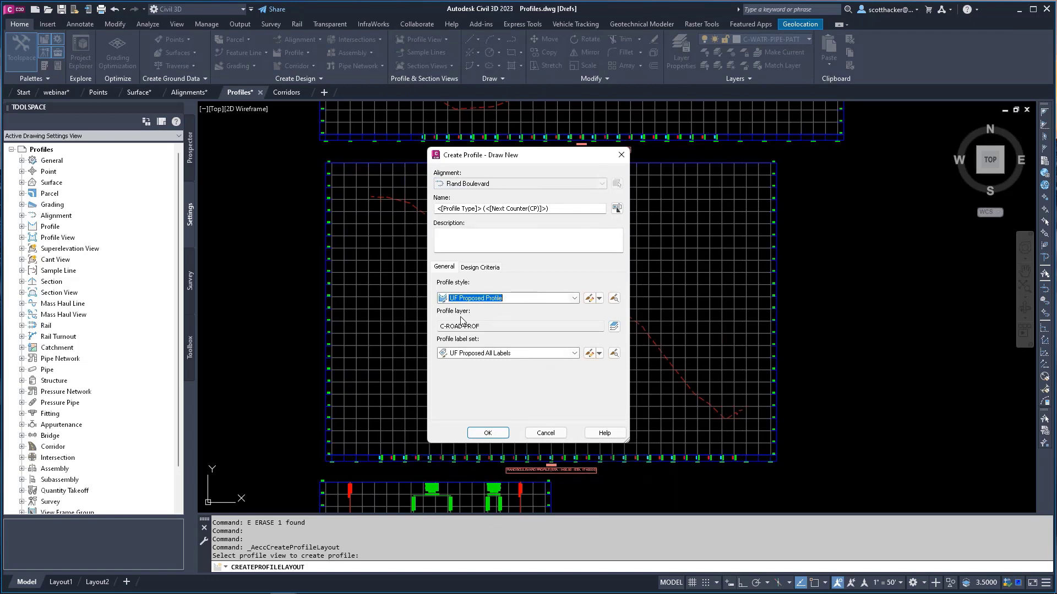
pyautogui.click(488, 433)
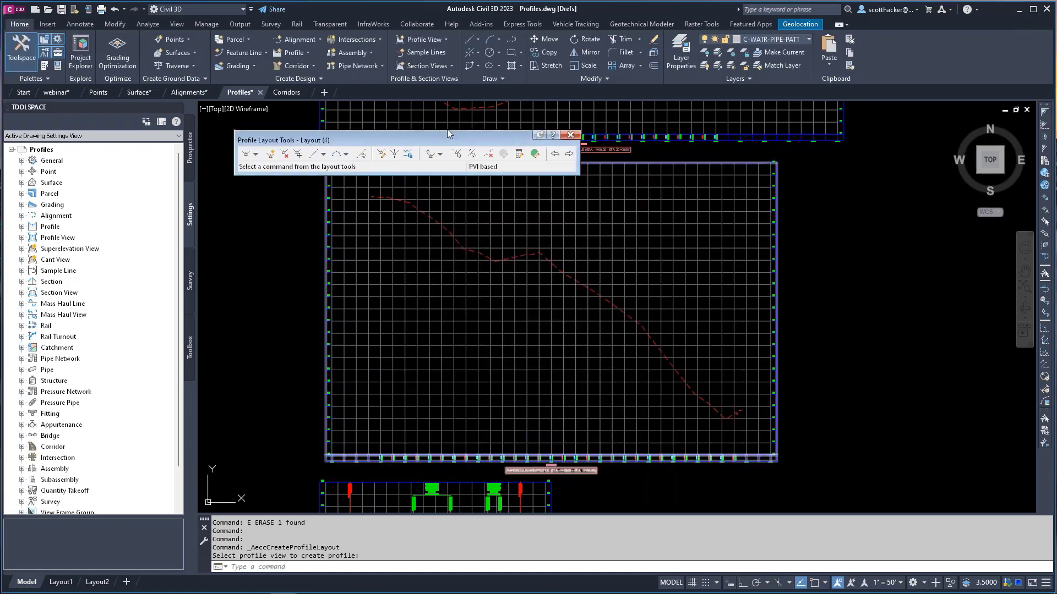
pyautogui.moveTo(460, 141); pyautogui.dragTo(591, 117)
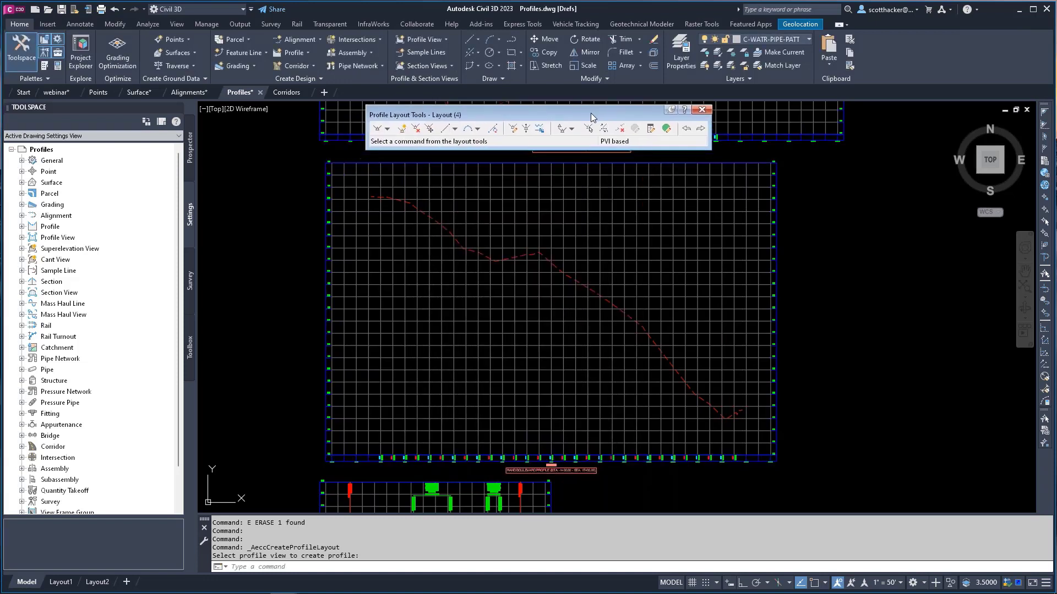
# Step: Configure parabolic vertical curves for the layout profile with a 200-foot crest length and a 150-foot sag length
pyautogui.click(387, 129)
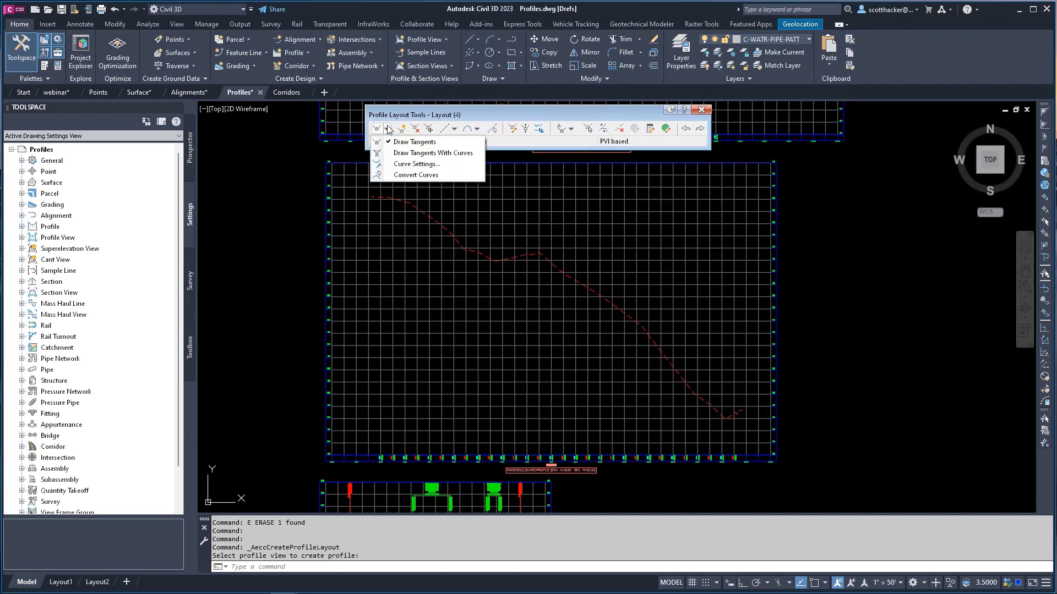
pyautogui.click(401, 165)
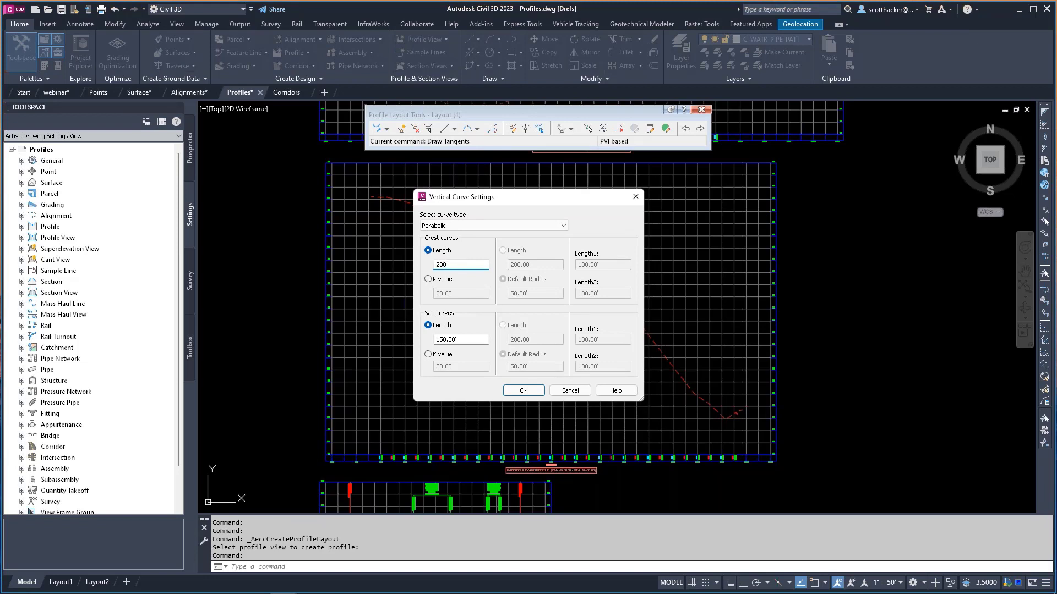
pyautogui.moveTo(573, 203); pyautogui.dragTo(581, 199)
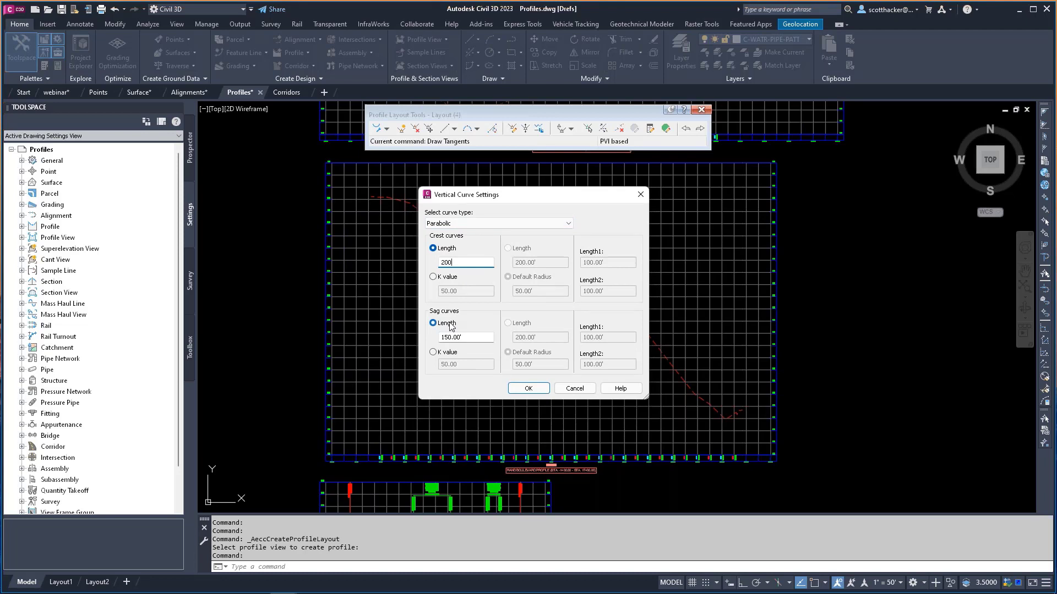
pyautogui.click(529, 388)
# Step: Begin the proposed profile as tangents with curves, starting exactly at the beginning endpoint of the existing ground line
pyautogui.click(387, 129)
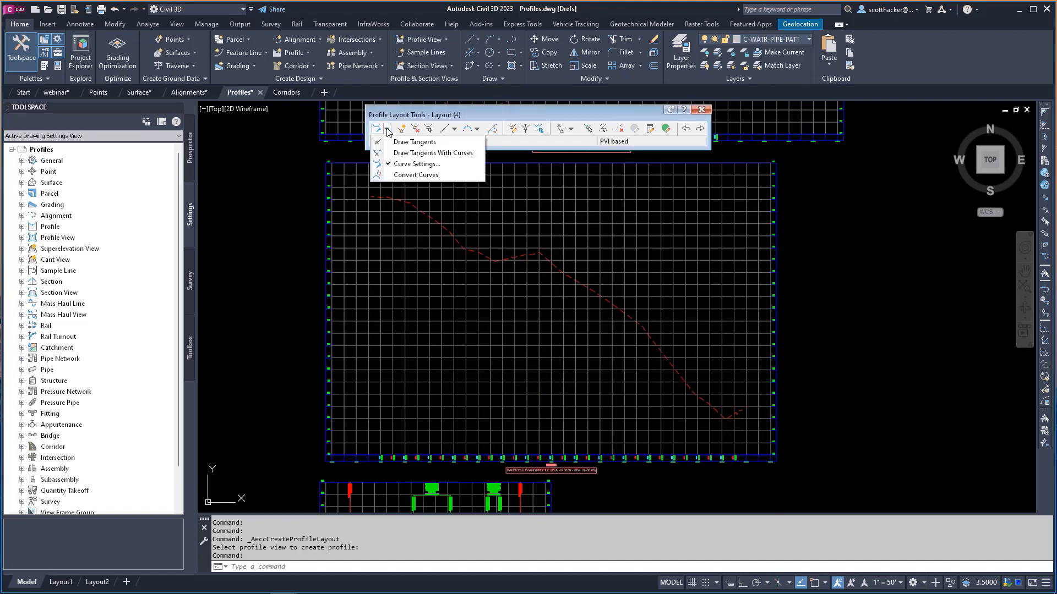
pyautogui.click(406, 154)
pyautogui.scroll(8, 371, 205)
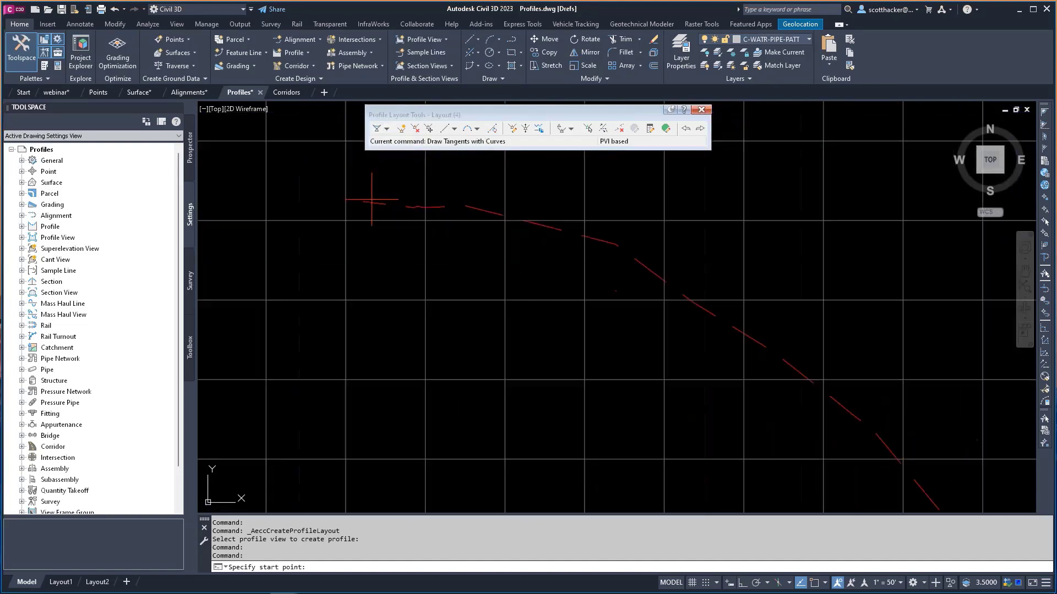
pyautogui.keyDown('shift'); pyautogui.rightClick(370, 206); pyautogui.keyUp('shift')
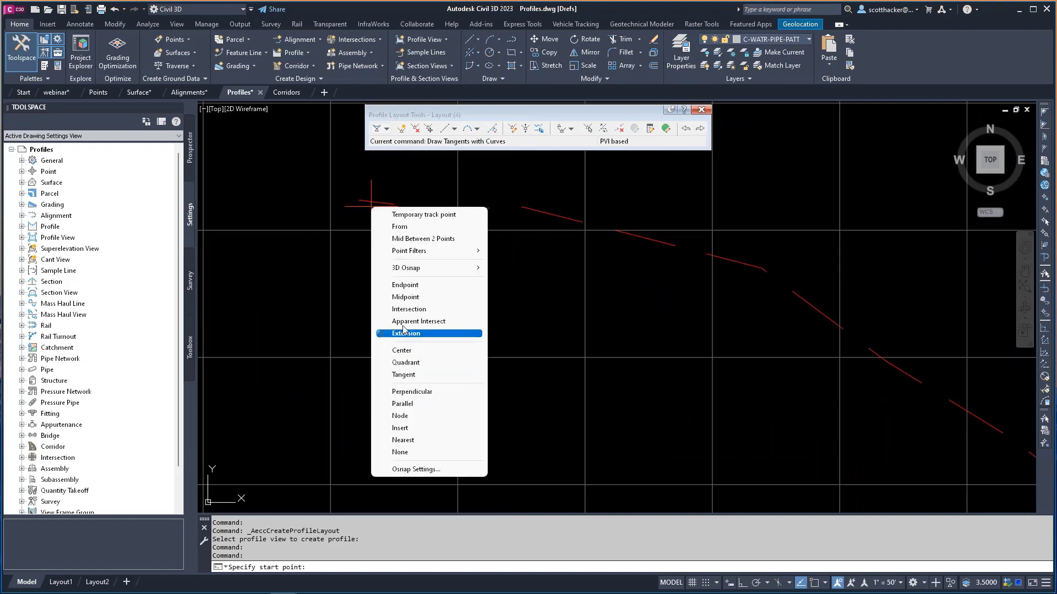
pyautogui.click(429, 285)
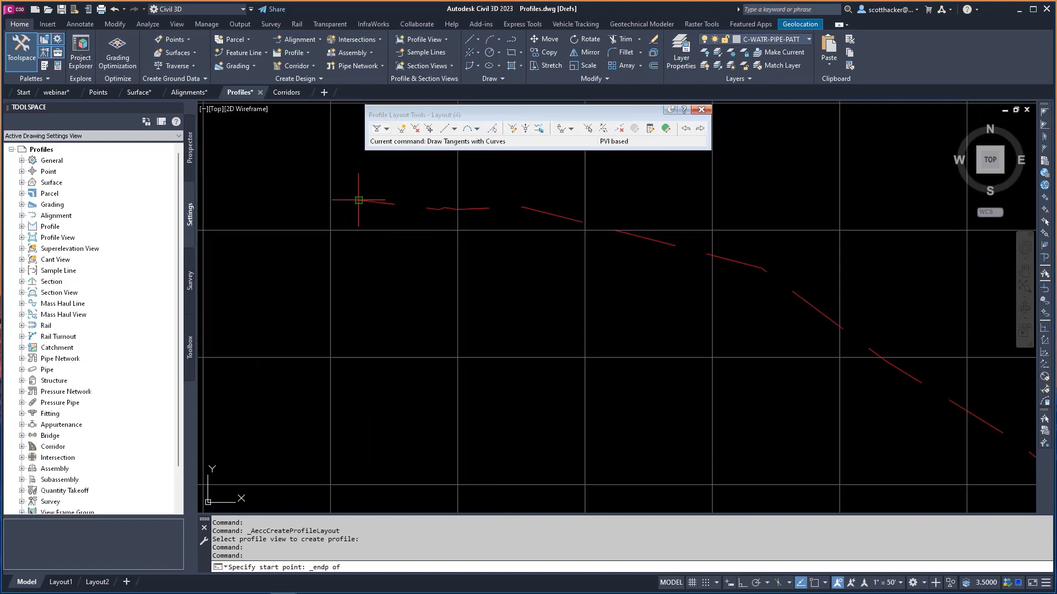
pyautogui.click(361, 201)
# Step: Place three PVIs following the existing ground down the grid, the first near station 6+97 and the last near station 14+53
pyautogui.scroll(-6, 376, 234)
pyautogui.scroll(-4, 507, 259)
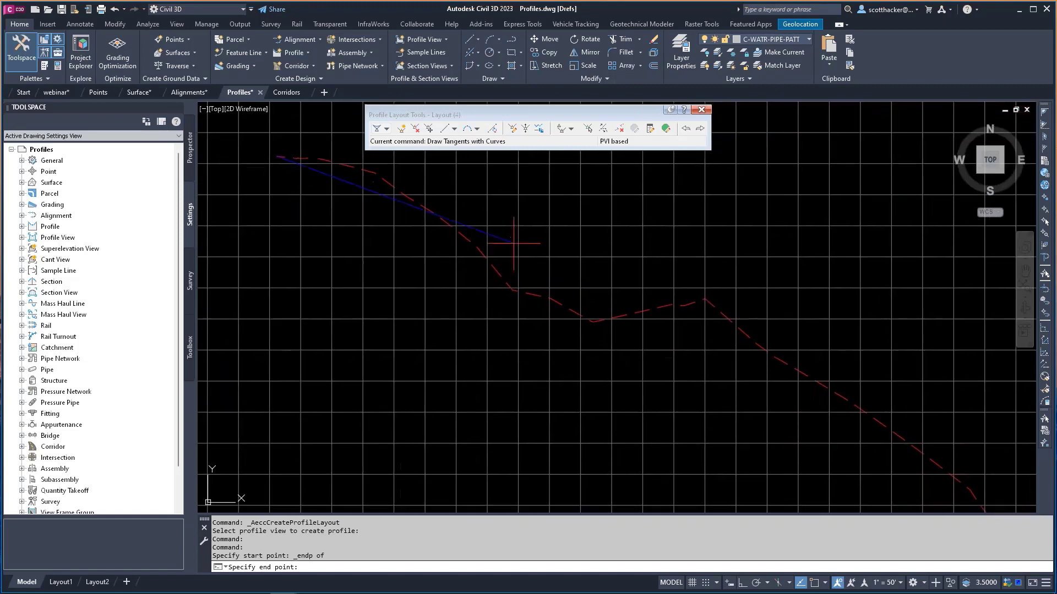
pyautogui.scroll(-5, 636, 281)
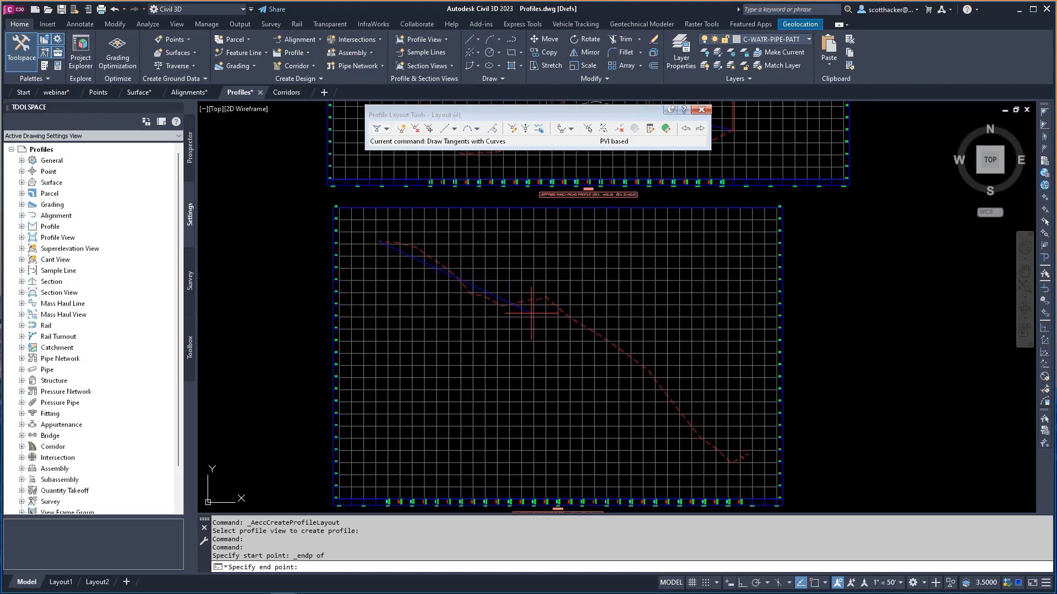
pyautogui.click(533, 312)
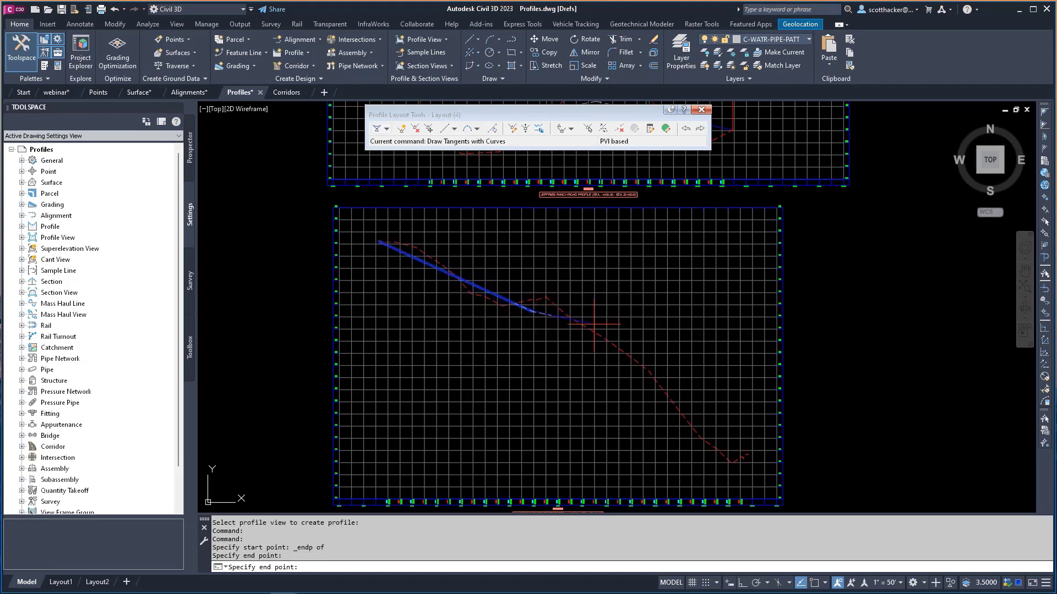
pyautogui.click(638, 340)
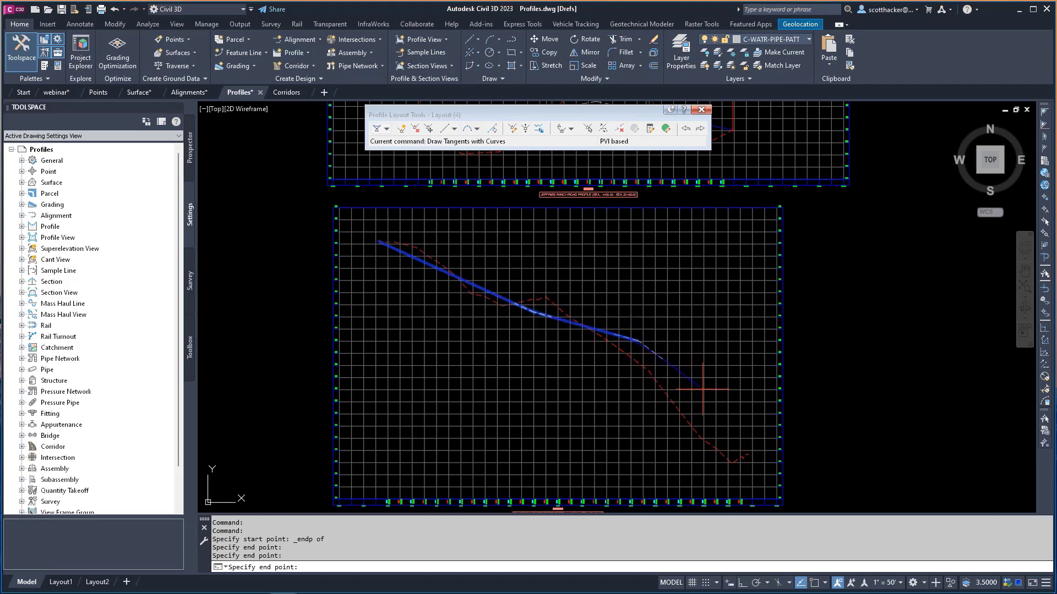
pyautogui.moveTo(702, 394); pyautogui.dragTo(670, 320, button='middle')
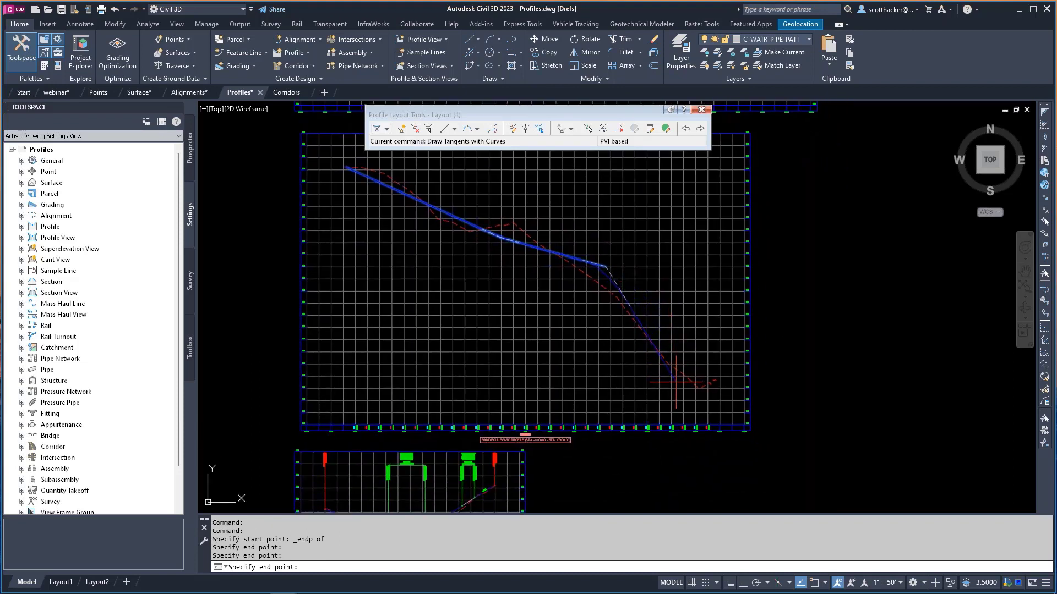
pyautogui.click(684, 384)
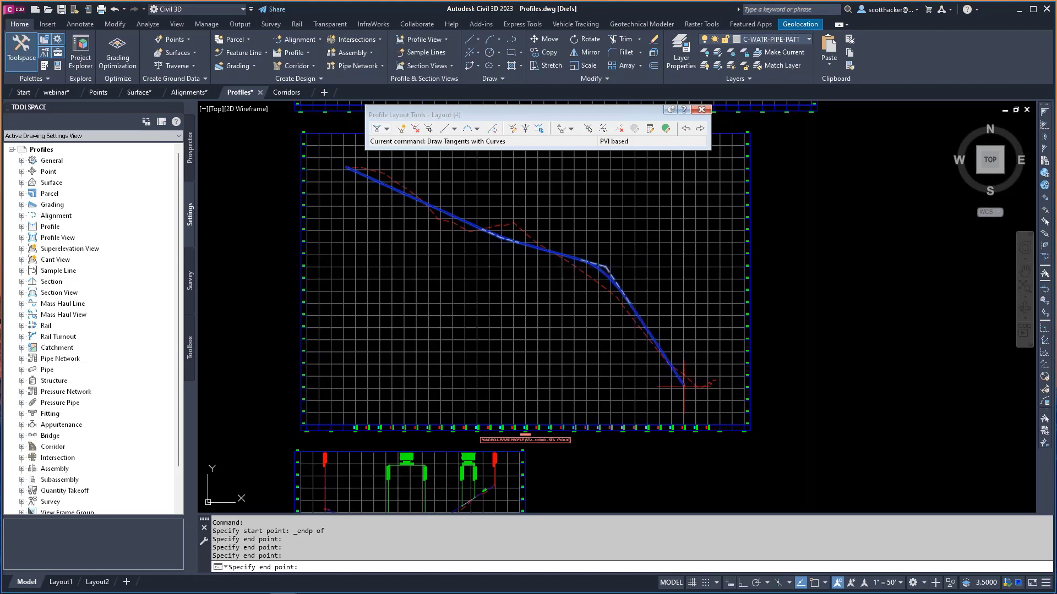
# Step: Finish the proposed profile at the far endpoint of the existing ground line
pyautogui.scroll(5, 685, 386)
pyautogui.keyDown('shift'); pyautogui.rightClick(704, 345); pyautogui.keyUp('shift')
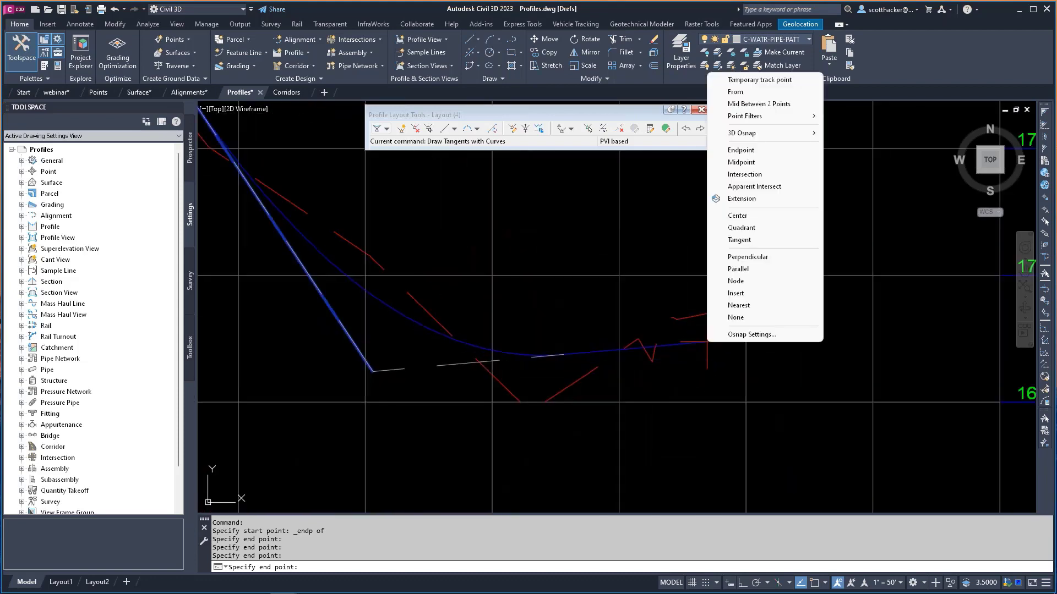
pyautogui.click(743, 149)
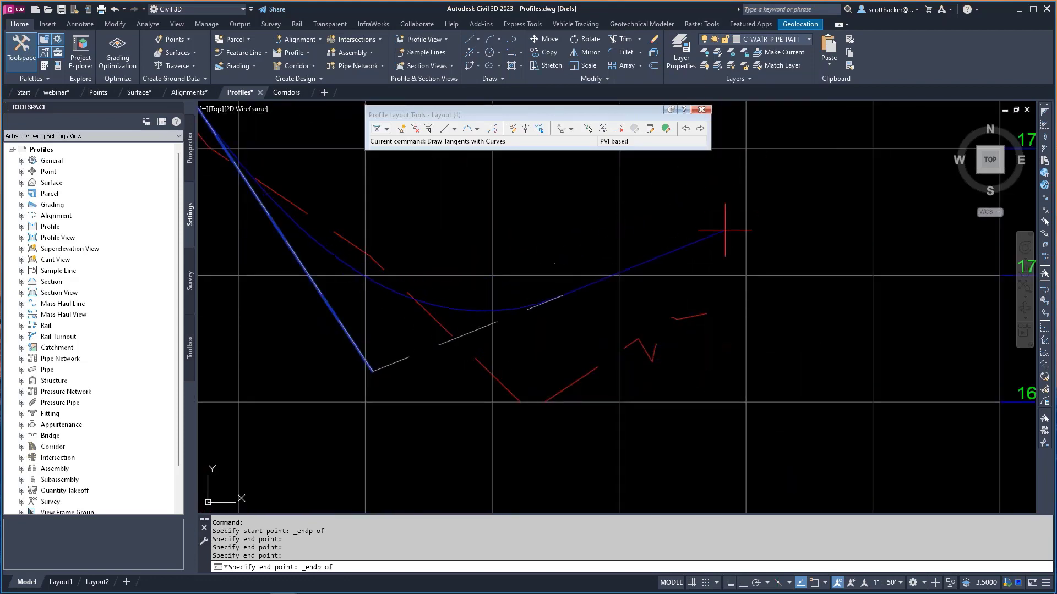
pyautogui.click(705, 311)
pyautogui.press('Return')
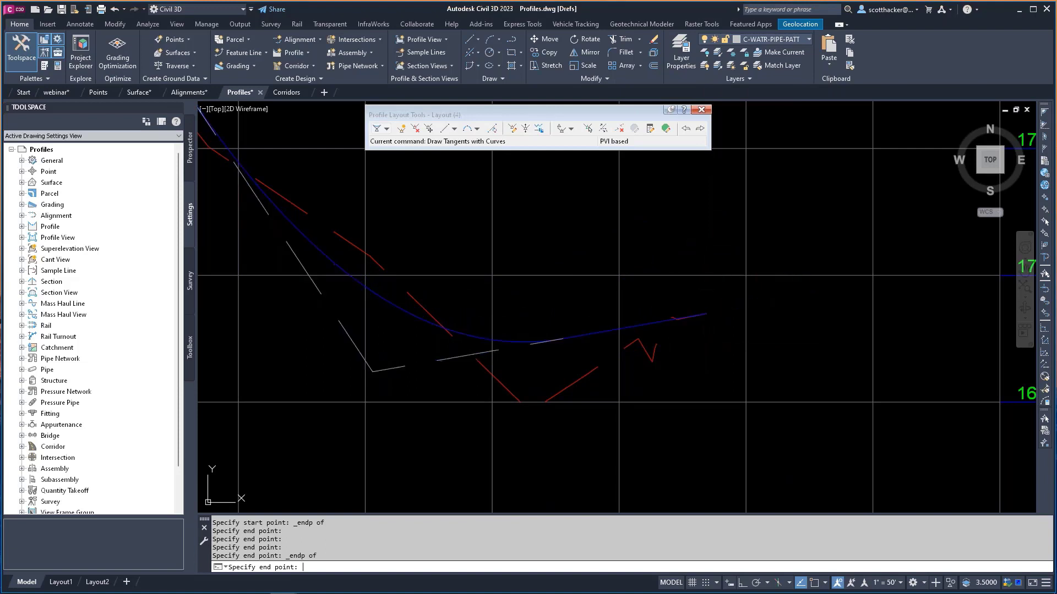
# Step: Examine the proposed profile's vertical curve, grade break and tangent grade labels across the Rand Boulevard profile view
pyautogui.scroll(-4, 718, 414)
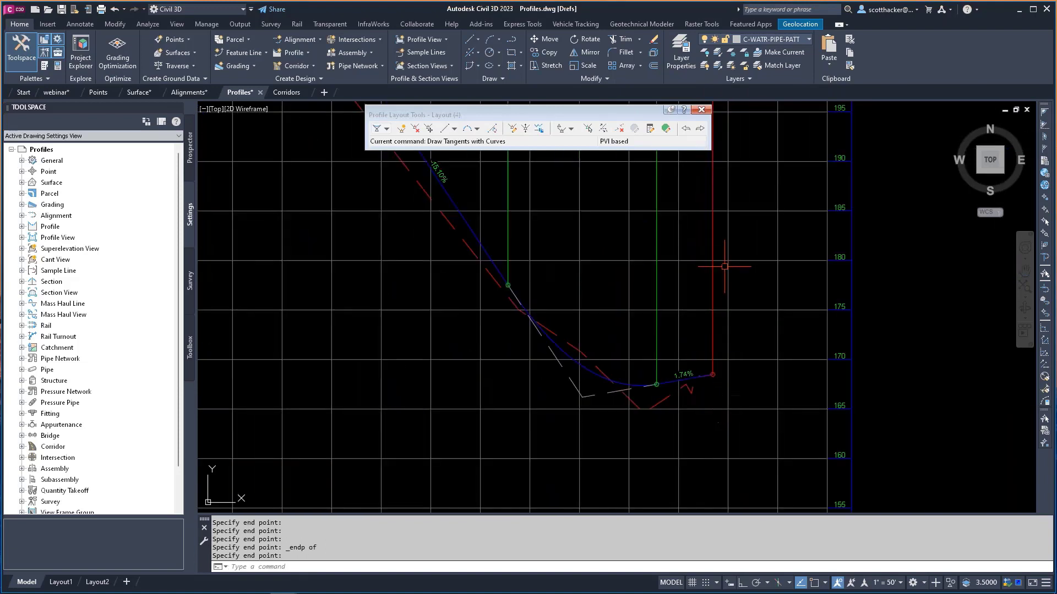
pyautogui.moveTo(717, 245)
pyautogui.mouseDown(button='middle')
pyautogui.moveTo(710, 438)
pyautogui.moveTo(720, 278)
pyautogui.moveTo(754, 463)
pyautogui.mouseUp(button='middle')
pyautogui.moveTo(777, 226); pyautogui.dragTo(761, 439, button='middle')
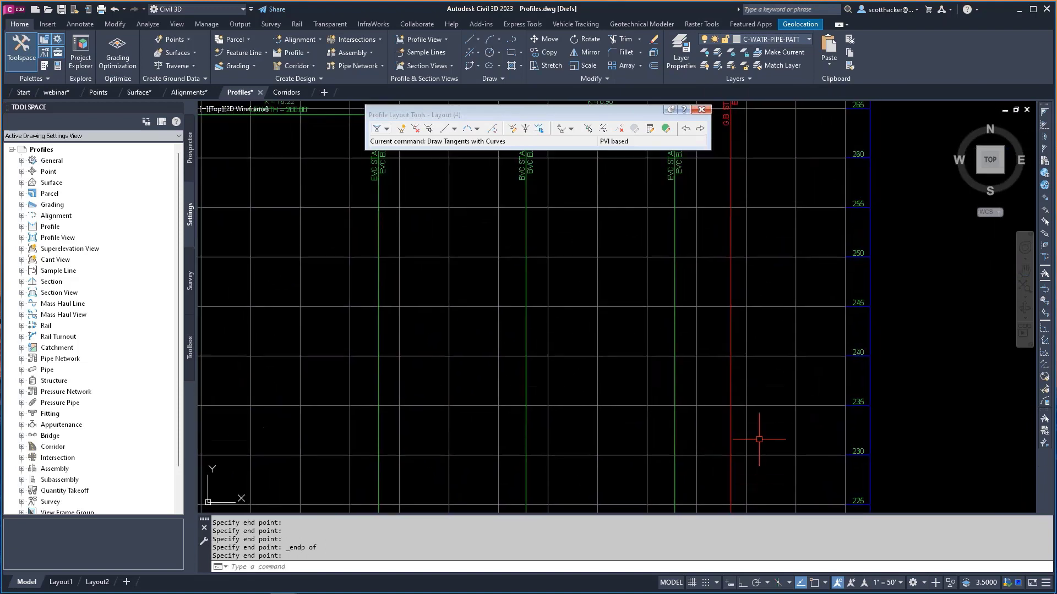
pyautogui.moveTo(757, 190); pyautogui.dragTo(754, 434, button='middle')
pyautogui.scroll(2, 567, 410)
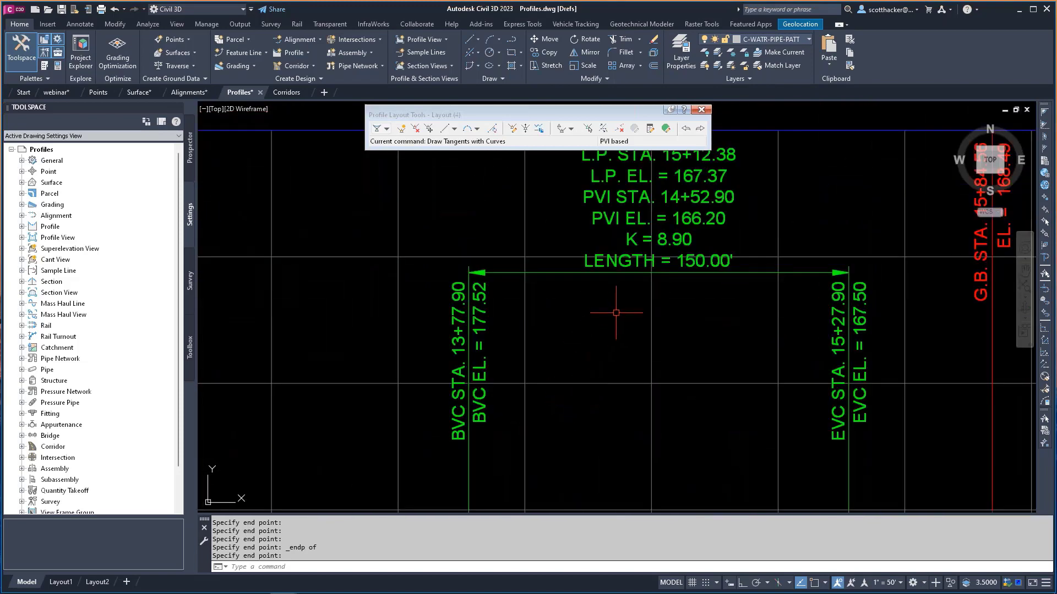
pyautogui.moveTo(619, 307); pyautogui.dragTo(605, 373, button='middle')
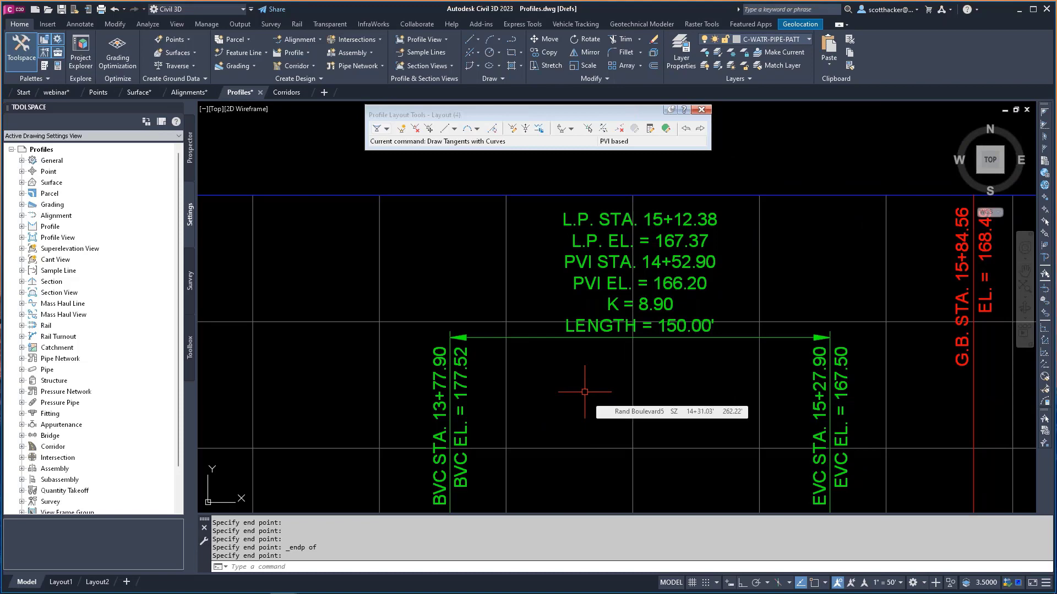
pyautogui.moveTo(722, 328); pyautogui.dragTo(495, 325, button='middle')
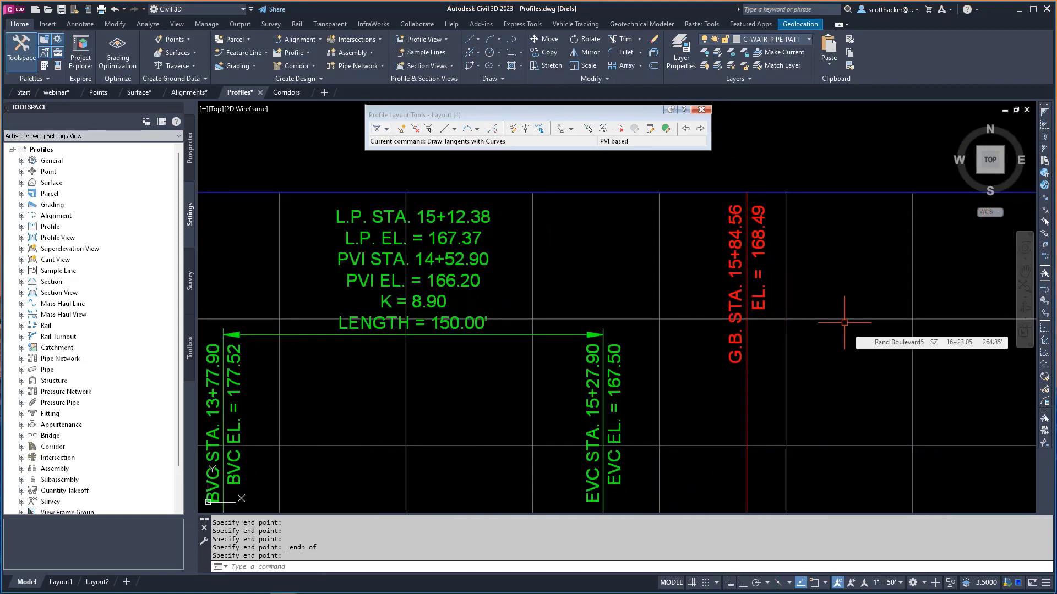
pyautogui.scroll(-8, 802, 292)
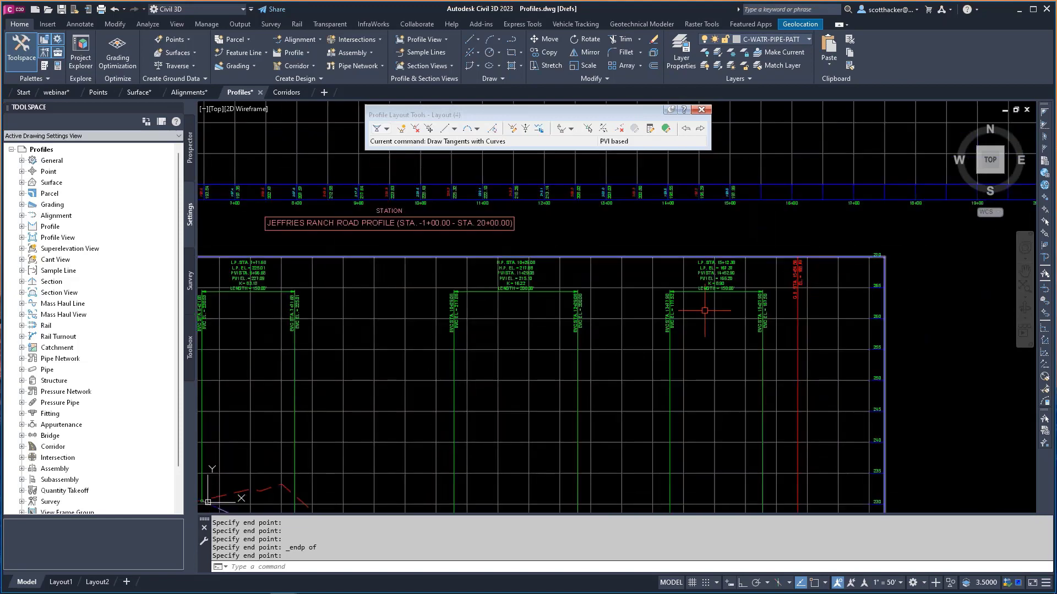
pyautogui.scroll(6, 459, 391)
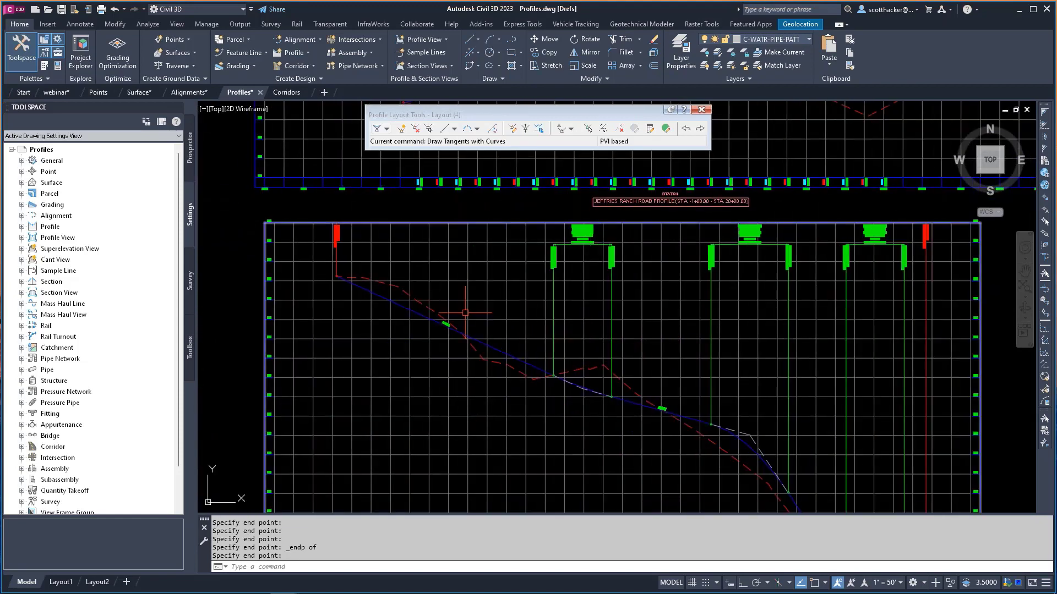
pyautogui.scroll(4, 811, 257)
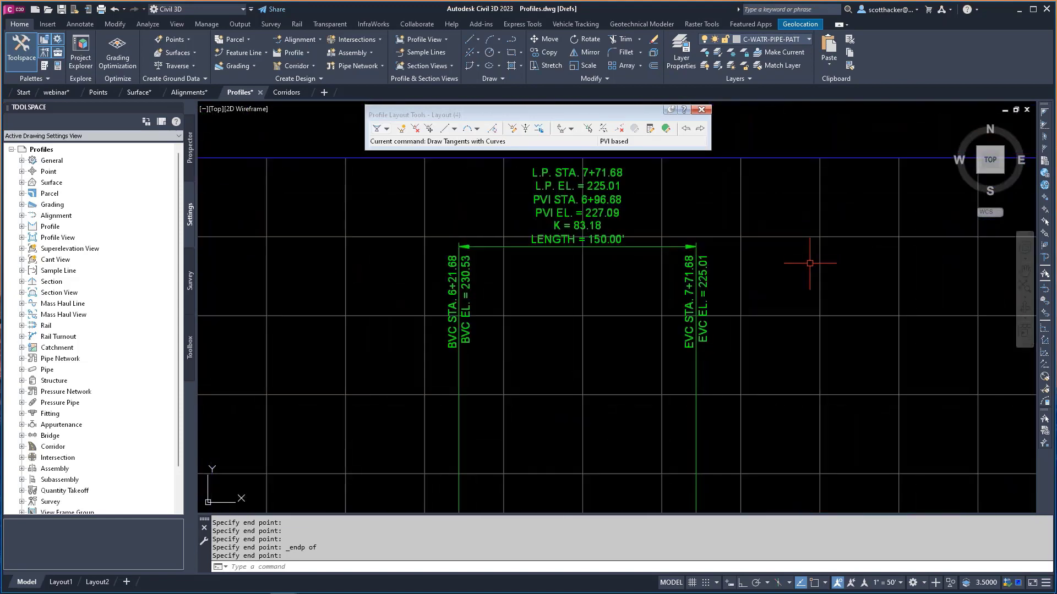
pyautogui.press('Escape')
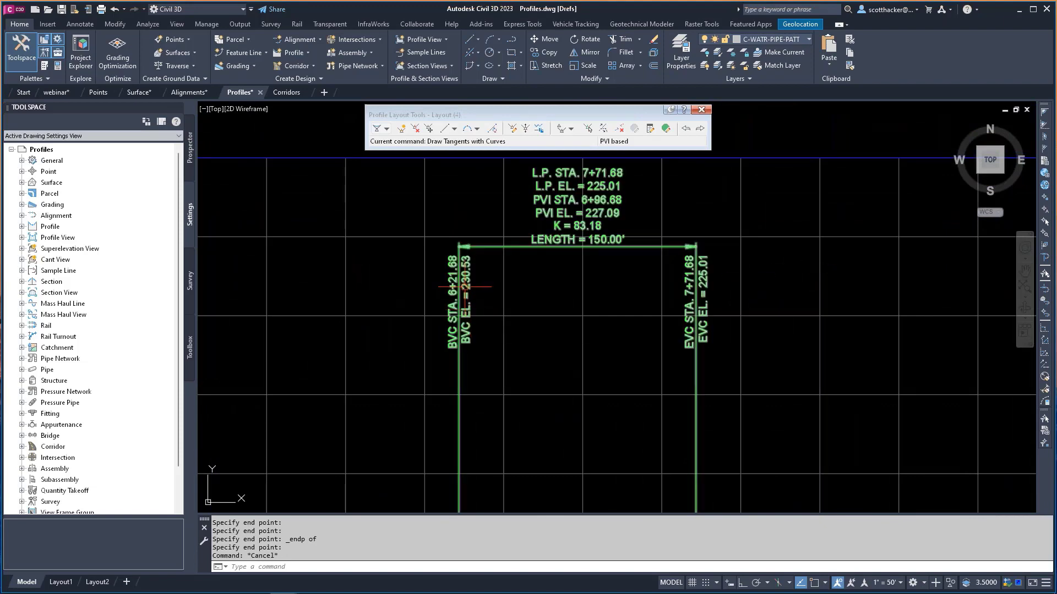
pyautogui.scroll(-5, 466, 287)
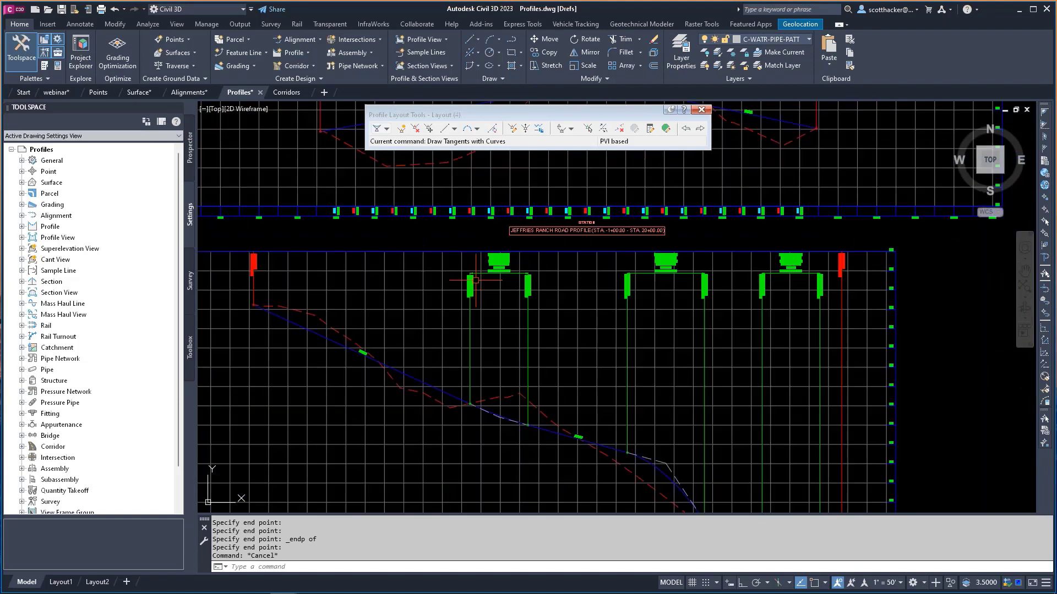
# Step: Close the profile layout tools and split the drawing into two horizontal viewports, framing the first sag curve's label above and its geometry below
pyautogui.click(701, 109)
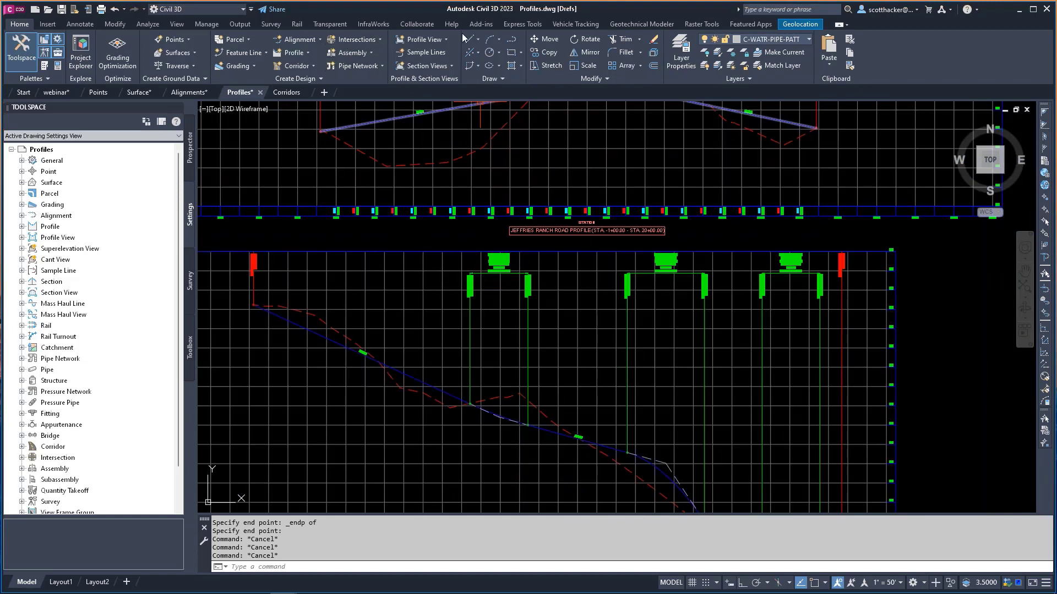
pyautogui.click(177, 26)
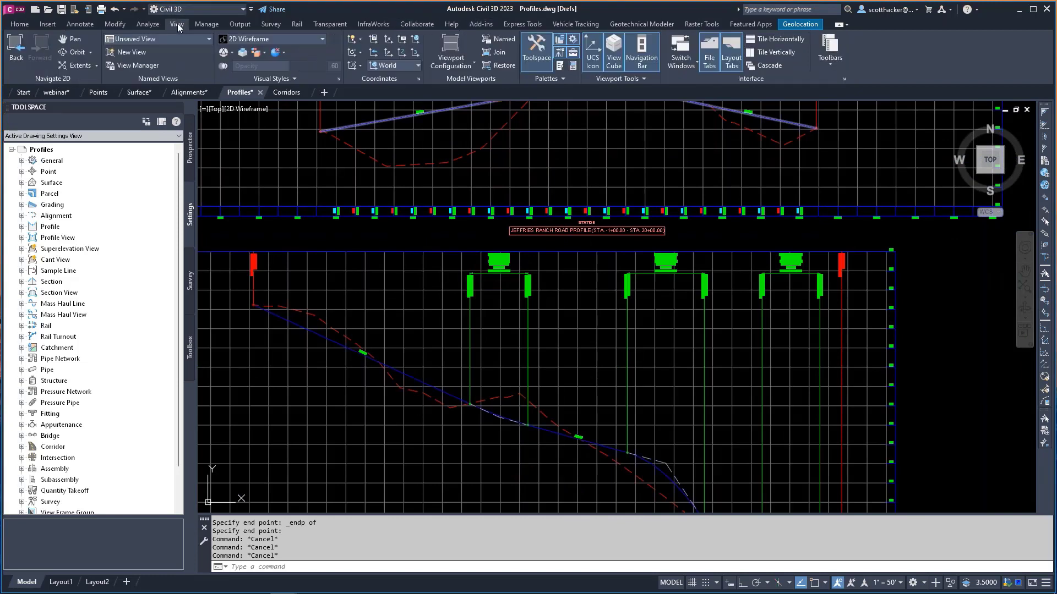
pyautogui.click(461, 65)
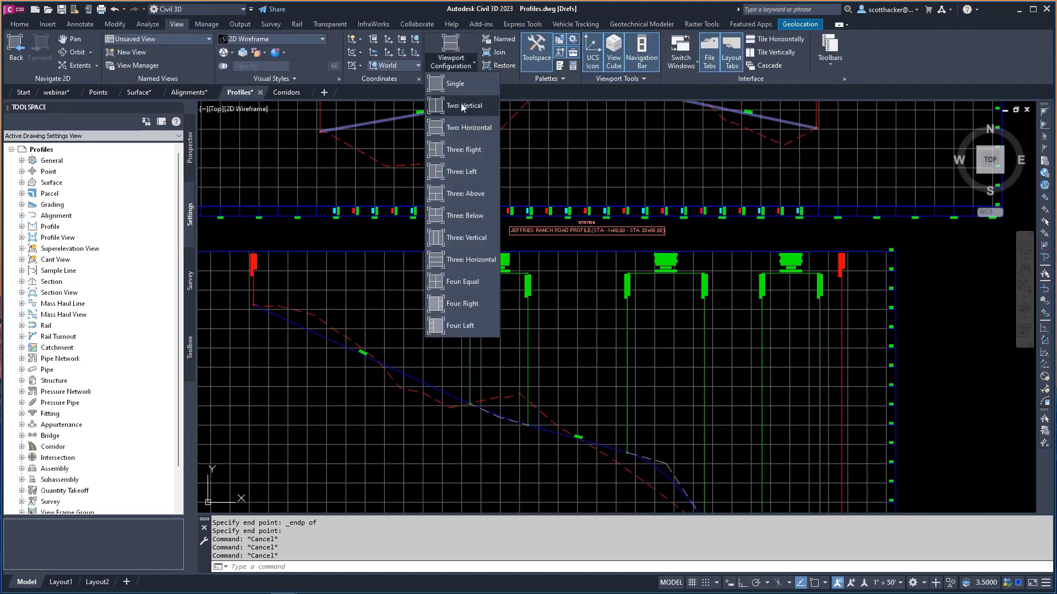
pyautogui.click(466, 127)
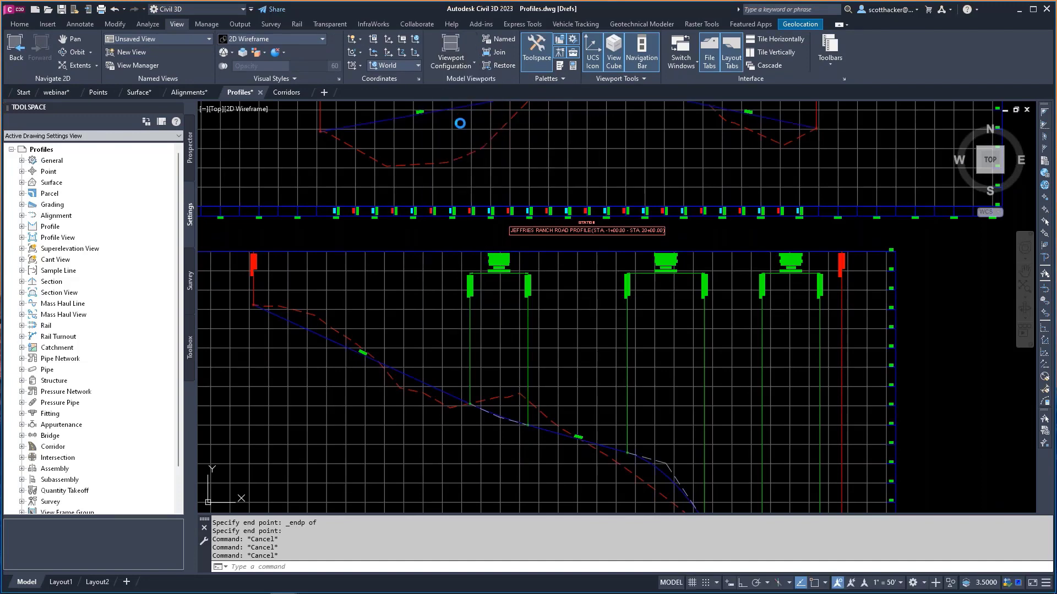
pyautogui.scroll(10, 473, 223)
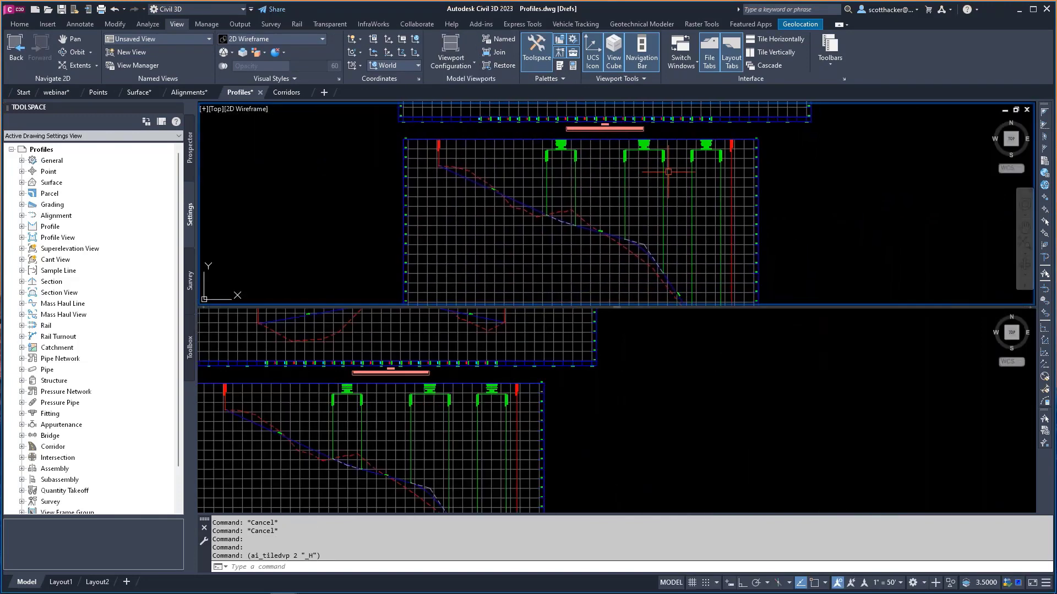
pyautogui.moveTo(412, 154); pyautogui.dragTo(729, 242, button='middle')
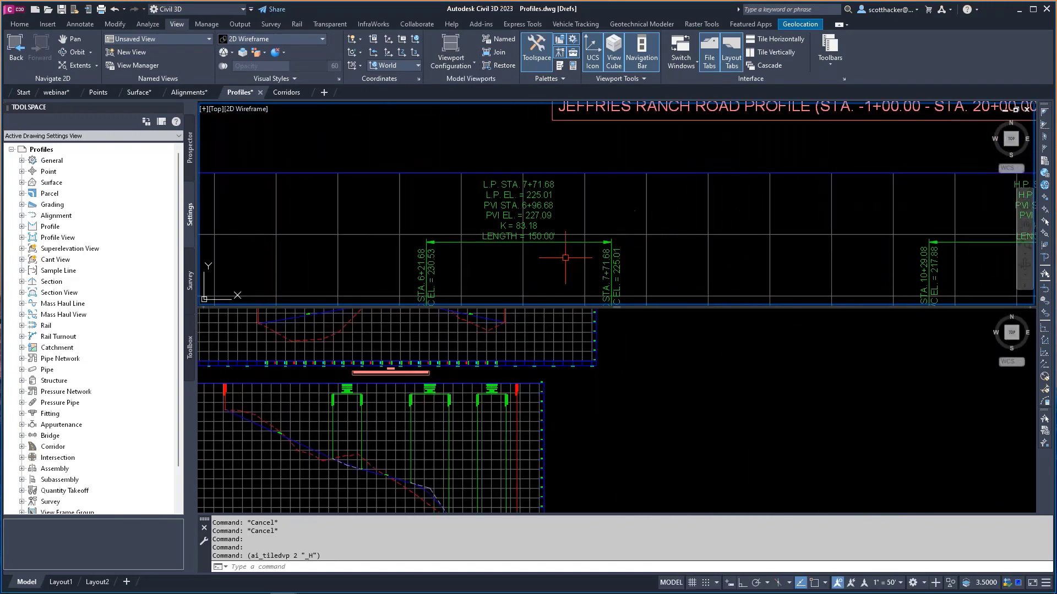
pyautogui.moveTo(533, 236); pyautogui.dragTo(582, 191, button='middle')
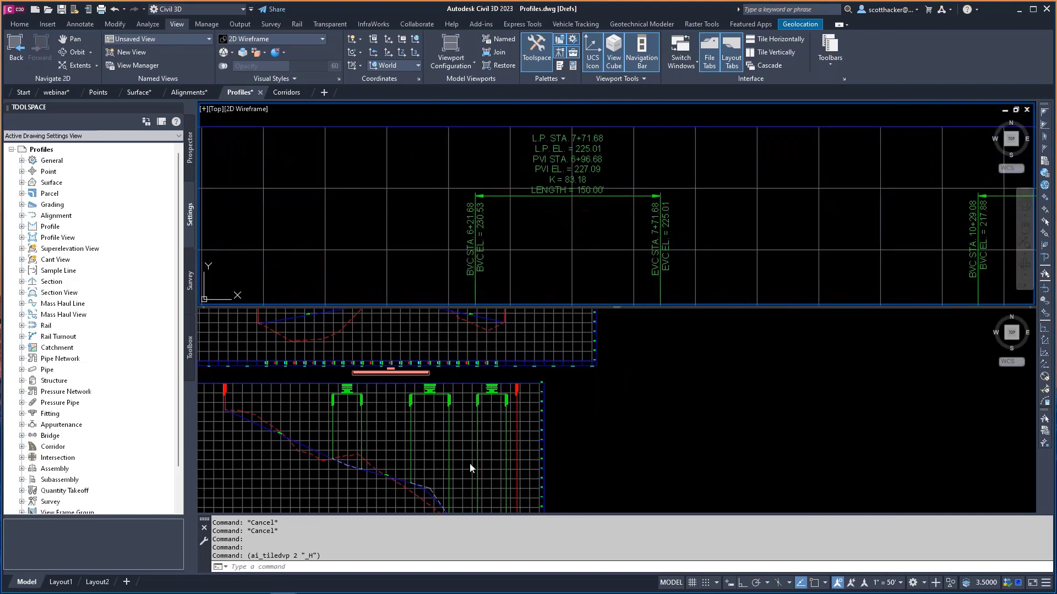
pyautogui.click(350, 472)
pyautogui.scroll(7, 349, 472)
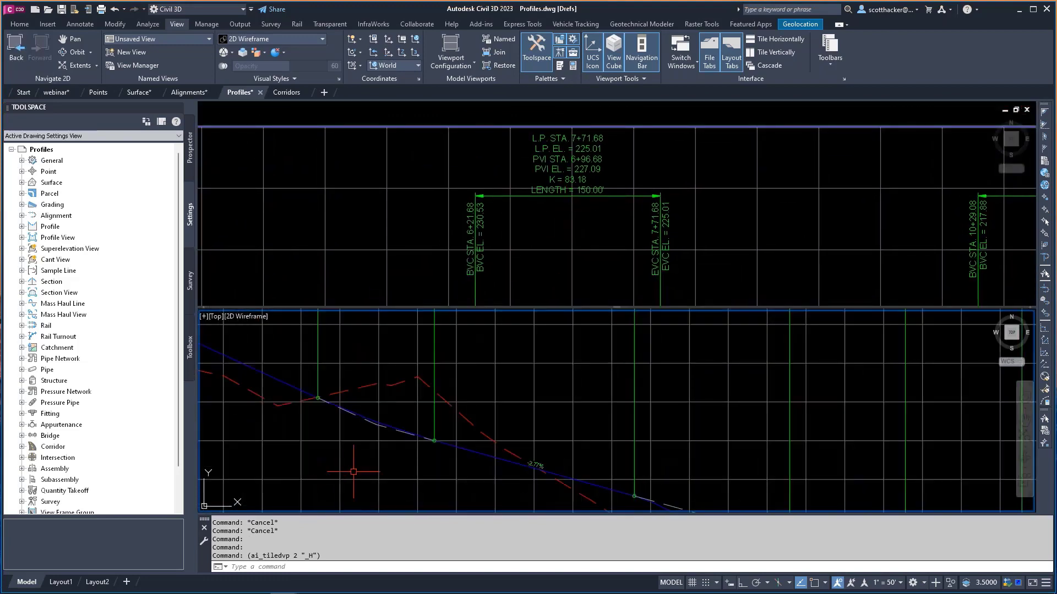
# Step: Lengthen the proposed profile's first sag curve to about 351 feet by stretching its start back to about station 5+21
pyautogui.click(456, 448)
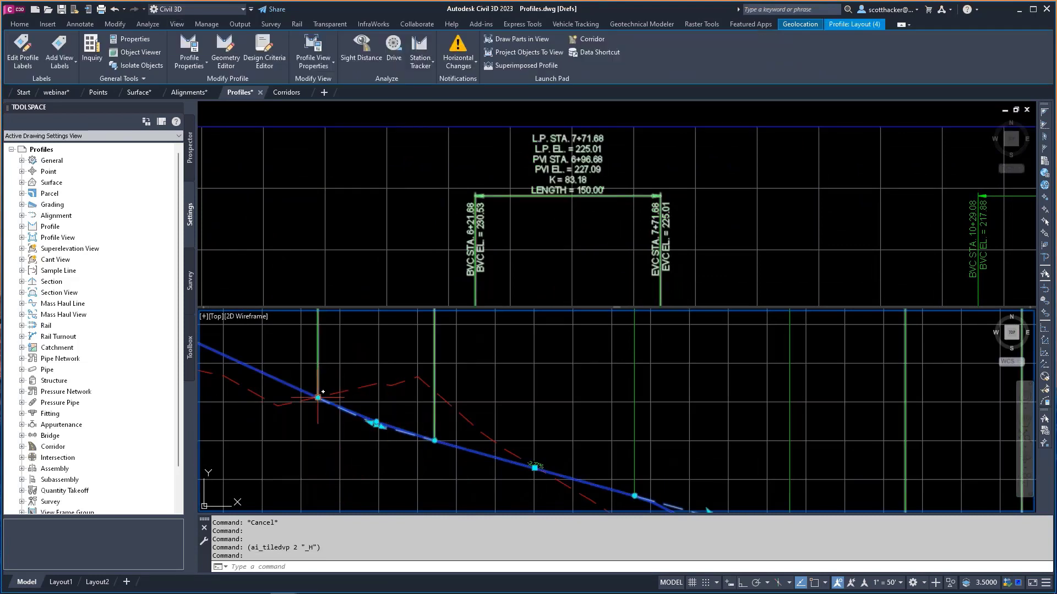
pyautogui.click(318, 398)
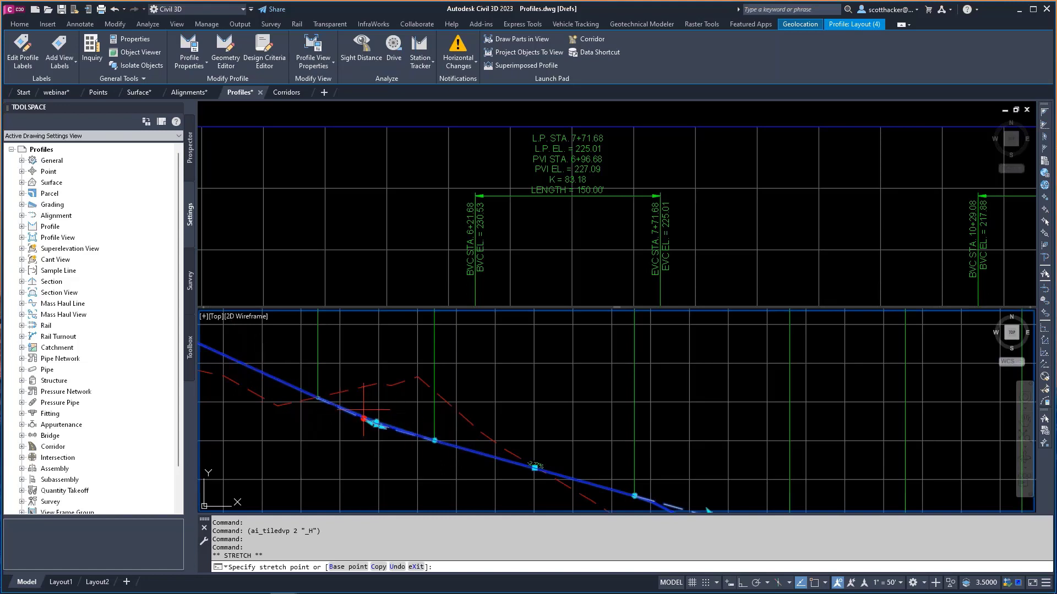
pyautogui.click(240, 344)
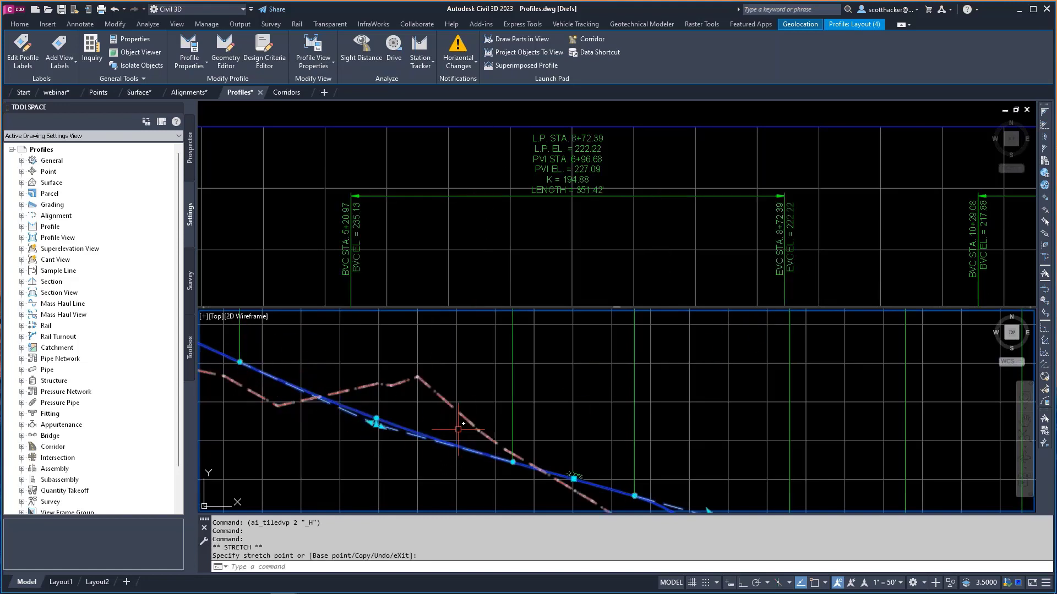
# Step: Stretch the PVI of the proposed profile's first sag curve down to about station 6+92, elevation 223.19
pyautogui.click(376, 424)
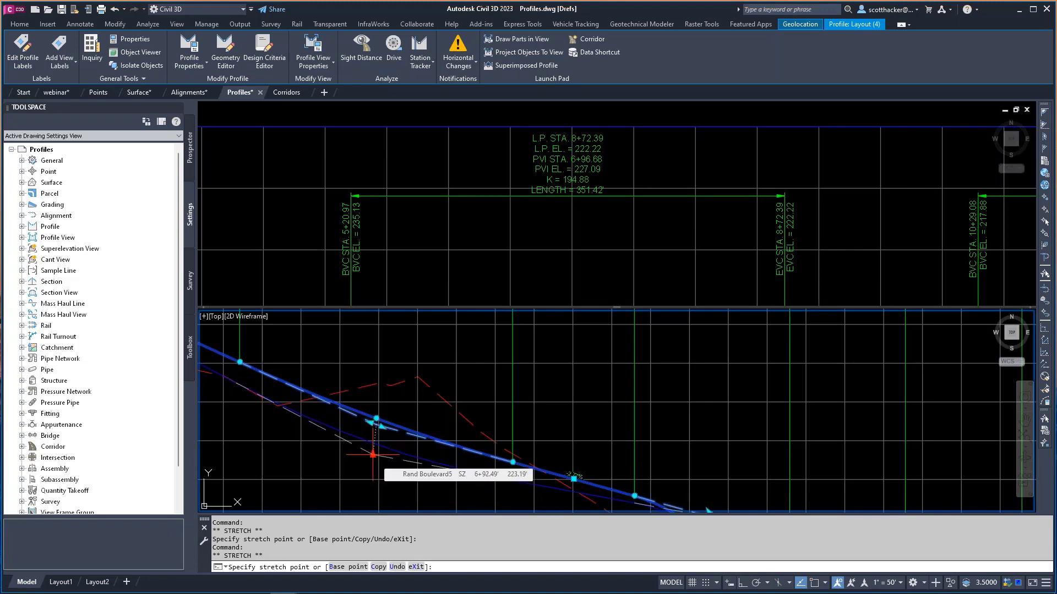
pyautogui.click(373, 455)
pyautogui.scroll(-4, 755, 352)
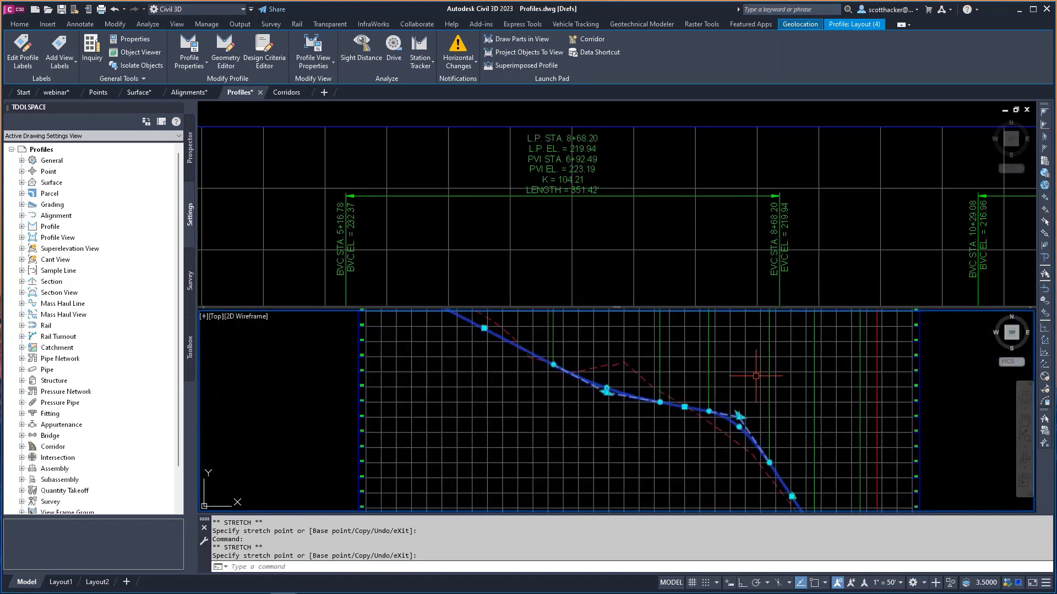
pyautogui.moveTo(716, 386); pyautogui.dragTo(704, 443, button='middle')
pyautogui.press('Escape')
# Step: Open the proposed profile's entity table from the Geometry Editor and set the first PVI's grade out to -5.25%
pyautogui.scroll(5, 545, 408)
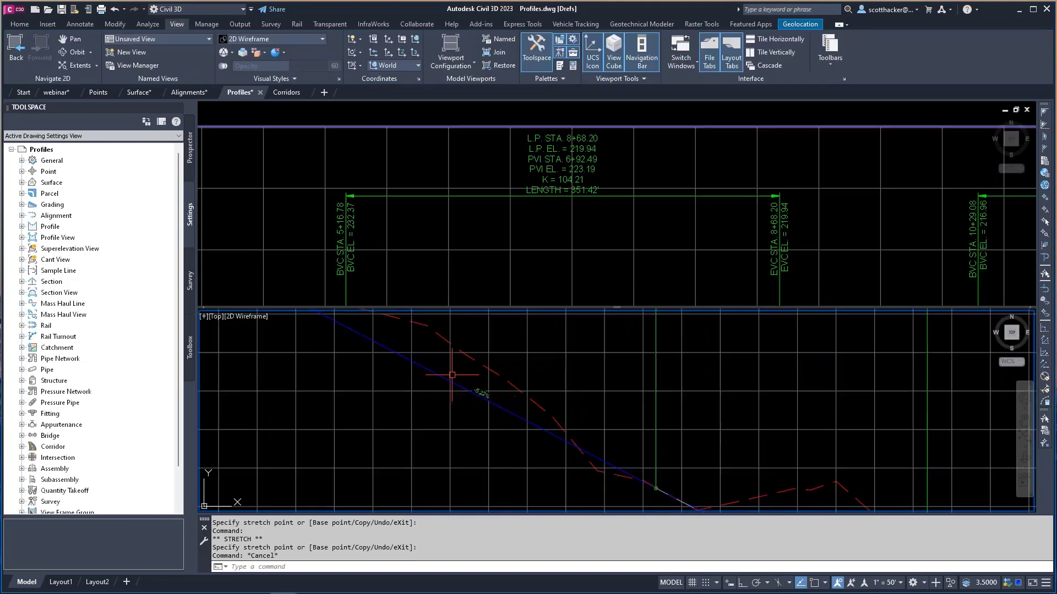
pyautogui.click(470, 403)
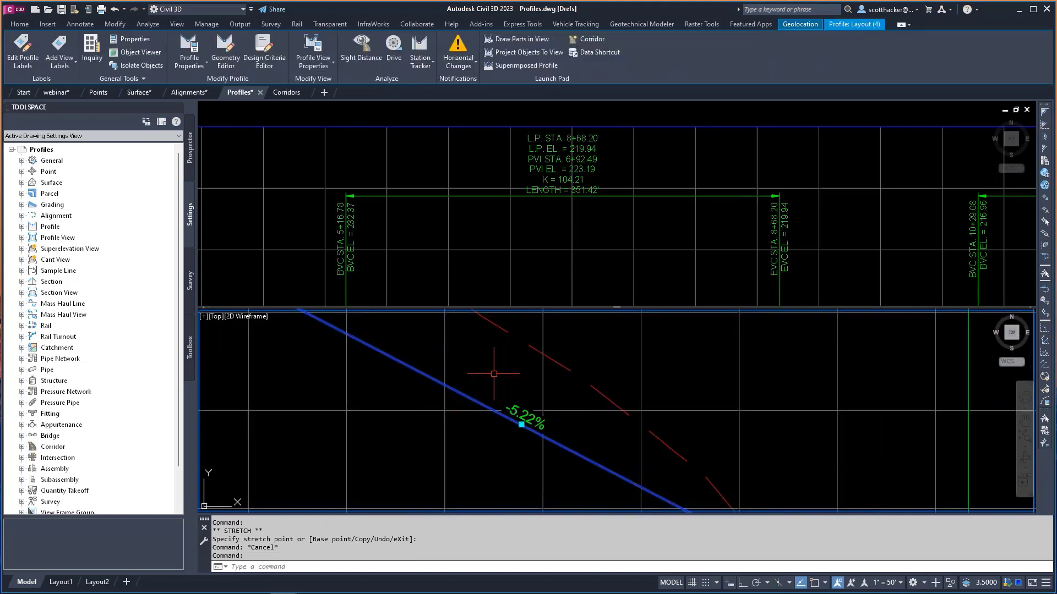
pyautogui.click(226, 52)
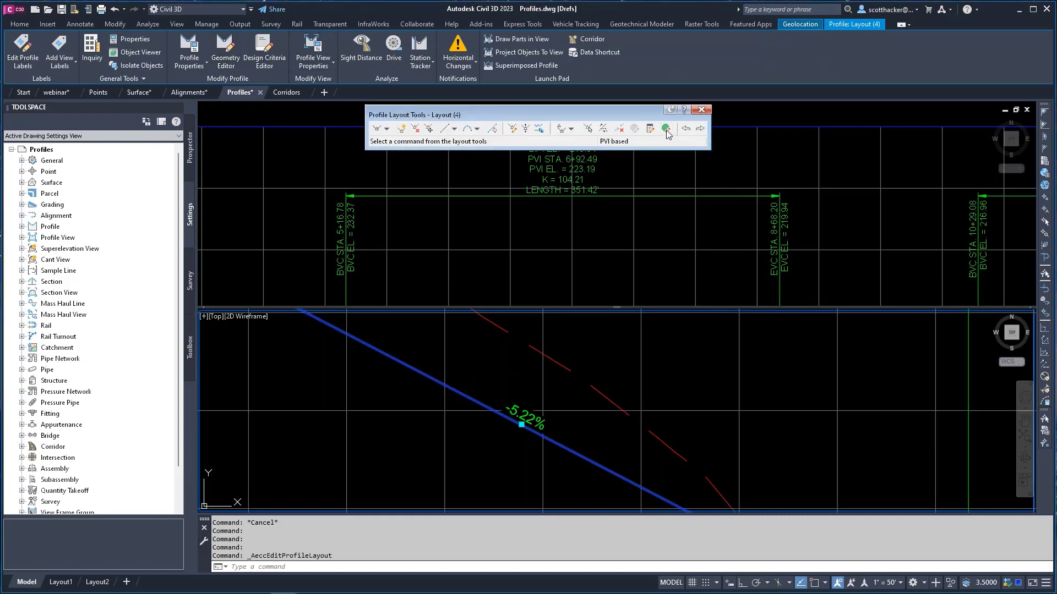
pyautogui.click(666, 128)
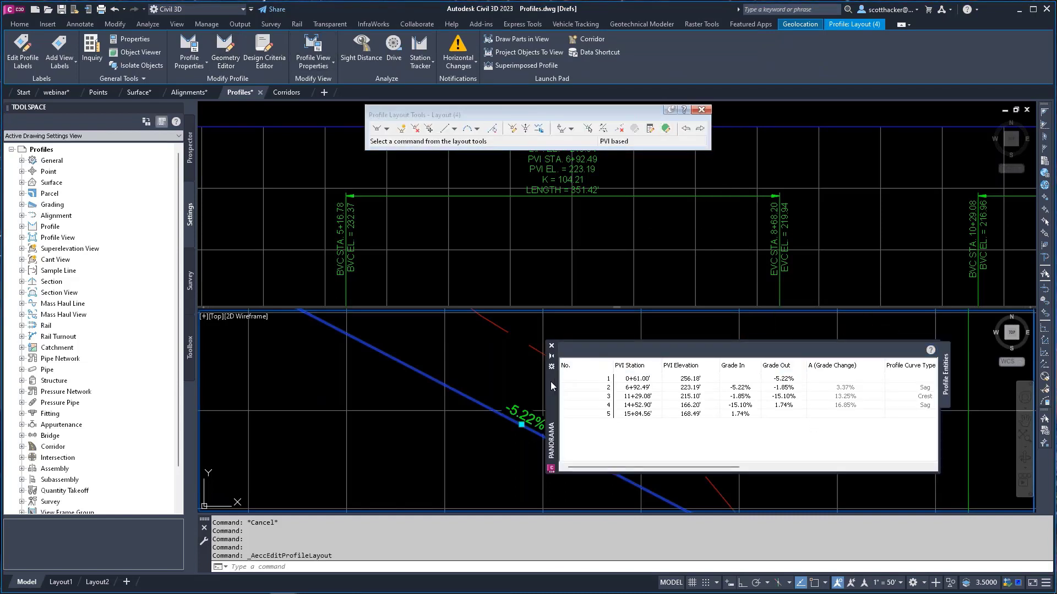
pyautogui.moveTo(551, 385); pyautogui.dragTo(262, 297)
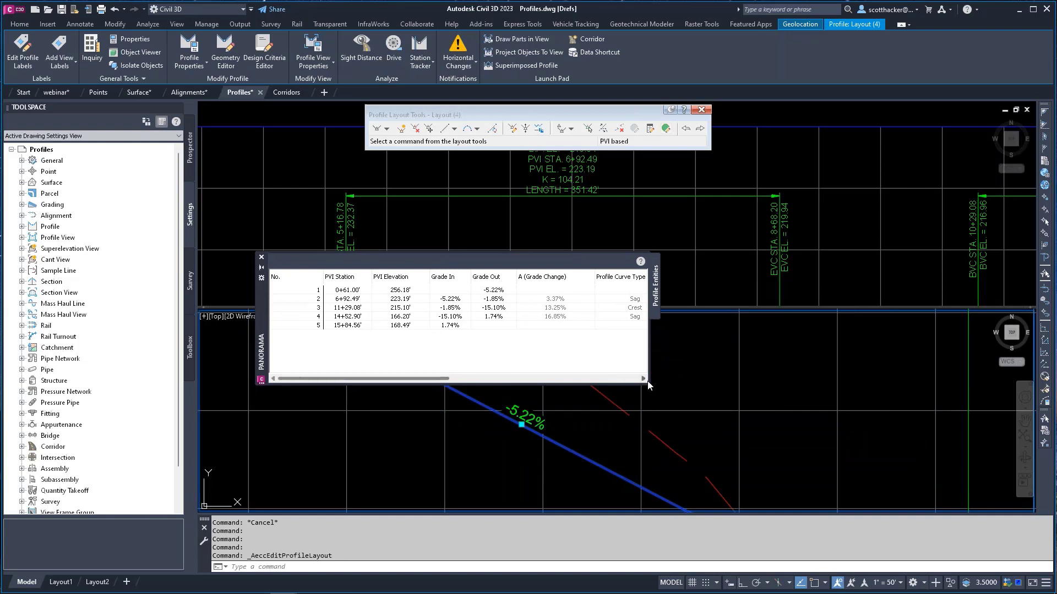
pyautogui.click(504, 291)
pyautogui.click(505, 290)
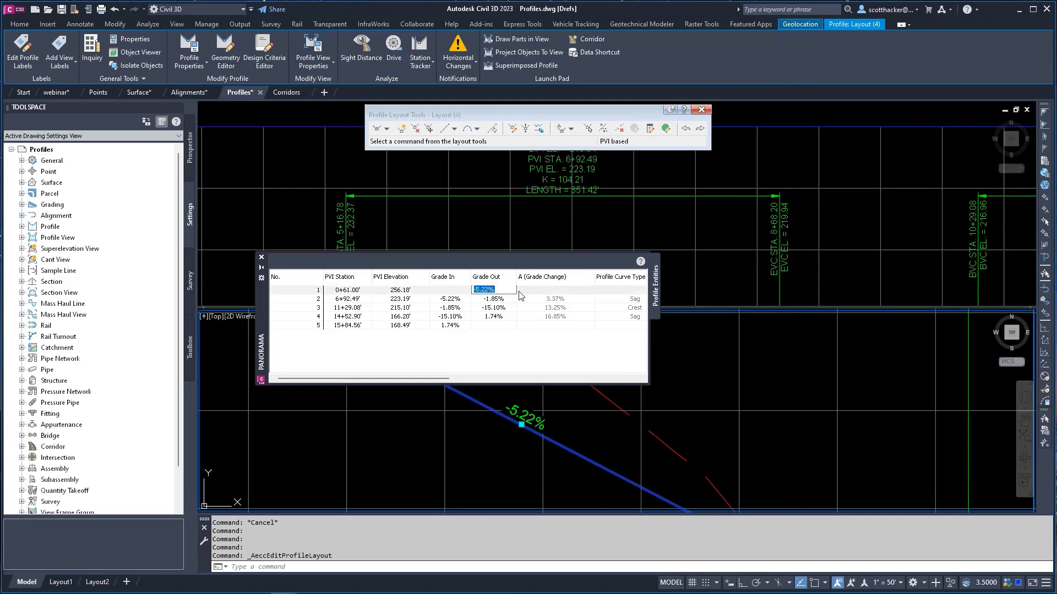
pyautogui.write('25')
pyautogui.press('Return')
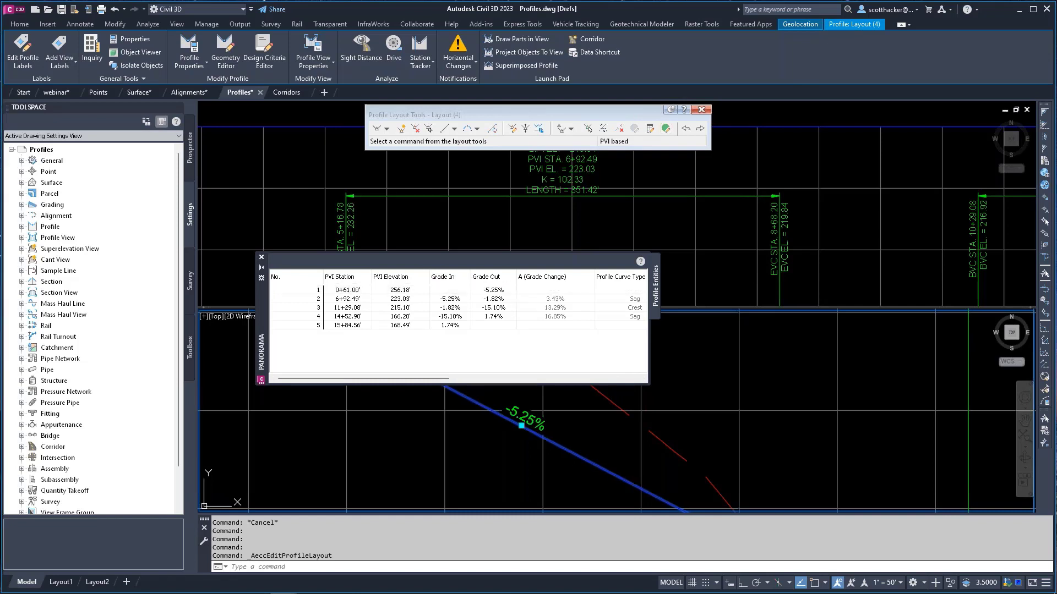
# Step: Set the grade in of the third PVI to -1.80%, then close the entity table and the profile layout tools
pyautogui.click(460, 307)
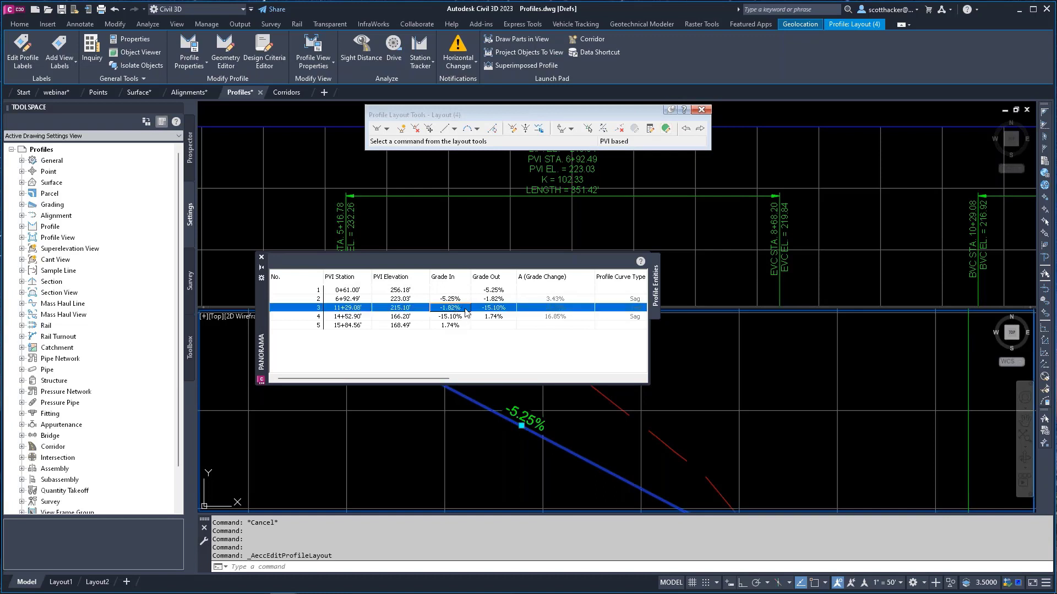
pyautogui.click(461, 307)
pyautogui.write('-1.')
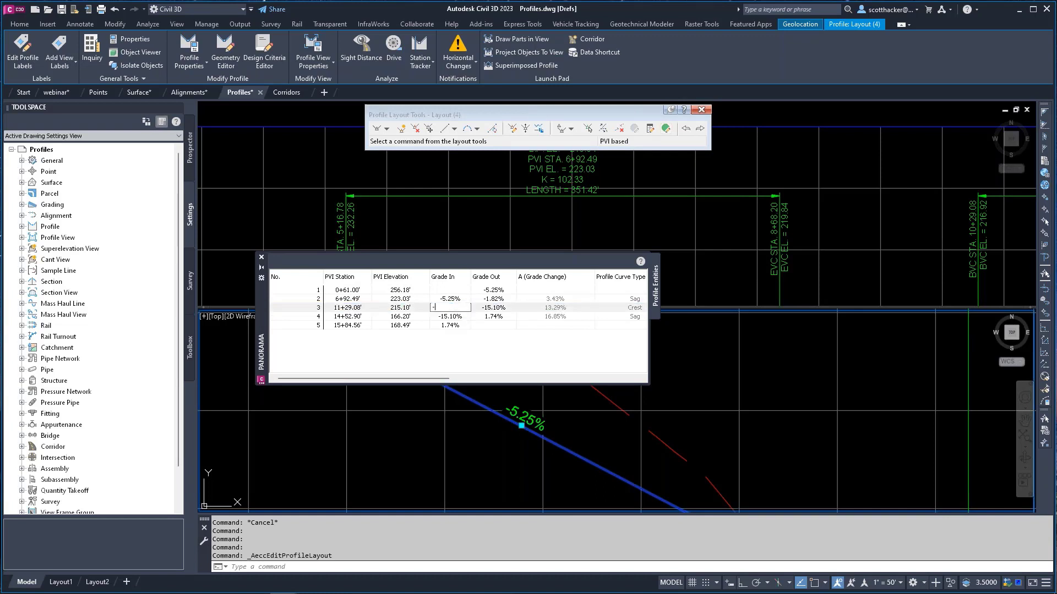
pyautogui.press('Return')
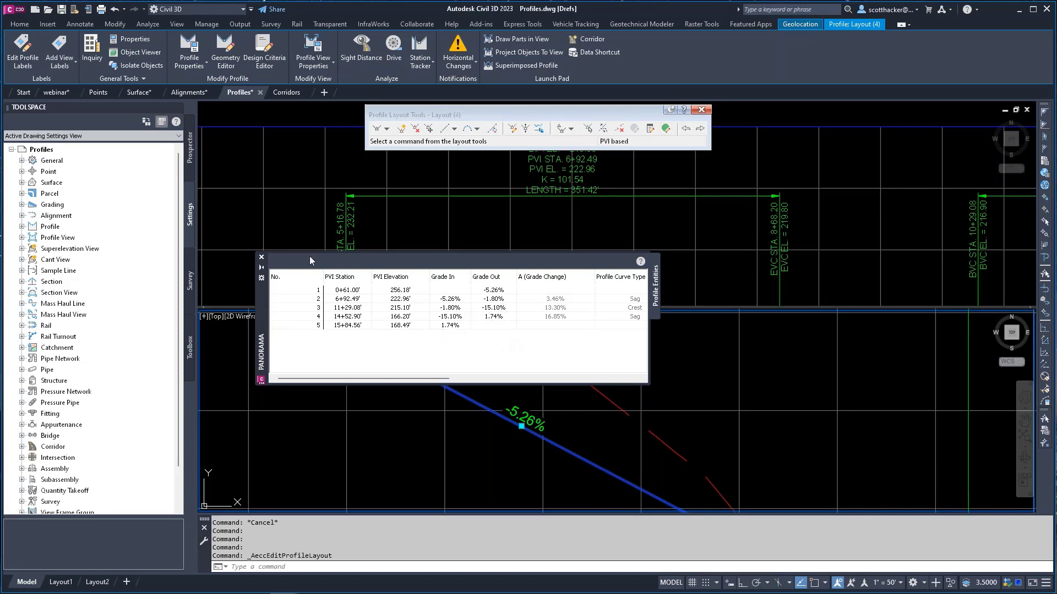
pyautogui.click(261, 257)
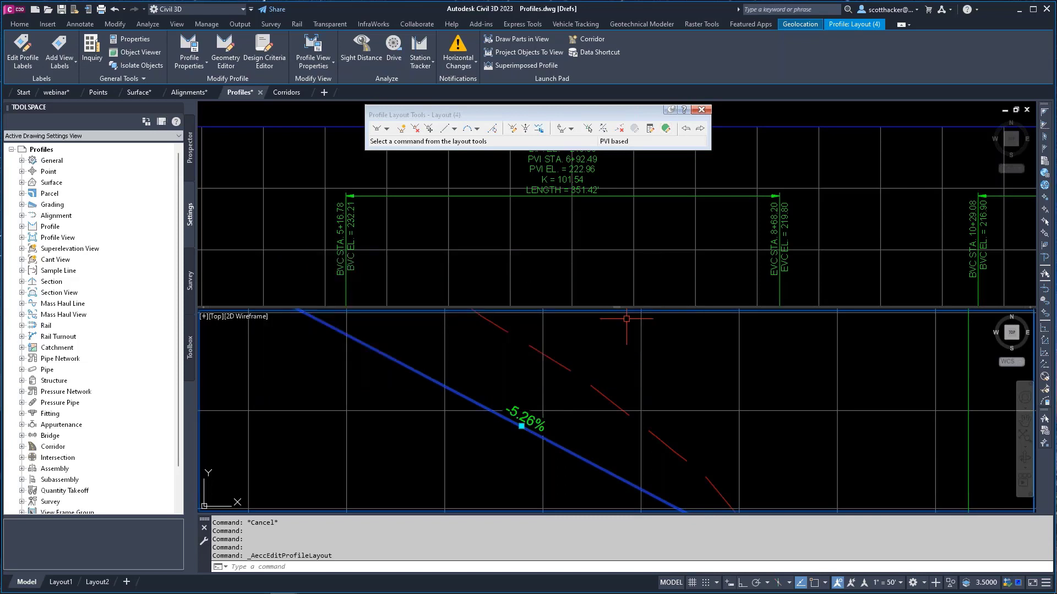
pyautogui.scroll(-4, 484, 412)
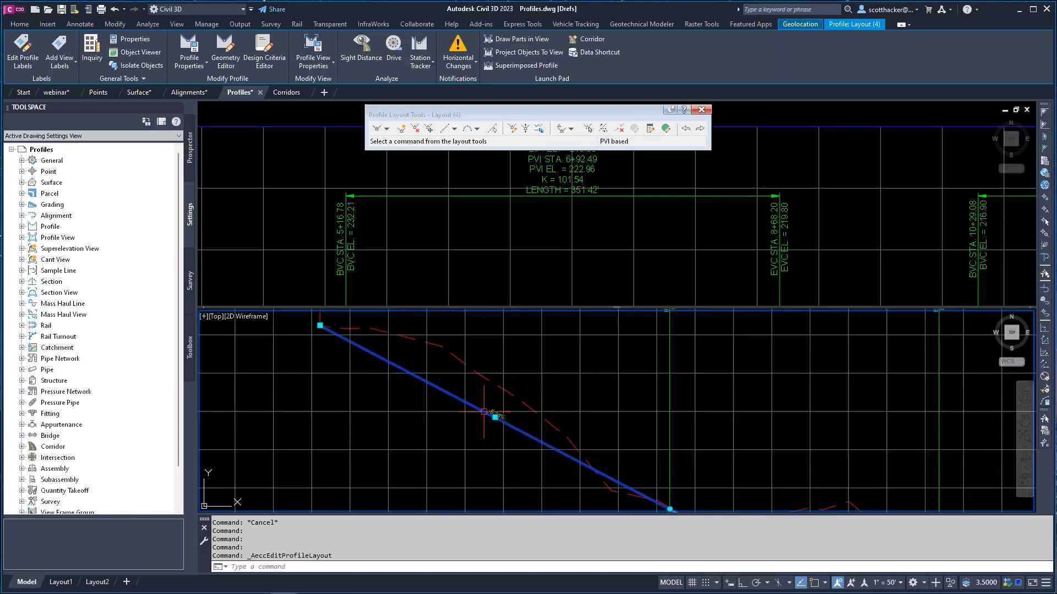
pyautogui.scroll(-5, 484, 411)
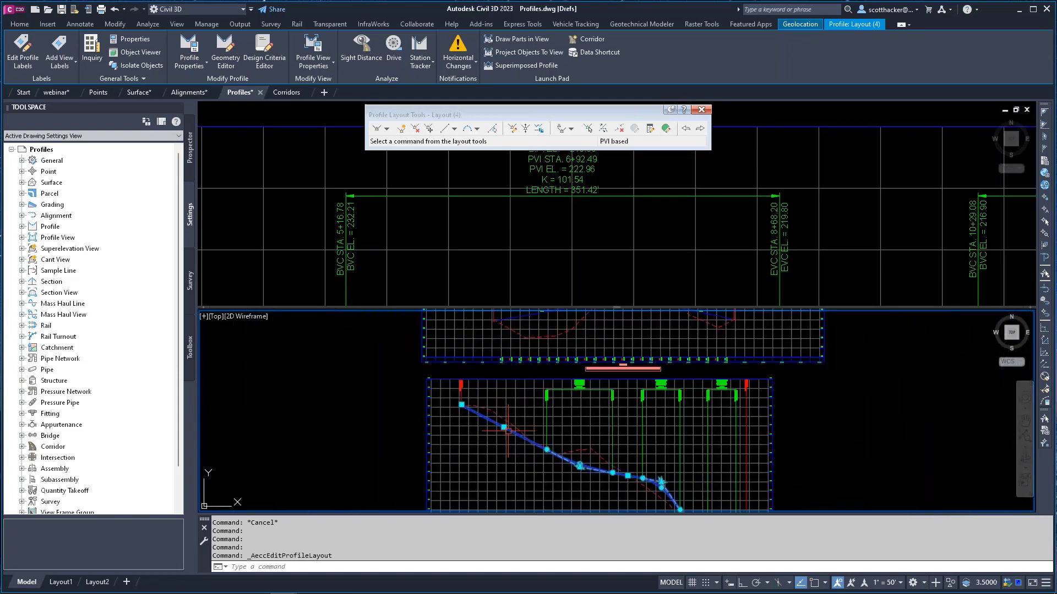
pyautogui.click(702, 110)
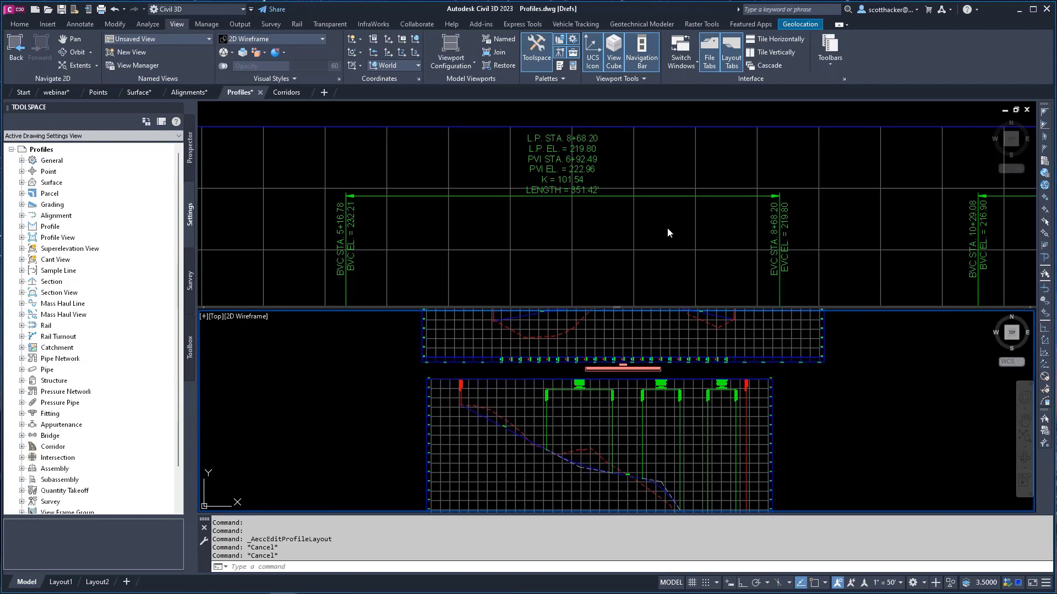
pyautogui.scroll(-2, 585, 223)
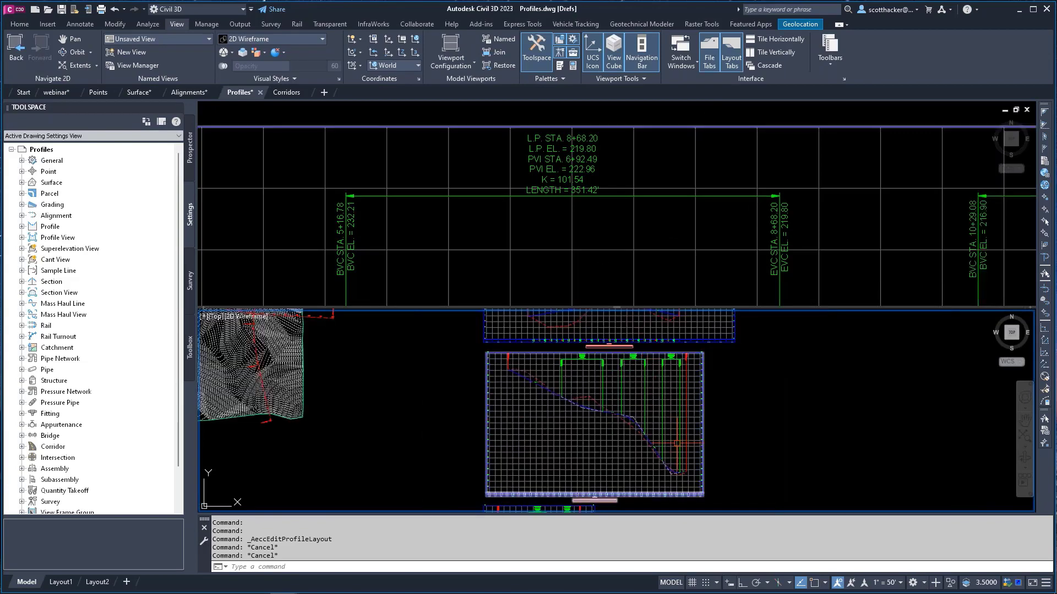
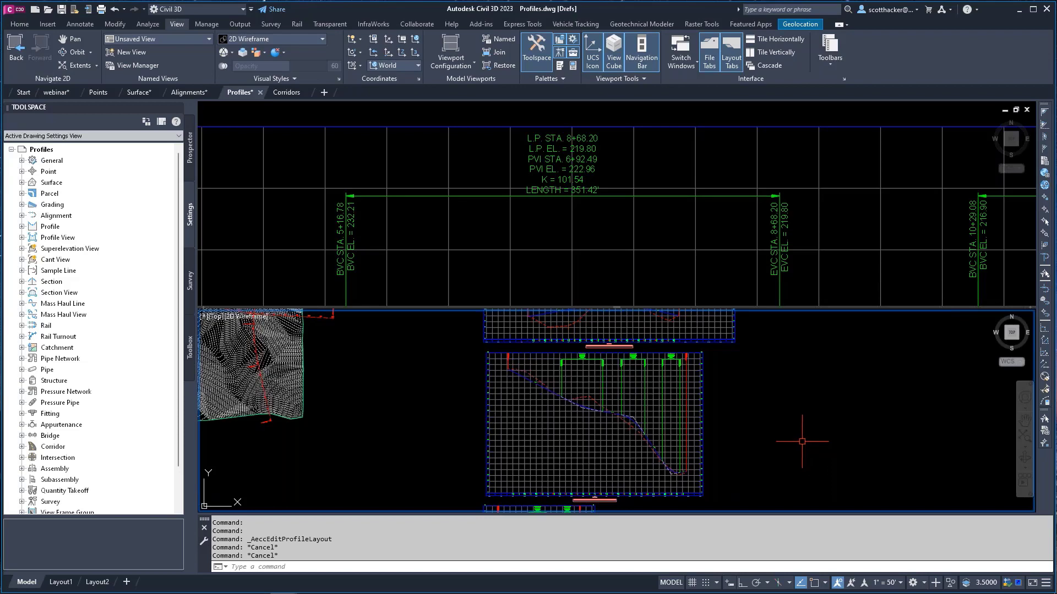
# Step: Return the drawing to a single viewport and frame the road alignments on the existing surface
pyautogui.scroll(-3, 330, 353)
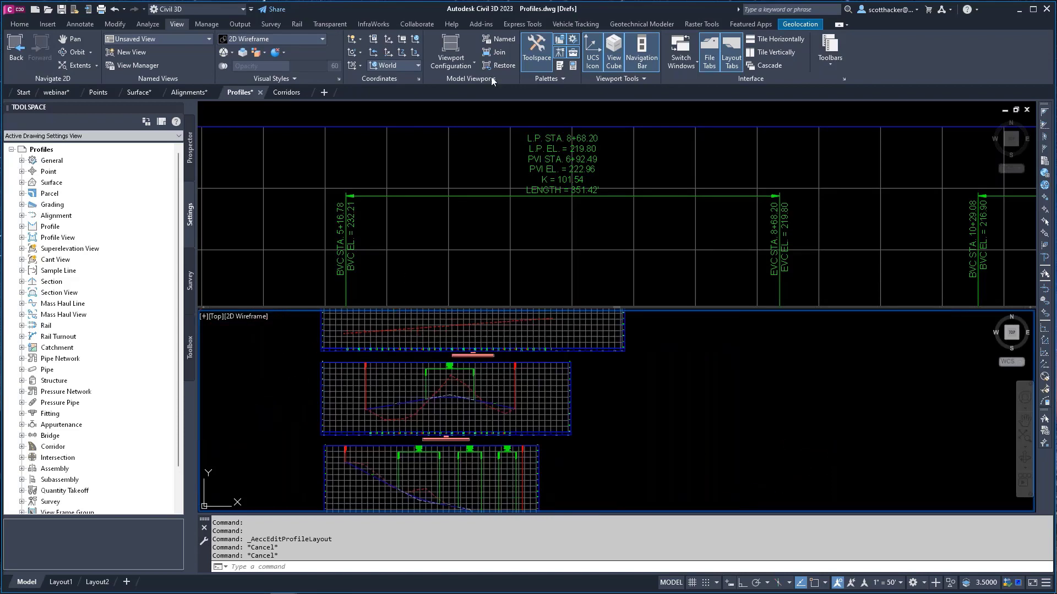
pyautogui.click(467, 68)
pyautogui.click(443, 84)
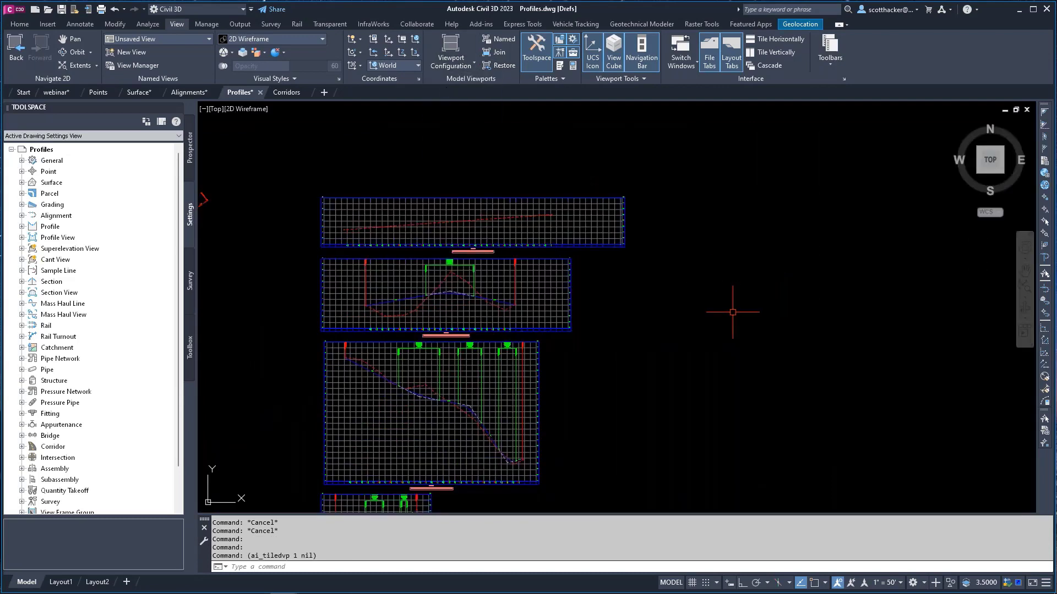
pyautogui.scroll(-2, 622, 347)
pyautogui.moveTo(629, 331); pyautogui.dragTo(910, 331, button='middle')
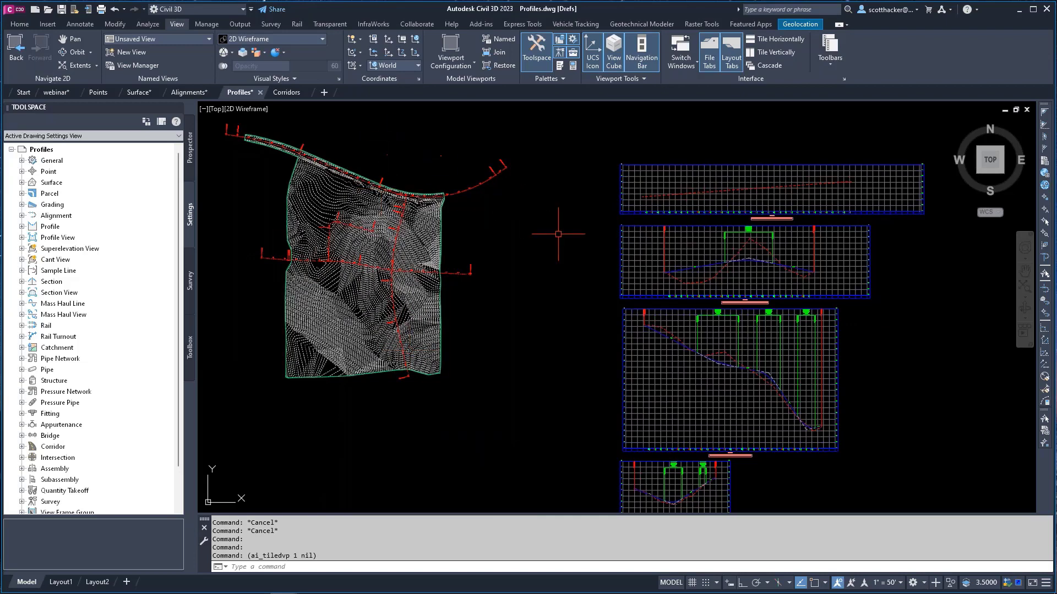
pyautogui.moveTo(628, 311)
pyautogui.moveTo(473, 271)
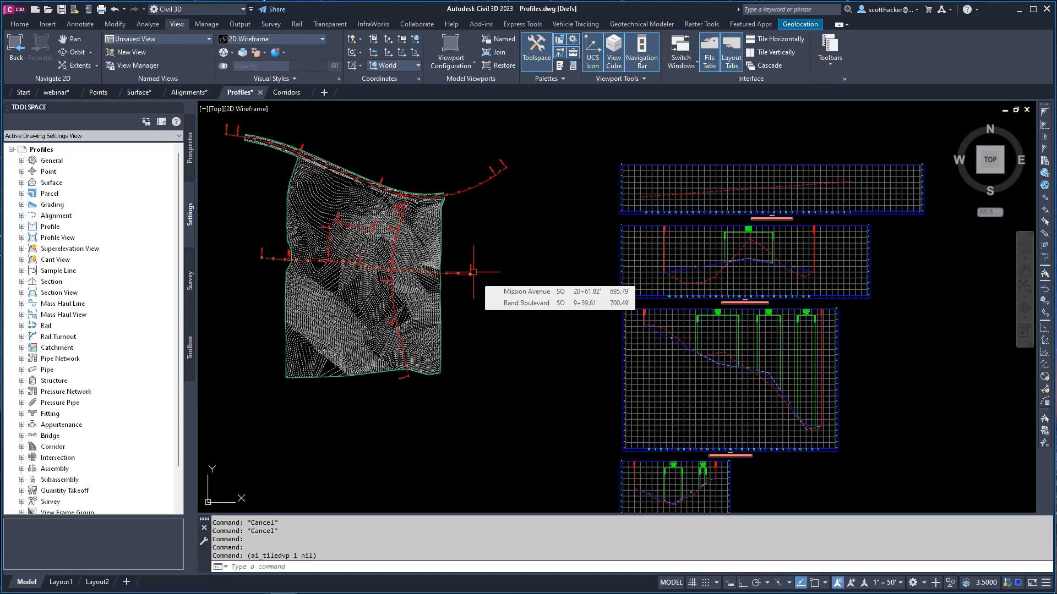
pyautogui.scroll(4, 302, 252)
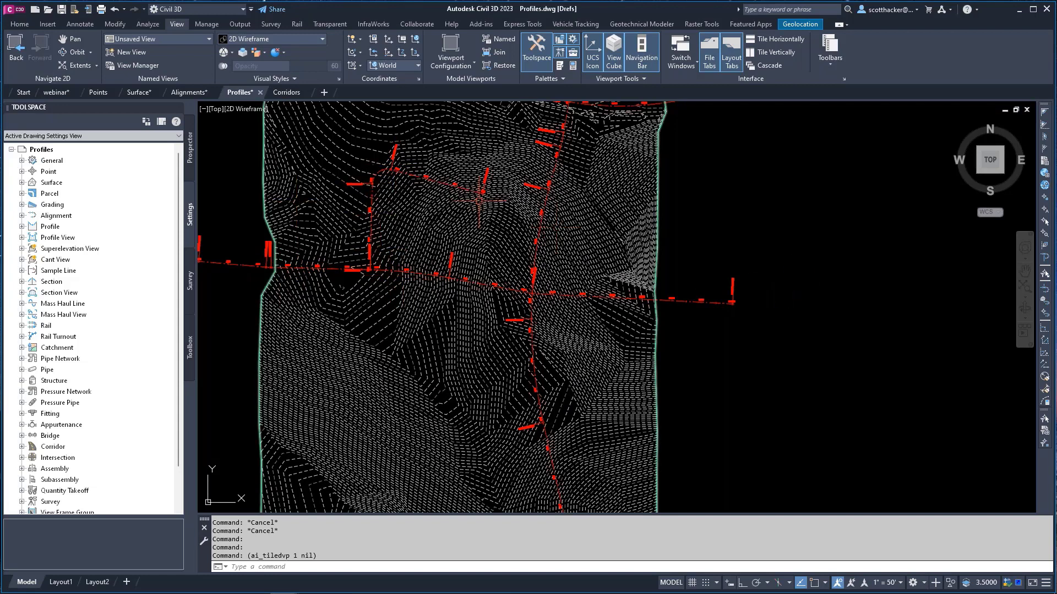
pyautogui.moveTo(507, 230)
# Step: Switch to the Corridors drawing and inspect the Jeffries Ranch Road assembly, including its sidewalk subassembly on the right side of the road
pyautogui.click(282, 92)
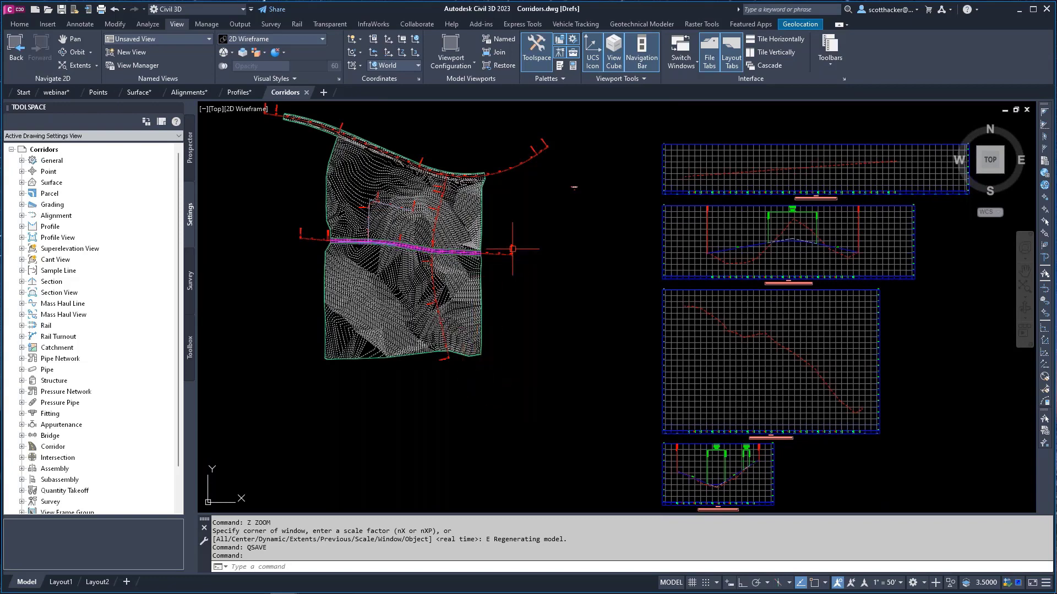
pyautogui.scroll(8, 579, 177)
pyautogui.scroll(10, 605, 219)
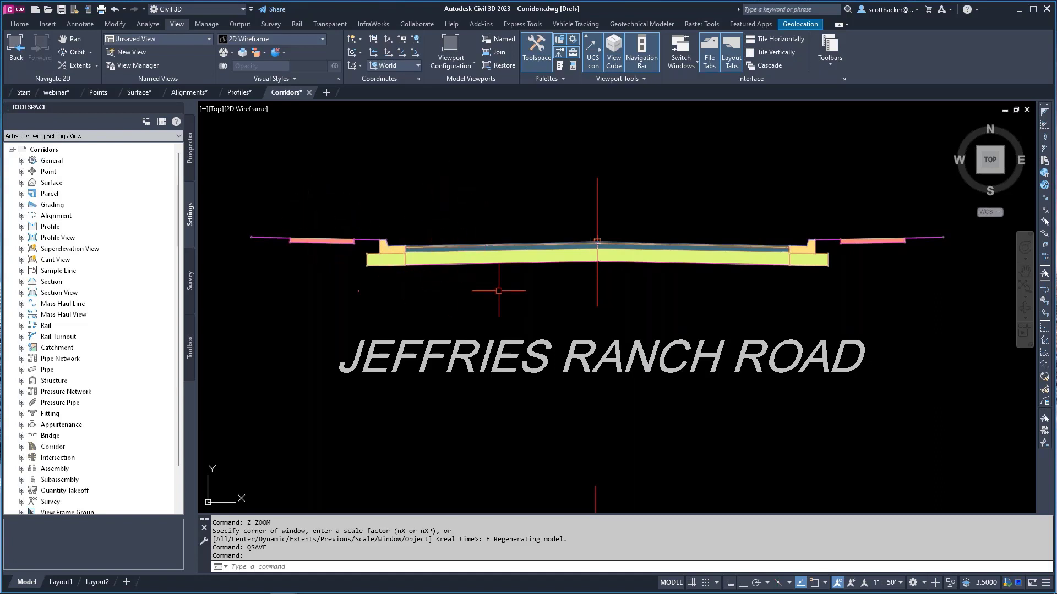
pyautogui.click(923, 238)
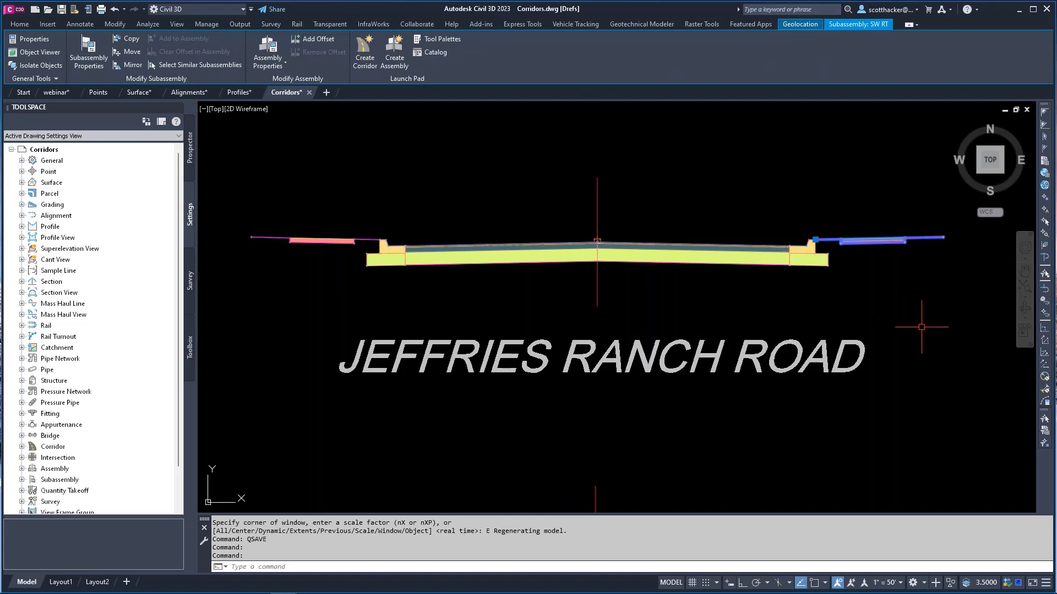
pyautogui.press('Escape')
pyautogui.press('Escape')
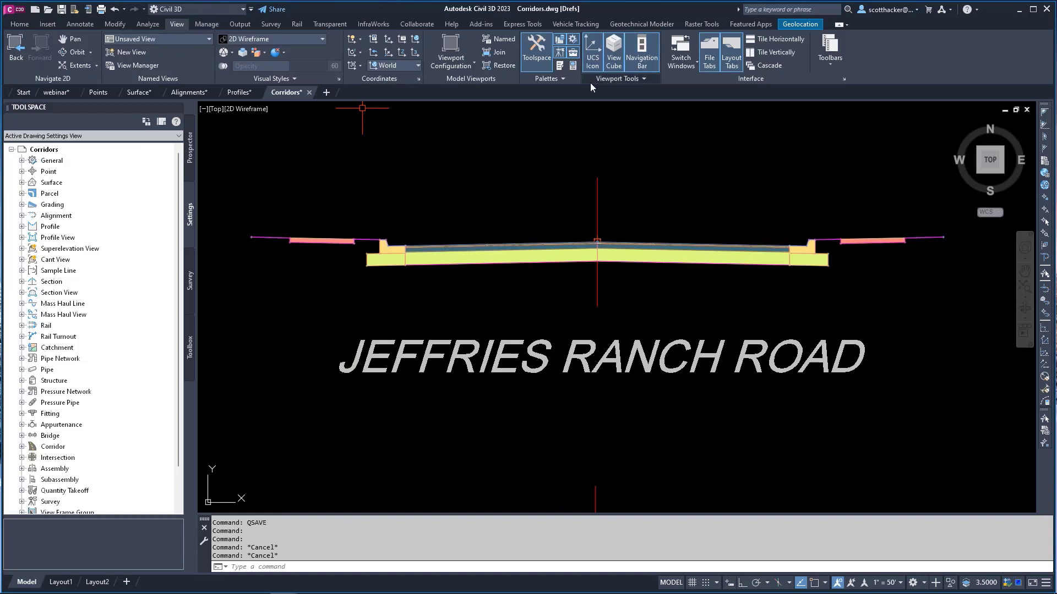
# Step: Open the Civil Imperial Subassemblies tool palettes, enlarge them and move them closer to the road assembly
pyautogui.click(559, 66)
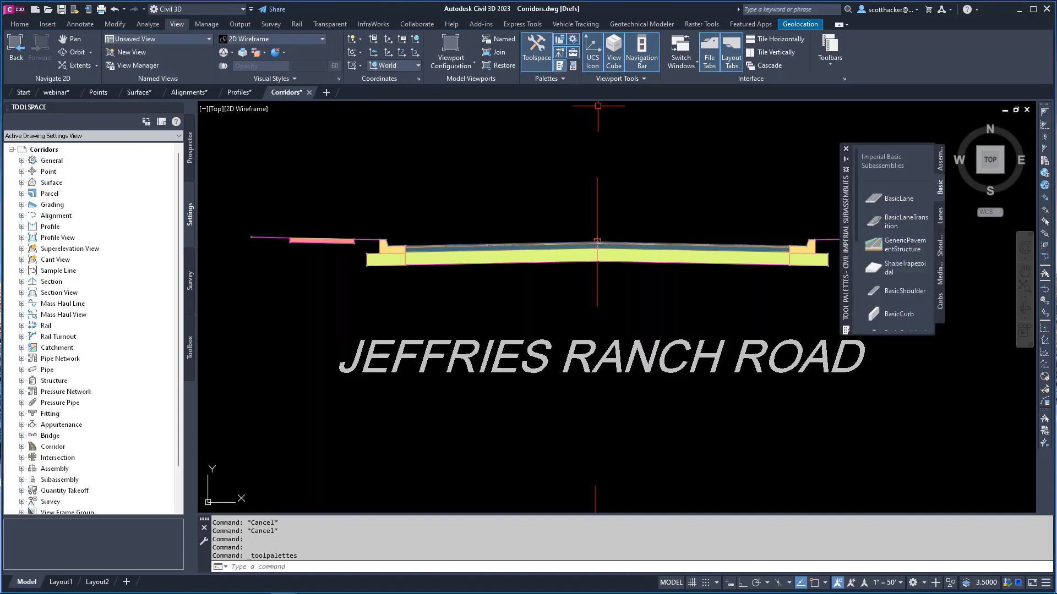
pyautogui.moveTo(942, 332); pyautogui.dragTo(987, 499)
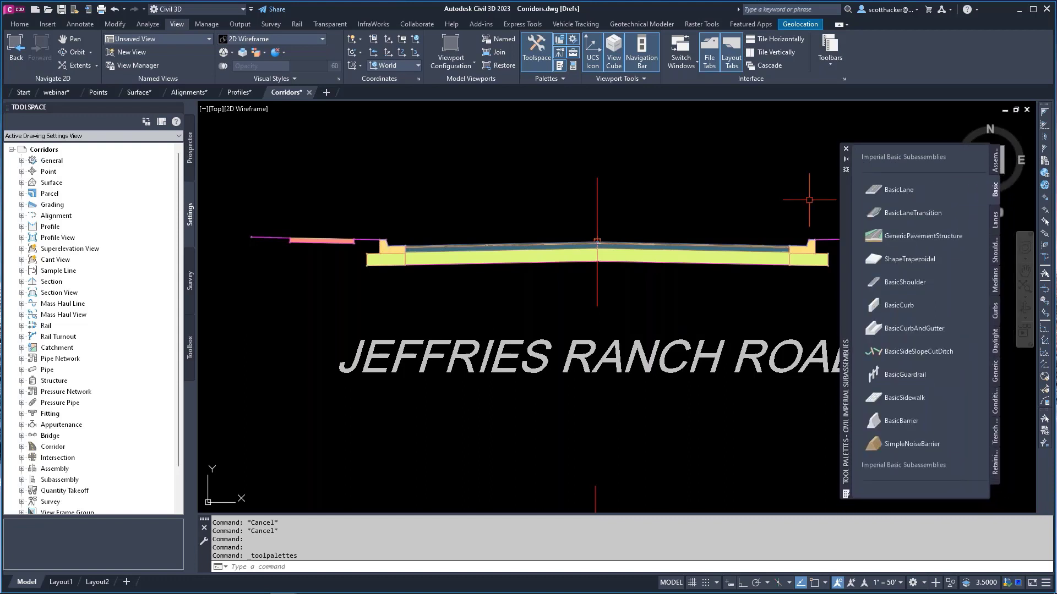
pyautogui.moveTo(842, 187)
pyautogui.mouseDown()
pyautogui.moveTo(774, 159)
pyautogui.moveTo(771, 171)
pyautogui.mouseUp()
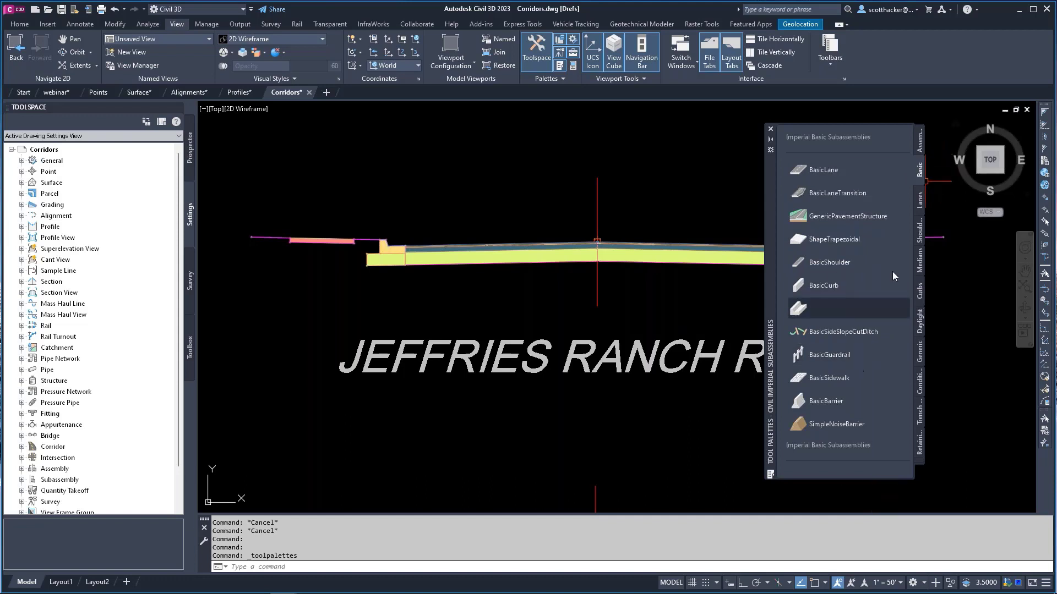
# Step: Browse the Lanes, Shoulders, Medians, Curbs, Daylight and Generic subassembly collections
pyautogui.click(920, 200)
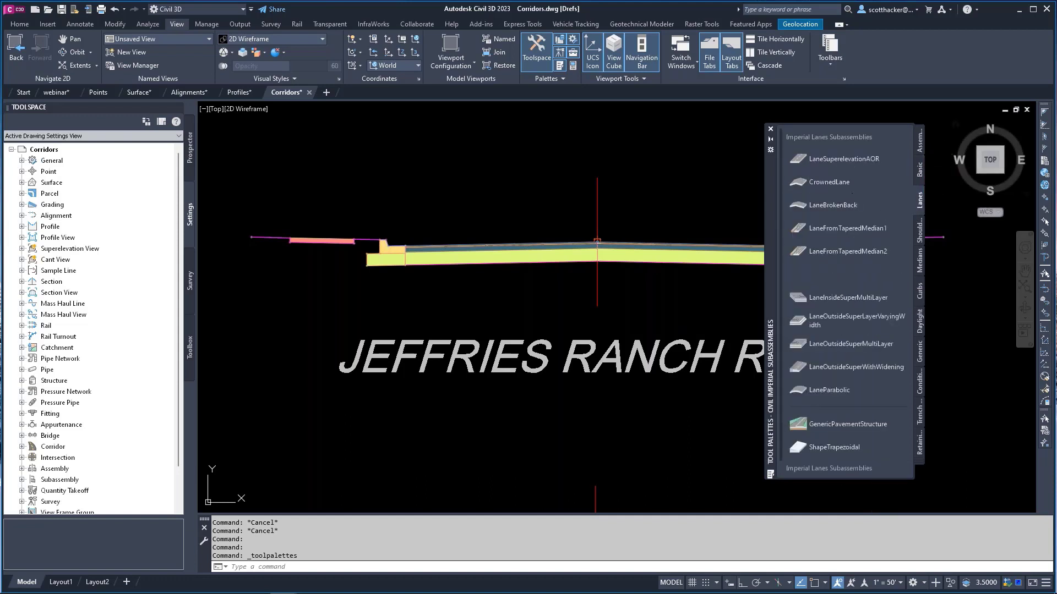
pyautogui.click(920, 236)
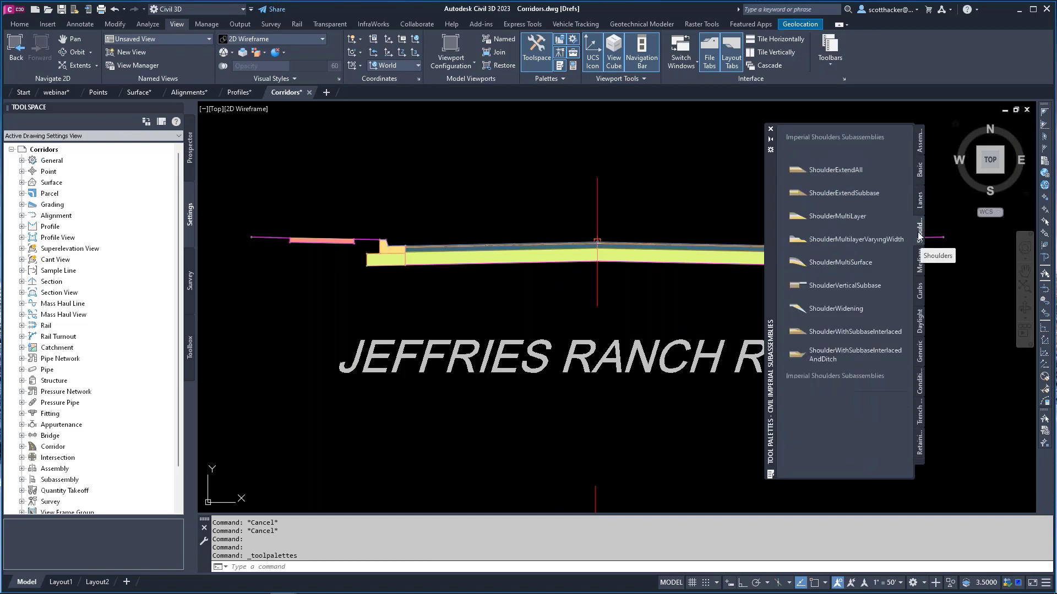
pyautogui.click(919, 259)
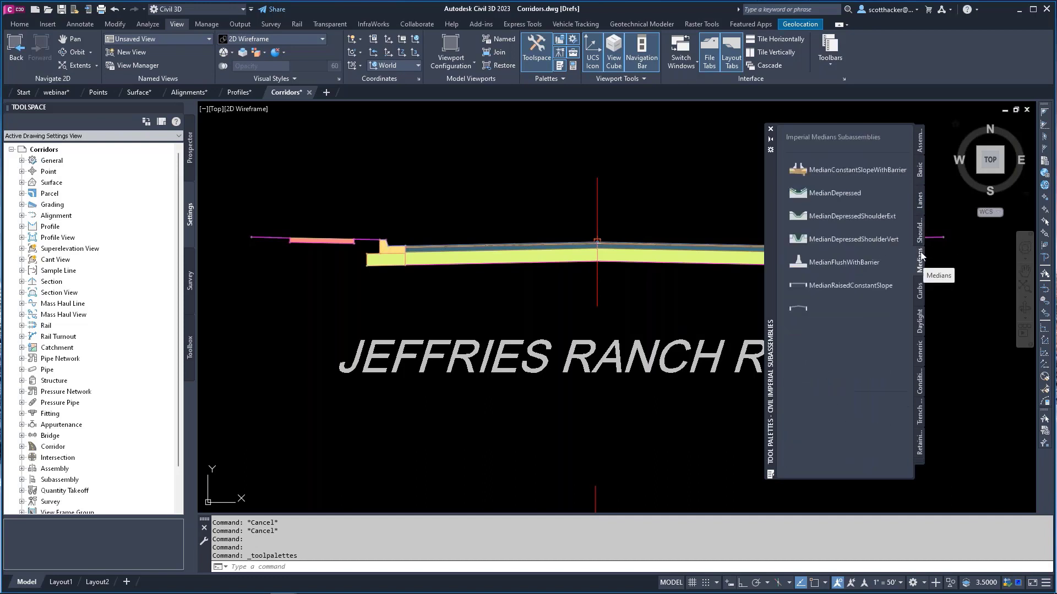
pyautogui.click(920, 289)
pyautogui.click(919, 318)
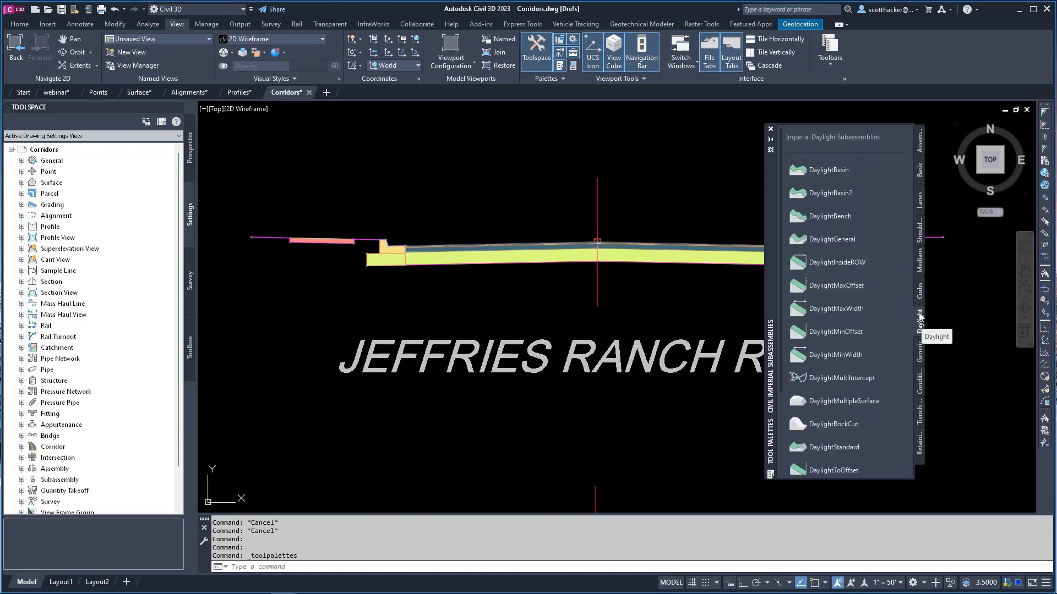
pyautogui.click(919, 351)
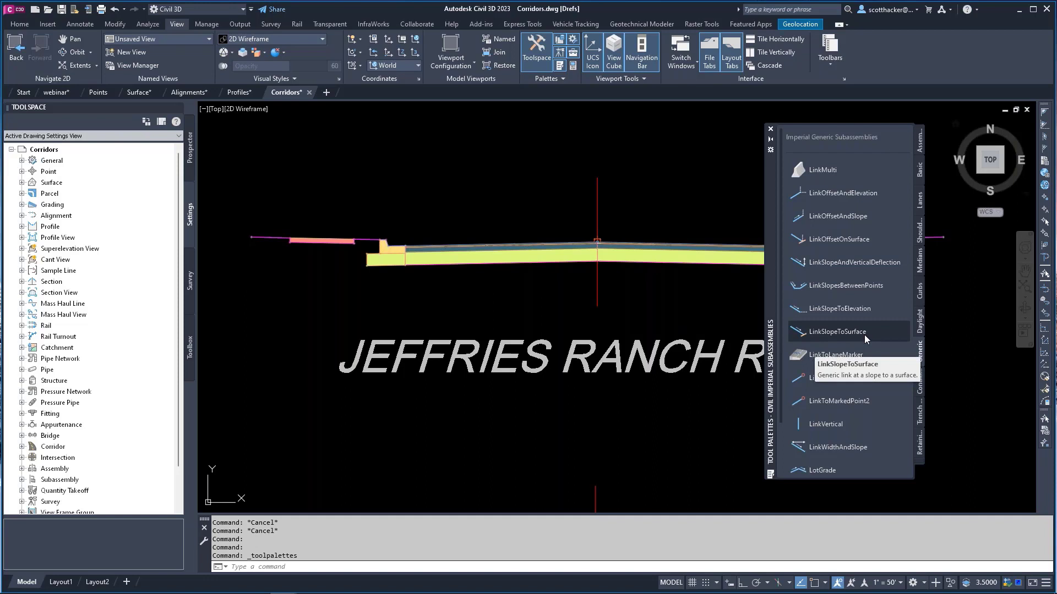
# Step: Browse the Conditional, Trench Pipes, Retaining Walls, Bridge and Rail subassembly collections, and close the tool palettes
pyautogui.click(919, 379)
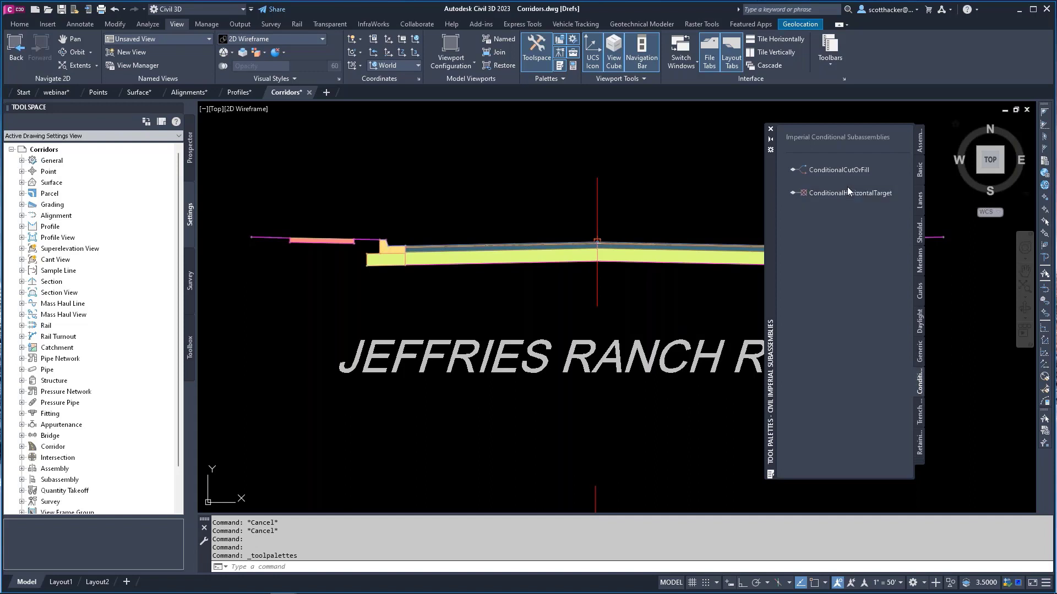
pyautogui.click(921, 414)
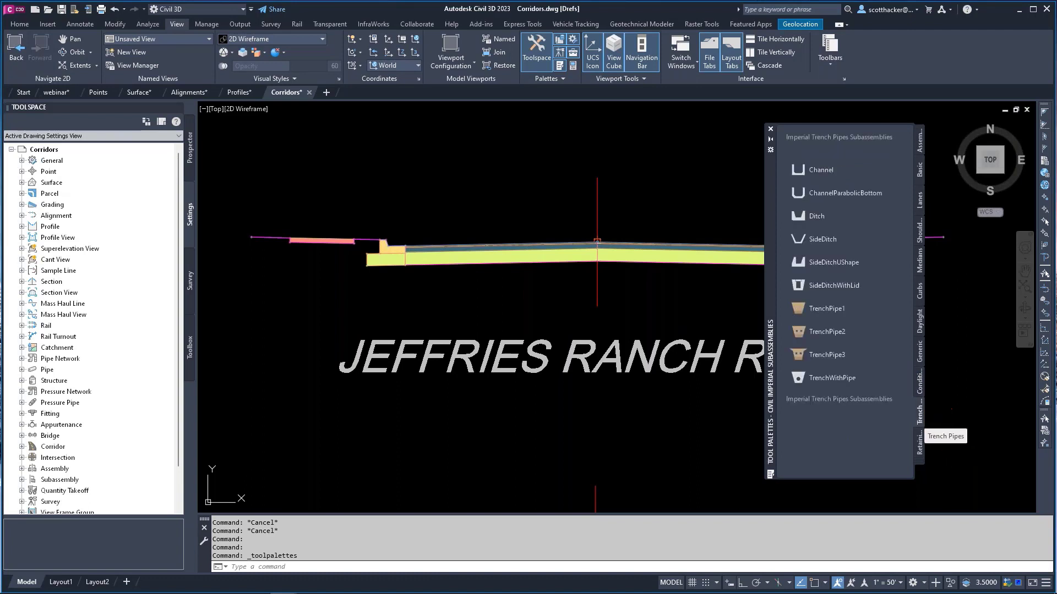
pyautogui.click(920, 447)
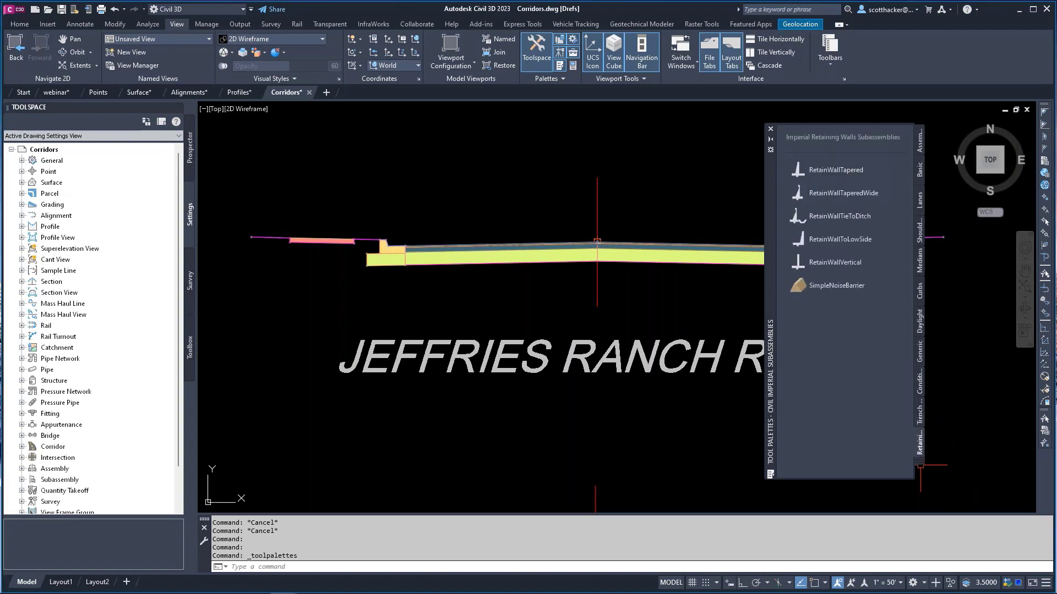
pyautogui.click(920, 465)
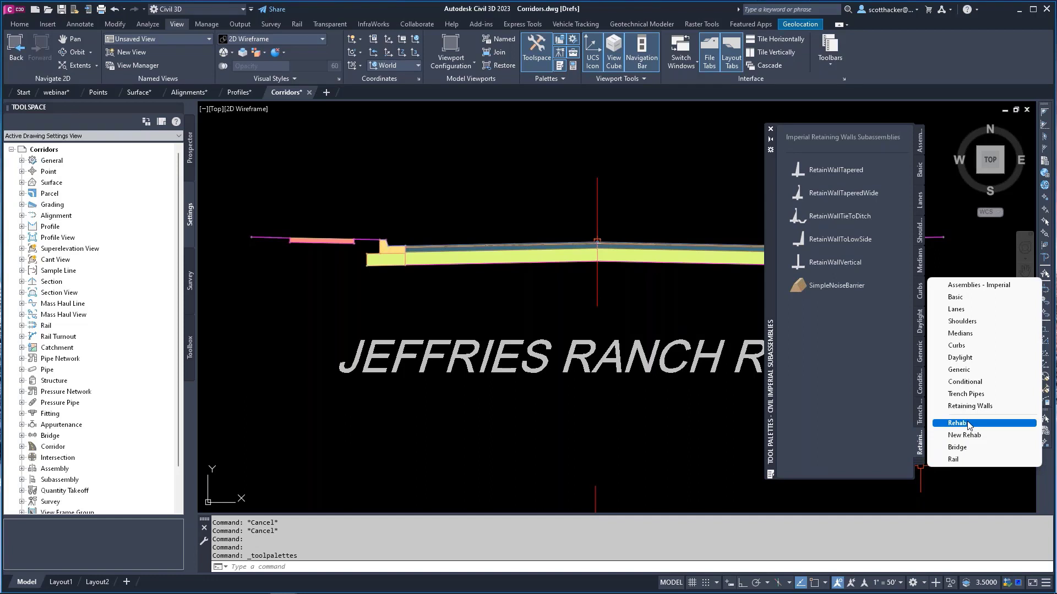
pyautogui.click(956, 448)
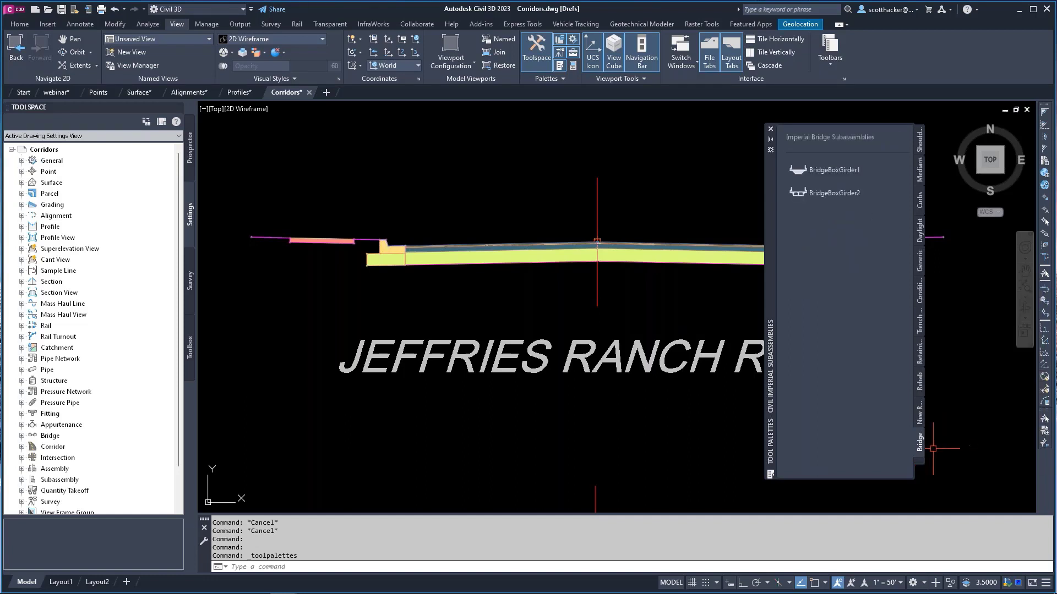
pyautogui.click(920, 466)
pyautogui.click(953, 462)
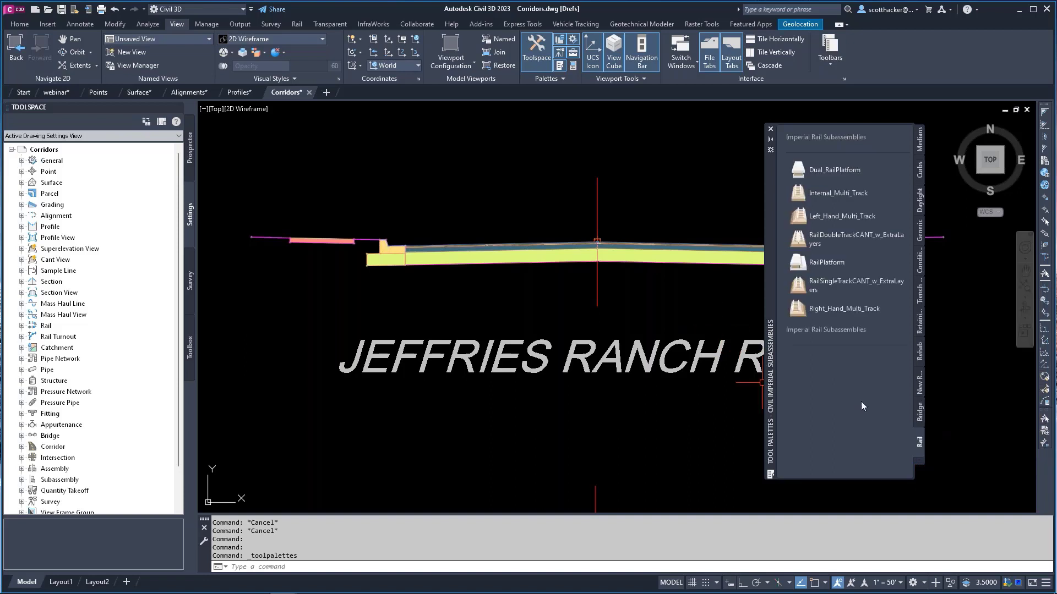
pyautogui.click(771, 129)
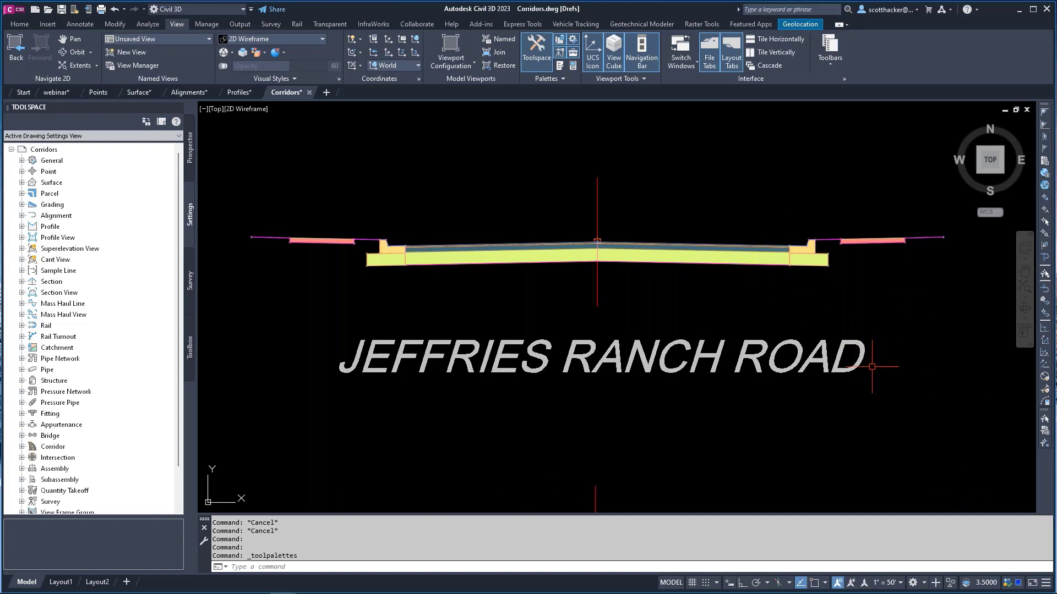
# Step: Reopen the tool palettes on the imperial Lanes subassemblies and place them clear of the Ascent Place assembly
pyautogui.scroll(-2, 608, 331)
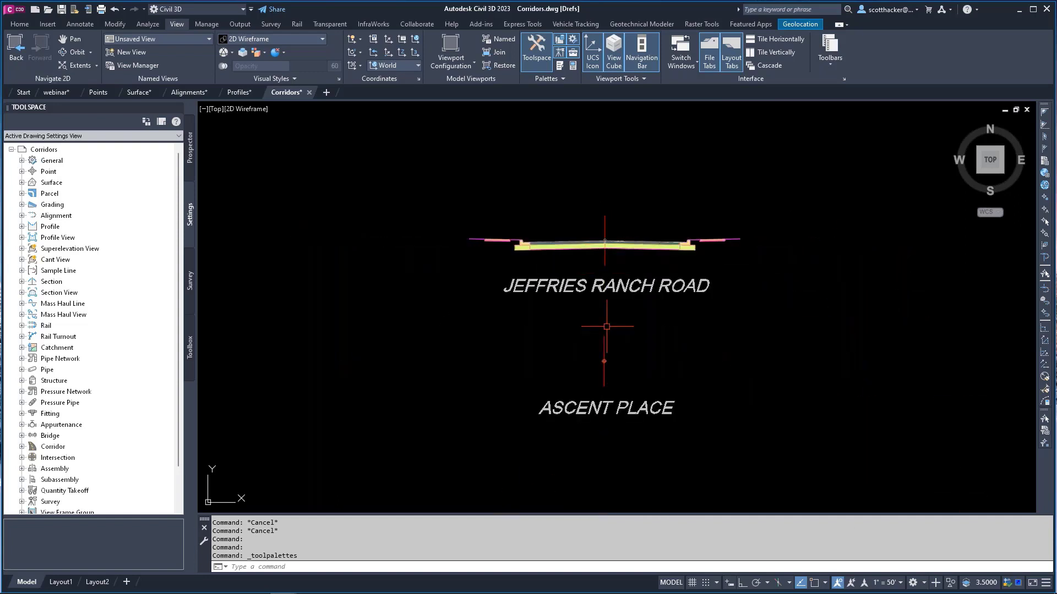
pyautogui.scroll(3, 606, 380)
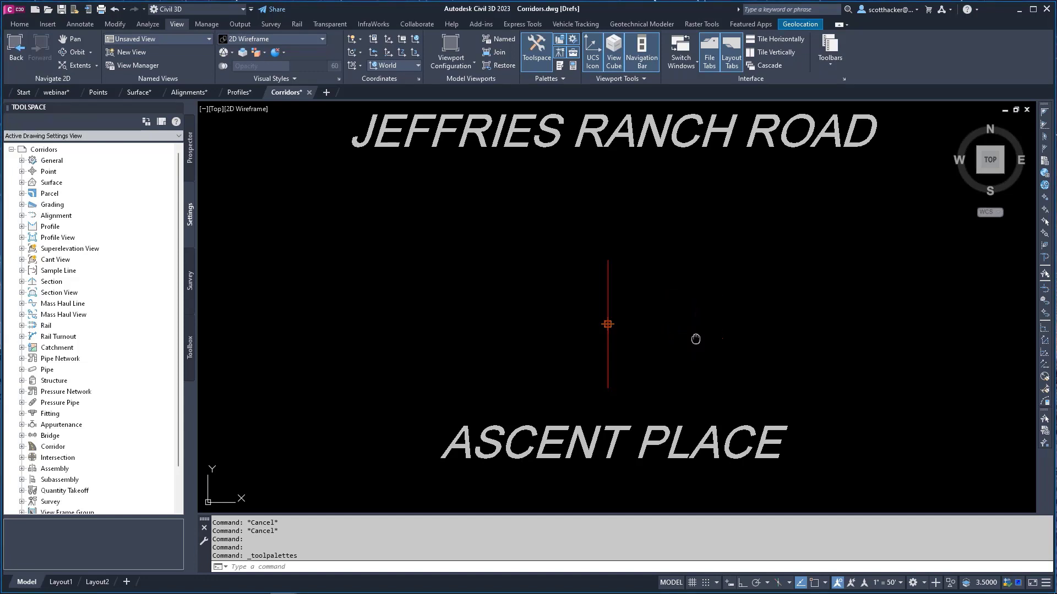
pyautogui.moveTo(694, 337); pyautogui.dragTo(670, 316, button='middle')
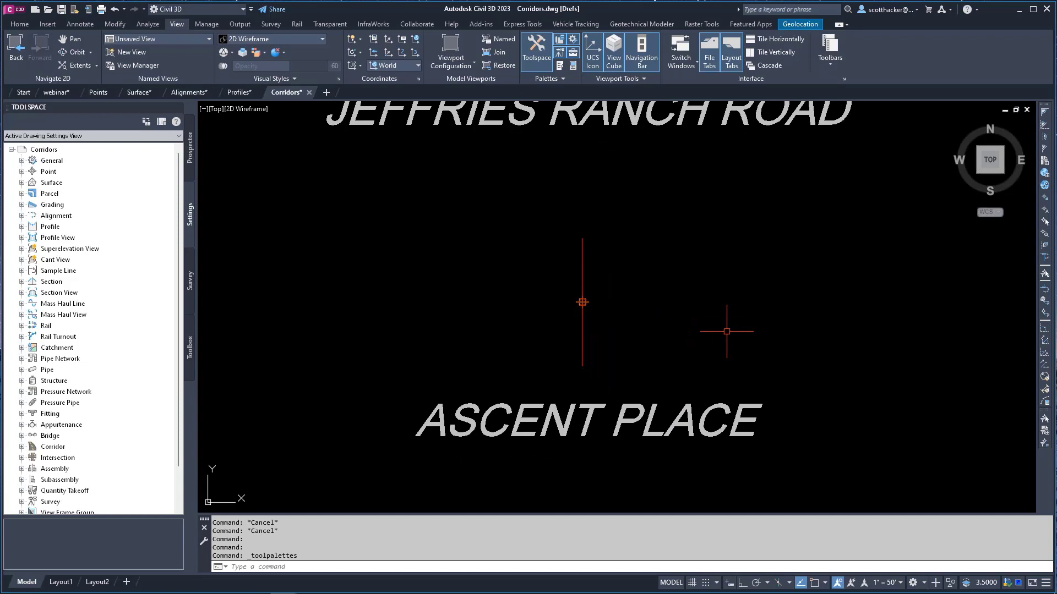
pyautogui.click(561, 68)
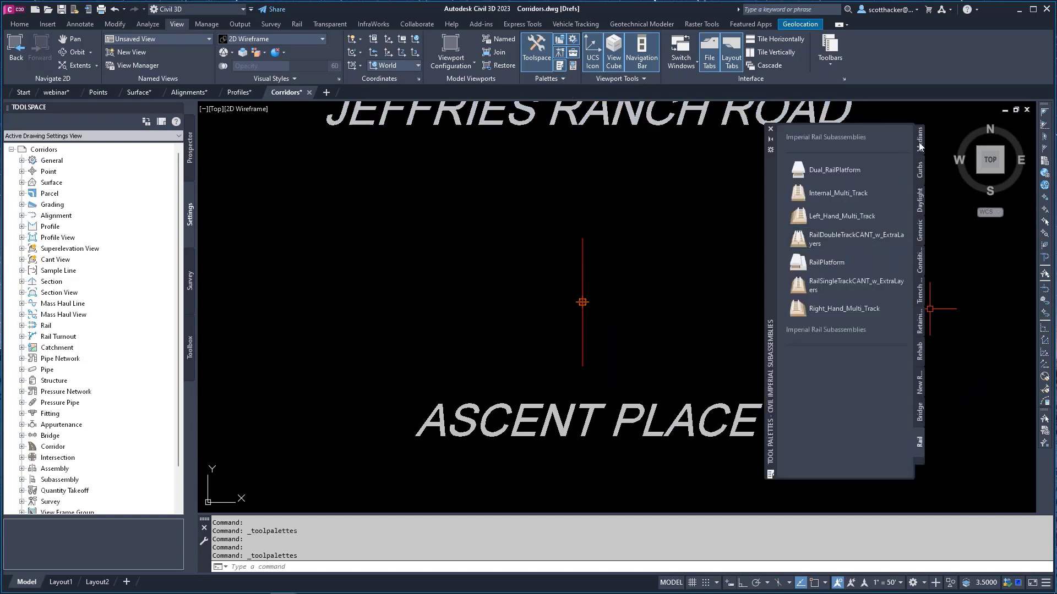
pyautogui.click(916, 164)
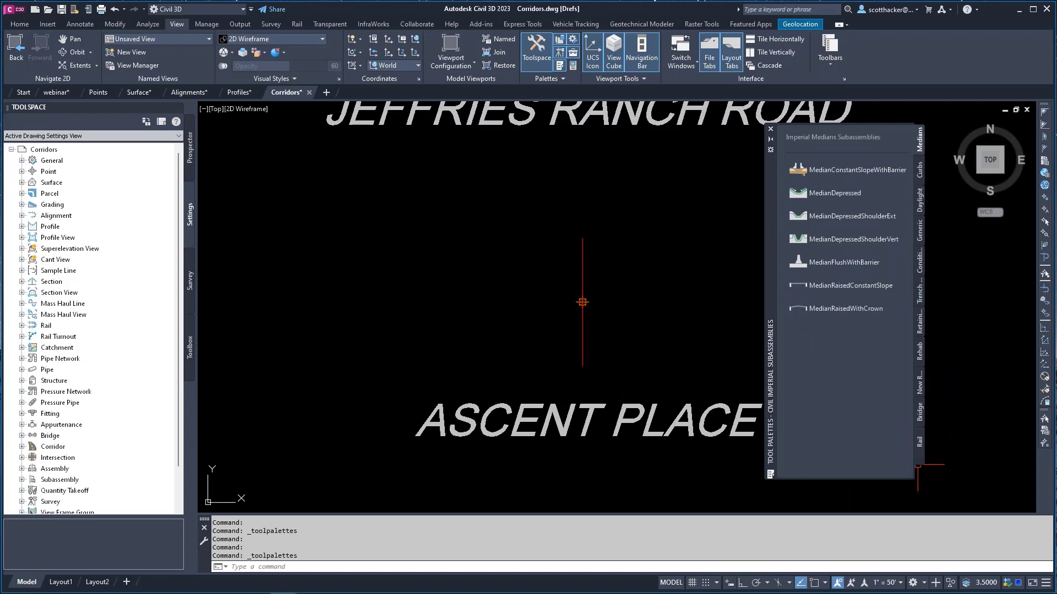
pyautogui.click(918, 467)
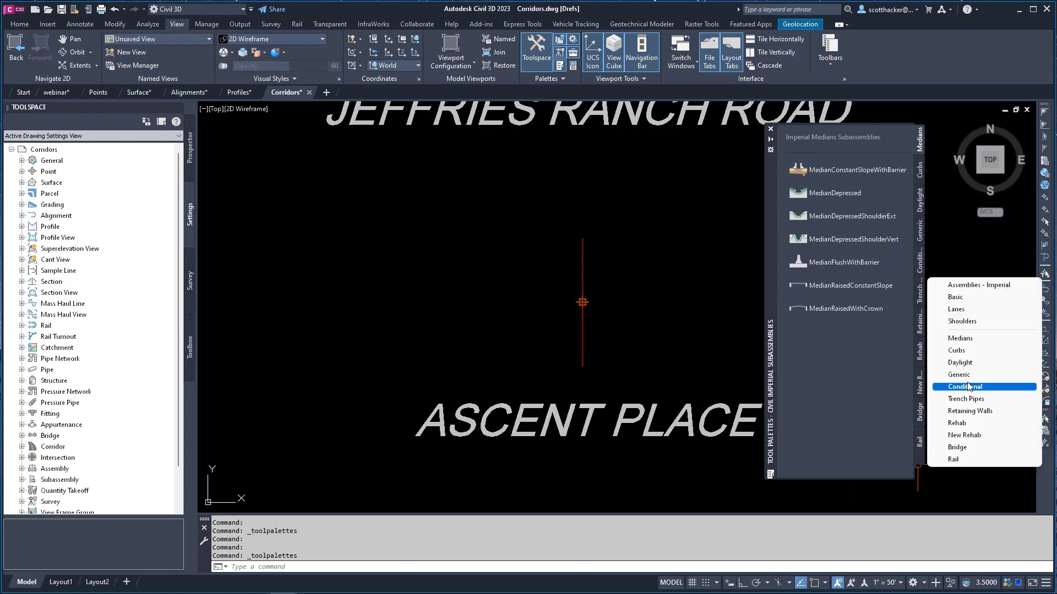
pyautogui.click(973, 284)
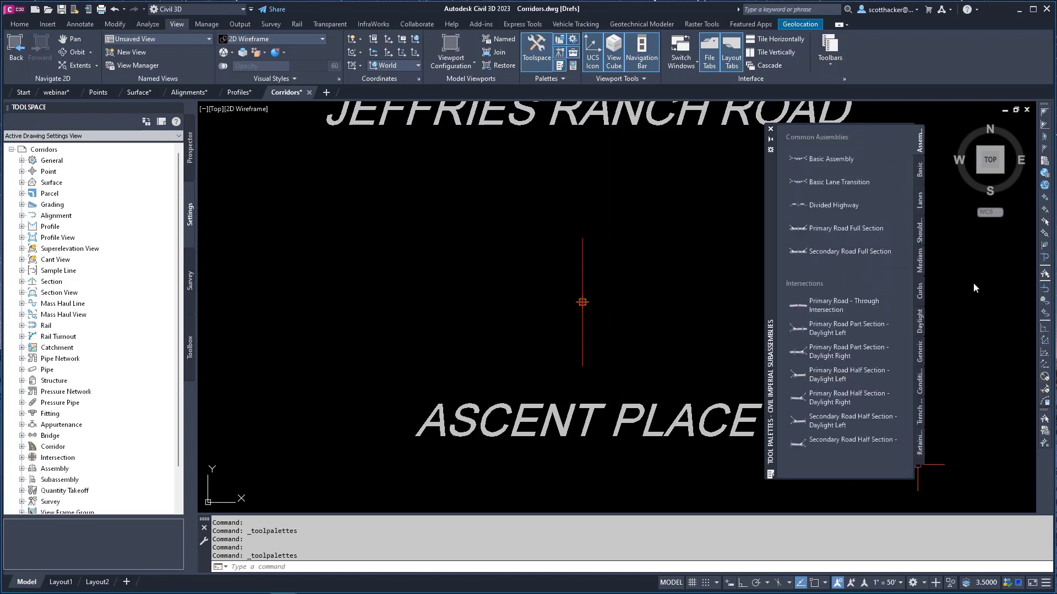
pyautogui.click(919, 200)
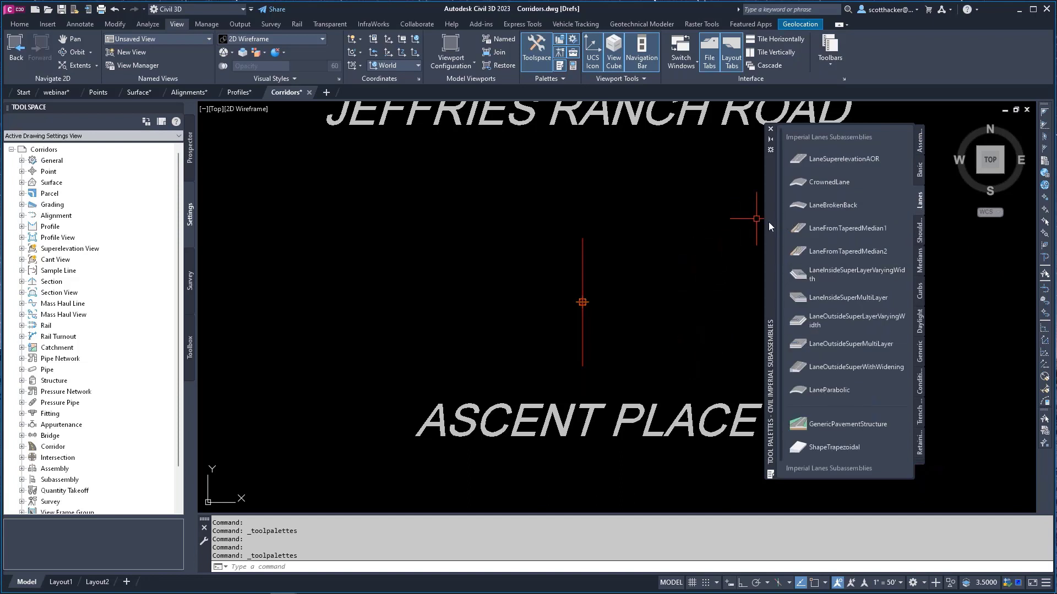
pyautogui.moveTo(769, 222); pyautogui.dragTo(828, 226)
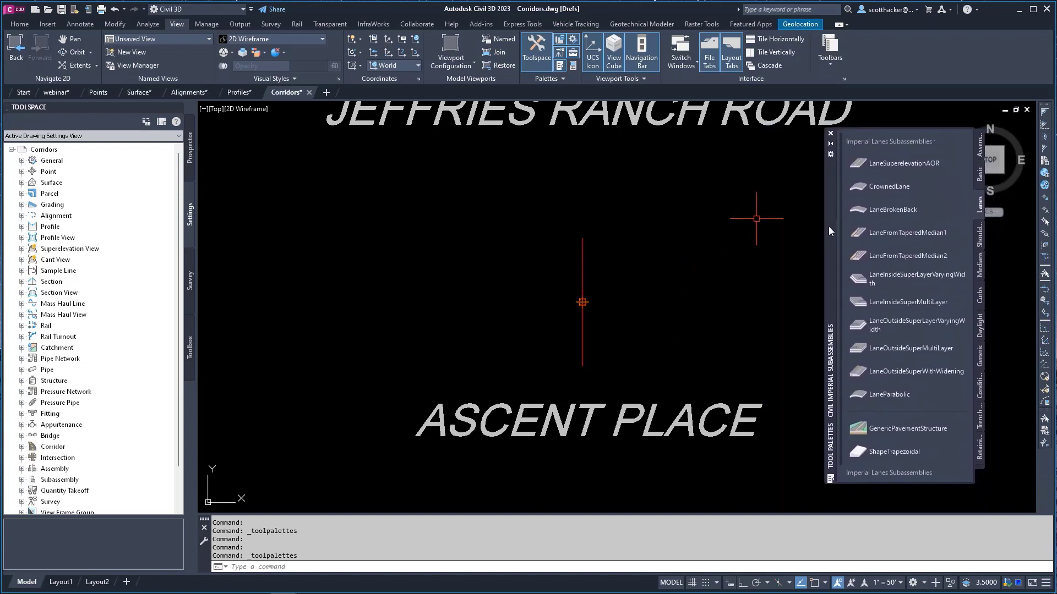
# Step: Examine the empty Ascent Place assembly against the Jeffries Ranch Road section and the road alignments on the site plan
pyautogui.scroll(-2, 604, 304)
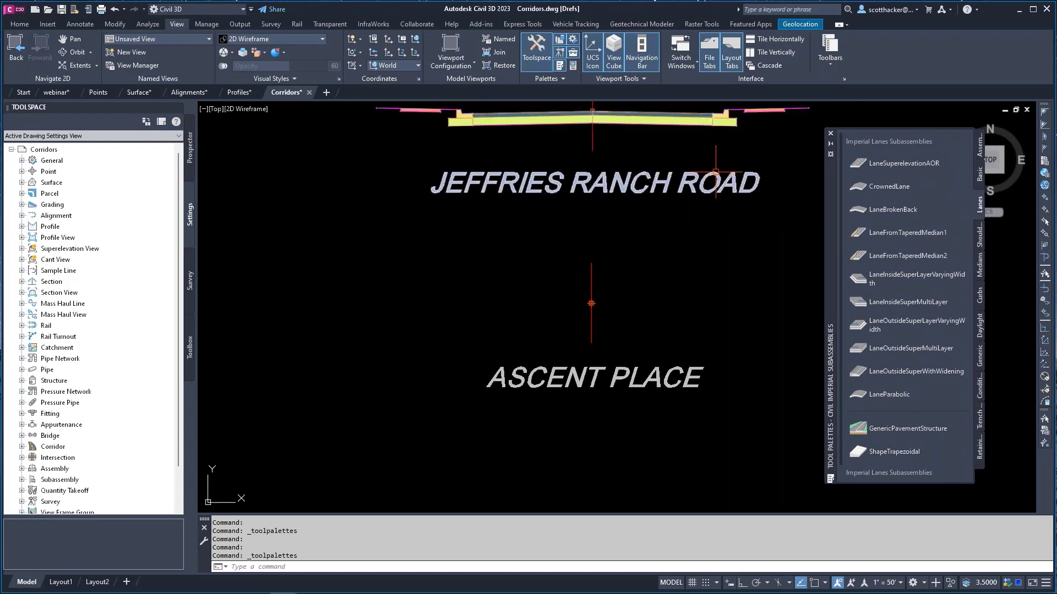
pyautogui.moveTo(716, 172)
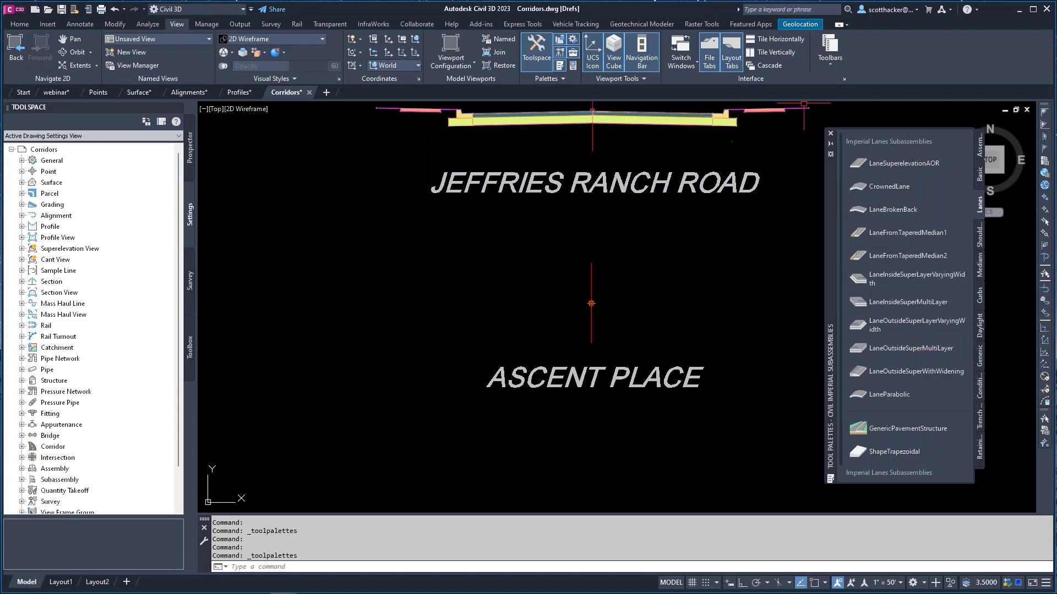
pyautogui.moveTo(720, 369)
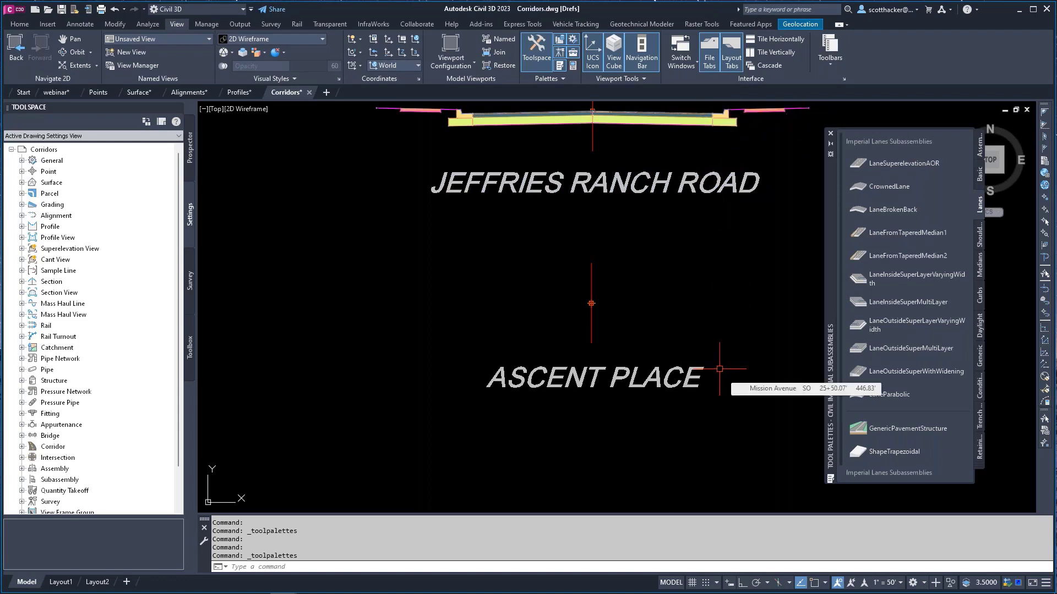
pyautogui.moveTo(660, 288); pyautogui.dragTo(649, 297, button='middle')
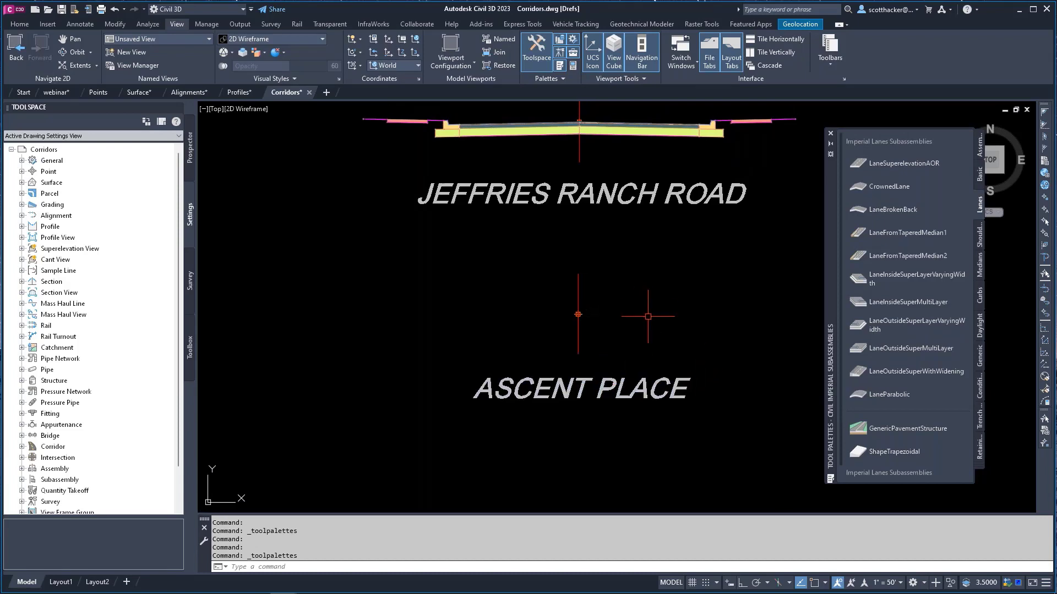
pyautogui.scroll(-6, 648, 316)
pyautogui.moveTo(348, 319); pyautogui.dragTo(548, 309, button='middle')
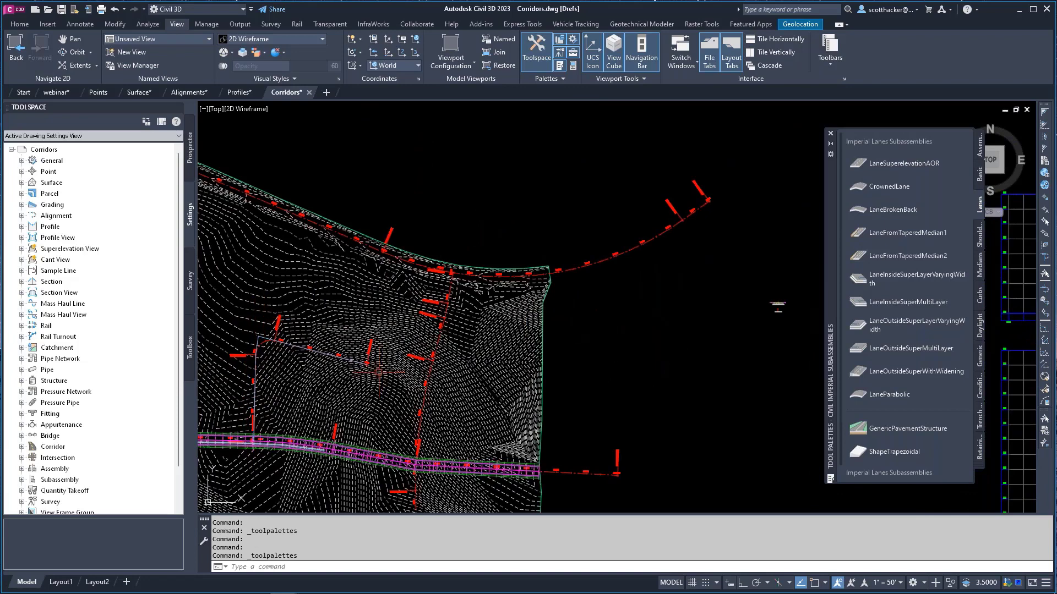
pyautogui.scroll(10, 781, 306)
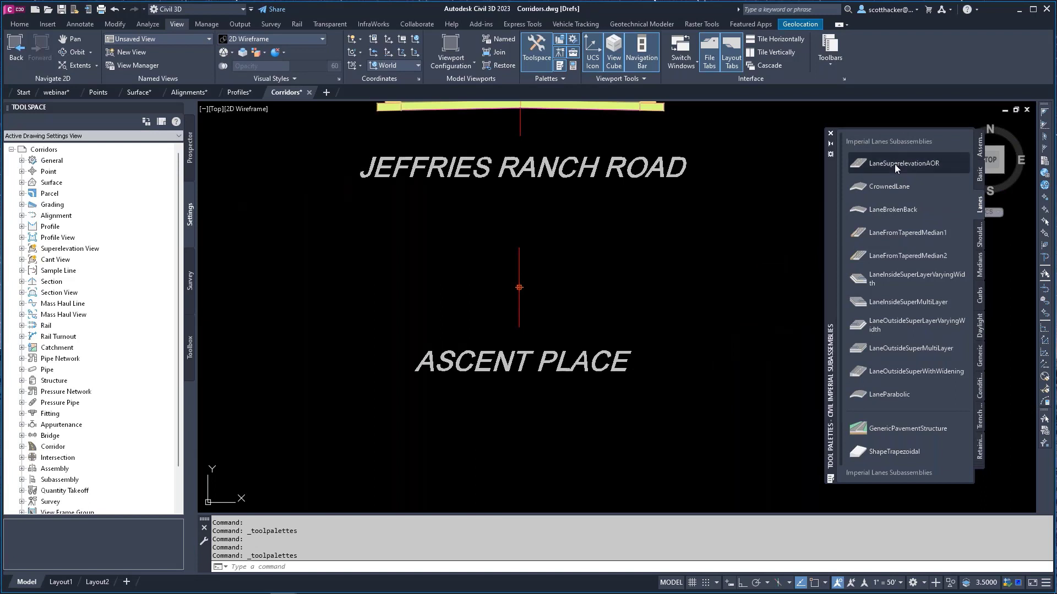
# Step: Attach a left-side LaneSuperelevationAOR subassembly to the Ascent Place assembly's baseline, using the group name Left
pyautogui.click(889, 234)
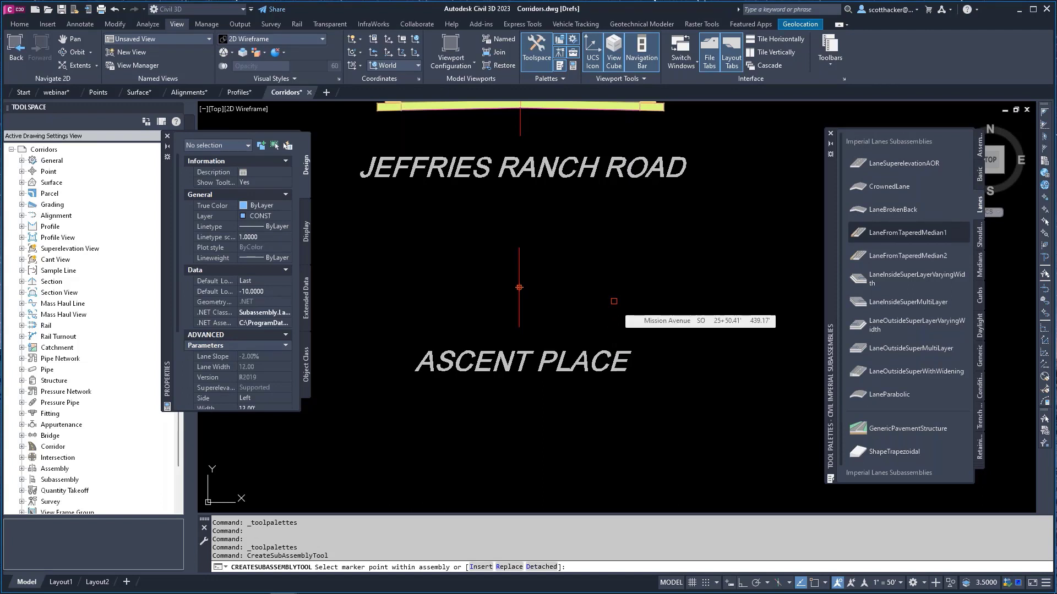
pyautogui.click(889, 163)
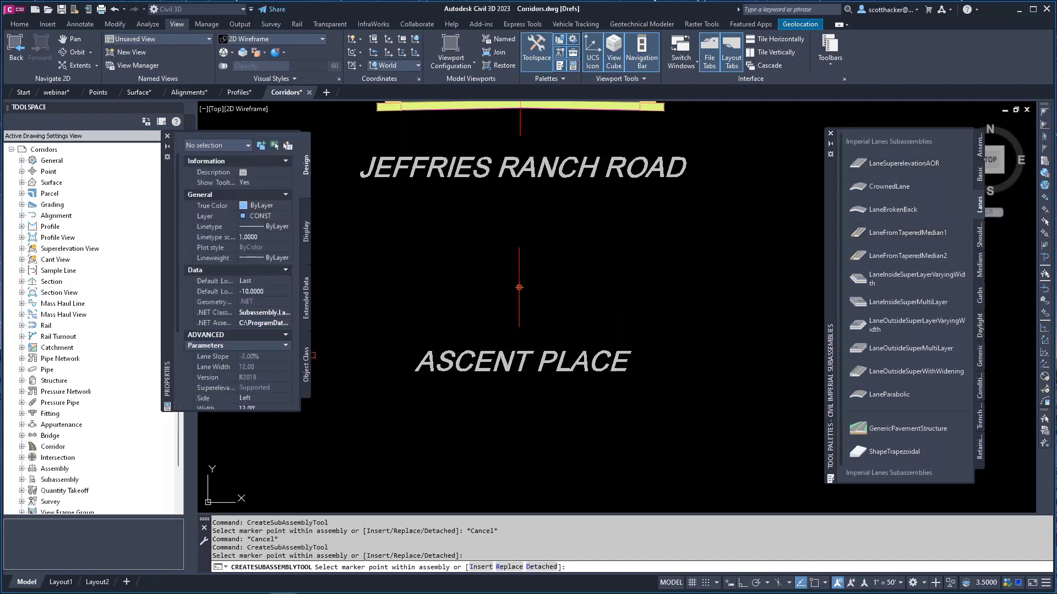
pyautogui.scroll(-4, 231, 339)
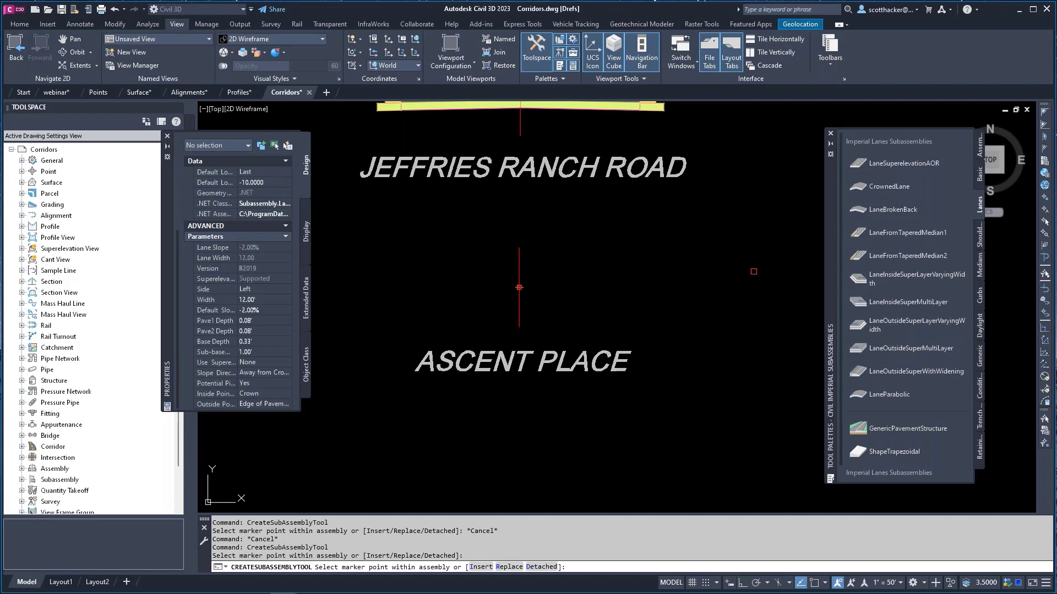
pyautogui.scroll(1, 512, 296)
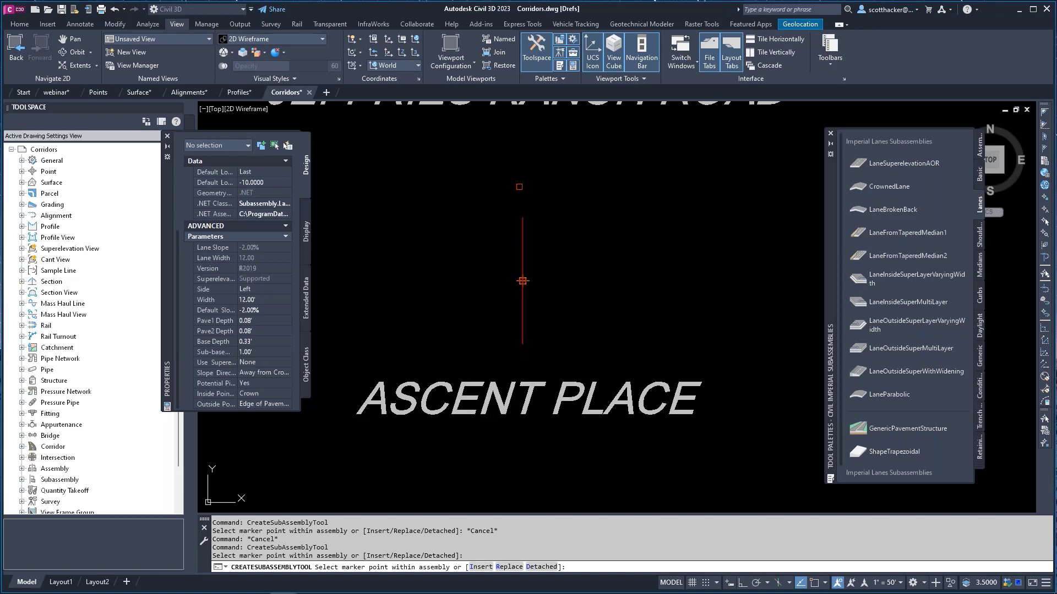
pyautogui.scroll(3, 531, 352)
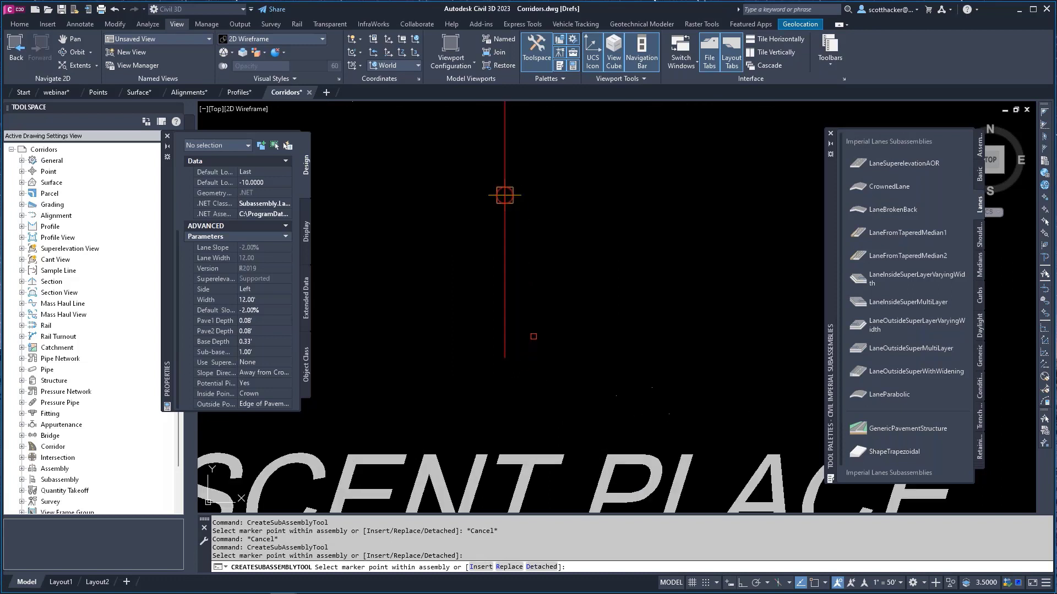
pyautogui.click(505, 166)
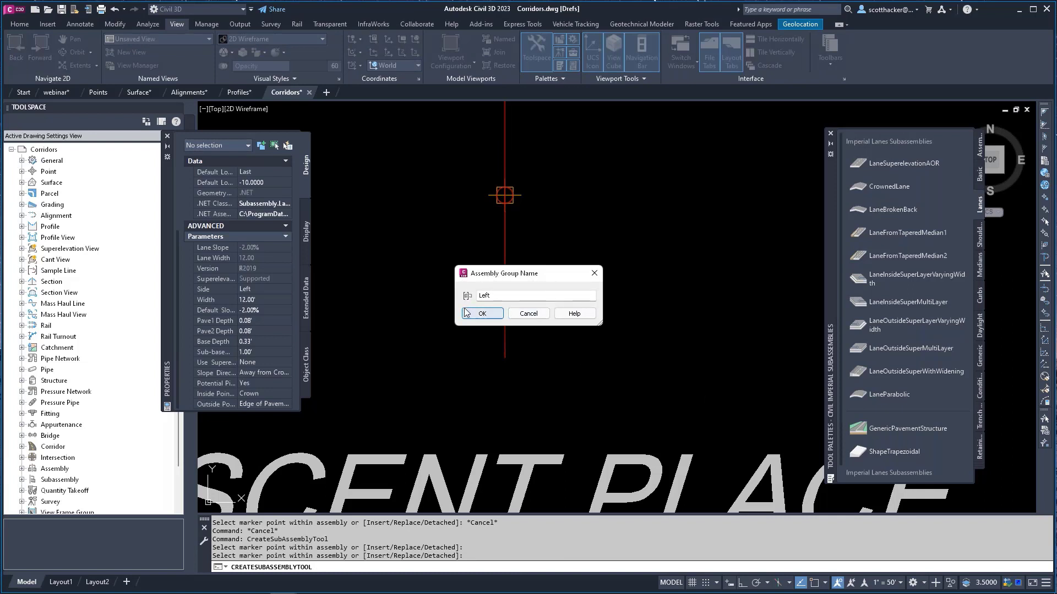
pyautogui.click(567, 296)
pyautogui.click(481, 313)
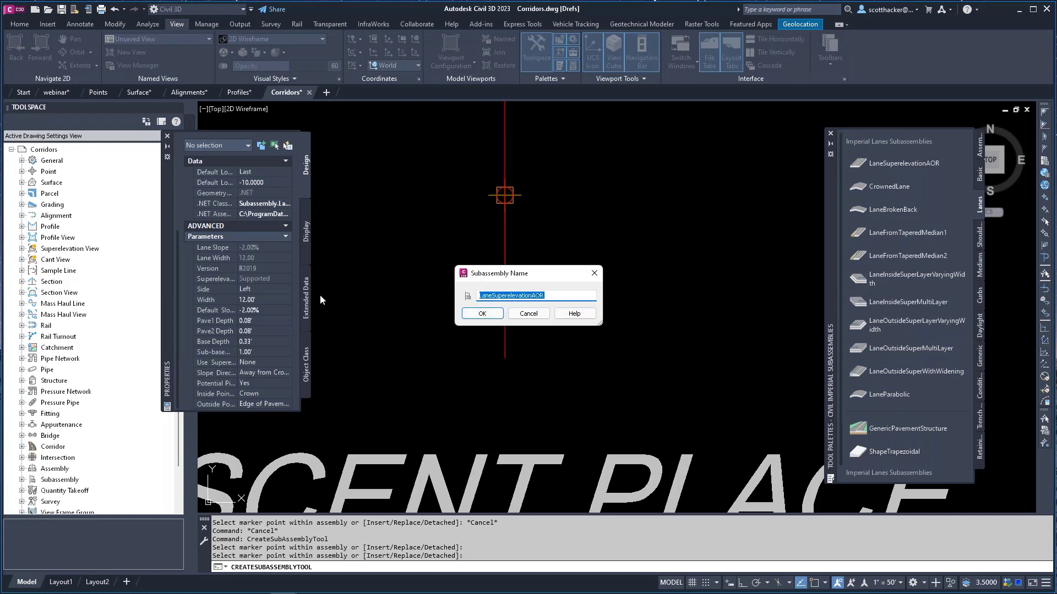
pyautogui.write('-1')
pyautogui.press('Return')
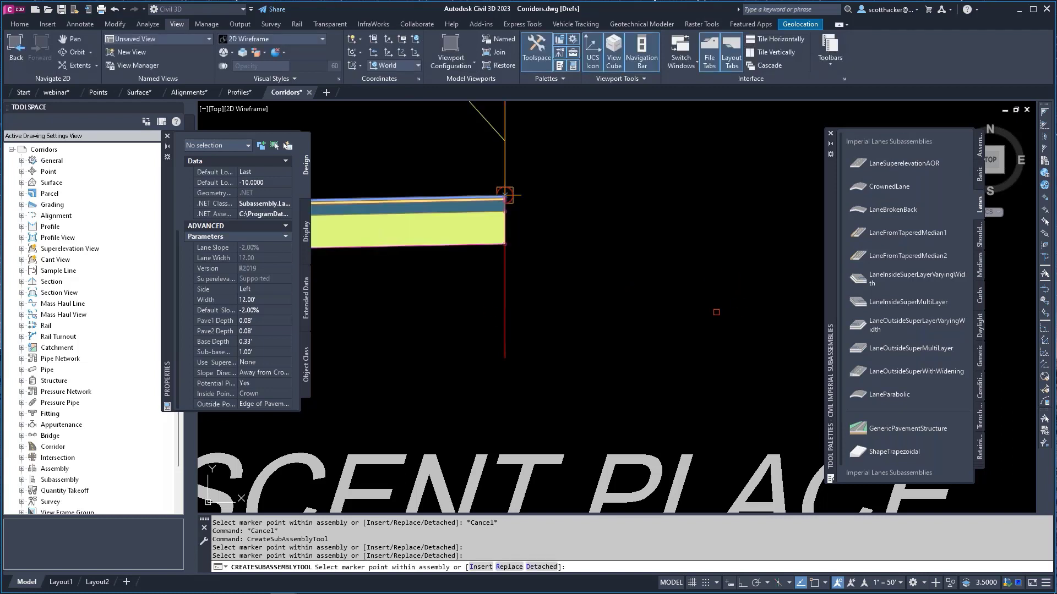
# Step: Add the matching right-side LaneSuperelevationAOR lane to the Ascent Place assembly's baseline, using the group name Right
pyautogui.scroll(-2, 592, 334)
pyautogui.scroll(-1, 593, 337)
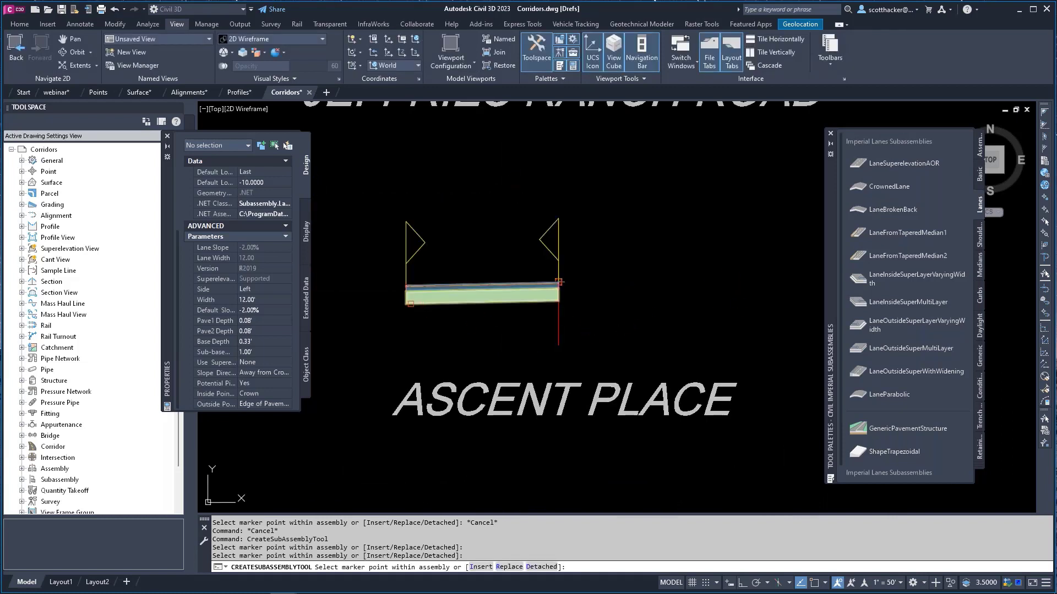
pyautogui.scroll(2, 603, 307)
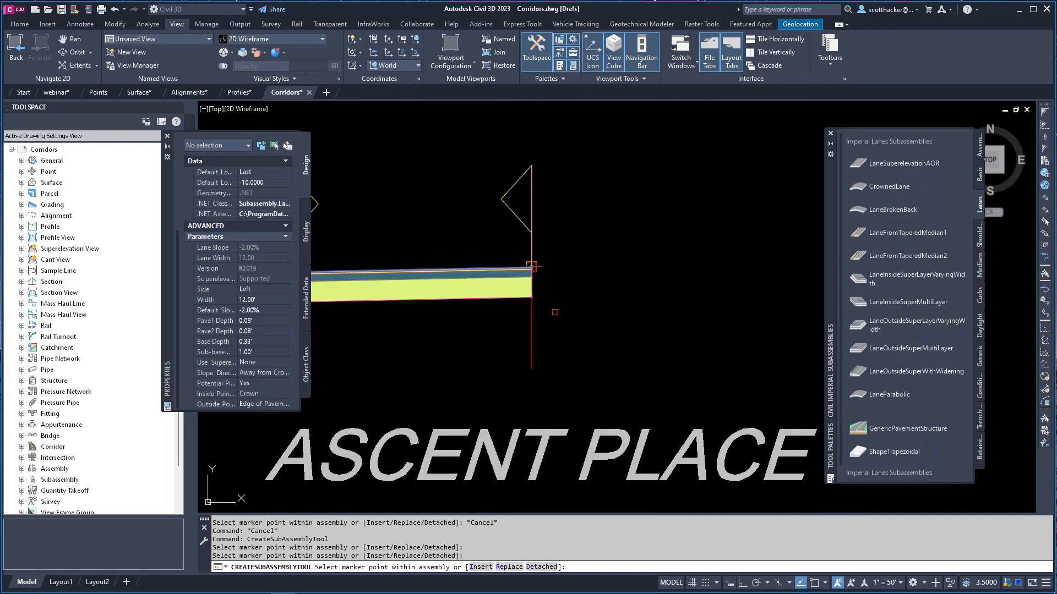
pyautogui.click(531, 263)
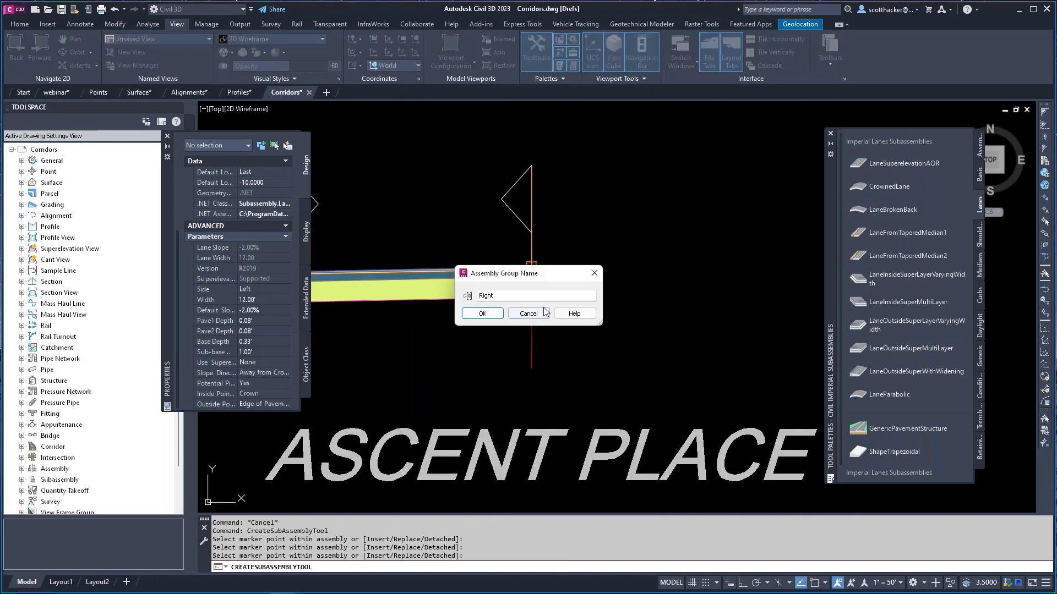
pyautogui.click(487, 314)
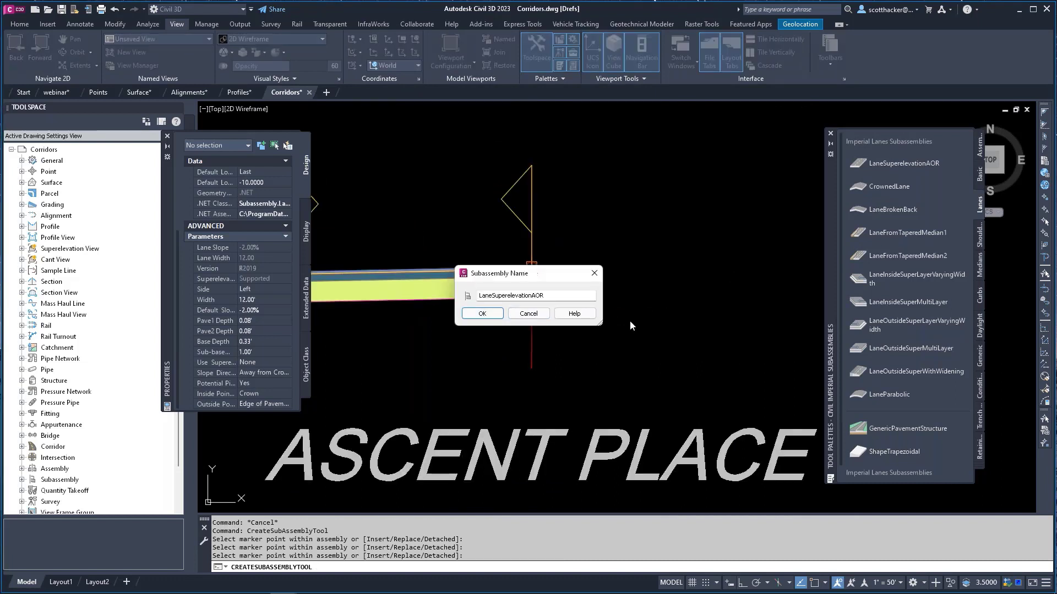
pyautogui.click(483, 315)
pyautogui.press('Escape')
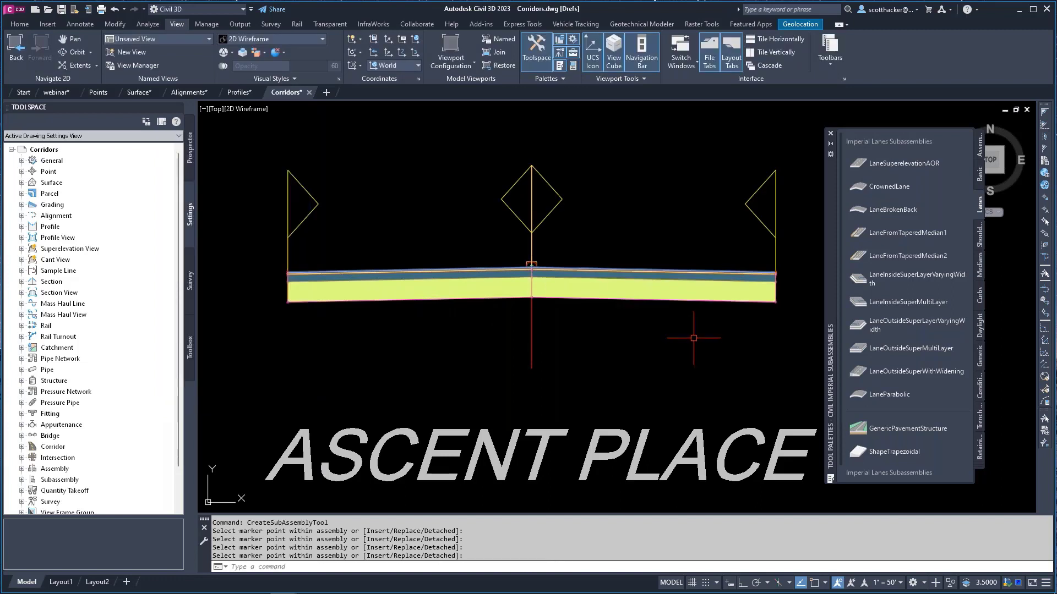
# Step: Examine the pavement, base and sub-base layers of the right lane in the Ascent Place assembly
pyautogui.scroll(-1, 636, 339)
pyautogui.scroll(1, 636, 335)
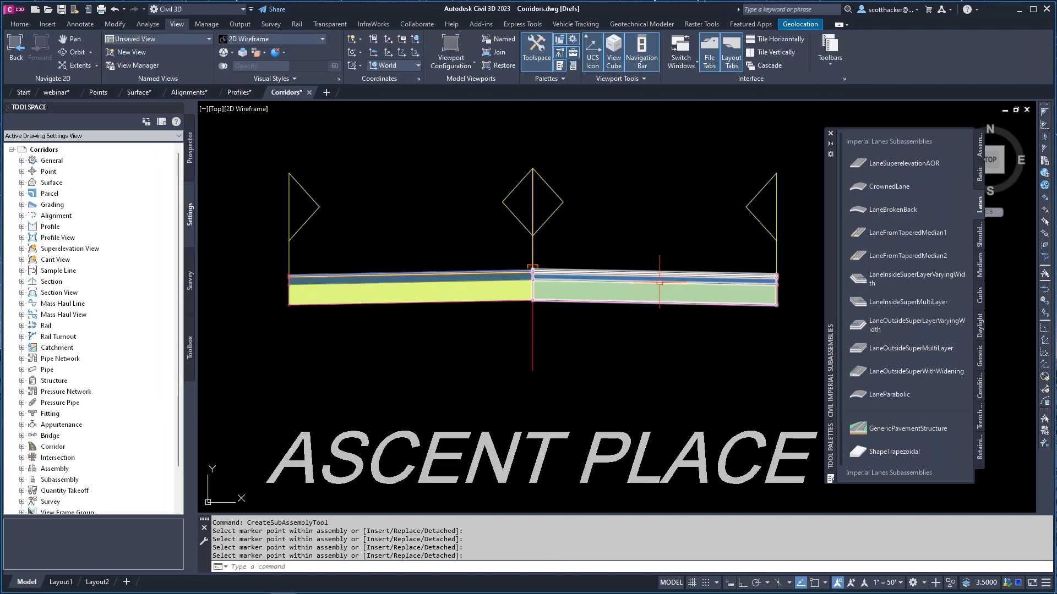
pyautogui.scroll(5, 652, 271)
pyautogui.scroll(2, 653, 271)
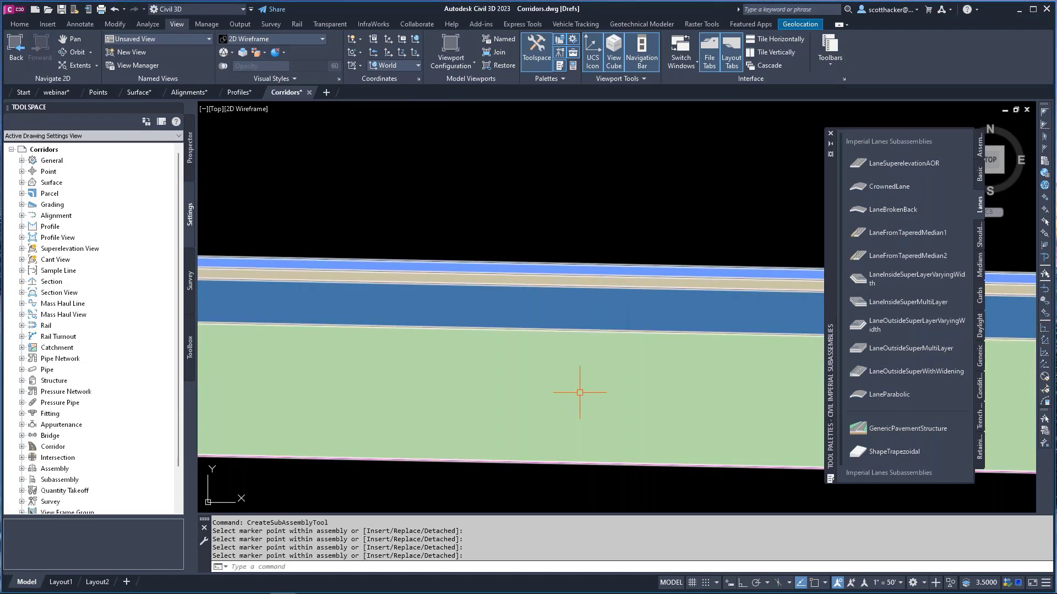
pyautogui.scroll(-4, 465, 231)
pyautogui.press('Escape')
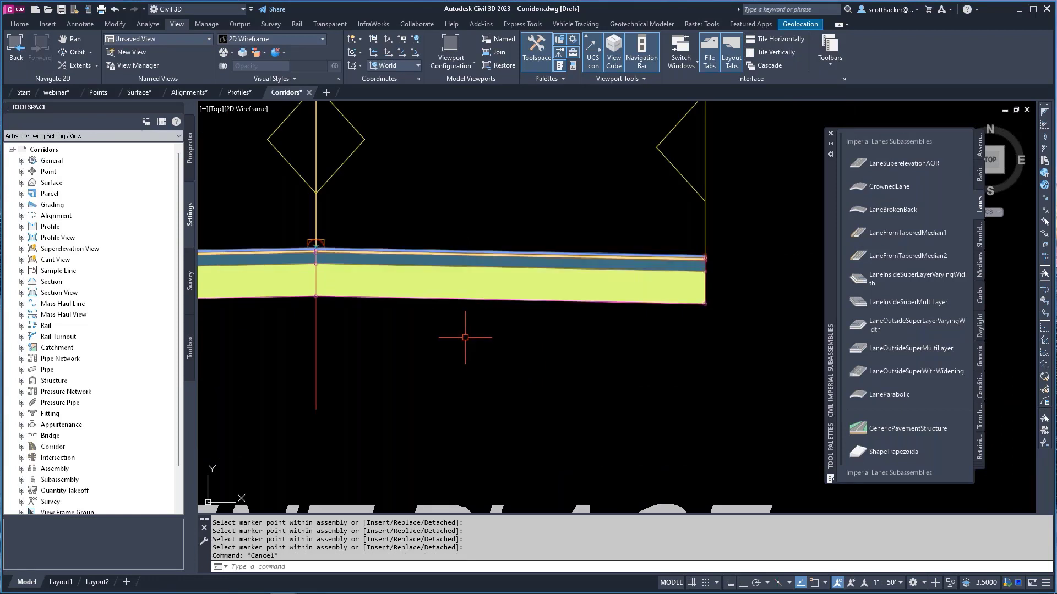
pyautogui.moveTo(472, 330); pyautogui.dragTo(476, 381, button='middle')
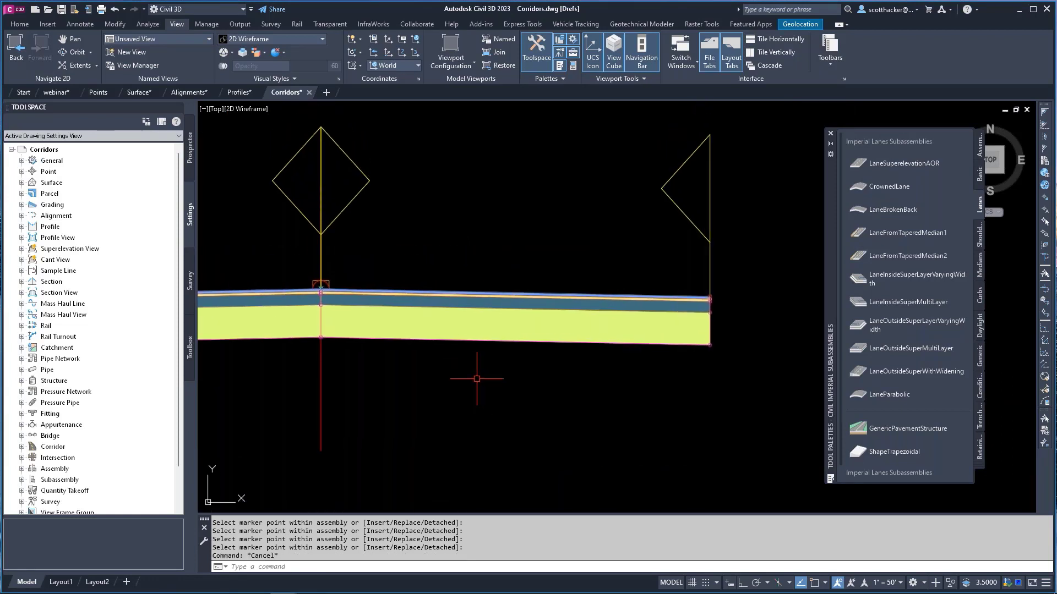
# Step: In the right lane's subassembly properties, set the Potential Pivot parameter to No
pyautogui.click(455, 291)
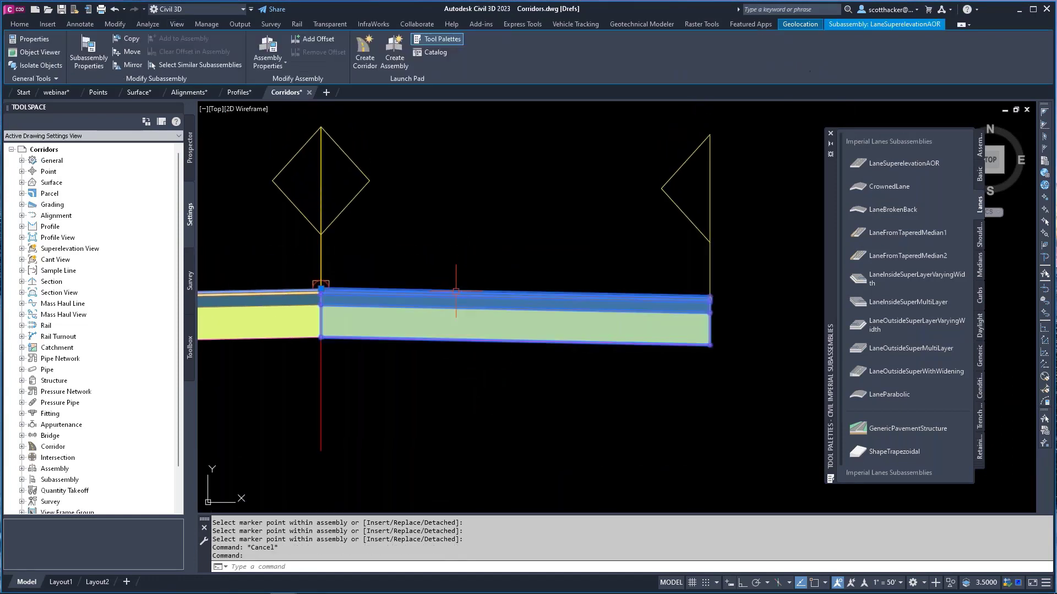
pyautogui.rightClick(456, 291)
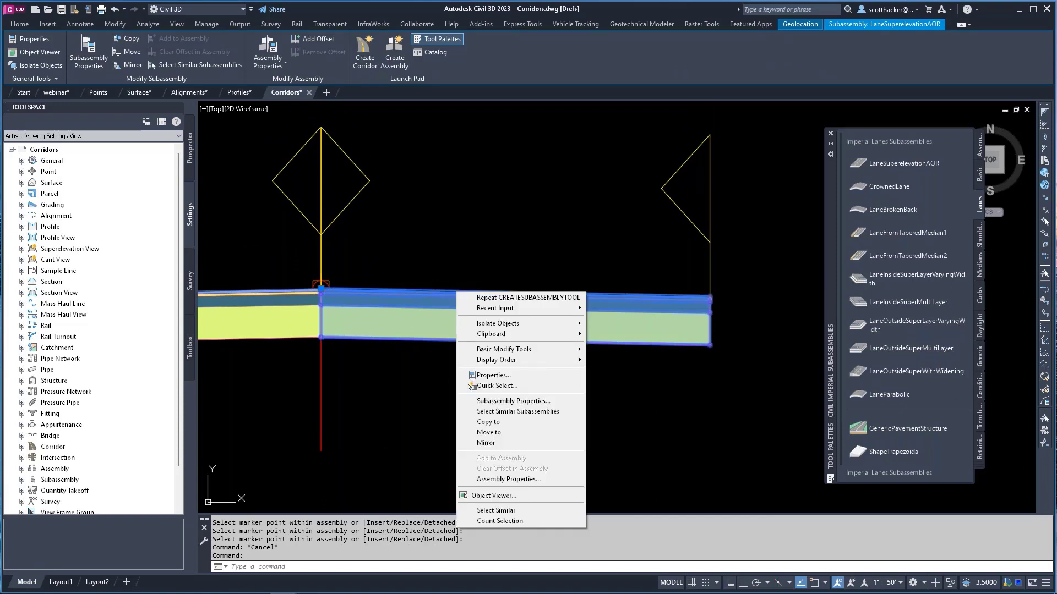
pyautogui.click(499, 402)
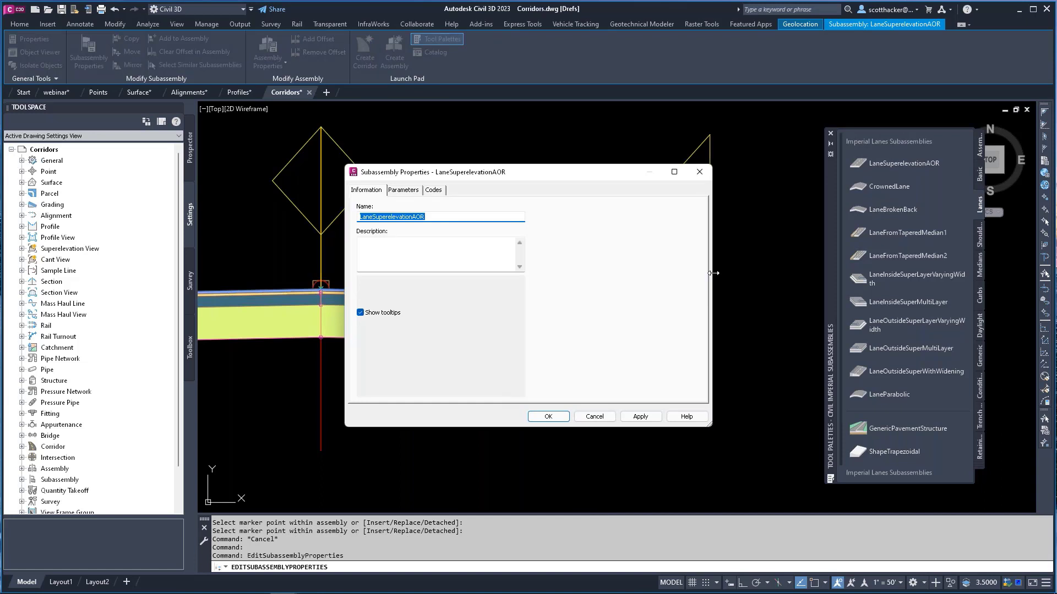
pyautogui.click(414, 192)
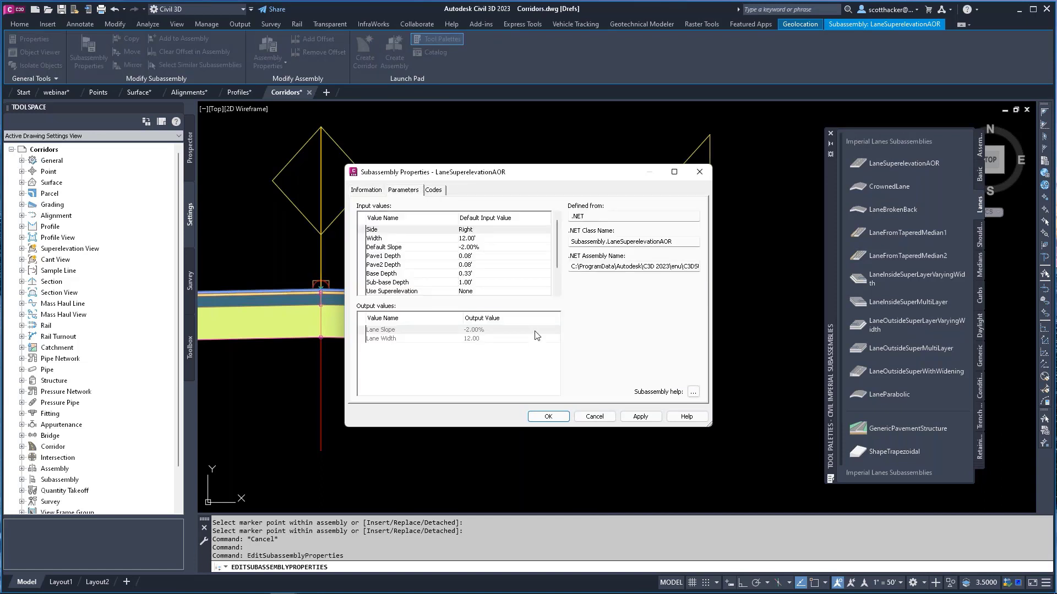
pyautogui.moveTo(531, 164); pyautogui.dragTo(574, 140)
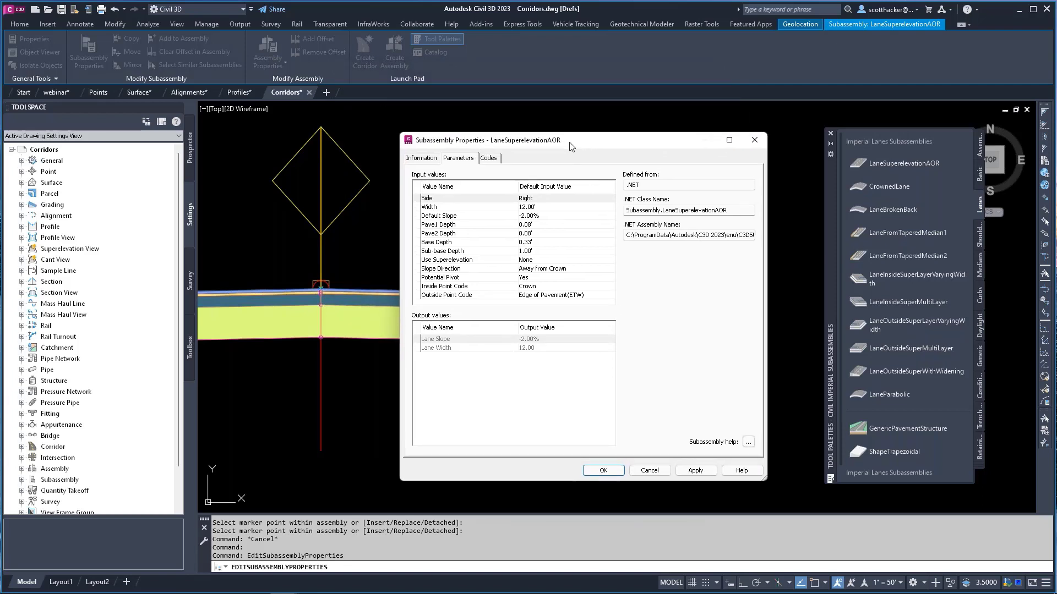
pyautogui.click(426, 277)
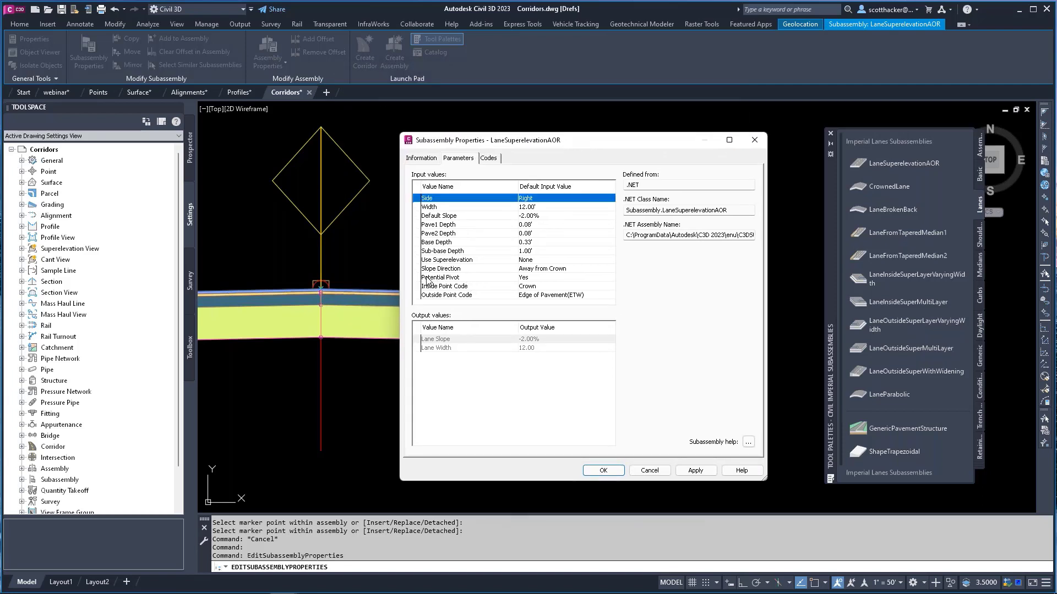
pyautogui.click(427, 277)
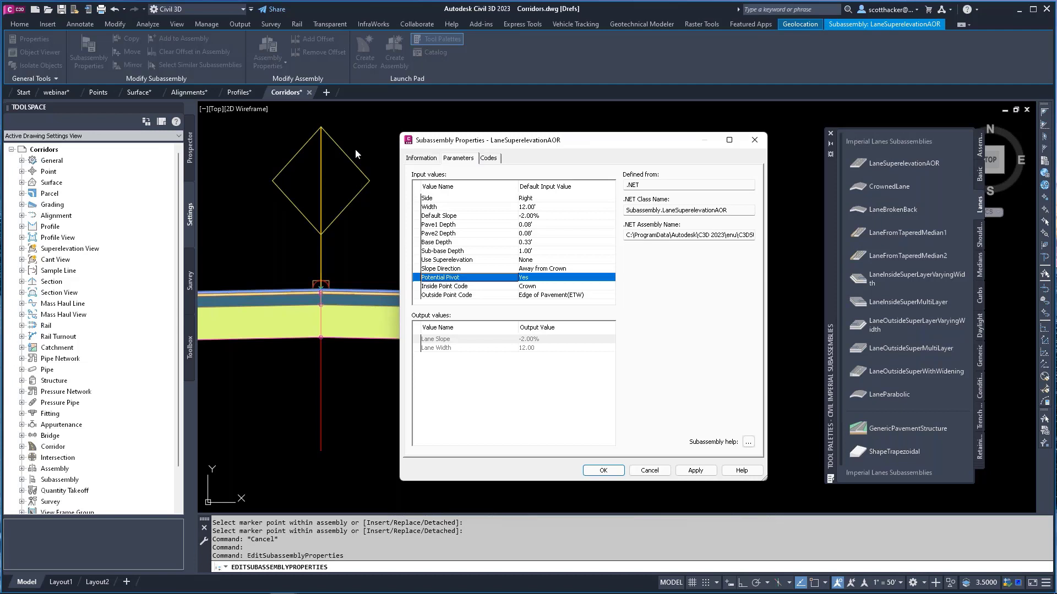
pyautogui.doubleClick(539, 278)
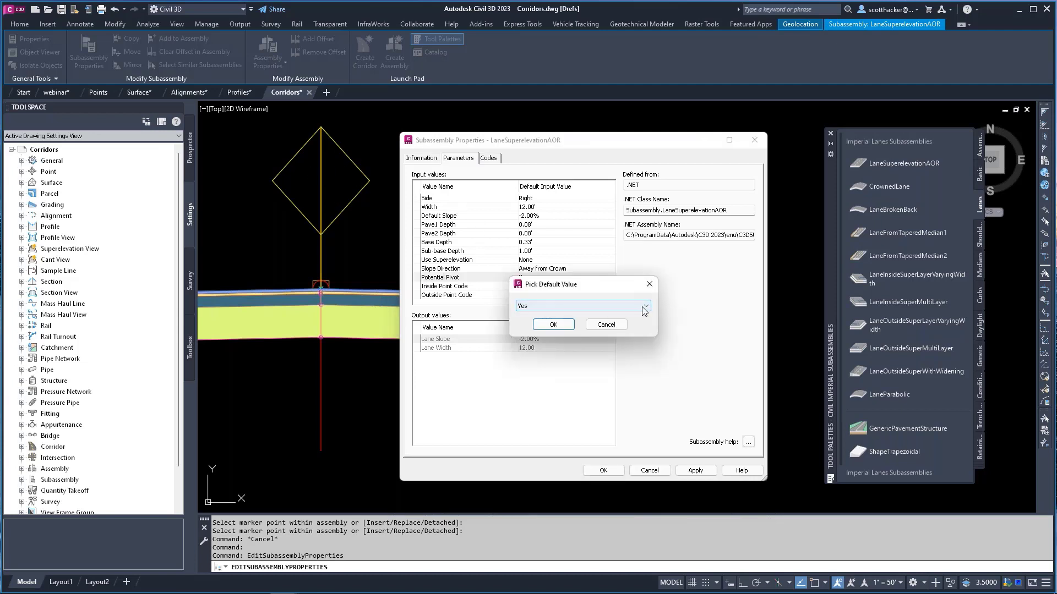
pyautogui.click(523, 306)
pyautogui.click(526, 324)
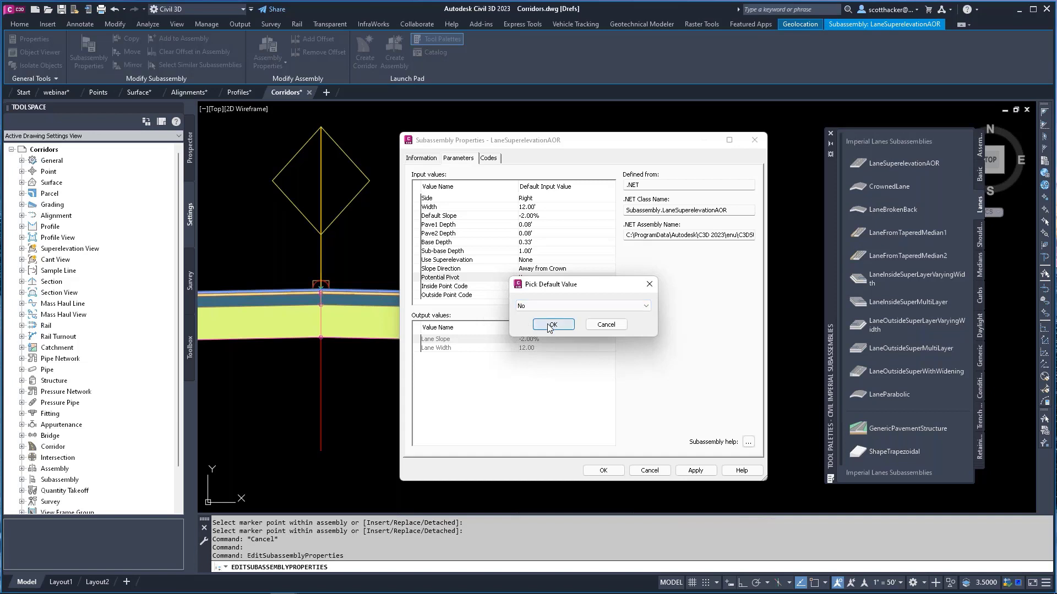
pyautogui.click(549, 325)
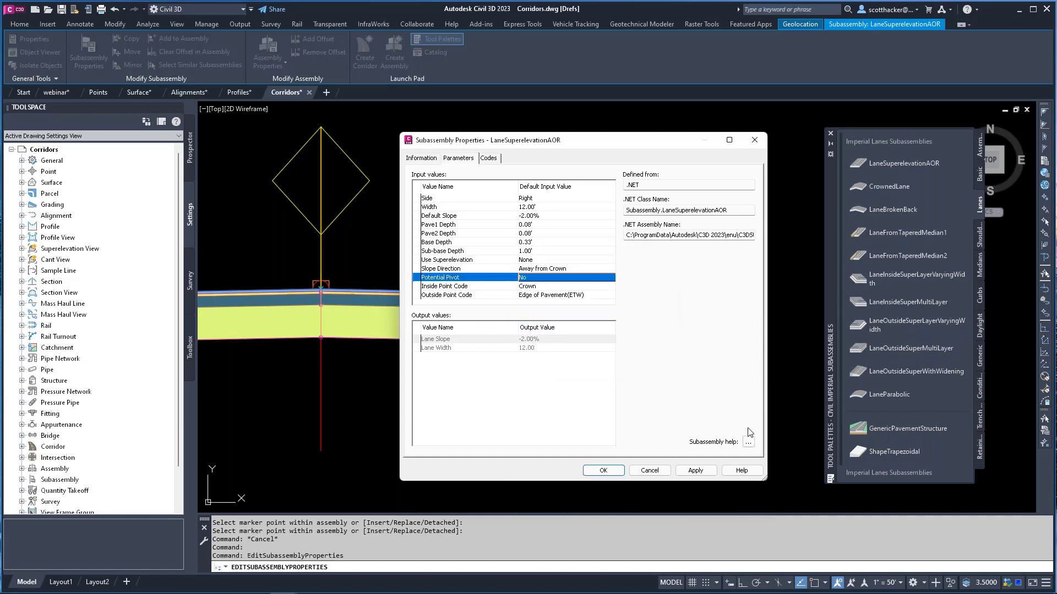
# Step: Review the LaneSuperelevationAOR subassembly help, covering its diagrams, attachment note and input parameter descriptions
pyautogui.click(748, 442)
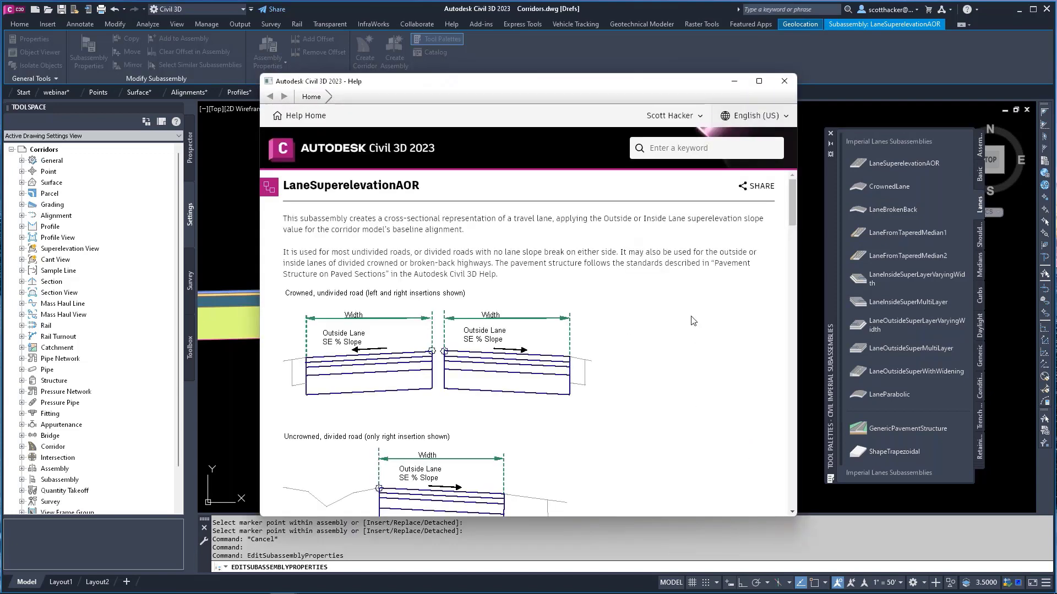
pyautogui.moveTo(603, 83); pyautogui.dragTo(610, 55)
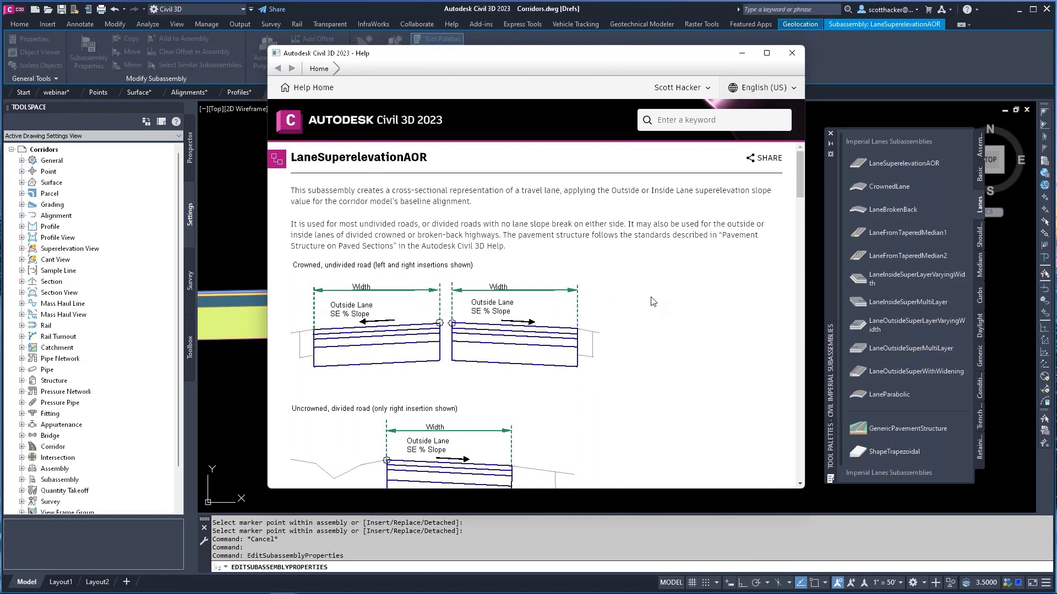
pyautogui.scroll(-4, 652, 302)
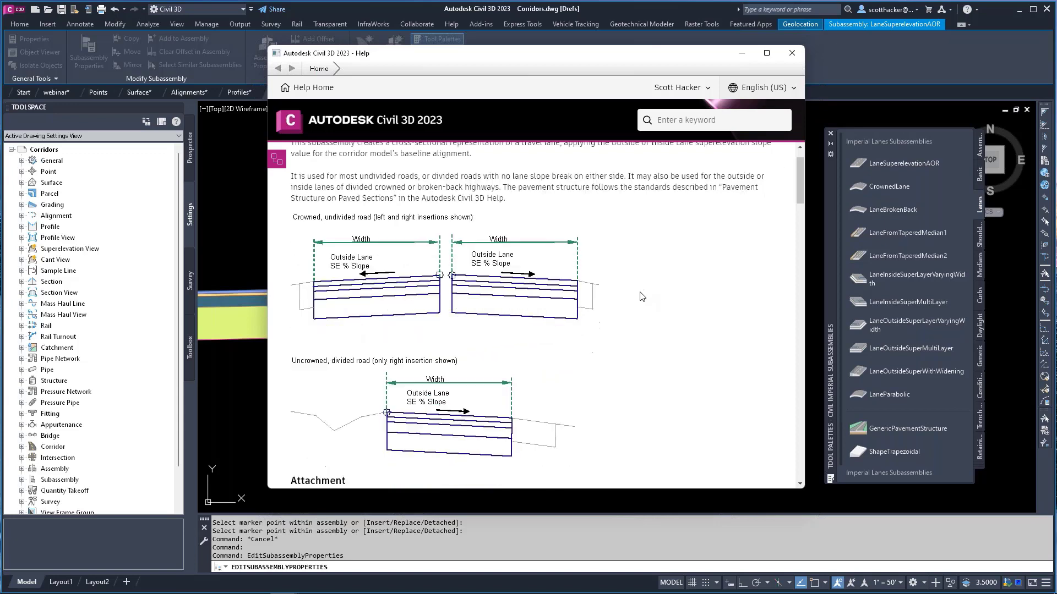
pyautogui.scroll(2, 643, 299)
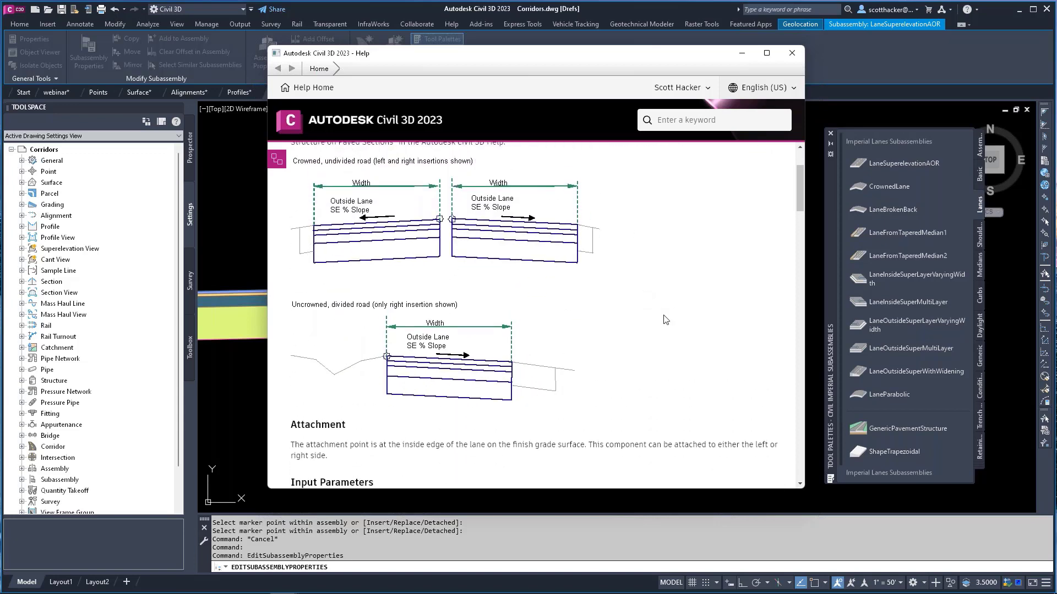
pyautogui.scroll(-7, 663, 317)
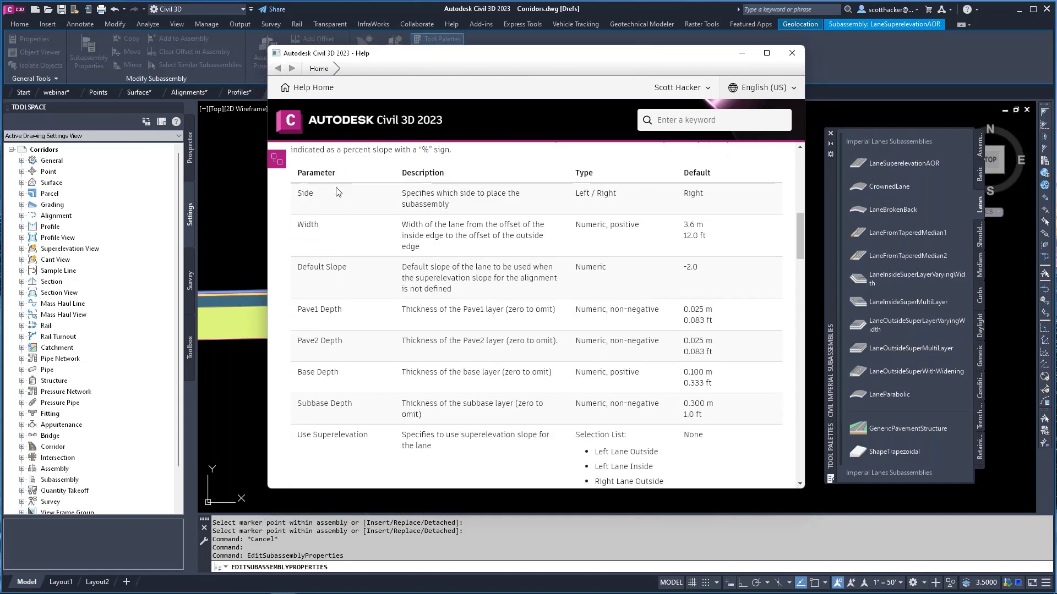
pyautogui.moveTo(466, 66)
pyautogui.mouseDown()
pyautogui.moveTo(738, 212)
pyautogui.moveTo(721, 120)
pyautogui.moveTo(669, 97)
pyautogui.moveTo(689, 92)
pyautogui.mouseUp()
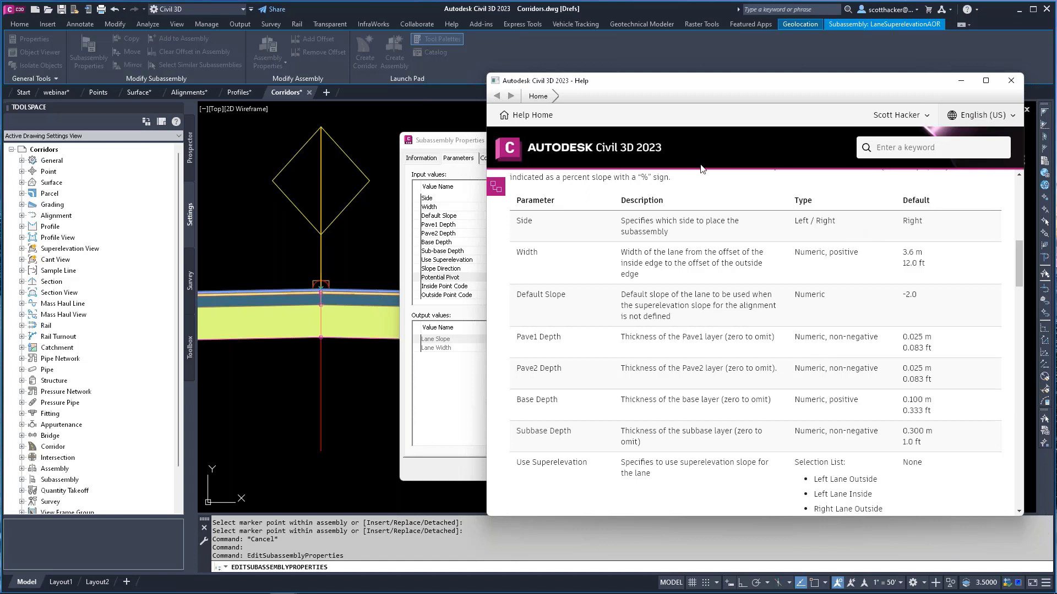
pyautogui.click(1011, 81)
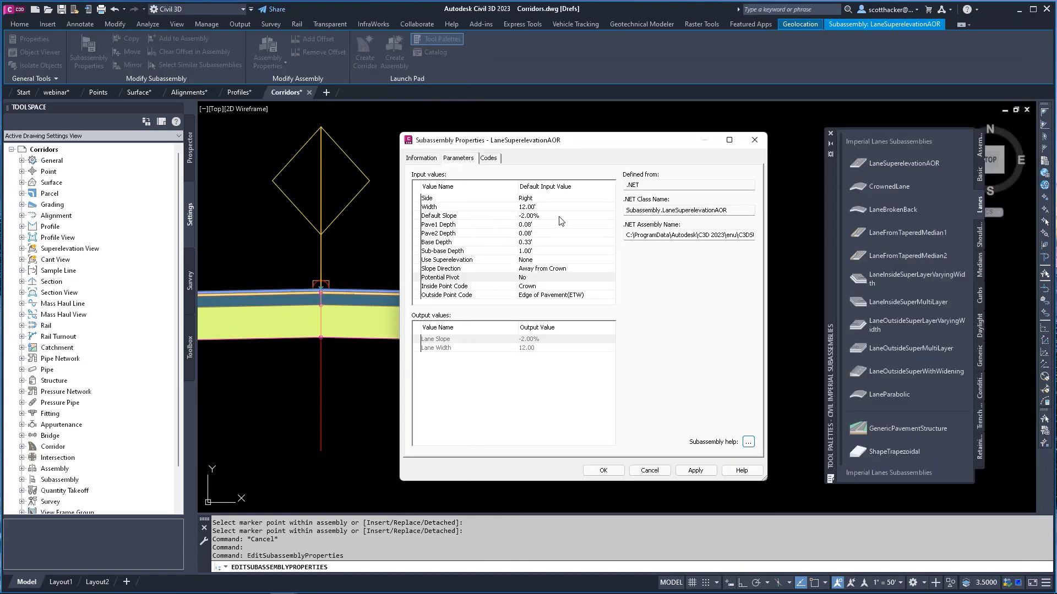
# Step: Set the right lane's Pave2 Depth to 0 and accept the subassembly properties
pyautogui.click(429, 236)
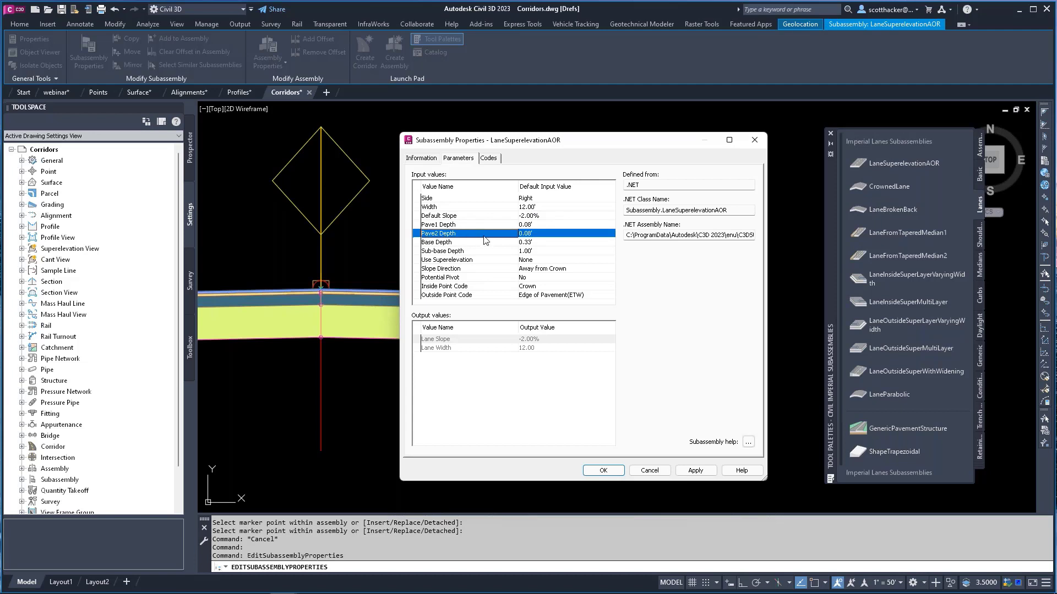
pyautogui.click(545, 237)
pyautogui.write('0')
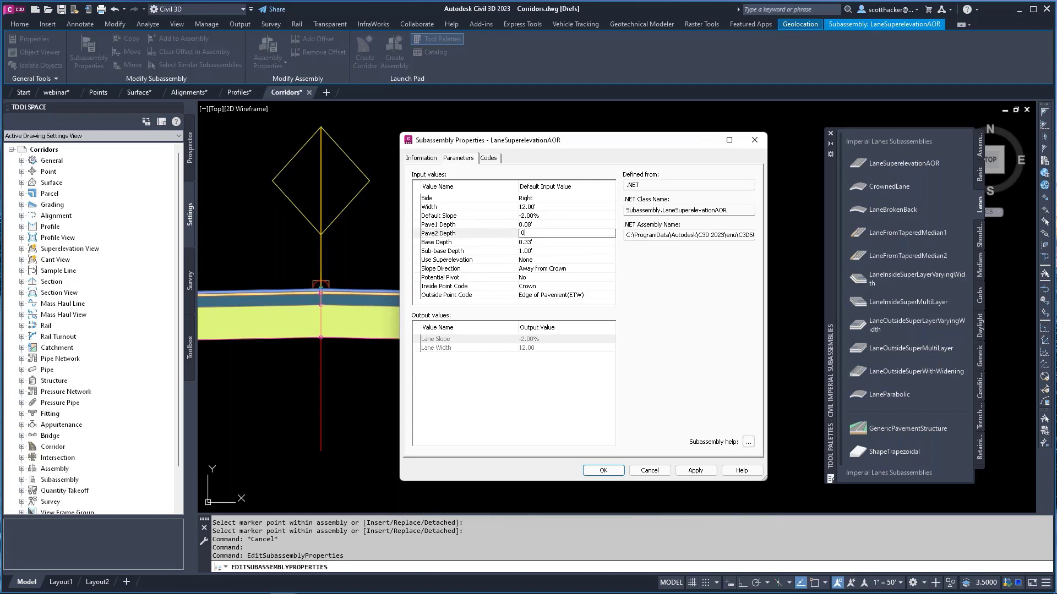
pyautogui.press('Return')
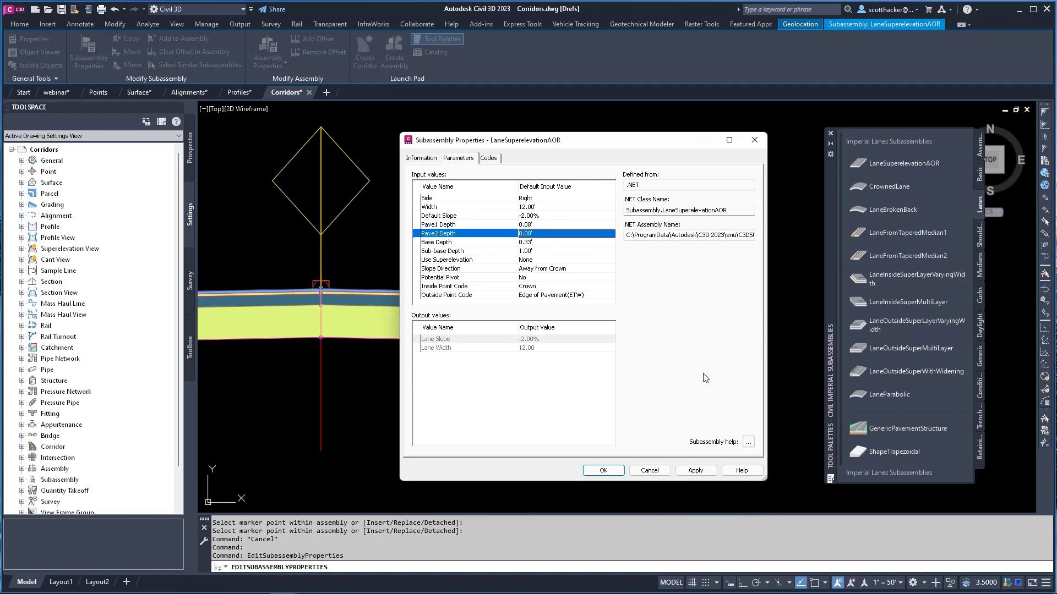
pyautogui.click(604, 472)
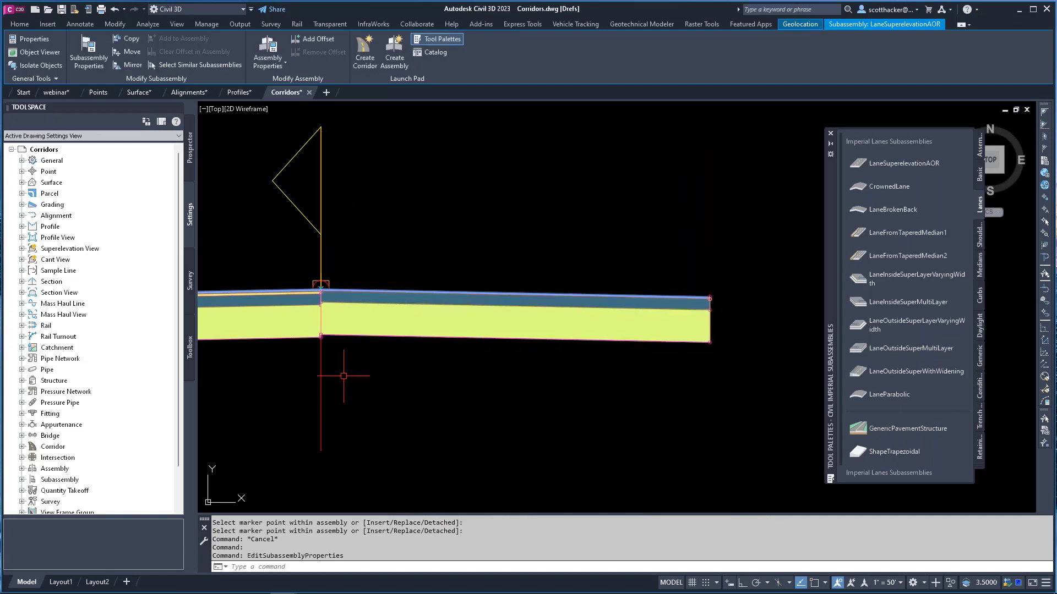
# Step: In the left lane's subassembly properties, set the Pave2 Depth to 0
pyautogui.moveTo(475, 319); pyautogui.dragTo(580, 319, button='middle')
pyautogui.click(384, 288)
pyautogui.rightClick(383, 288)
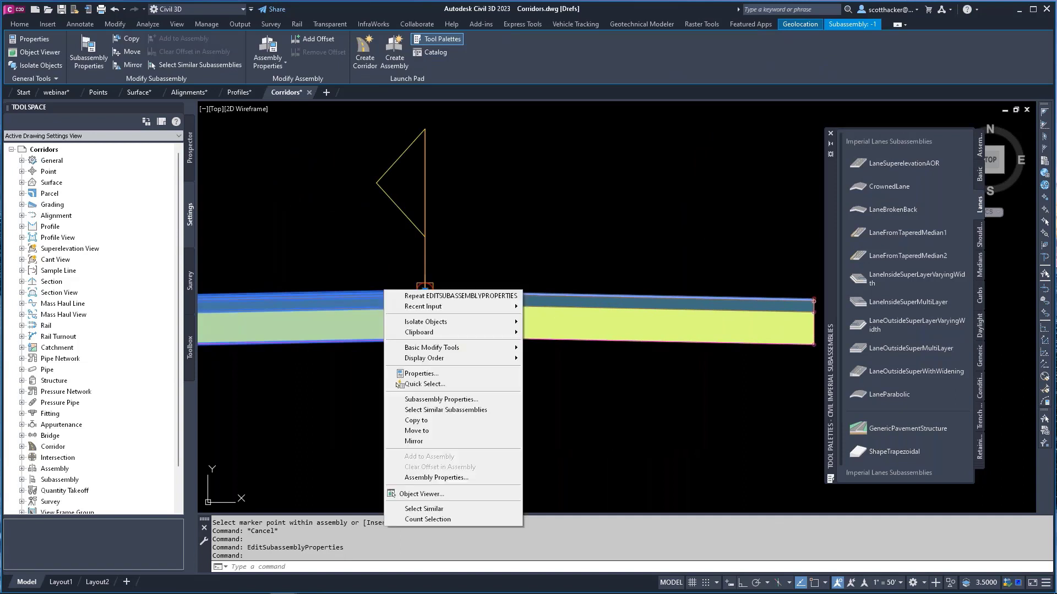
pyautogui.click(448, 399)
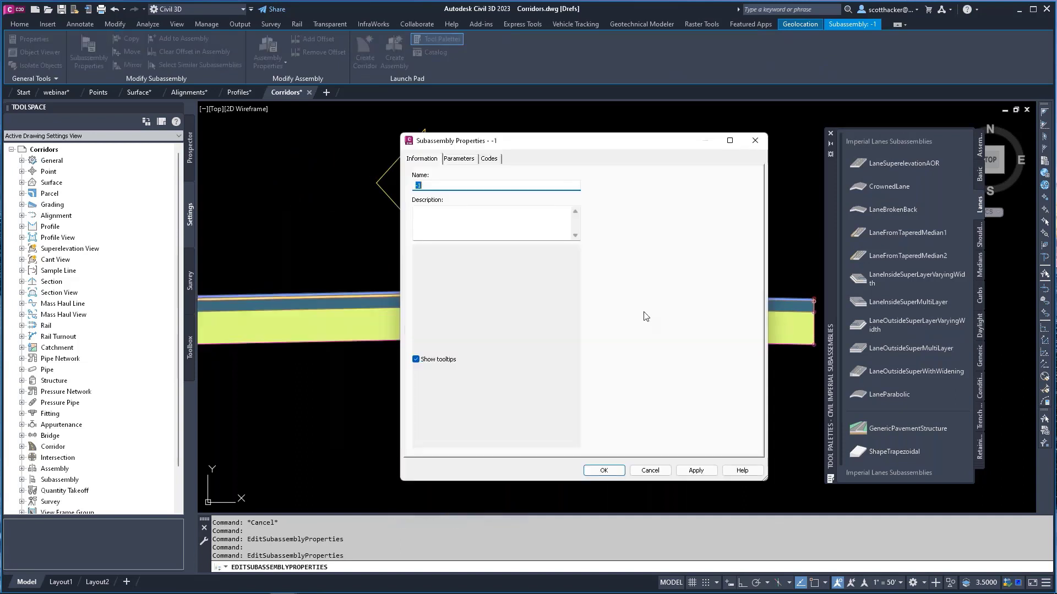
pyautogui.click(459, 159)
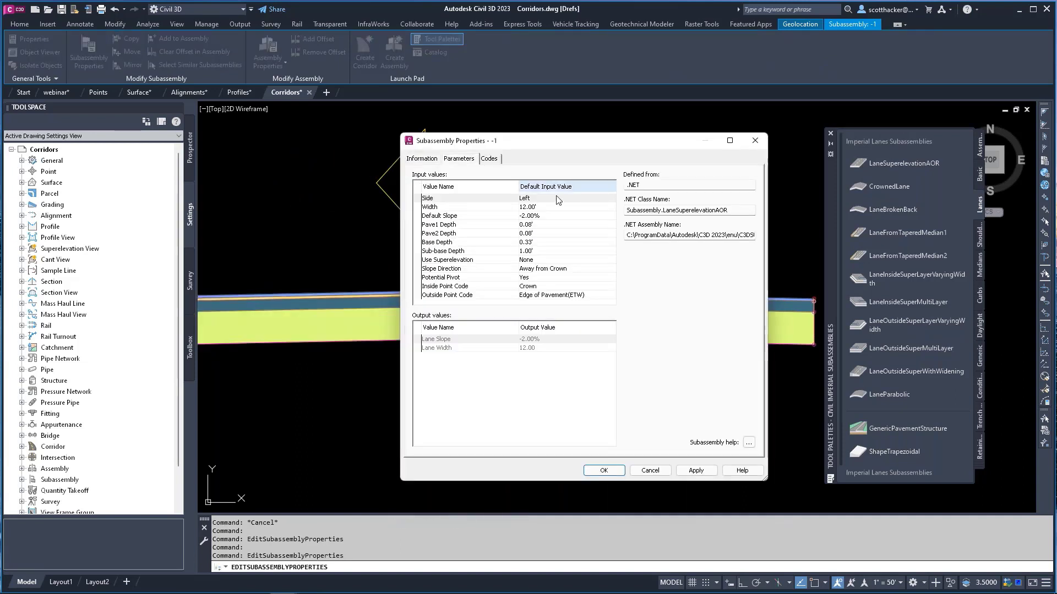
pyautogui.click(536, 234)
pyautogui.write('0')
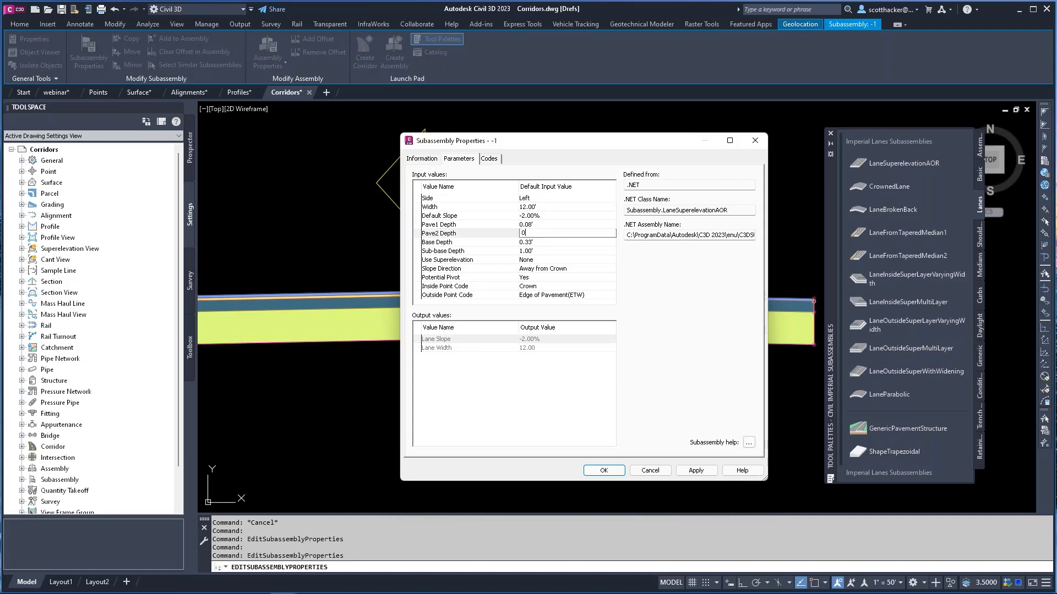
pyautogui.press('Return')
# Step: Set the left lane's Potential Pivot parameter to No and accept the subassembly properties
pyautogui.click(536, 278)
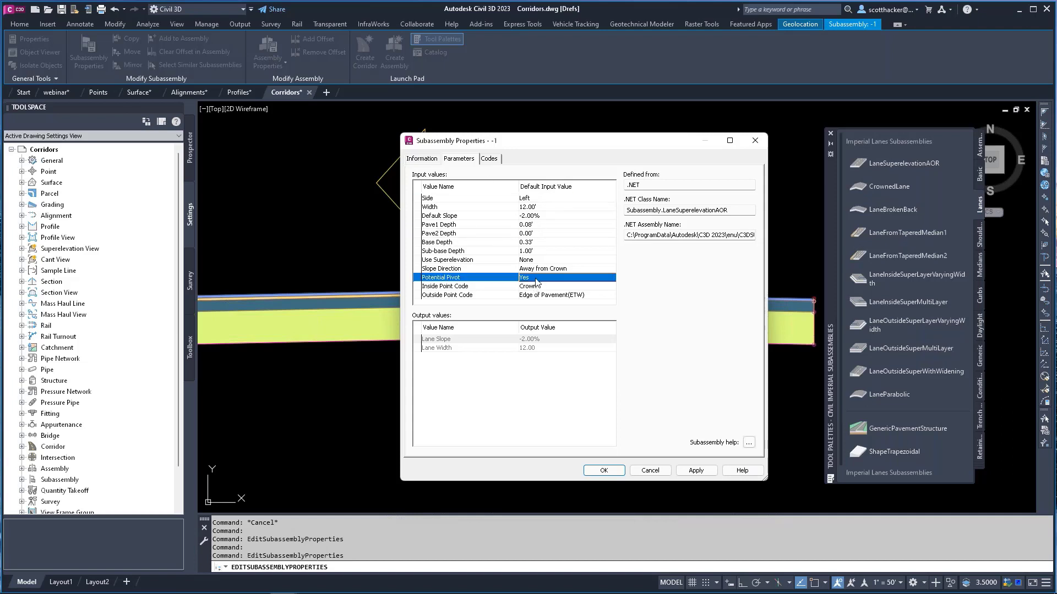
pyautogui.click(533, 307)
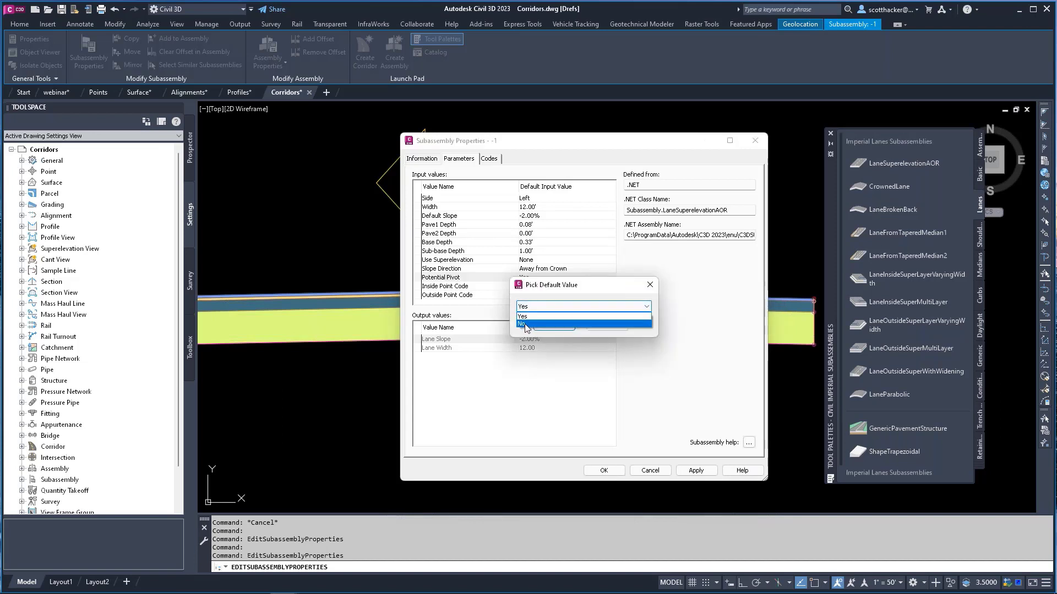
pyautogui.click(528, 325)
pyautogui.click(554, 326)
pyautogui.click(604, 471)
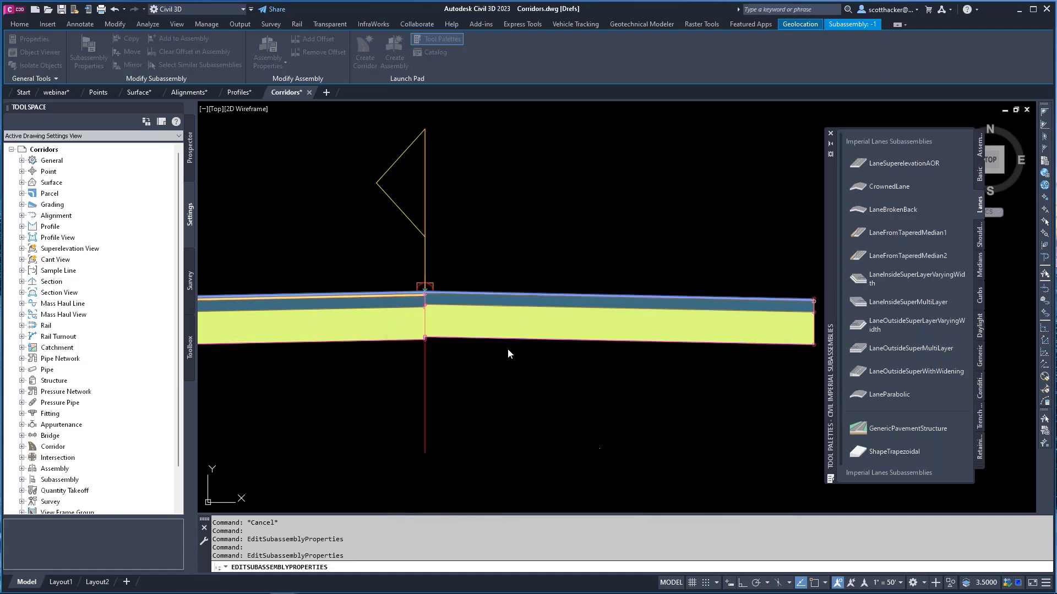
# Step: Attach an UrbanCurbGutterGeneral subassembly to the upper outside marker of the right lane, keeping the suggested name
pyautogui.scroll(-3, 506, 321)
pyautogui.scroll(2, 407, 326)
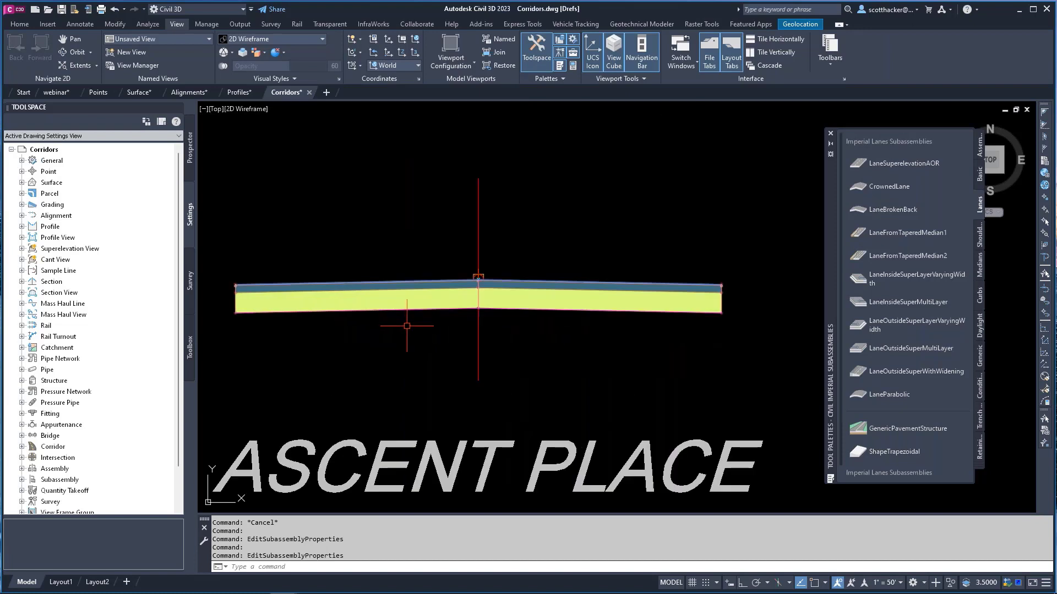
pyautogui.click(980, 295)
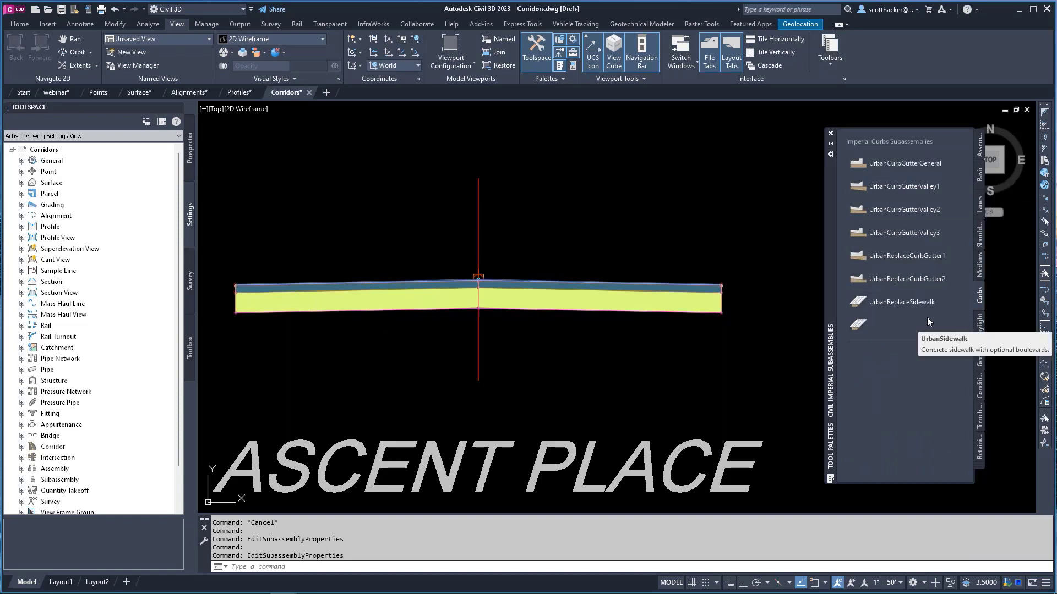
pyautogui.click(894, 163)
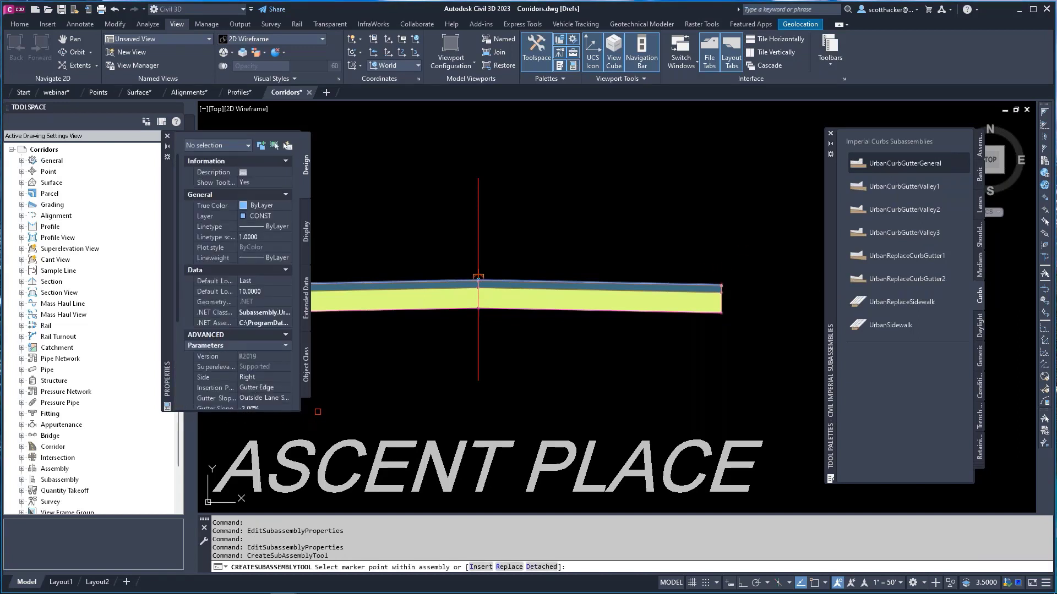
pyautogui.moveTo(299, 410); pyautogui.dragTo(341, 540)
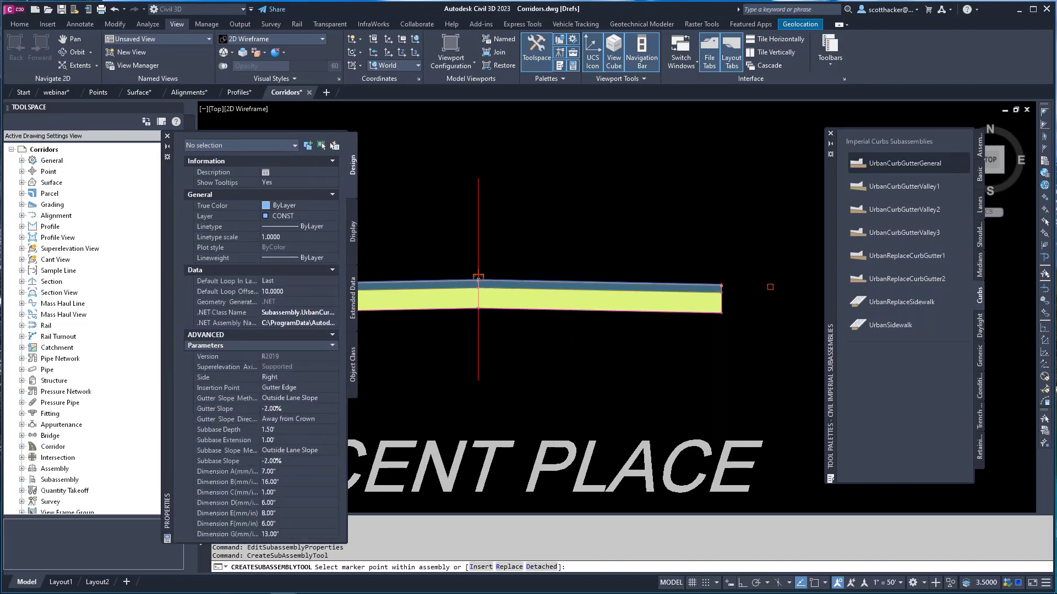
pyautogui.scroll(6, 686, 293)
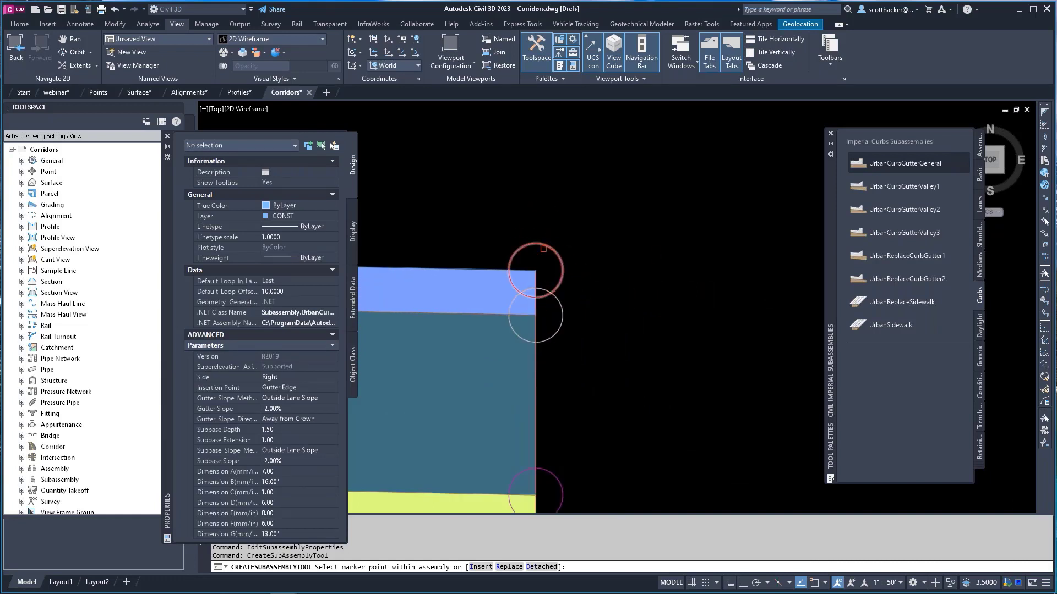
pyautogui.click(545, 244)
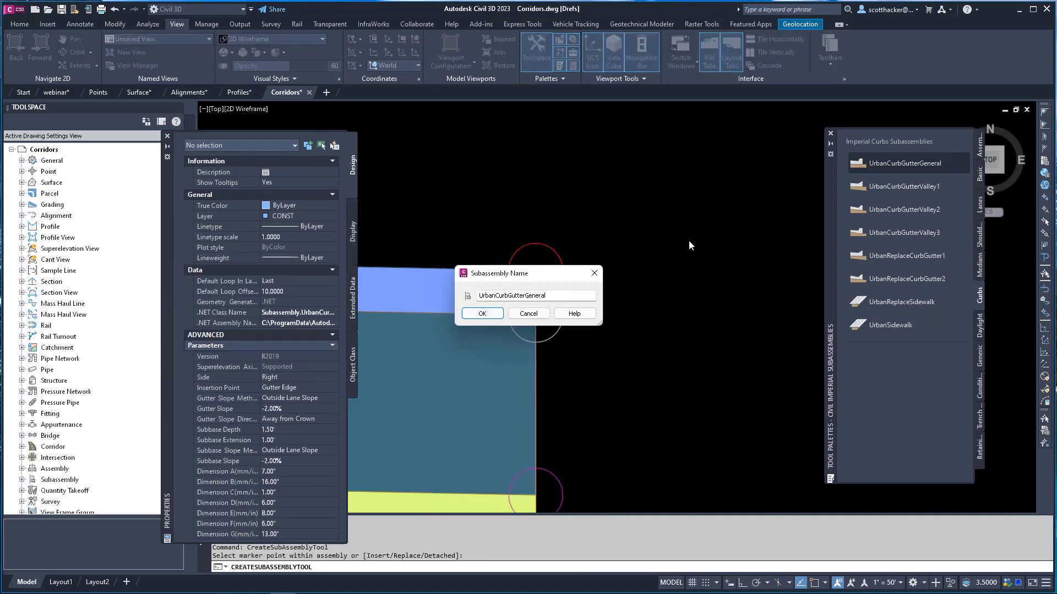
pyautogui.click(482, 313)
pyautogui.scroll(-2, 723, 252)
pyautogui.scroll(-4, 724, 252)
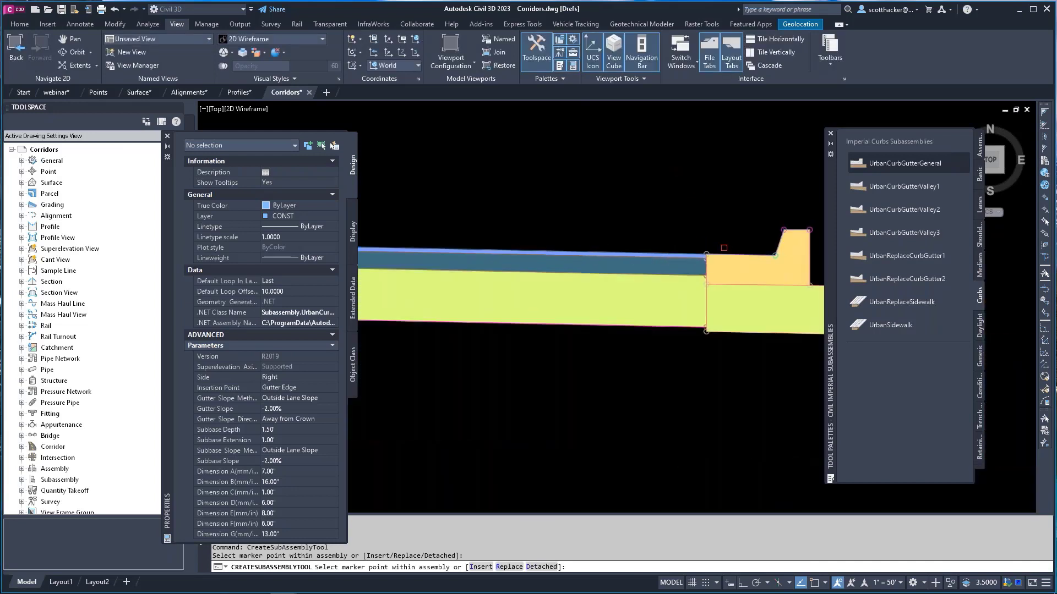
# Step: Attach the UrbanCurbGutterGeneral subassembly to the upper outside marker of the left lane, keeping the suggested name
pyautogui.scroll(4, 418, 262)
pyautogui.scroll(4, 418, 261)
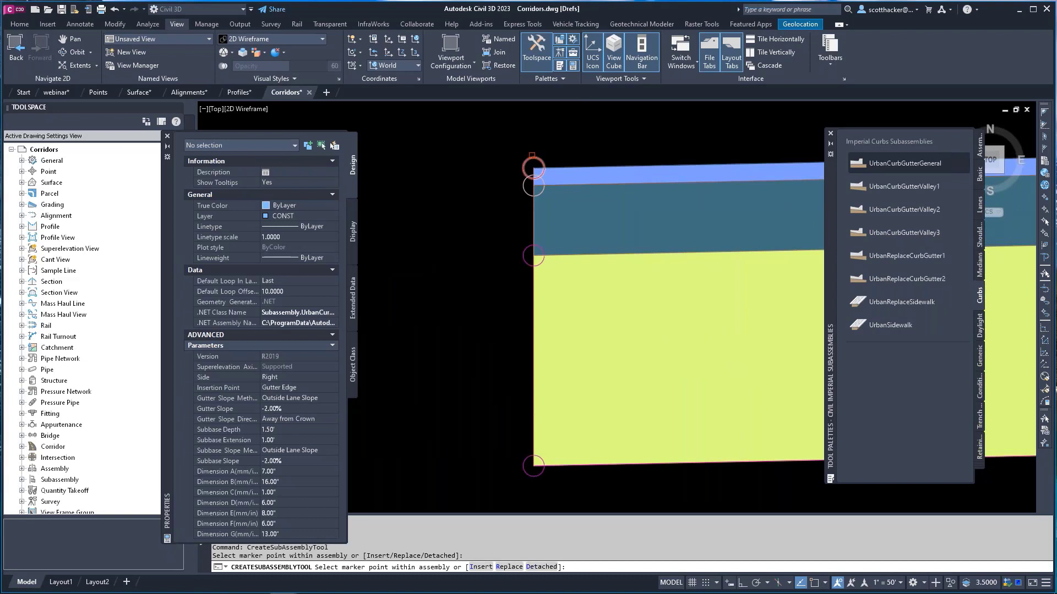
pyautogui.click(534, 167)
pyautogui.click(482, 313)
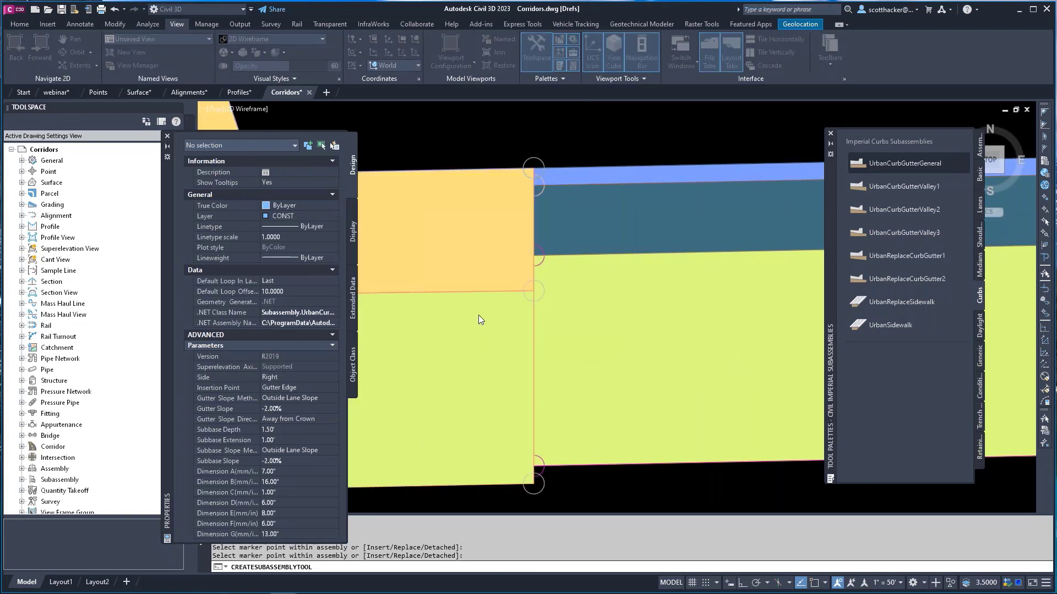
pyautogui.scroll(-5, 418, 292)
pyautogui.moveTo(724, 272); pyautogui.dragTo(436, 259, button='middle')
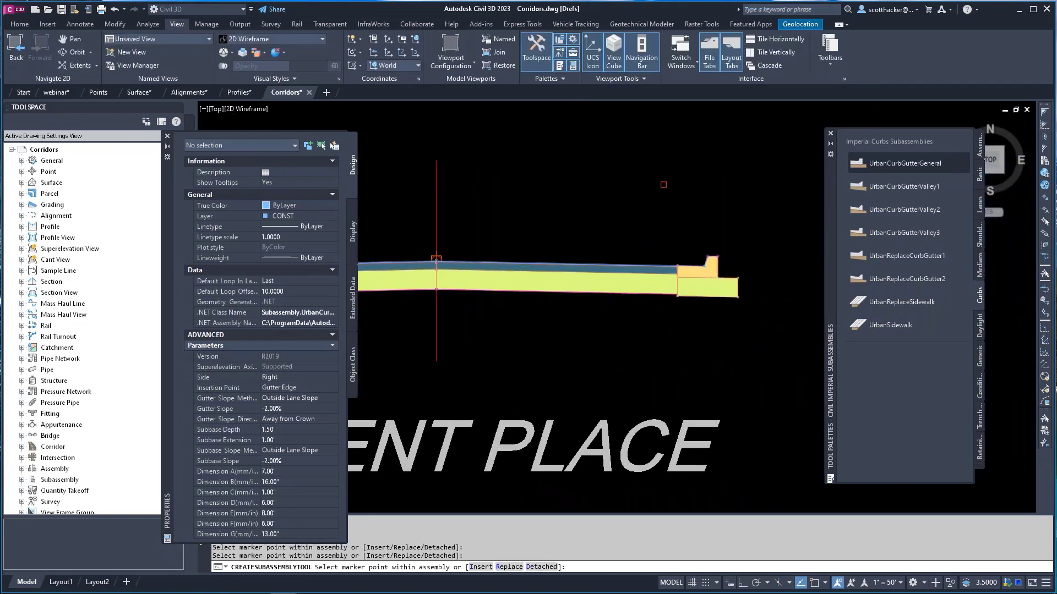
pyautogui.click(893, 323)
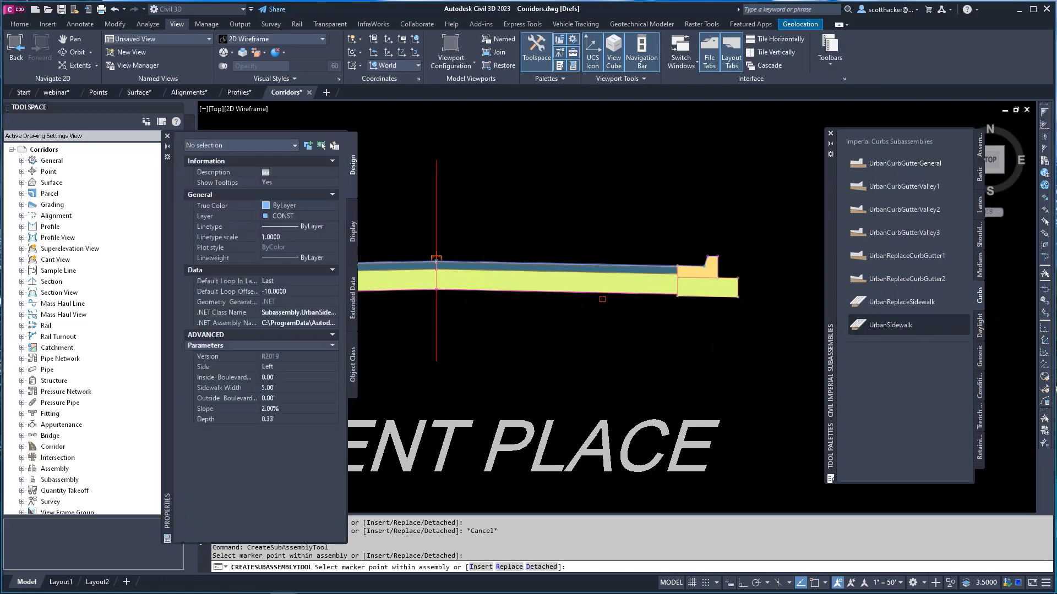
pyautogui.click(282, 387)
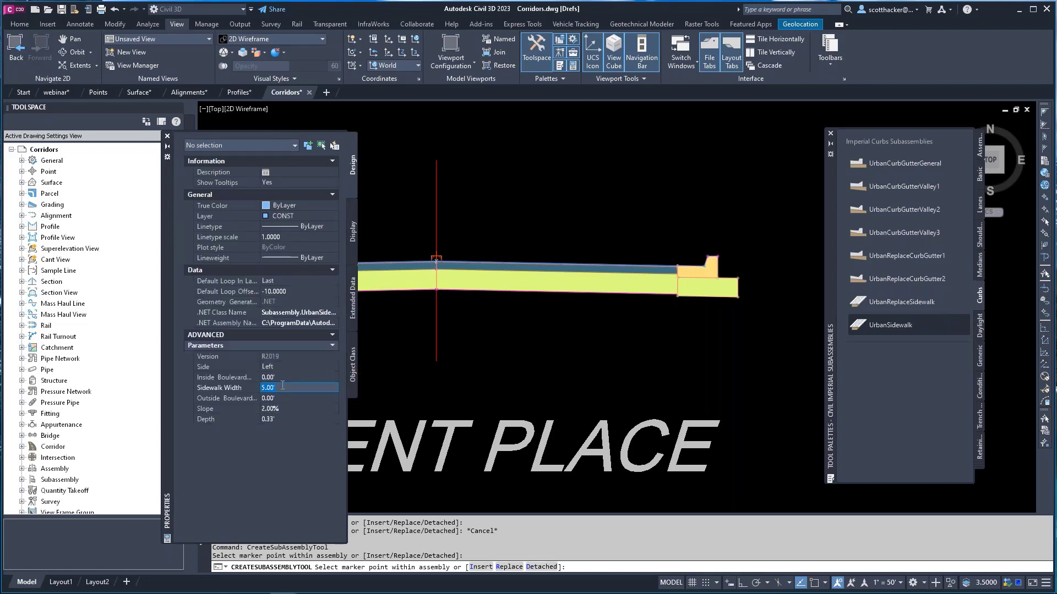
pyautogui.press('Tab')
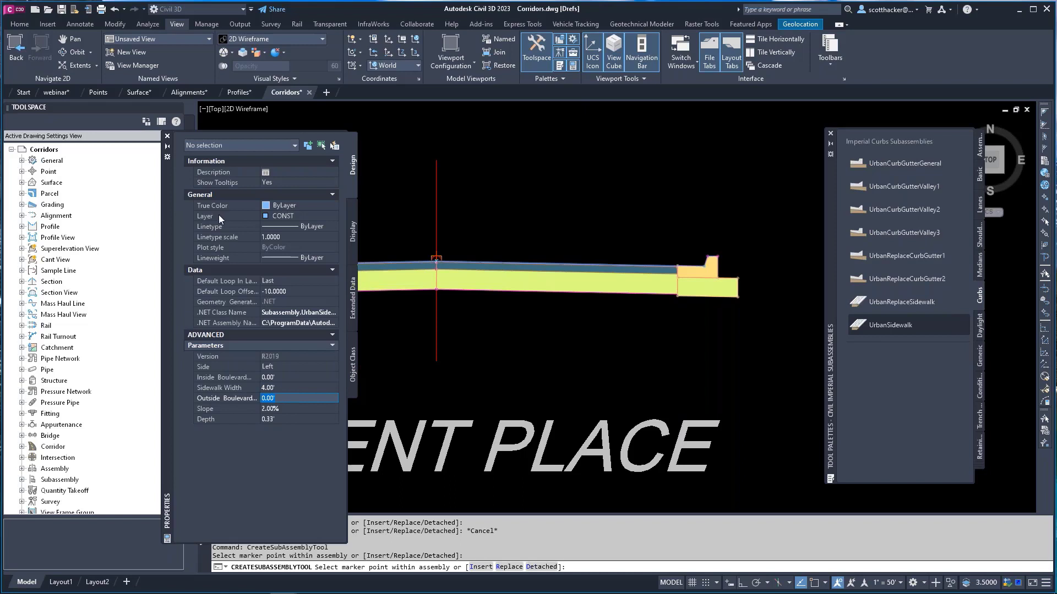
pyautogui.click(709, 234)
pyautogui.scroll(2, 719, 250)
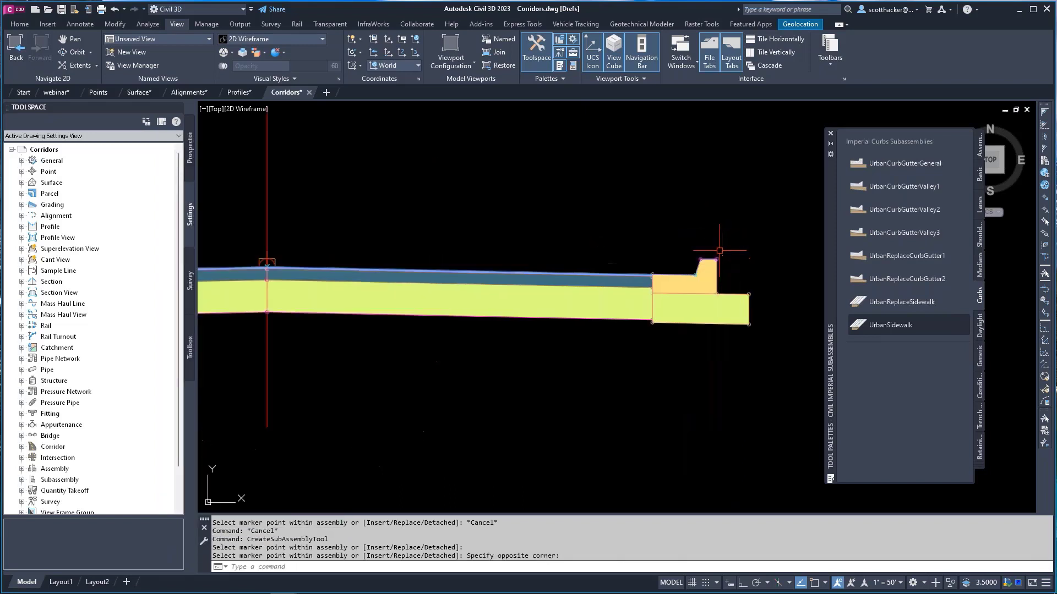
pyautogui.scroll(1, 720, 251)
# Step: Attach an UrbanSidewalk subassembly with a Sidewalk Width of 4 to the top back-of-curb marker of the right curb, keeping the suggested name
pyautogui.click(884, 324)
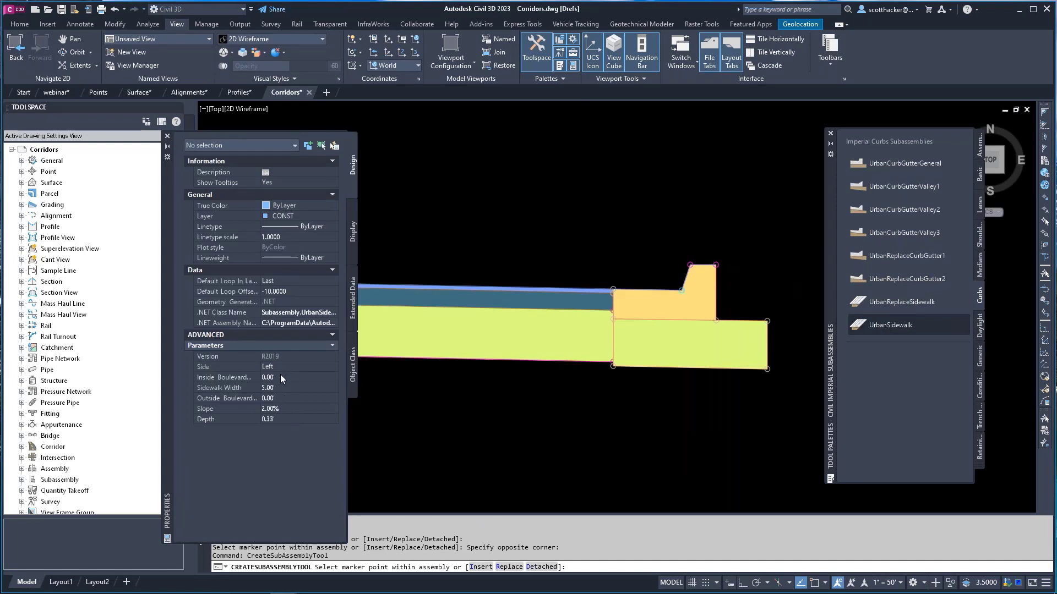
pyautogui.click(278, 387)
pyautogui.write('4')
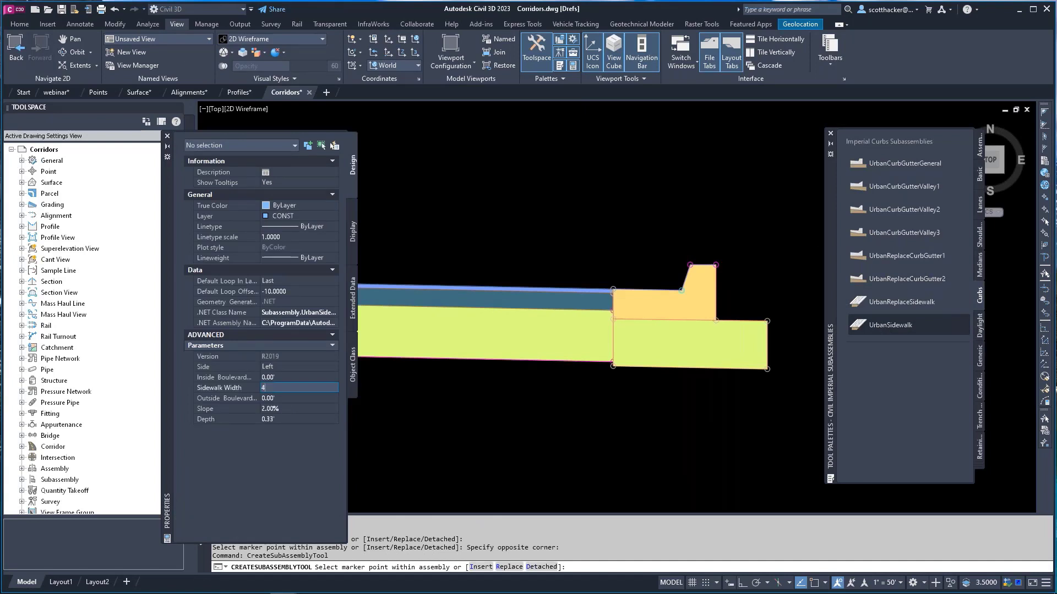
pyautogui.press('Tab')
pyautogui.scroll(4, 723, 251)
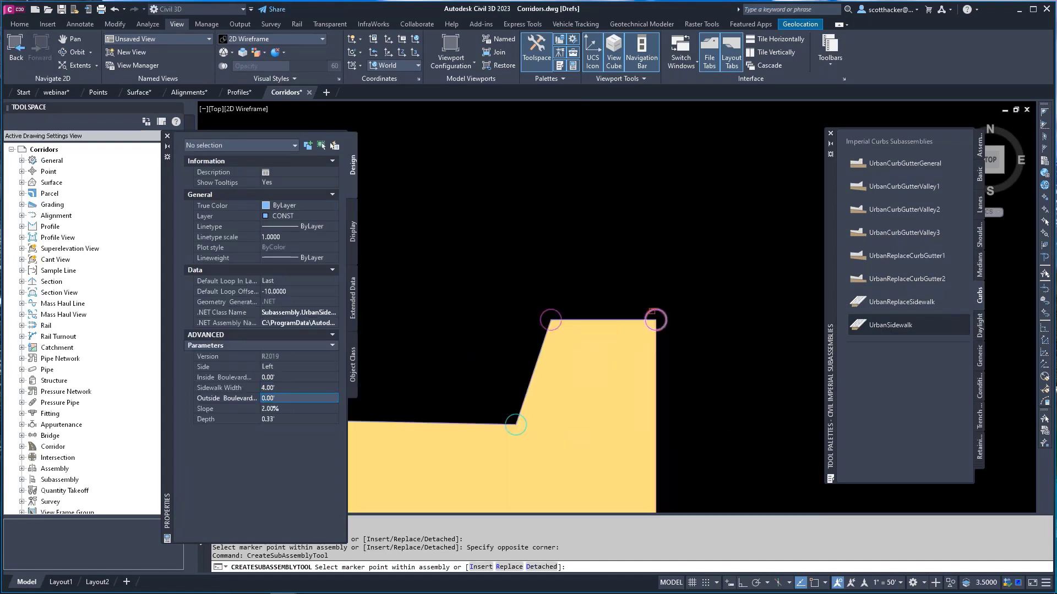
pyautogui.click(655, 319)
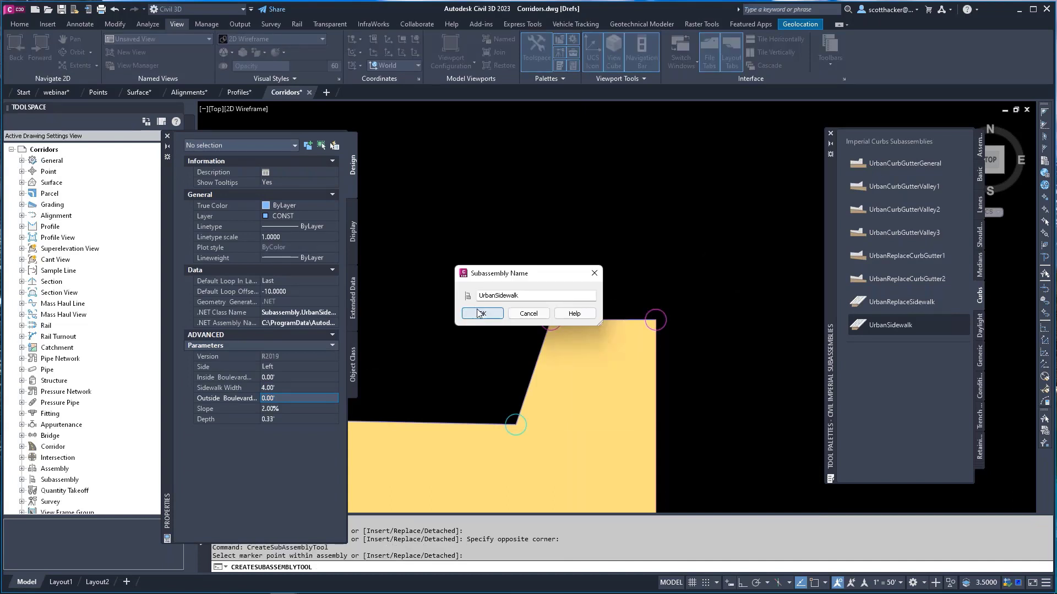
pyautogui.click(479, 313)
# Step: Attach the same UrbanSidewalk to the top back-of-curb marker of the left curb, keeping the suggested name, and finish placing subassemblies
pyautogui.scroll(-5, 725, 264)
pyautogui.scroll(6, 493, 258)
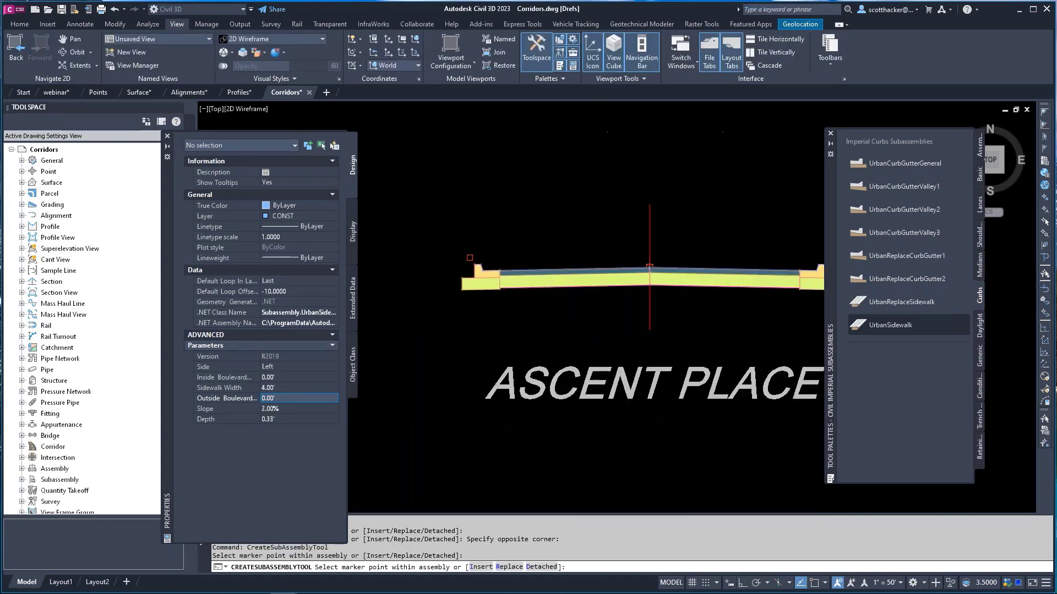
pyautogui.click(519, 273)
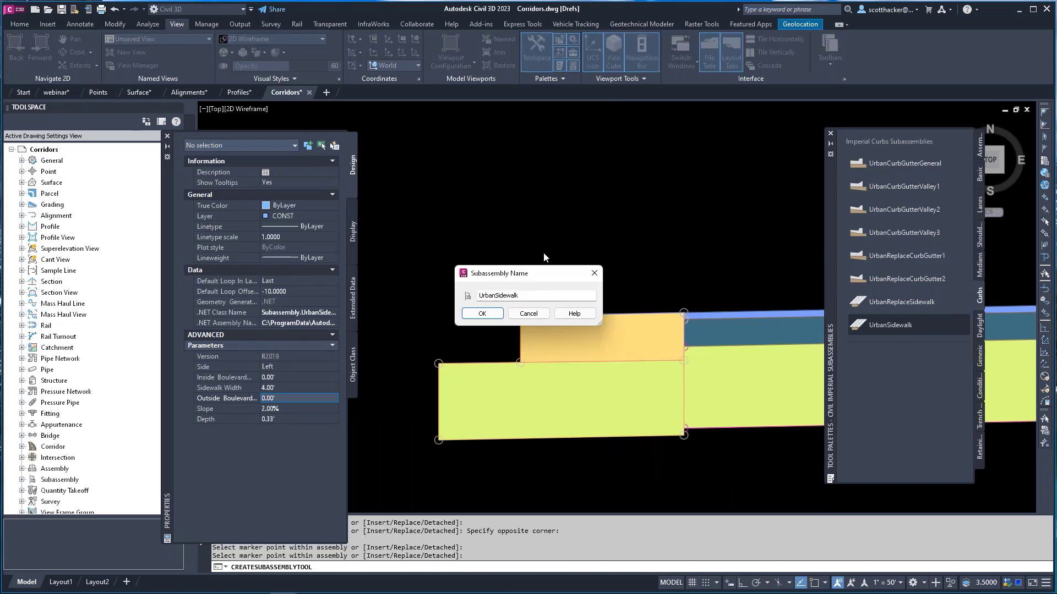
pyautogui.click(485, 315)
pyautogui.press('Escape')
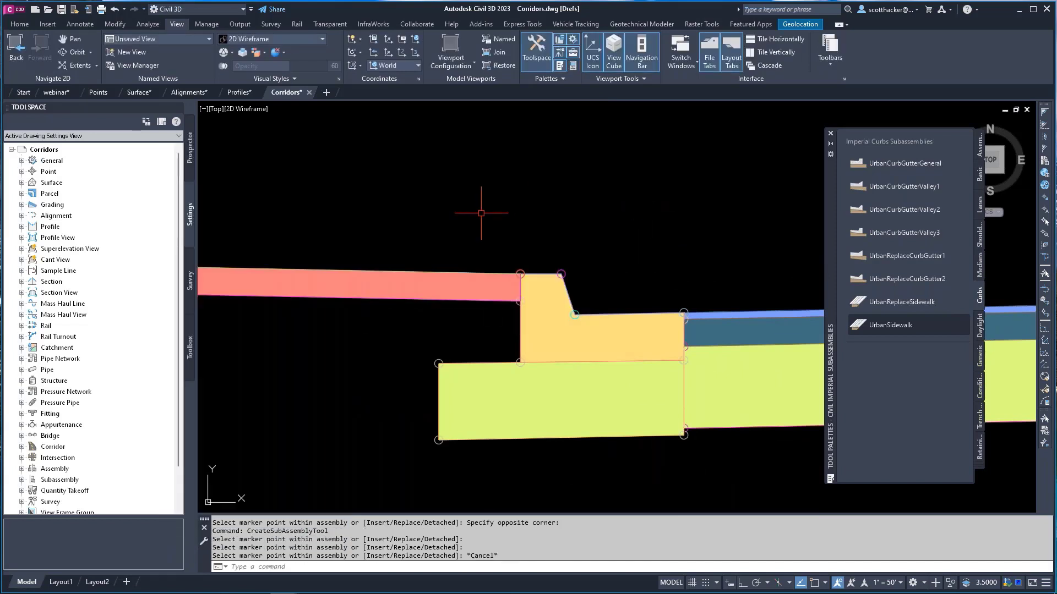
pyautogui.scroll(-8, 462, 208)
pyautogui.moveTo(548, 215); pyautogui.dragTo(505, 278, button='middle')
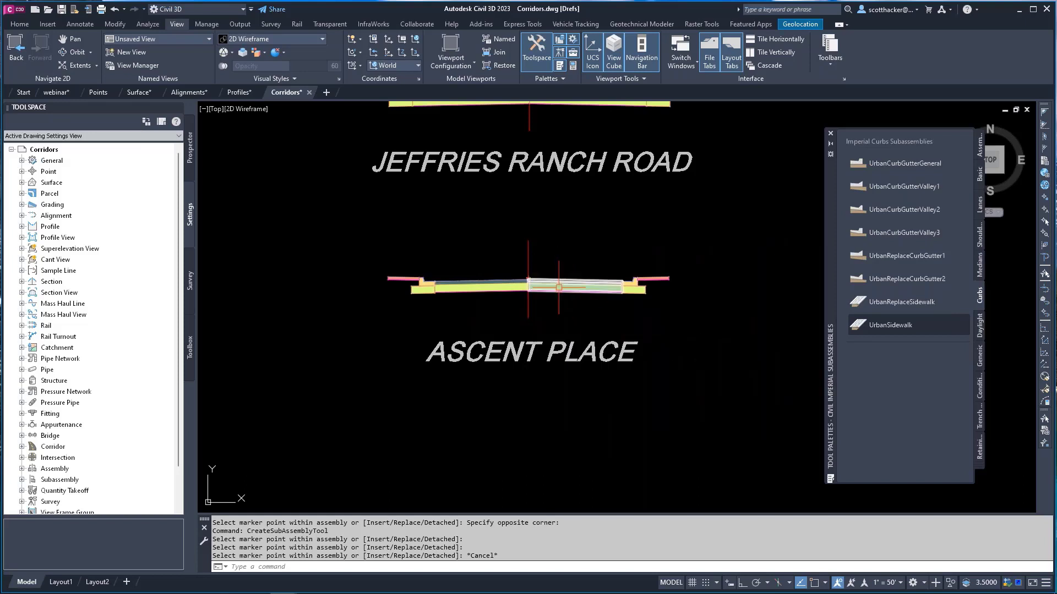
pyautogui.scroll(5, 527, 280)
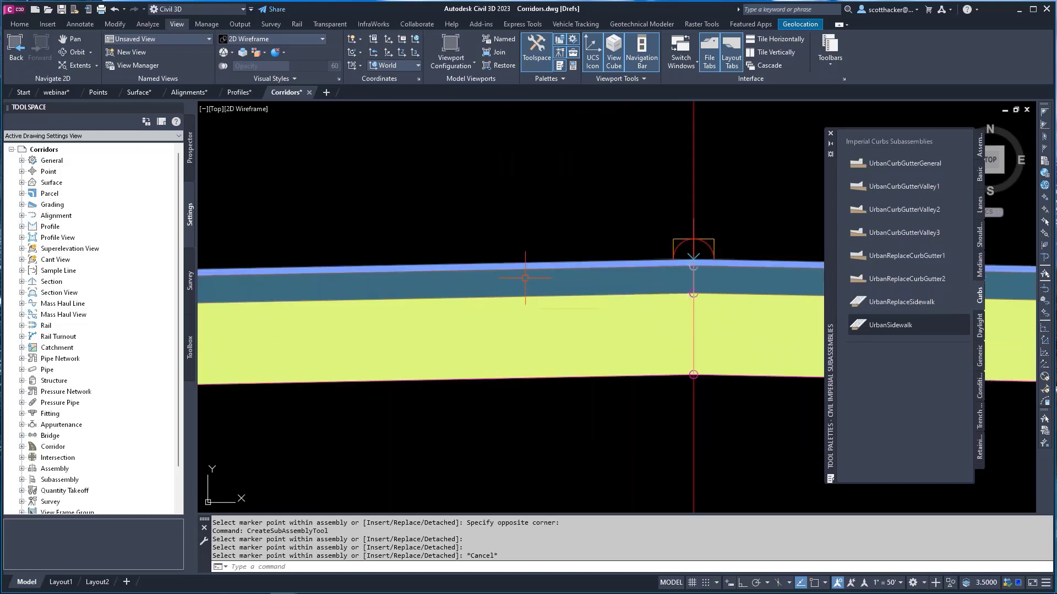
pyautogui.scroll(-2, 527, 280)
pyautogui.scroll(-3, 498, 238)
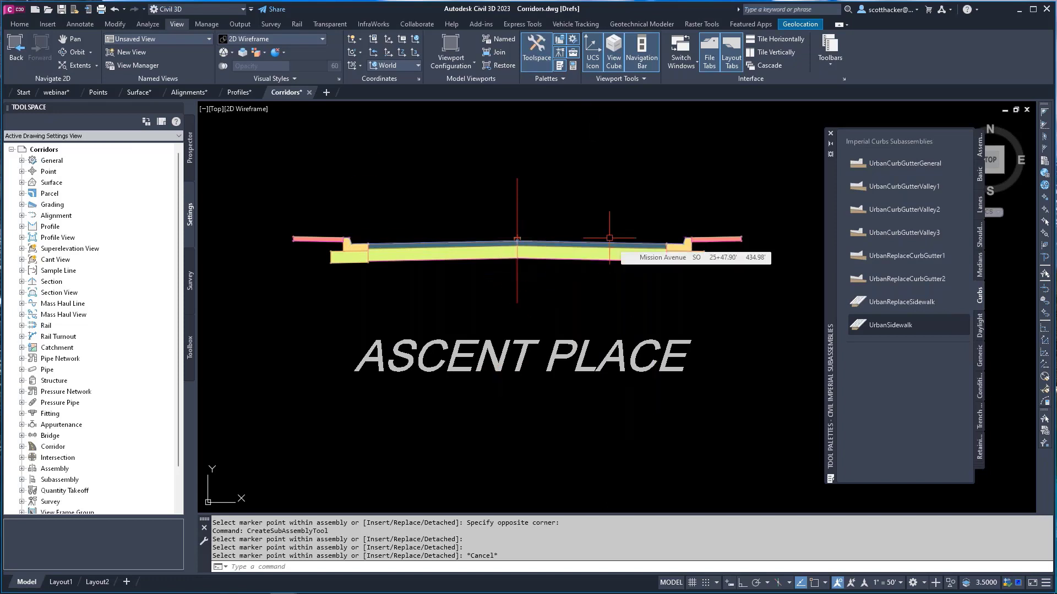
# Step: Start a new corridor named Ascent Place, keeping the Ascent Place alignment as its baseline
pyautogui.click(20, 25)
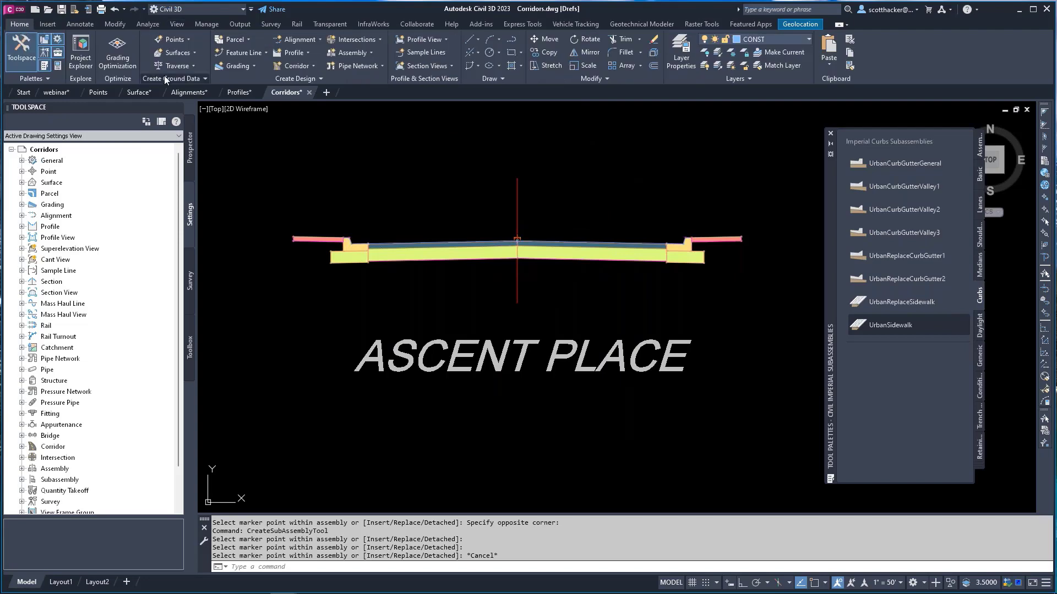
pyautogui.click(311, 66)
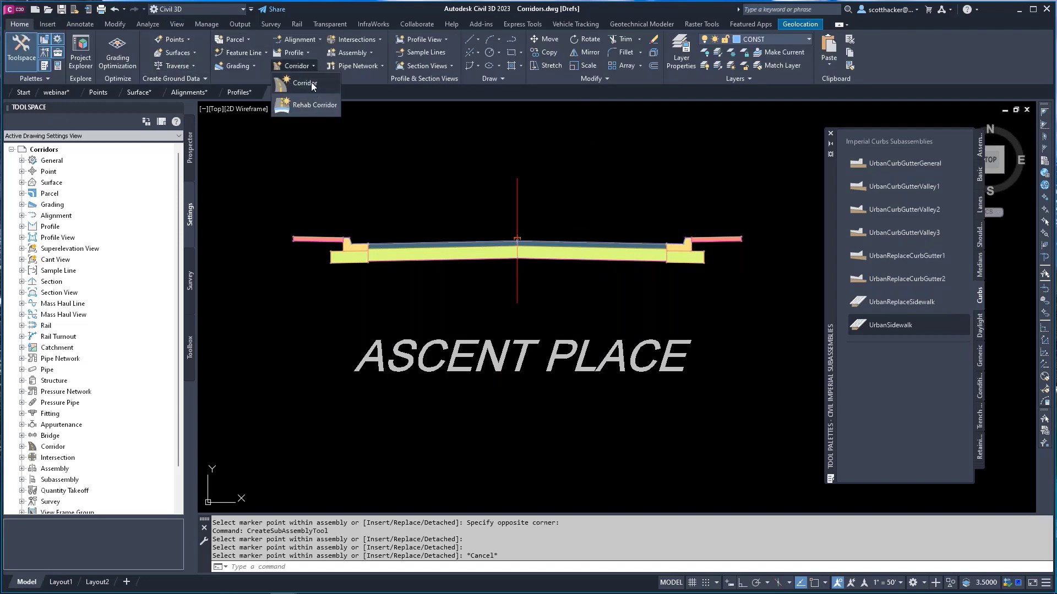
pyautogui.click(311, 84)
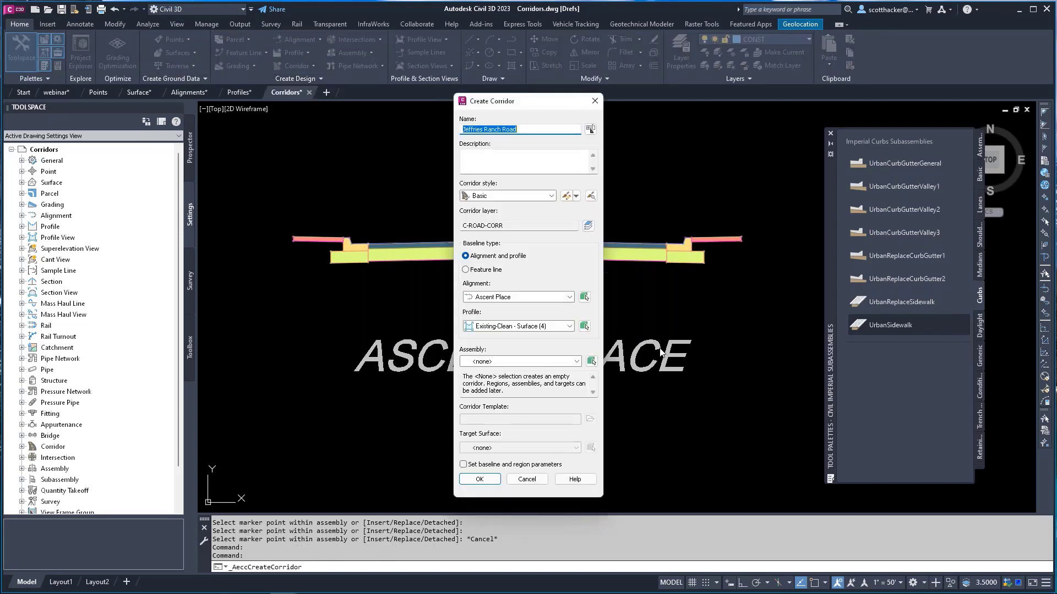
pyautogui.write('Ascent Place')
pyautogui.click(570, 297)
pyautogui.click(569, 297)
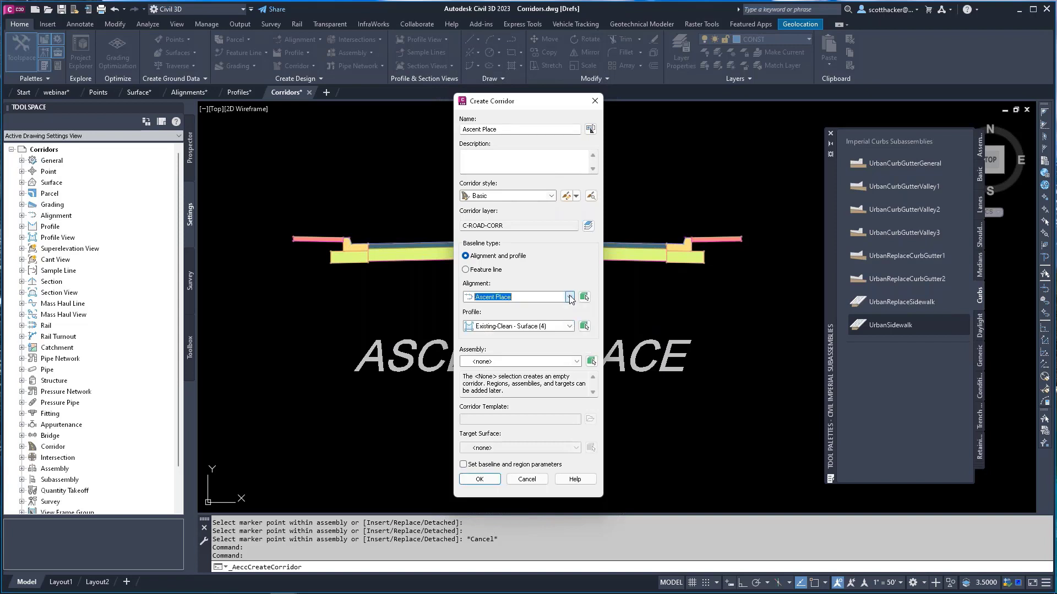
# Step: Set the corridor's profile to Layout (1) by picking the design profile in the Ascent Place profile view
pyautogui.click(569, 327)
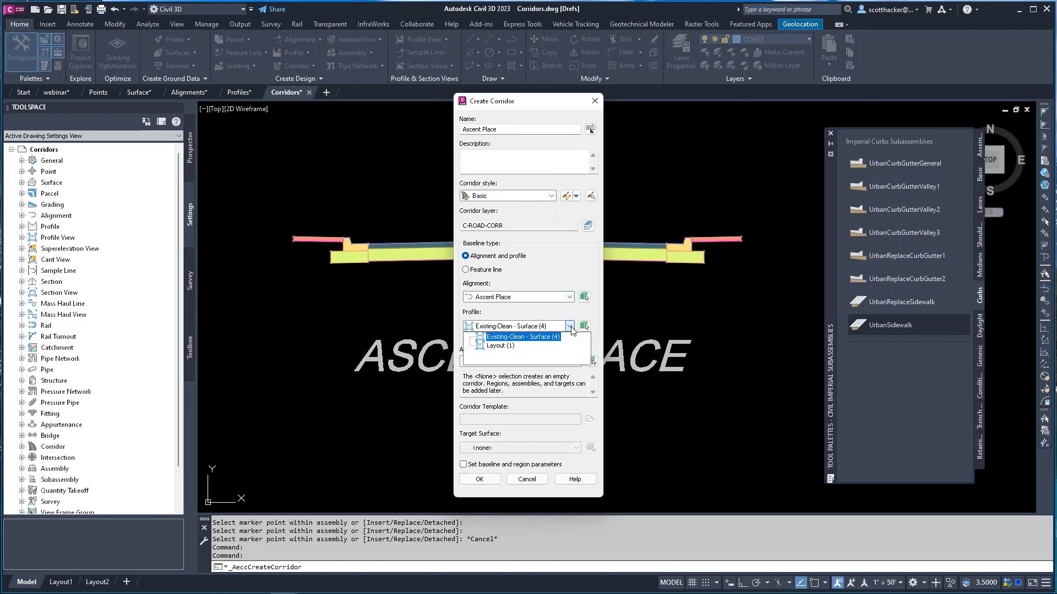
pyautogui.click(541, 337)
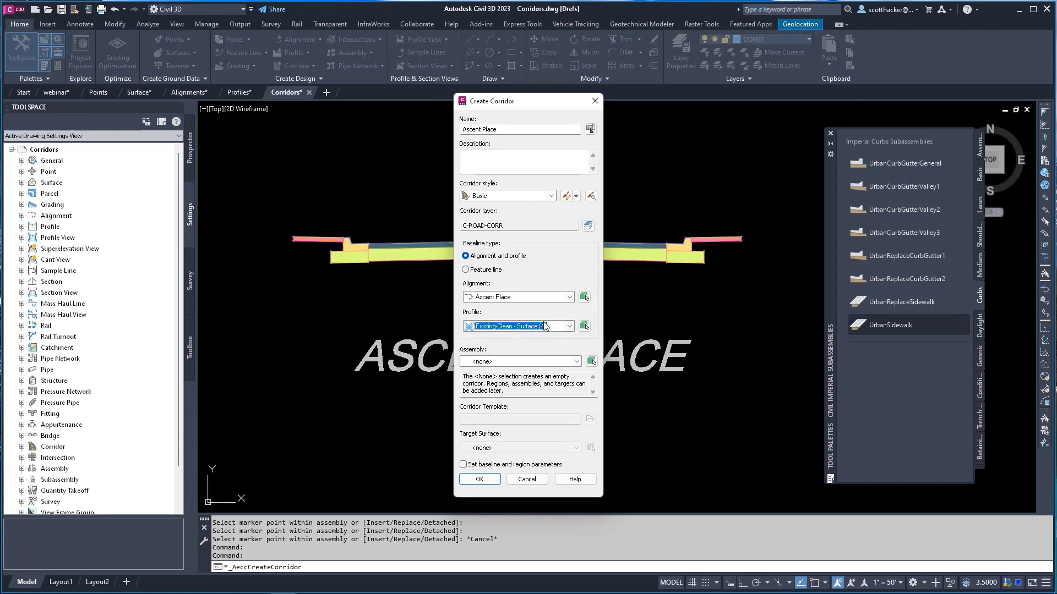
pyautogui.click(583, 327)
pyautogui.scroll(-8, 374, 295)
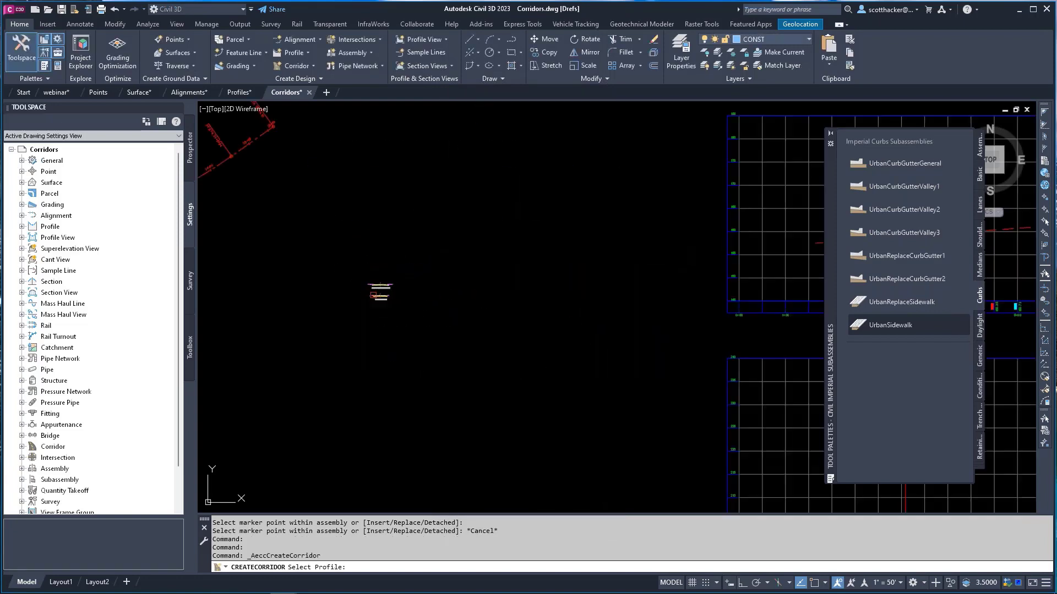
pyautogui.scroll(5, 380, 291)
pyautogui.scroll(3, 687, 404)
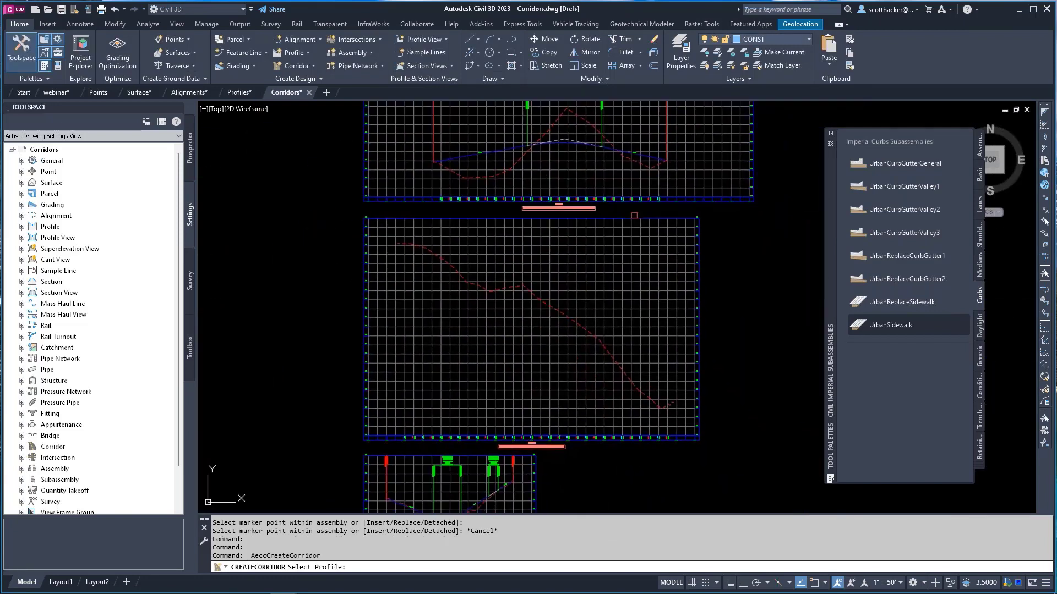
pyautogui.moveTo(582, 395); pyautogui.dragTo(707, 232, button='middle')
pyautogui.scroll(4, 615, 332)
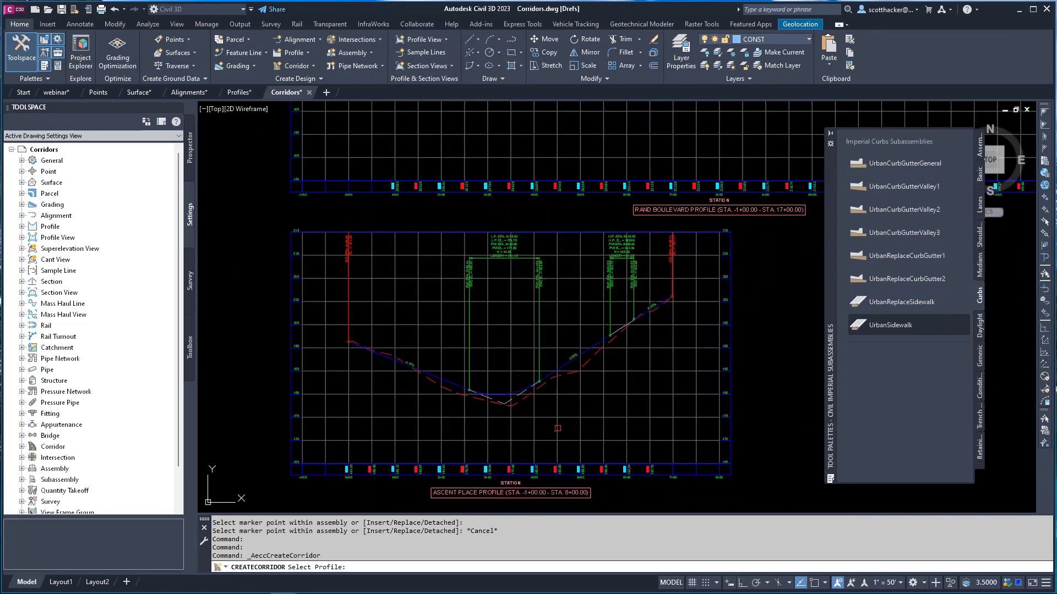
pyautogui.scroll(6, 481, 394)
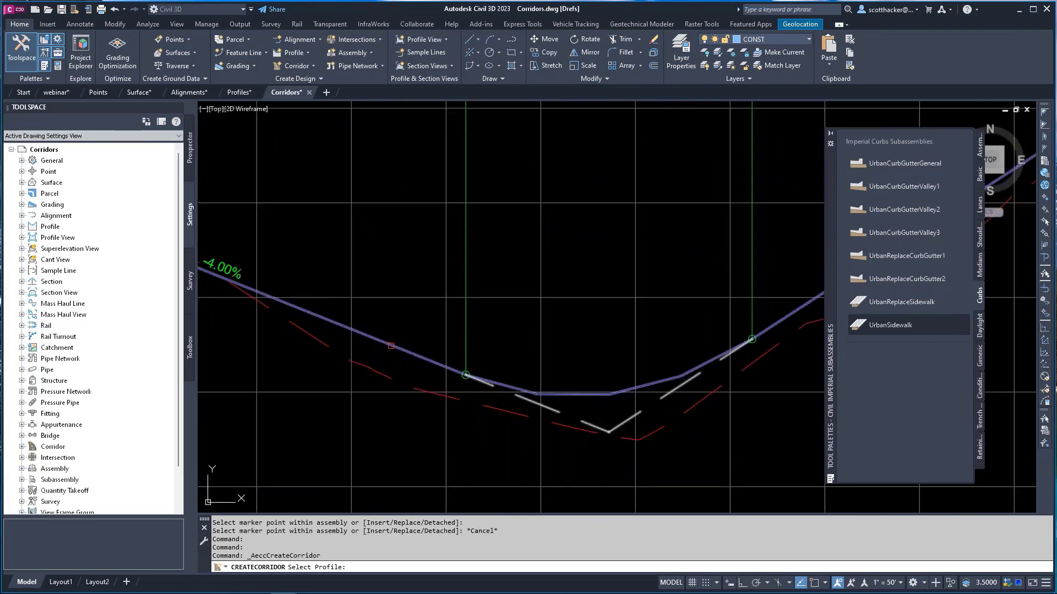
pyautogui.click(391, 346)
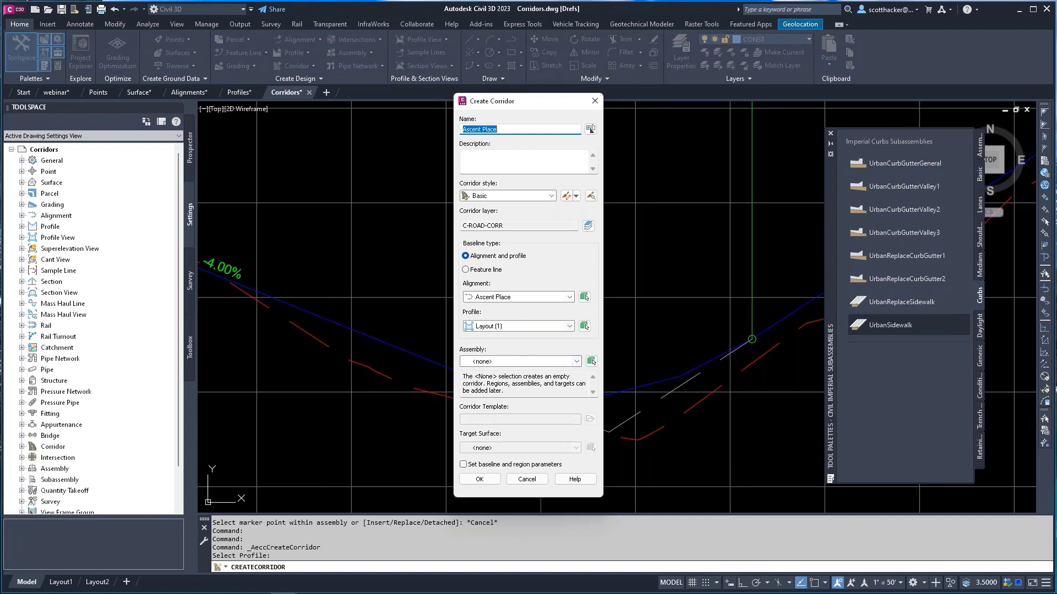
# Step: Assign the Ascent Place assembly and create the corridor with the option to set baseline and region parameters off
pyautogui.click(576, 362)
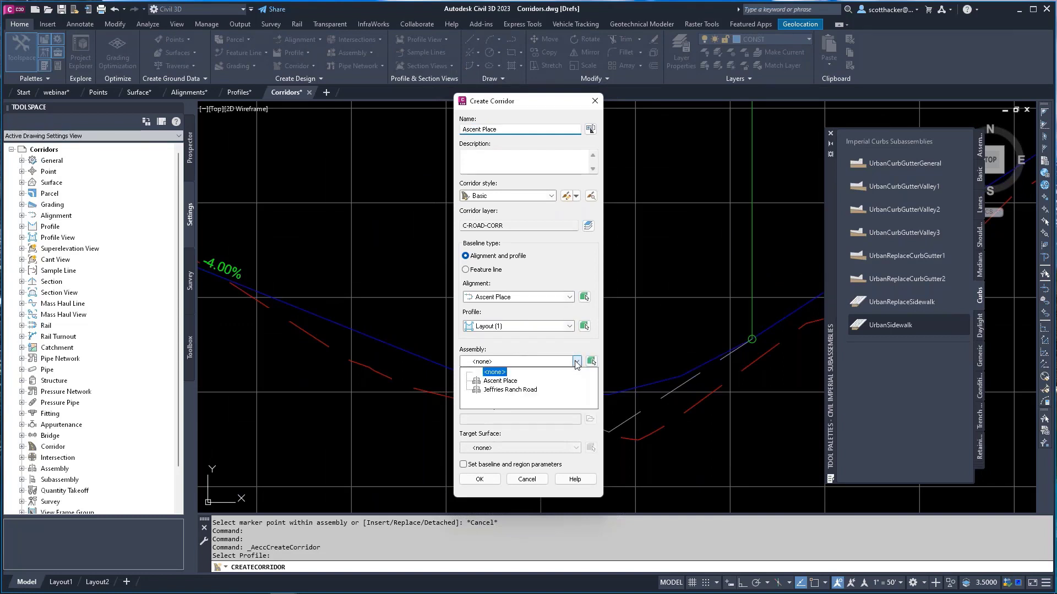
pyautogui.click(511, 382)
pyautogui.click(463, 466)
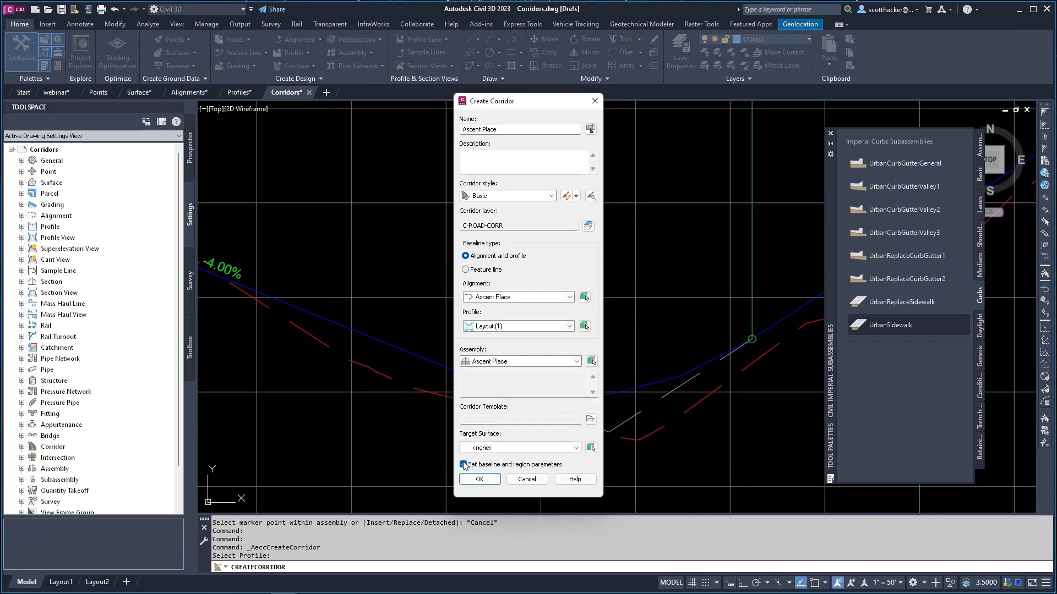
pyautogui.click(464, 466)
pyautogui.click(479, 479)
pyautogui.click(483, 478)
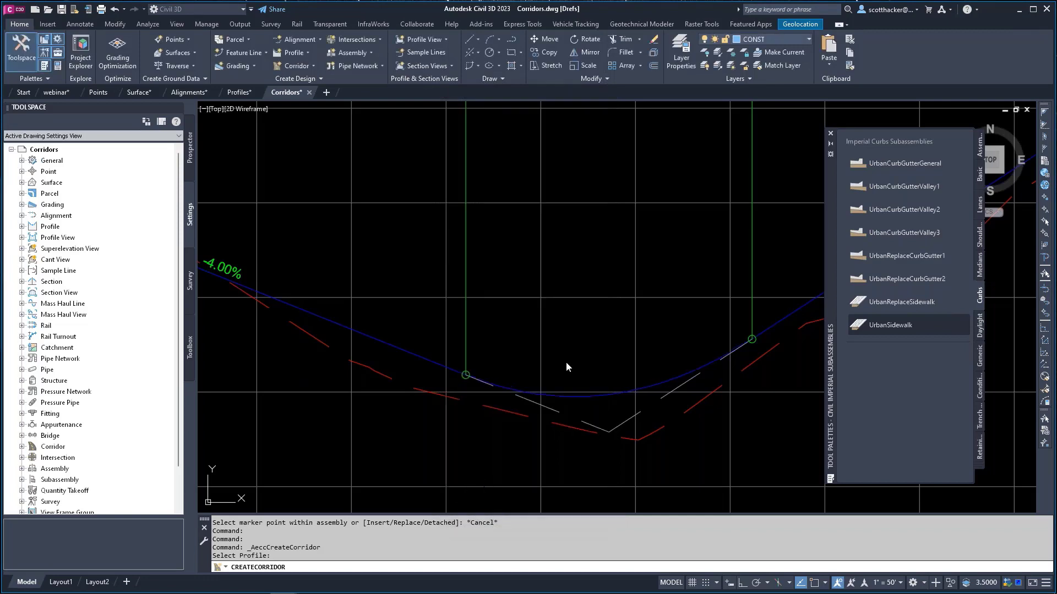
# Step: Open the Ascent Place corridor in the Object Viewer and orbit it to examine its bend in 3D
pyautogui.scroll(-5, 565, 314)
pyautogui.scroll(6, 654, 240)
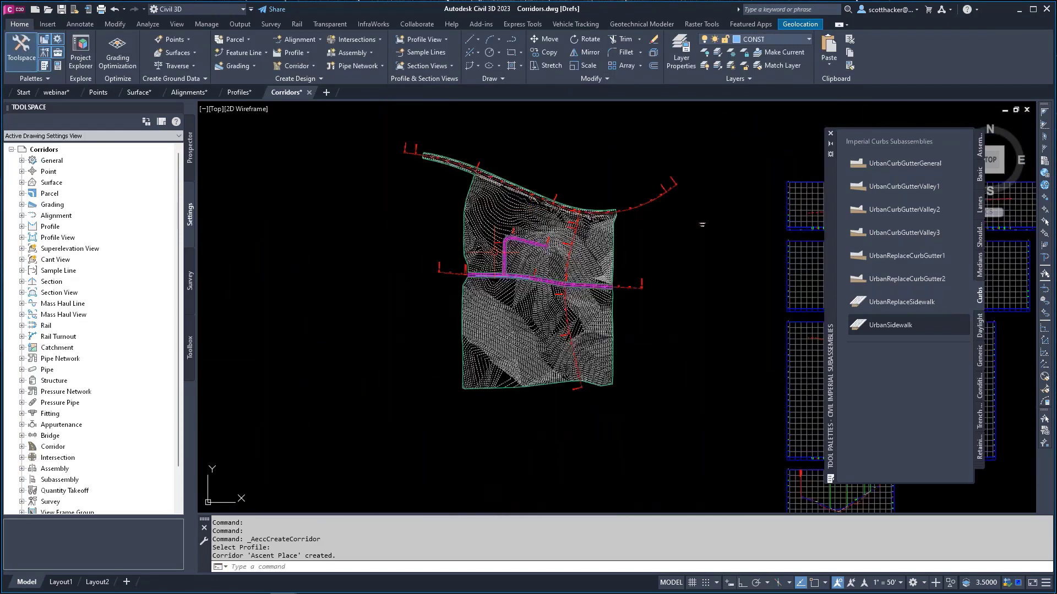
pyautogui.moveTo(695, 212); pyautogui.dragTo(500, 347, button='middle')
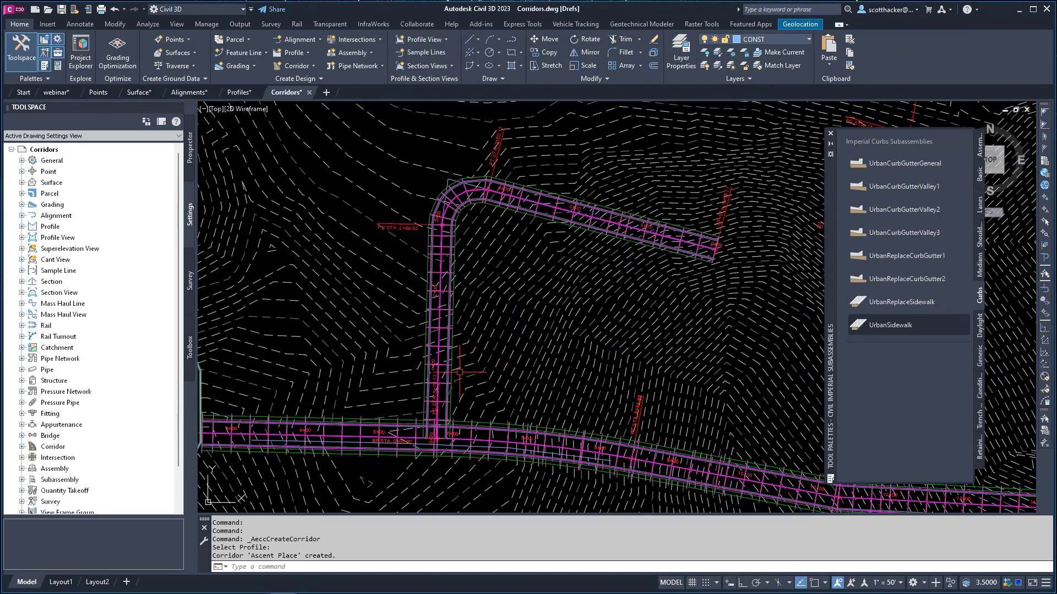
pyautogui.scroll(3, 465, 204)
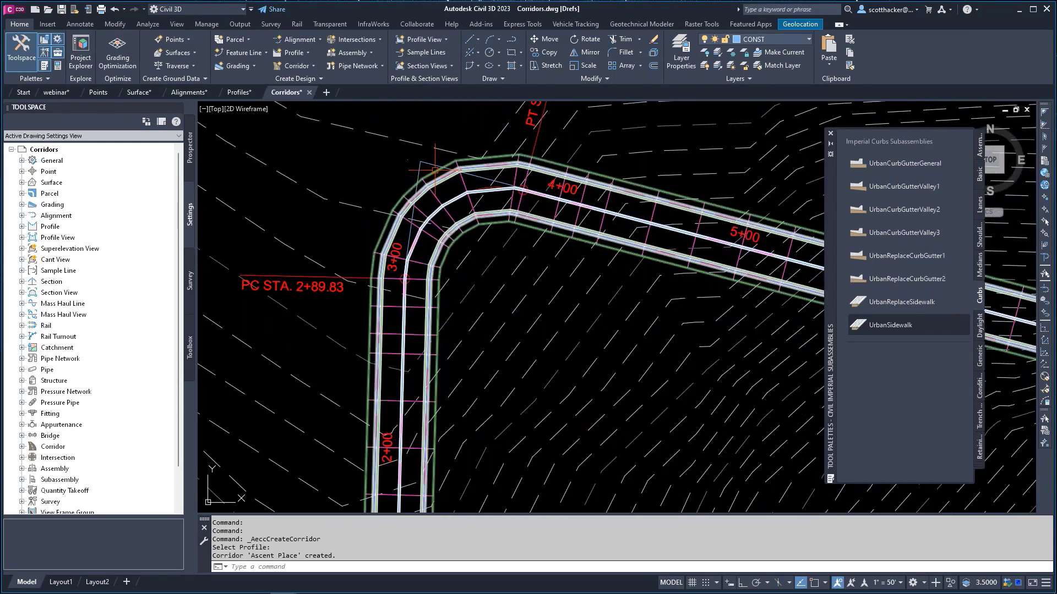
pyautogui.click(434, 172)
pyautogui.rightClick(435, 171)
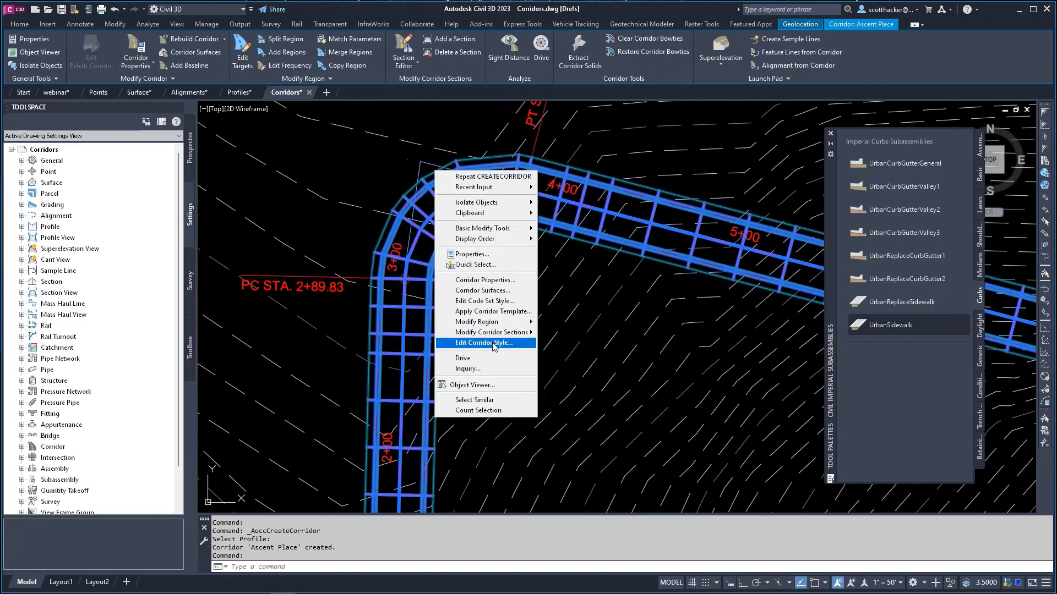
pyautogui.click(474, 385)
pyautogui.moveTo(699, 291); pyautogui.dragTo(634, 359)
pyautogui.scroll(5, 474, 352)
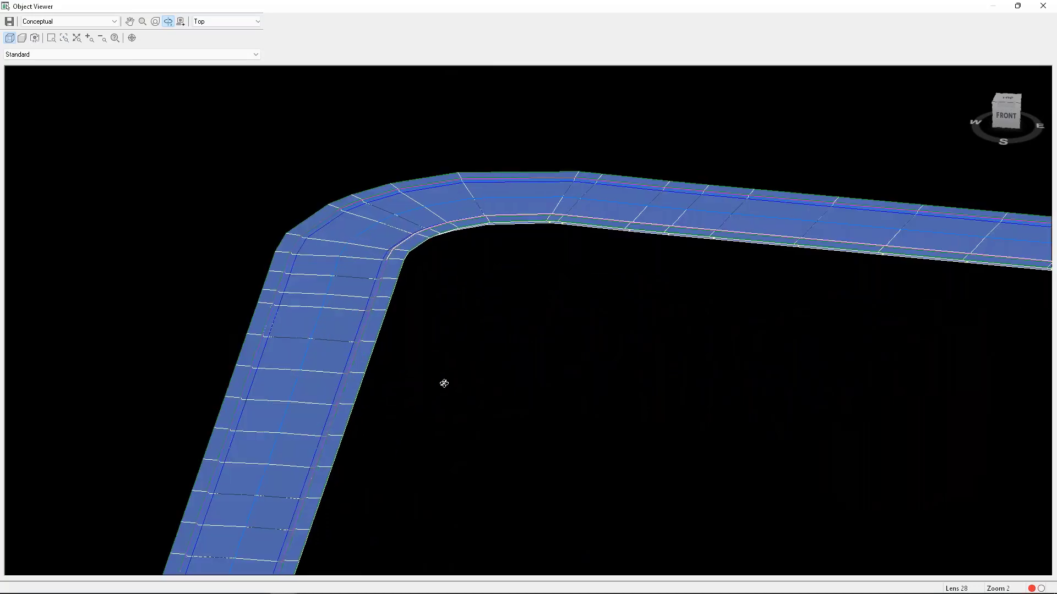
pyautogui.moveTo(443, 382); pyautogui.dragTo(441, 361)
# Step: Switch the Object Viewer's visual style to Realistic, inspect the road's lanes, curbs and sidewalks up close, and leave the viewer
pyautogui.click(63, 21)
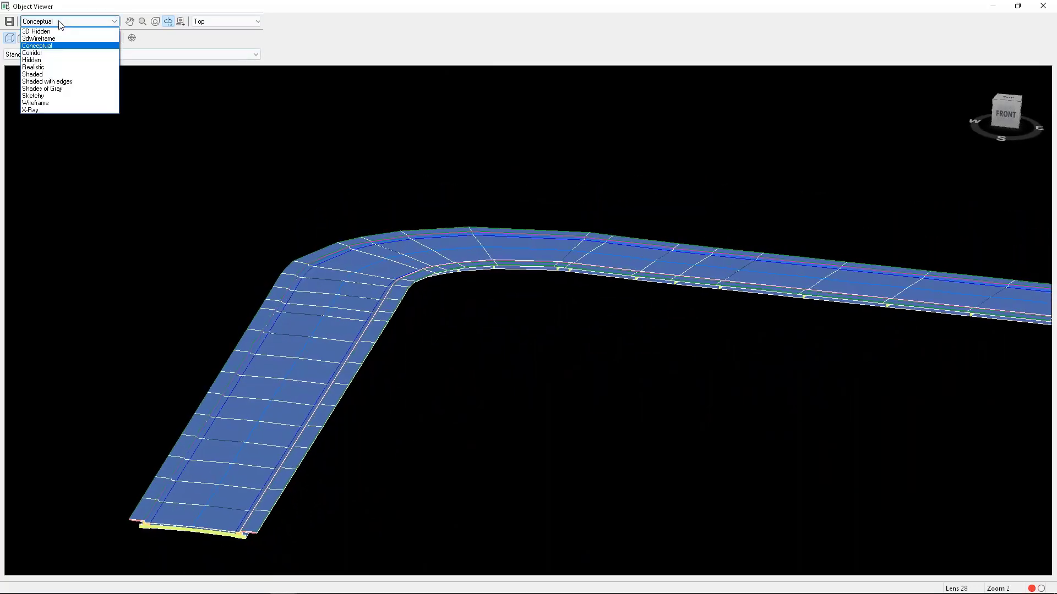
pyautogui.click(35, 67)
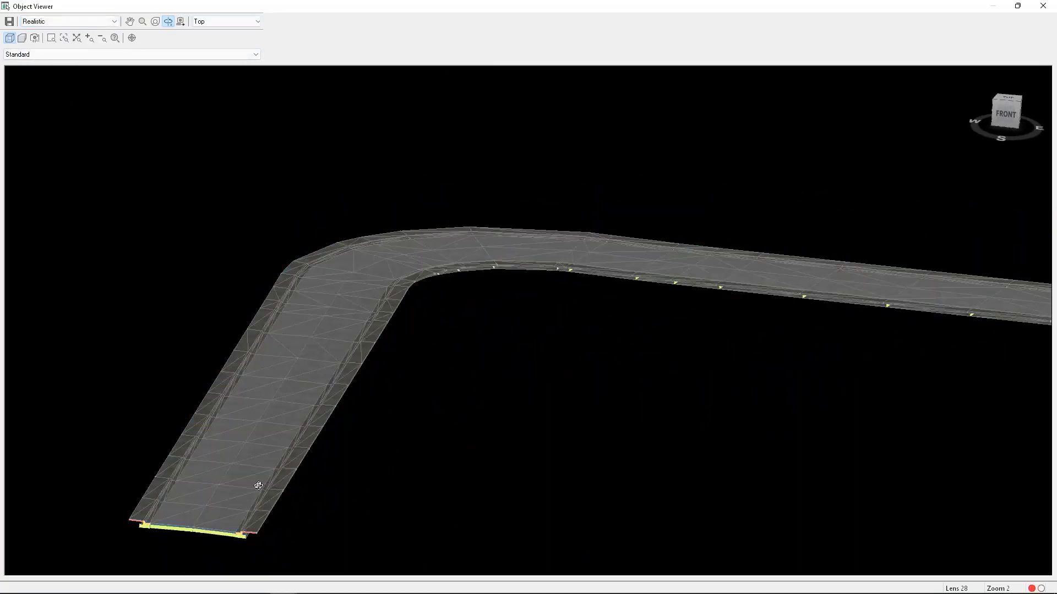
pyautogui.scroll(3, 222, 482)
pyautogui.moveTo(414, 369); pyautogui.dragTo(774, 258, button='middle')
pyautogui.scroll(4, 452, 387)
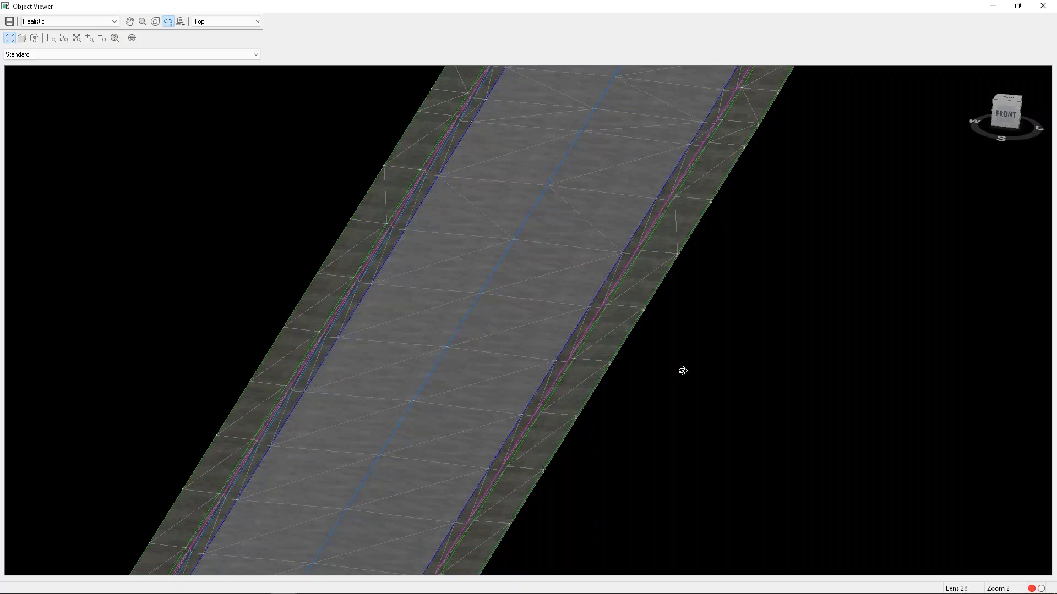
pyautogui.press('Escape')
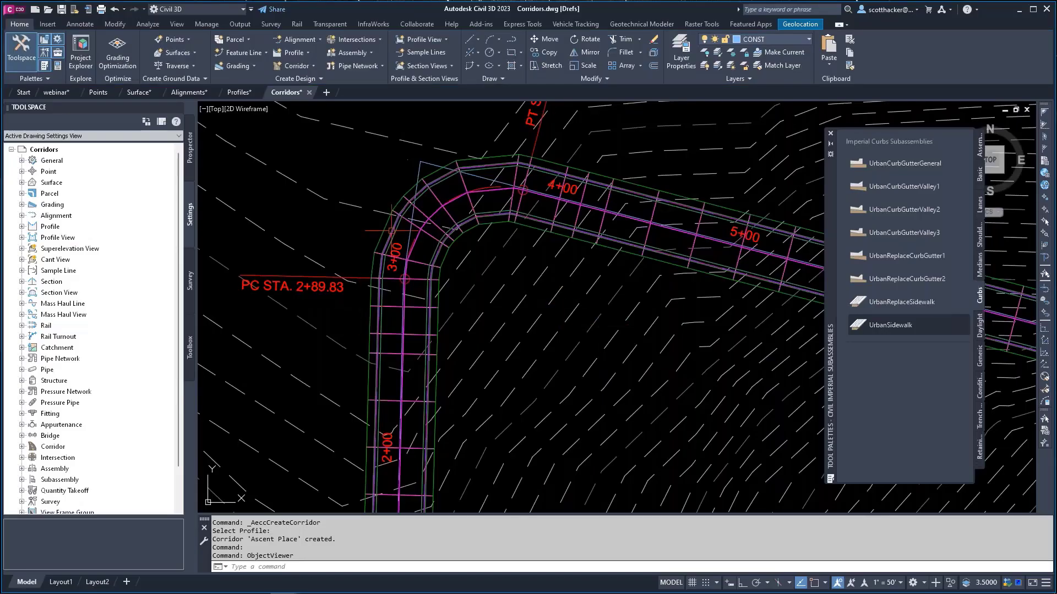
# Step: Stretch the Ascent Place corridor's start back from the main road's centerline to between stations 0+50 and 0+75, clear of the crossing corridor
pyautogui.click(392, 207)
pyautogui.click(418, 176)
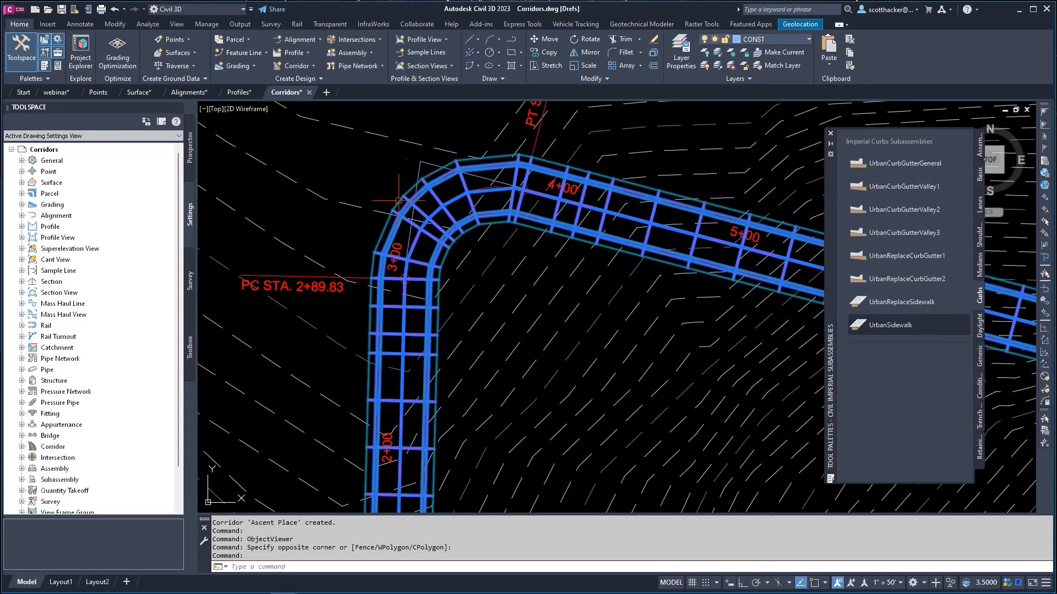
pyautogui.scroll(-5, 415, 179)
pyautogui.scroll(6, 379, 328)
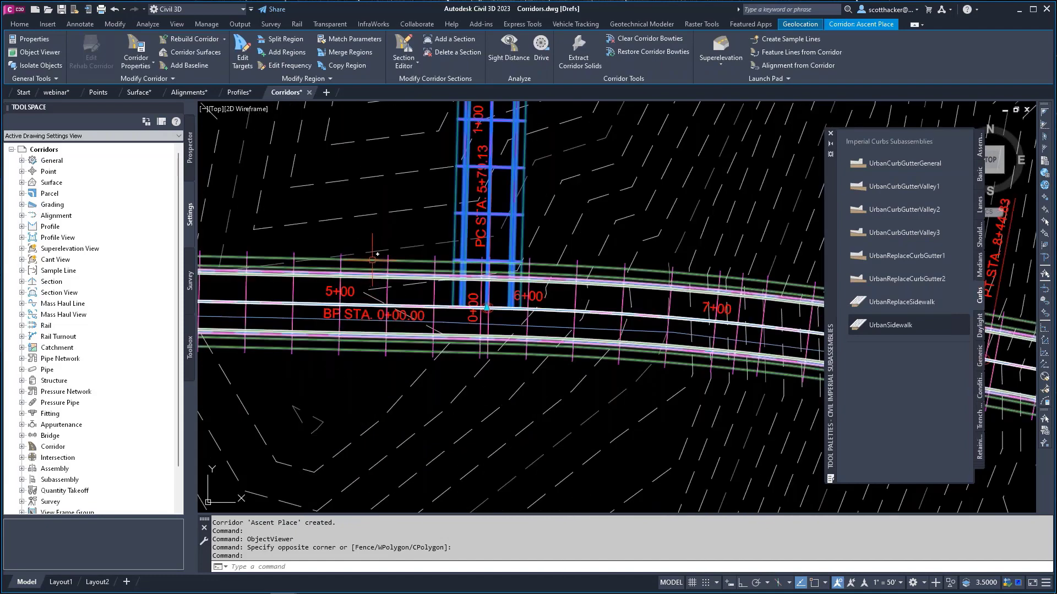
pyautogui.press('Escape')
pyautogui.press('Escape')
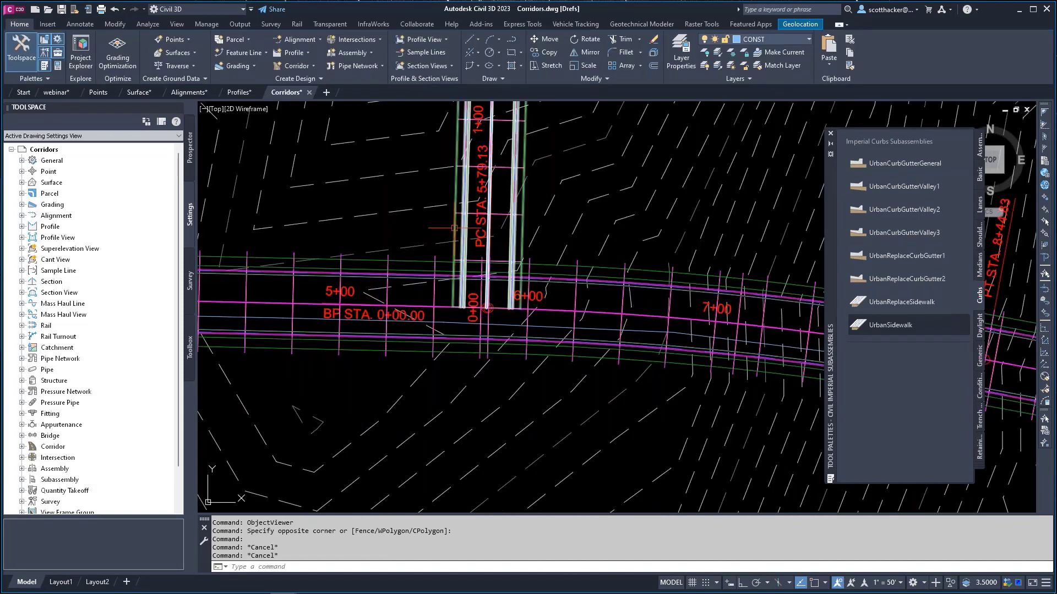
pyautogui.click(455, 230)
pyautogui.scroll(4, 484, 297)
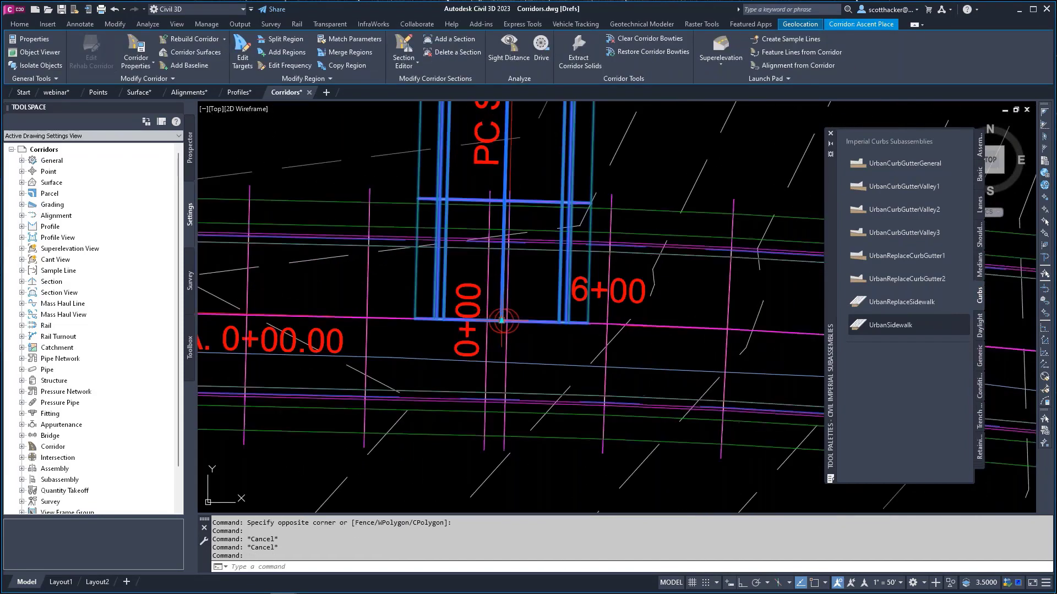
pyautogui.click(486, 307)
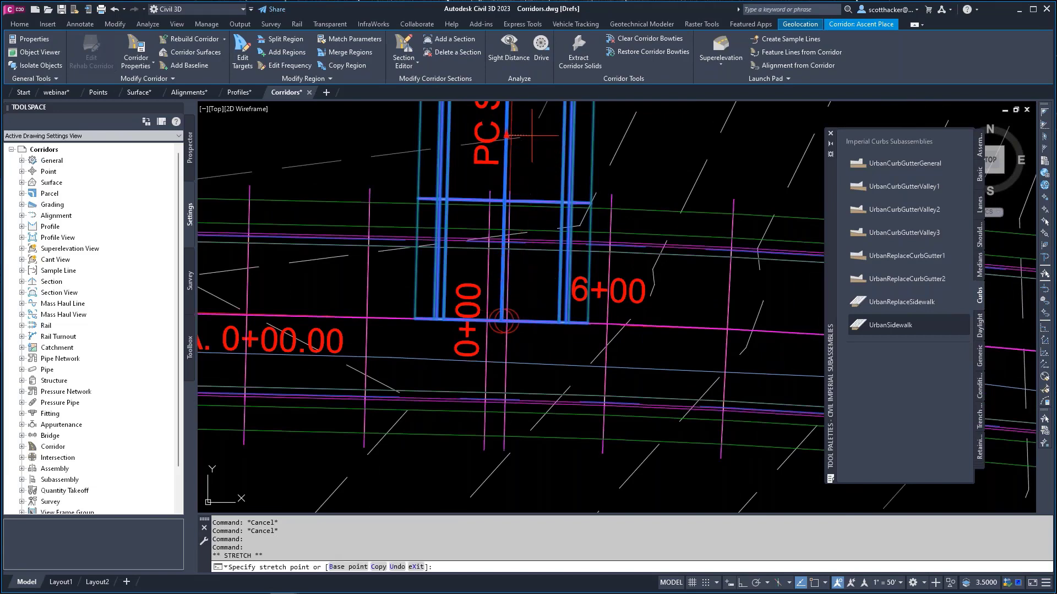
pyautogui.moveTo(549, 227); pyautogui.dragTo(532, 394, button='middle')
pyautogui.scroll(-2, 532, 394)
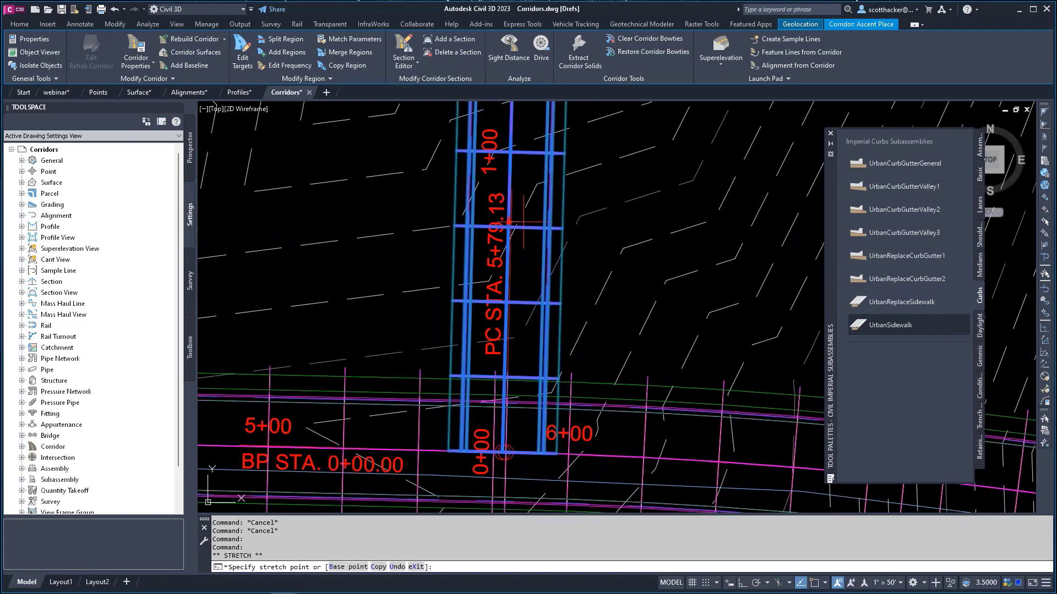
pyautogui.press('Escape')
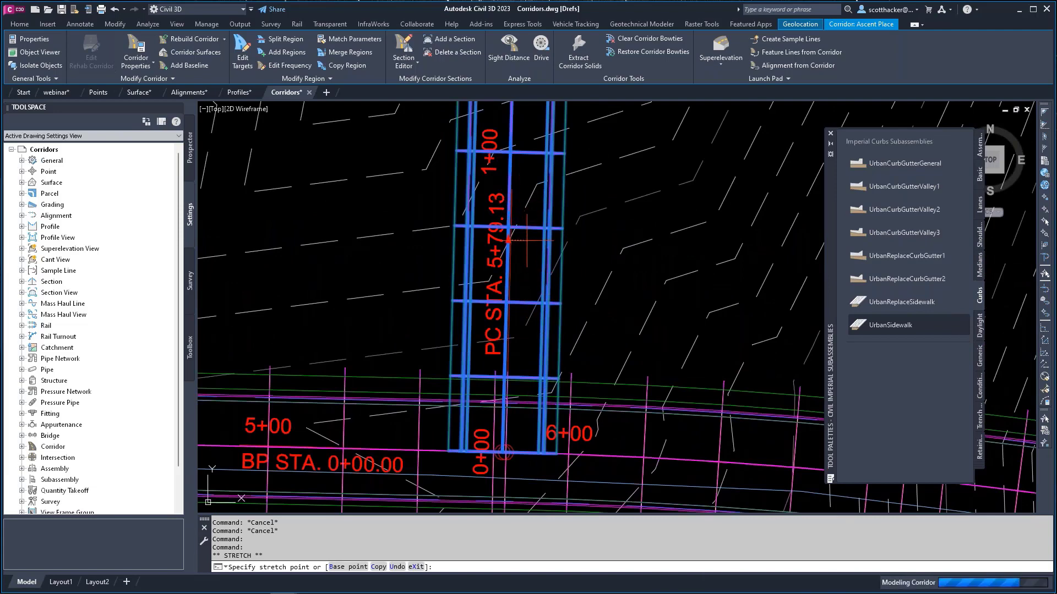
# Step: View the Ascent Place and main road corridors together in the Object Viewer, examine the gap between them in 3D, and close the viewer
pyautogui.click(455, 202)
pyautogui.click(404, 394)
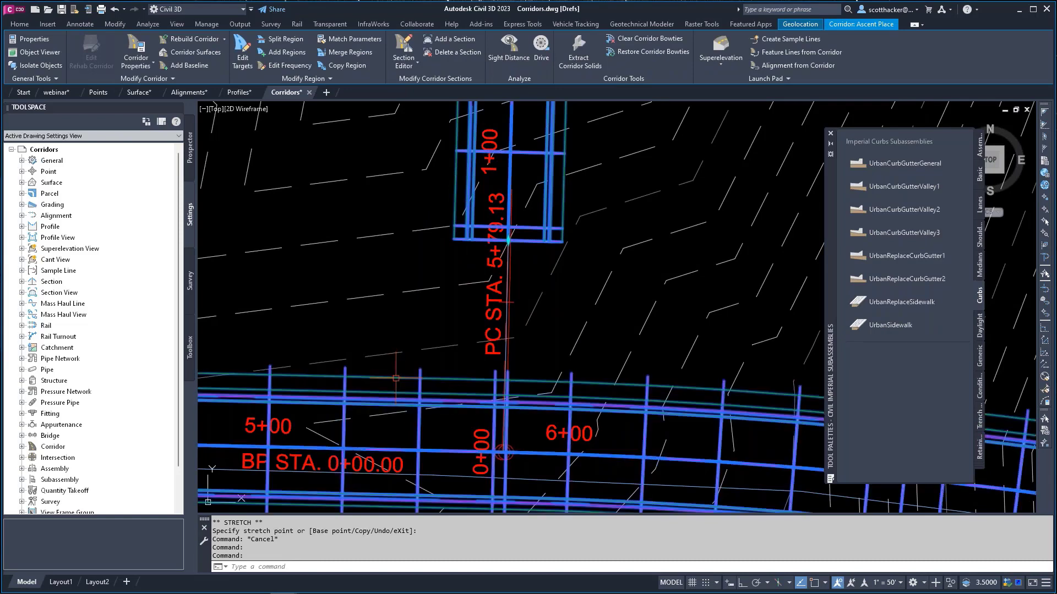
pyautogui.rightClick(399, 378)
pyautogui.click(454, 345)
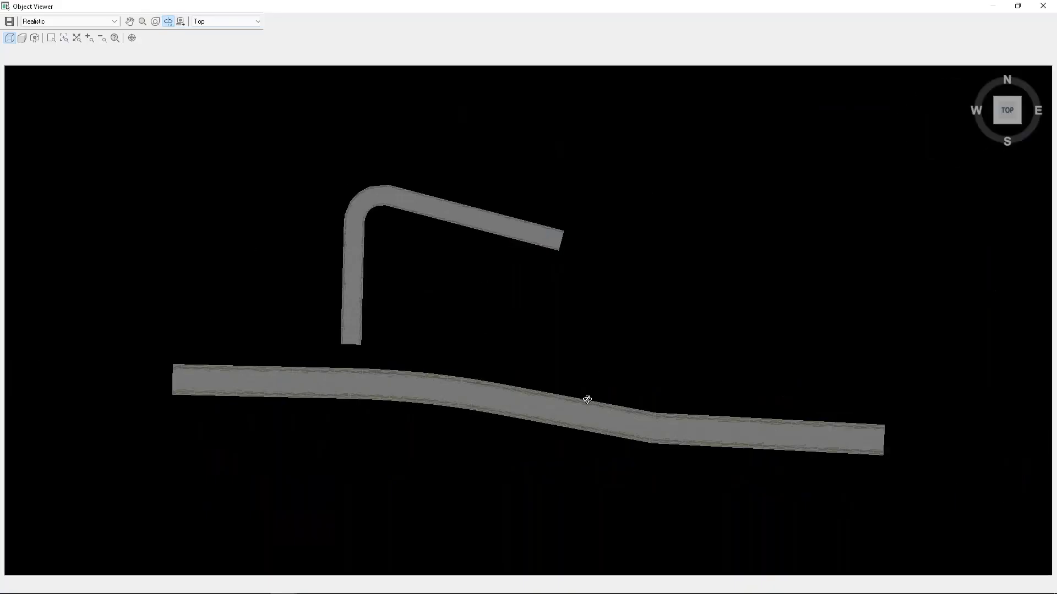
pyautogui.moveTo(587, 400); pyautogui.dragTo(662, 160)
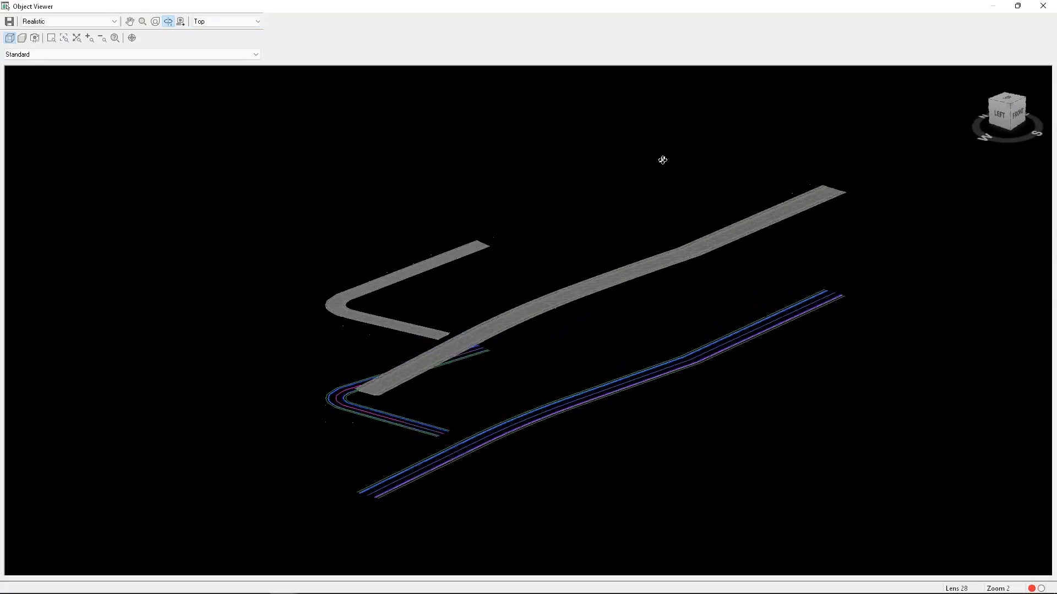
pyautogui.scroll(5, 427, 373)
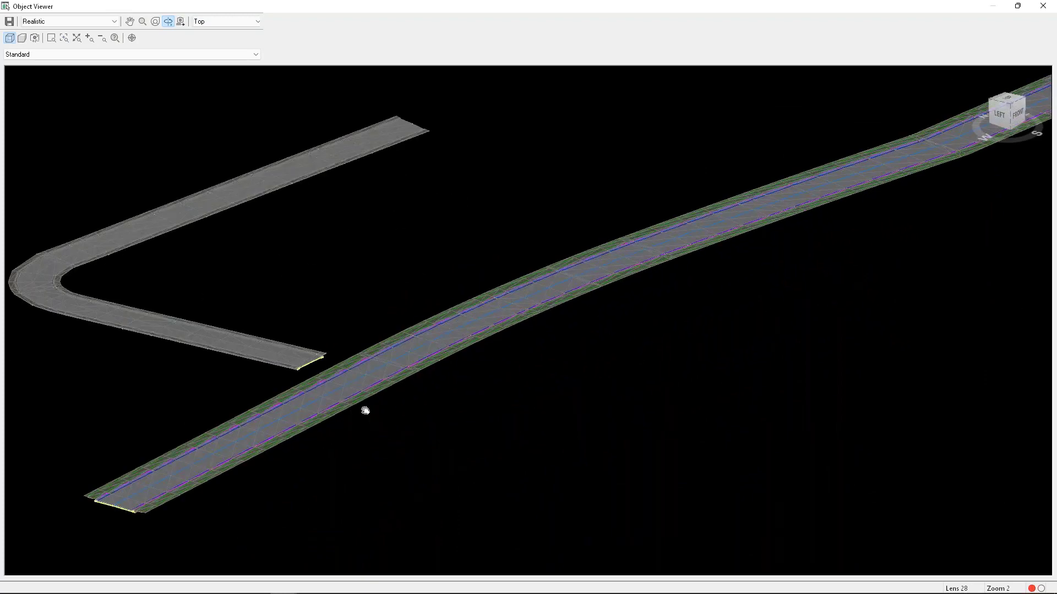
pyautogui.scroll(3, 542, 315)
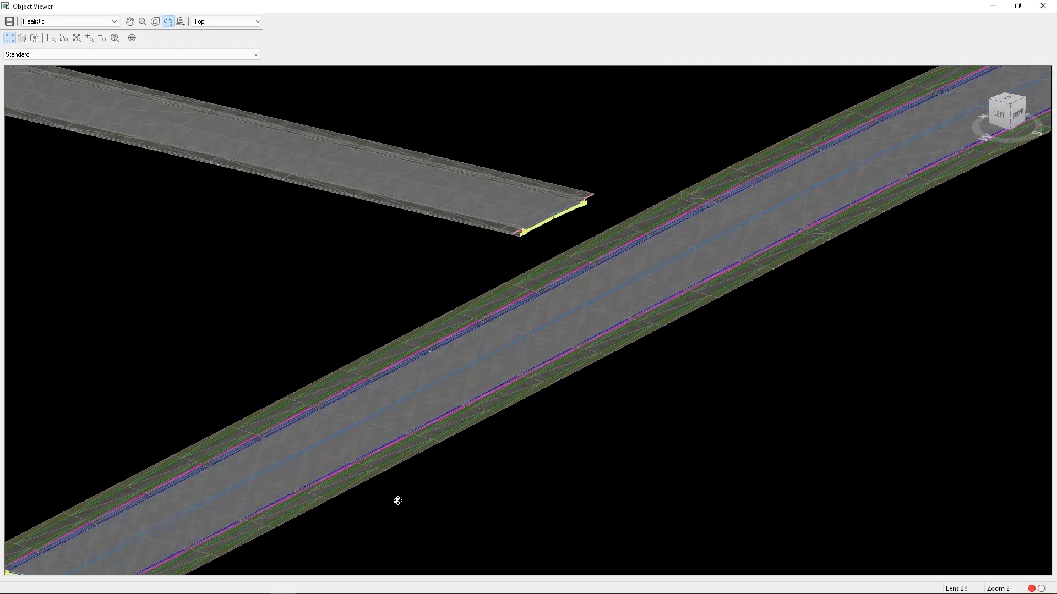
pyautogui.scroll(-5, 397, 500)
pyautogui.scroll(3, 627, 313)
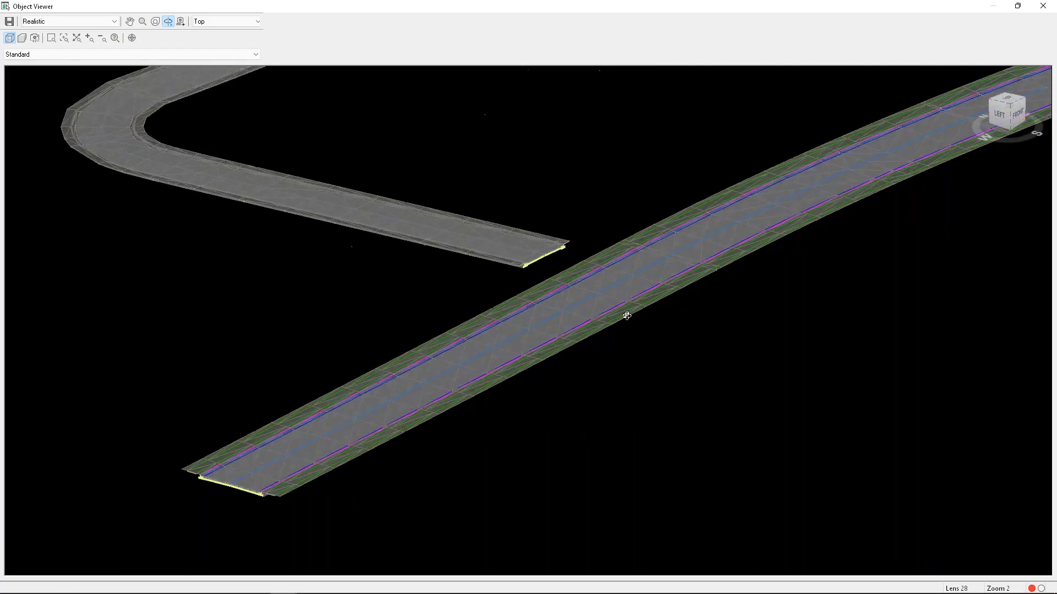
pyautogui.moveTo(688, 311); pyautogui.dragTo(556, 394, button='middle')
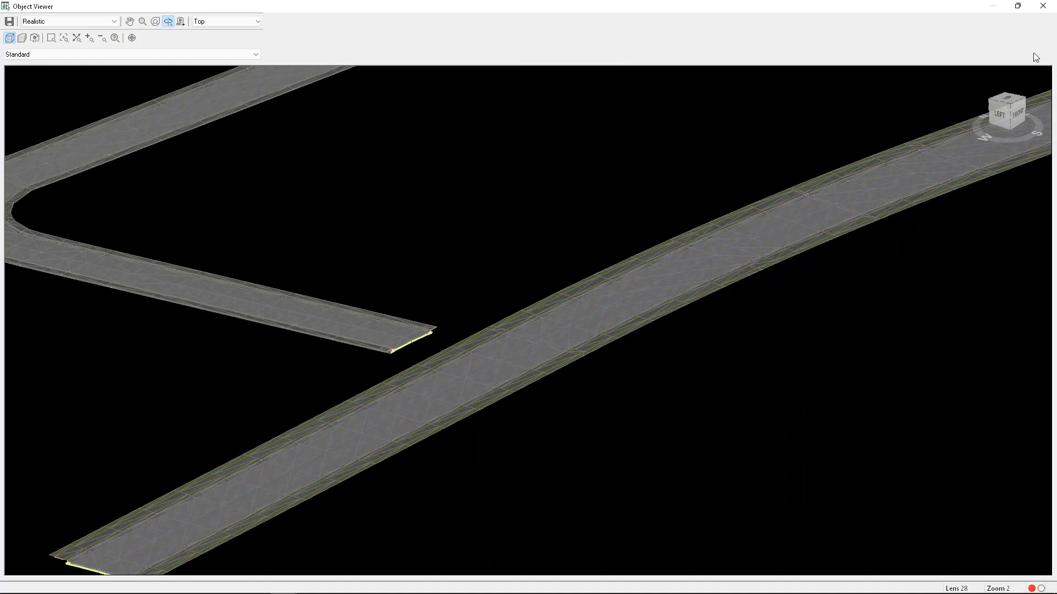
pyautogui.click(1044, 8)
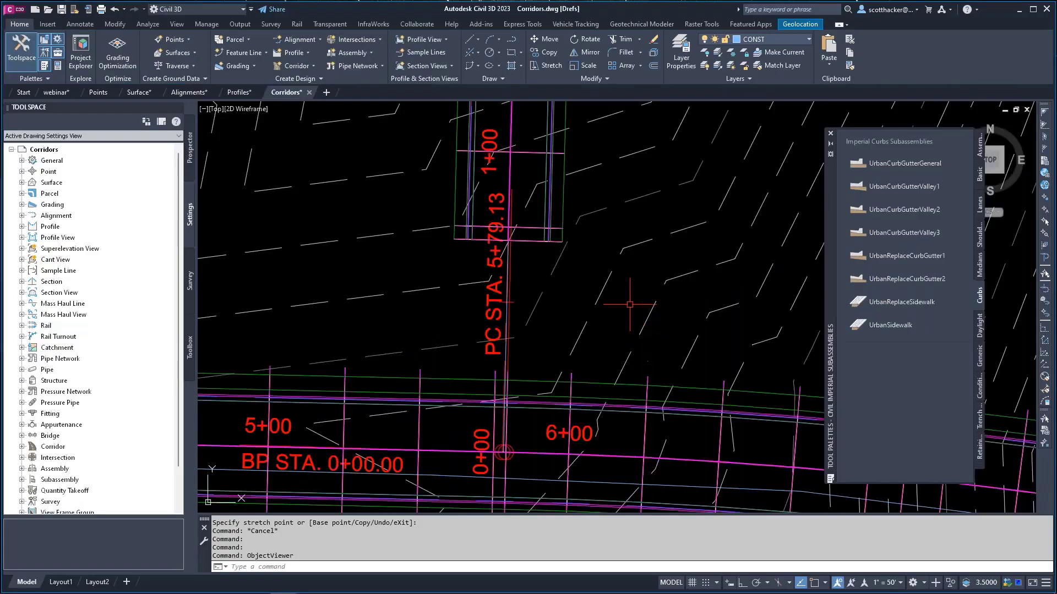
# Step: Close the Civil Imperial Subassemblies tool palettes
pyautogui.click(832, 136)
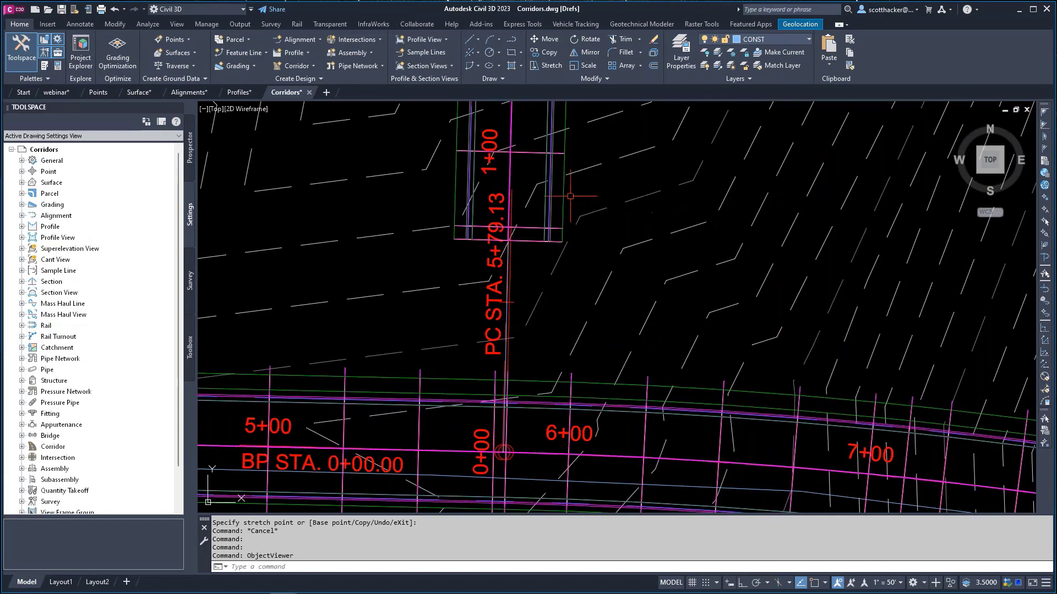
pyautogui.scroll(-6, 441, 228)
pyautogui.moveTo(683, 201); pyautogui.dragTo(553, 308, button='middle')
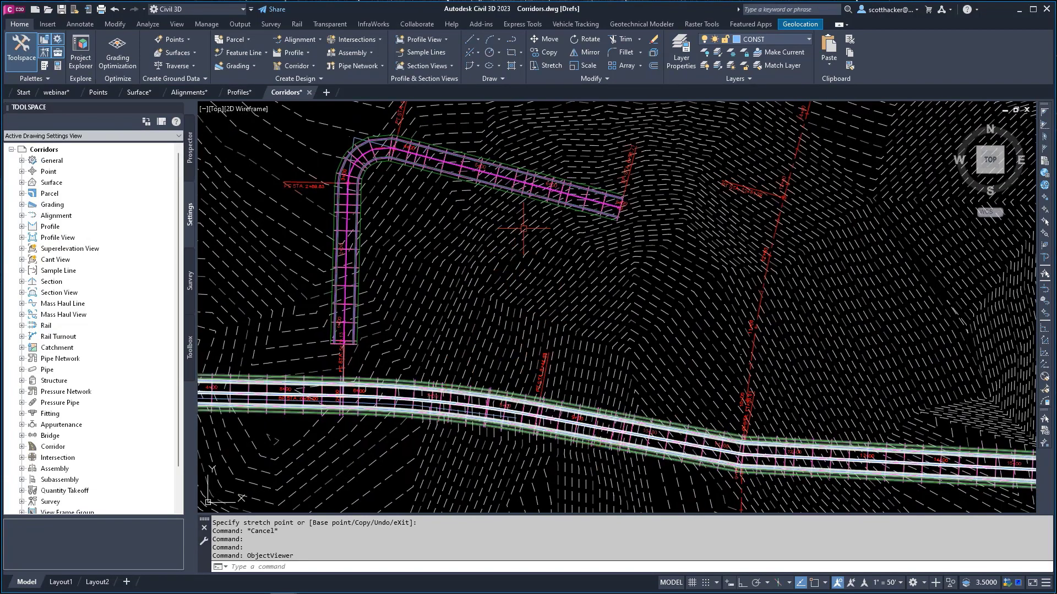
pyautogui.moveTo(527, 236); pyautogui.dragTo(563, 432, button='middle')
pyautogui.scroll(-3, 419, 303)
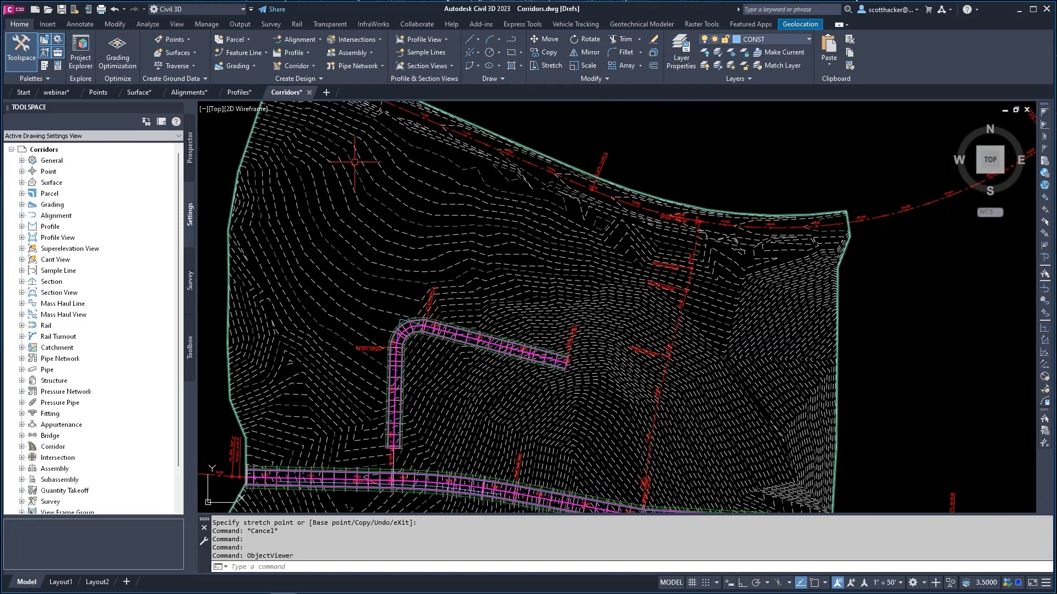
# Step: Go through the other open drawings, looking at Profiles, and bring up the Alignments drawing
pyautogui.click(57, 93)
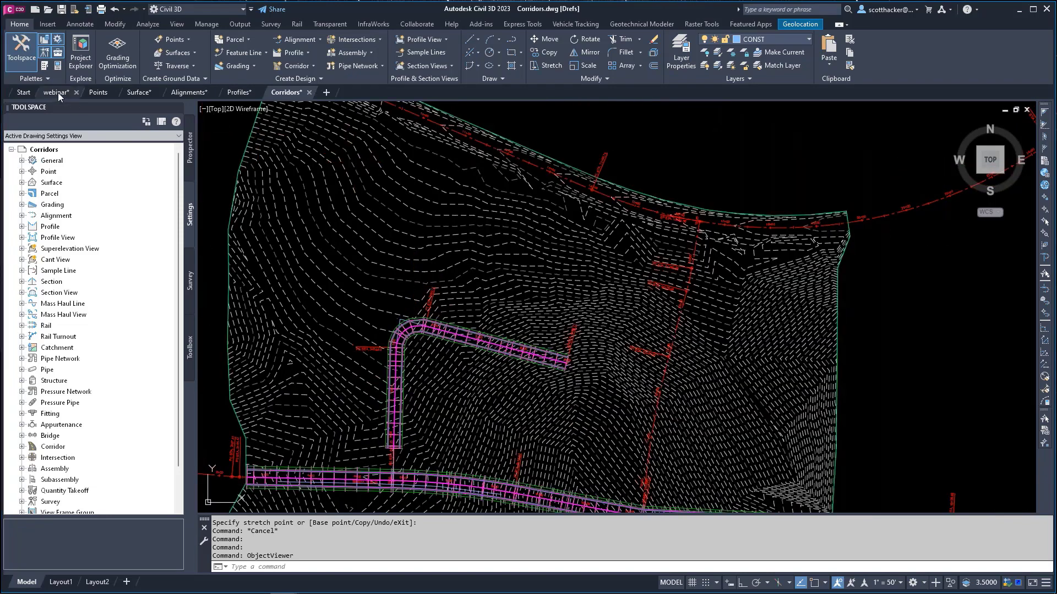
pyautogui.click(289, 92)
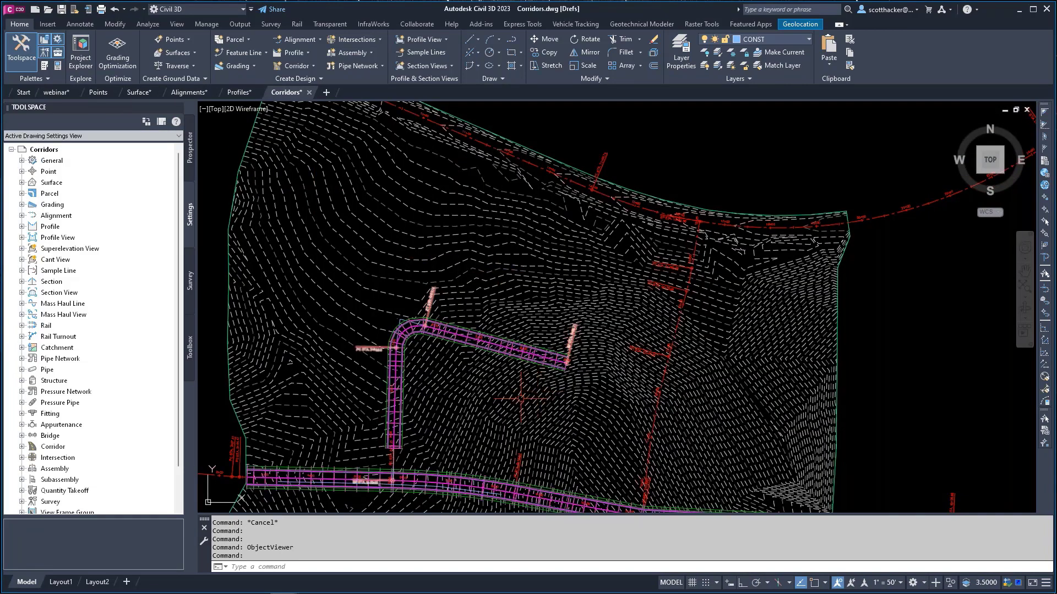
pyautogui.click(241, 94)
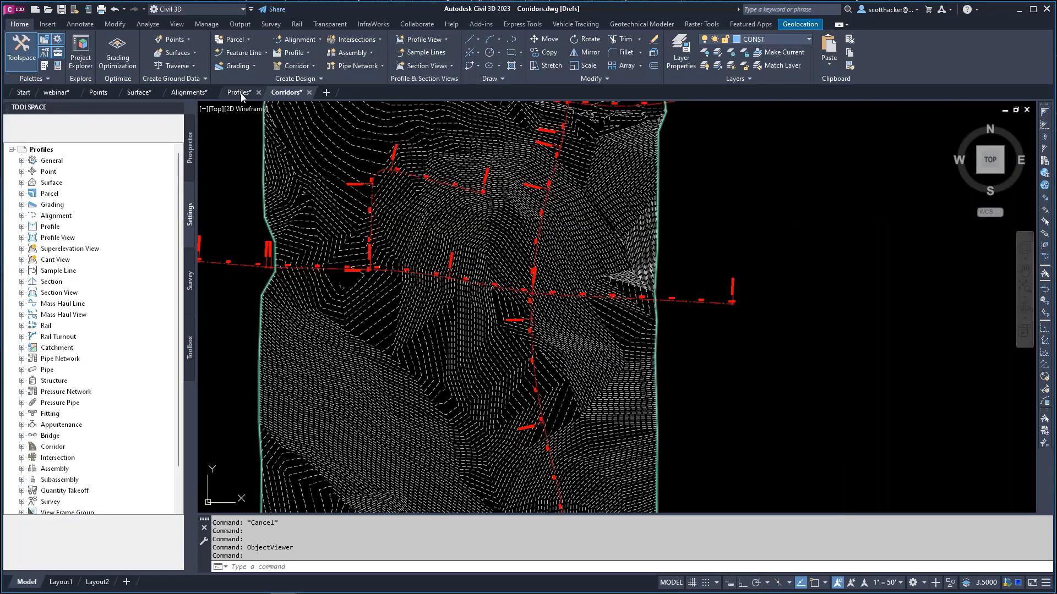
pyautogui.click(200, 93)
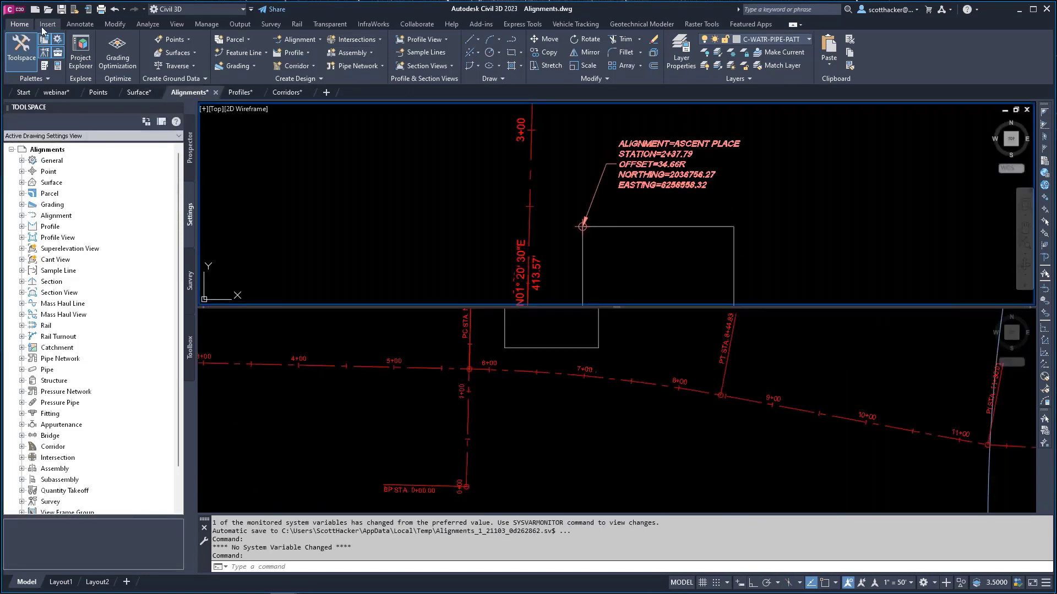
pyautogui.click(20, 10)
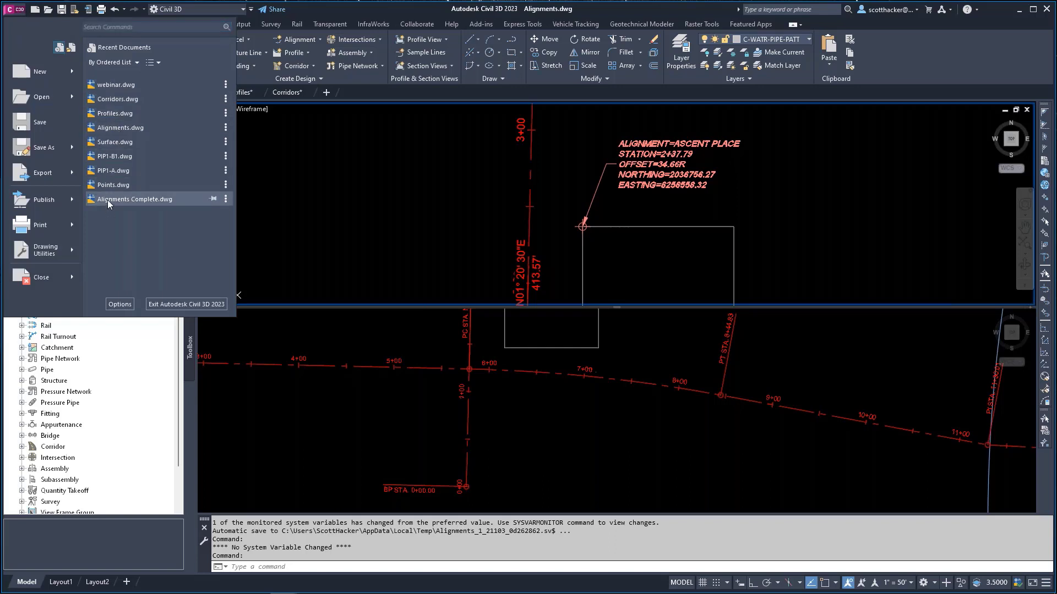
pyautogui.click(492, 254)
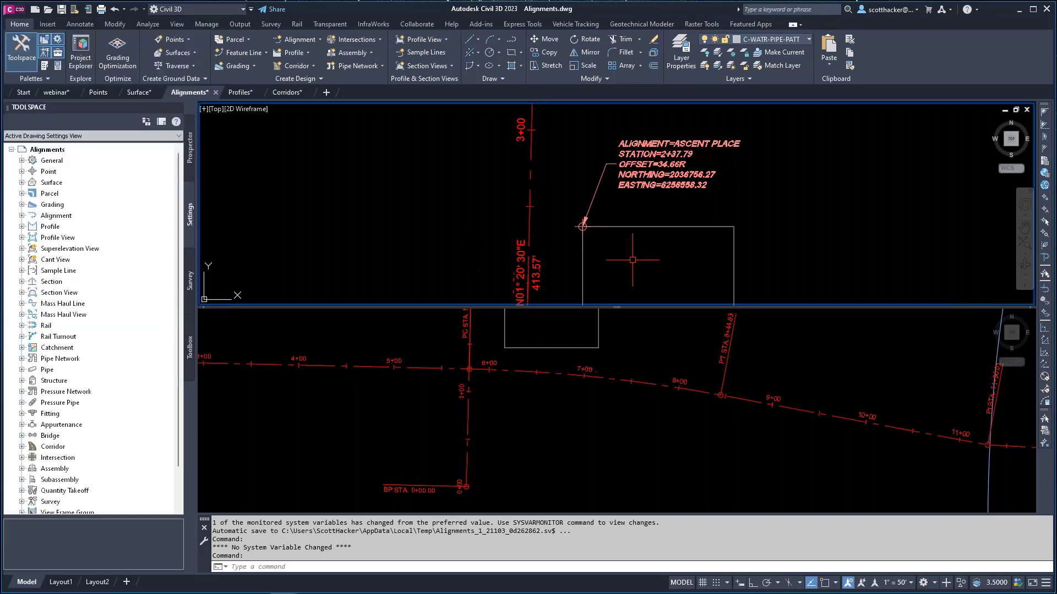
pyautogui.press('Escape')
pyautogui.scroll(-2, 645, 236)
pyautogui.scroll(-4, 495, 330)
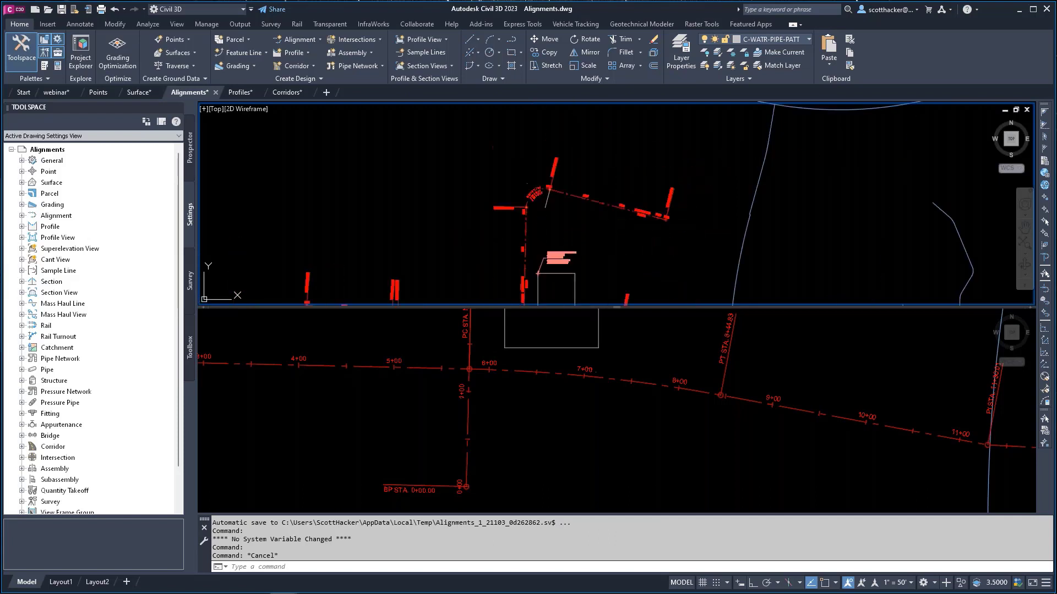
pyautogui.press('Escape')
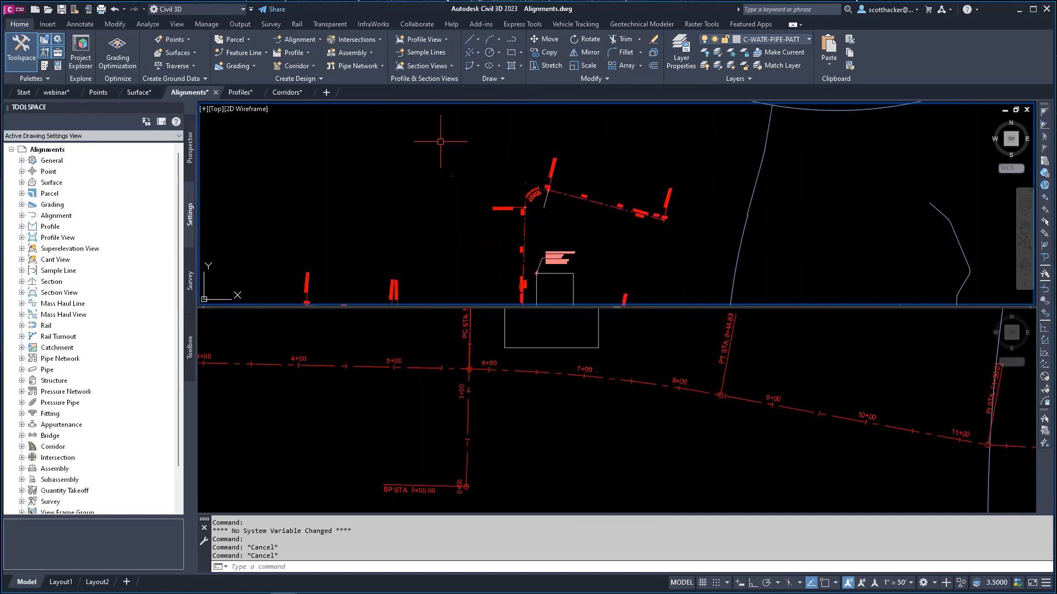
# Step: Return to the Corridors drawing and examine the Ascent Place corridor around its curve and at its start near the main road
pyautogui.click(287, 92)
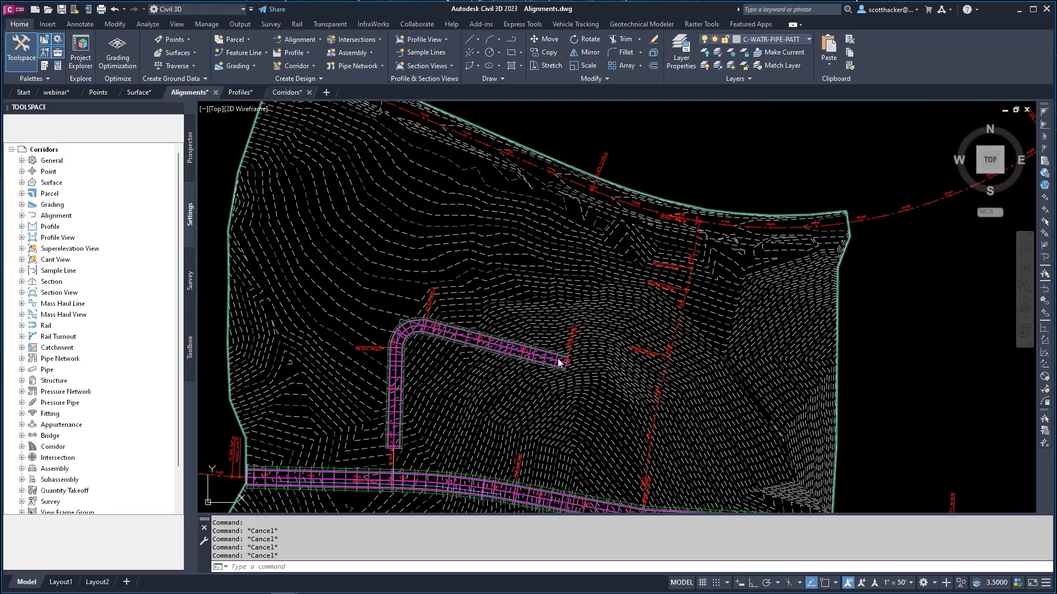
pyautogui.scroll(5, 401, 356)
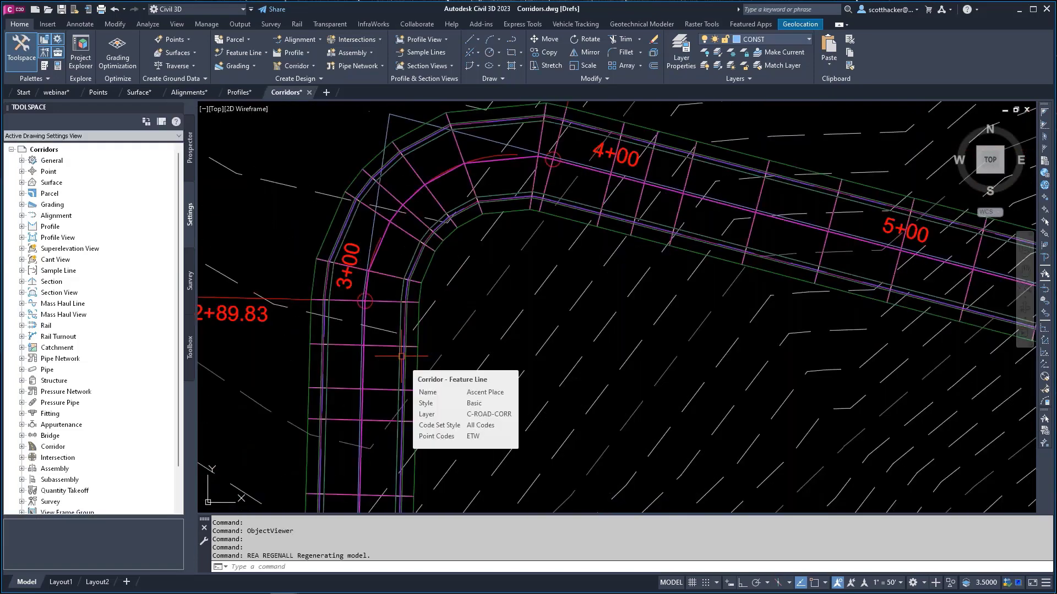
pyautogui.click(403, 118)
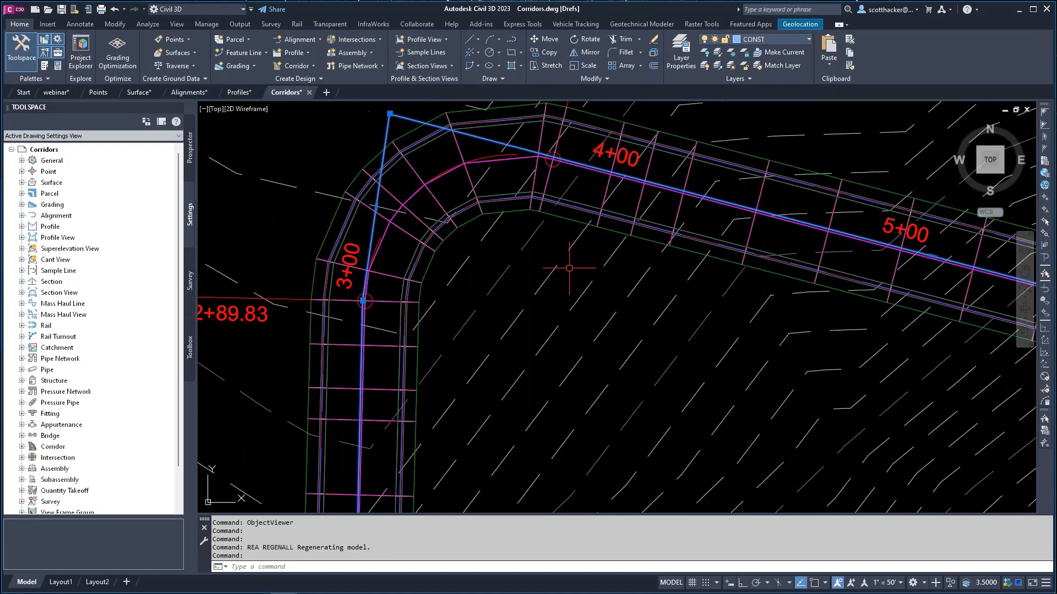
pyautogui.scroll(-3, 569, 268)
pyautogui.press('Escape')
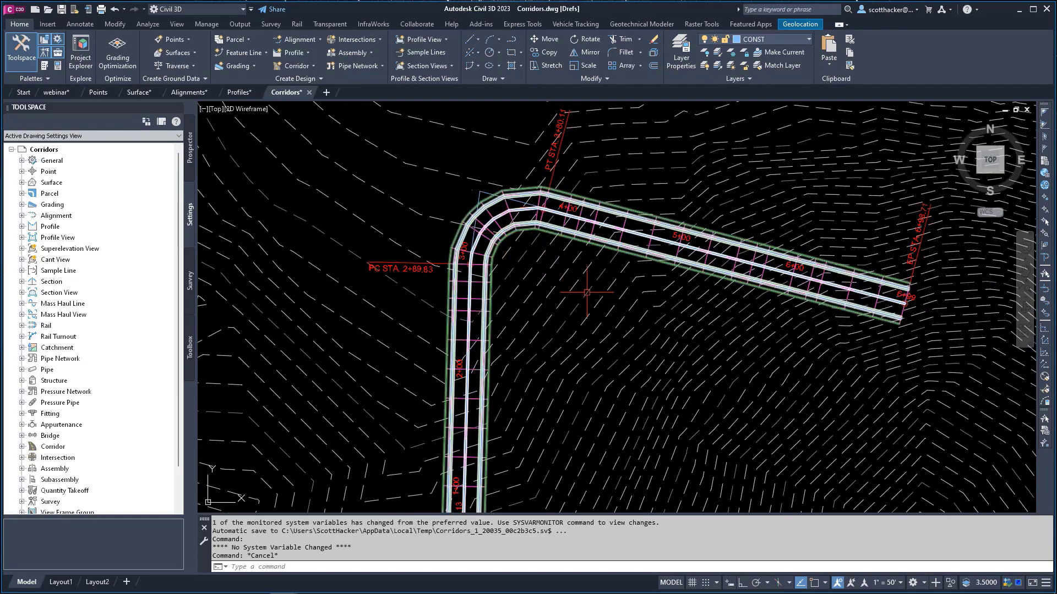
pyautogui.moveTo(587, 292); pyautogui.dragTo(561, 188, button='middle')
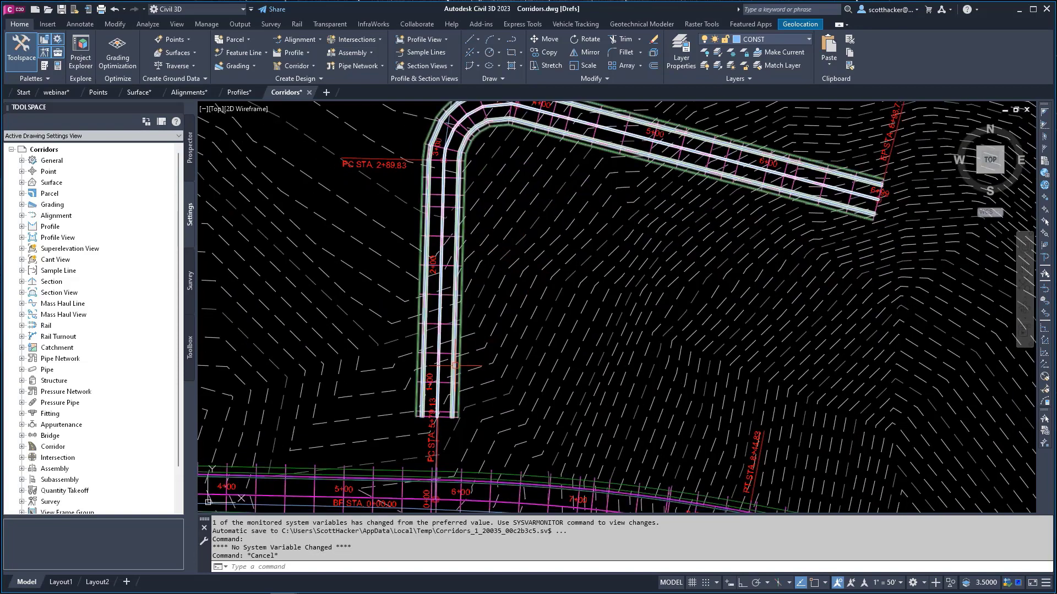
pyautogui.scroll(4, 484, 405)
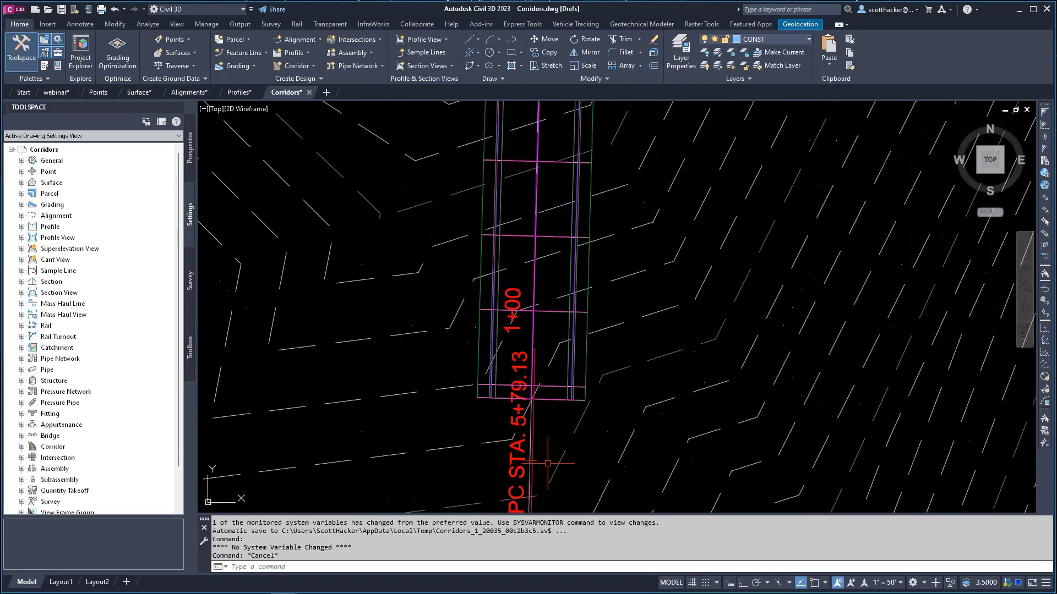
pyautogui.scroll(-5, 412, 368)
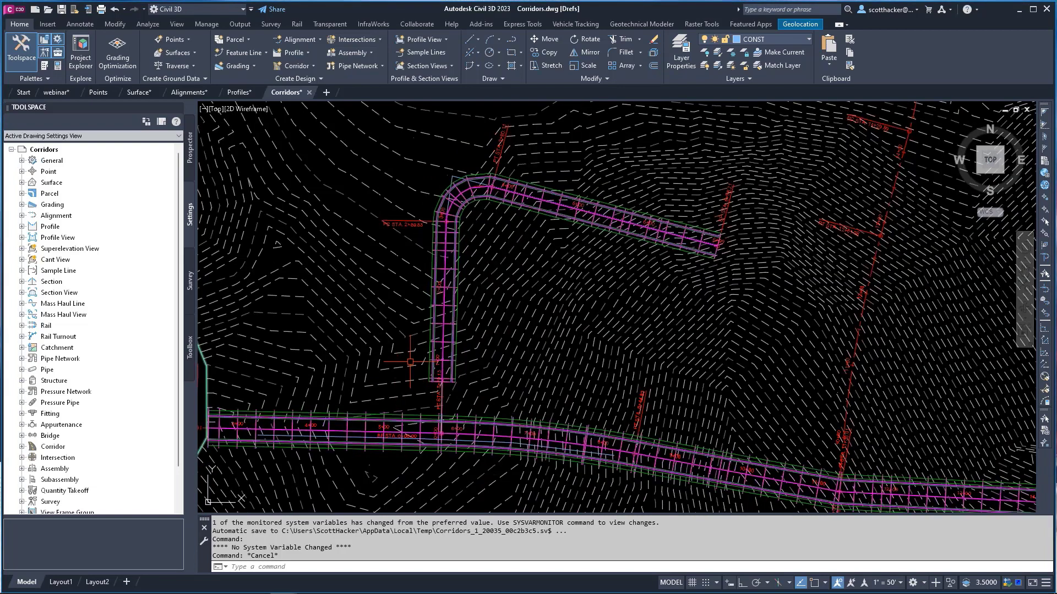
# Step: Go to the Ascent Place assembly and bring up the Imperial Basic Subassemblies in the tool palettes
pyautogui.moveTo(921, 290); pyautogui.dragTo(227, 334, button='middle')
pyautogui.scroll(-2, 178, 334)
pyautogui.moveTo(777, 398)
pyautogui.mouseDown(button='middle')
pyautogui.moveTo(736, 139)
pyautogui.moveTo(413, 423)
pyautogui.mouseUp(button='middle')
pyautogui.scroll(7, 677, 179)
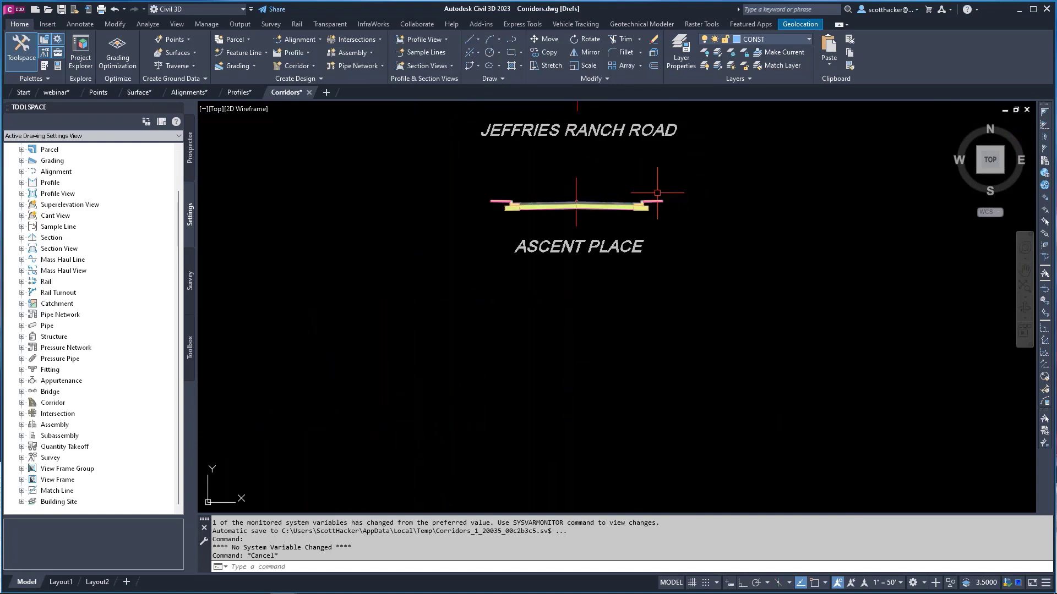
pyautogui.scroll(4, 657, 193)
pyautogui.moveTo(684, 176); pyautogui.dragTo(649, 259, button='middle')
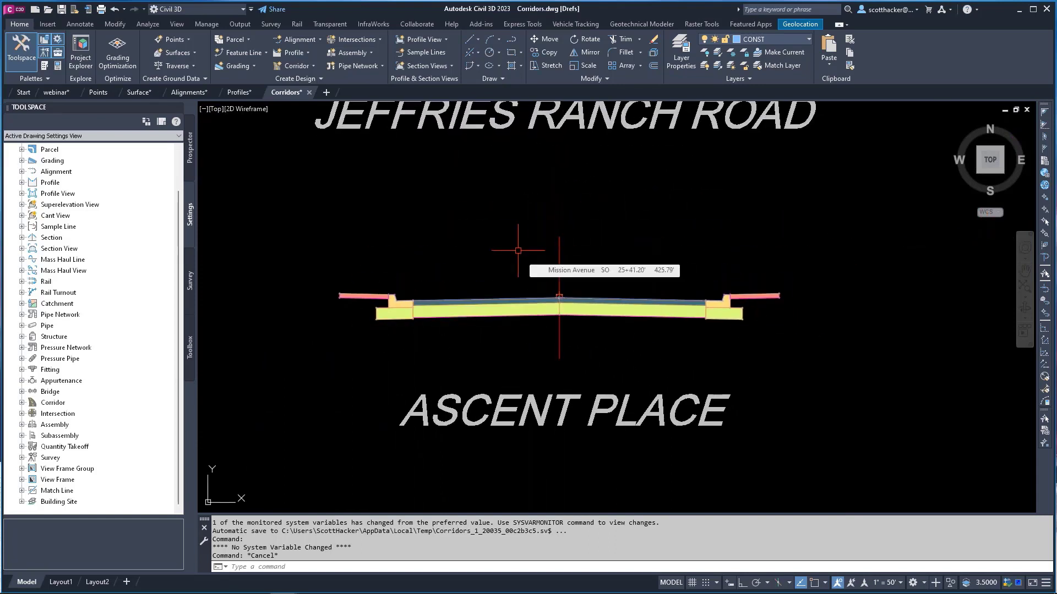
pyautogui.click(176, 24)
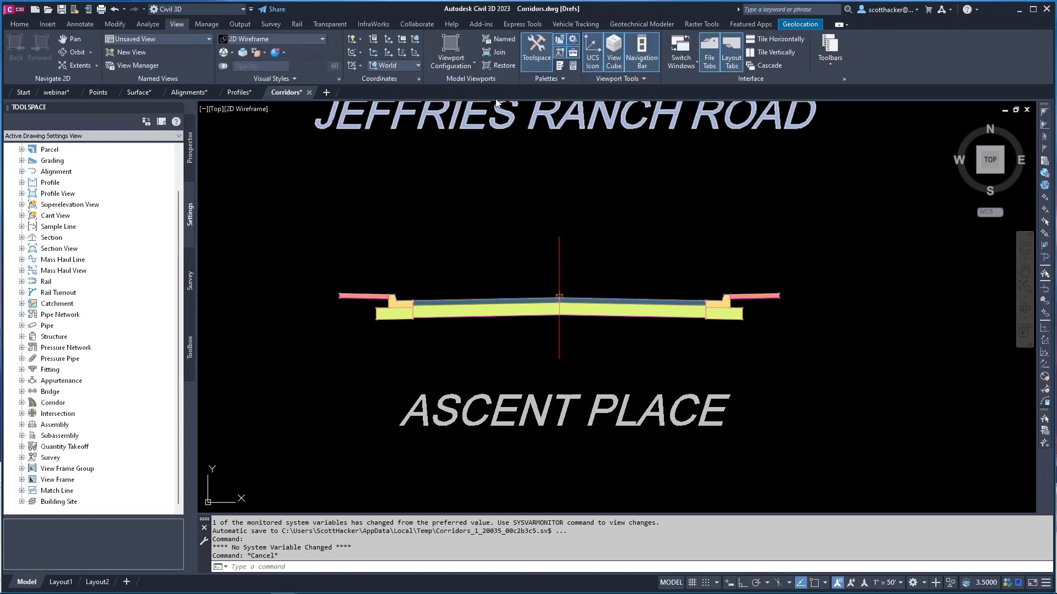
pyautogui.click(559, 66)
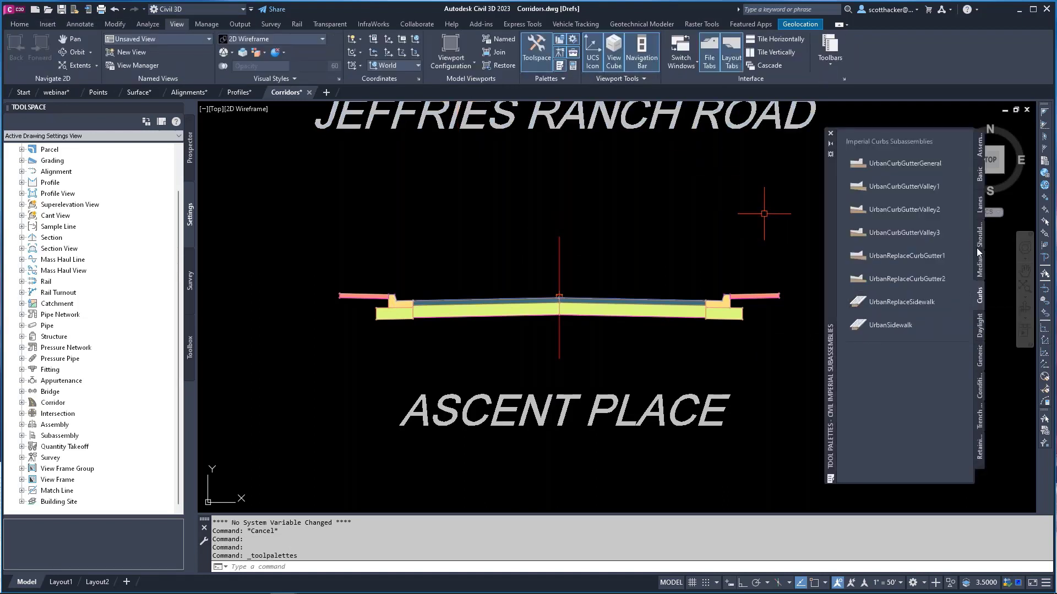
pyautogui.click(980, 175)
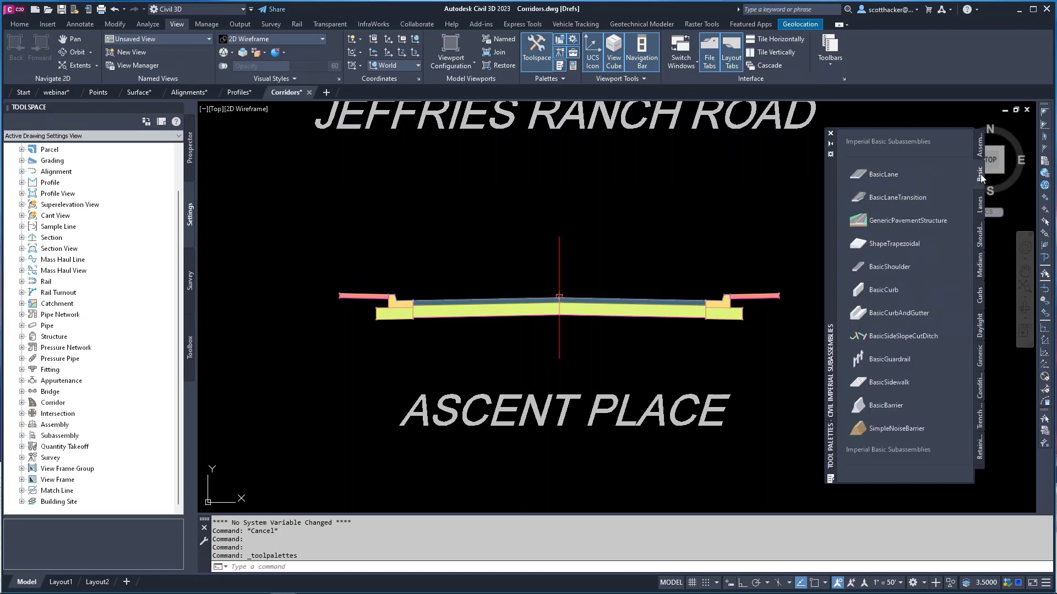
# Step: Attach a BasicSideSlopeCutDitch subassembly to the upper outer corner of the right sidewalk in the Ascent Place assembly
pyautogui.click(897, 336)
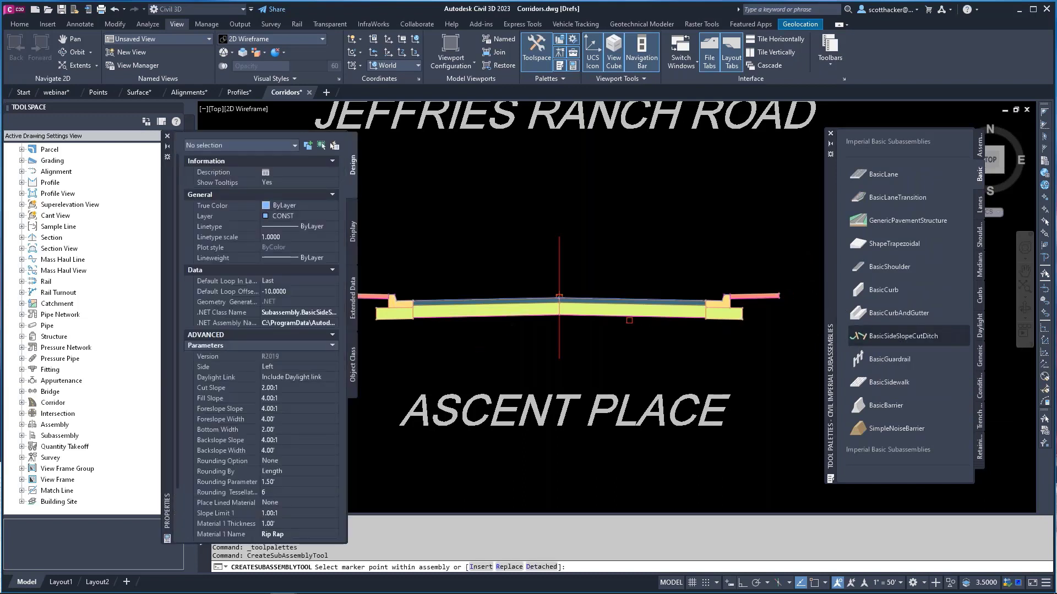
pyautogui.scroll(10, 716, 281)
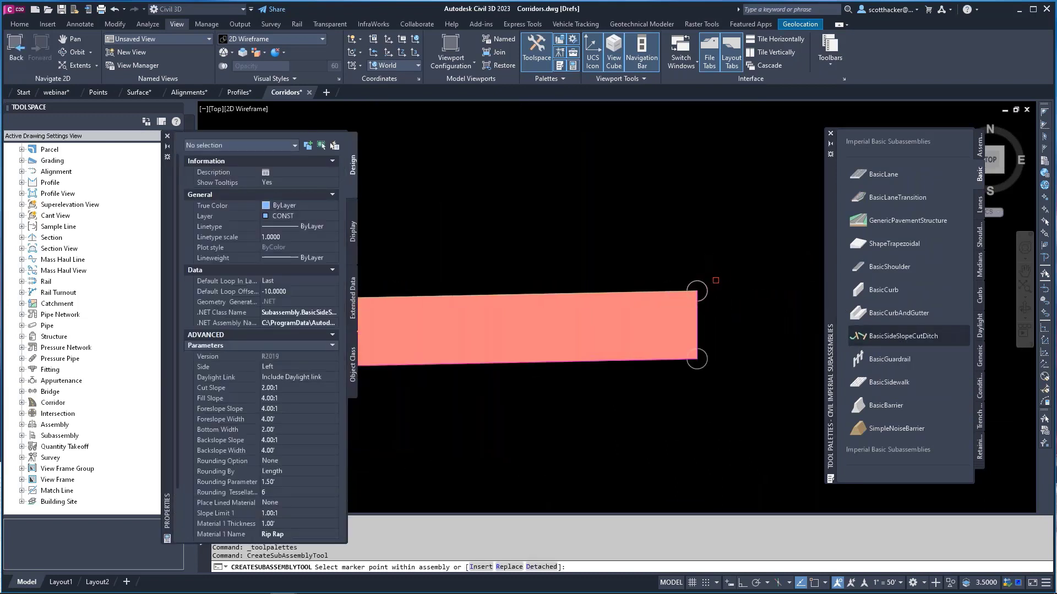
pyautogui.click(697, 290)
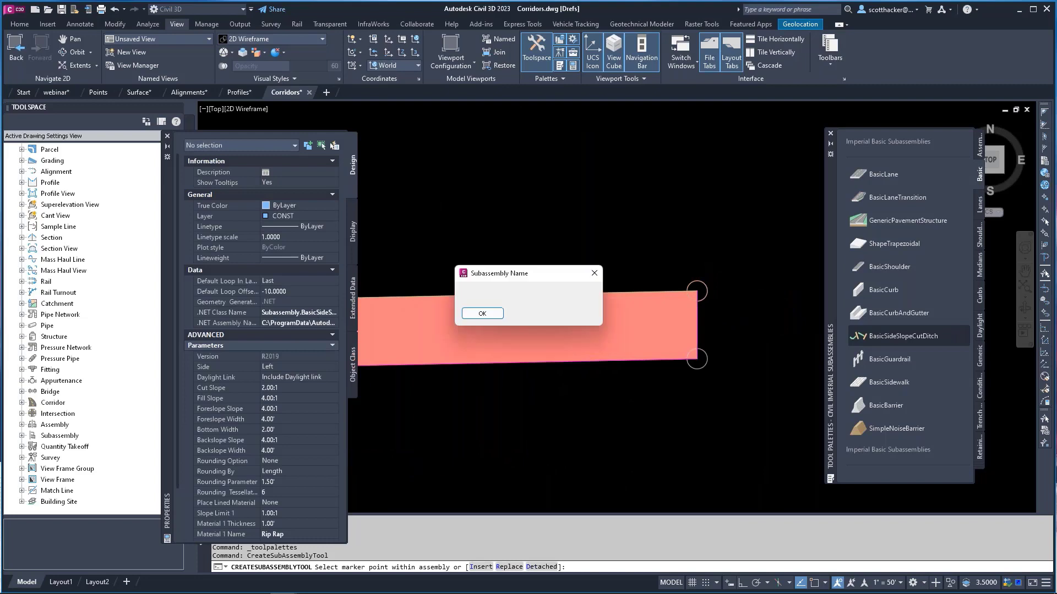
pyautogui.click(497, 316)
# Step: Attach a BasicSideSlopeCutDitch subassembly to the upper outer corner of the left sidewalk and end the insertion
pyautogui.scroll(-14, 668, 293)
pyautogui.scroll(6, 561, 281)
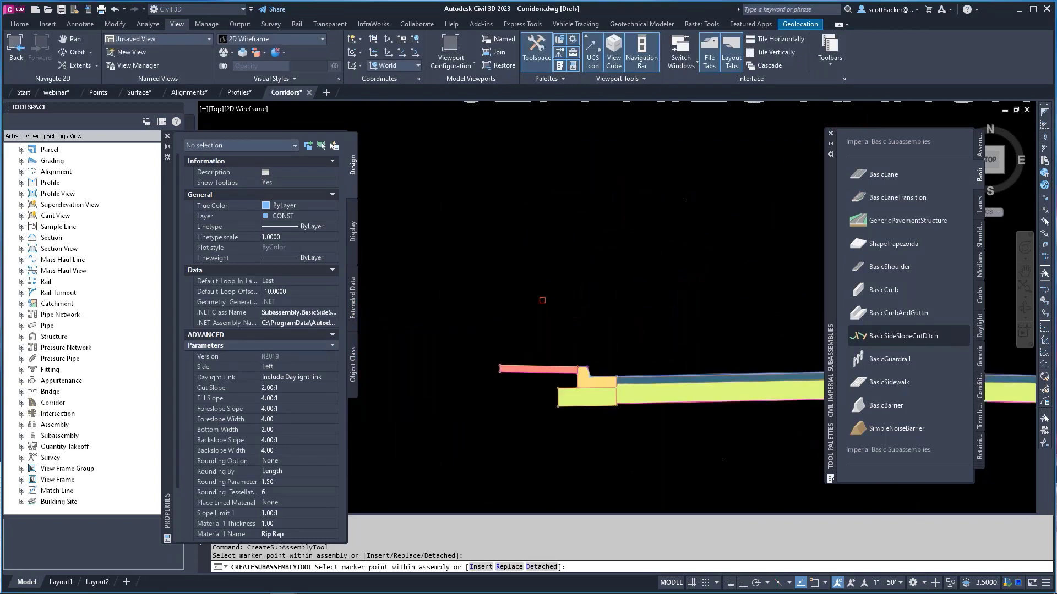
pyautogui.scroll(6, 497, 385)
pyautogui.scroll(4, 503, 300)
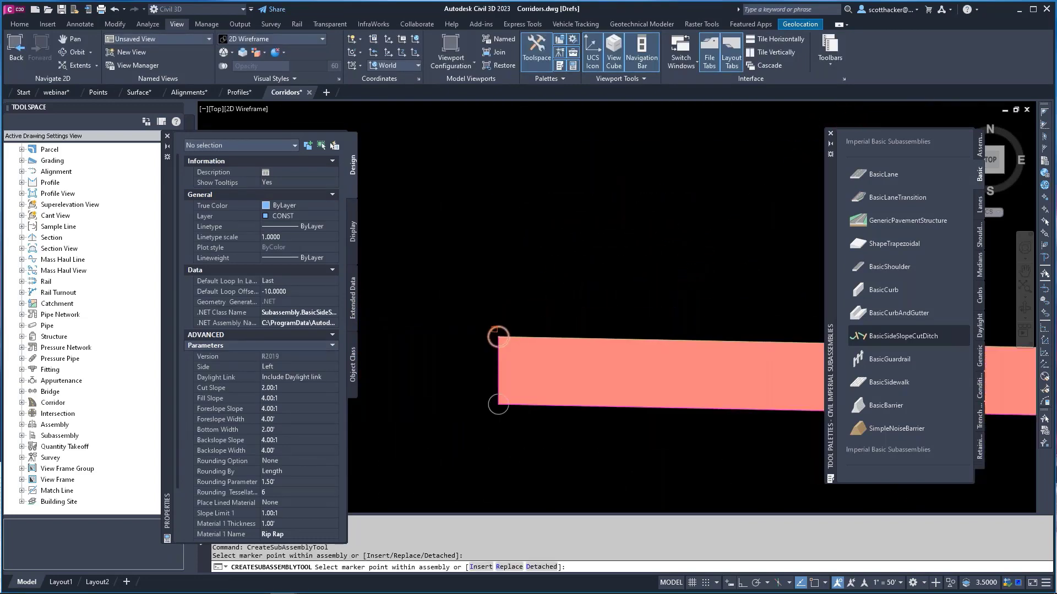
pyautogui.click(489, 328)
pyautogui.click(482, 312)
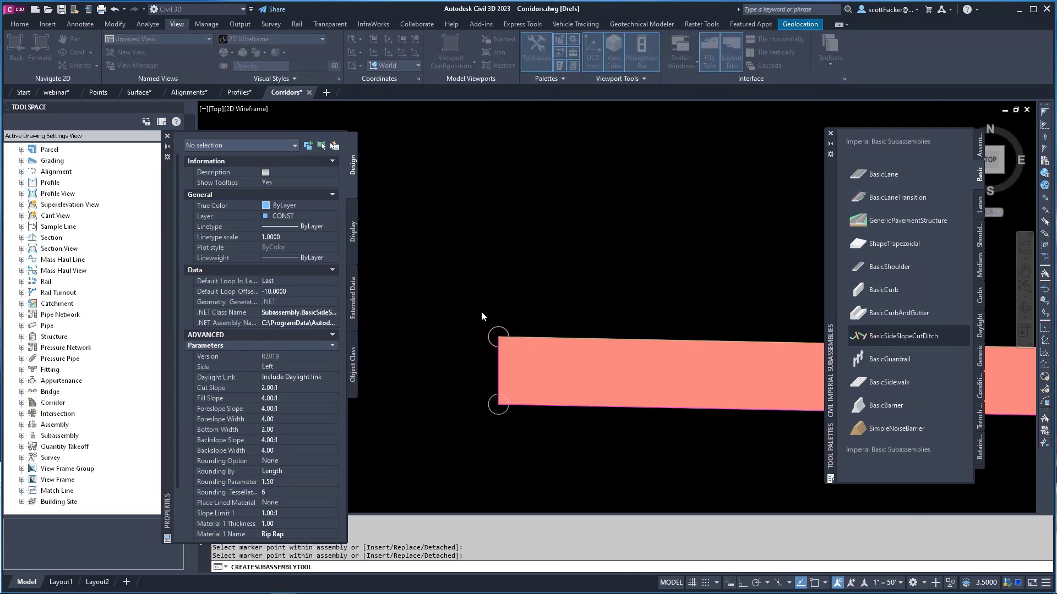
pyautogui.press('Escape')
# Step: Open the Ascent Place corridor's properties at its baseline and region parameters, and widen the dialog so the columns are readable
pyautogui.scroll(-8, 669, 301)
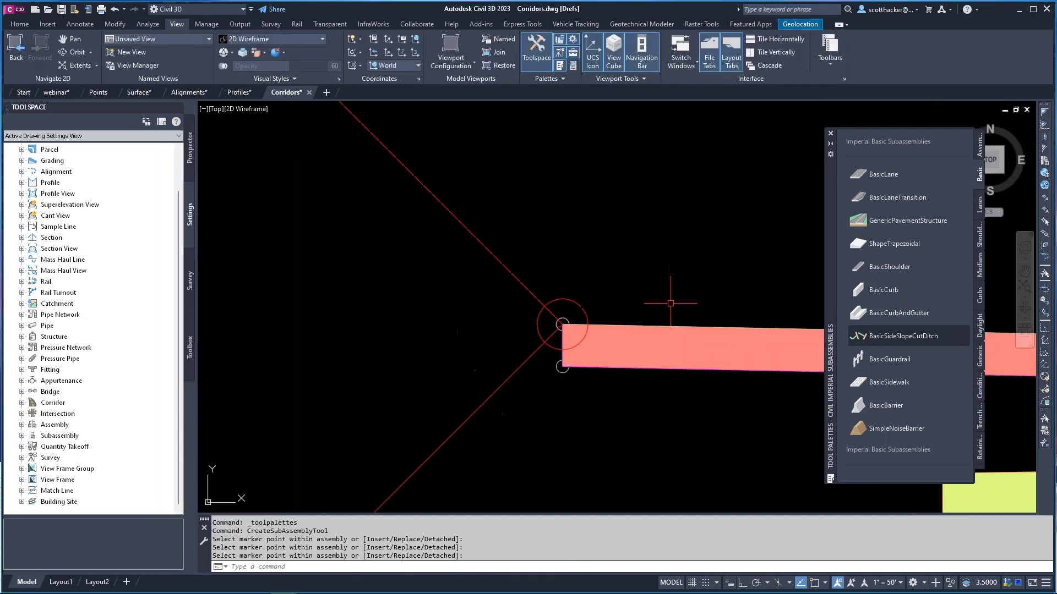
pyautogui.scroll(-6, 667, 302)
pyautogui.moveTo(516, 315); pyautogui.dragTo(908, 259, button='middle')
pyautogui.scroll(-5, 727, 274)
pyautogui.moveTo(457, 295); pyautogui.dragTo(843, 212, button='middle')
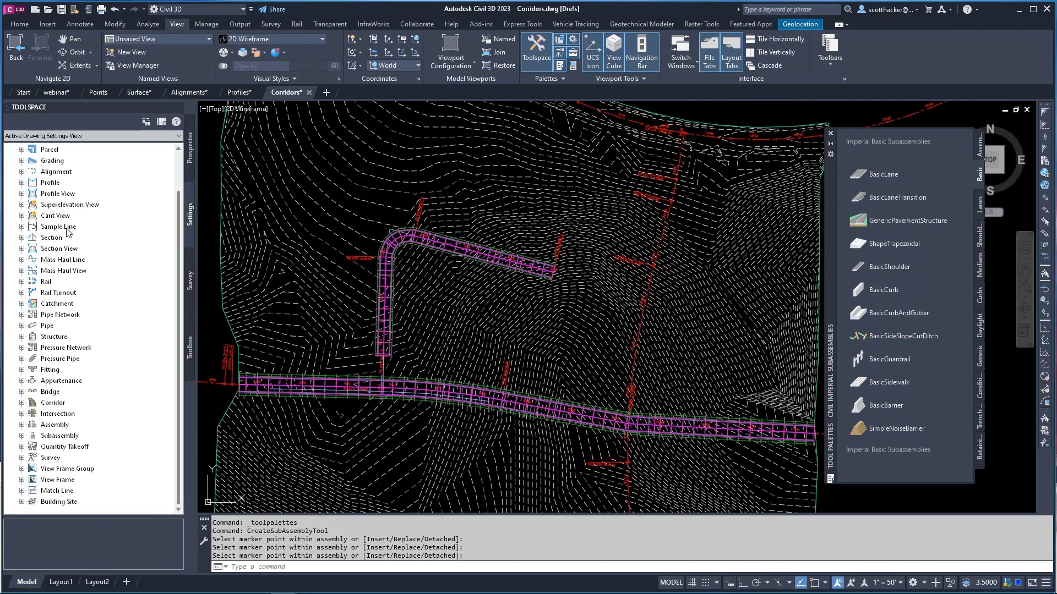
pyautogui.click(190, 151)
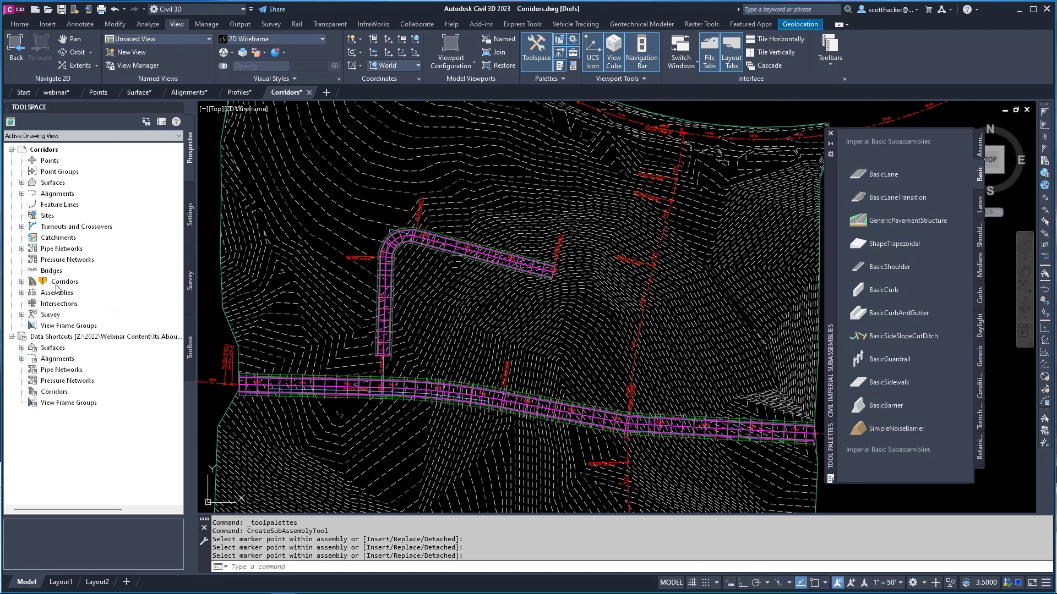
pyautogui.click(22, 282)
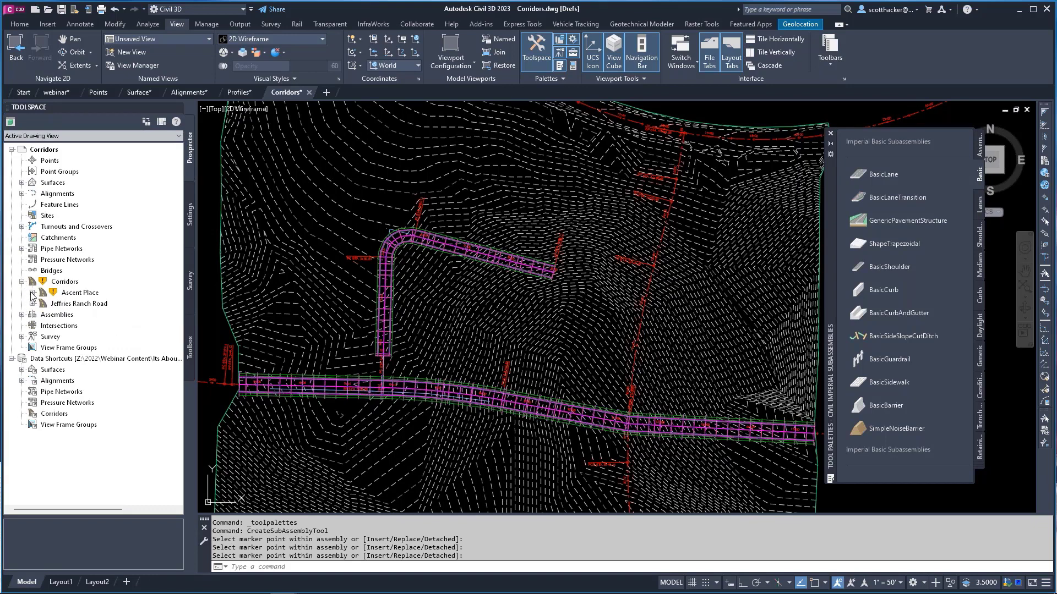
pyautogui.click(33, 293)
pyautogui.click(78, 293)
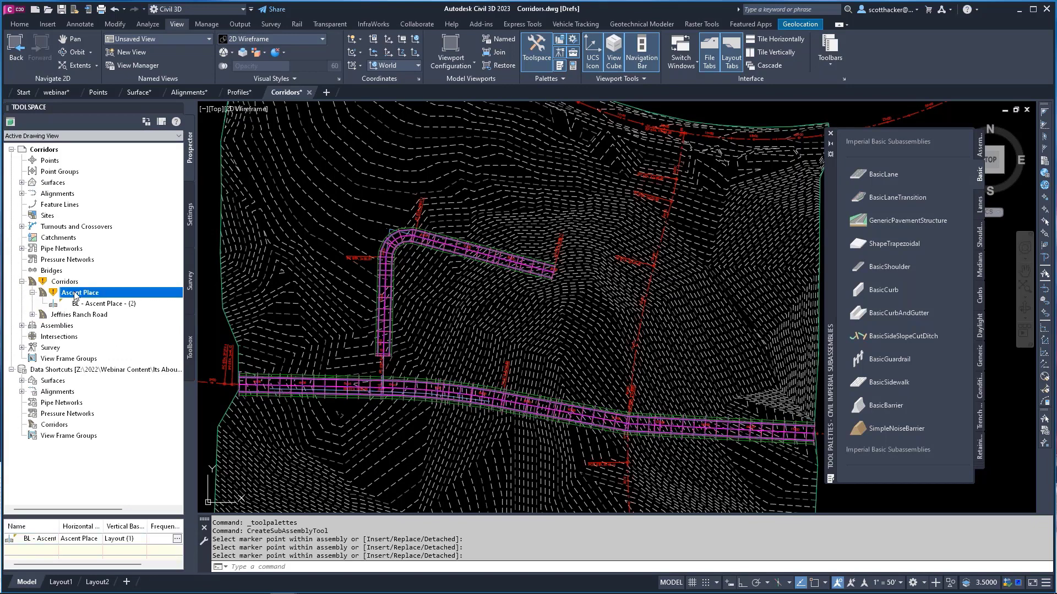
pyautogui.rightClick(76, 293)
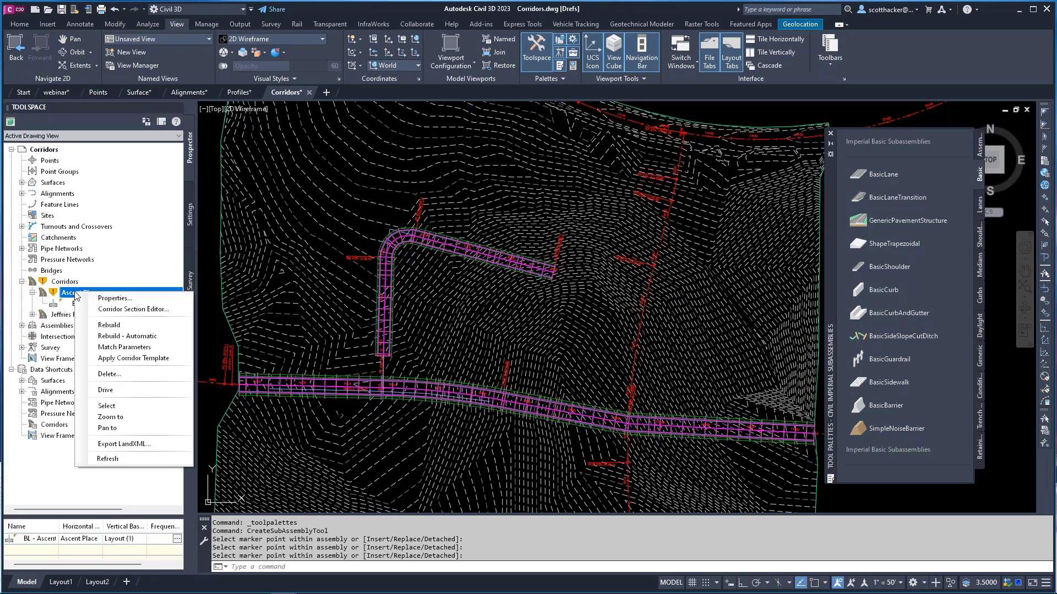
pyautogui.click(126, 299)
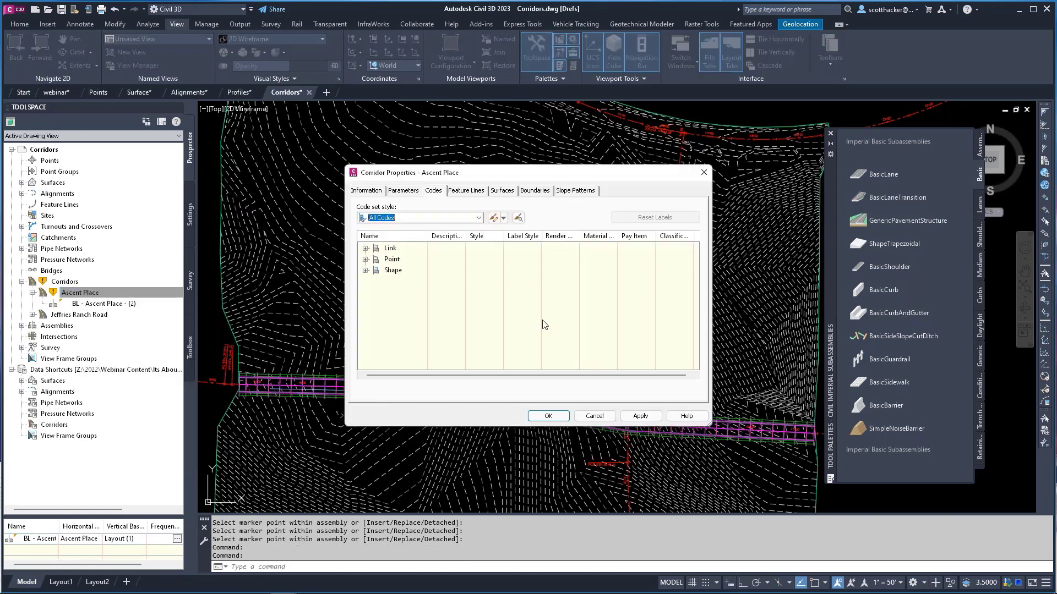
pyautogui.click(401, 192)
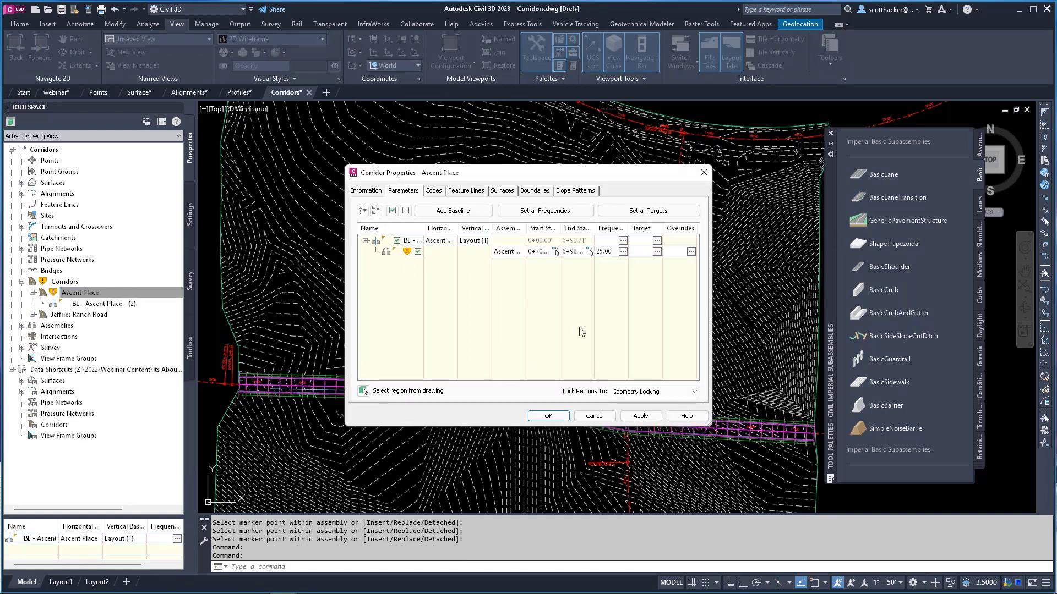
pyautogui.moveTo(714, 274); pyautogui.dragTo(963, 291)
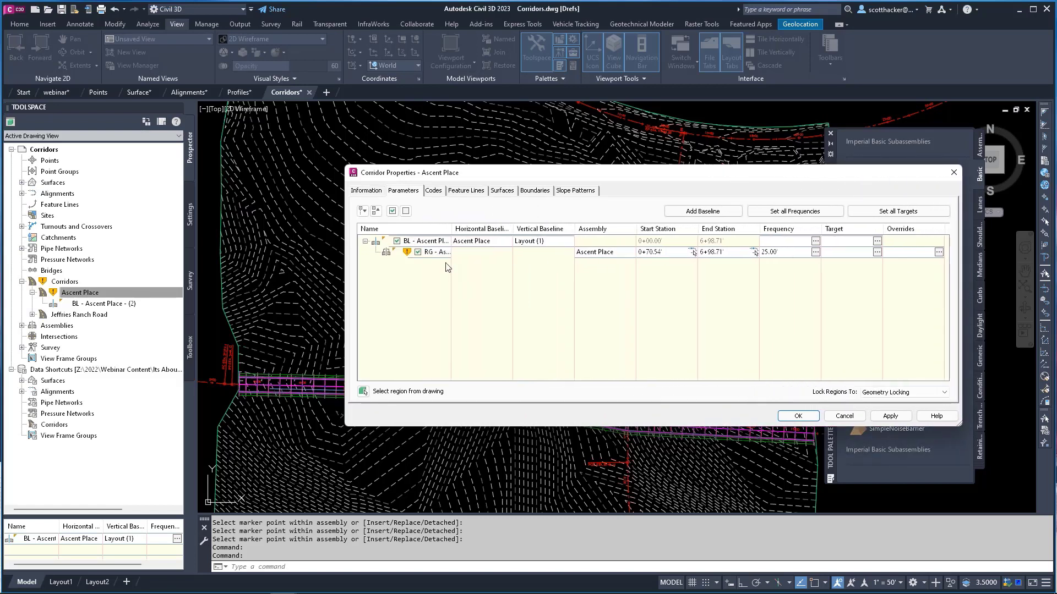
# Step: Open the target mapping for the Ascent Place corridor's region and show its surface targets
pyautogui.click(427, 255)
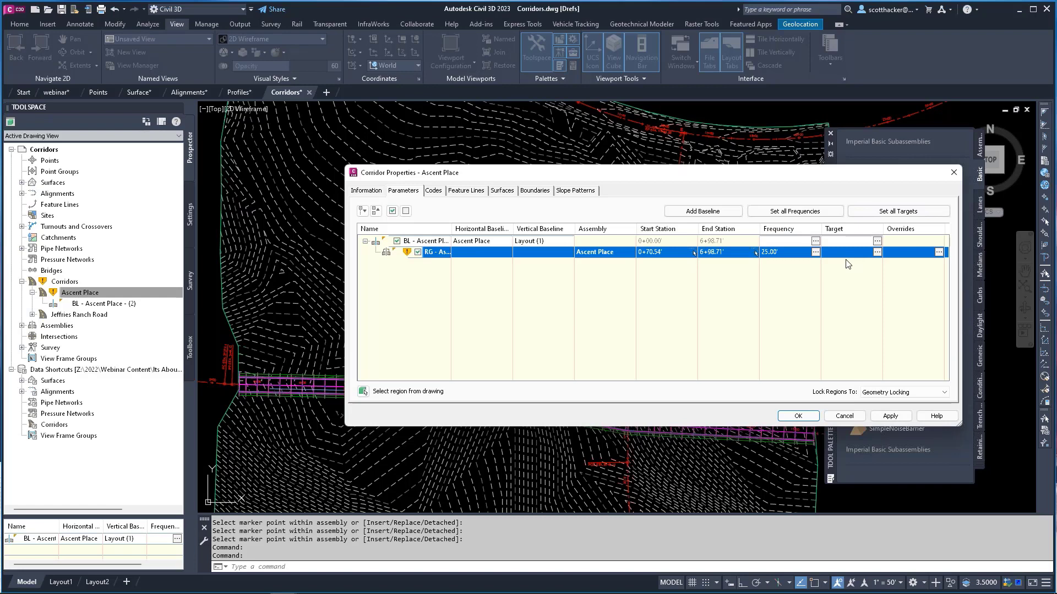
pyautogui.click(878, 253)
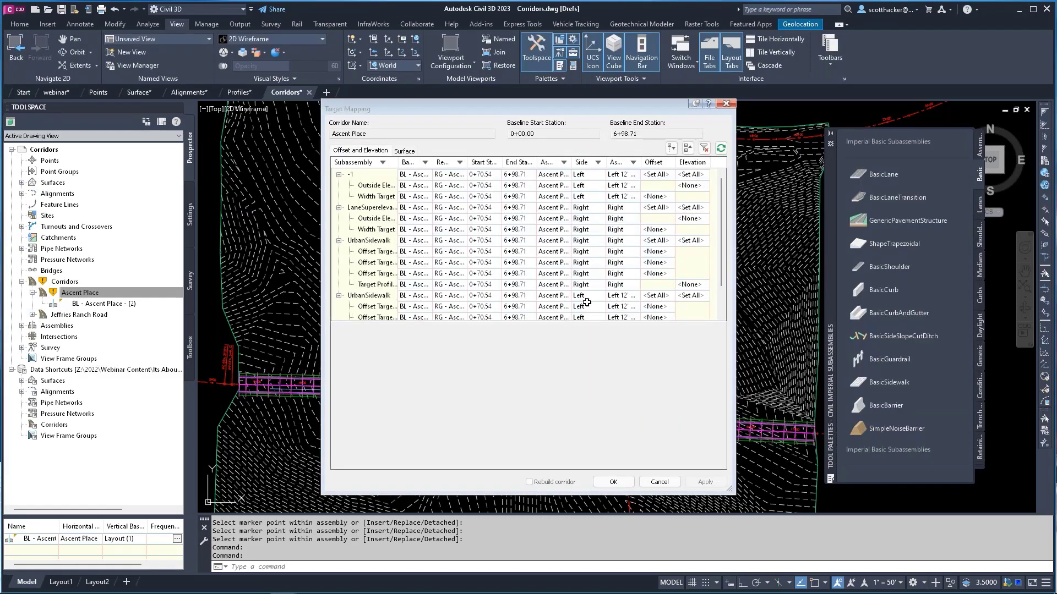
pyautogui.click(404, 152)
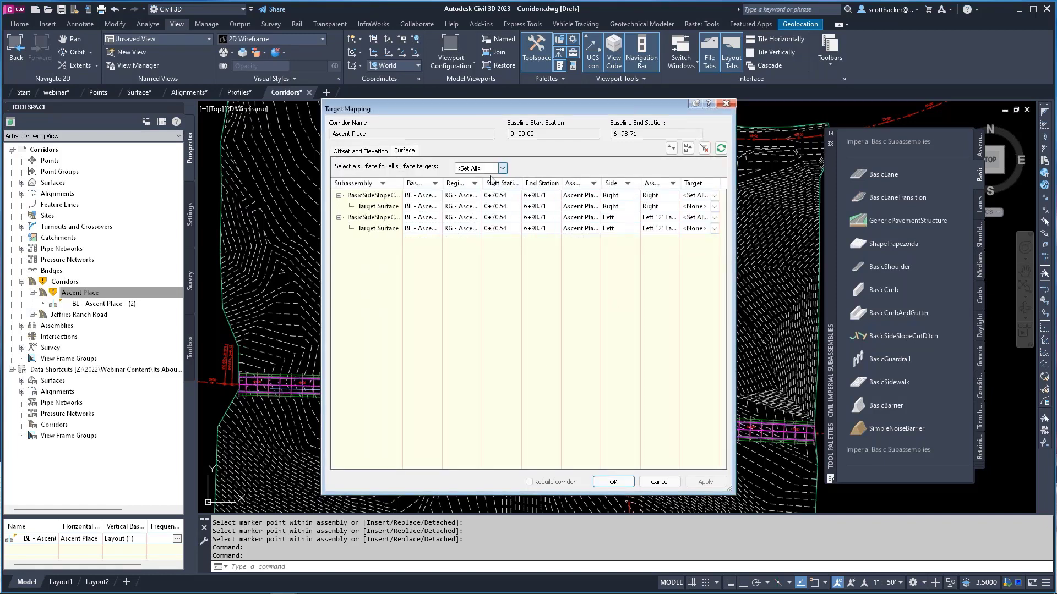
# Step: Set the target surface of both the right and left side slopes to Existing-Clean, and move the dialog clear of the corridor
pyautogui.click(463, 207)
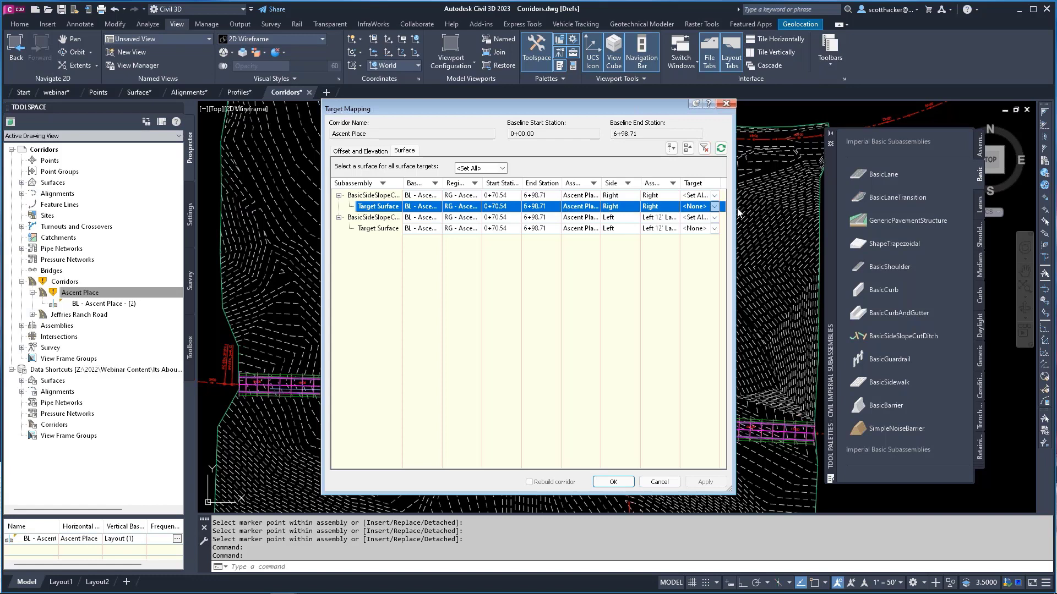
pyautogui.click(716, 207)
pyautogui.click(700, 226)
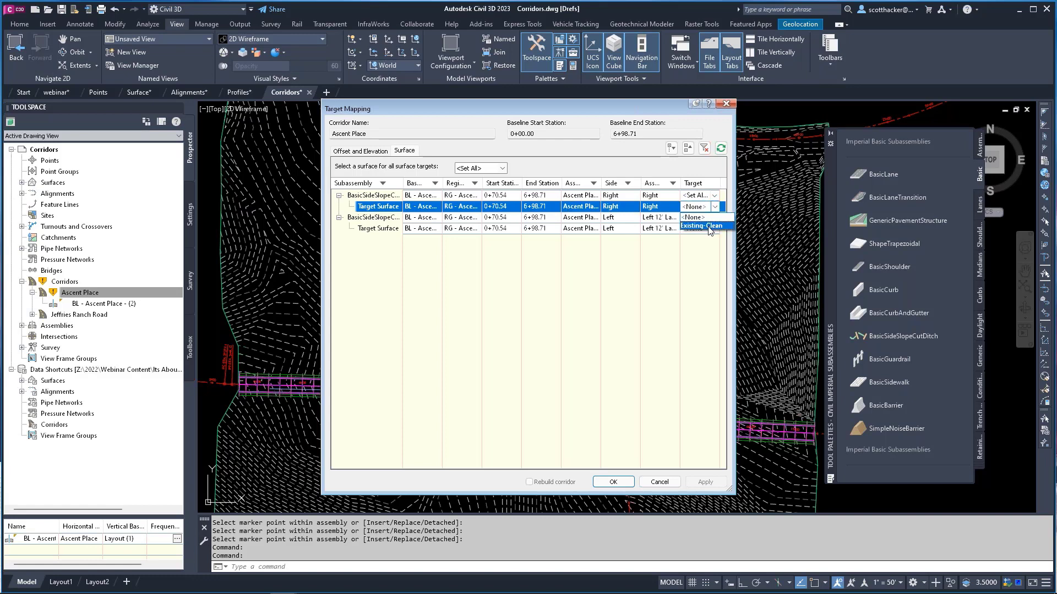
pyautogui.click(714, 228)
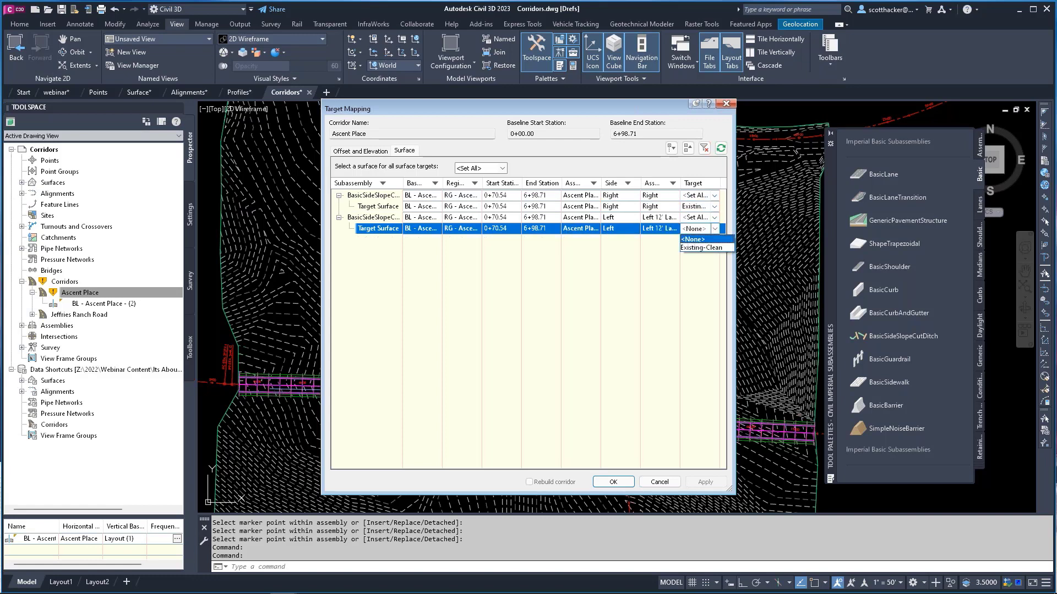
pyautogui.click(716, 248)
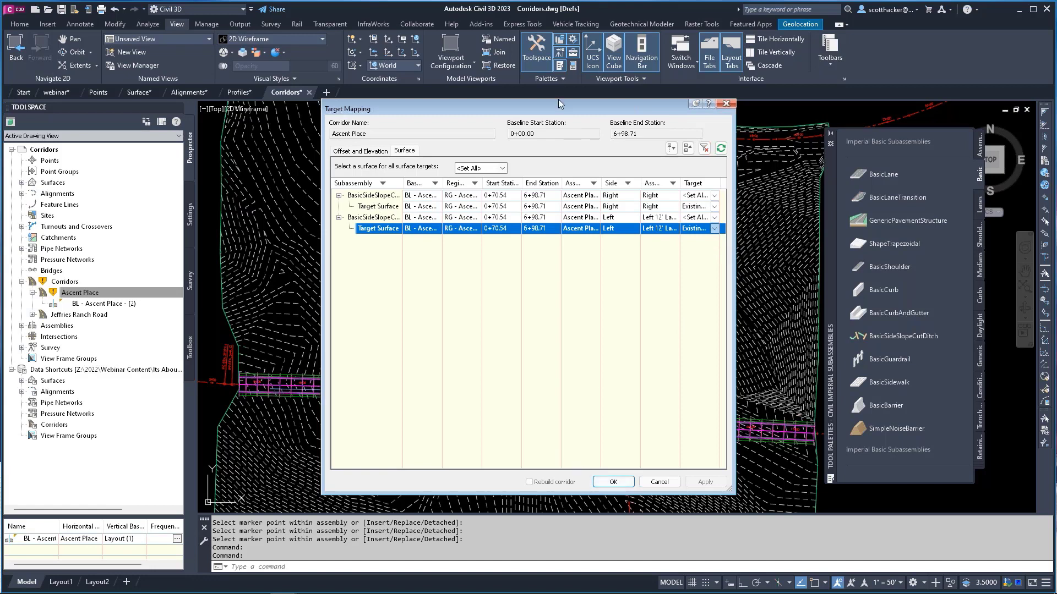
pyautogui.moveTo(557, 106); pyautogui.dragTo(806, 115)
pyautogui.moveTo(810, 105); pyautogui.dragTo(812, 105)
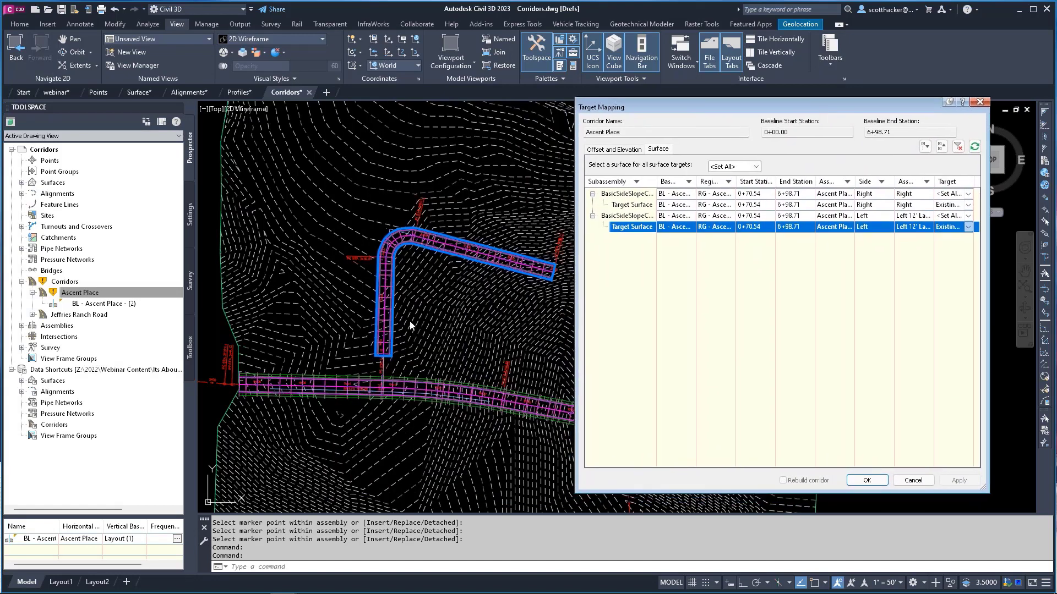
# Step: Accept the target mapping and the Ascent Place corridor's properties, and rebuild the corridor
pyautogui.click(866, 480)
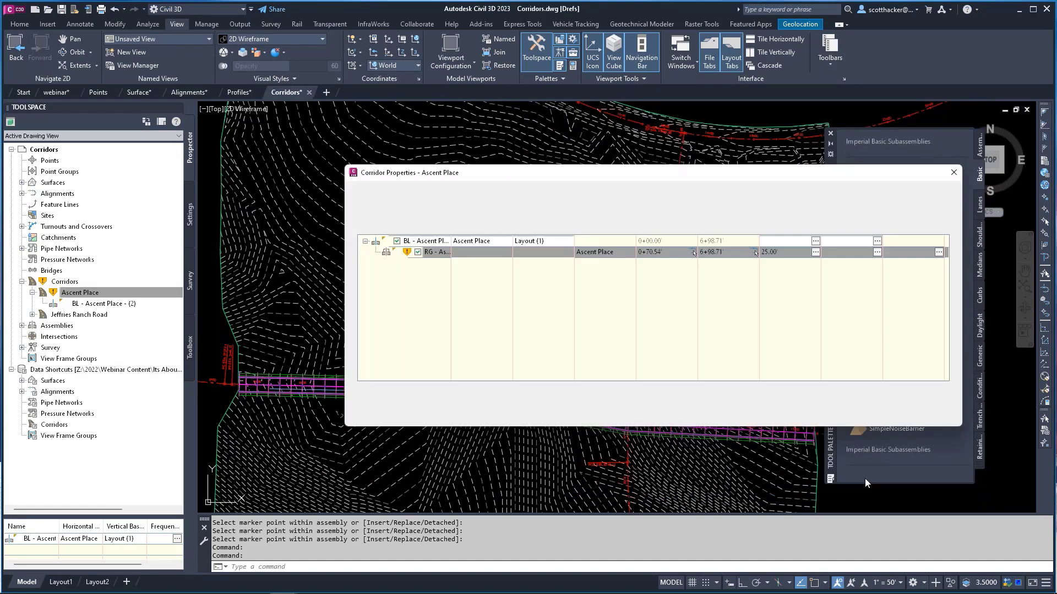
pyautogui.click(799, 416)
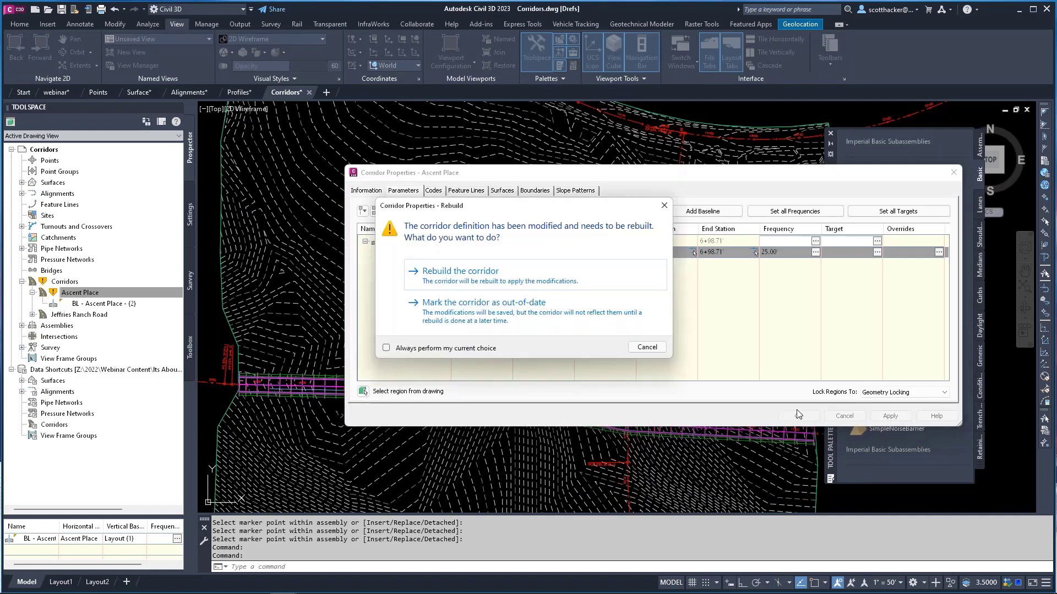
pyautogui.click(439, 272)
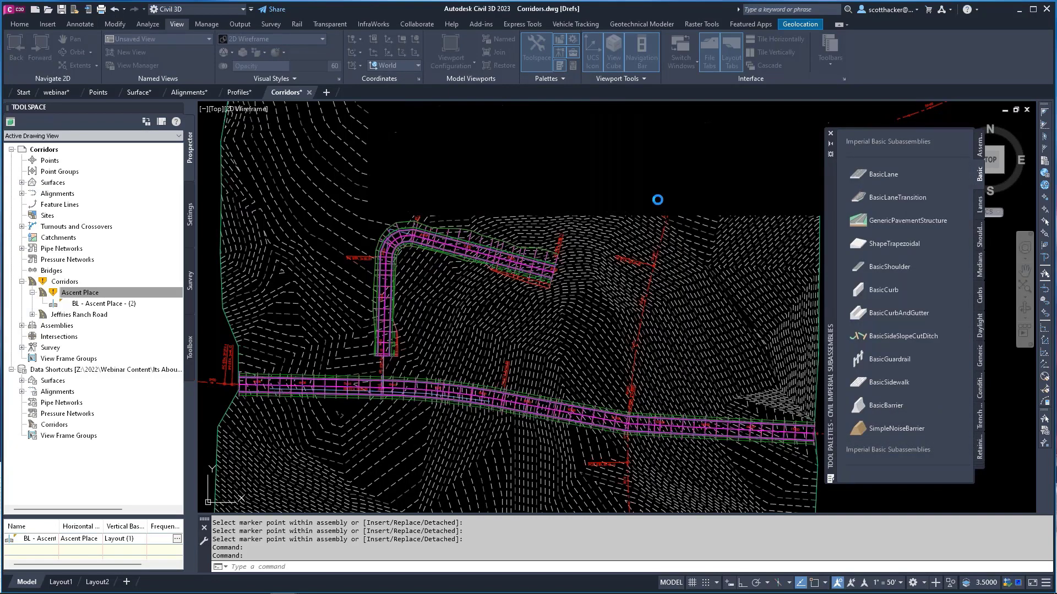
# Step: Create a corridor surface for Ascent Place and add Links data with the code Top to it
pyautogui.scroll(5, 363, 280)
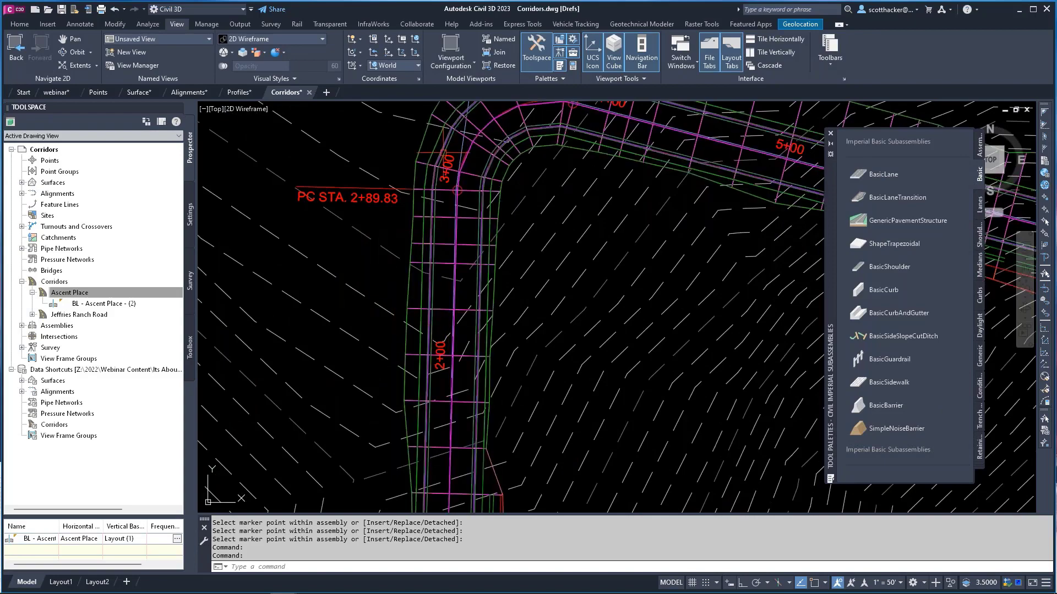
pyautogui.moveTo(500, 413); pyautogui.dragTo(498, 415, button='middle')
pyautogui.scroll(-2, 598, 260)
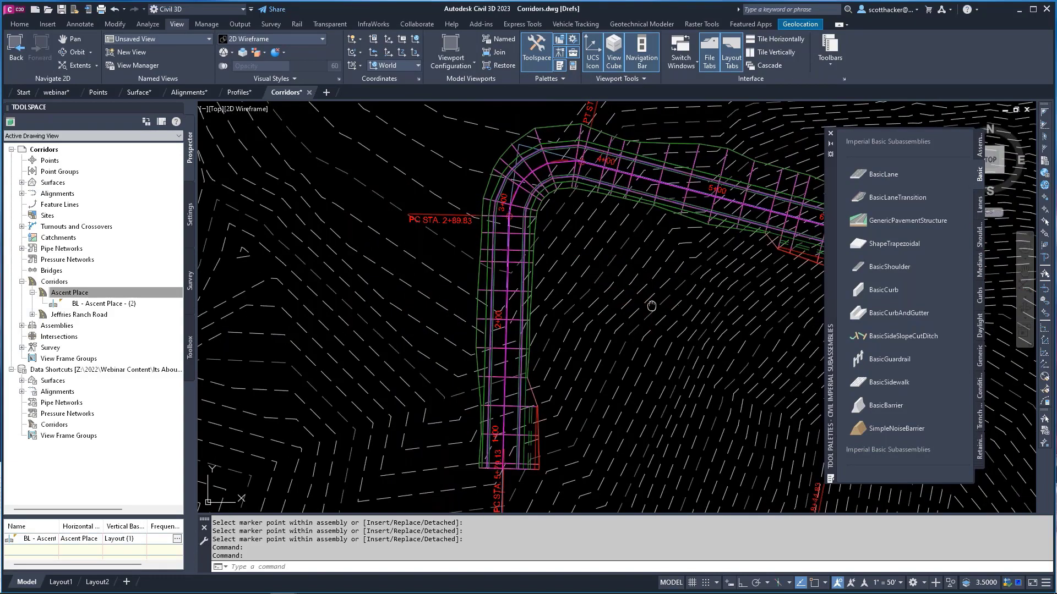
pyautogui.moveTo(652, 306); pyautogui.dragTo(567, 279, button='middle')
pyautogui.scroll(4, 457, 435)
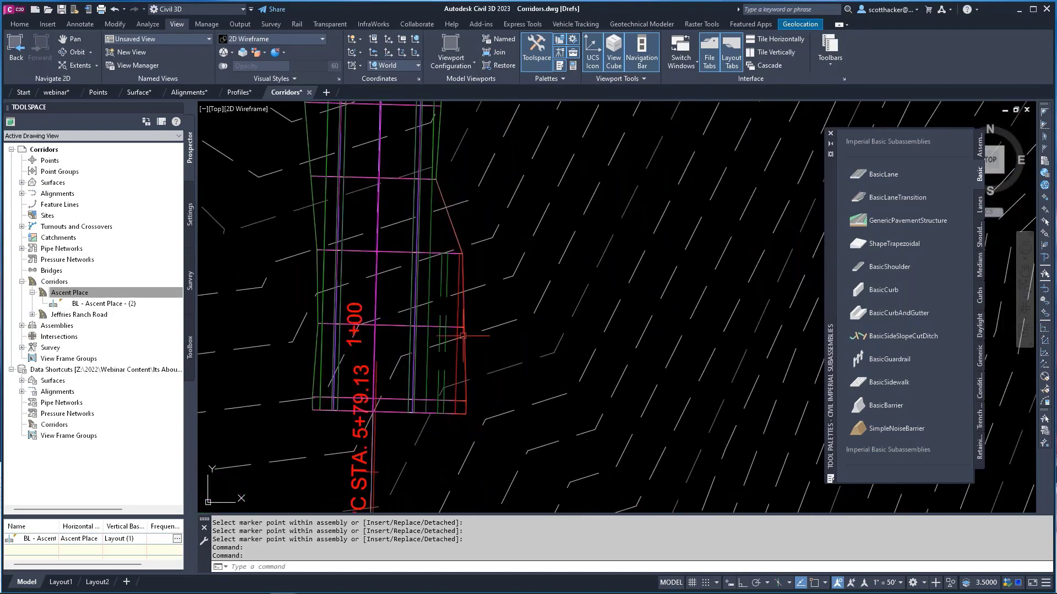
pyautogui.scroll(-4, 455, 430)
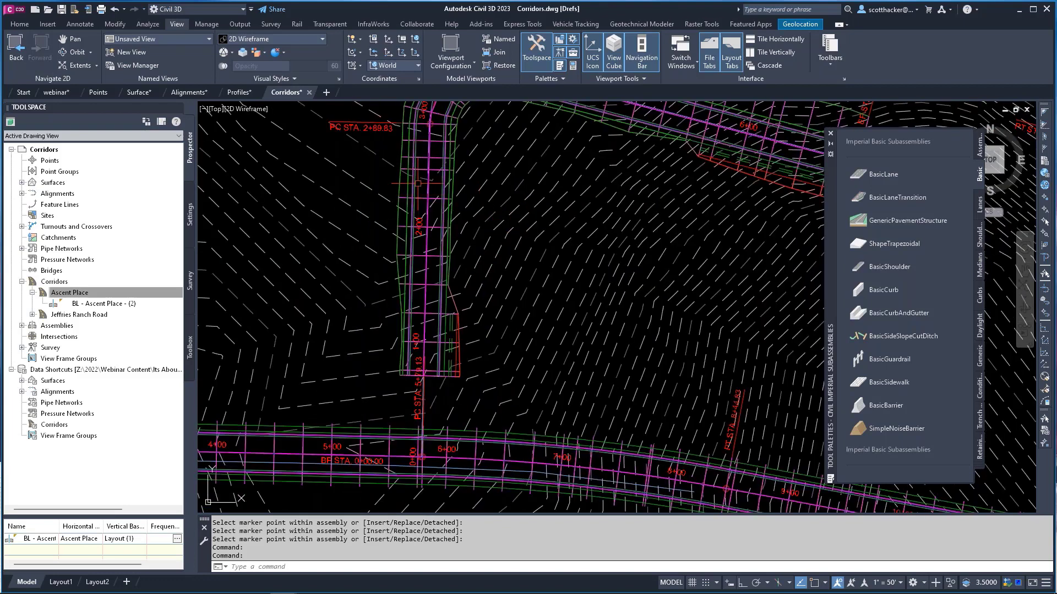
pyautogui.scroll(2, 407, 237)
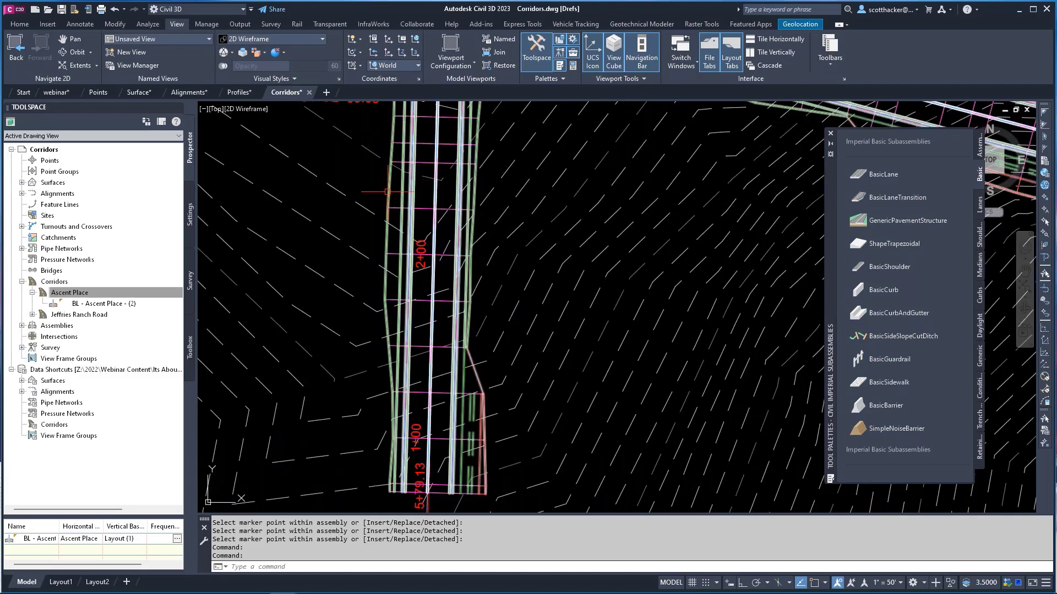
pyautogui.click(390, 194)
pyautogui.rightClick(389, 194)
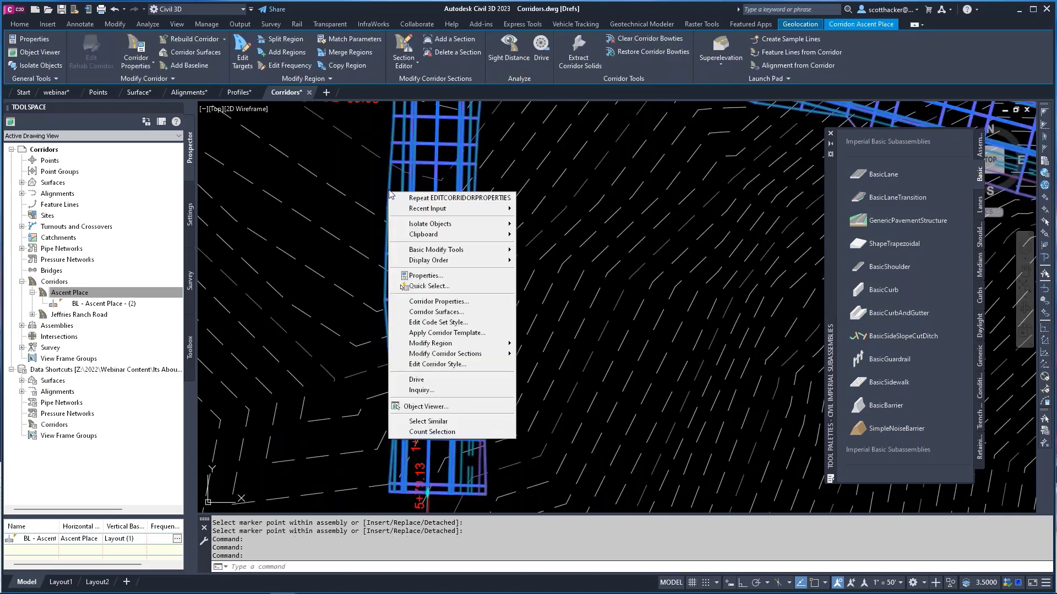
pyautogui.click(437, 312)
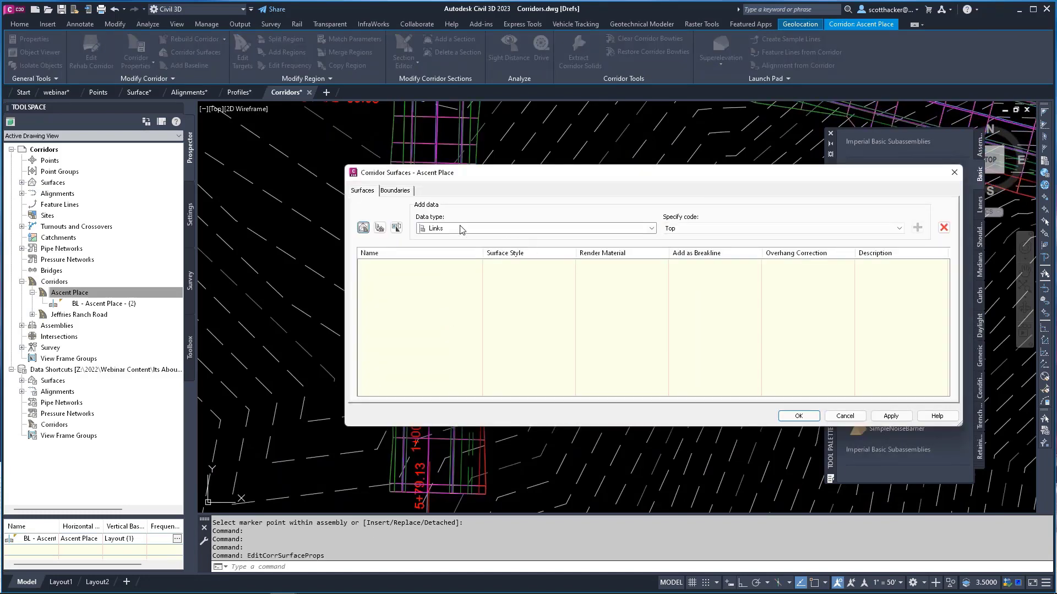
pyautogui.click(363, 227)
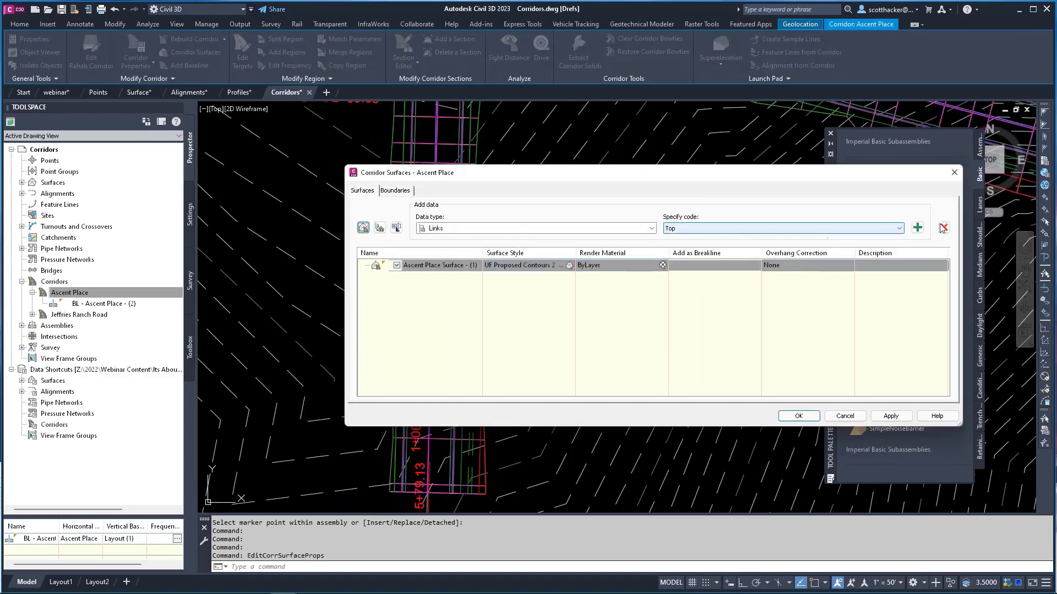
pyautogui.click(917, 227)
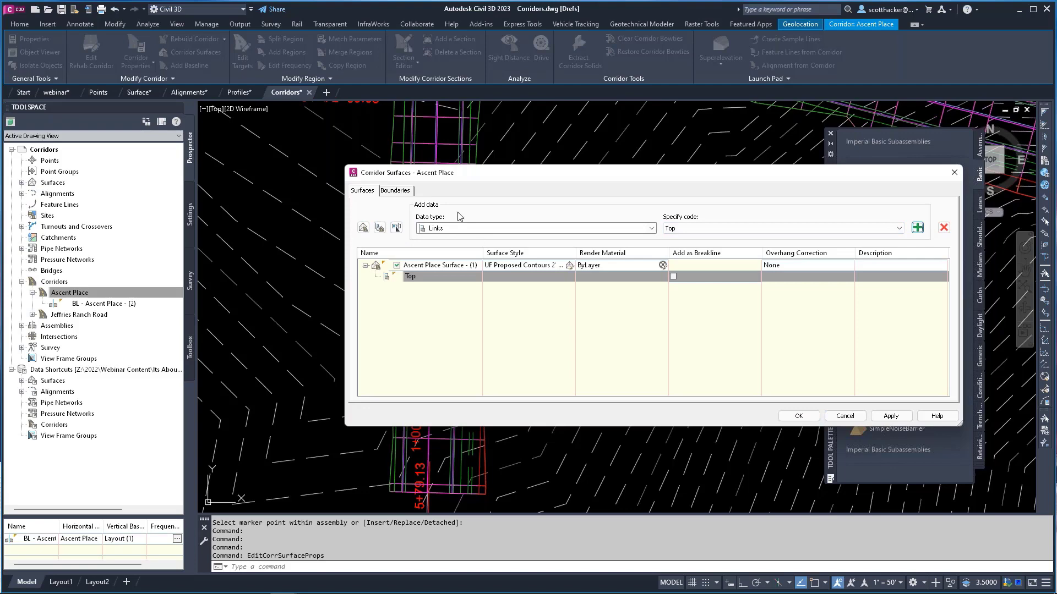
# Step: Add the corridor extents as the outer boundary of the Ascent Place surface and accept the corridor surface settings
pyautogui.click(395, 191)
pyautogui.click(407, 222)
pyautogui.rightClick(406, 223)
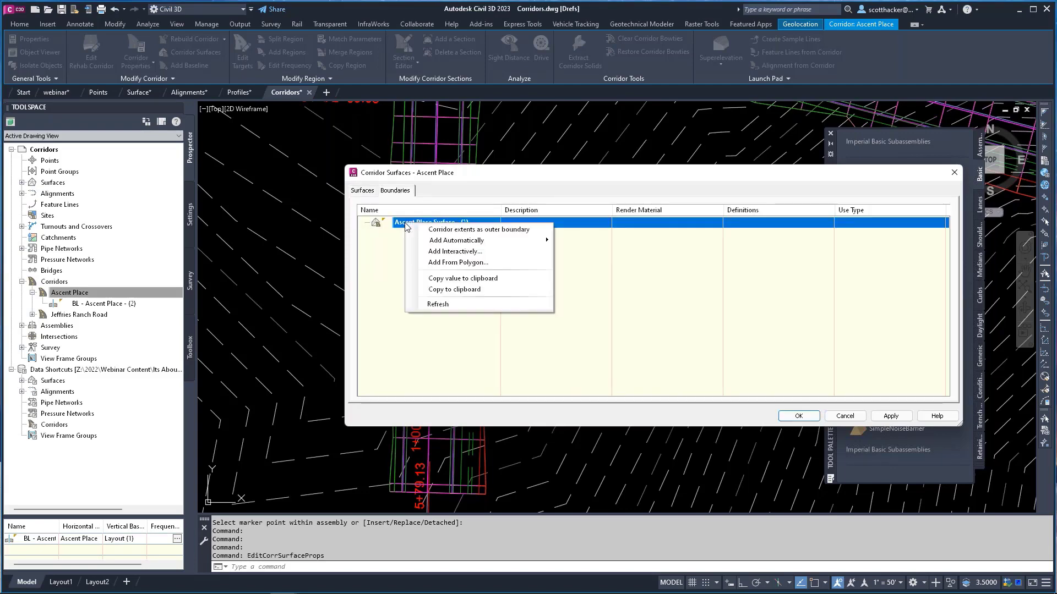
pyautogui.click(452, 230)
pyautogui.click(799, 416)
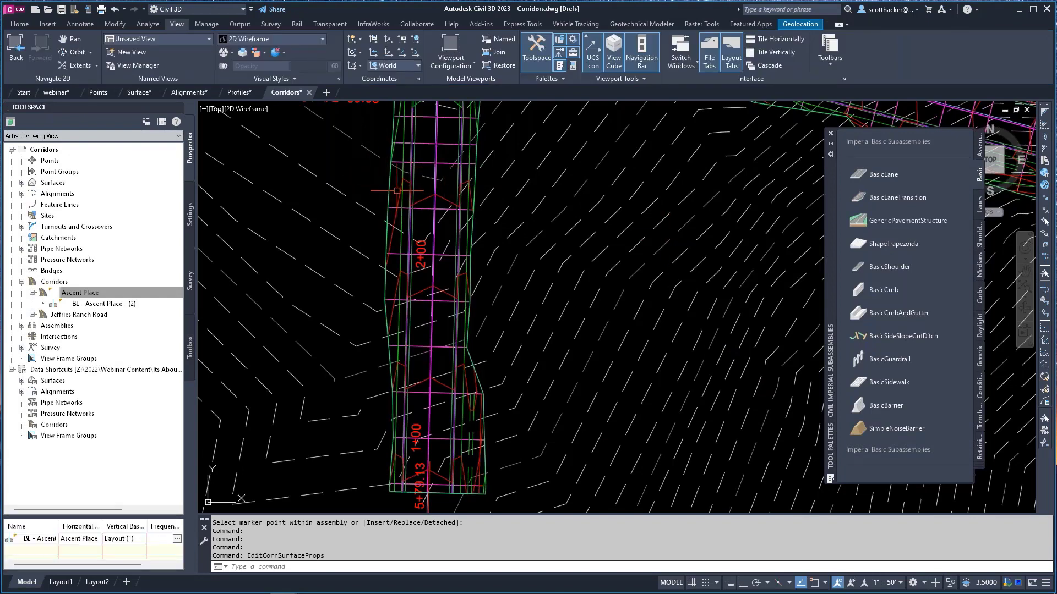
# Step: Inspect the Ascent Place surface in 3D in the Object Viewer with the Conceptual visual style, and close the viewer
pyautogui.click(397, 199)
pyautogui.rightClick(398, 202)
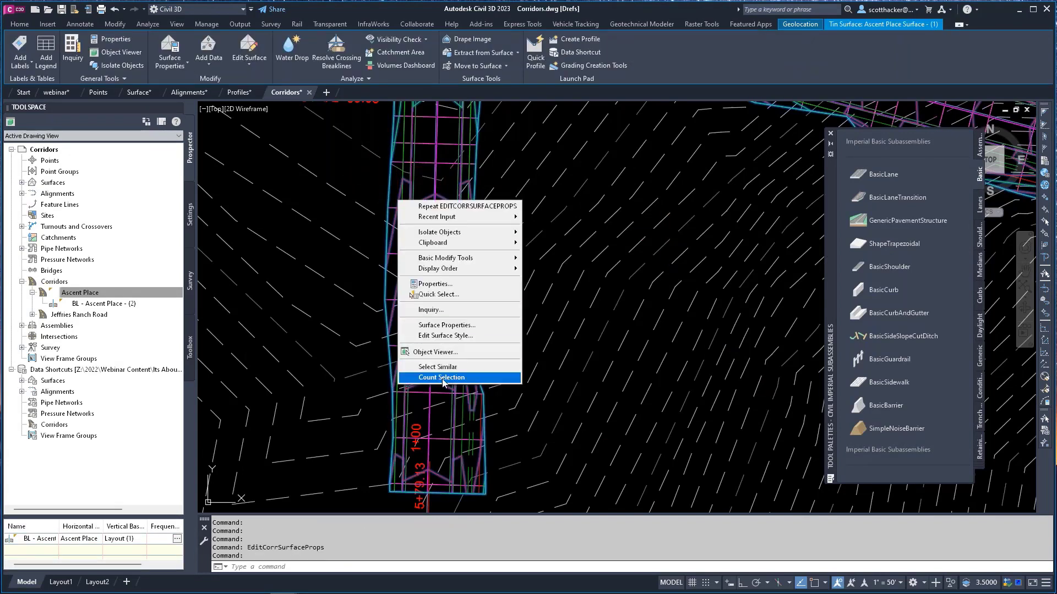
pyautogui.click(446, 353)
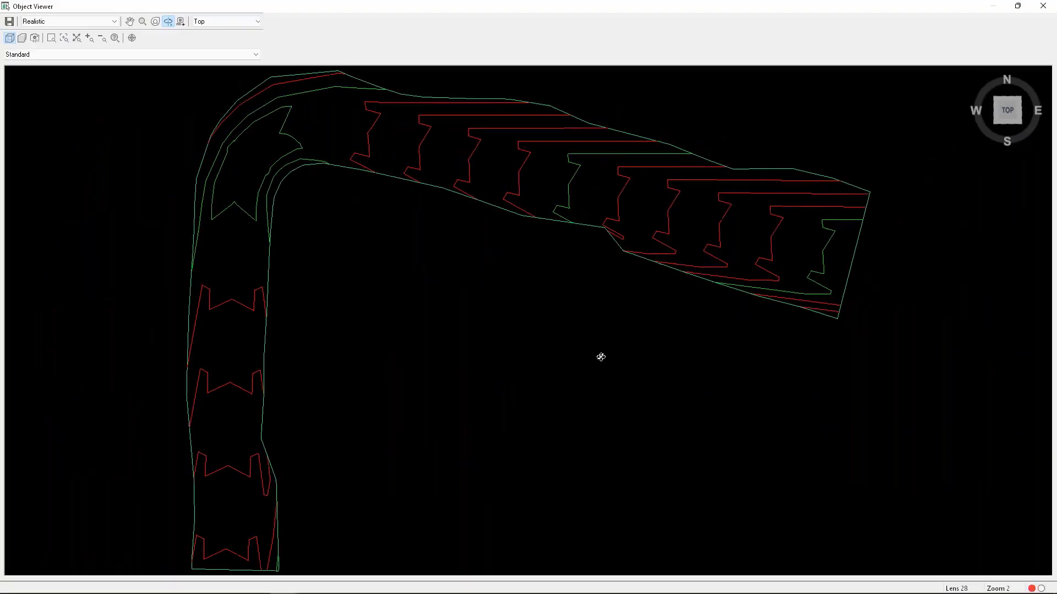
pyautogui.moveTo(600, 356); pyautogui.dragTo(597, 134)
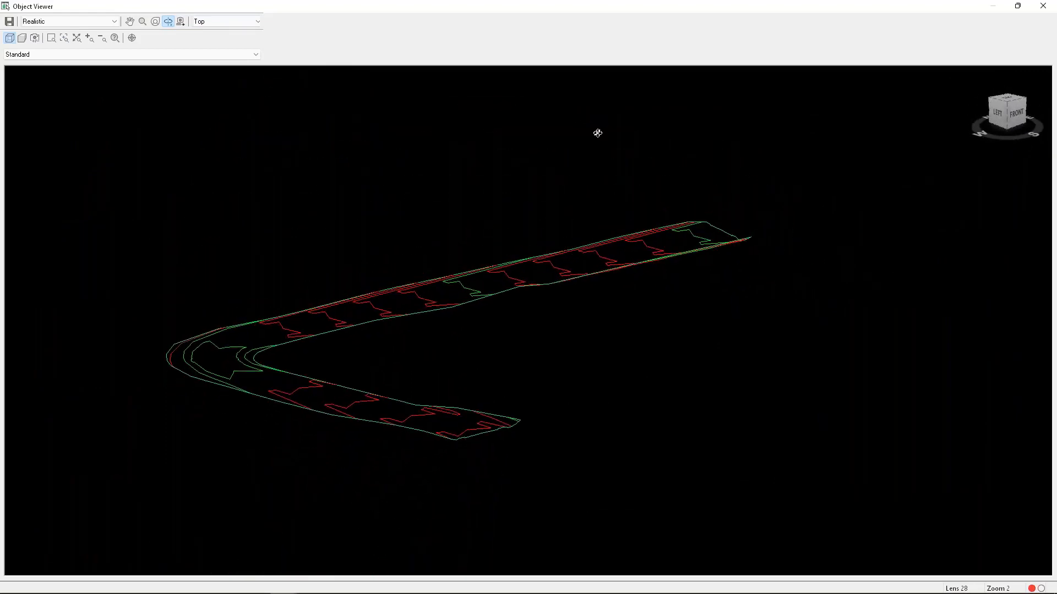
pyautogui.moveTo(472, 345); pyautogui.dragTo(632, 316, button='middle')
pyautogui.scroll(3, 440, 327)
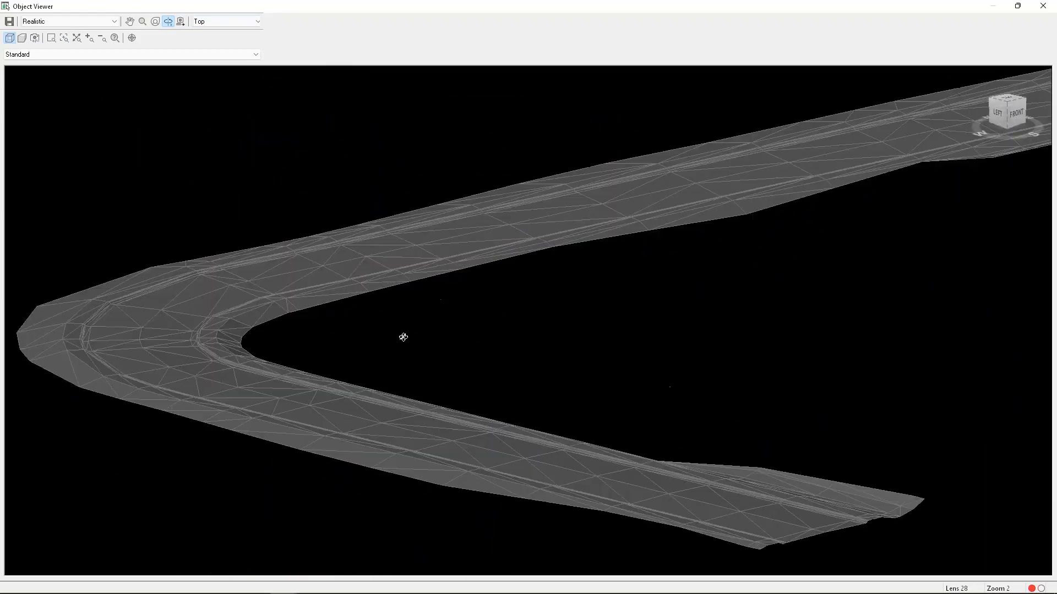
pyautogui.moveTo(403, 338); pyautogui.dragTo(530, 309, button='middle')
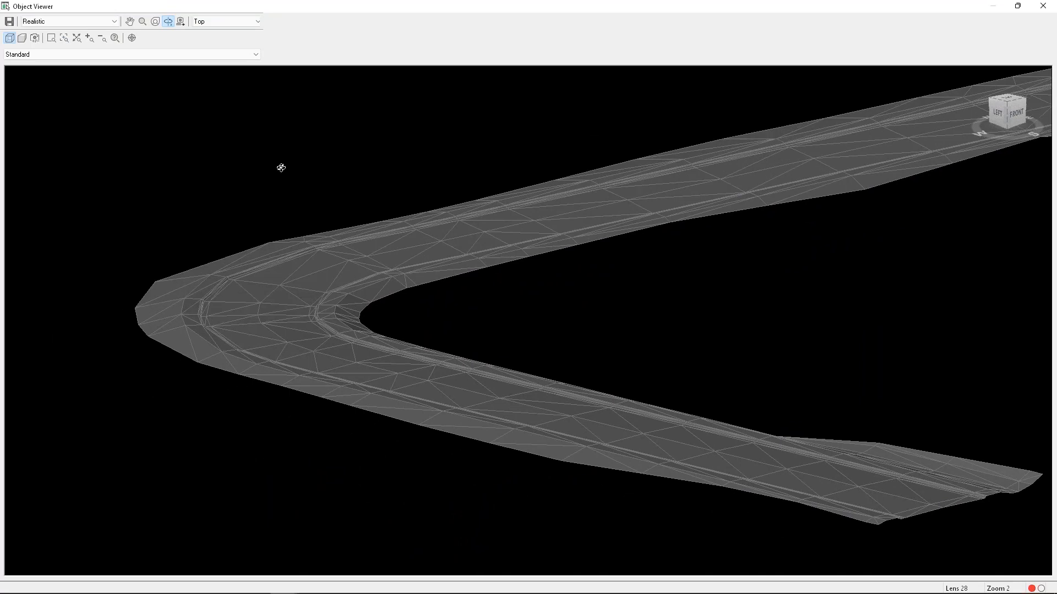
pyautogui.click(116, 21)
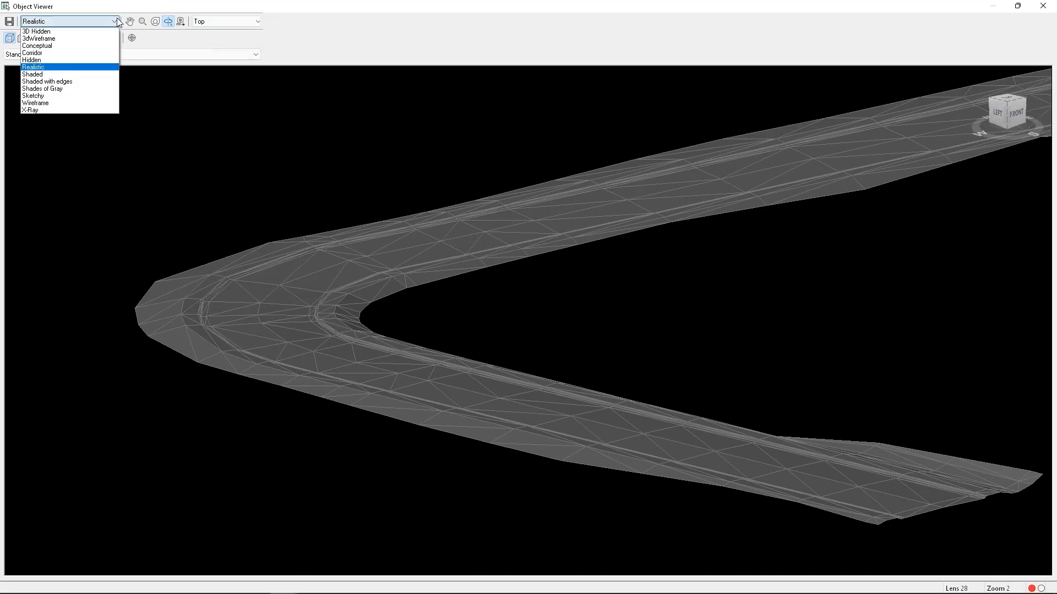
pyautogui.click(55, 46)
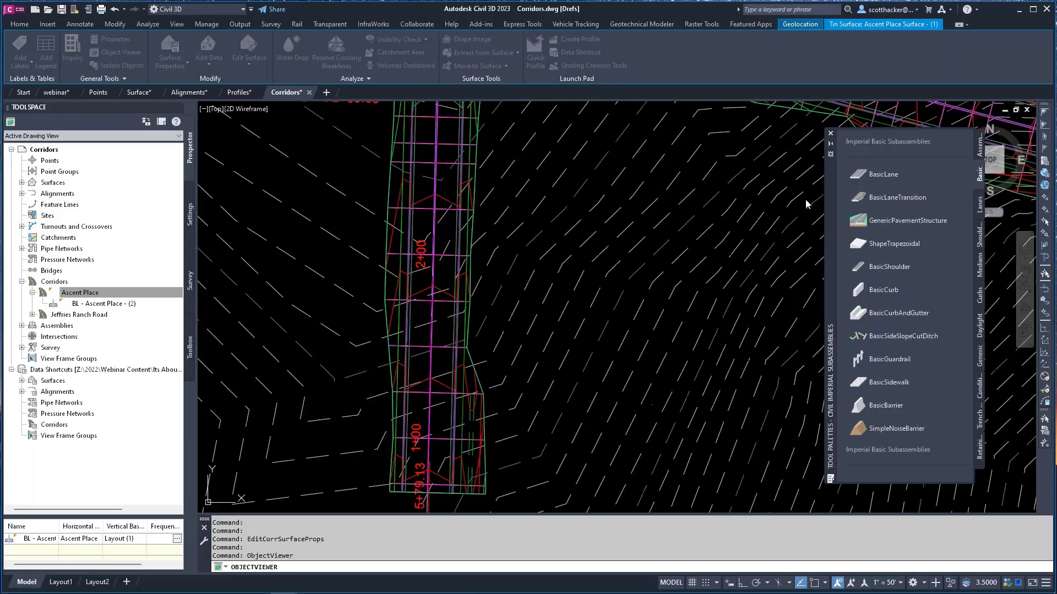
pyautogui.click(1043, 5)
# Step: Examine the Ascent Place corridor in plan and the extent of the polyline running along Jeffries Ranch Road
pyautogui.scroll(-5, 598, 213)
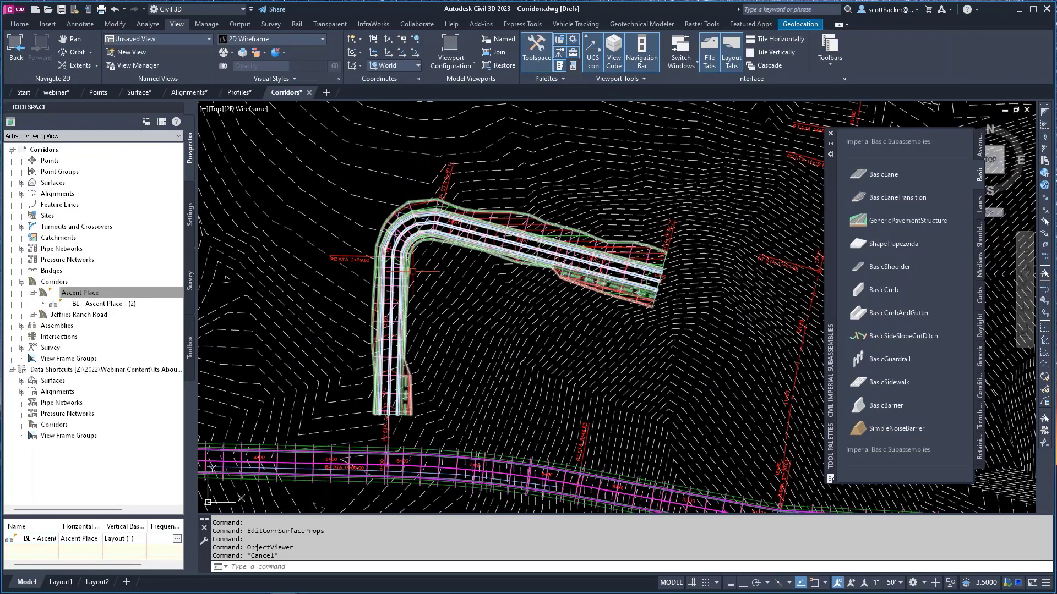
pyautogui.scroll(3, 429, 242)
pyautogui.scroll(-1, 432, 231)
pyautogui.scroll(1, 432, 224)
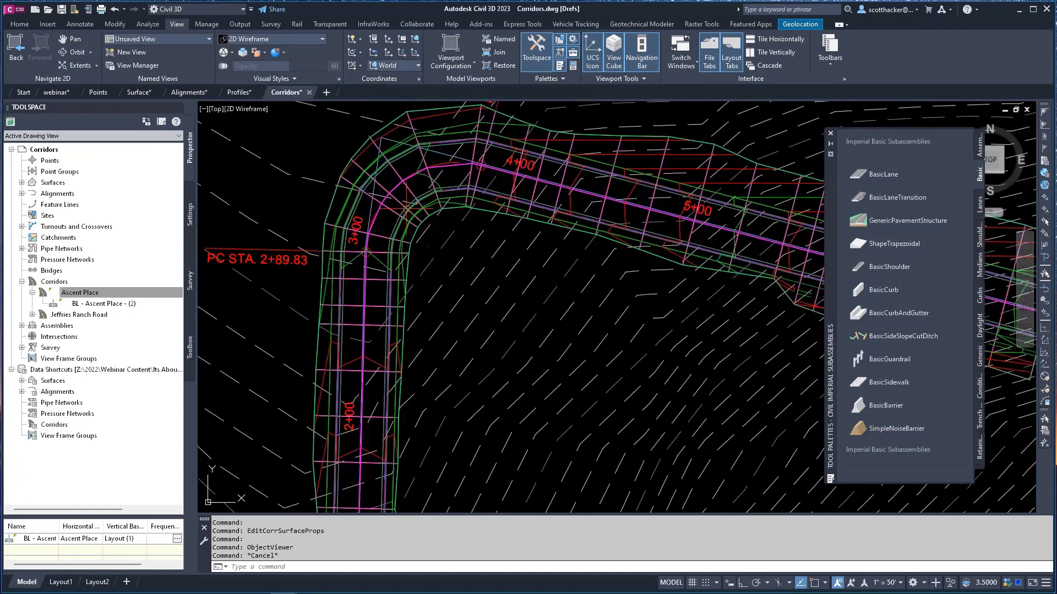
pyautogui.scroll(1, 436, 348)
pyautogui.scroll(-3, 436, 347)
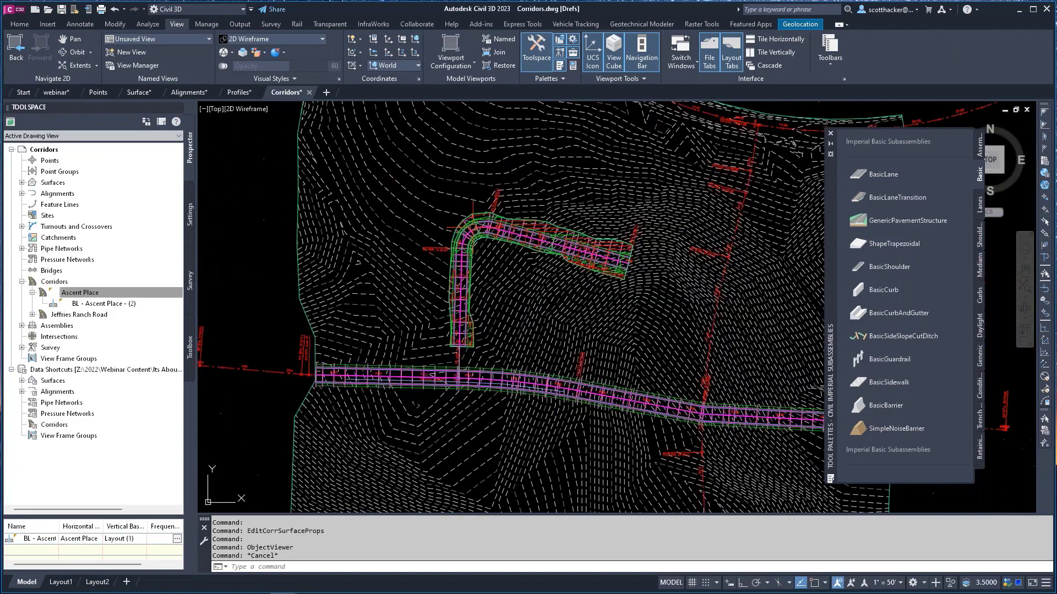
pyautogui.scroll(4, 290, 312)
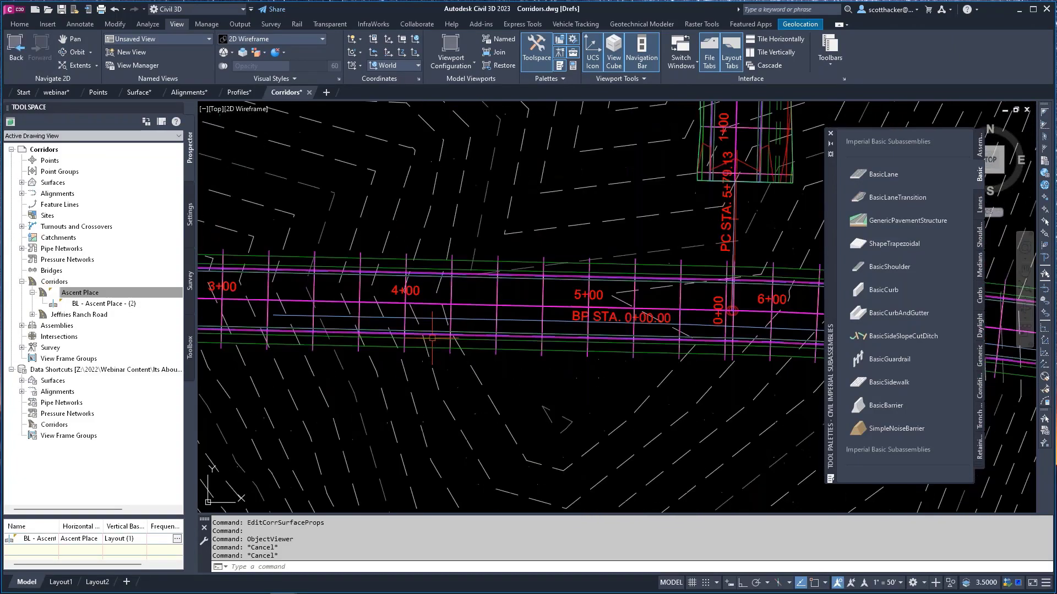
pyautogui.click(296, 314)
pyautogui.scroll(-2, 360, 366)
pyautogui.moveTo(651, 386); pyautogui.dragTo(478, 334, button='middle')
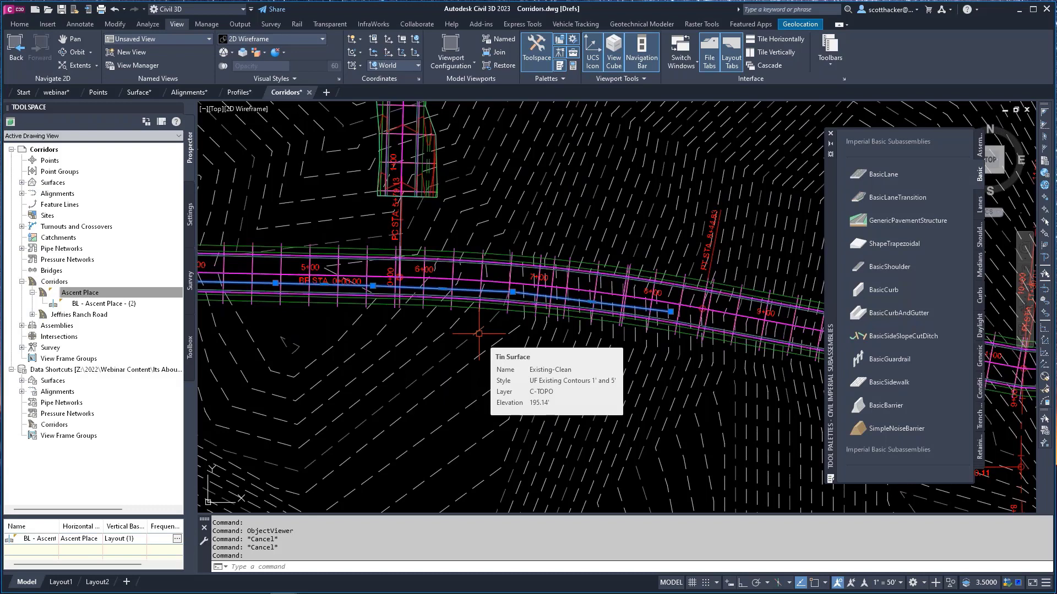
pyautogui.moveTo(479, 334); pyautogui.dragTo(707, 360, button='middle')
# Step: Start creating a pipe network from the polyline along Jeffries Ranch Road and accept its flow direction
pyautogui.click(19, 23)
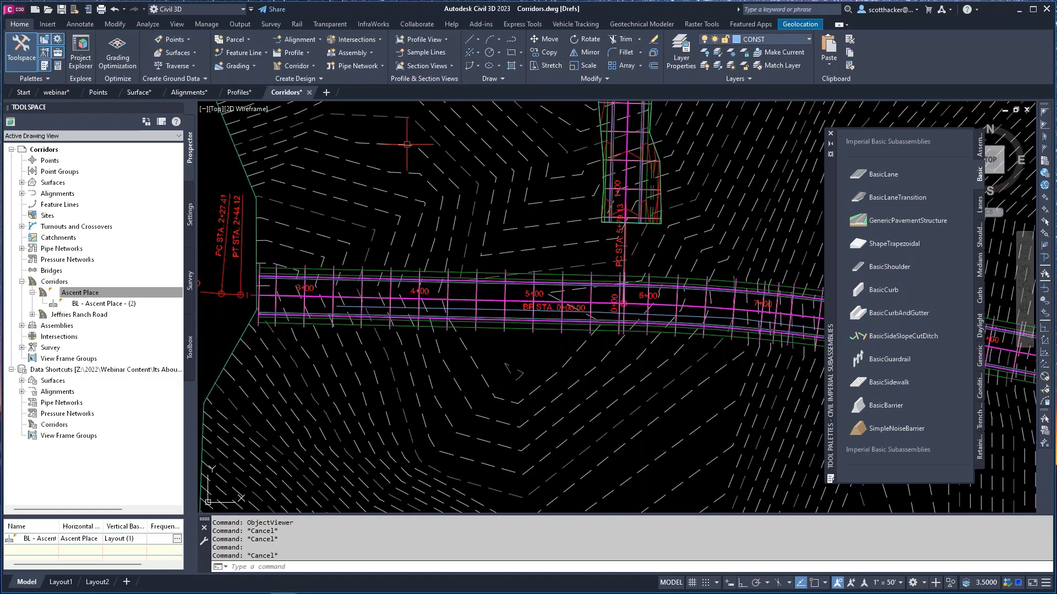
pyautogui.click(382, 66)
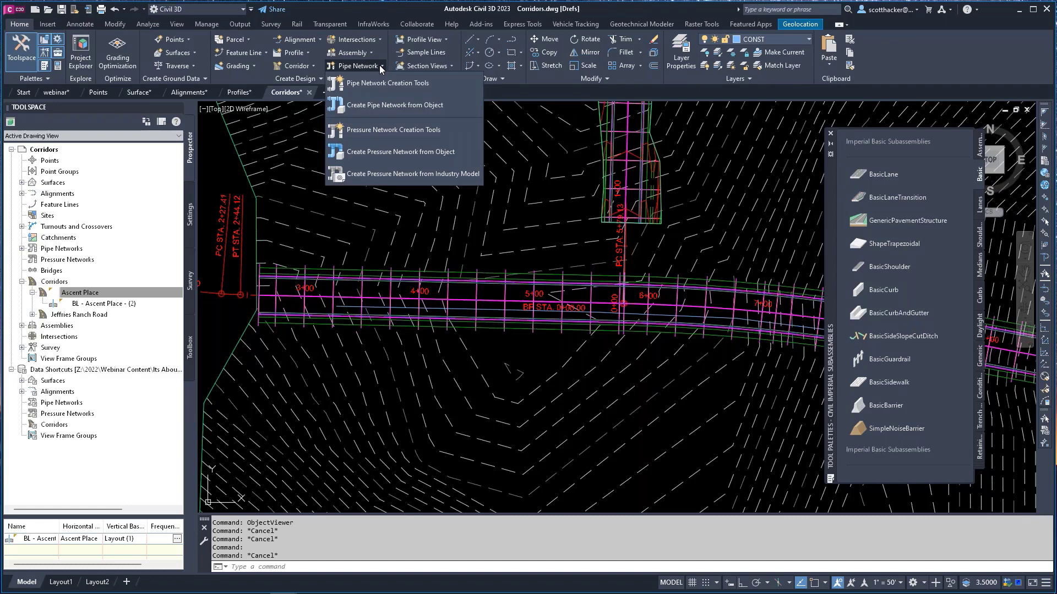
pyautogui.click(383, 104)
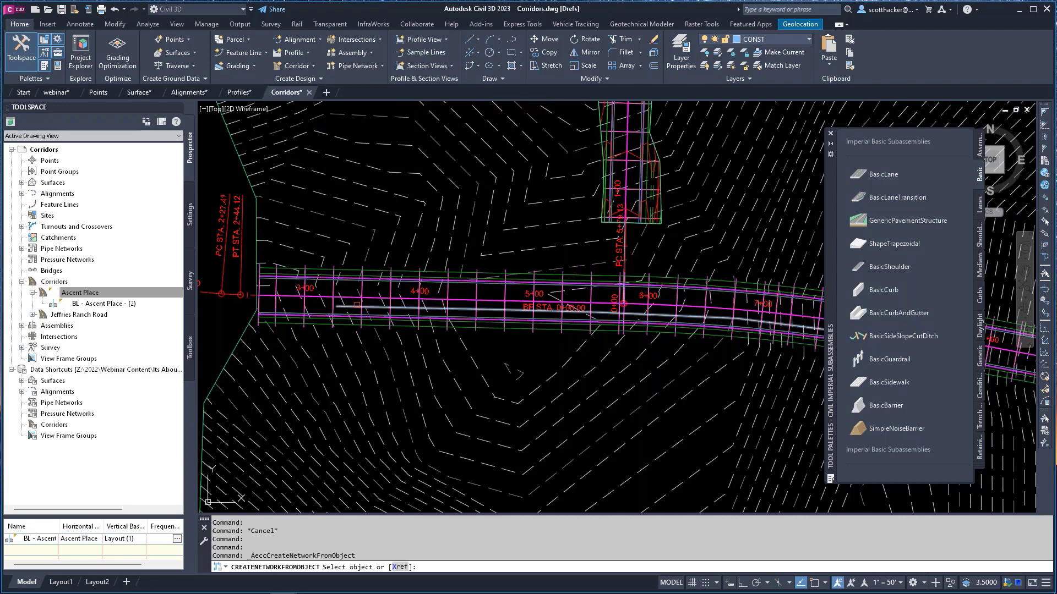
pyautogui.click(353, 307)
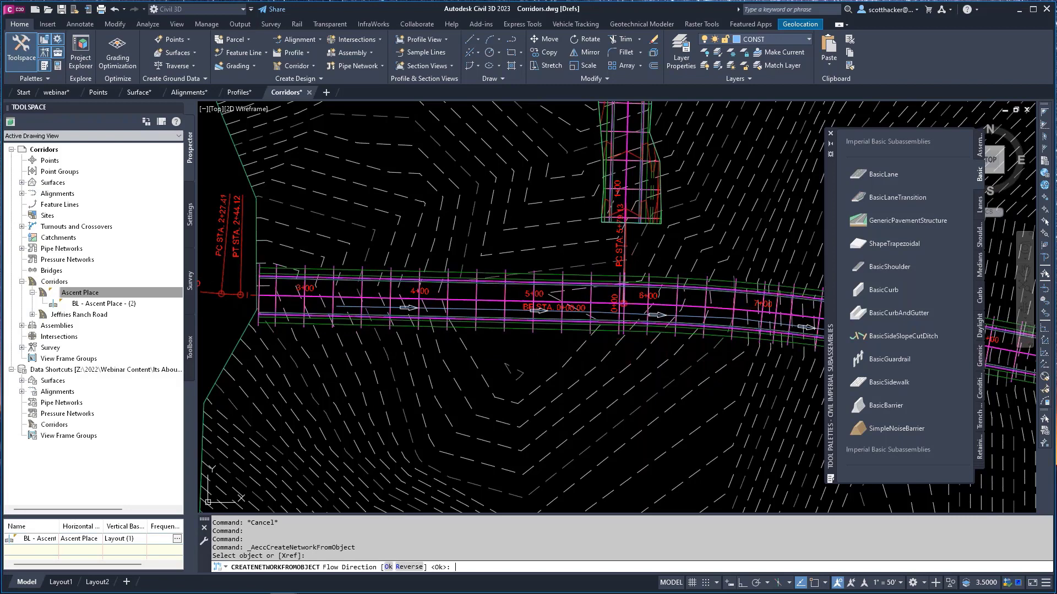
pyautogui.press('Return')
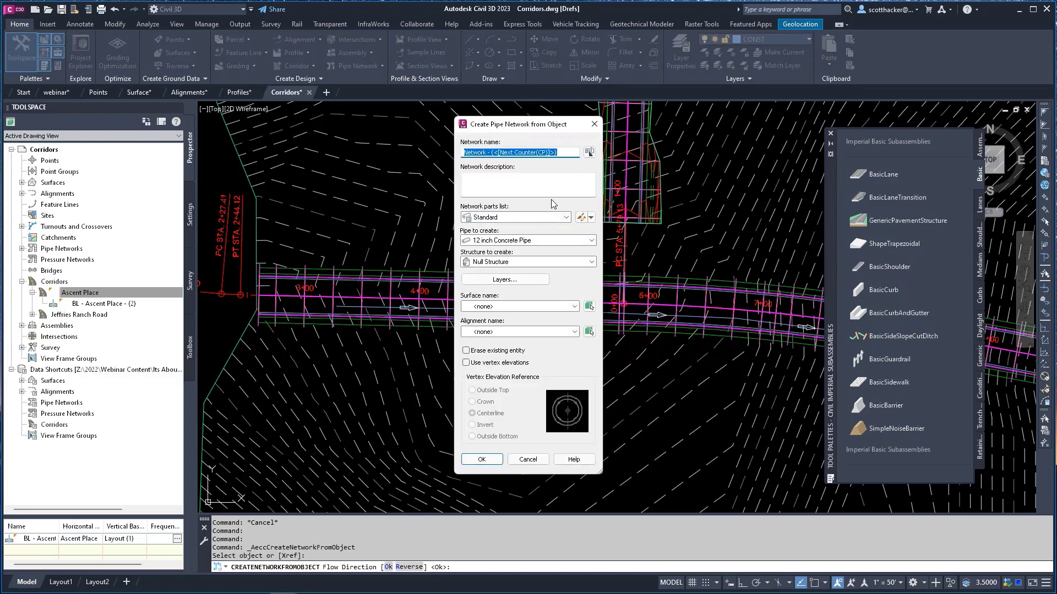
# Step: Name the network Sanitary, choose the Sanitary Sewer parts list and use 8 inch PVC as the pipe
pyautogui.write('Sanitary')
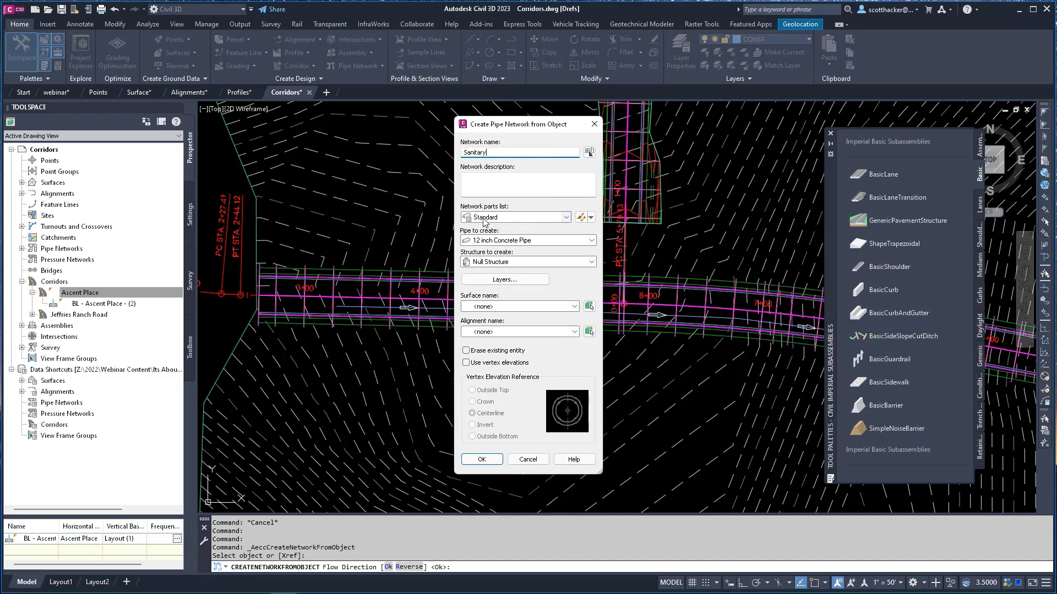
pyautogui.click(566, 218)
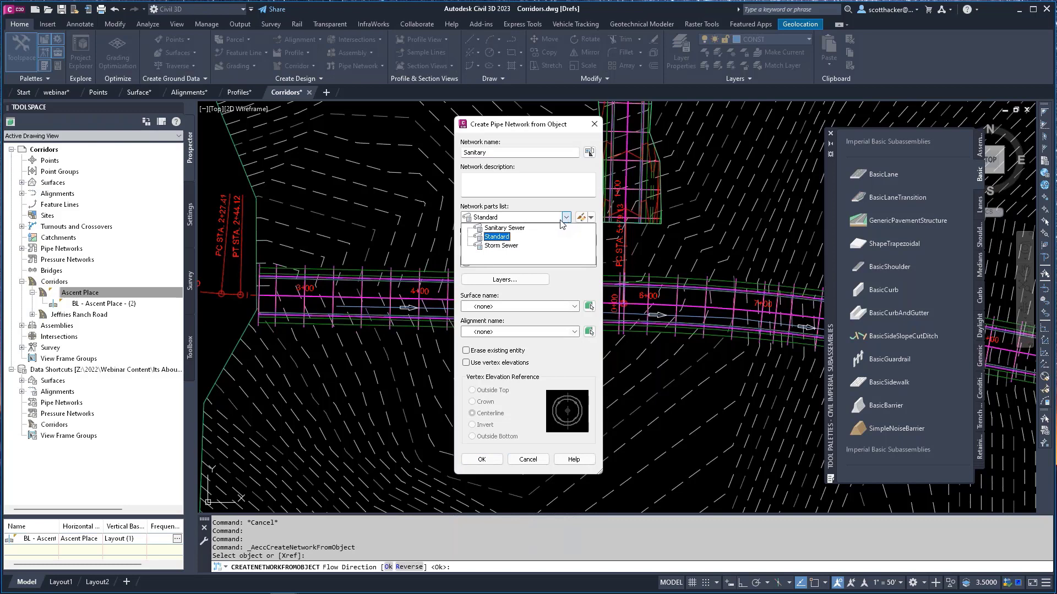
pyautogui.click(519, 228)
pyautogui.click(566, 218)
pyautogui.click(517, 230)
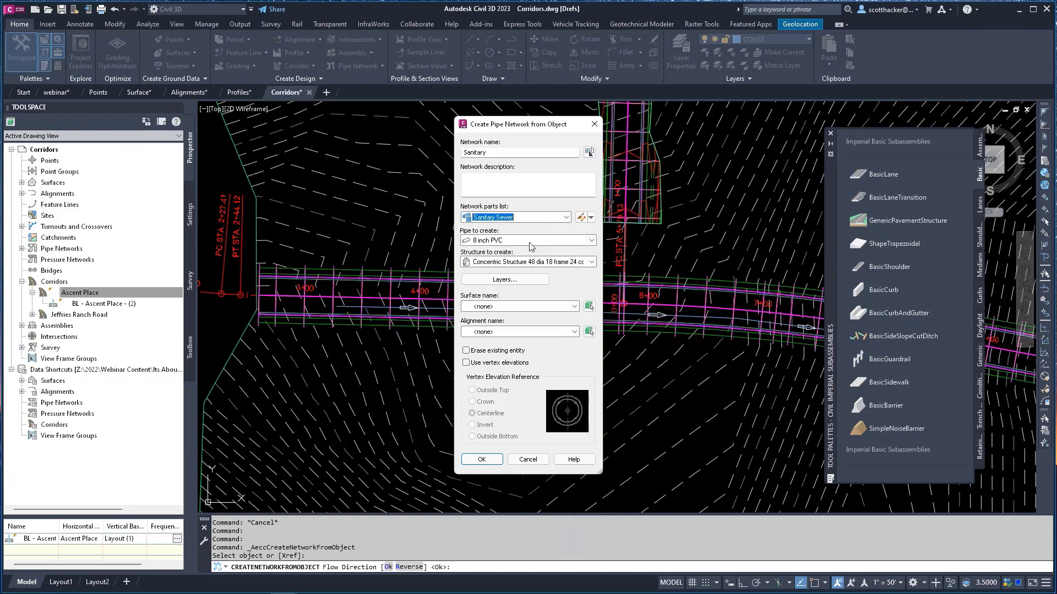
pyautogui.click(593, 240)
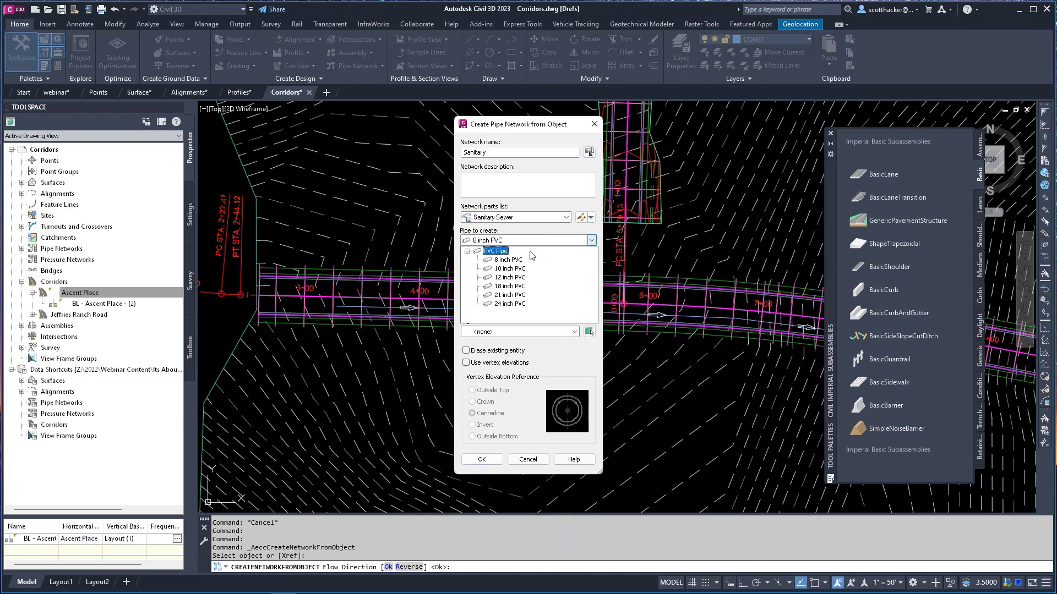
pyautogui.click(507, 259)
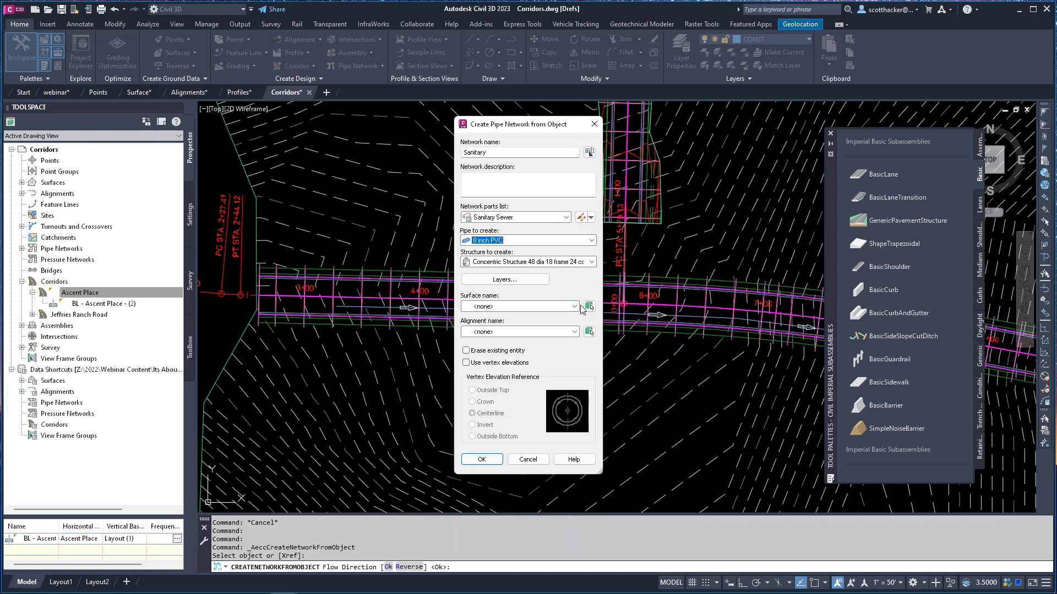
# Step: Assign the Jeffries Ranch Road alignment to the network and have the existing entity erased
pyautogui.click(576, 331)
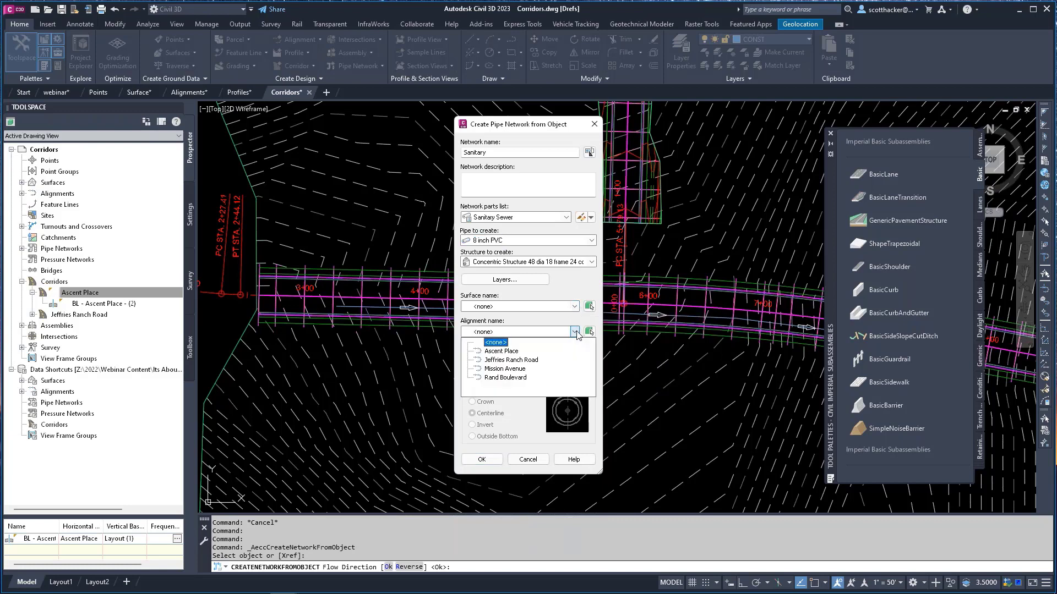
pyautogui.click(521, 361)
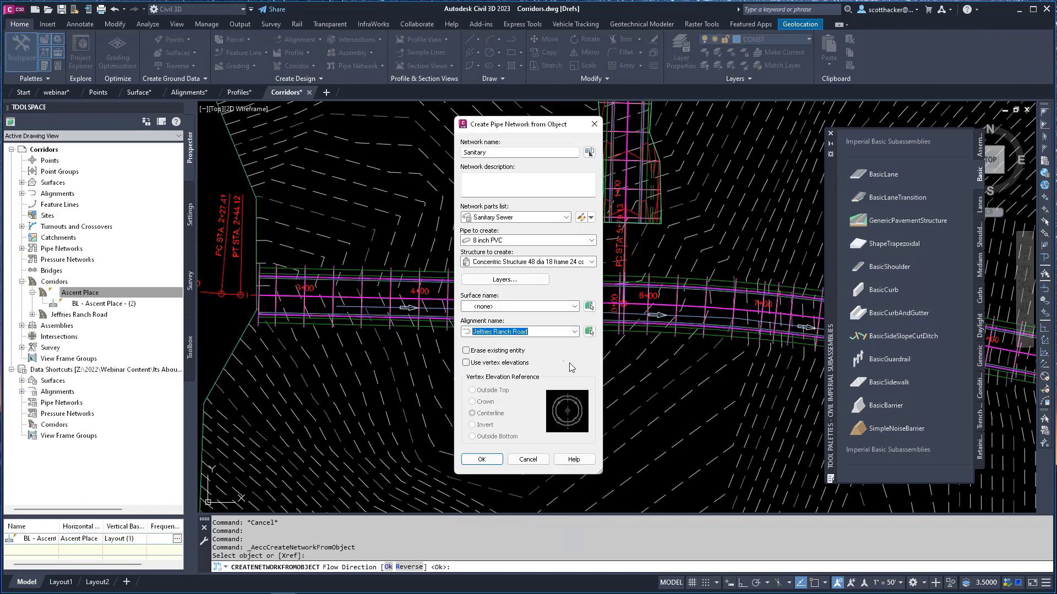
pyautogui.click(466, 351)
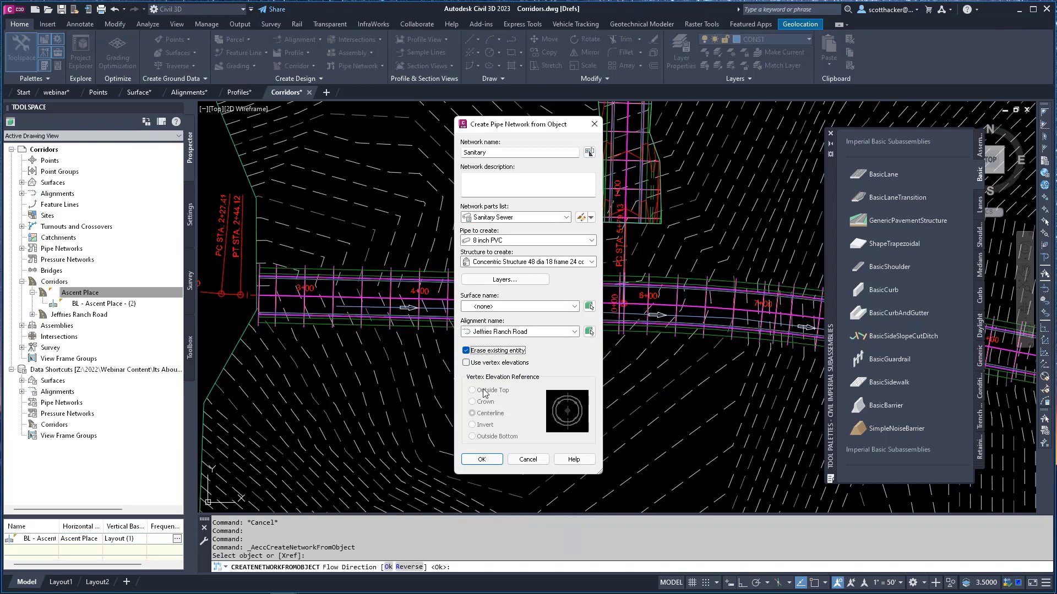
# Step: Enable vertex elevations, try each elevation reference from Outside Top to Outside Bottom, and switch the option off again
pyautogui.click(466, 363)
pyautogui.click(472, 390)
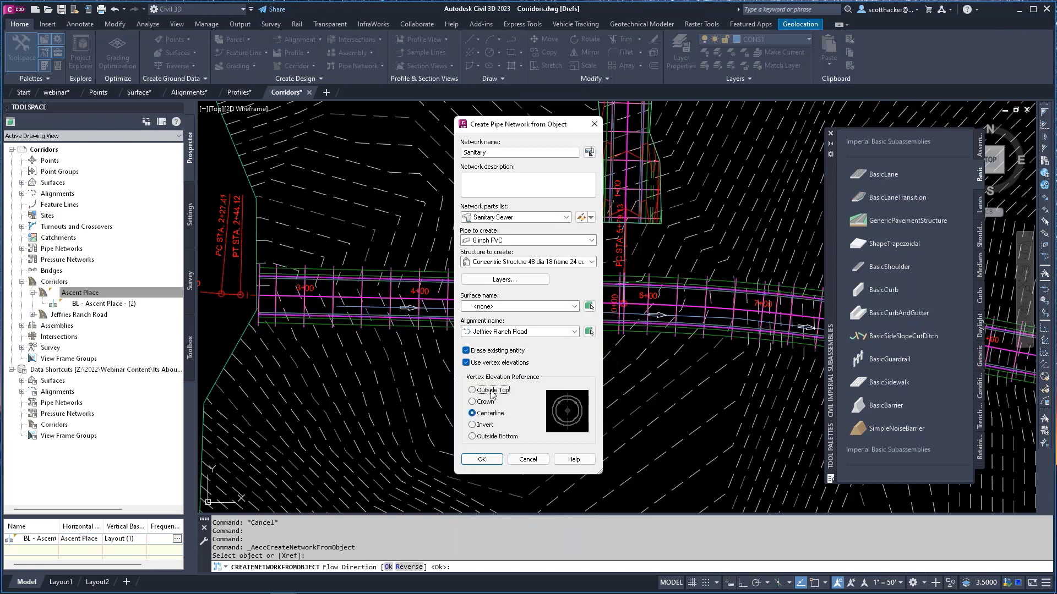
pyautogui.click(486, 402)
pyautogui.click(497, 415)
pyautogui.click(486, 425)
pyautogui.click(496, 438)
pyautogui.click(466, 363)
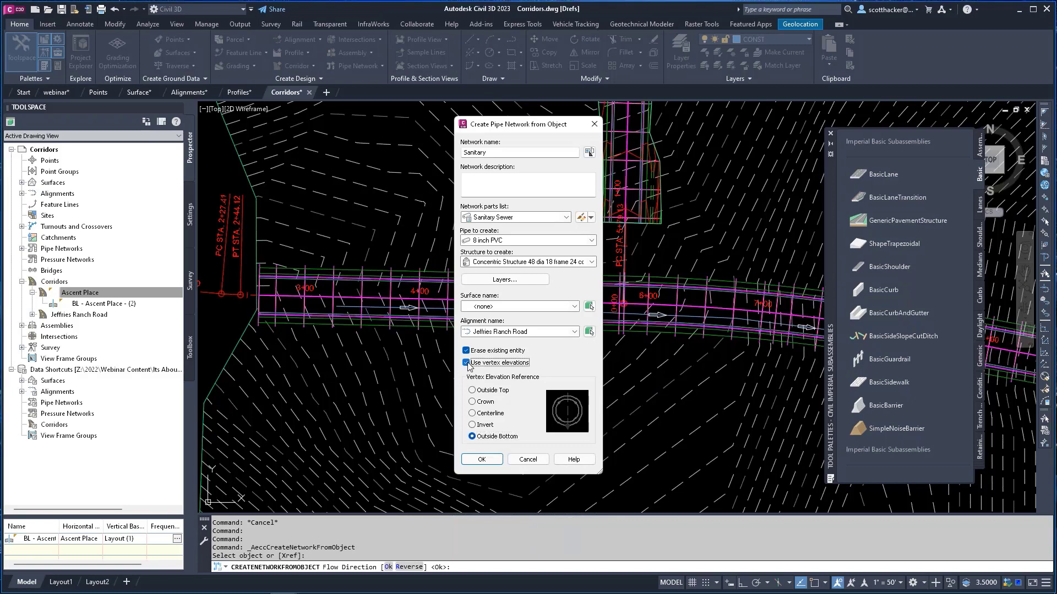
# Step: Create the Sanitary network from the polyline and regenerate the whole drawing
pyautogui.click(490, 461)
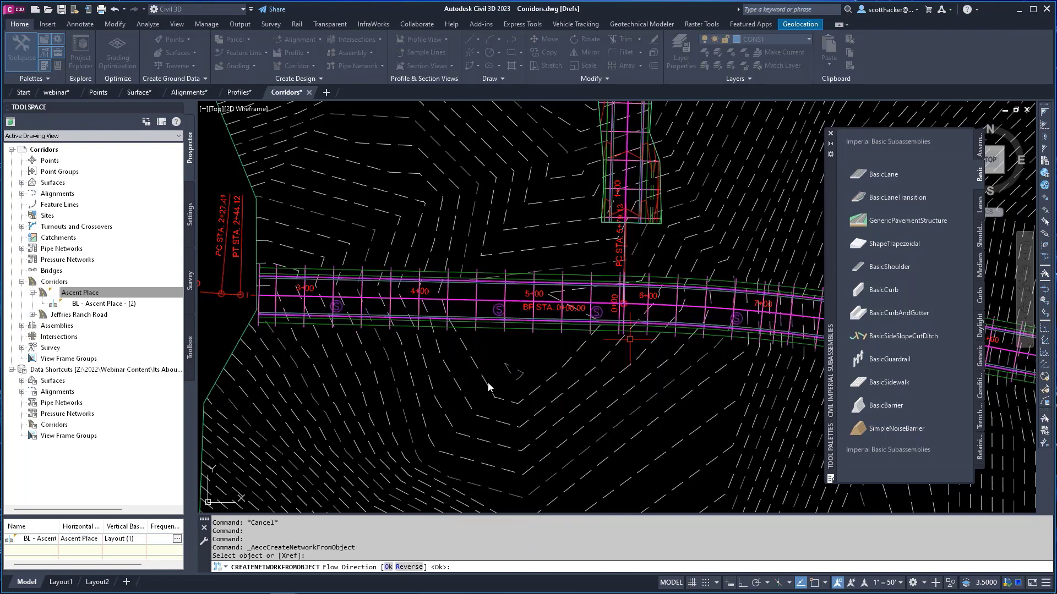
pyautogui.scroll(-3, 374, 308)
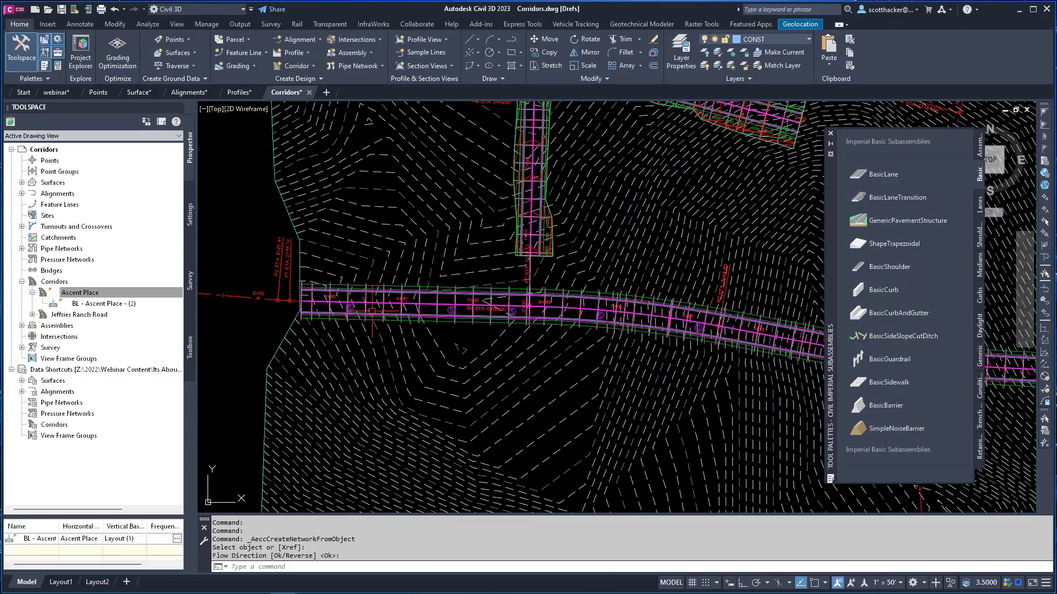
pyautogui.scroll(3, 525, 278)
pyautogui.write('REA')
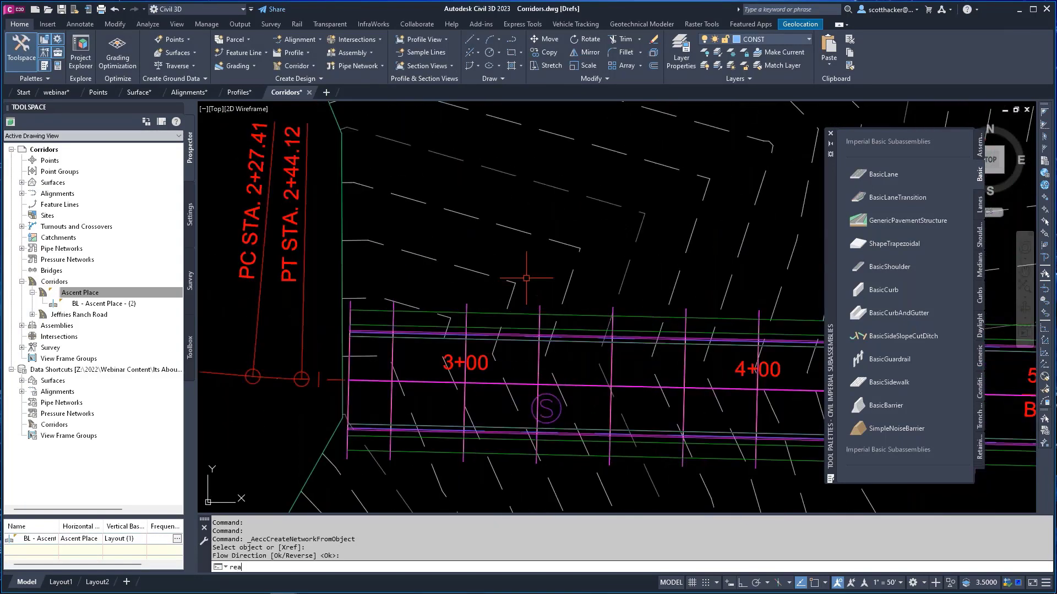
pyautogui.press('Return')
pyautogui.scroll(-1, 380, 185)
pyautogui.moveTo(447, 208); pyautogui.dragTo(376, 289, button='middle')
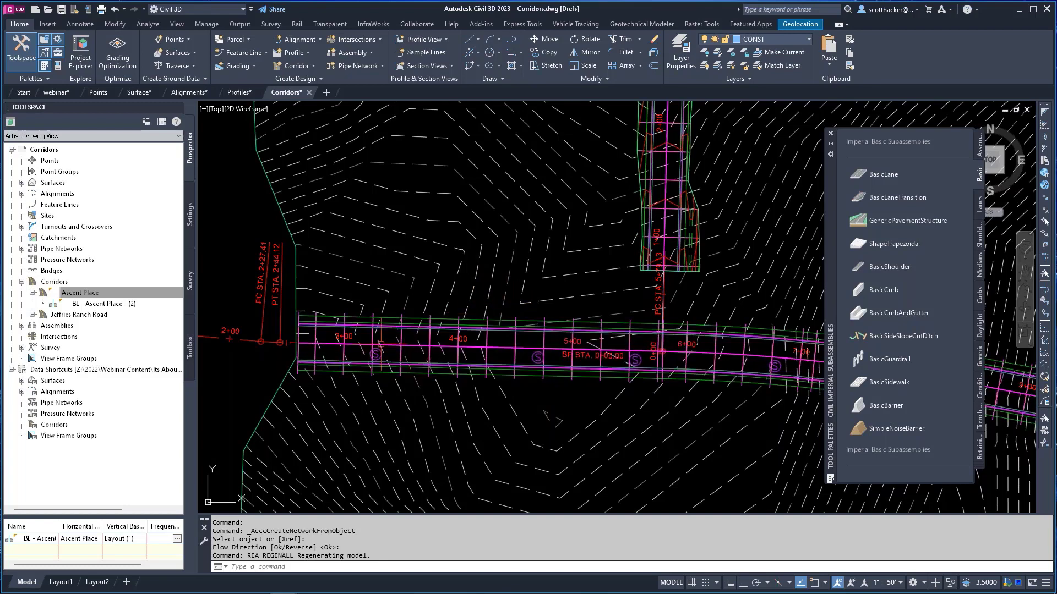
# Step: Inspect the two westernmost sanitary structures in 3D in the Object Viewer, and close the viewer
pyautogui.scroll(4, 386, 352)
pyautogui.scroll(-2, 441, 346)
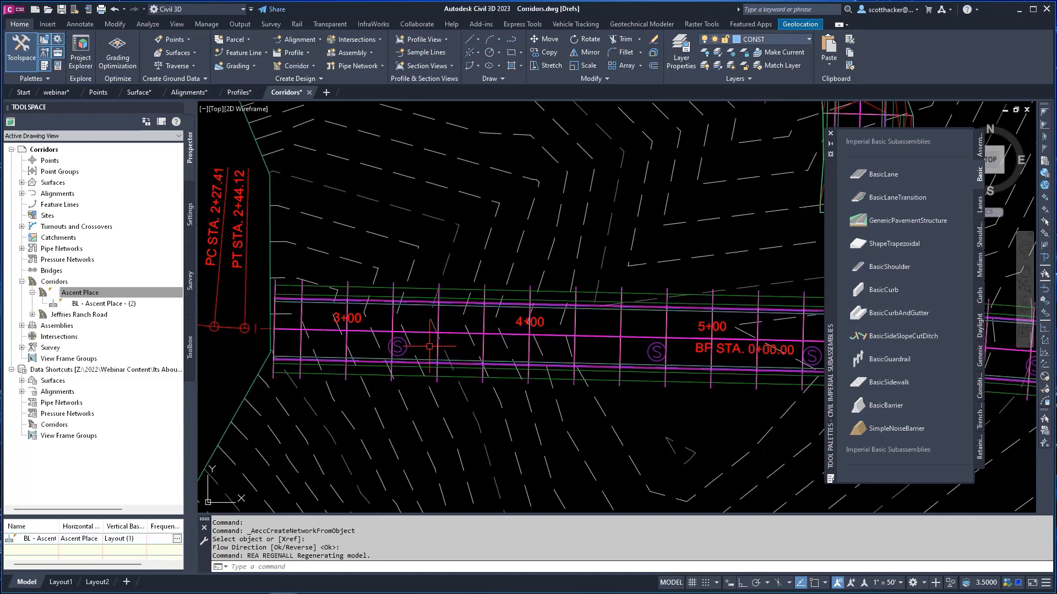
pyautogui.click(398, 353)
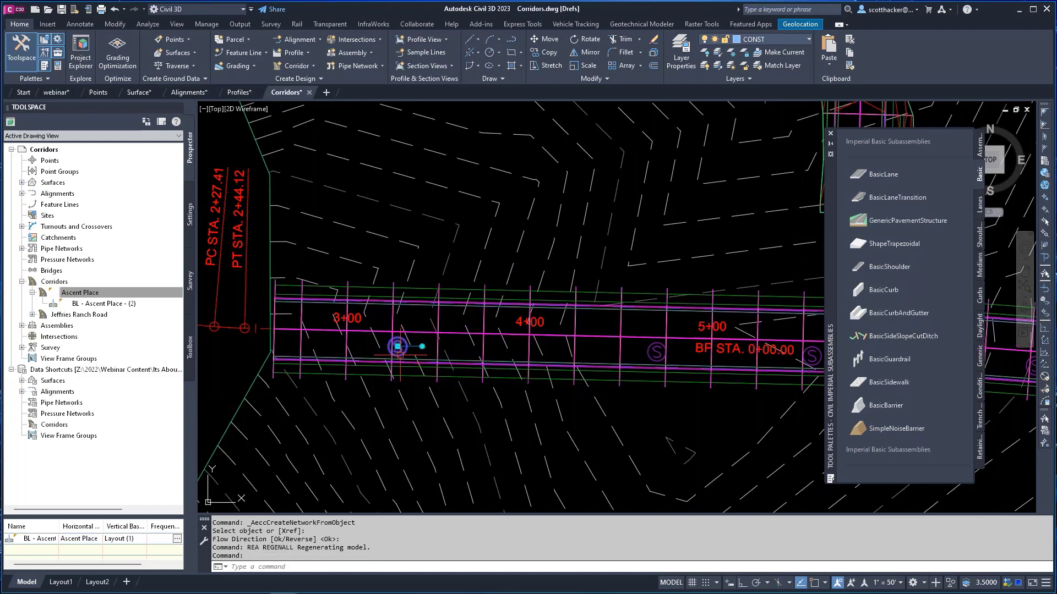
pyautogui.click(655, 351)
pyautogui.rightClick(655, 348)
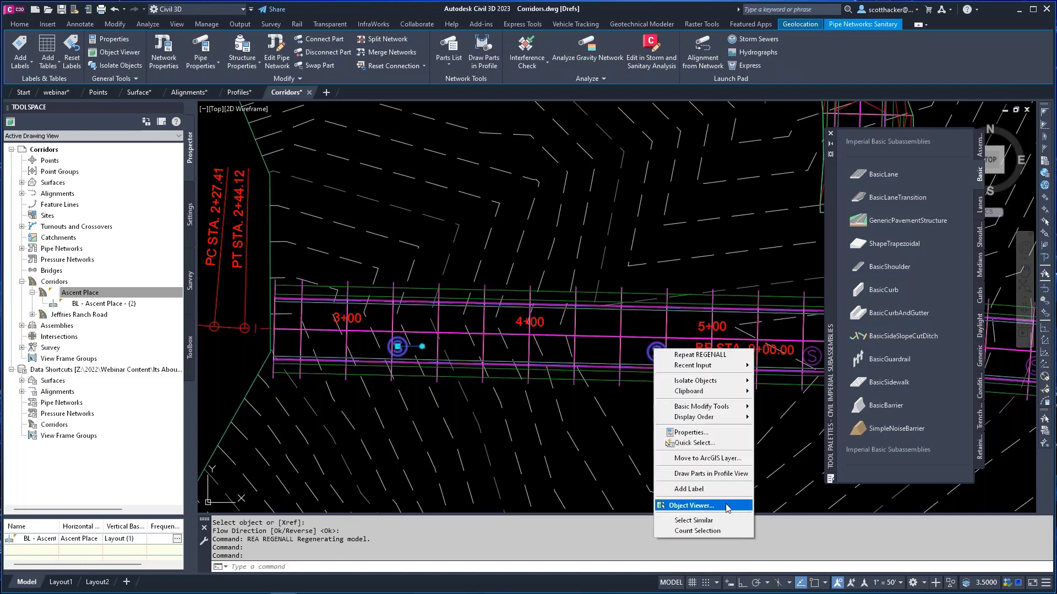
pyautogui.click(688, 507)
pyautogui.moveTo(644, 385); pyautogui.dragTo(616, 152)
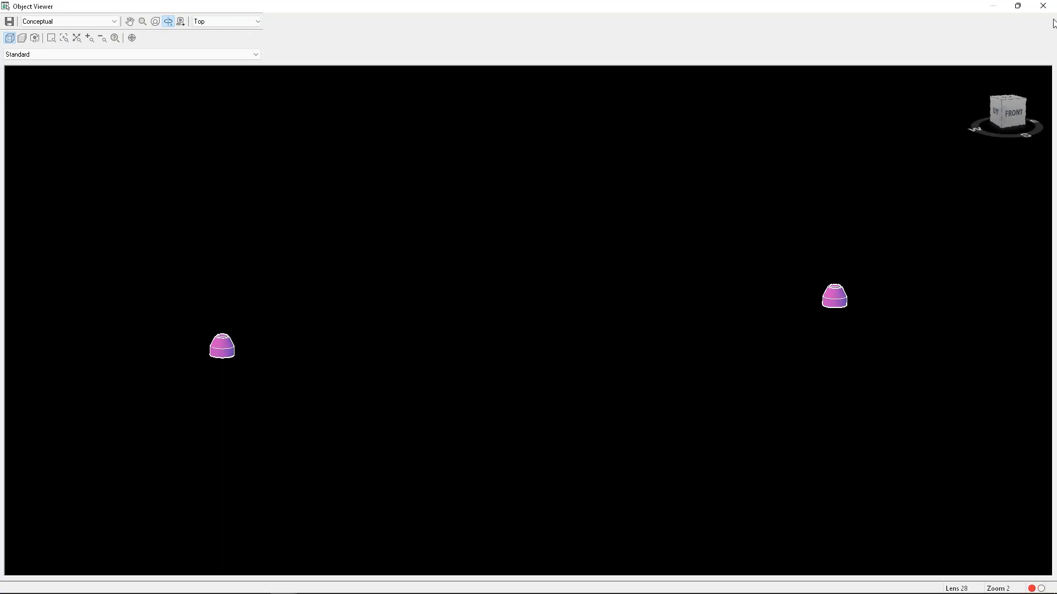
pyautogui.click(1043, 5)
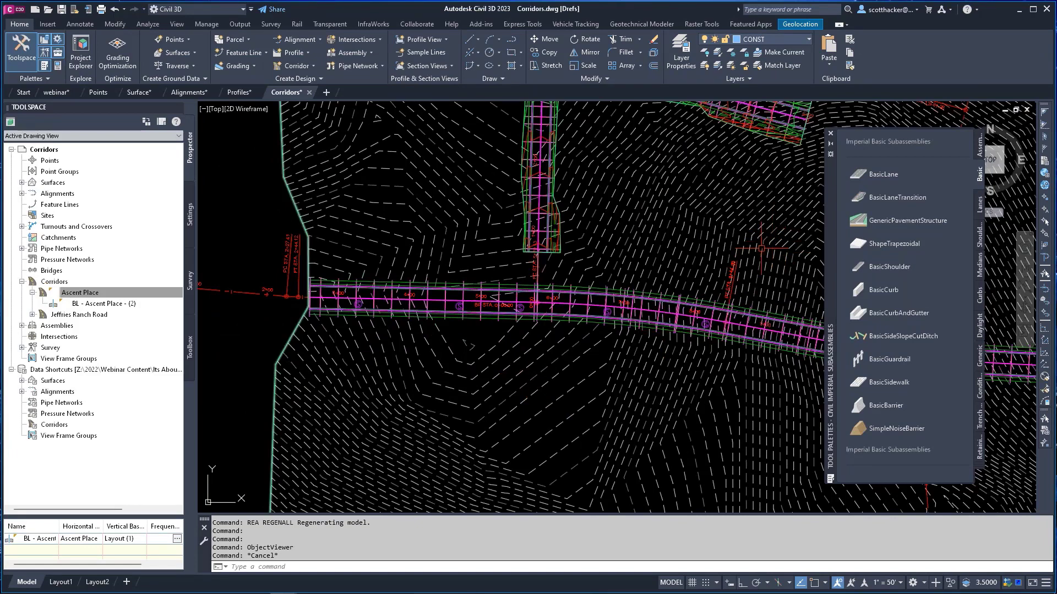
# Step: Thaw and turn on all layers with the -LAYER command, and regenerate the drawing
pyautogui.write('-la')
pyautogui.press('Return')
pyautogui.write('t')
pyautogui.press('Return')
pyautogui.write('*')
pyautogui.press('Return')
pyautogui.write('on')
pyautogui.press('Return')
pyautogui.write('*')
pyautogui.press('Return')
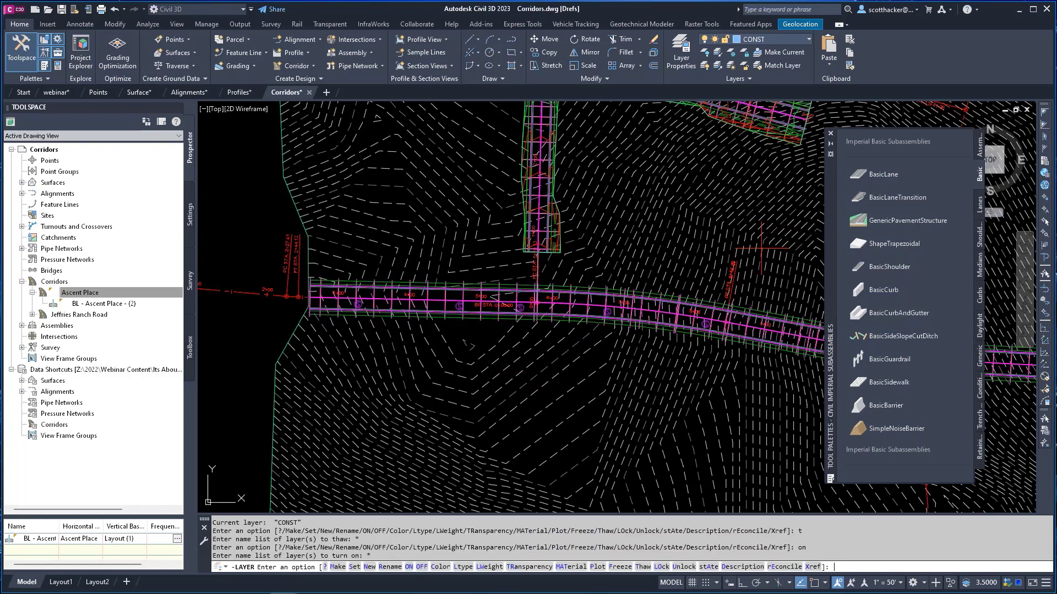
pyautogui.press('Return')
pyautogui.write('rea')
pyautogui.press('Return')
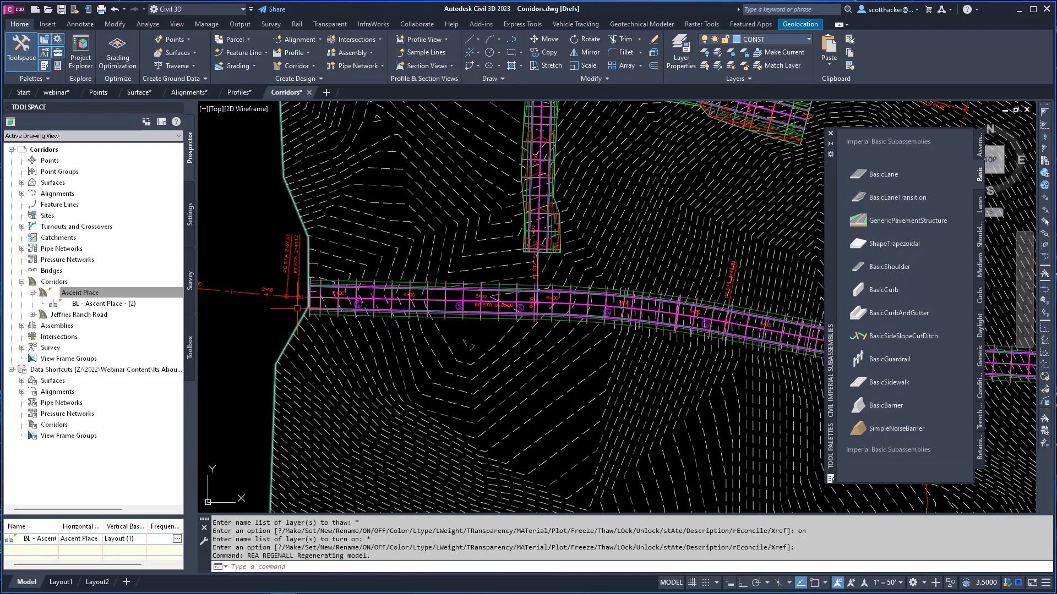
pyautogui.scroll(-2, 293, 305)
pyautogui.scroll(2, 385, 324)
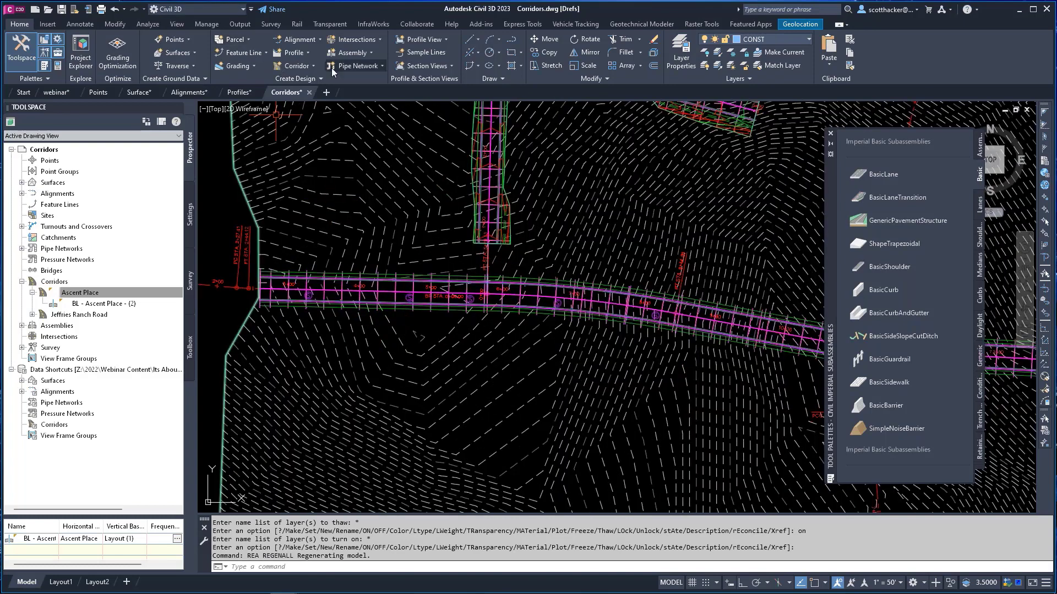
pyautogui.click(381, 65)
pyautogui.click(389, 84)
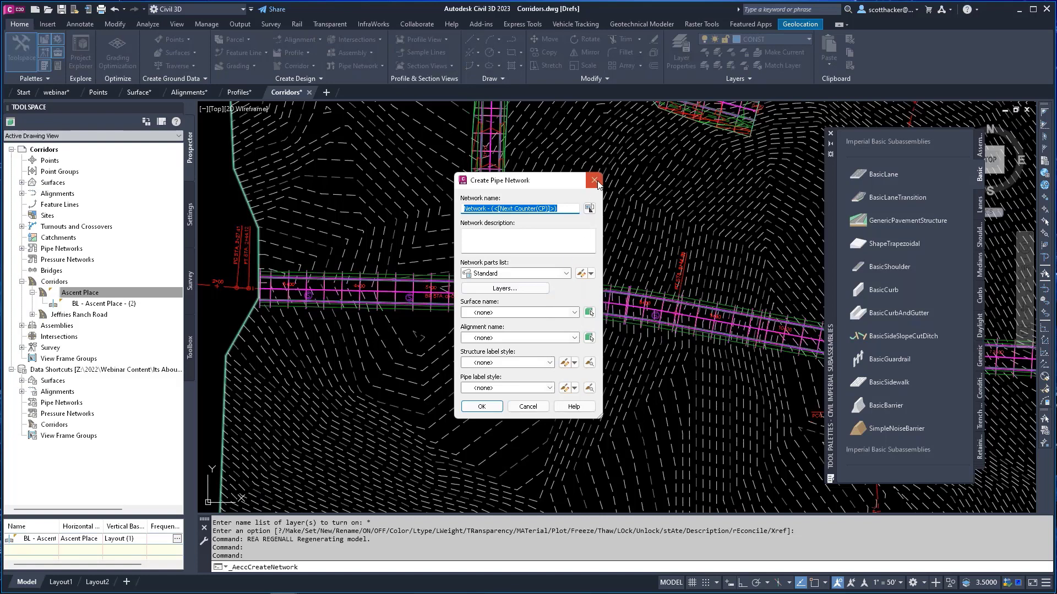
pyautogui.click(595, 181)
pyautogui.press('Escape')
# Step: Edit the Sanitary network and lay out an 8 inch PVC pipe, without structures, between the structures near stations 3+25 and 4+75
pyautogui.scroll(5, 314, 286)
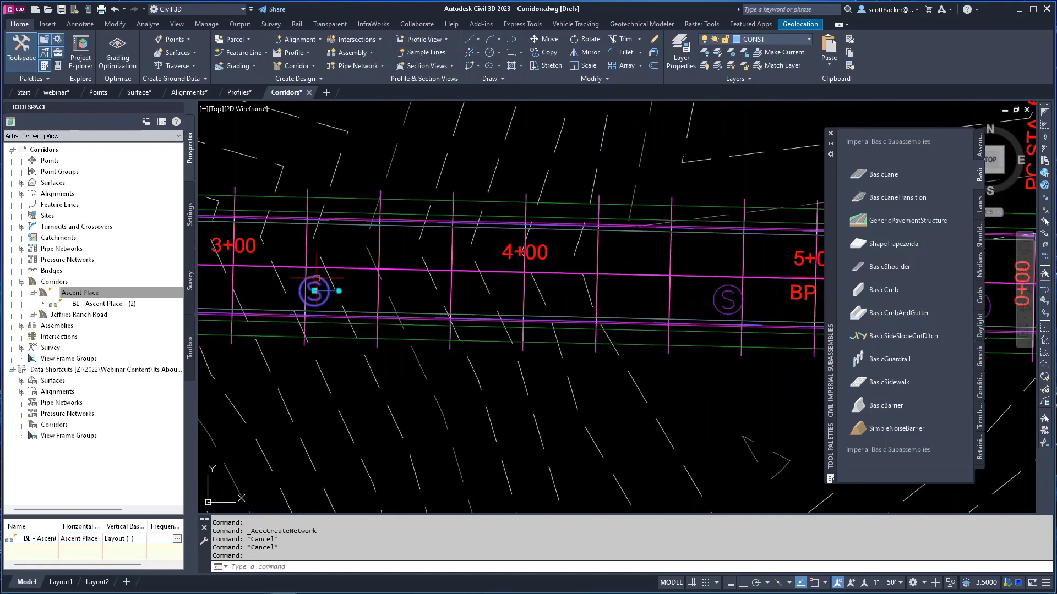
pyautogui.rightClick(317, 280)
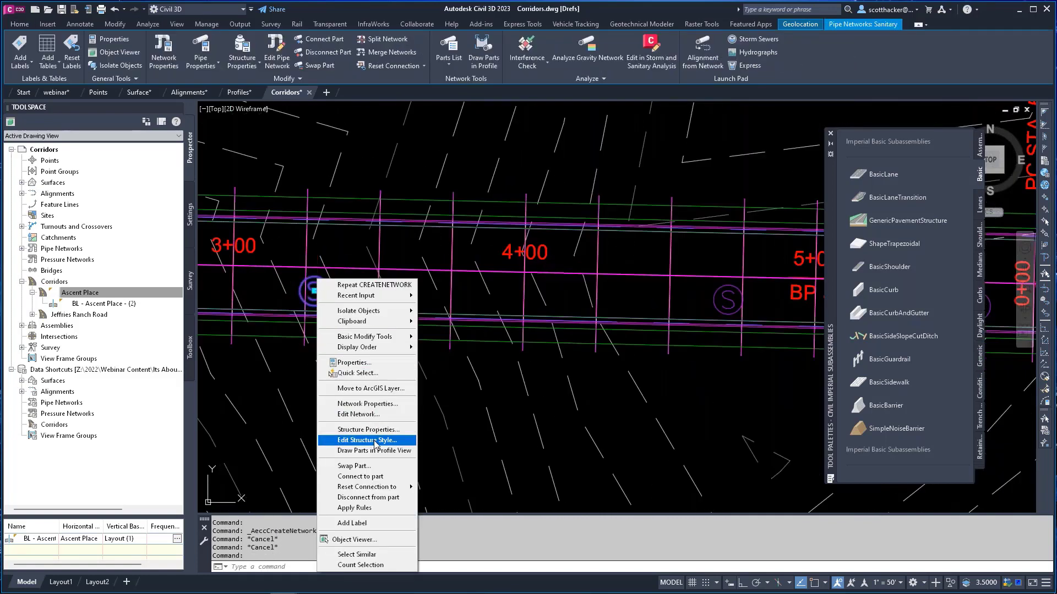
pyautogui.click(348, 415)
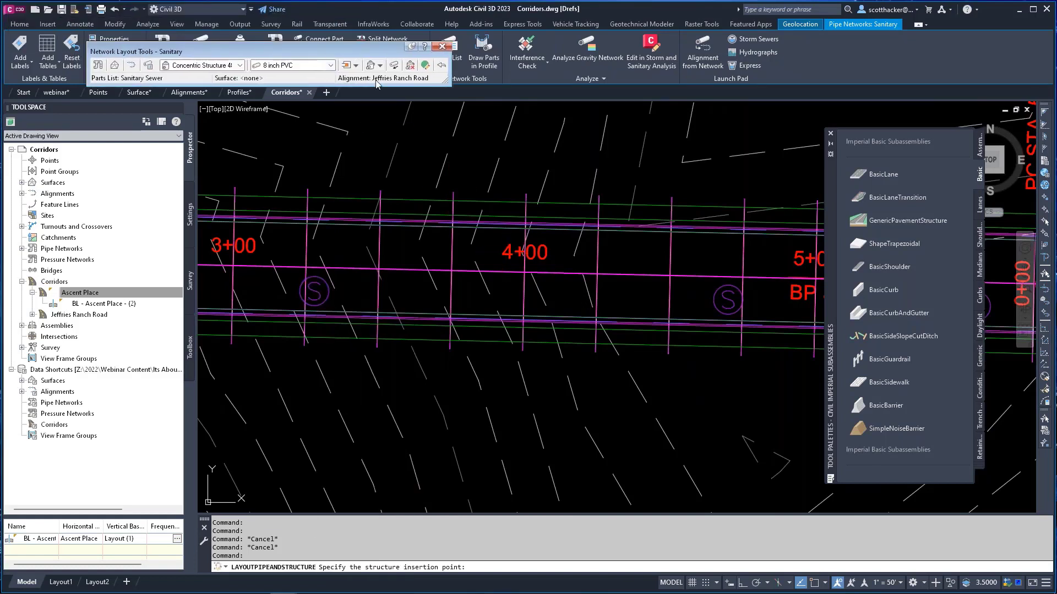
pyautogui.click(380, 66)
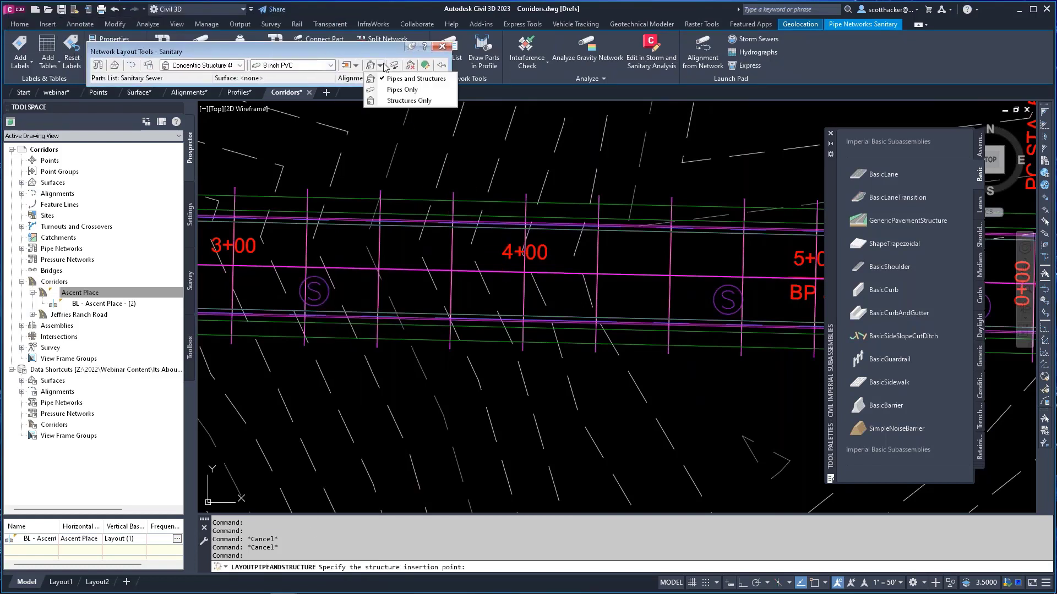
pyautogui.click(400, 91)
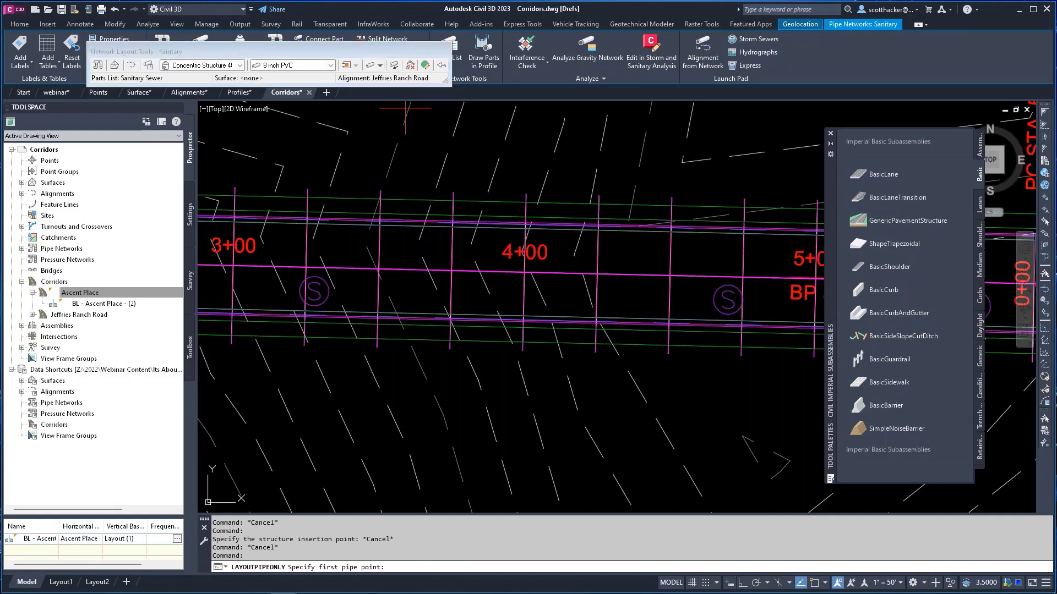
pyautogui.click(341, 284)
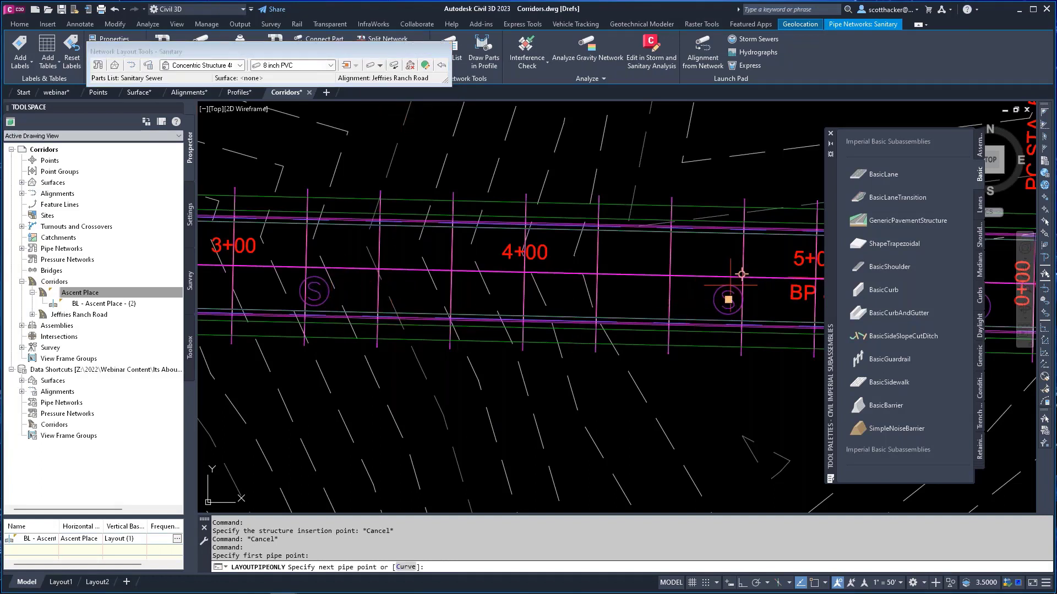
pyautogui.click(729, 300)
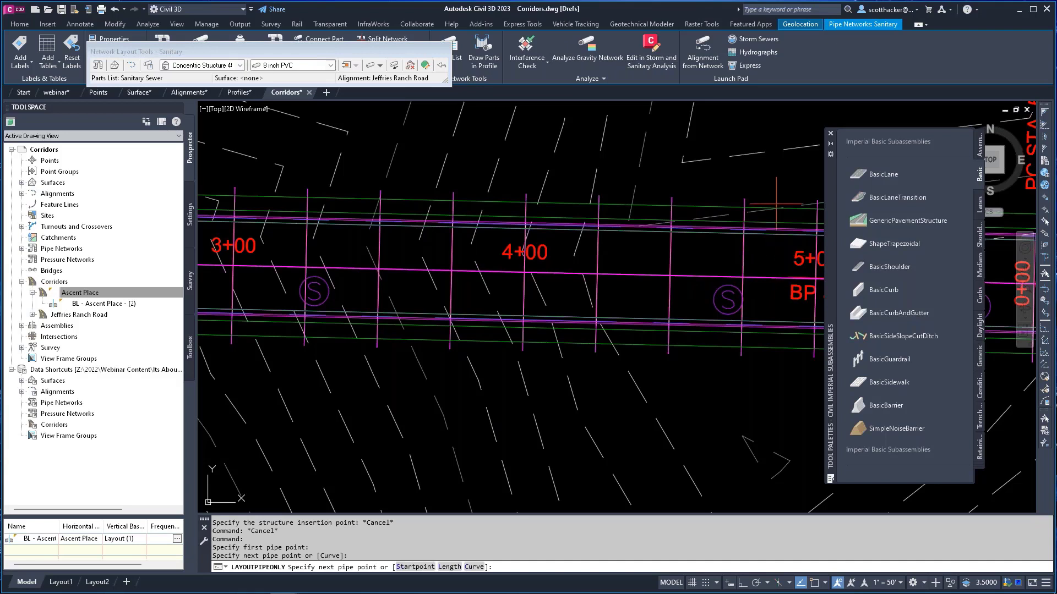
pyautogui.press('Return')
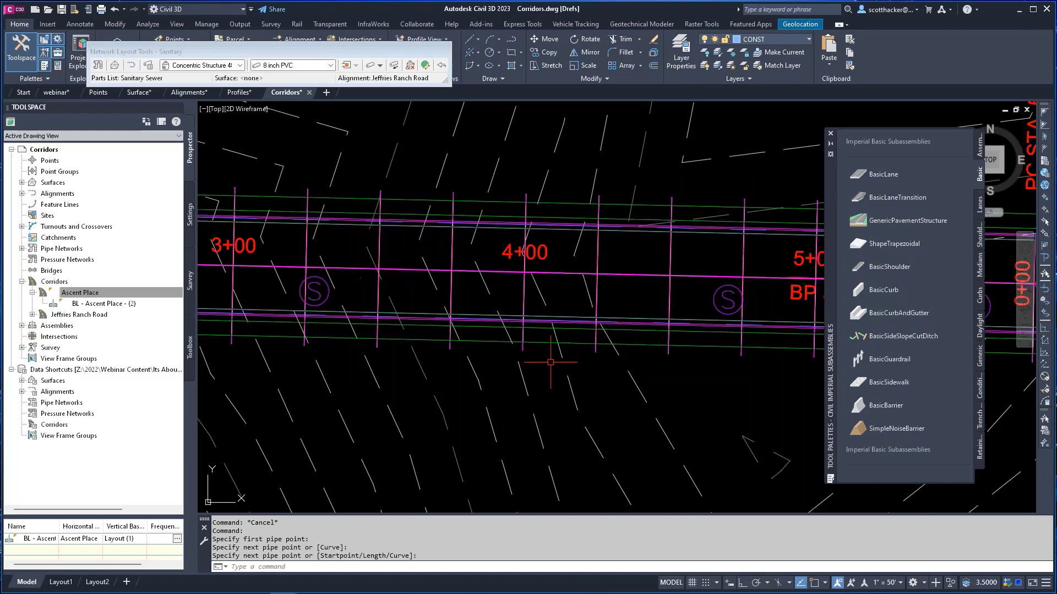
# Step: Leave pipe layout and close the Sanitary network's layout tools
pyautogui.scroll(-4, 510, 350)
pyautogui.moveTo(510, 350); pyautogui.dragTo(333, 331, button='middle')
pyautogui.press('Escape')
pyautogui.press('Escape')
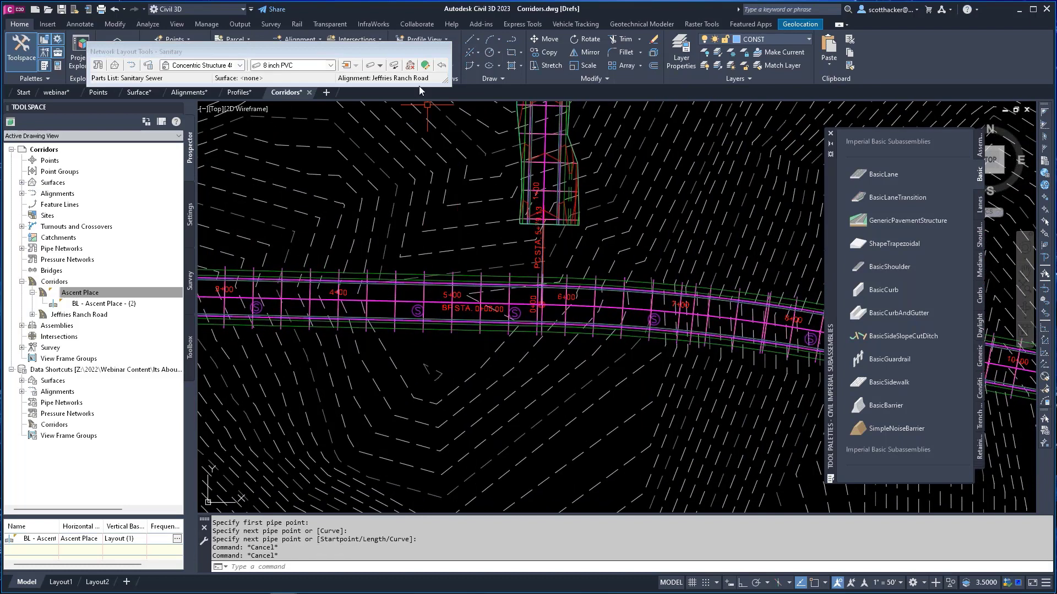
pyautogui.scroll(-4, 445, 279)
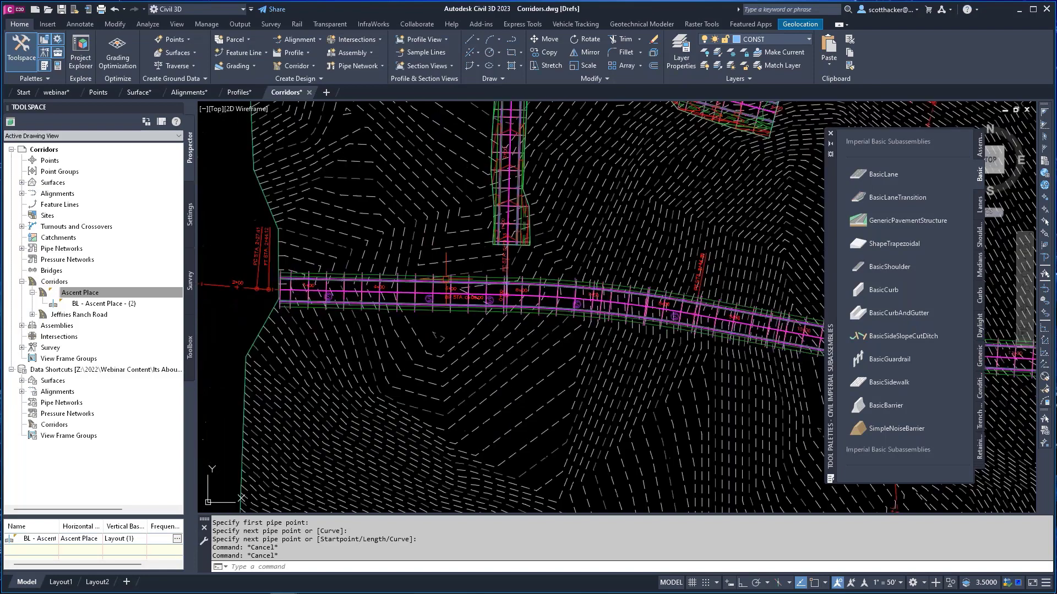
# Step: Draw the whole Sanitary pipe network in the Jeffries Ranch Road profile view
pyautogui.scroll(6, 427, 288)
pyautogui.press('Escape')
pyautogui.click(206, 24)
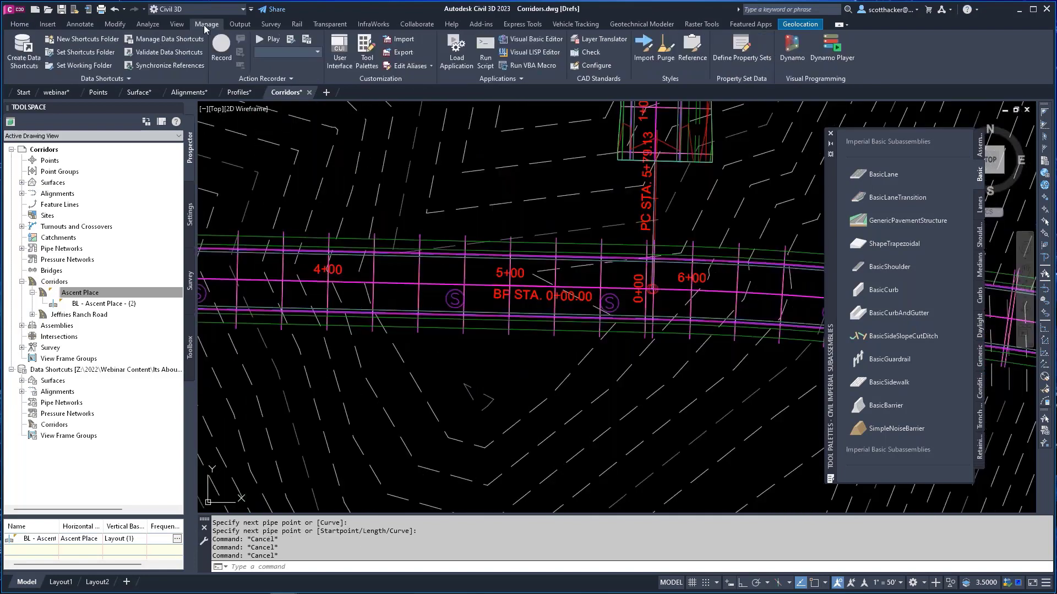
pyautogui.click(115, 24)
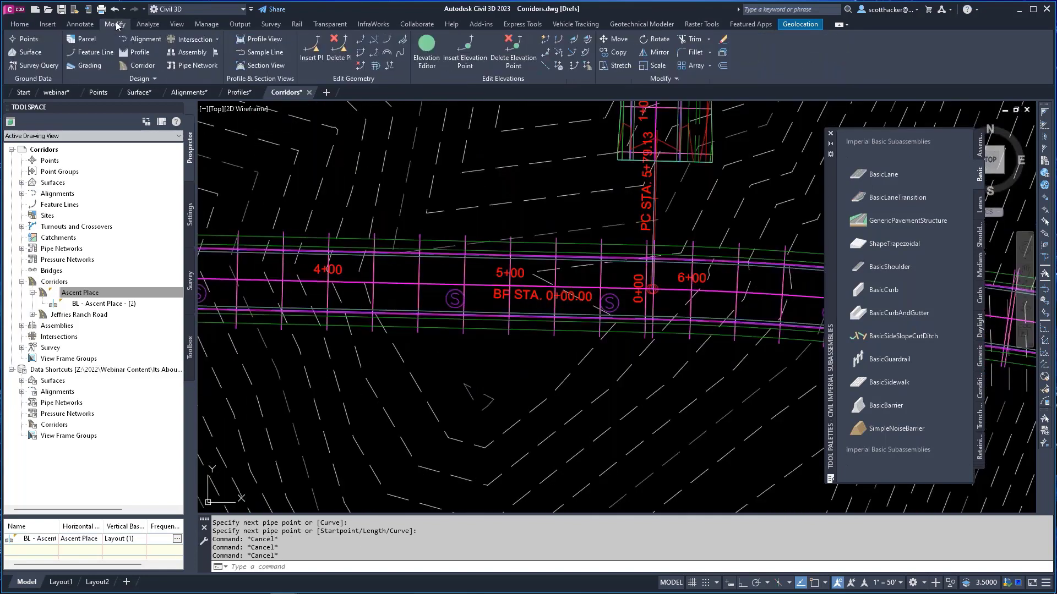
pyautogui.click(197, 65)
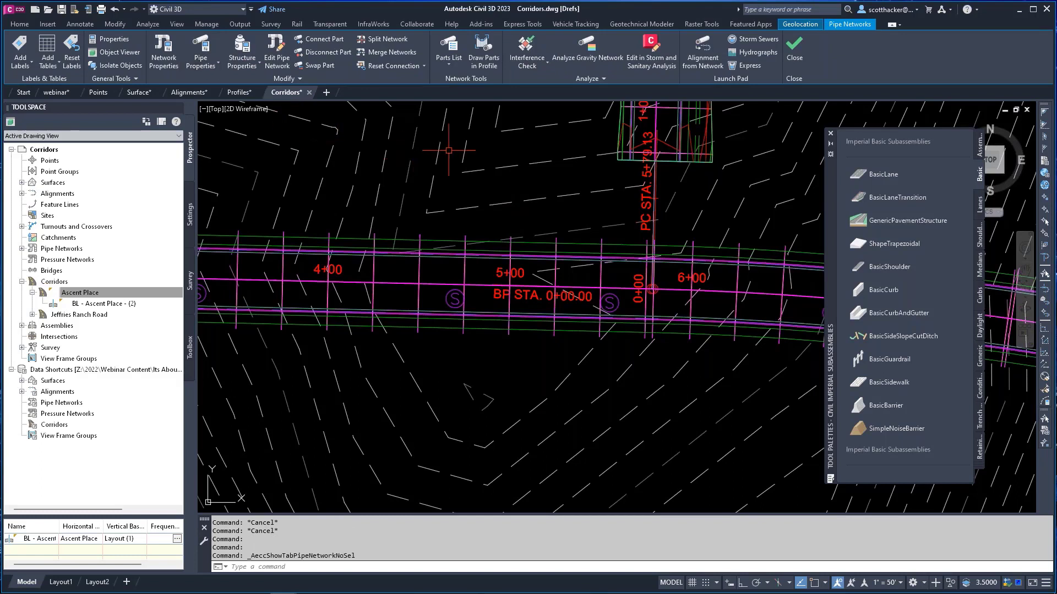
pyautogui.click(483, 62)
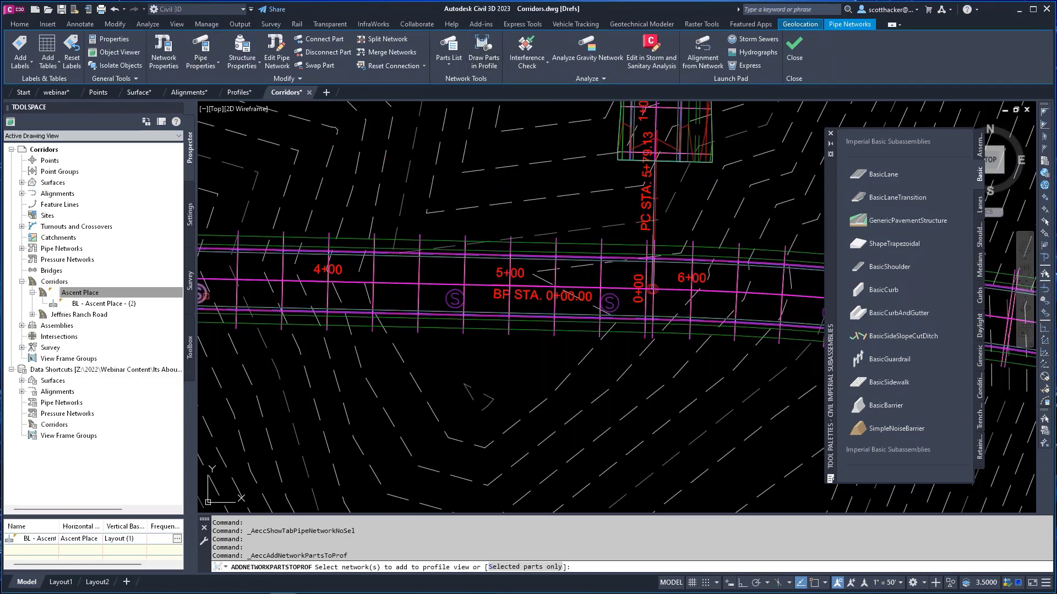
pyautogui.press('Return')
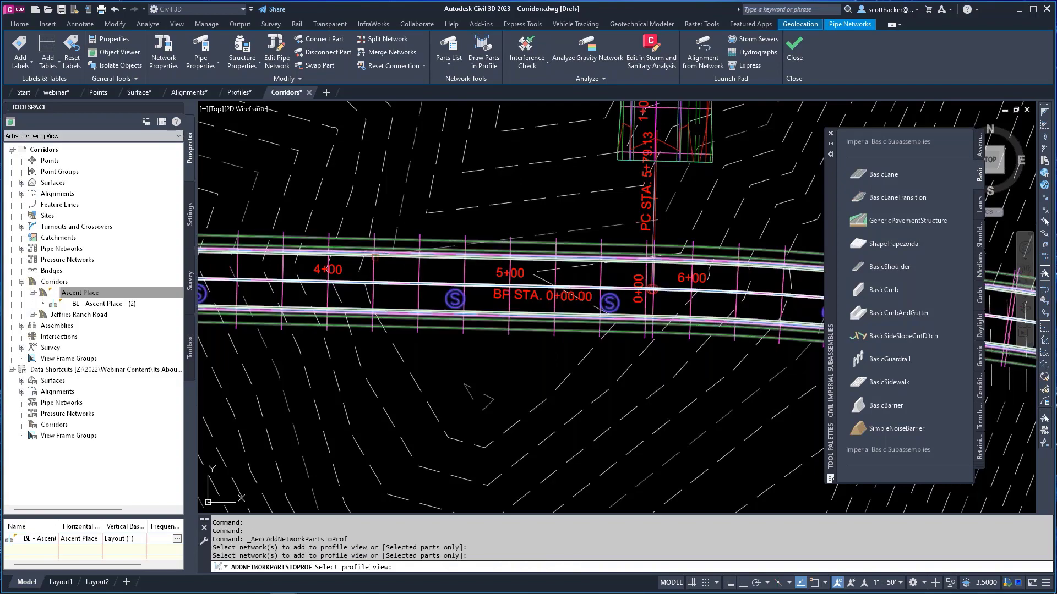
pyautogui.scroll(-10, 403, 278)
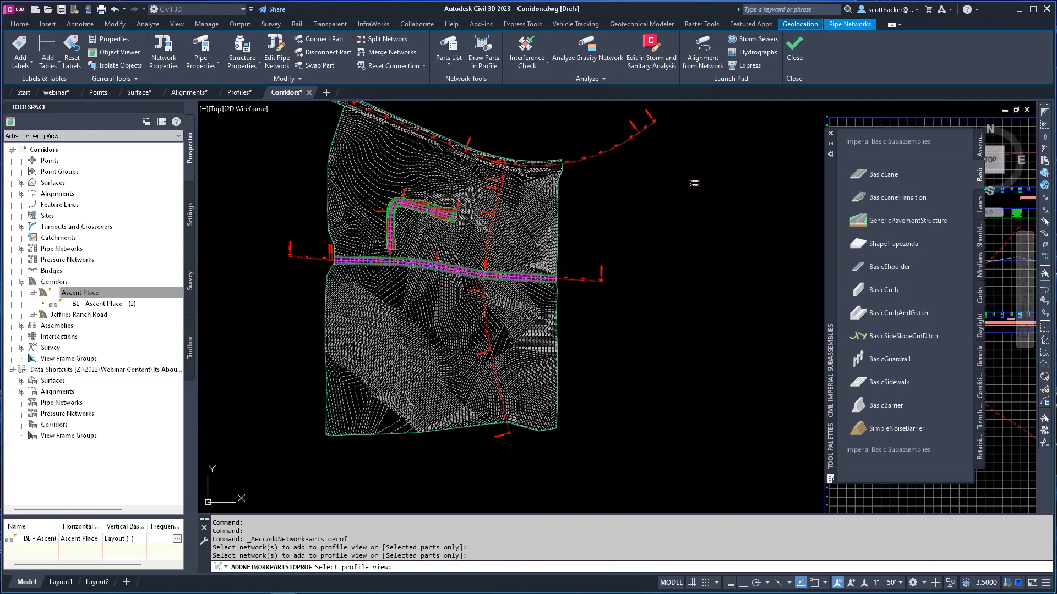
pyautogui.moveTo(694, 184); pyautogui.dragTo(232, 182, button='middle')
pyautogui.scroll(5, 550, 286)
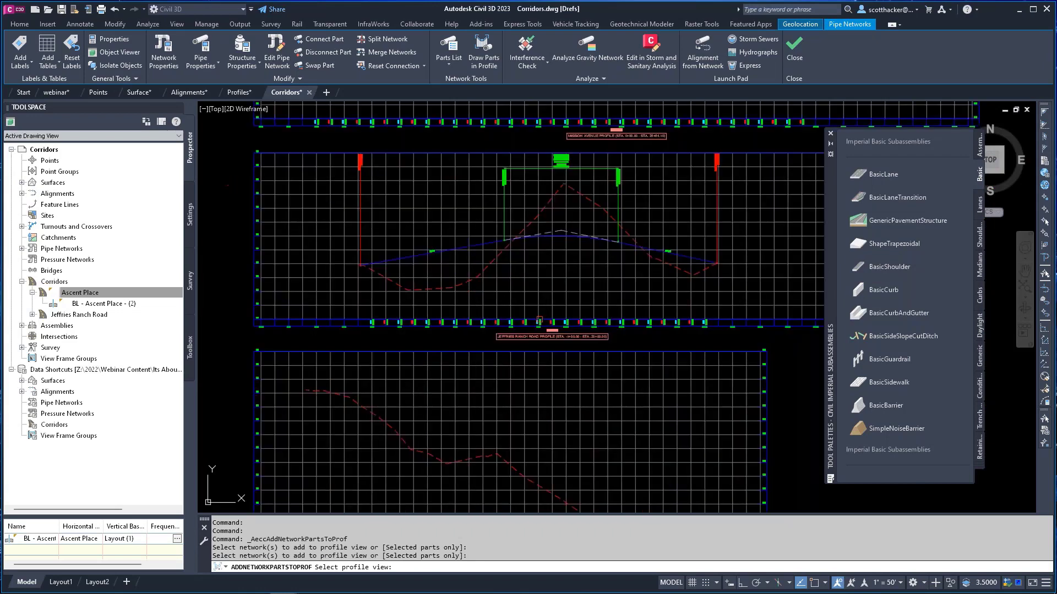
pyautogui.moveTo(528, 249); pyautogui.dragTo(545, 295, button='middle')
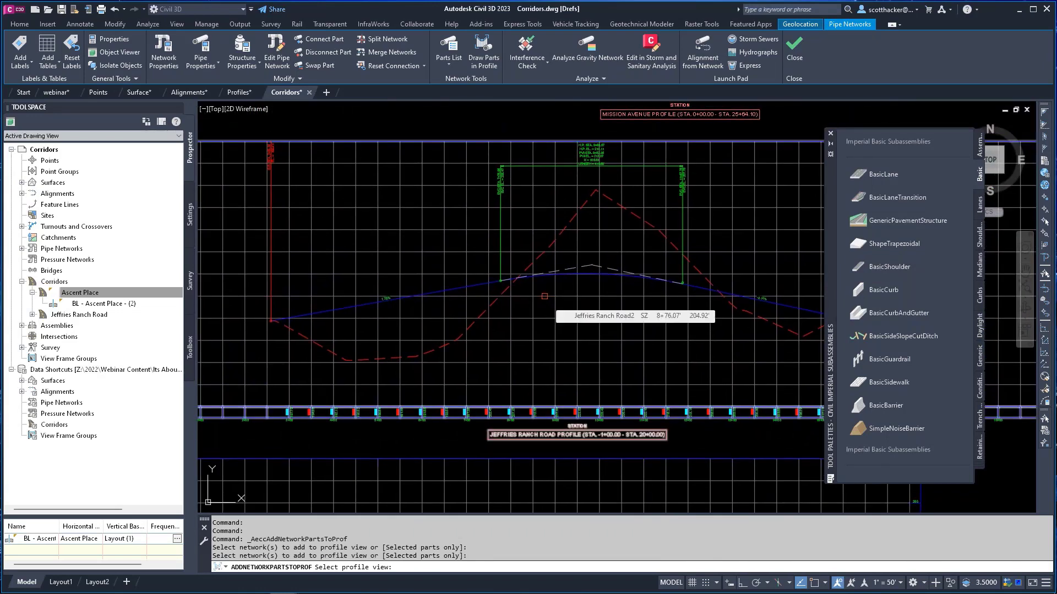
pyautogui.click(544, 297)
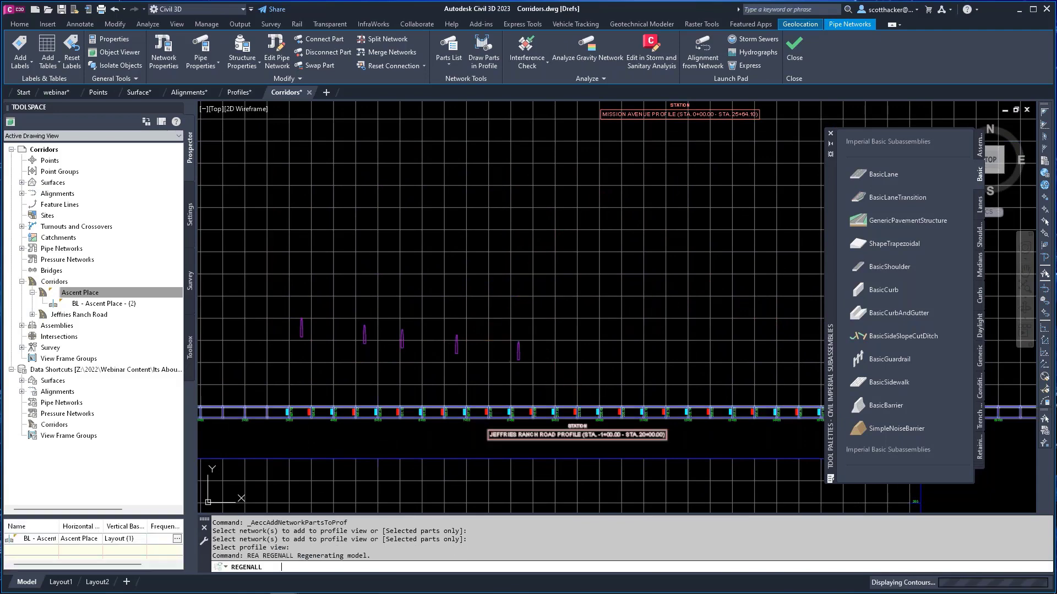
# Step: Examine the elevations of the sanitary structures in the Jeffries Ranch Road profile view, and return to the road in plan
pyautogui.scroll(8, 285, 352)
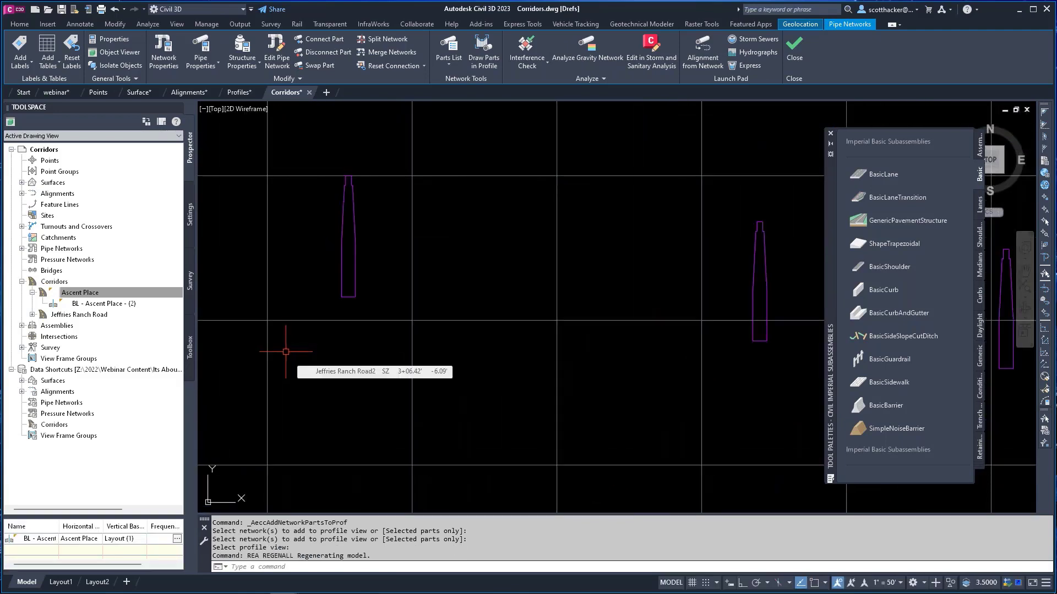
pyautogui.scroll(-8, 314, 337)
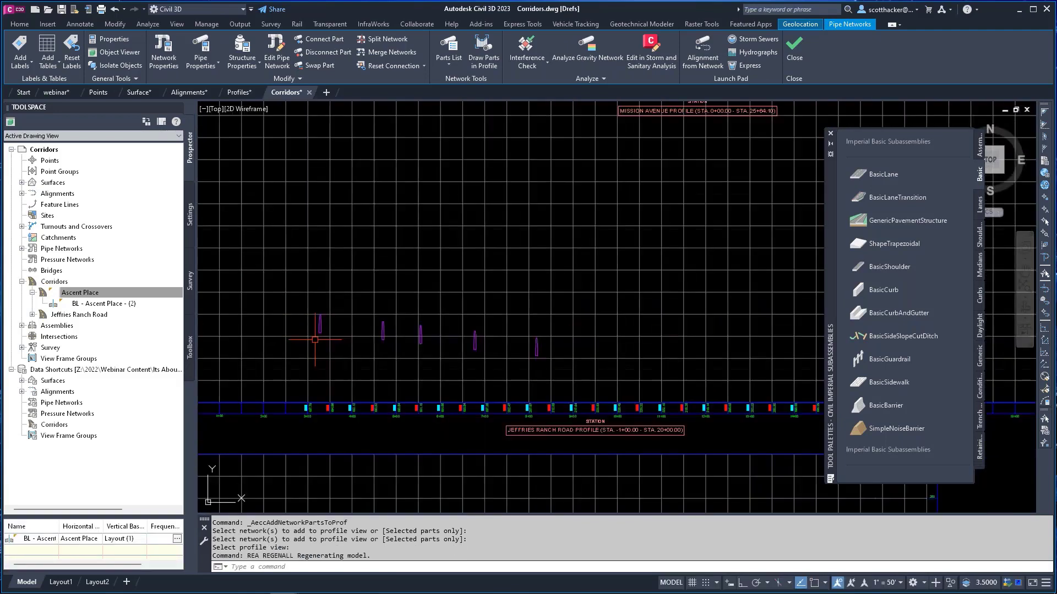
pyautogui.moveTo(481, 191)
pyautogui.mouseDown(button='middle')
pyautogui.moveTo(548, 430)
pyautogui.moveTo(542, 260)
pyautogui.mouseUp(button='middle')
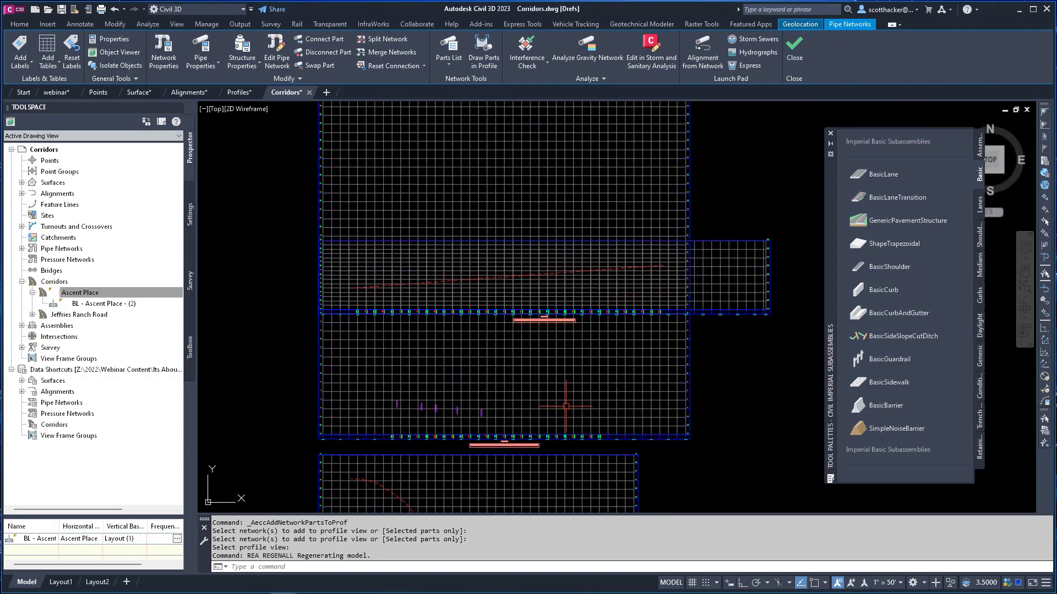
pyautogui.moveTo(492, 399); pyautogui.dragTo(649, 338, button='middle')
pyautogui.scroll(-4, 650, 338)
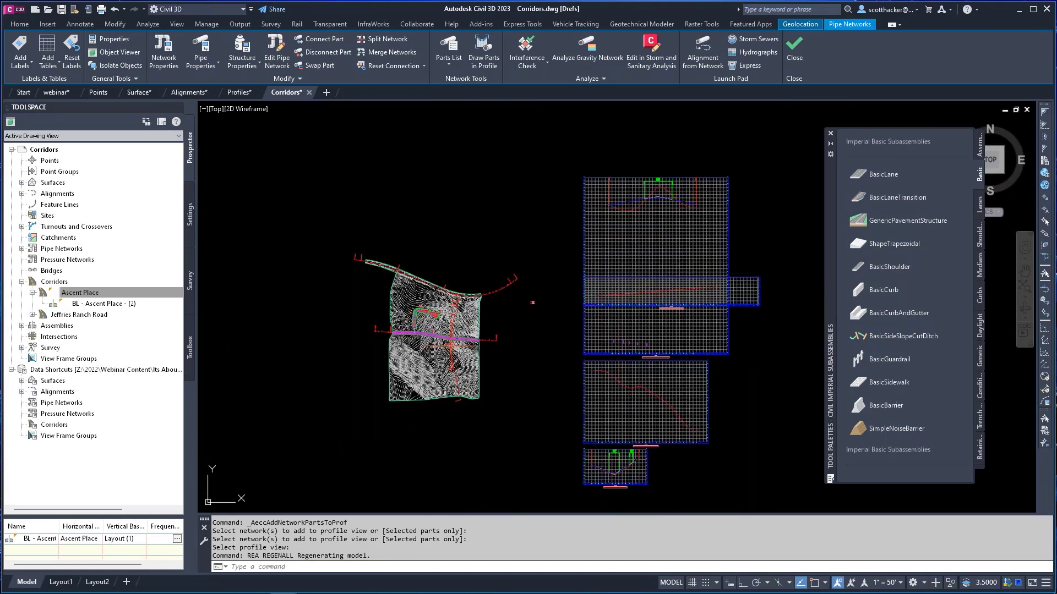
pyautogui.scroll(2, 380, 335)
pyautogui.press('Escape')
pyautogui.press('Escape')
pyautogui.scroll(4, 283, 325)
pyautogui.scroll(6, 663, 352)
pyautogui.scroll(4, 666, 344)
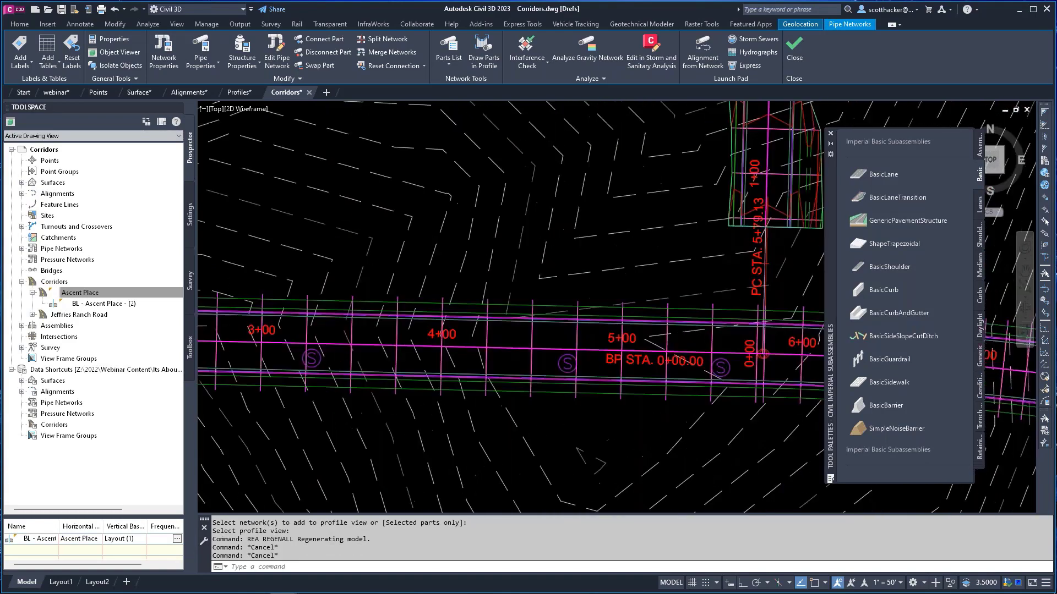
# Step: Create a corridor surface for the Jeffries Ranch Road corridor and add the Top links as its data
pyautogui.press('Escape')
pyautogui.press('Escape')
pyautogui.click(518, 330)
pyautogui.rightClick(520, 329)
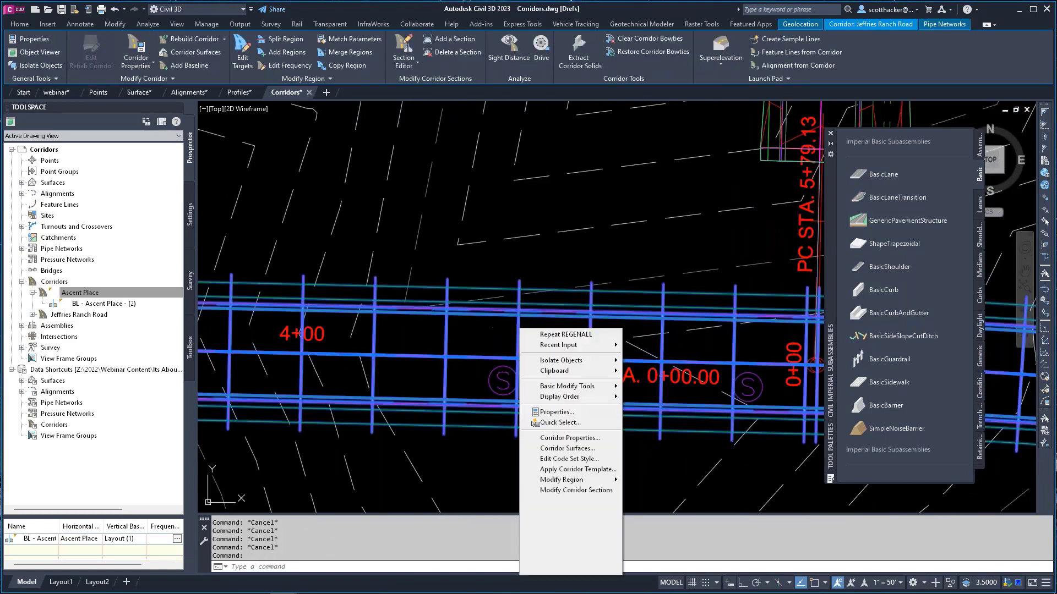
pyautogui.click(559, 448)
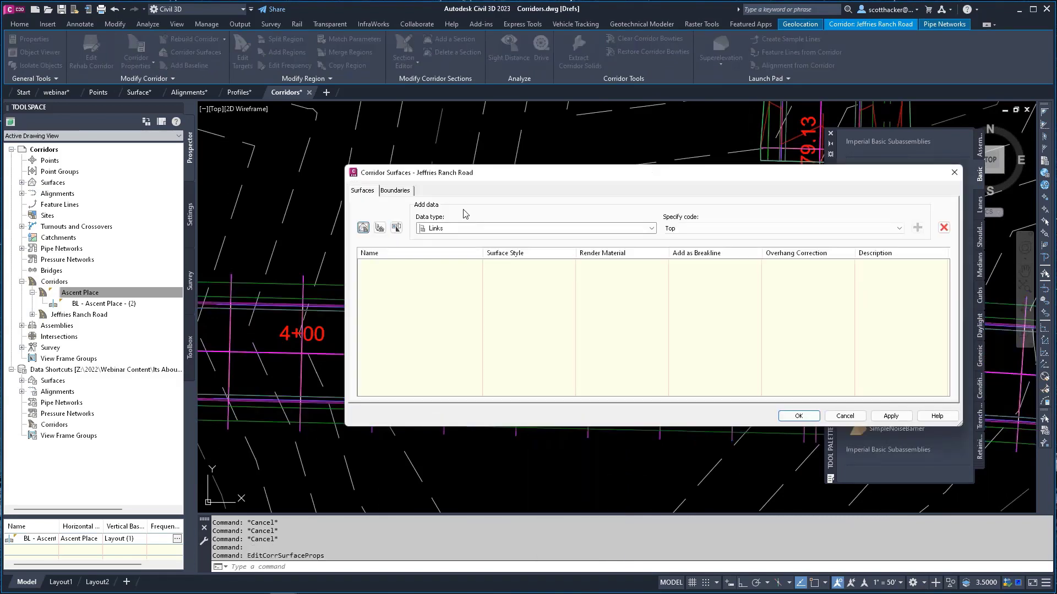
pyautogui.click(364, 228)
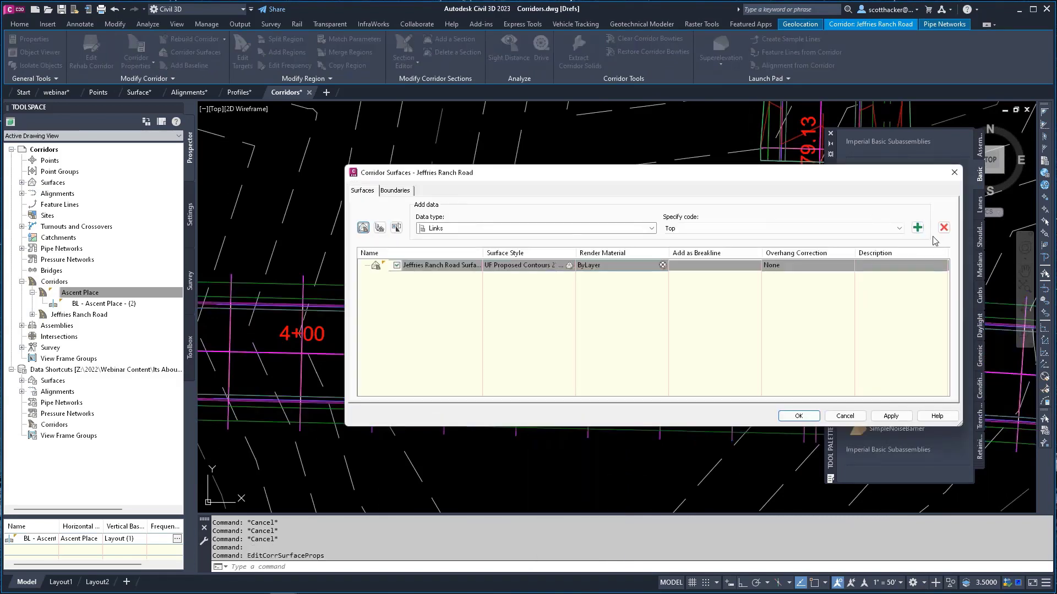
pyautogui.click(917, 228)
# Step: Add a corridor shrinkwrap outside boundary to the Jeffries Ranch Road surface, and apply the corridor surface settings
pyautogui.click(404, 191)
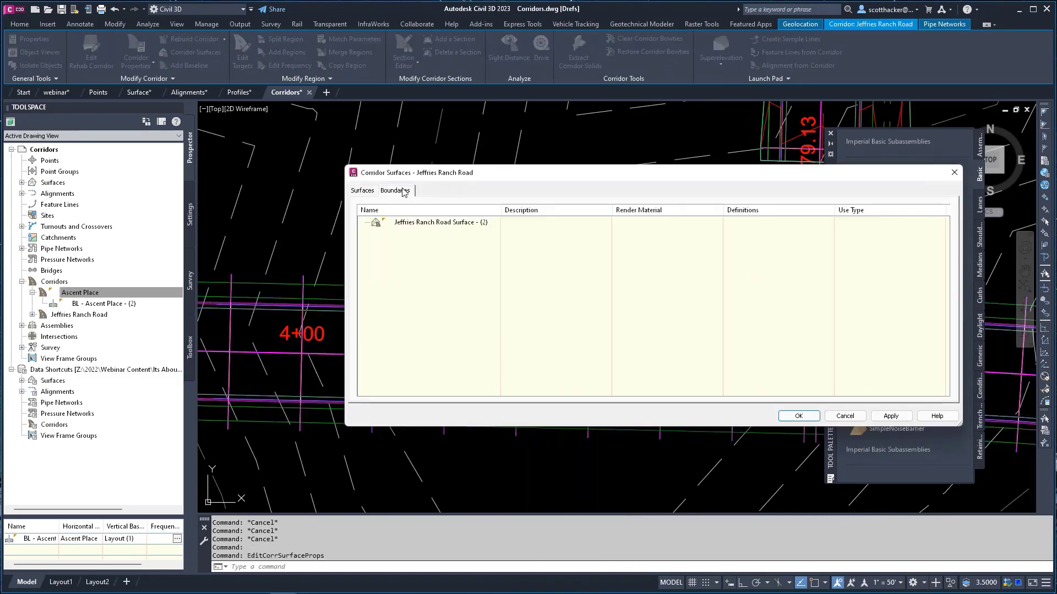
pyautogui.rightClick(415, 224)
pyautogui.click(450, 230)
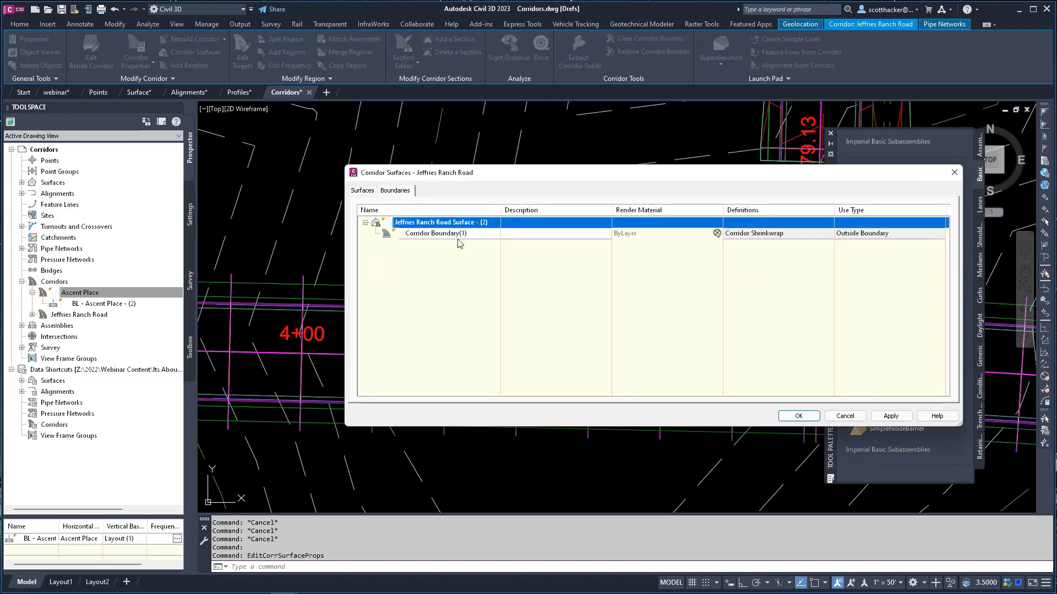
pyautogui.click(799, 416)
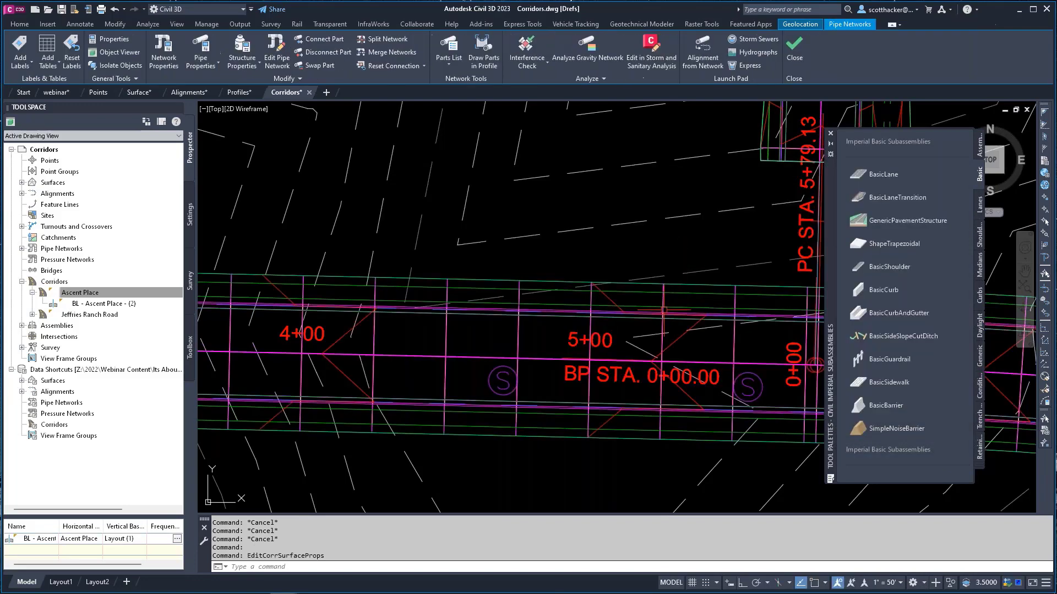
pyautogui.scroll(-6, 275, 221)
pyautogui.press('Escape')
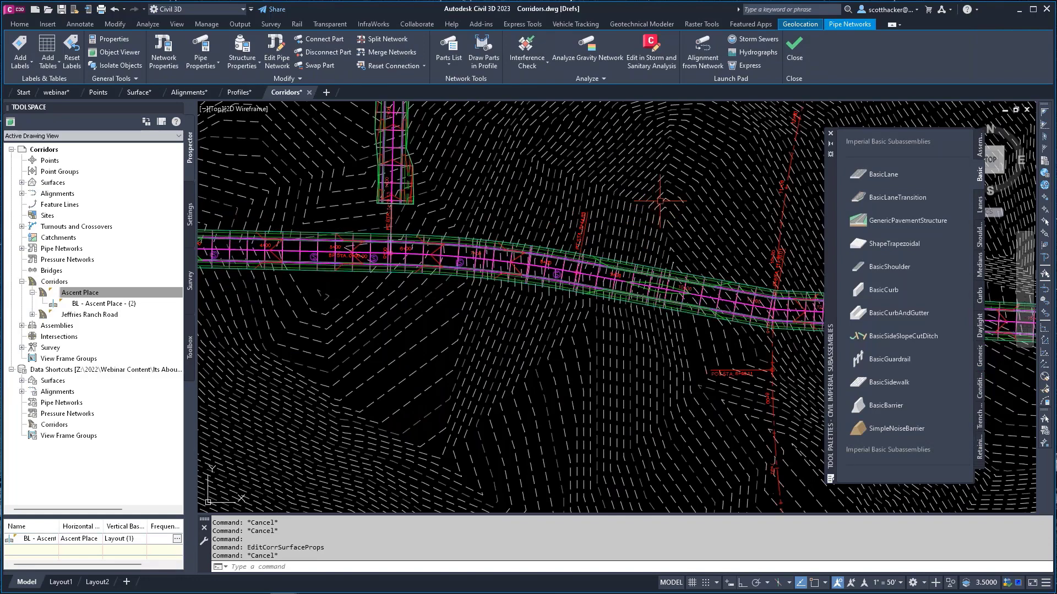
# Step: Open the structure properties of the first sanitary manhole, just past station 3+00, in the Jeffries Ranch Road profile view
pyautogui.scroll(-4, 648, 198)
pyautogui.moveTo(648, 197); pyautogui.dragTo(193, 199, button='middle')
pyautogui.moveTo(700, 238); pyautogui.dragTo(276, 221, button='middle')
pyautogui.scroll(9, 443, 238)
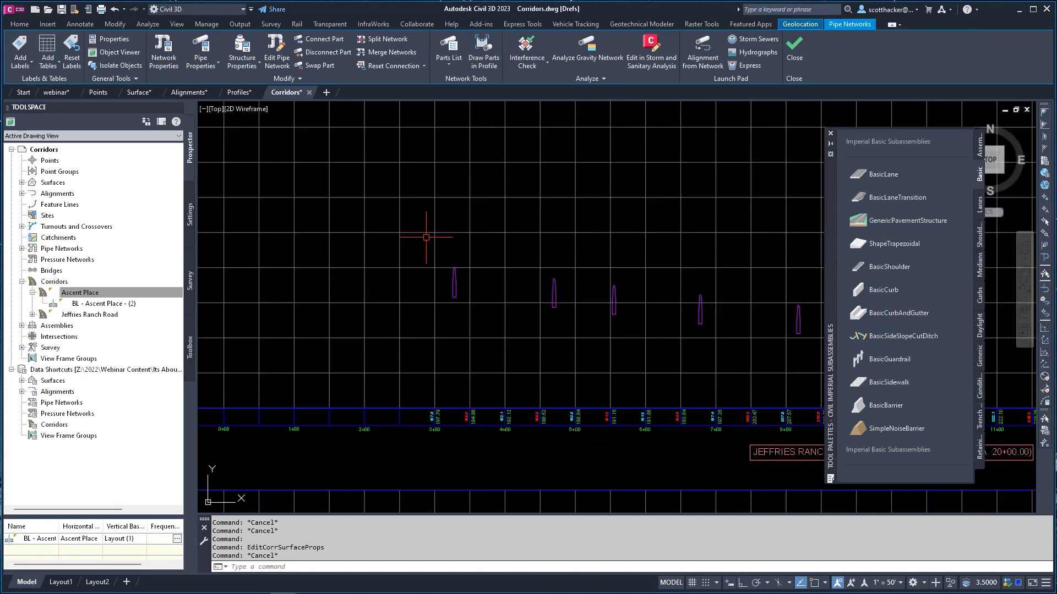
pyautogui.click(599, 342)
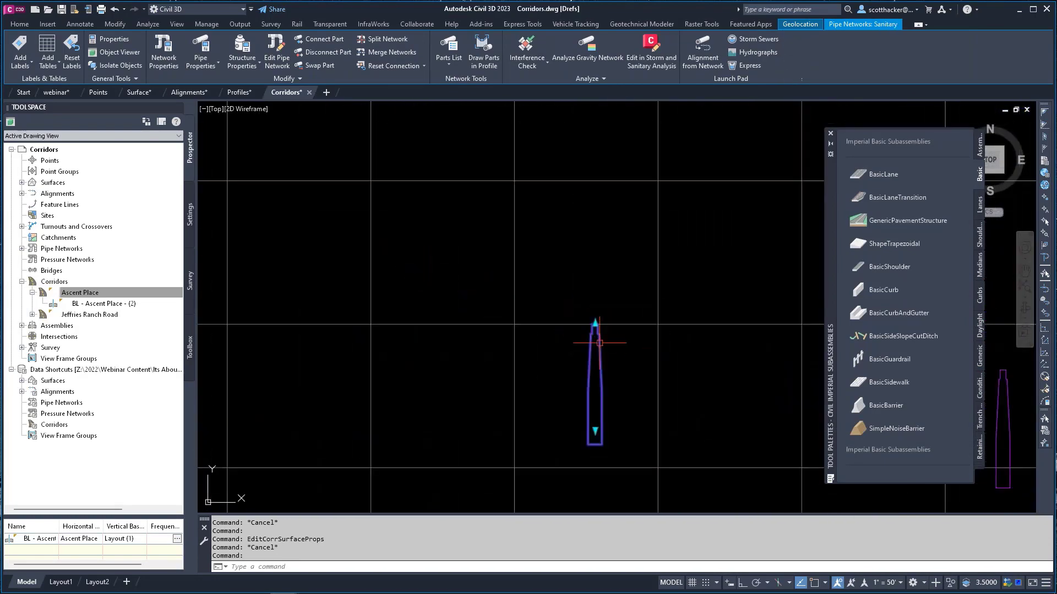
pyautogui.rightClick(600, 343)
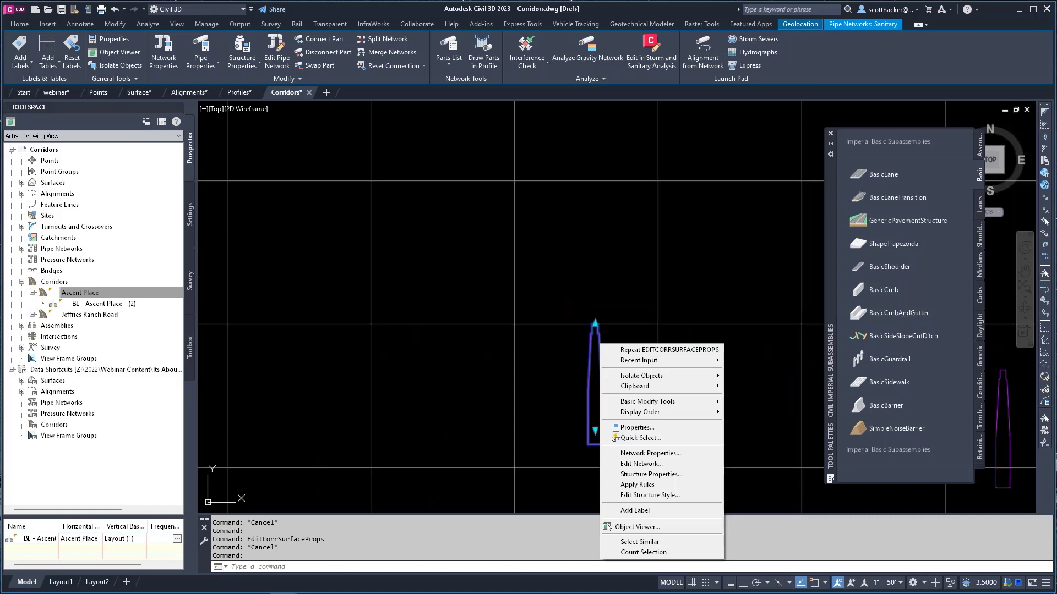
pyautogui.click(647, 474)
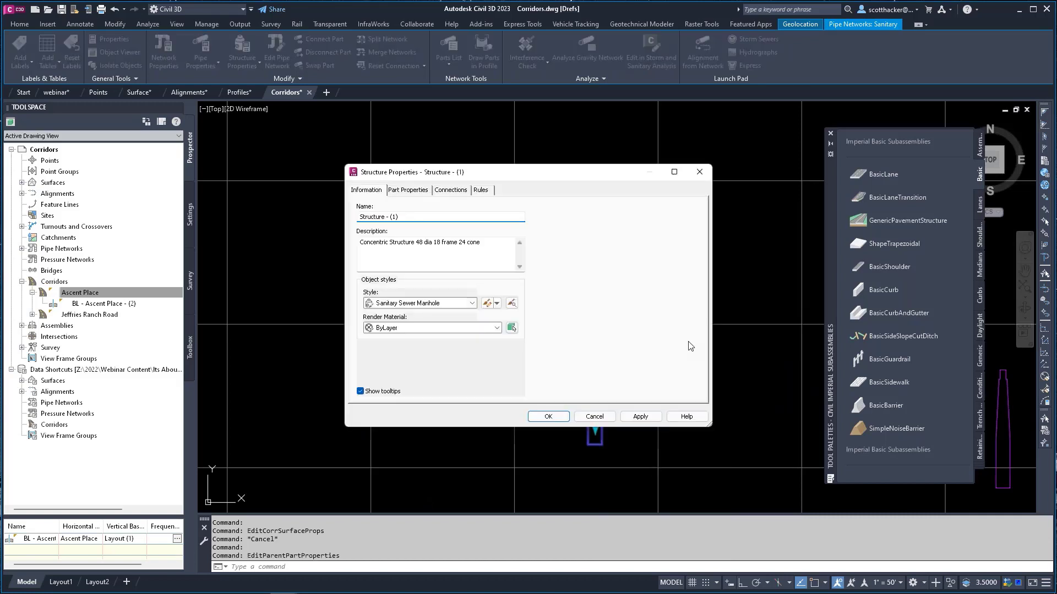
# Step: Set the manhole's reference surface to Jeffries Ranch Road Surface - (2), and accept the structure properties
pyautogui.click(413, 191)
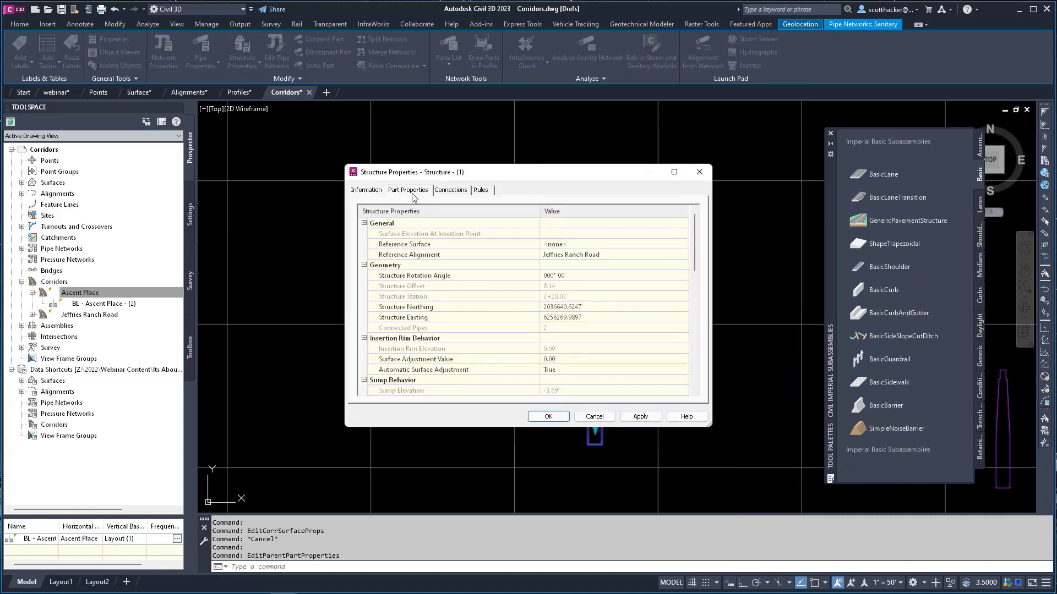
pyautogui.click(571, 245)
pyautogui.click(684, 245)
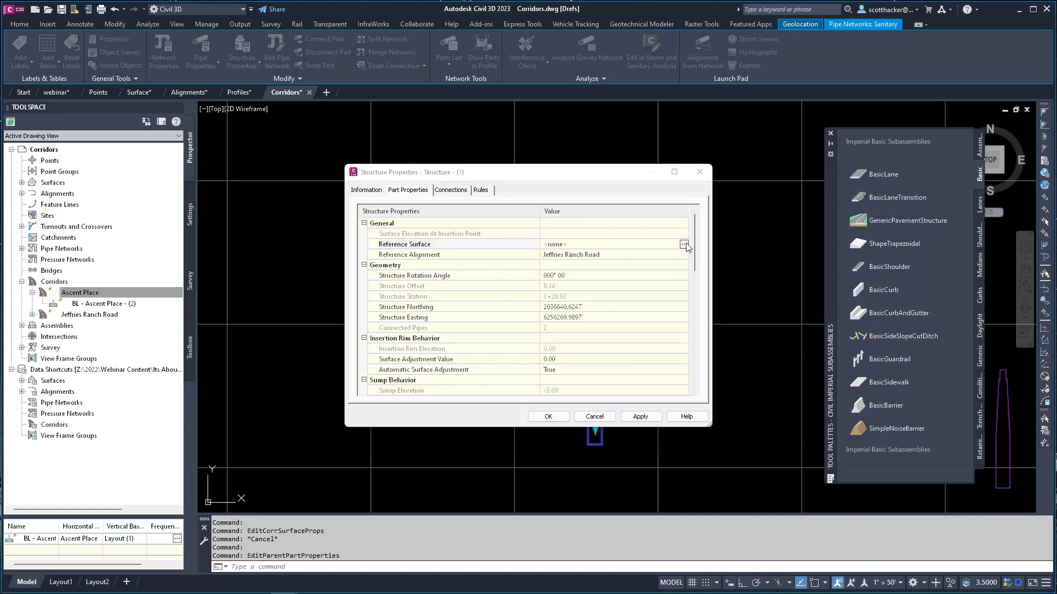
pyautogui.click(574, 296)
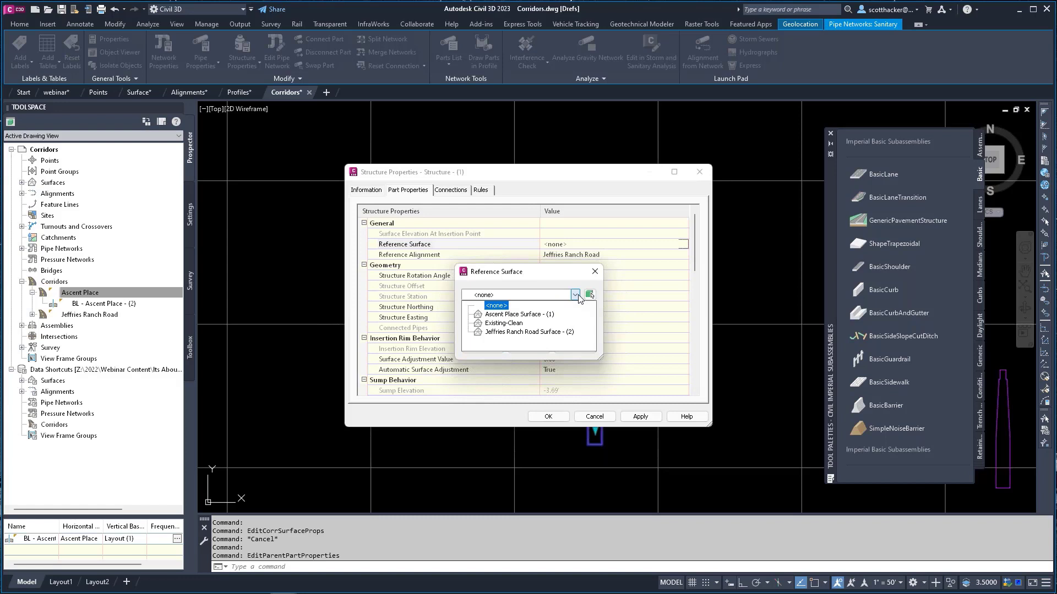
pyautogui.click(540, 332)
pyautogui.click(477, 349)
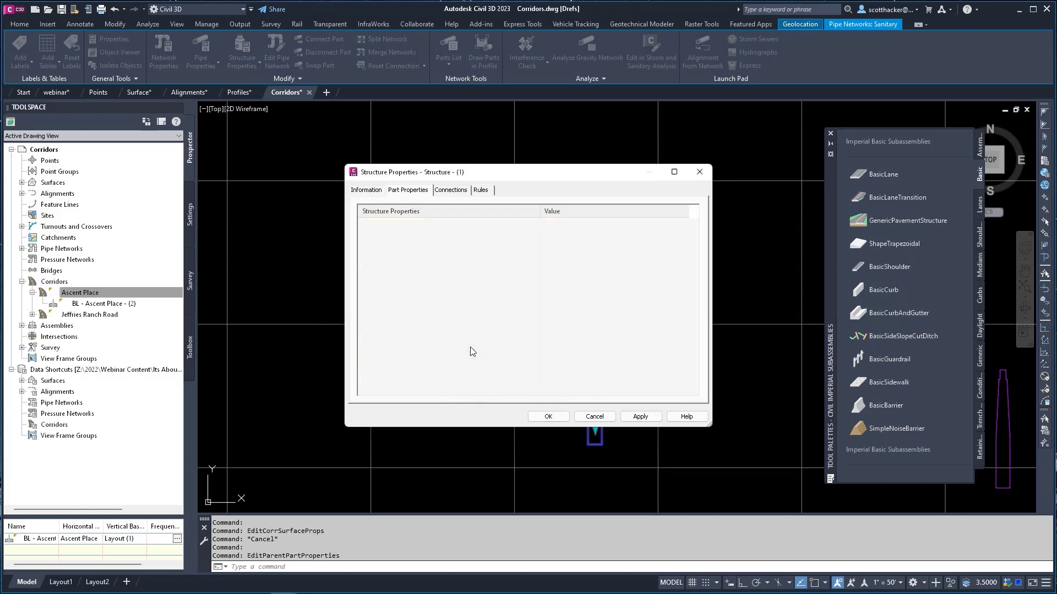
pyautogui.scroll(-3, 597, 319)
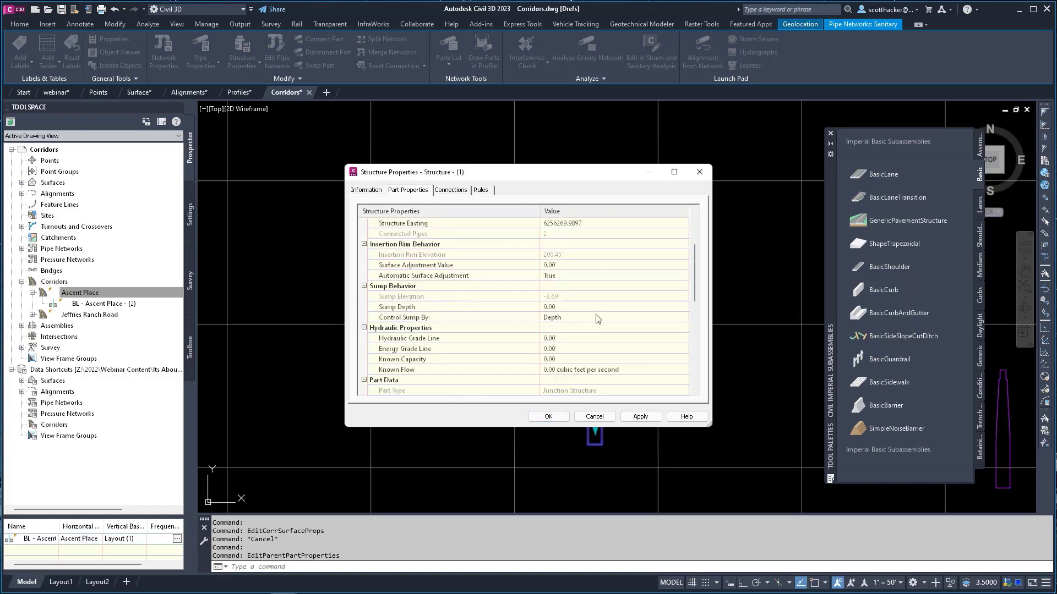
pyautogui.click(549, 416)
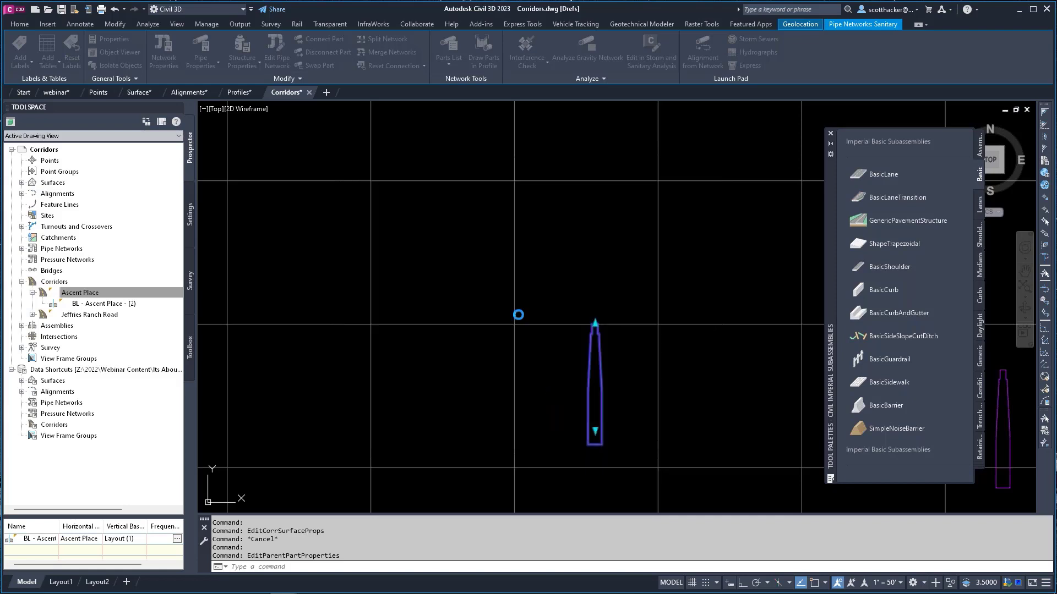
# Step: Examine the manhole's rim against the proposed grade line in the Jeffries Ranch Road profile view, and return to the road in plan
pyautogui.scroll(-3, 417, 304)
pyautogui.scroll(-2, 416, 304)
pyautogui.moveTo(472, 146); pyautogui.dragTo(512, 328, button='middle')
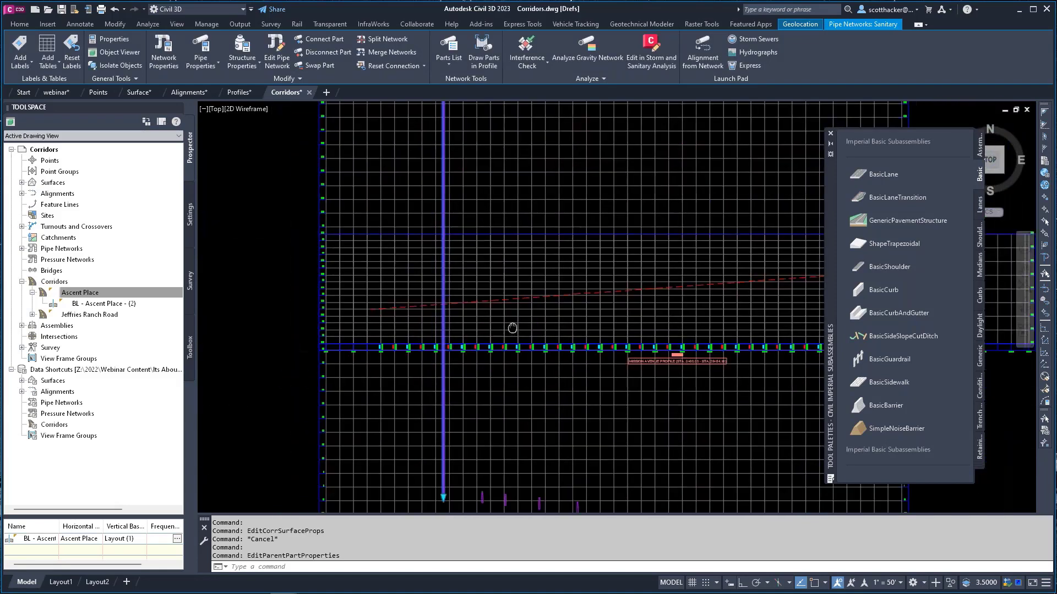
pyautogui.moveTo(501, 183); pyautogui.dragTo(540, 373, button='middle')
pyautogui.scroll(5, 494, 116)
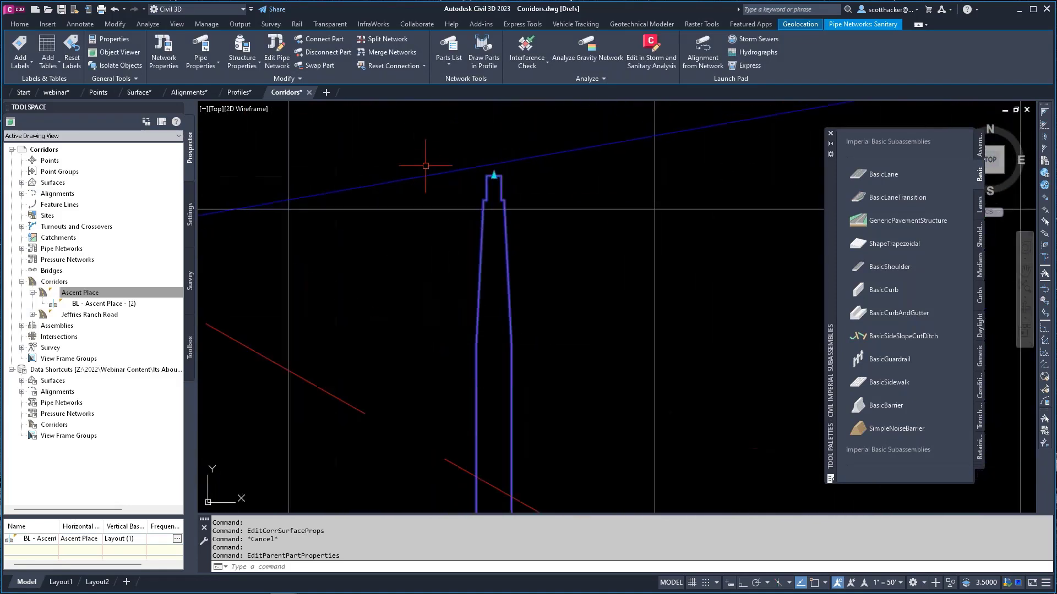
pyautogui.press('Escape')
pyautogui.scroll(-8, 611, 199)
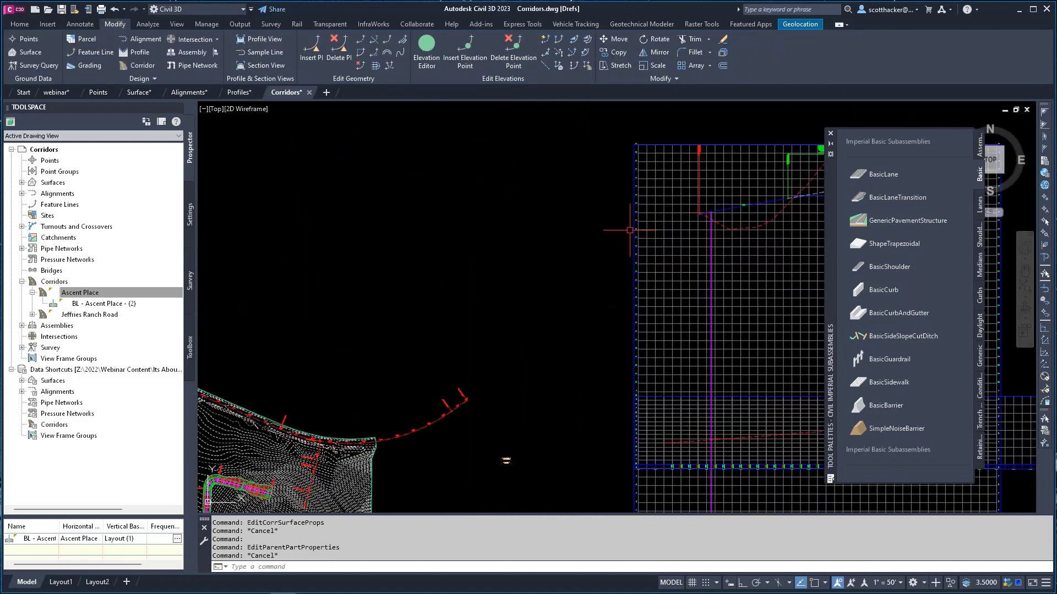
pyautogui.scroll(2, 710, 280)
pyautogui.scroll(8, 401, 363)
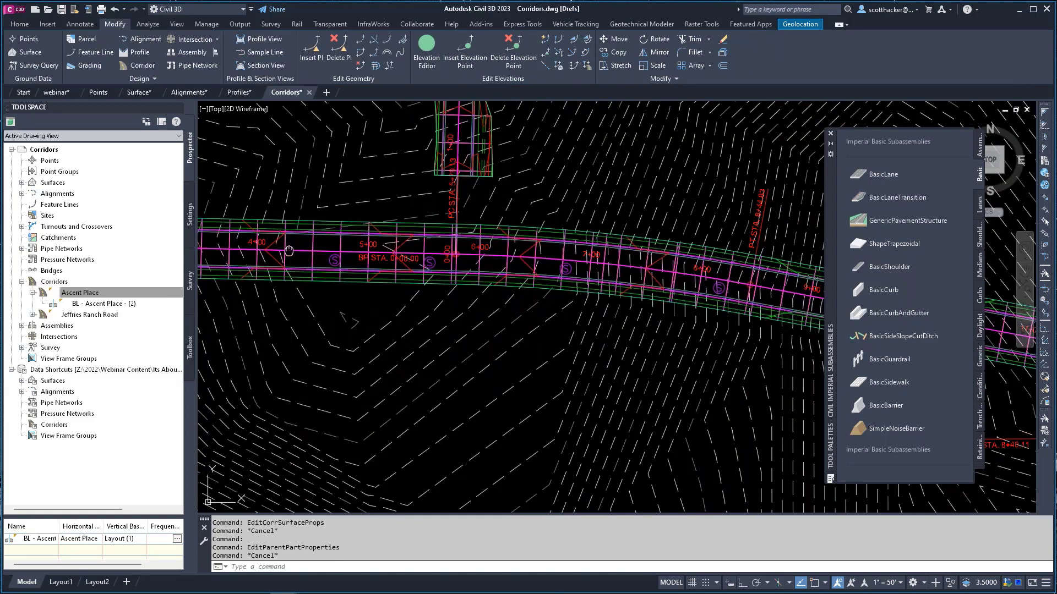
# Step: Label the entire Sanitary network in plan with the length and description pipe style and the Data with Connected Pipe structure style
pyautogui.moveTo(285, 245); pyautogui.dragTo(554, 300, button='middle')
pyautogui.scroll(2, 396, 275)
pyautogui.moveTo(581, 225); pyautogui.dragTo(412, 250, button='middle')
pyautogui.click(81, 25)
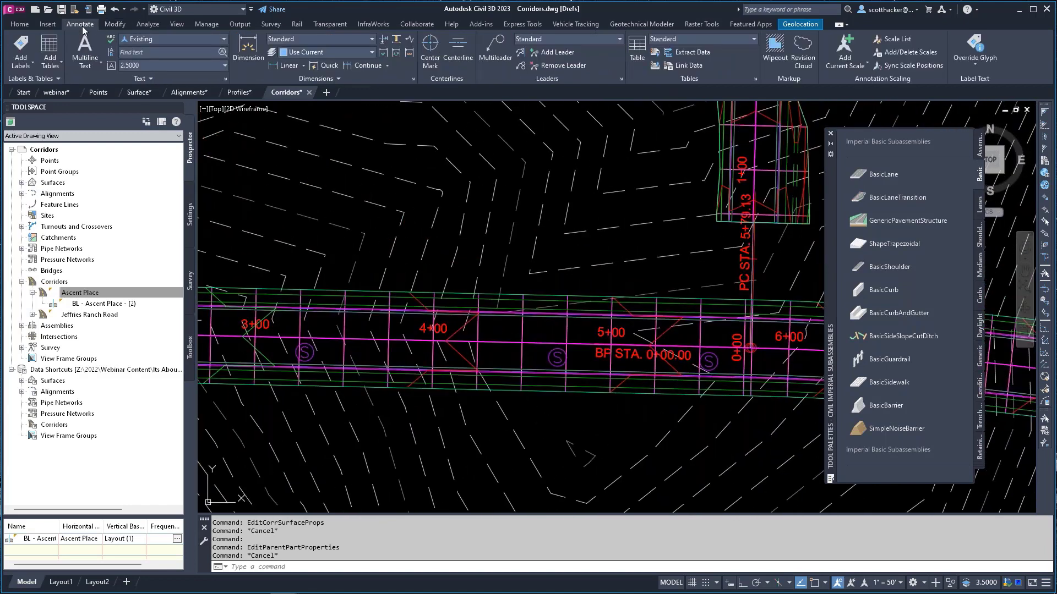
pyautogui.click(20, 44)
pyautogui.click(160, 186)
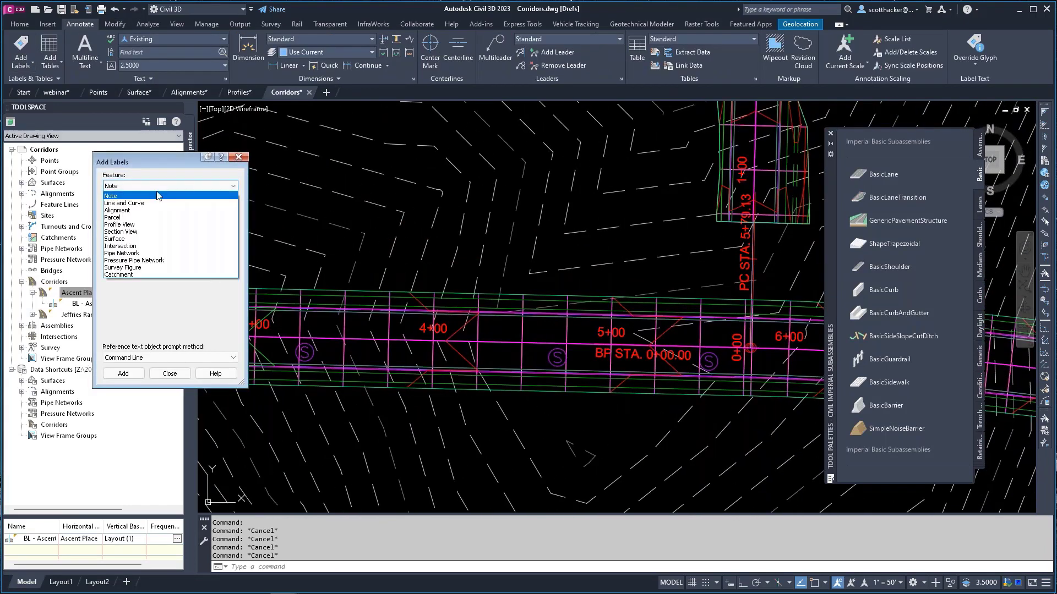
pyautogui.click(126, 254)
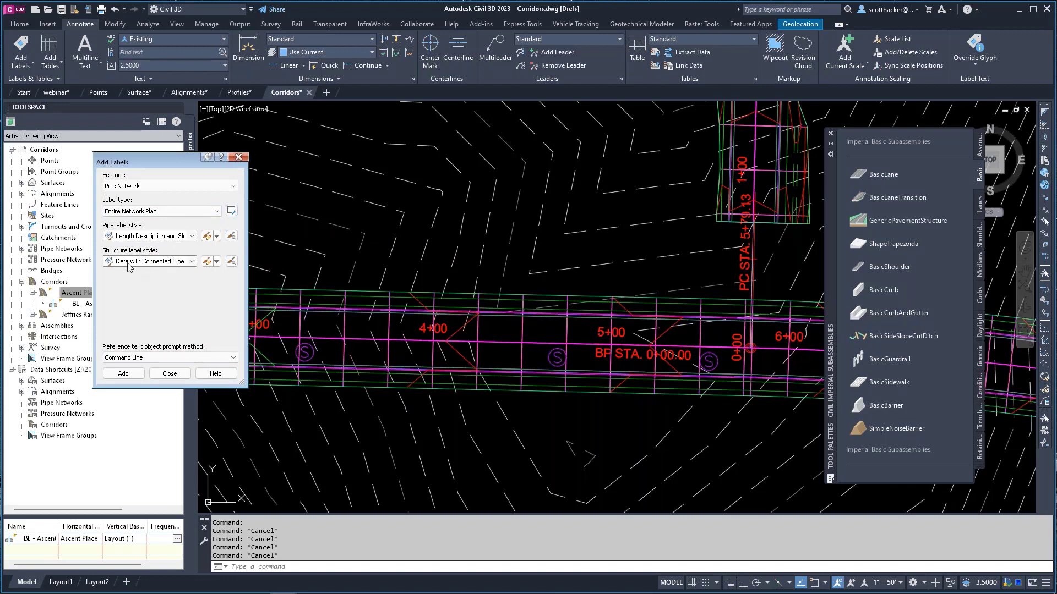
pyautogui.click(123, 374)
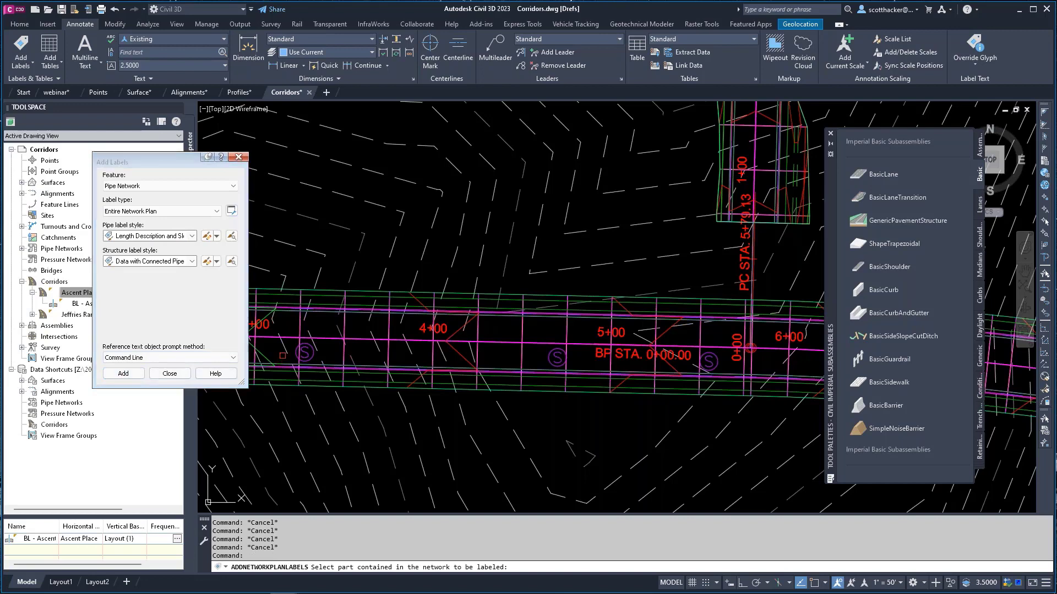
pyautogui.click(313, 351)
pyautogui.press('Escape')
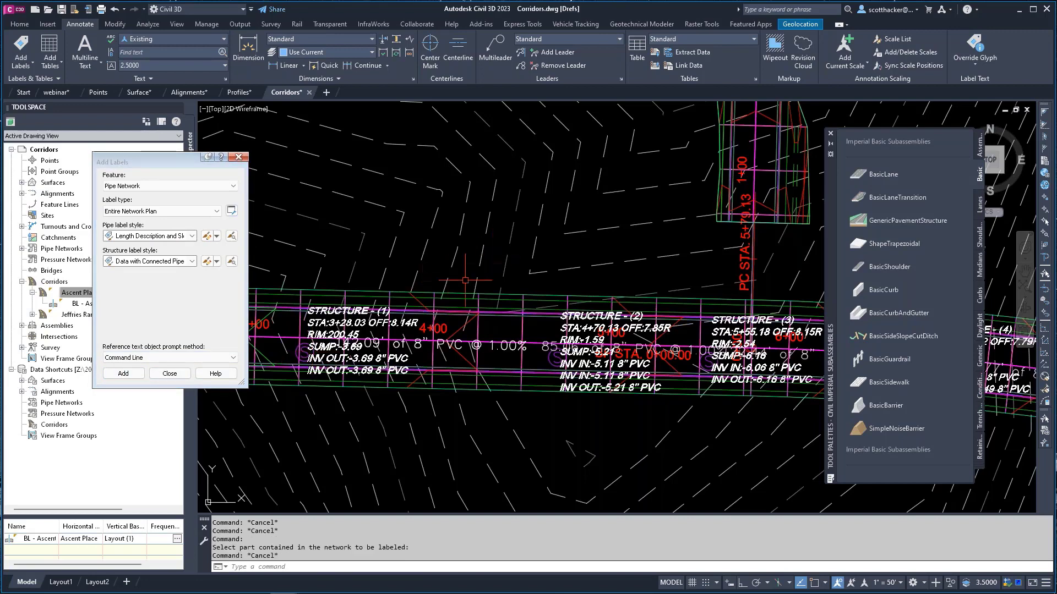
# Step: Move the Structure - (1) label above the road and the Structure - (2) label below it, with leaders, and finish adding labels
pyautogui.click(355, 312)
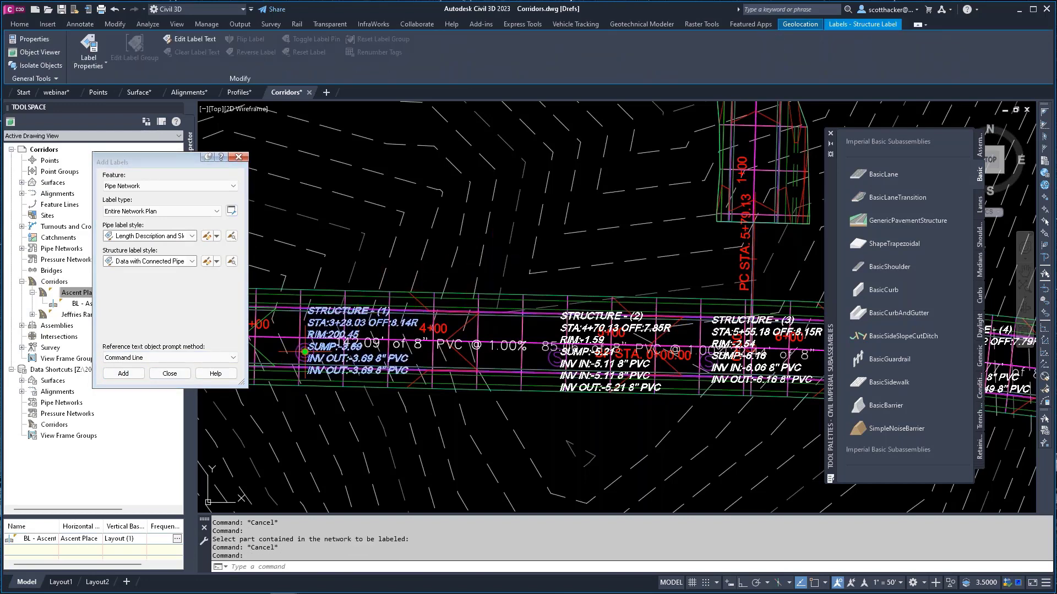
pyautogui.click(305, 340)
pyautogui.click(365, 202)
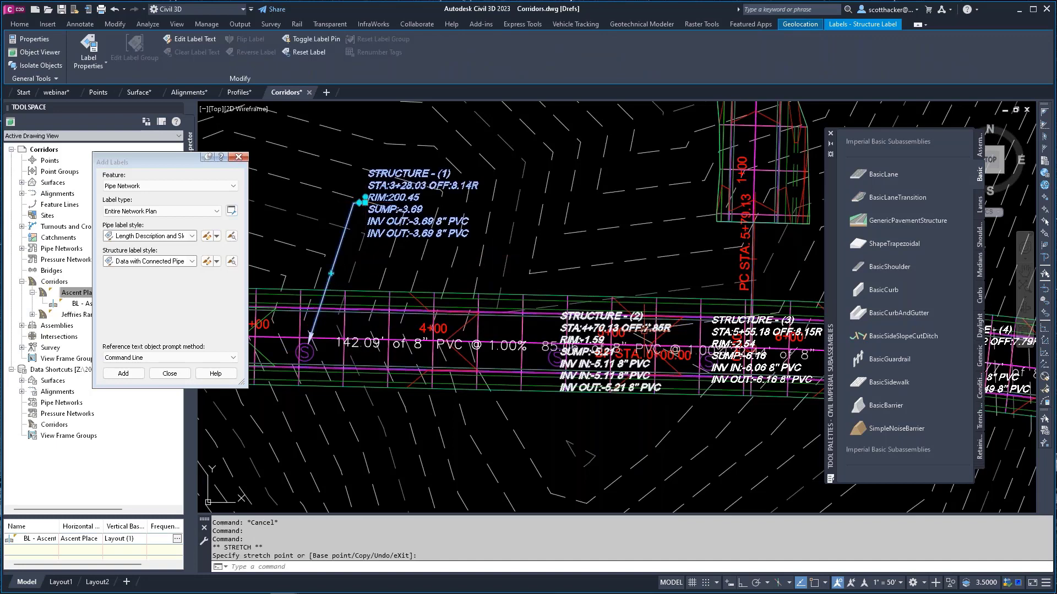
pyautogui.click(557, 357)
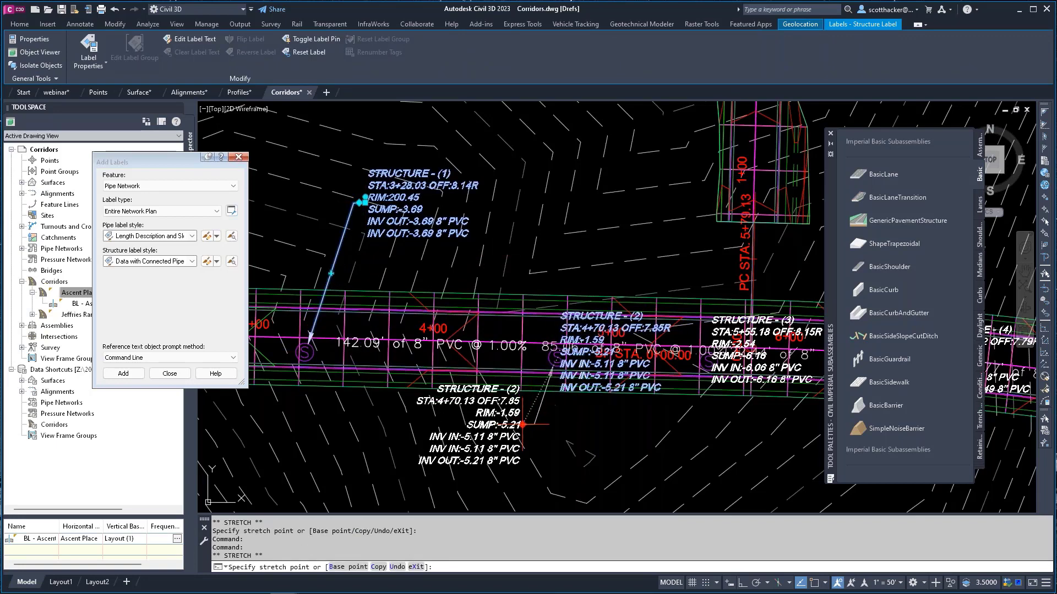
pyautogui.click(505, 468)
pyautogui.press('Escape')
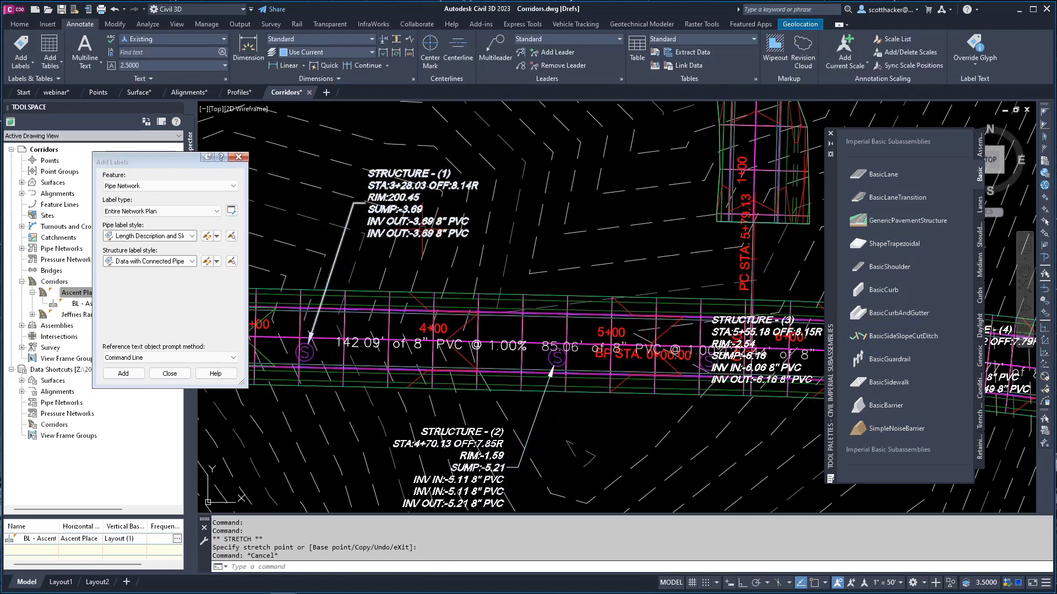
pyautogui.scroll(2, 383, 226)
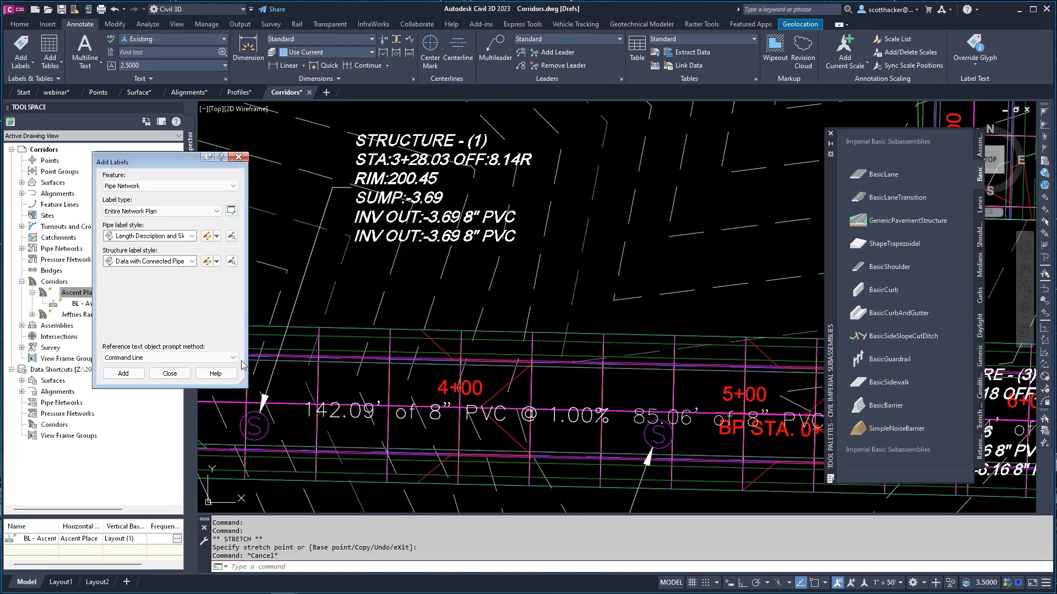
pyautogui.click(239, 158)
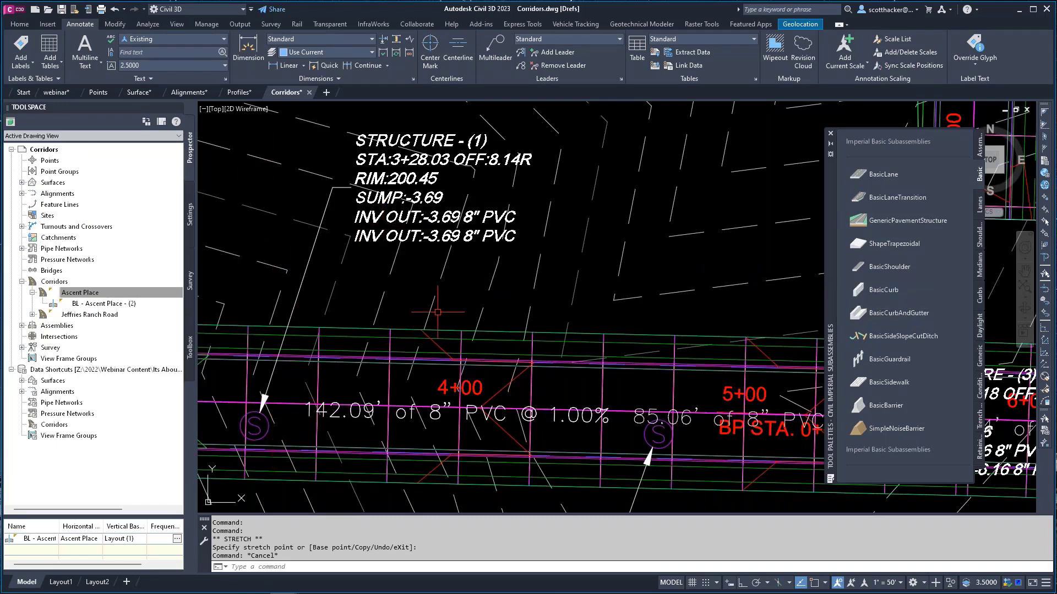
# Step: Set the invert elevation of Pipe - (1) to 145.00' in the connected pipes of Structure - (1)
pyautogui.moveTo(438, 263); pyautogui.dragTo(541, 257, button='middle')
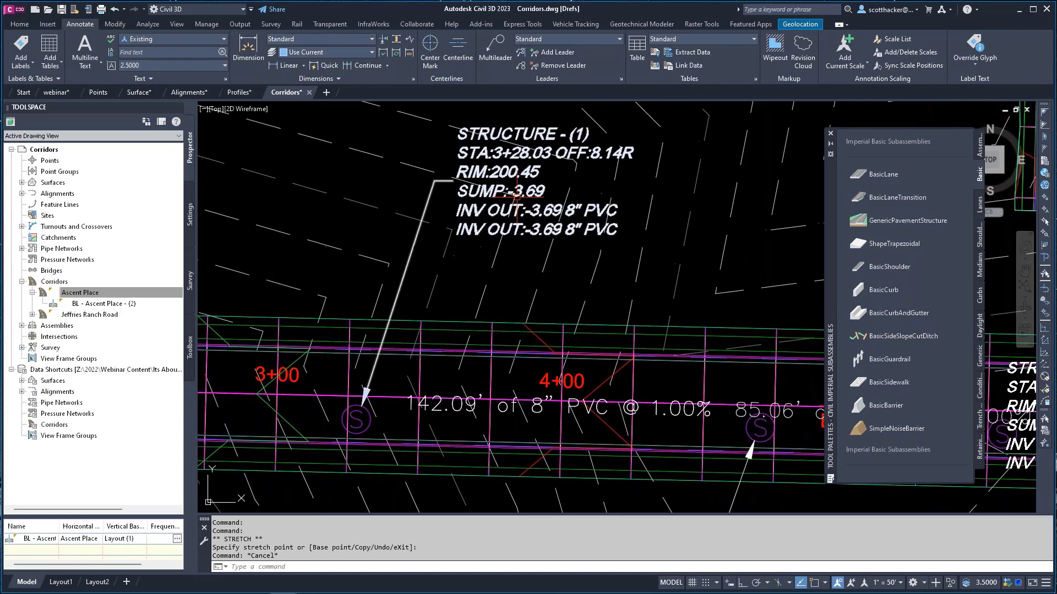
pyautogui.click(354, 421)
pyautogui.rightClick(356, 421)
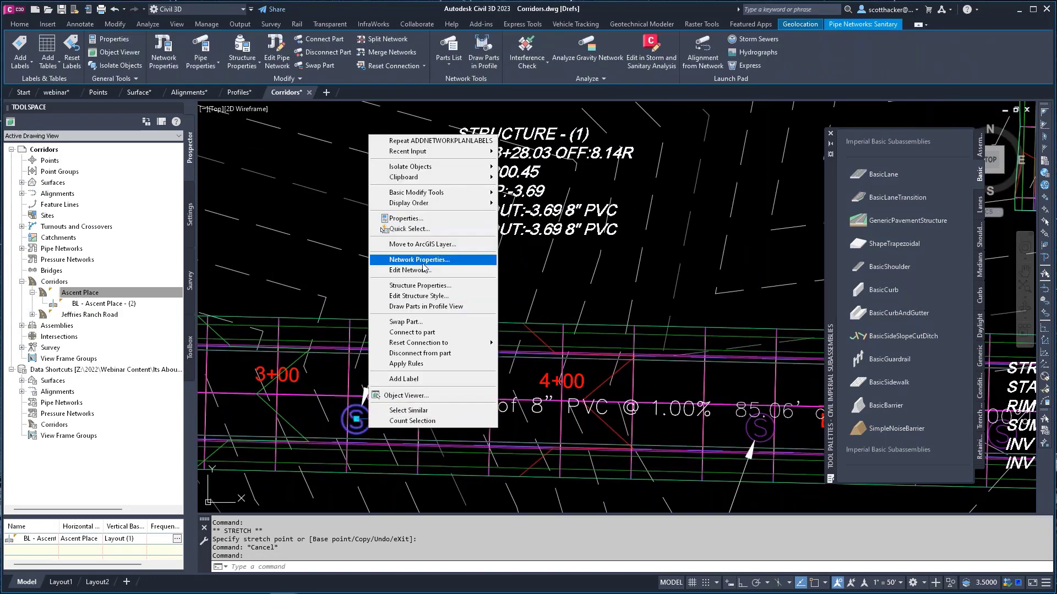
pyautogui.click(422, 286)
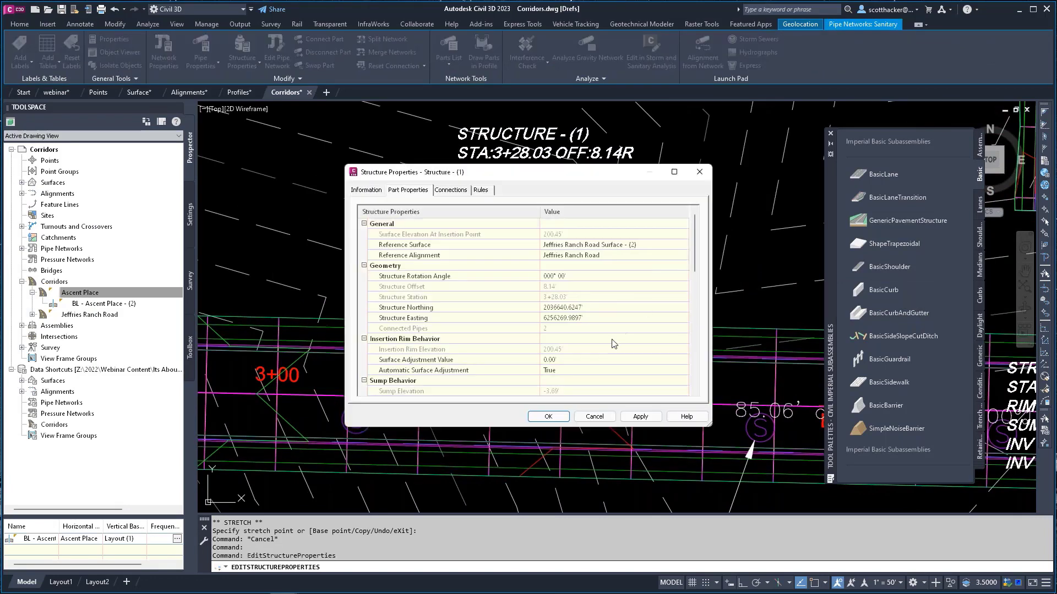
pyautogui.scroll(-5, 615, 342)
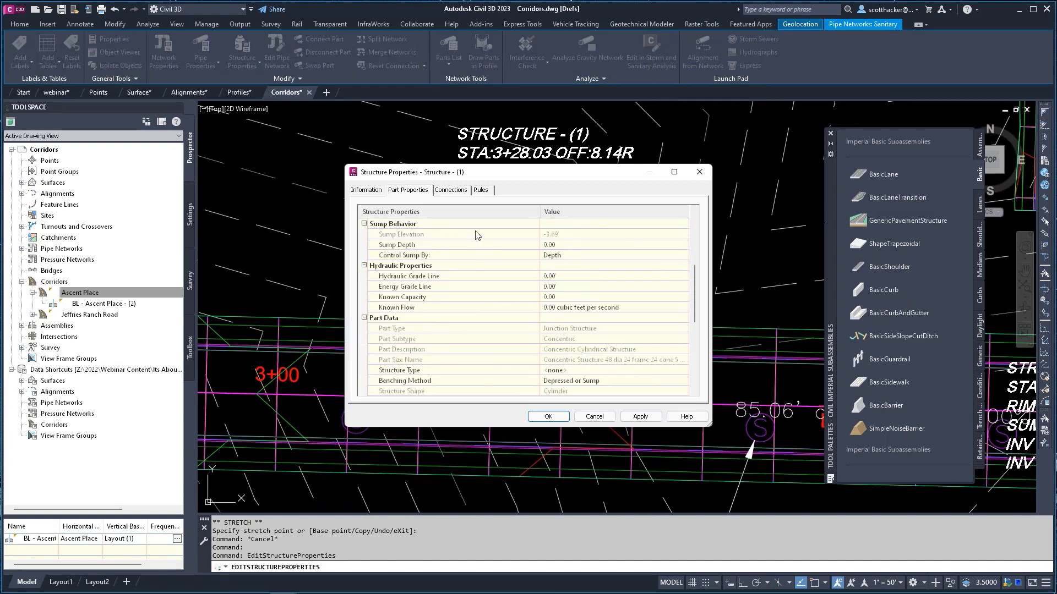
pyautogui.click(449, 191)
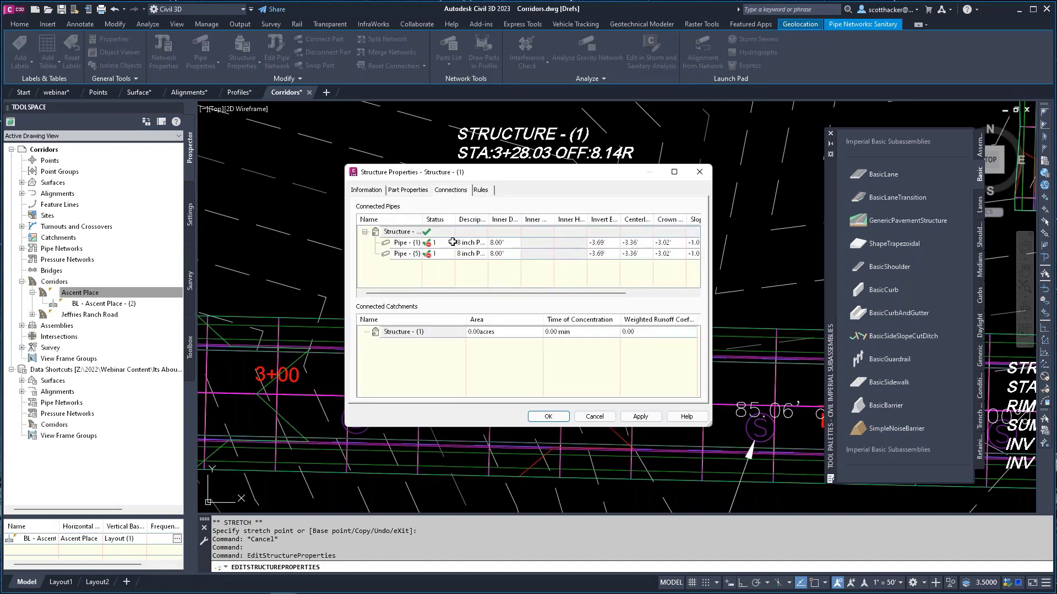
pyautogui.click(410, 246)
pyautogui.keyDown('shift'); pyautogui.click(405, 255); pyautogui.keyUp('shift')
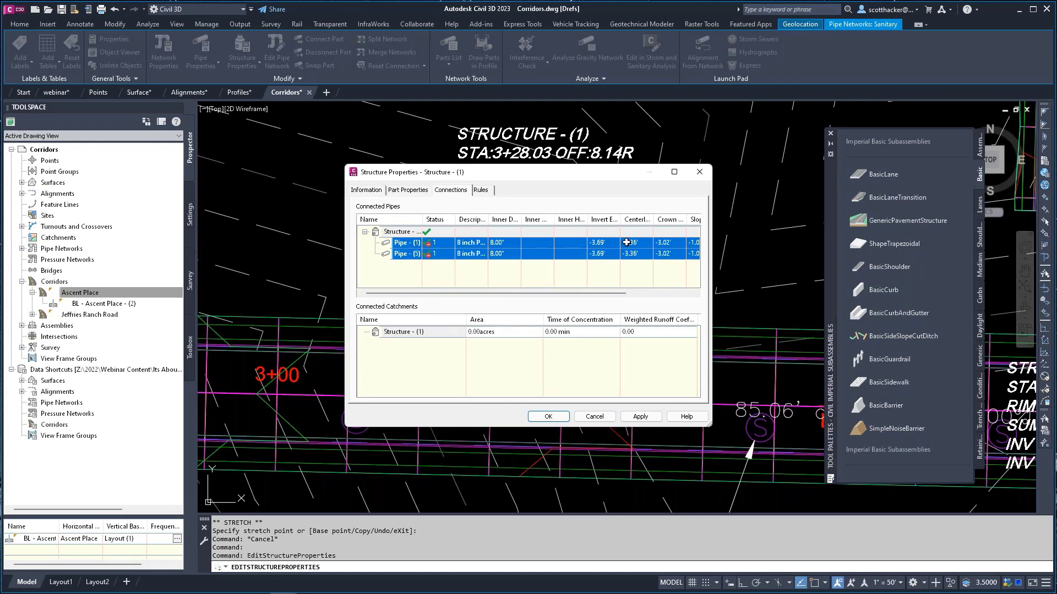
pyautogui.click(608, 243)
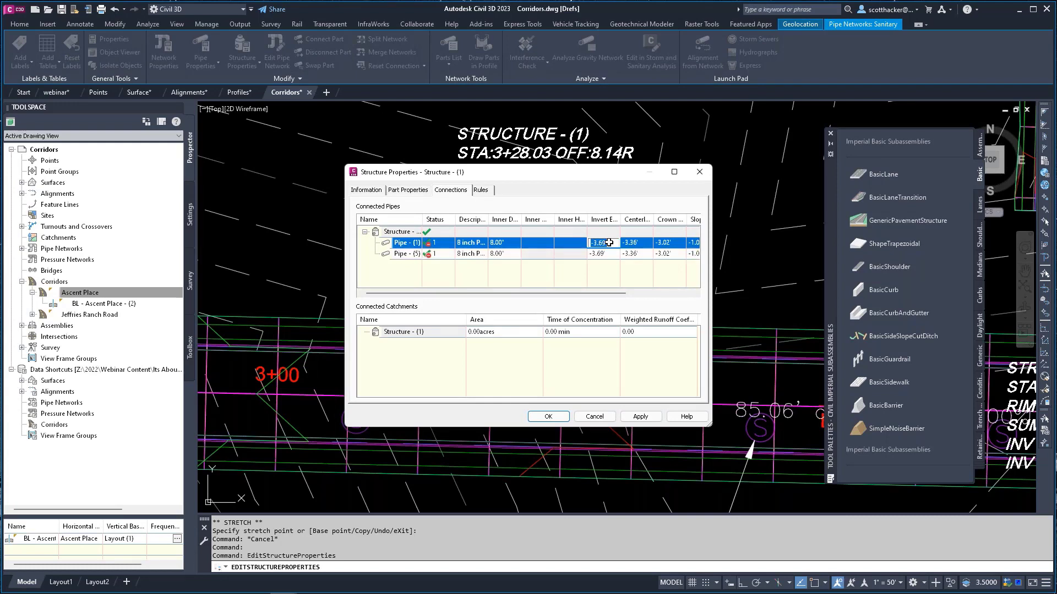
pyautogui.press('Return')
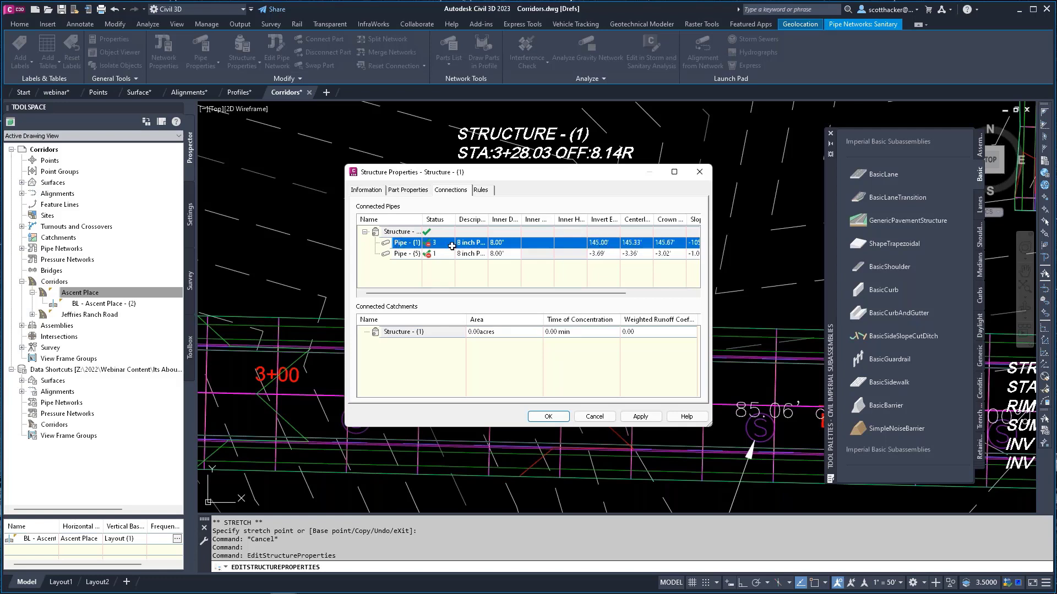
# Step: Match the invert of Pipe - (5) to Pipe - (1) without a drop, and accept the structure properties
pyautogui.keyDown('ctrl'); pyautogui.click(401, 255); pyautogui.keyUp('ctrl')
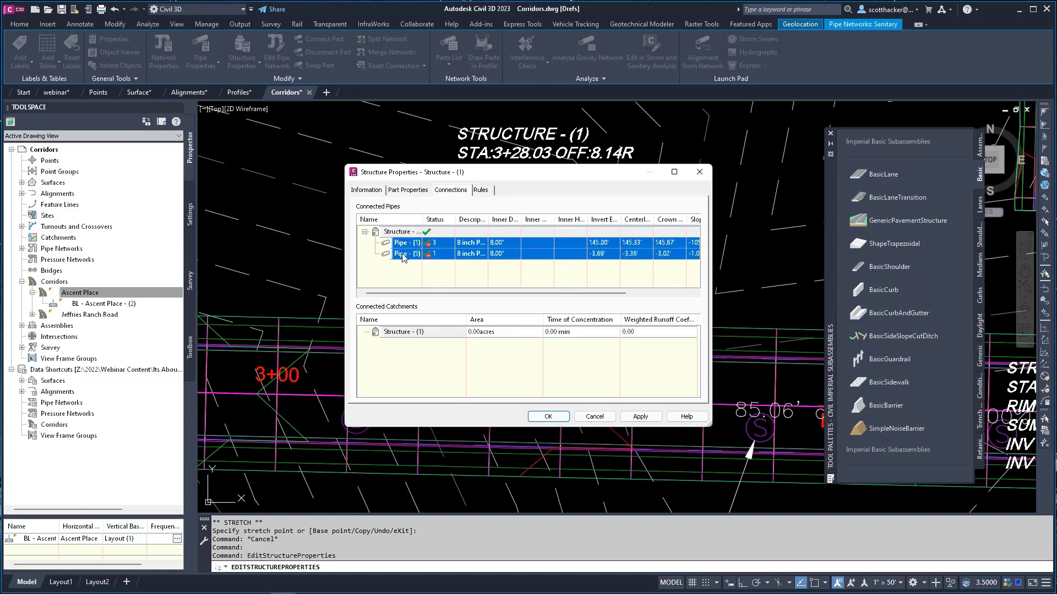
pyautogui.rightClick(401, 247)
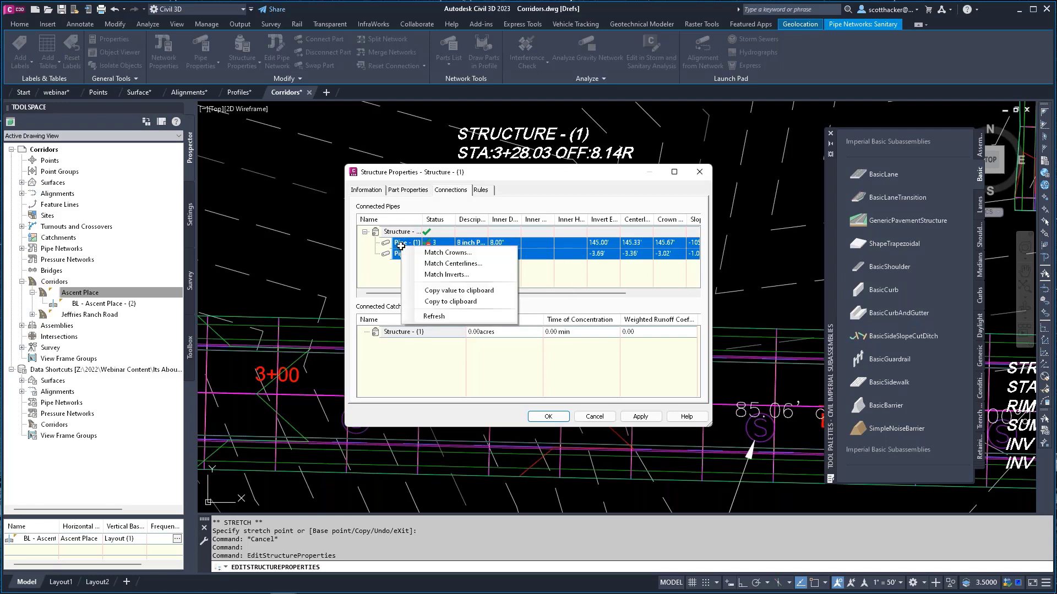
pyautogui.click(456, 275)
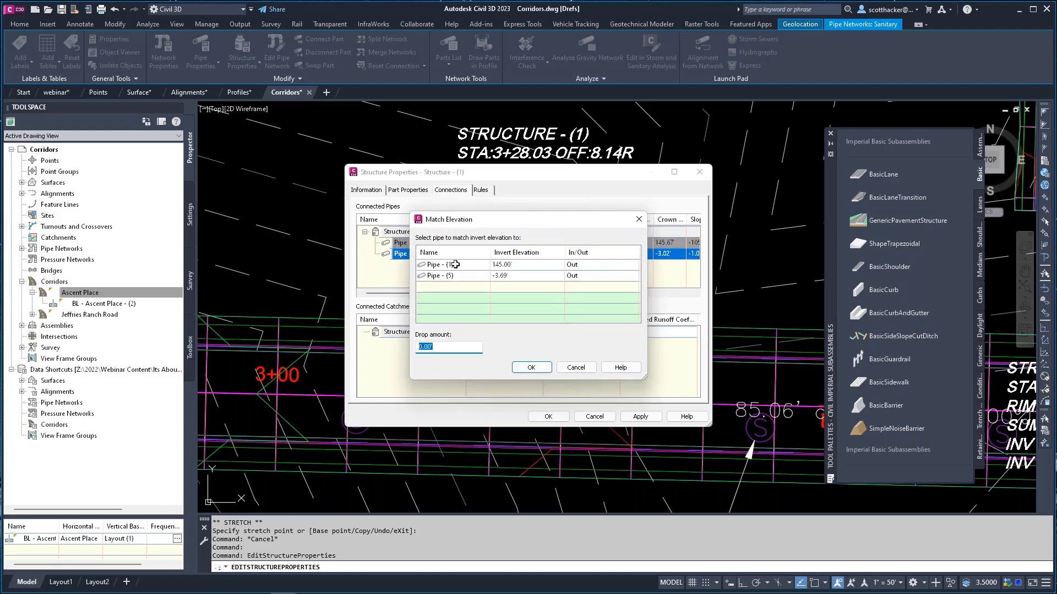
pyautogui.click(456, 264)
pyautogui.click(531, 367)
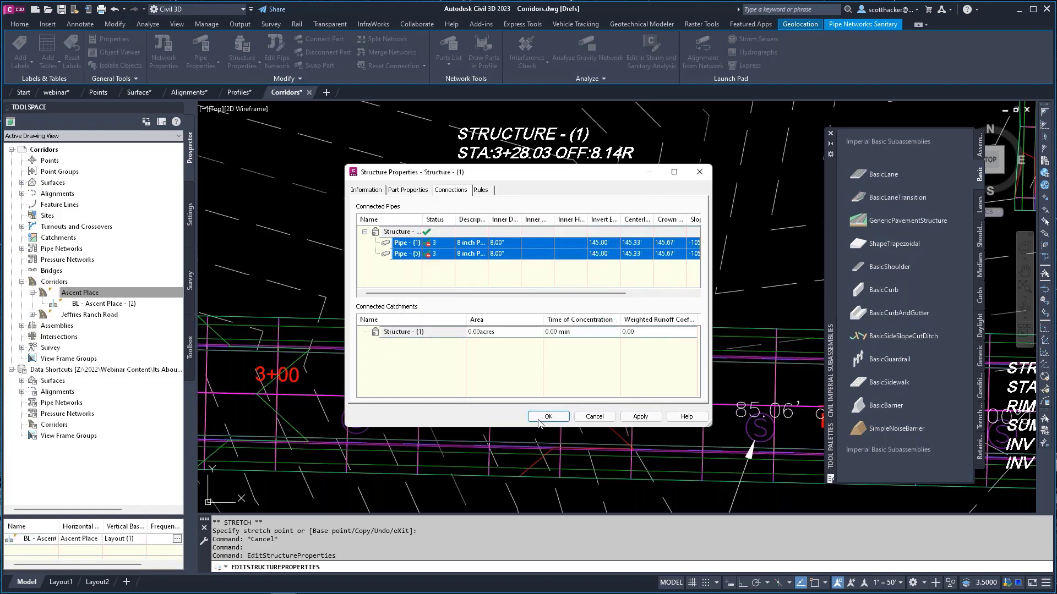
pyautogui.click(539, 418)
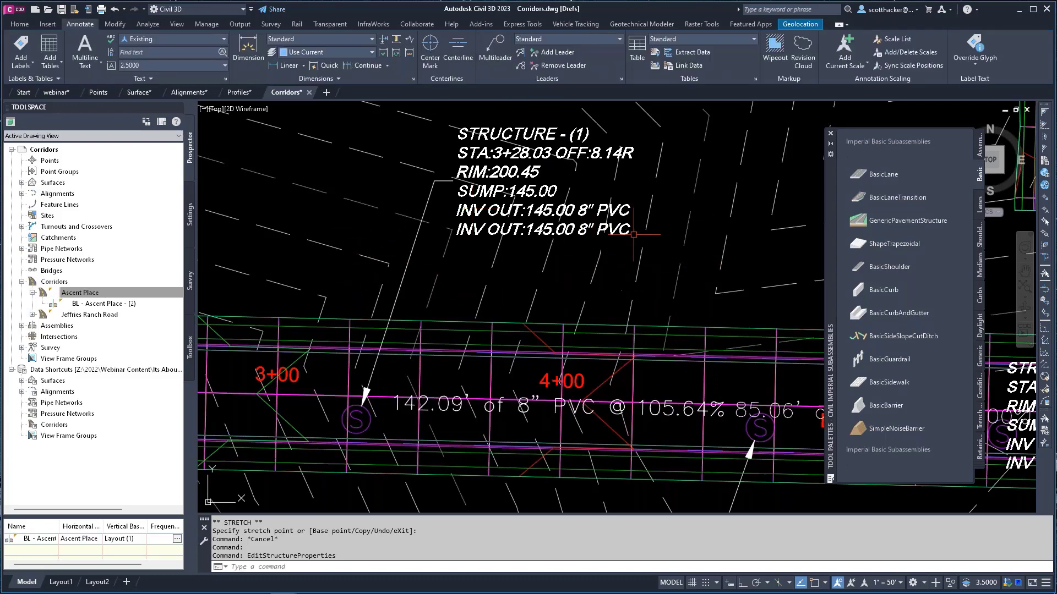
# Step: Examine the sump of the first manhole against the elevation grid in the Jeffries Ranch Road profile view
pyautogui.scroll(-10, 378, 229)
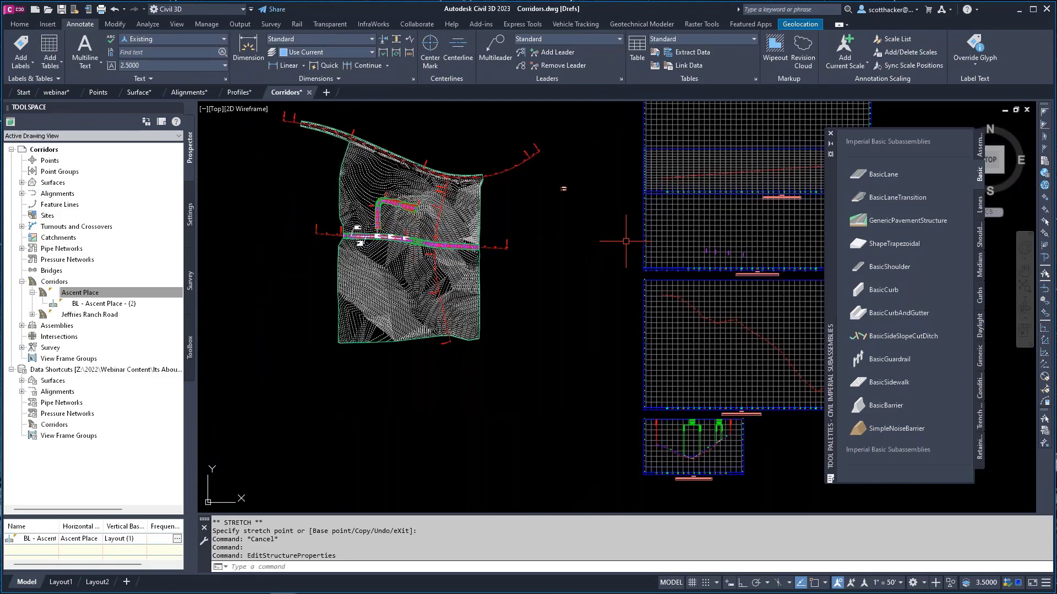
pyautogui.moveTo(735, 280)
pyautogui.mouseDown(button='middle')
pyautogui.moveTo(588, 324)
pyautogui.moveTo(544, 473)
pyautogui.mouseUp(button='middle')
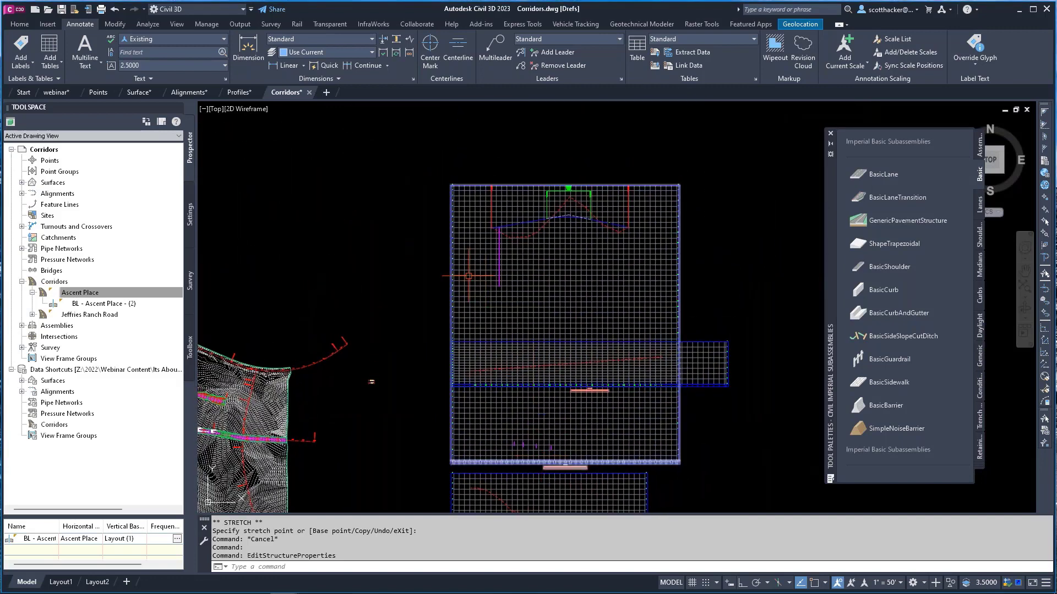
pyautogui.scroll(8, 468, 276)
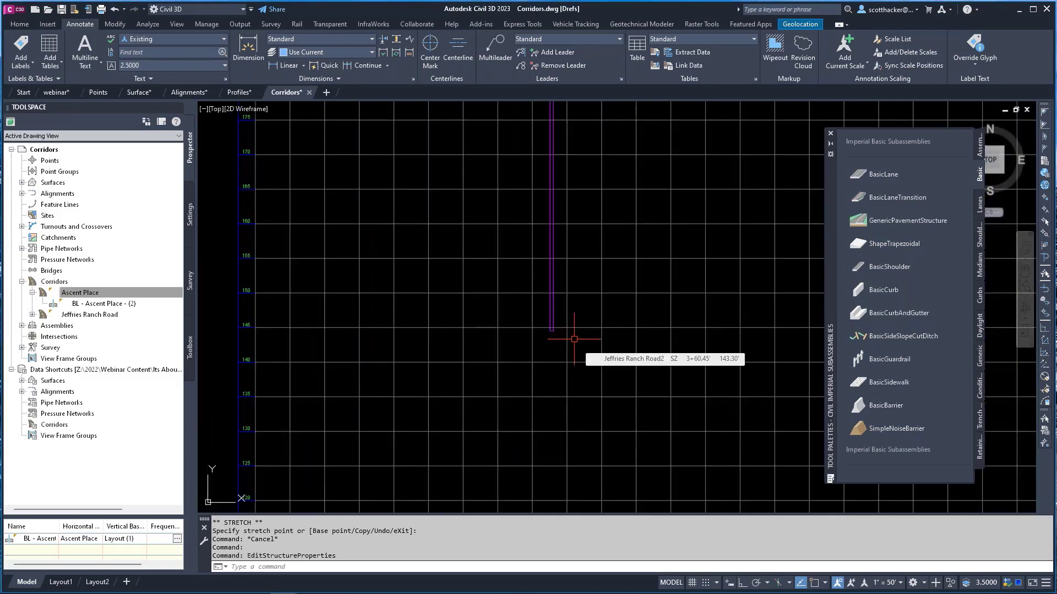
pyautogui.scroll(6, 566, 337)
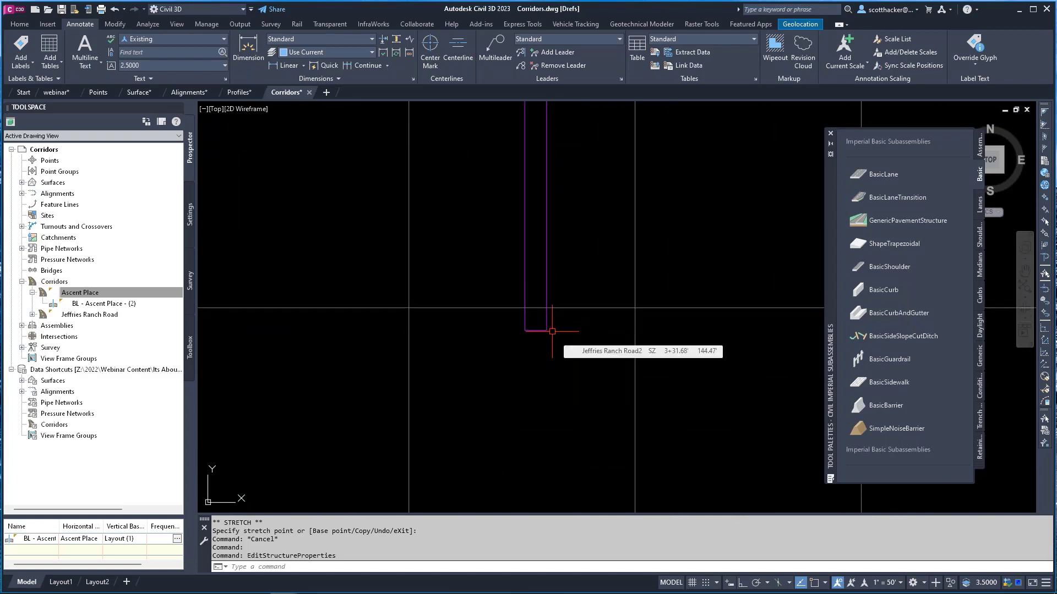
pyautogui.scroll(-5, 512, 300)
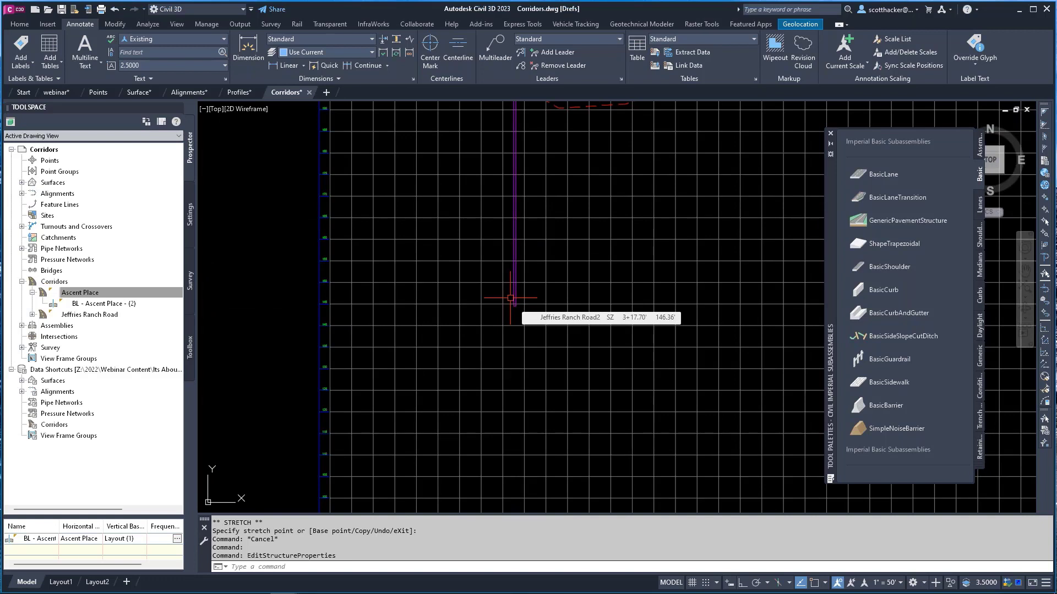
pyautogui.scroll(-5, 512, 300)
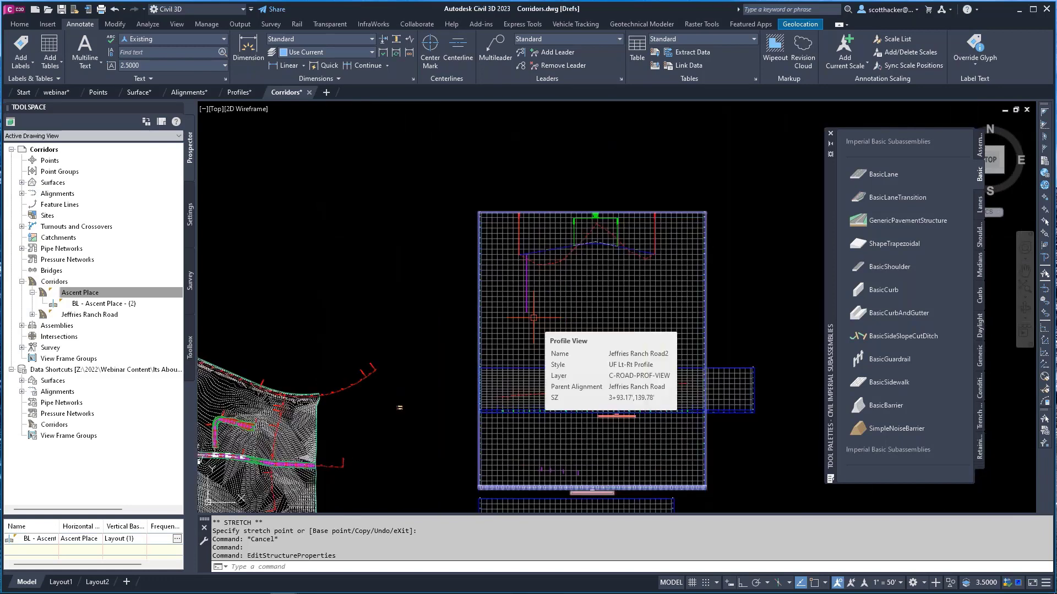
pyautogui.scroll(-3, 544, 293)
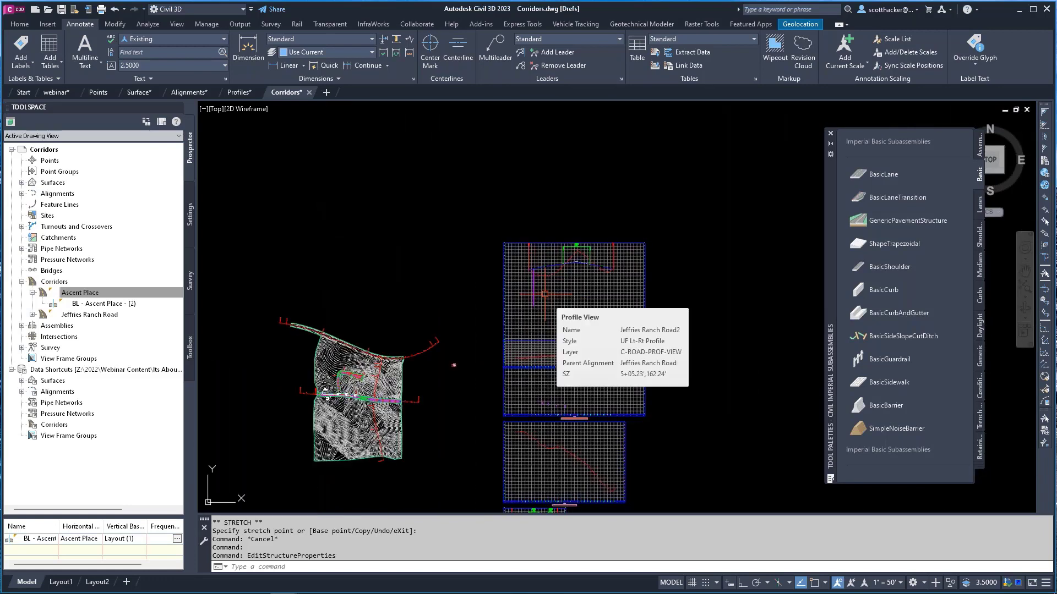